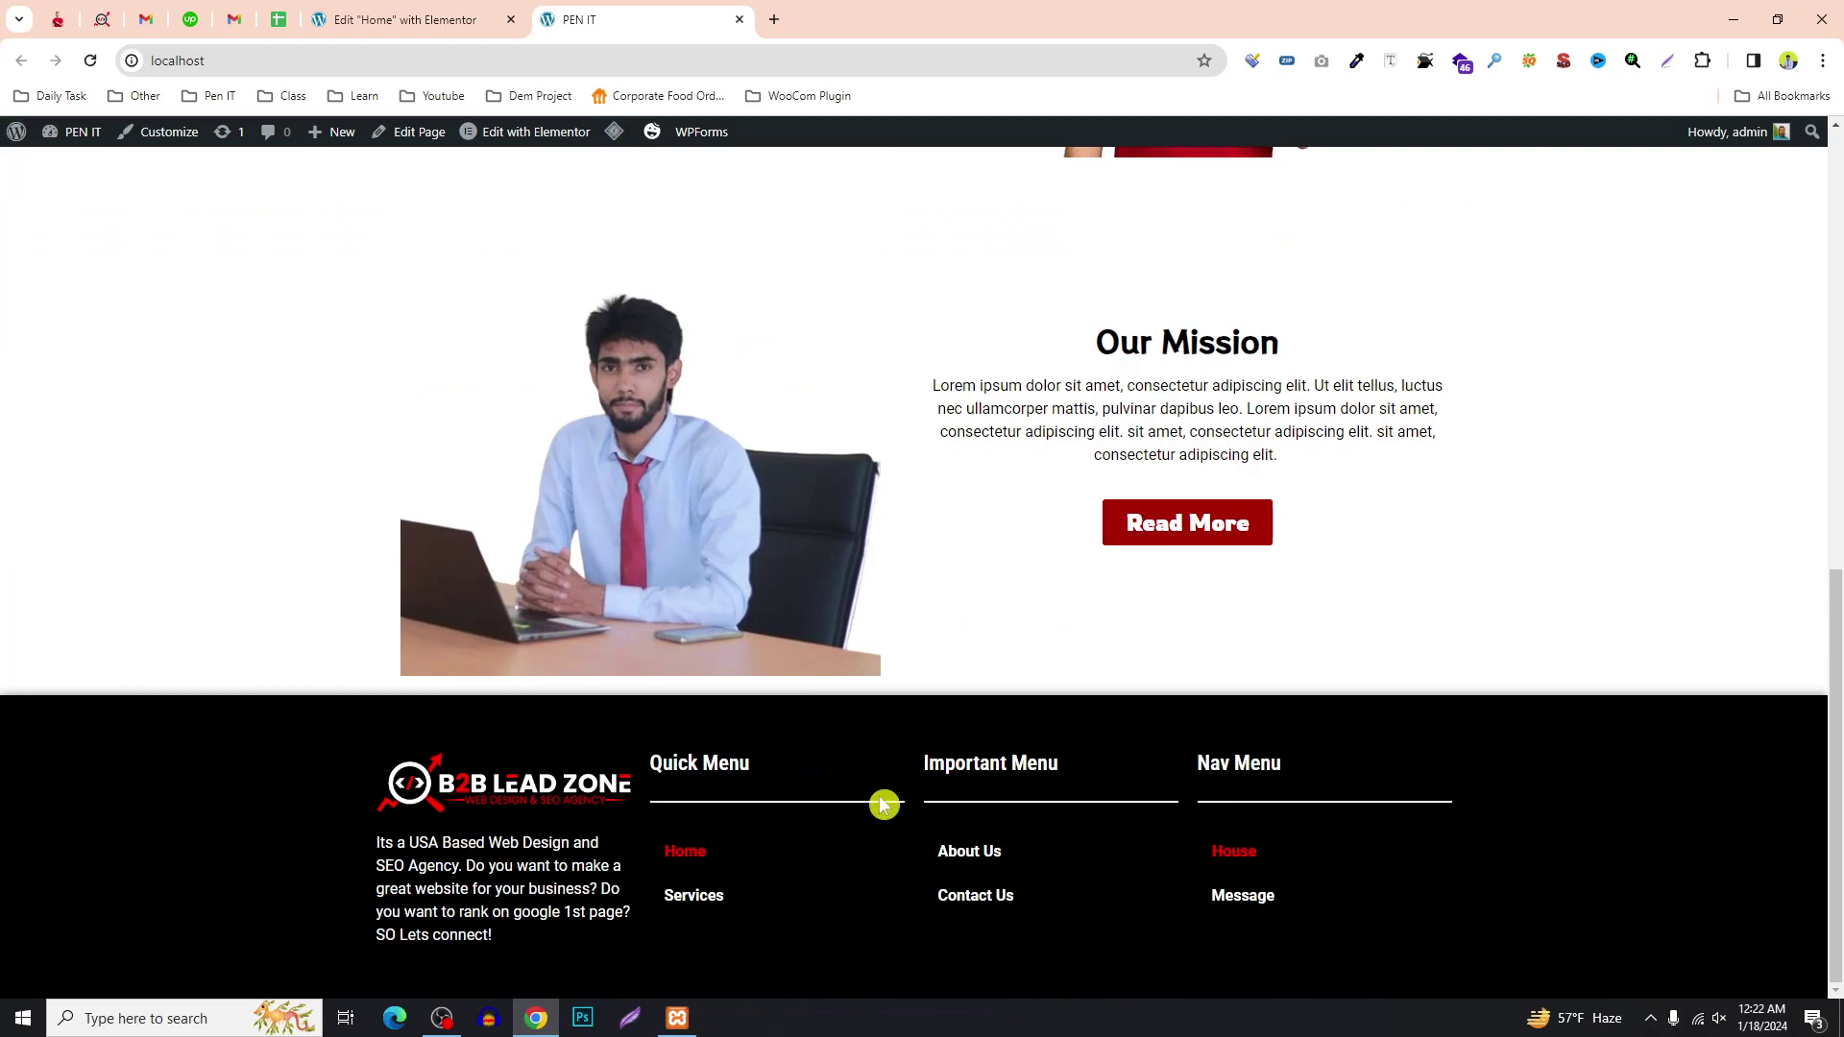
Review the PEN IT home page from its header down to the footer menus.
{"action": "scroll", "coordinate": [753, 523], "scroll_direction": "up", "scroll_amount": 2}
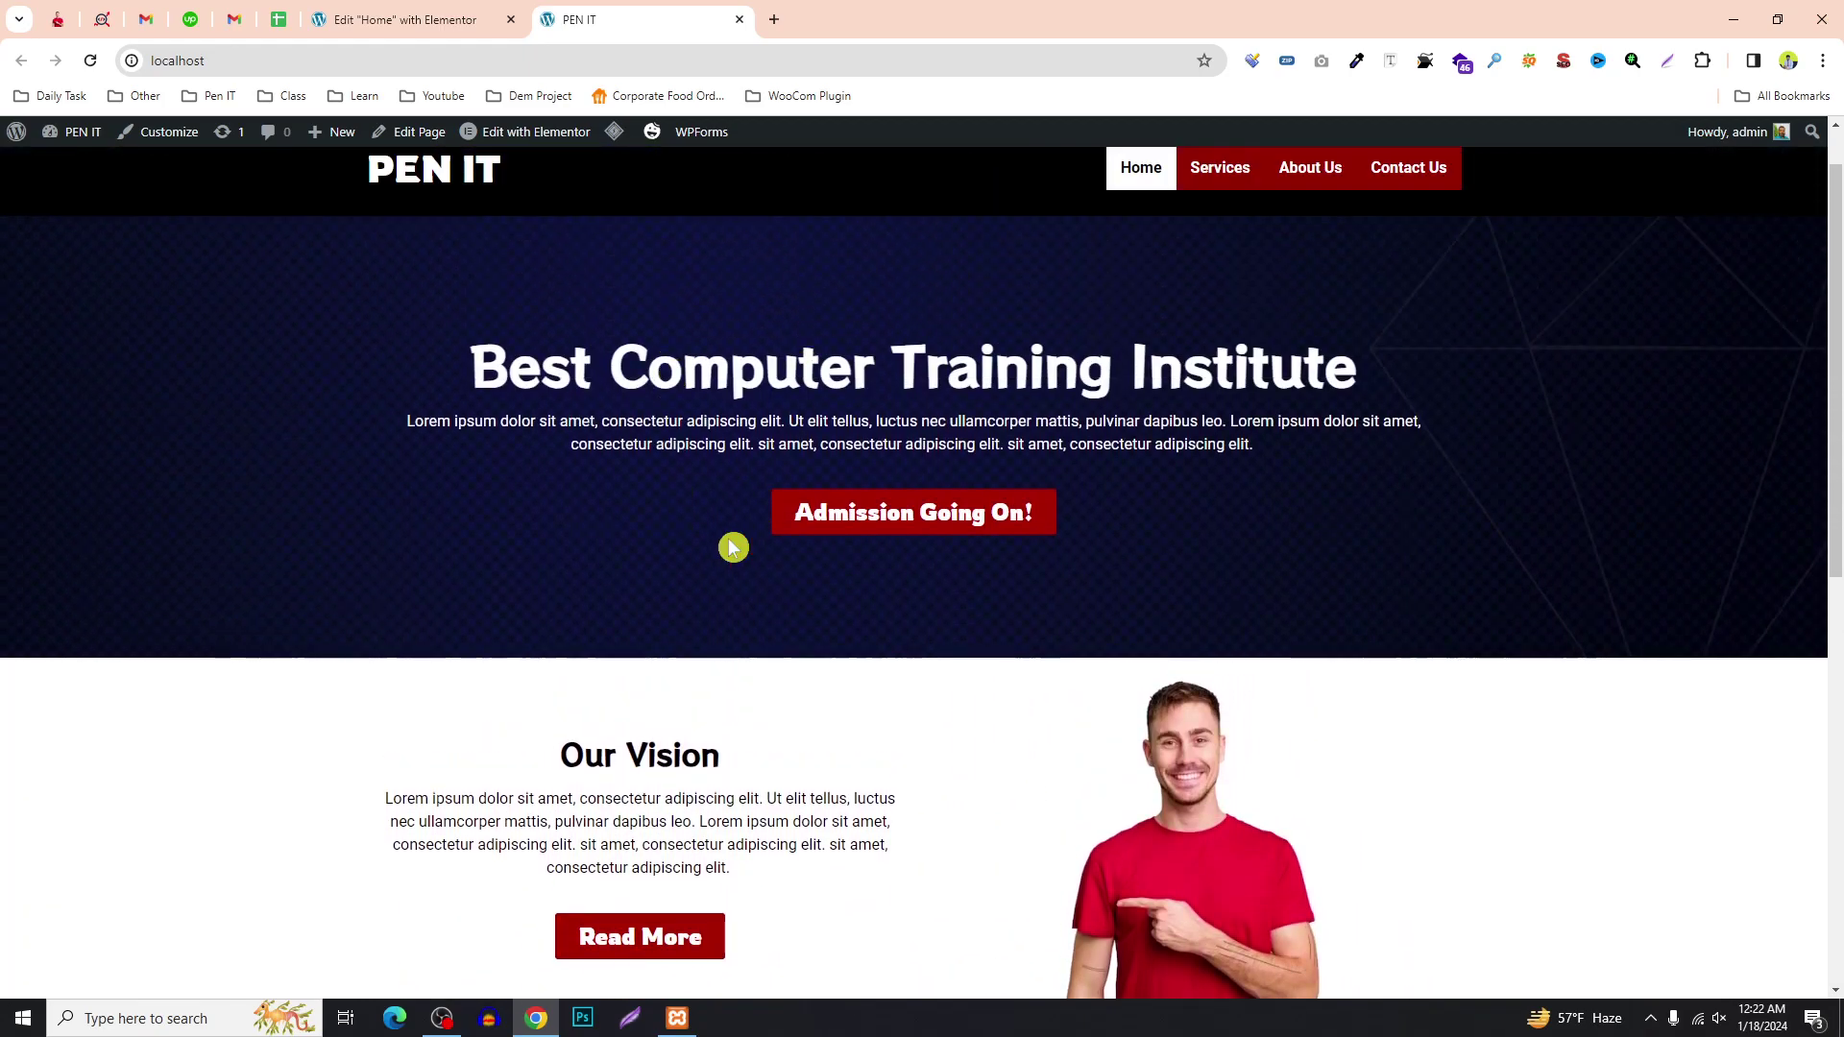
{"action": "scroll", "coordinate": [827, 432], "scroll_direction": "down", "scroll_amount": 6}
{"action": "scroll", "coordinate": [815, 584], "scroll_direction": "down", "scroll_amount": 2}
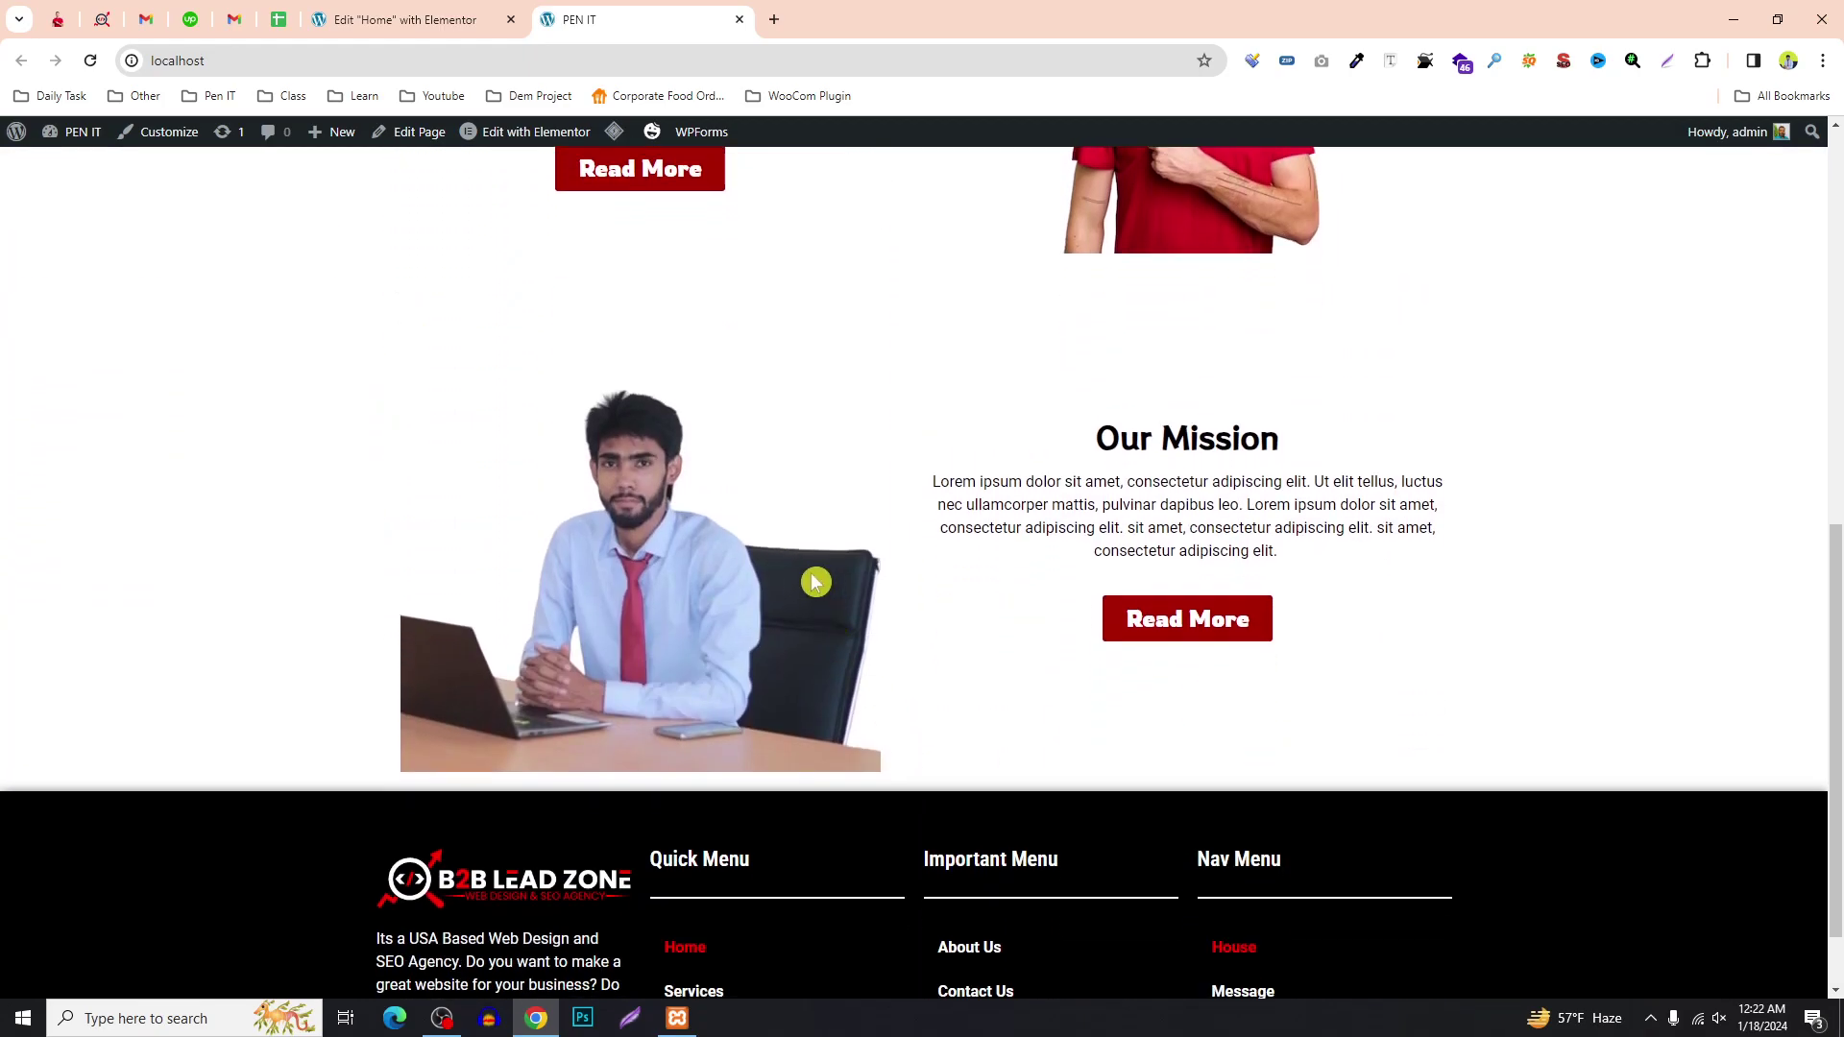
{"action": "scroll", "coordinate": [762, 321], "scroll_direction": "up", "scroll_amount": 9}
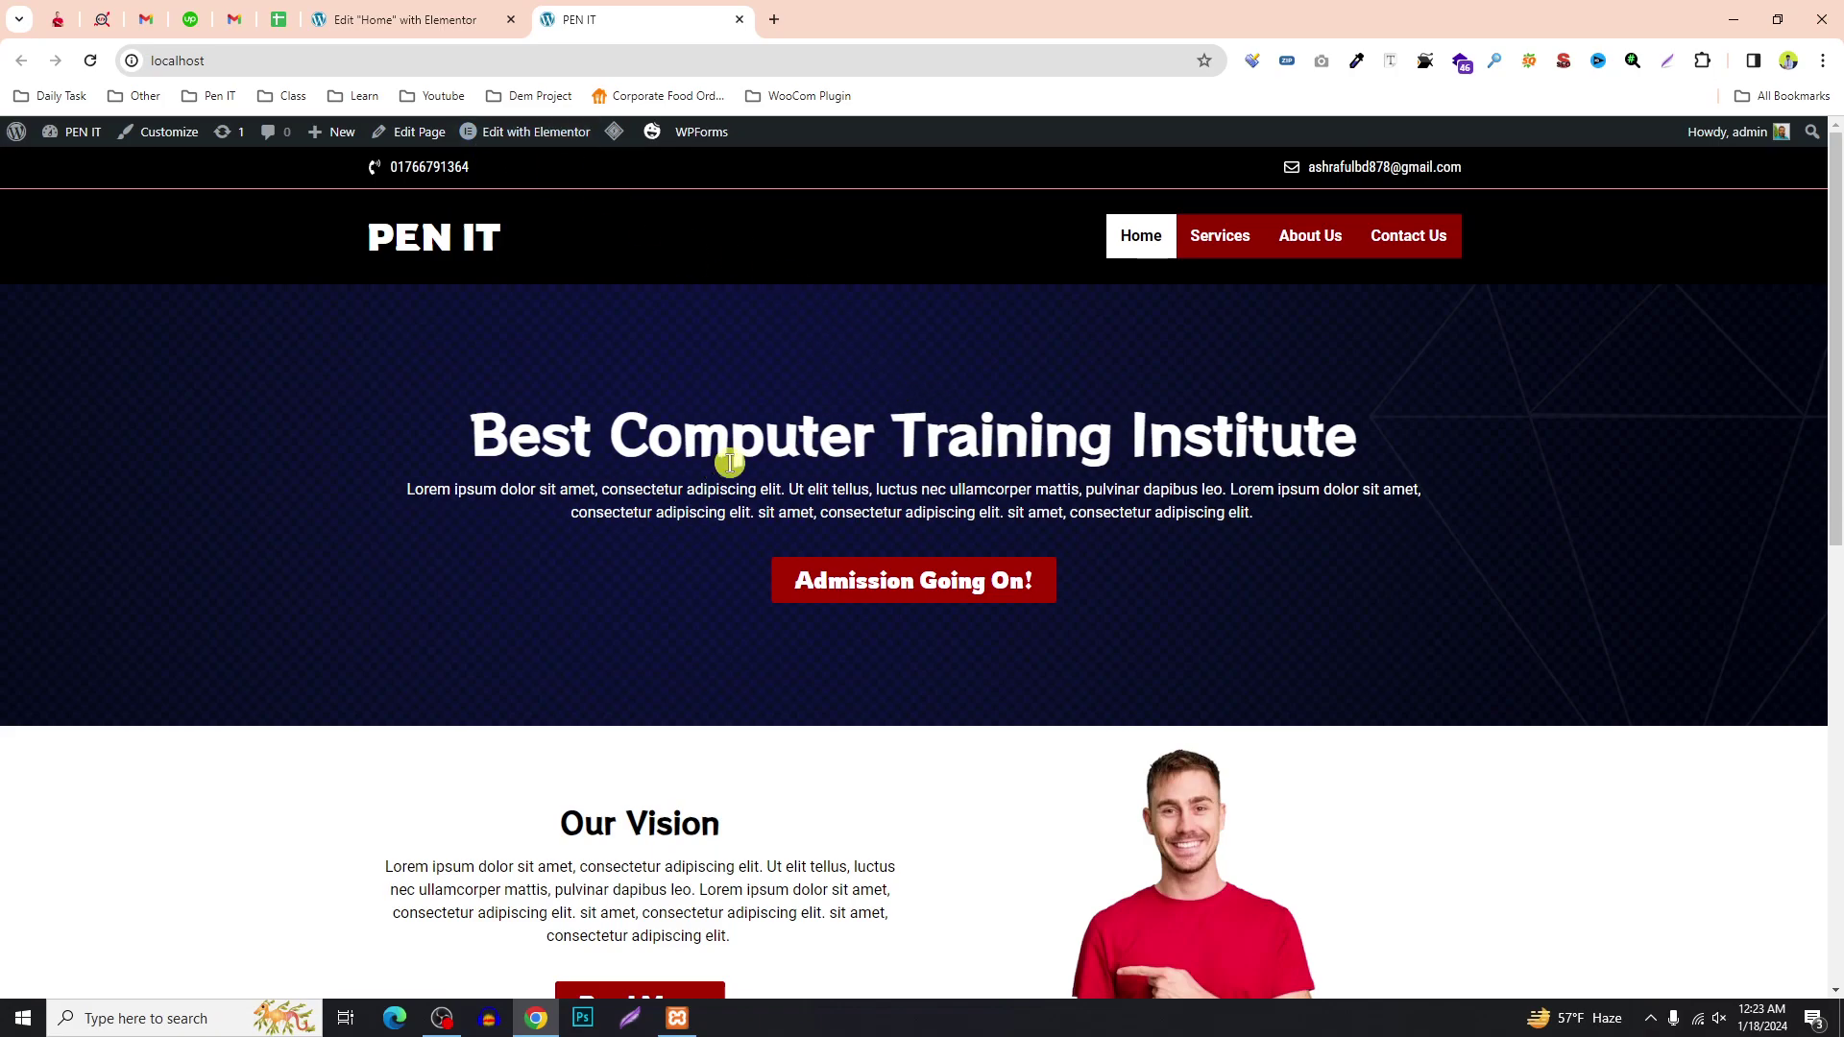
{"action": "scroll", "coordinate": [843, 509], "scroll_direction": "down", "scroll_amount": 7}
Switch to the course details spreadsheet and read Lecture 11's title and its list of Elementor add-on topics.
{"action": "left_click", "coordinate": [276, 17]}
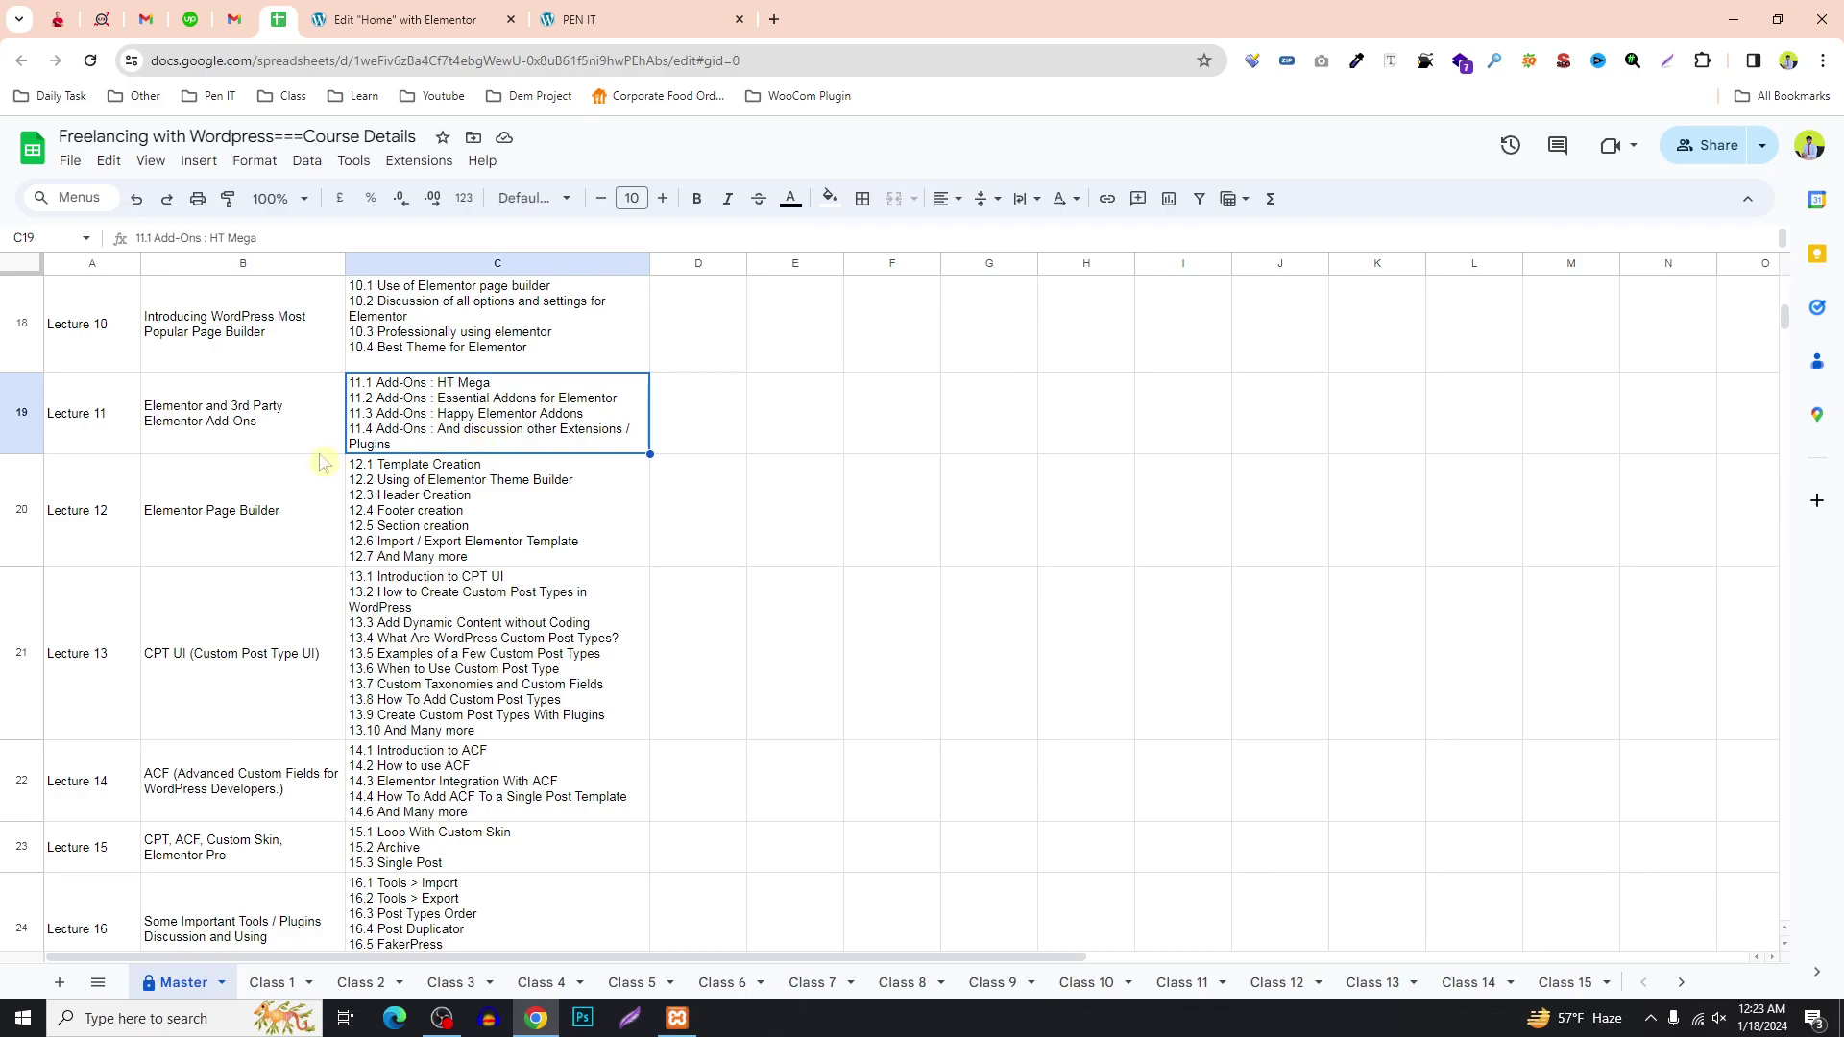
{"action": "left_click", "coordinate": [183, 430]}
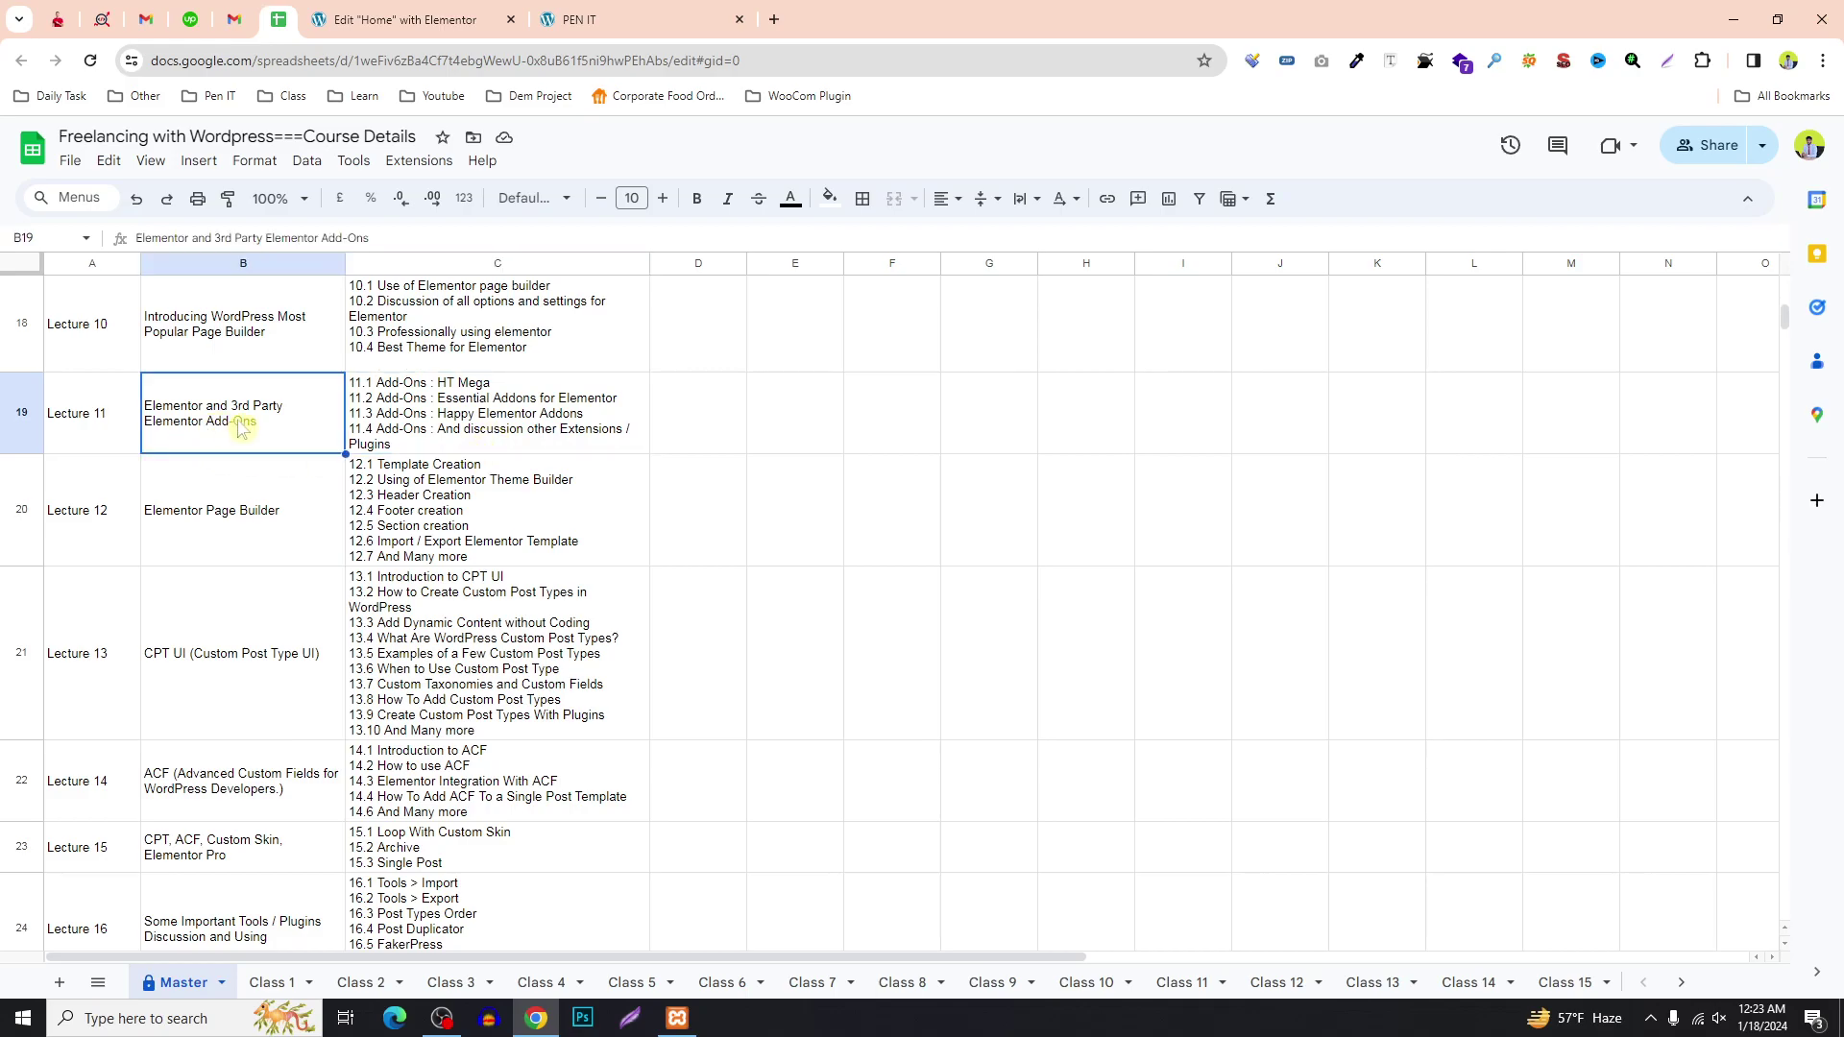
{"action": "double_click", "coordinate": [241, 428]}
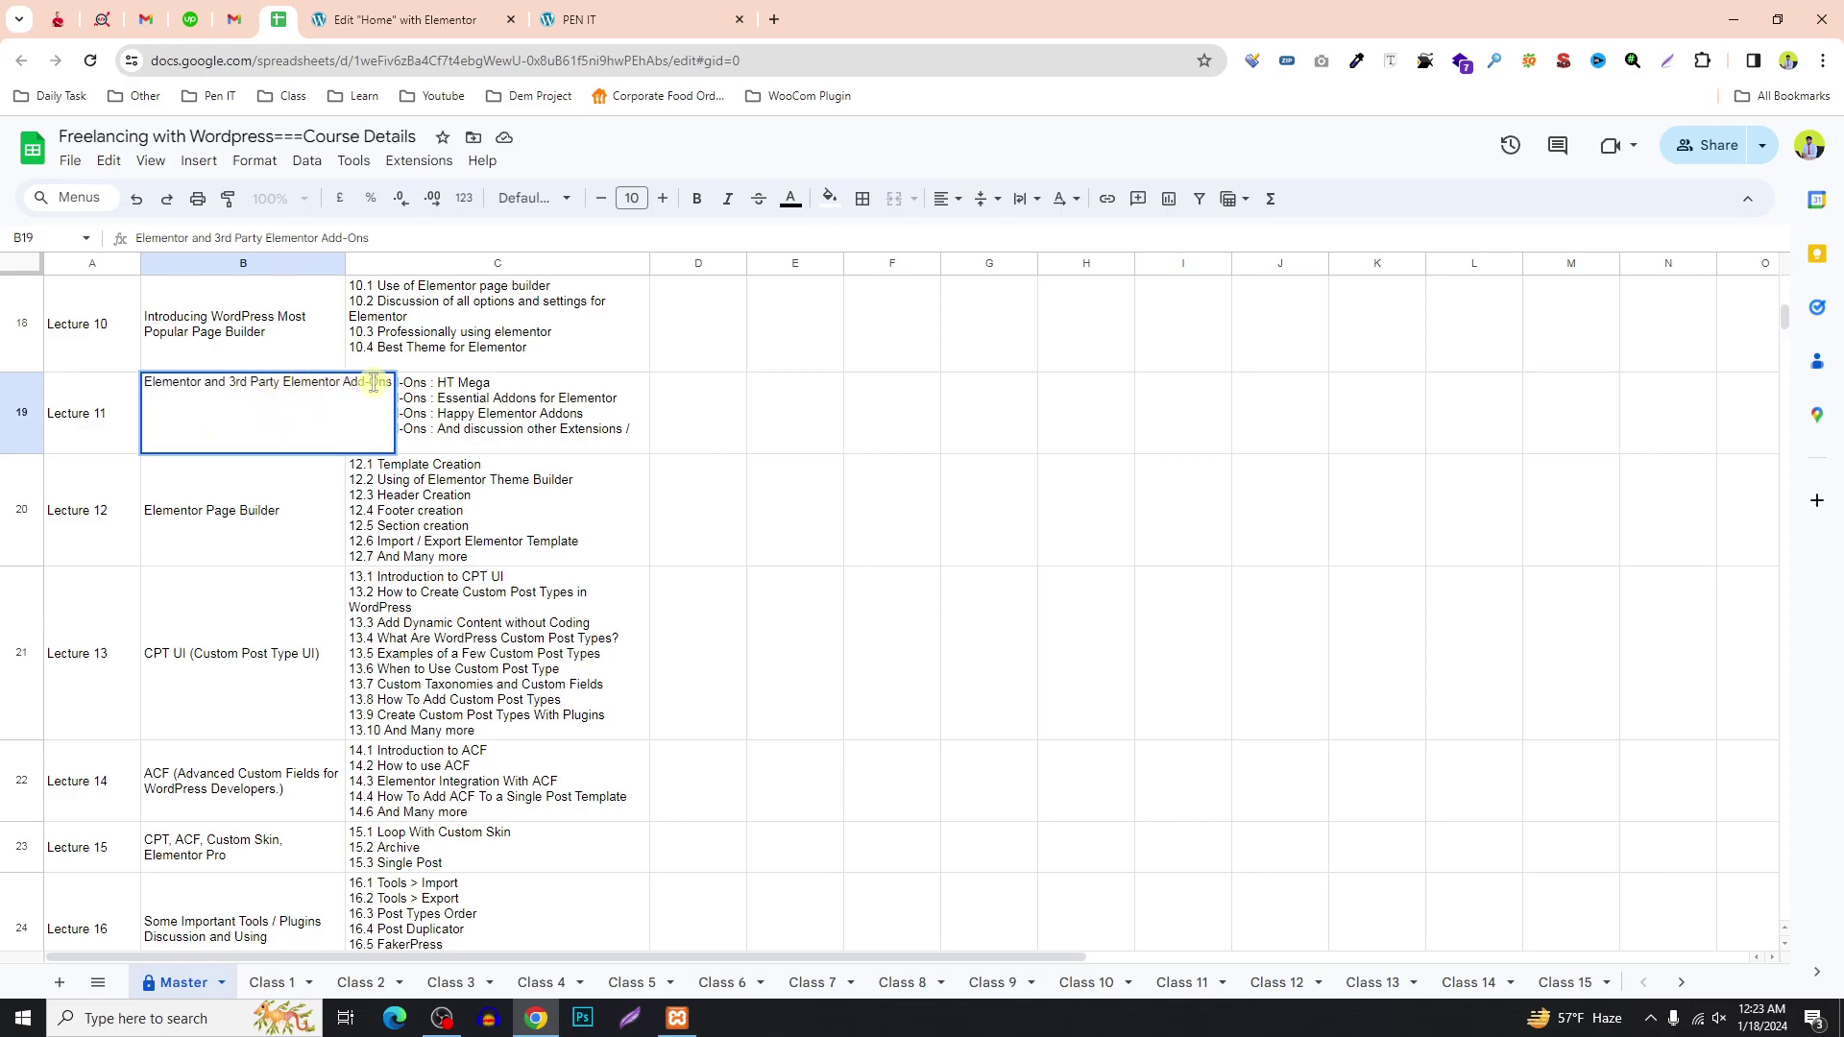
{"action": "left_click", "coordinate": [506, 405]}
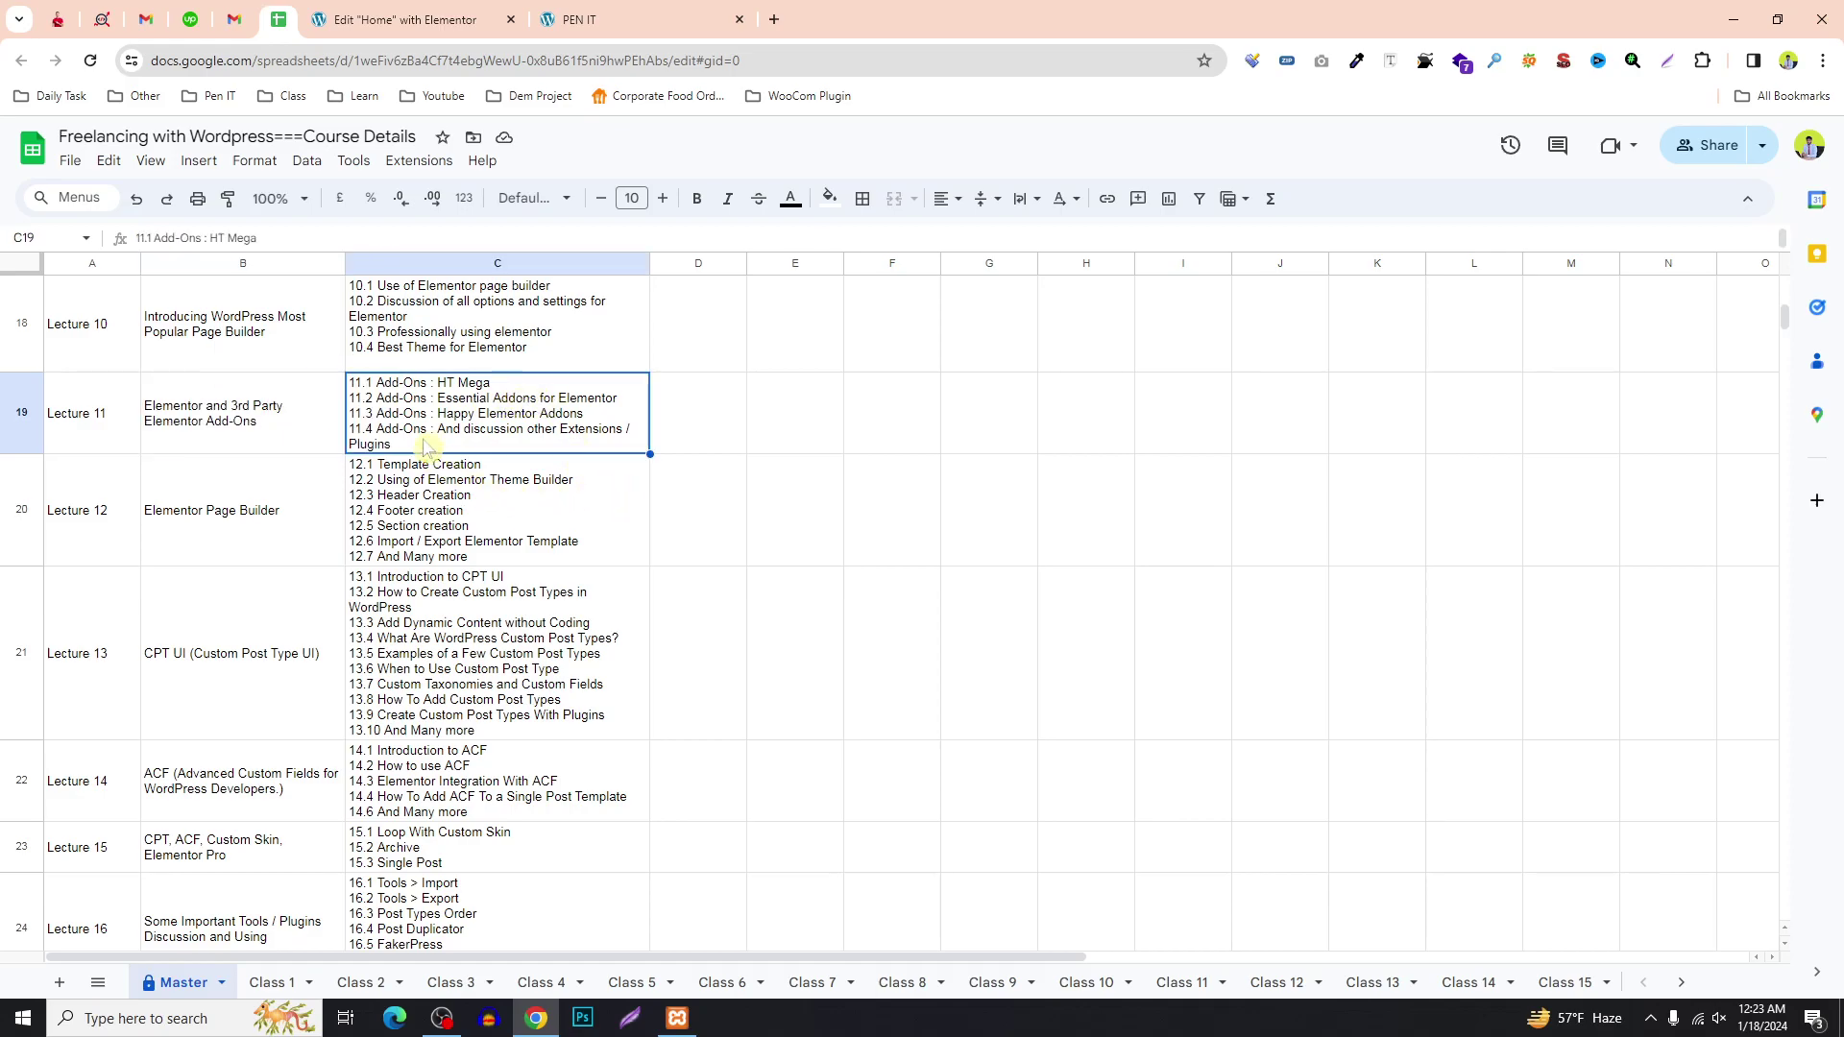
{"action": "left_click", "coordinate": [260, 416]}
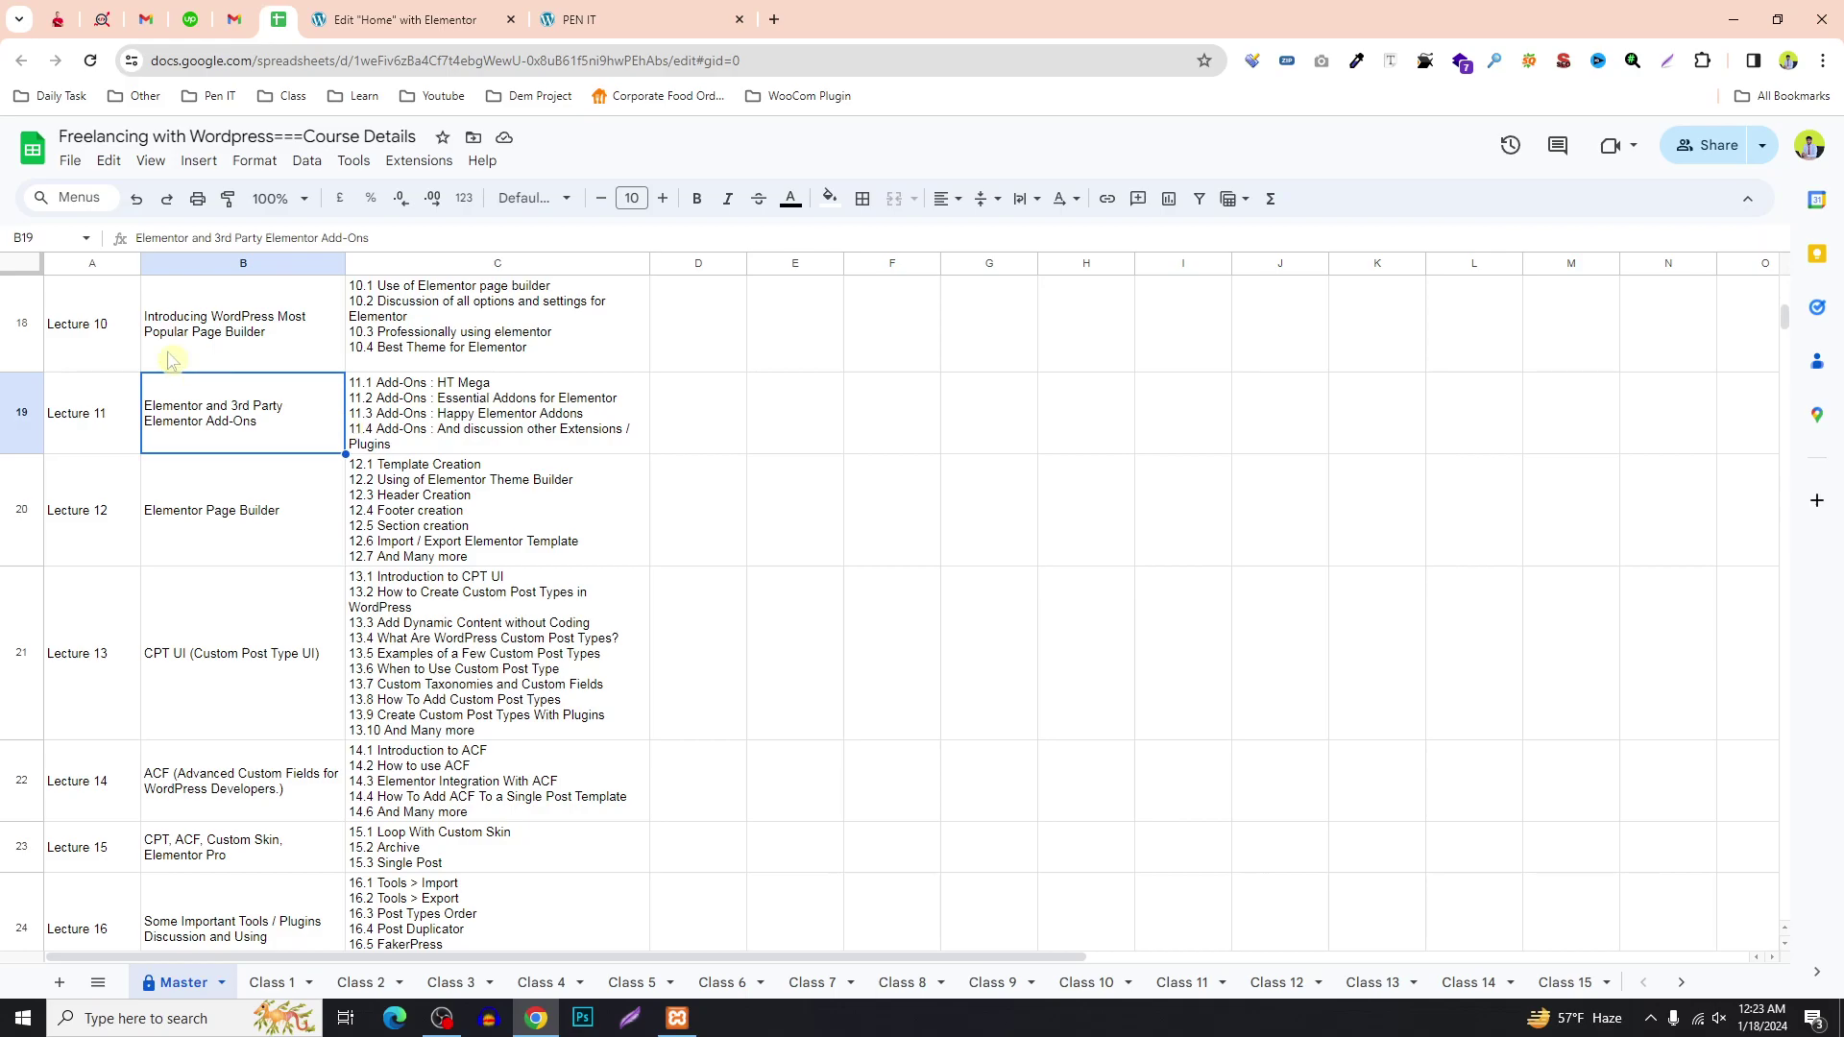
{"action": "double_click", "coordinate": [490, 403]}
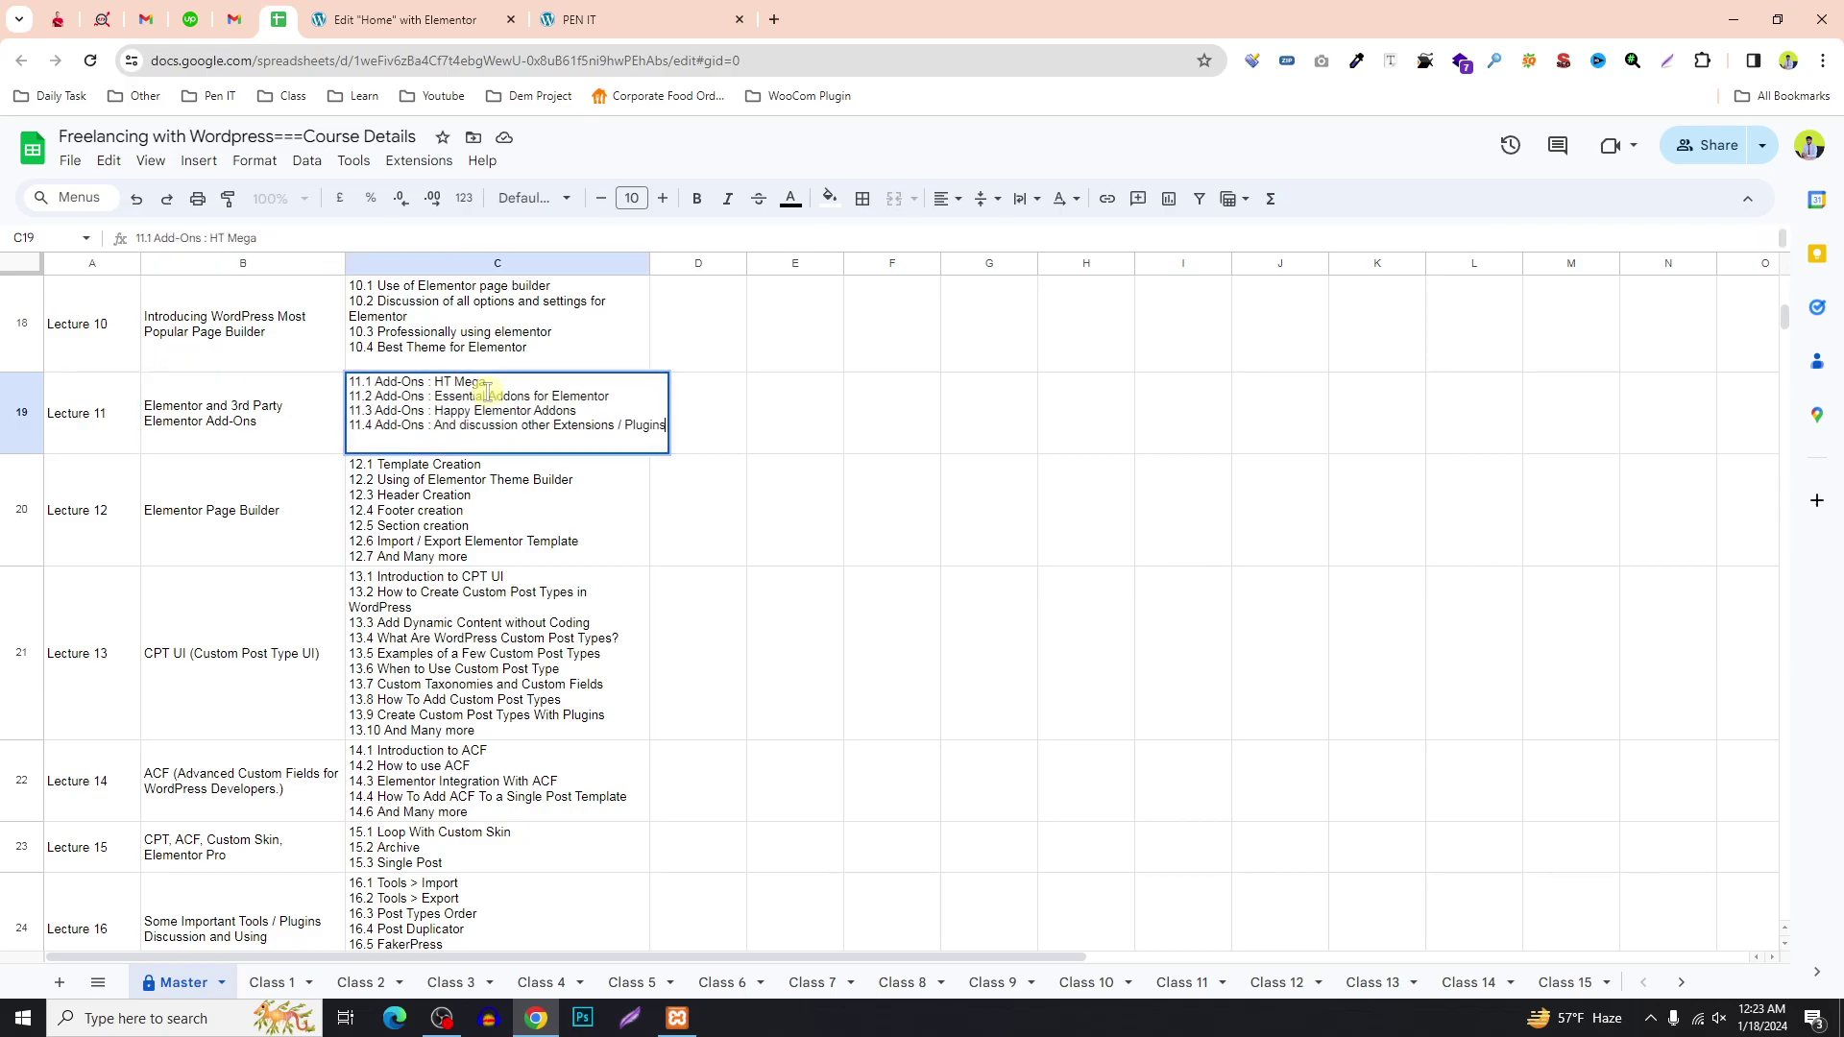
{"action": "left_click_drag", "start_coordinate": [433, 381], "coordinate": [573, 413]}
{"action": "left_click", "coordinate": [469, 410]}
{"action": "left_click_drag", "start_coordinate": [445, 381], "coordinate": [566, 407]}
{"action": "left_click", "coordinate": [454, 412]}
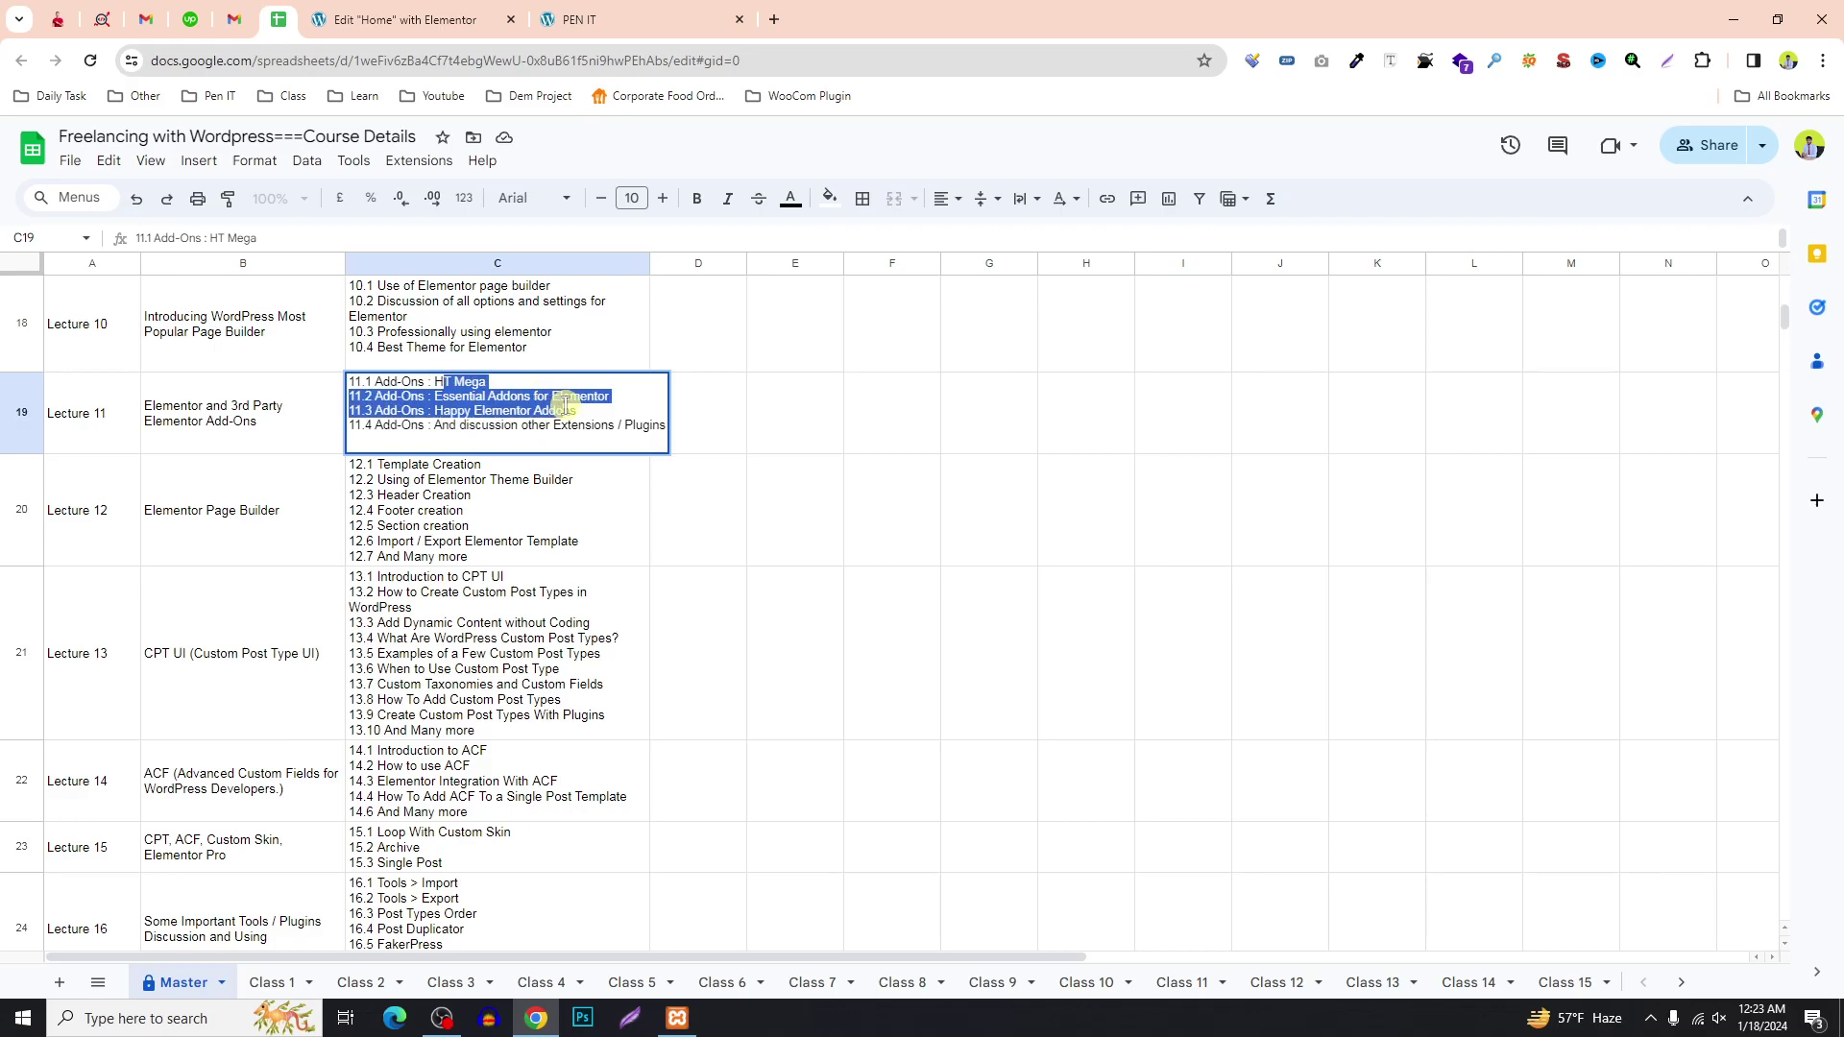
{"action": "left_click", "coordinate": [474, 396]}
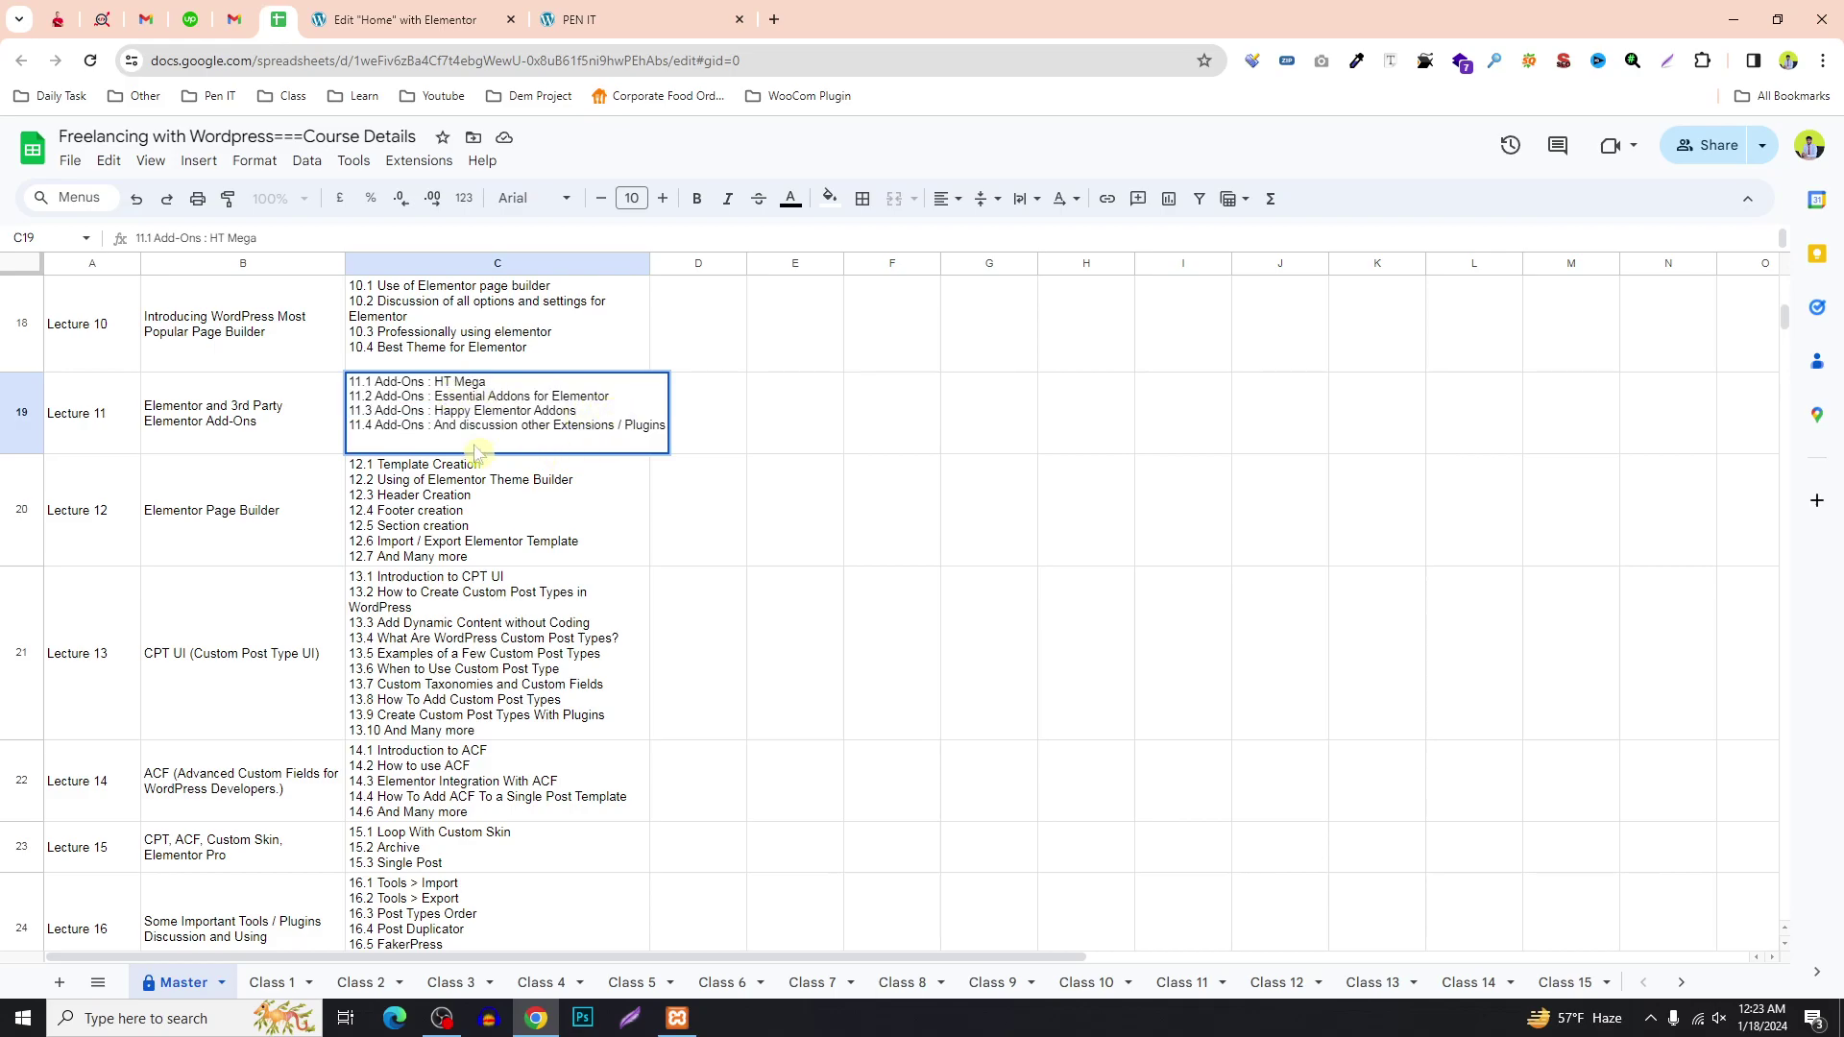
{"action": "left_click", "coordinate": [474, 489]}
{"action": "double_click", "coordinate": [281, 426]}
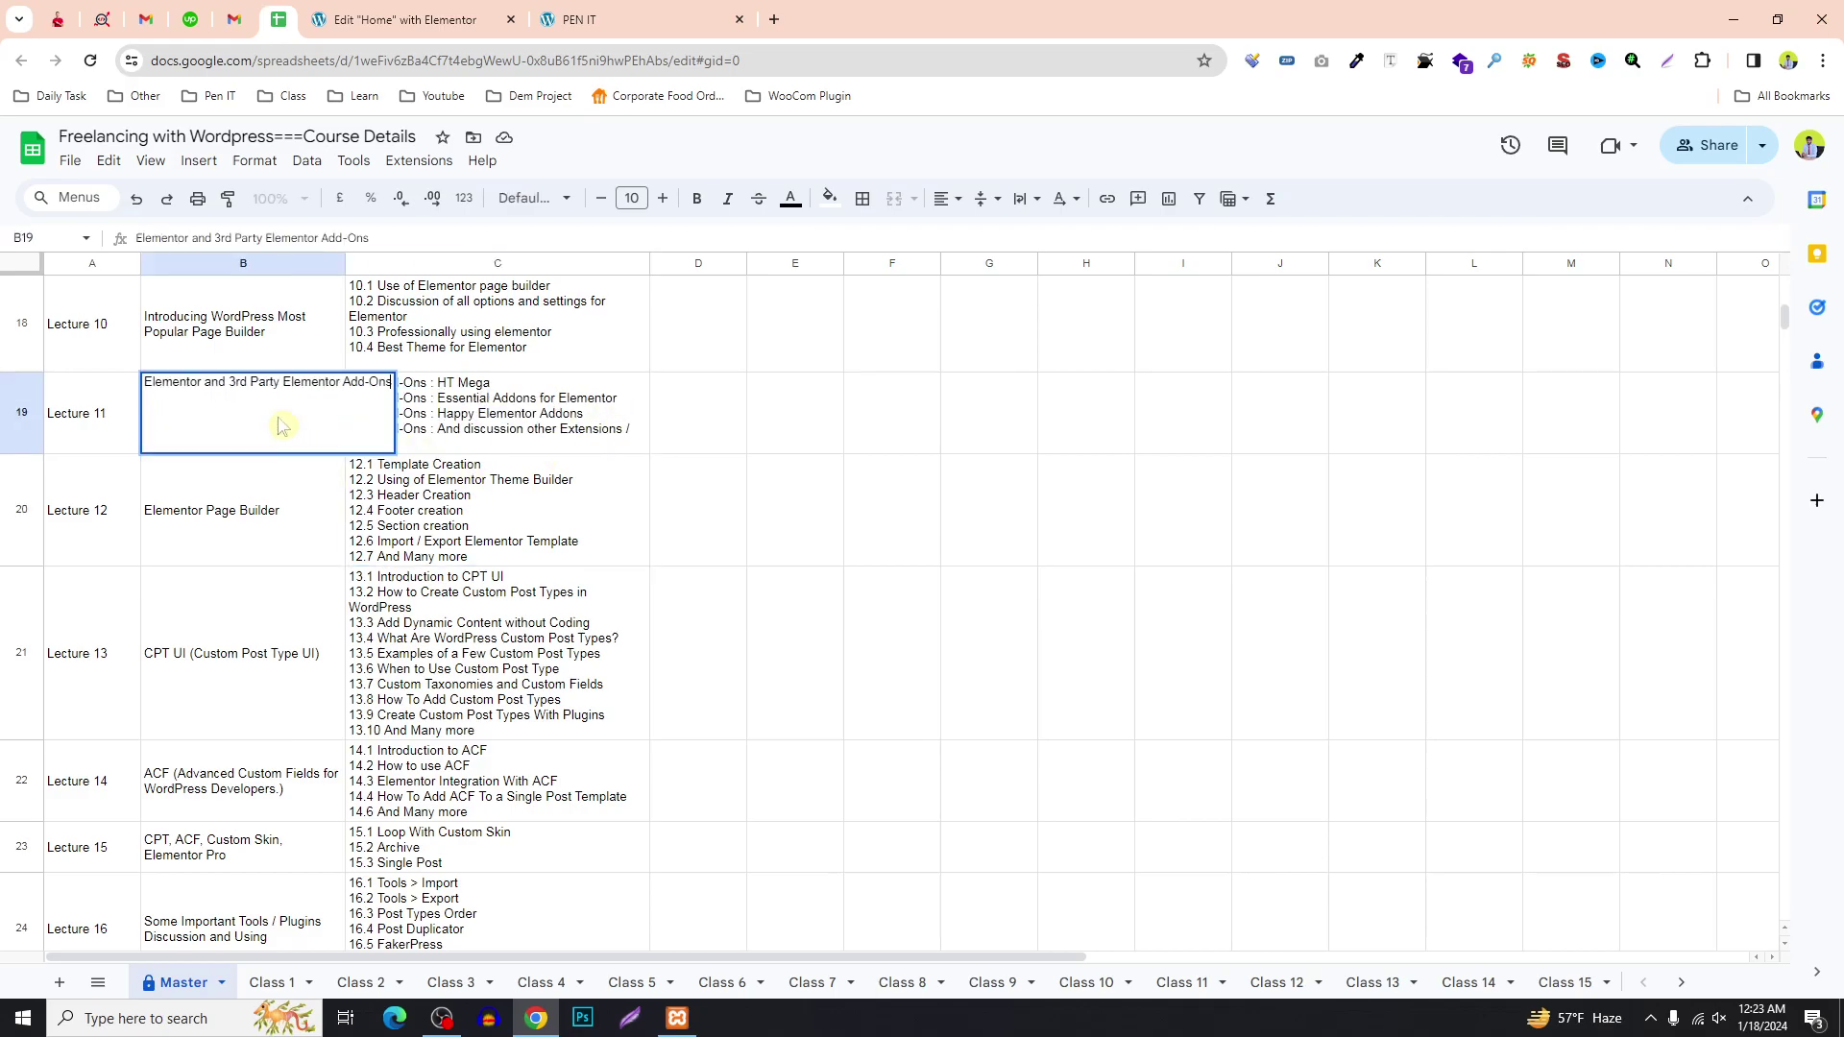
{"action": "left_click", "coordinate": [474, 413]}
{"action": "key", "text": "Left"}
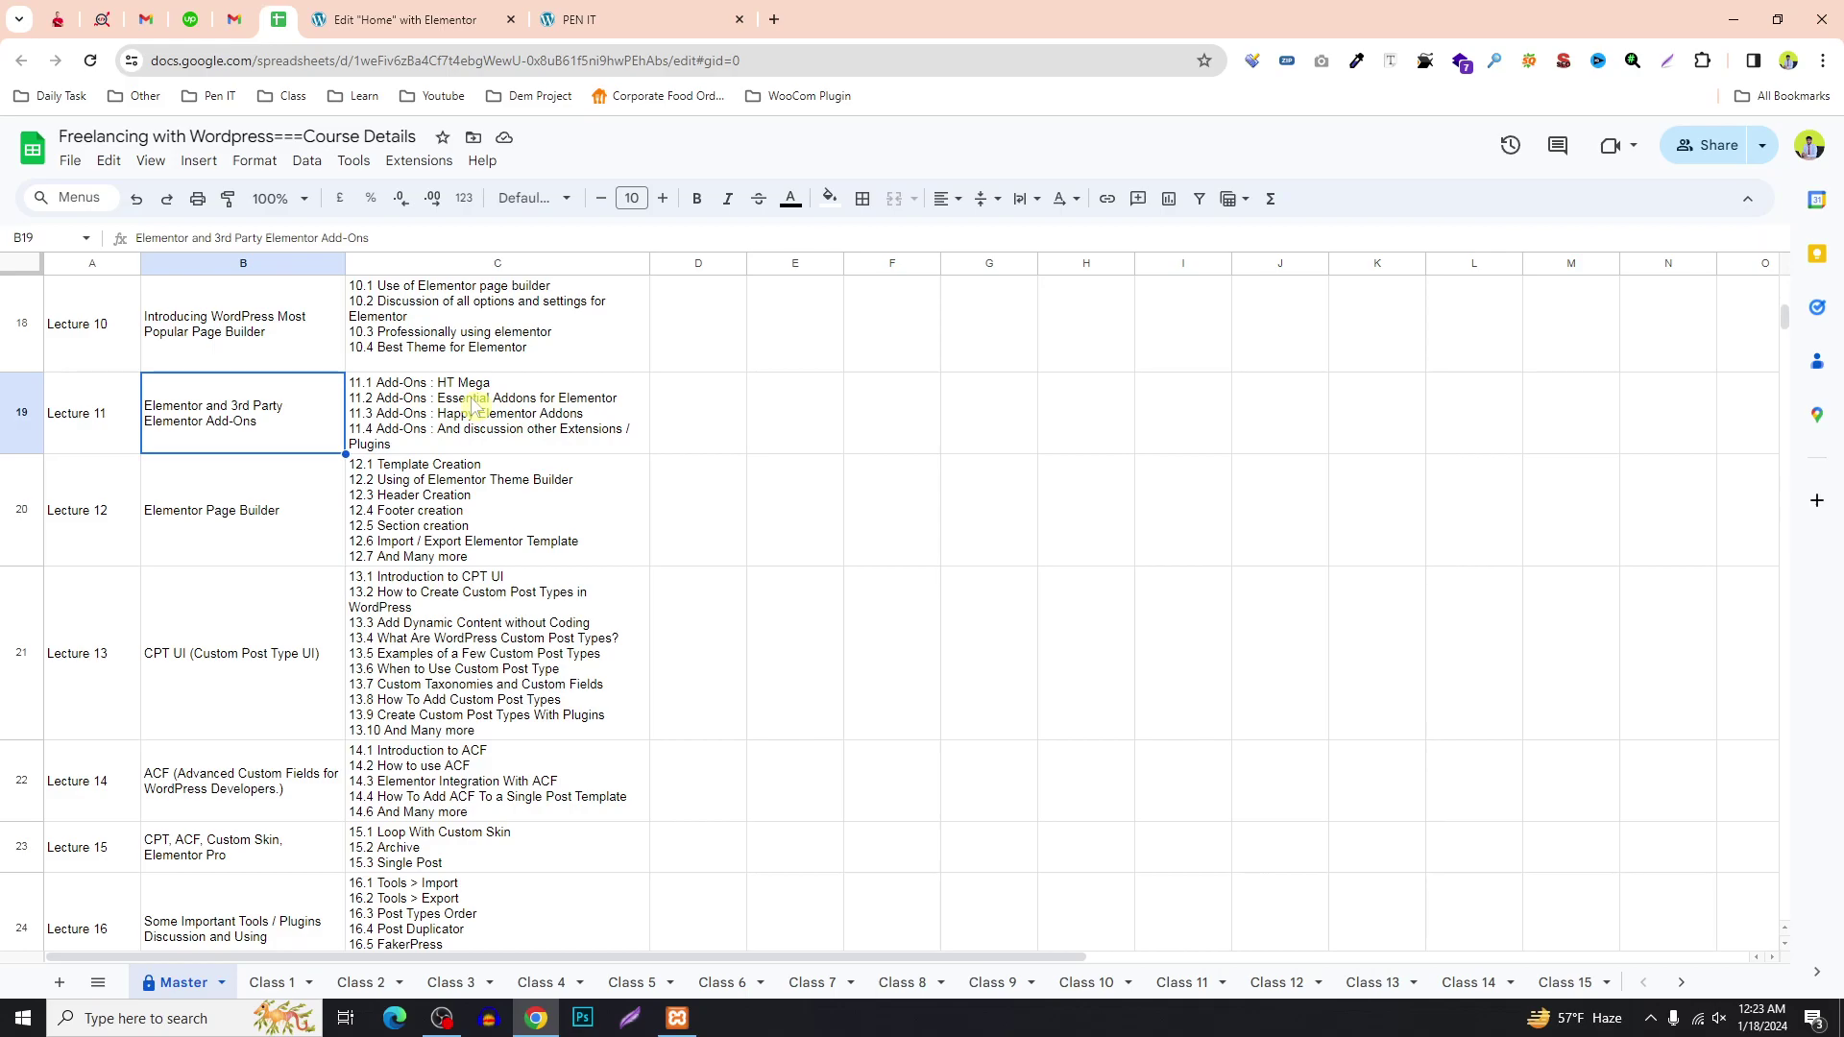
{"action": "left_click", "coordinate": [404, 19]}
{"action": "left_click", "coordinate": [19, 134]}
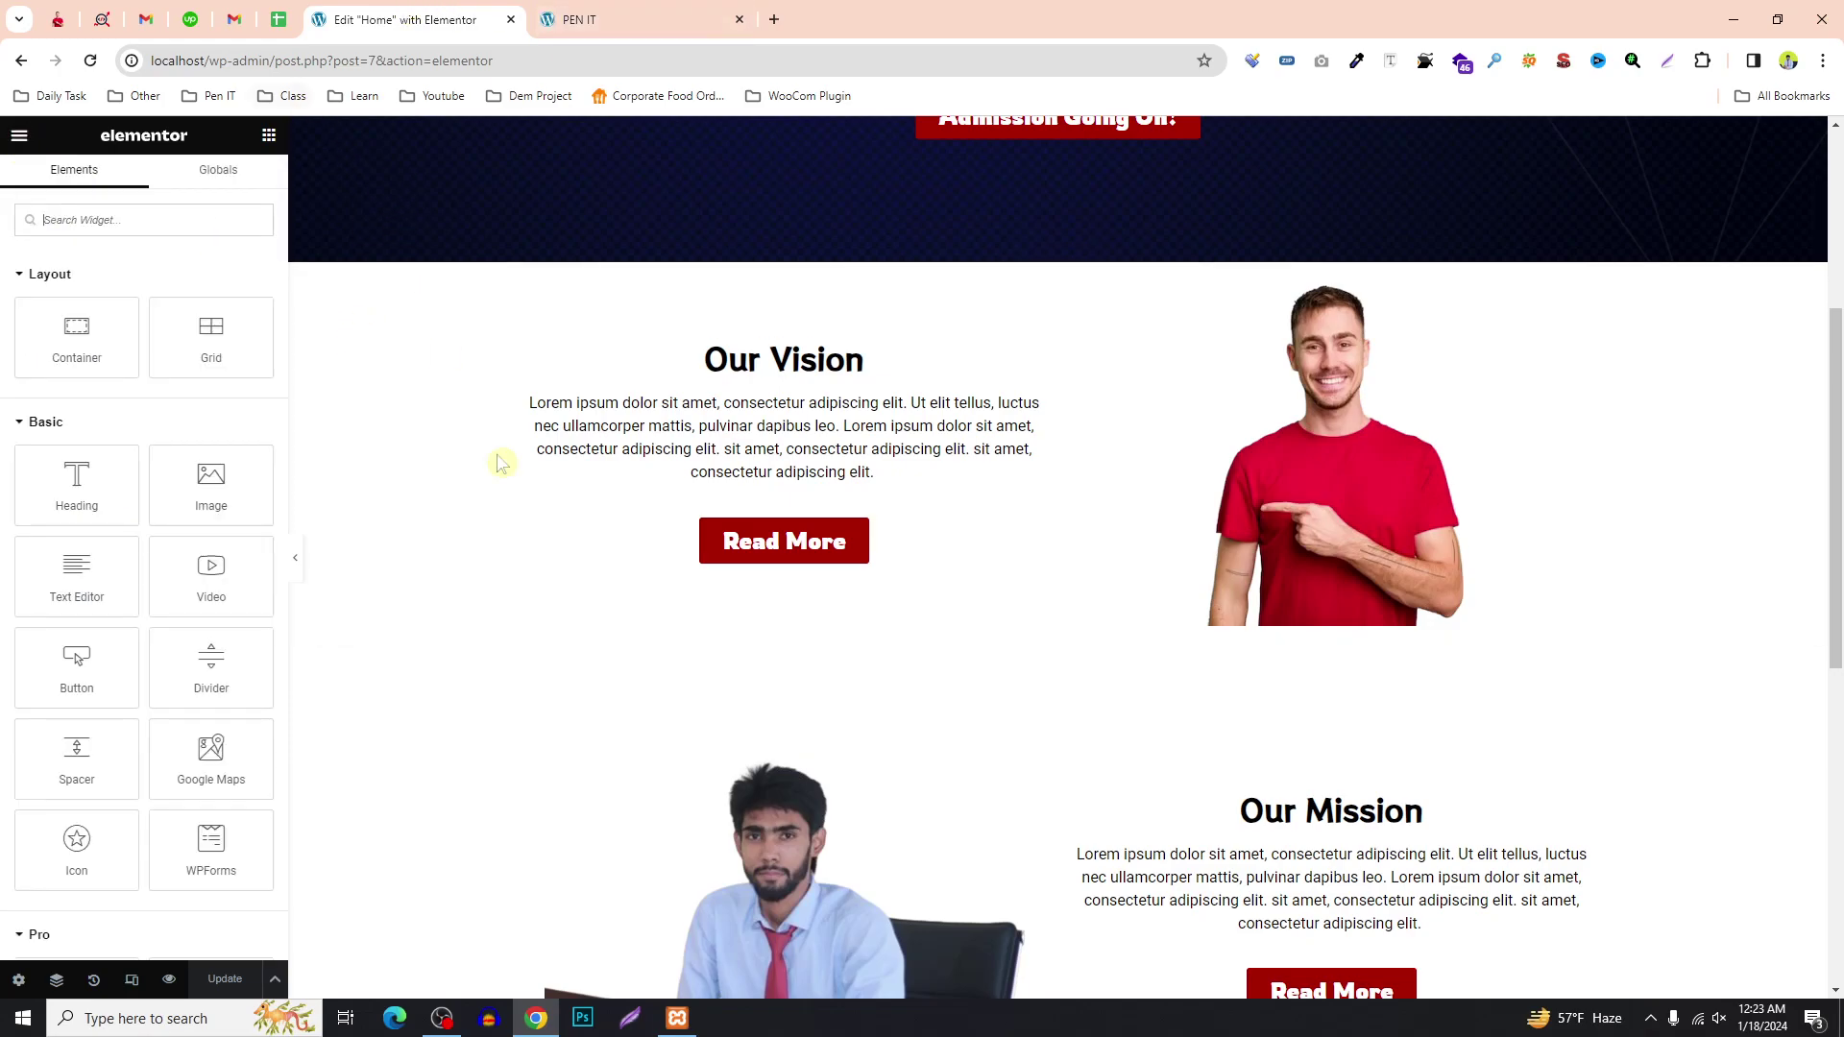
{"action": "left_click", "coordinate": [278, 19]}
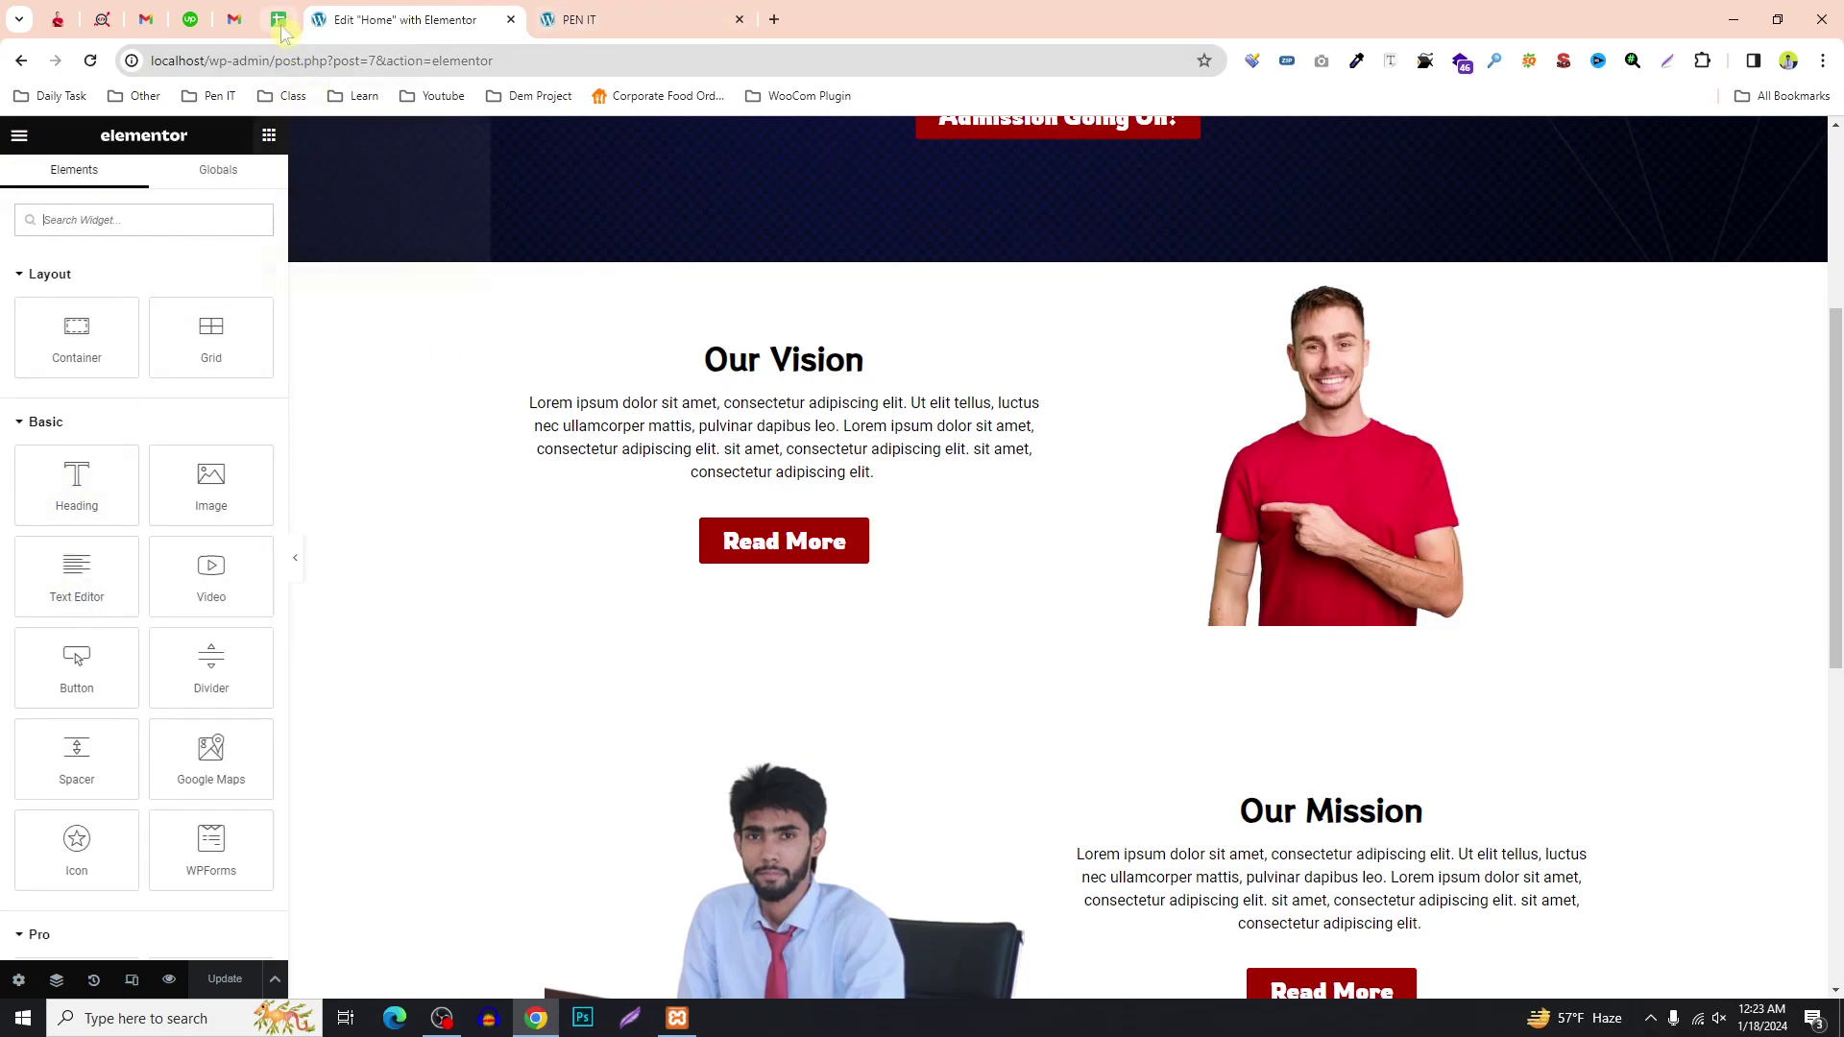
{"action": "left_click", "coordinate": [384, 17]}
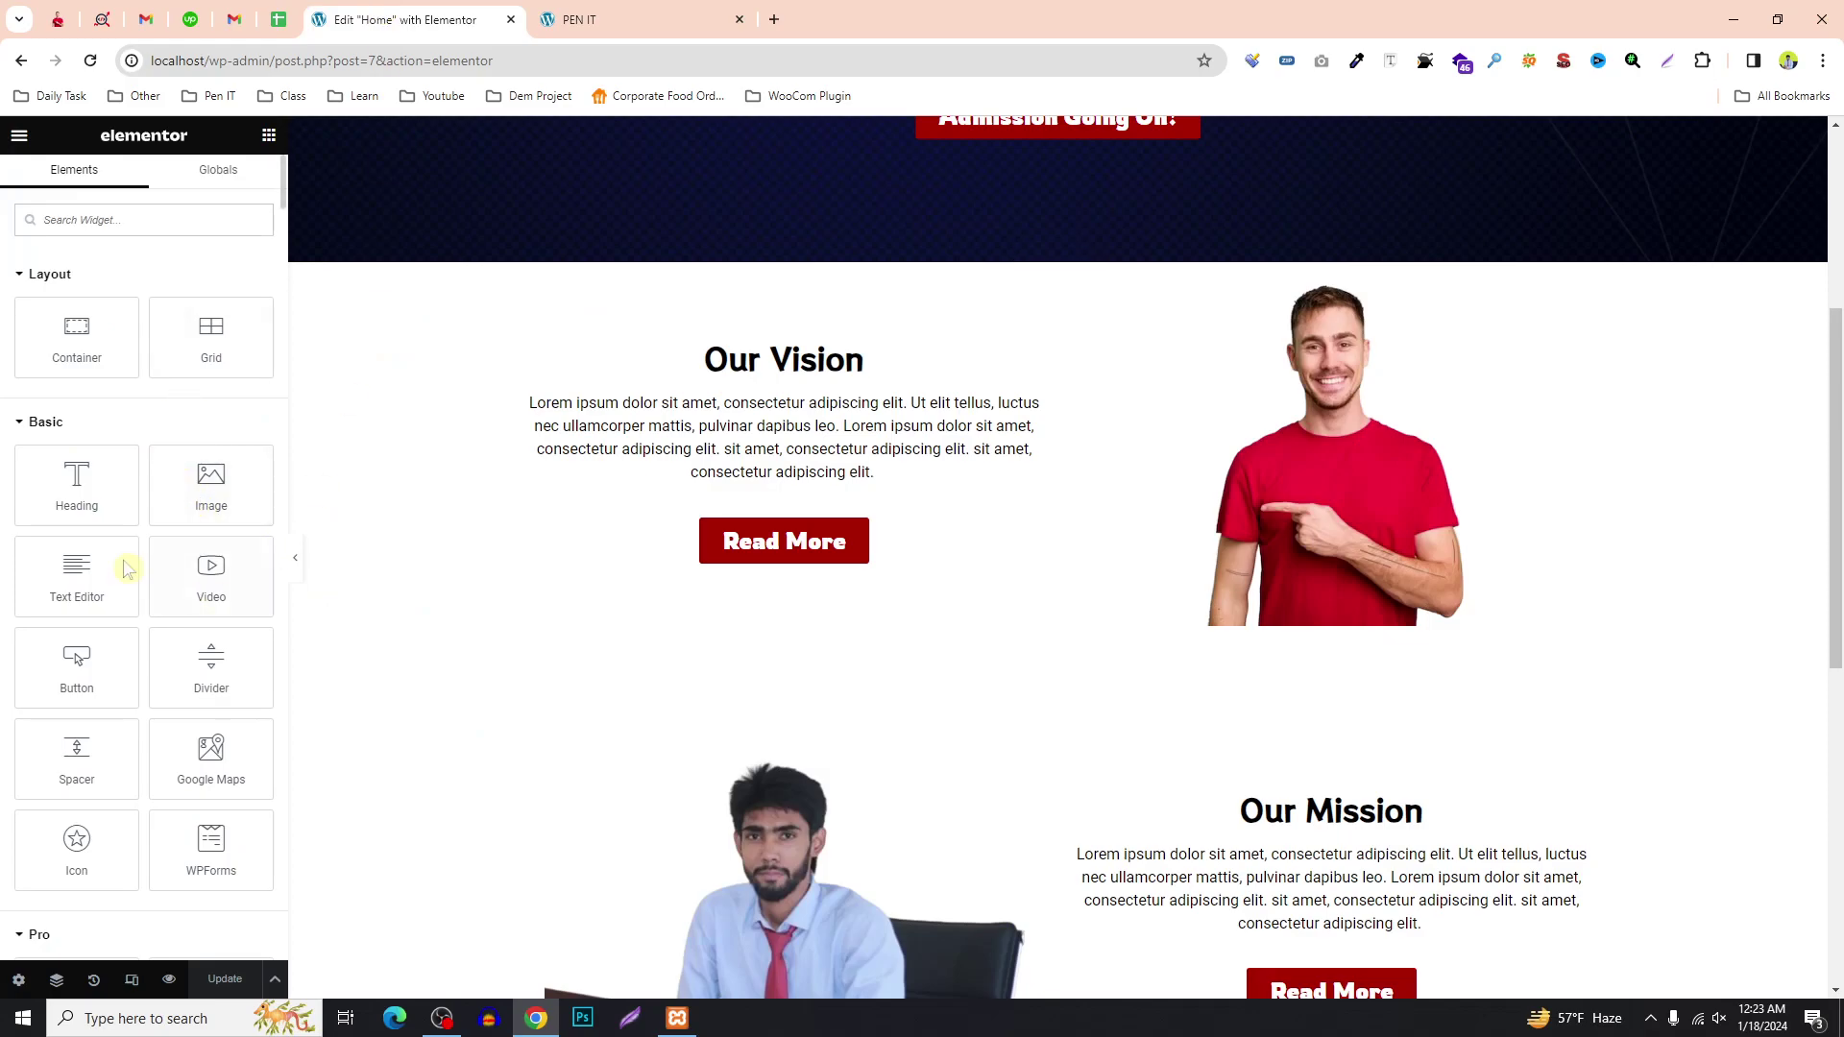
Go from the PEN IT site to its WordPress dashboard and open the page for adding new plugins.
{"action": "left_click", "coordinate": [595, 19]}
{"action": "mouse_move", "coordinate": [80, 179]}
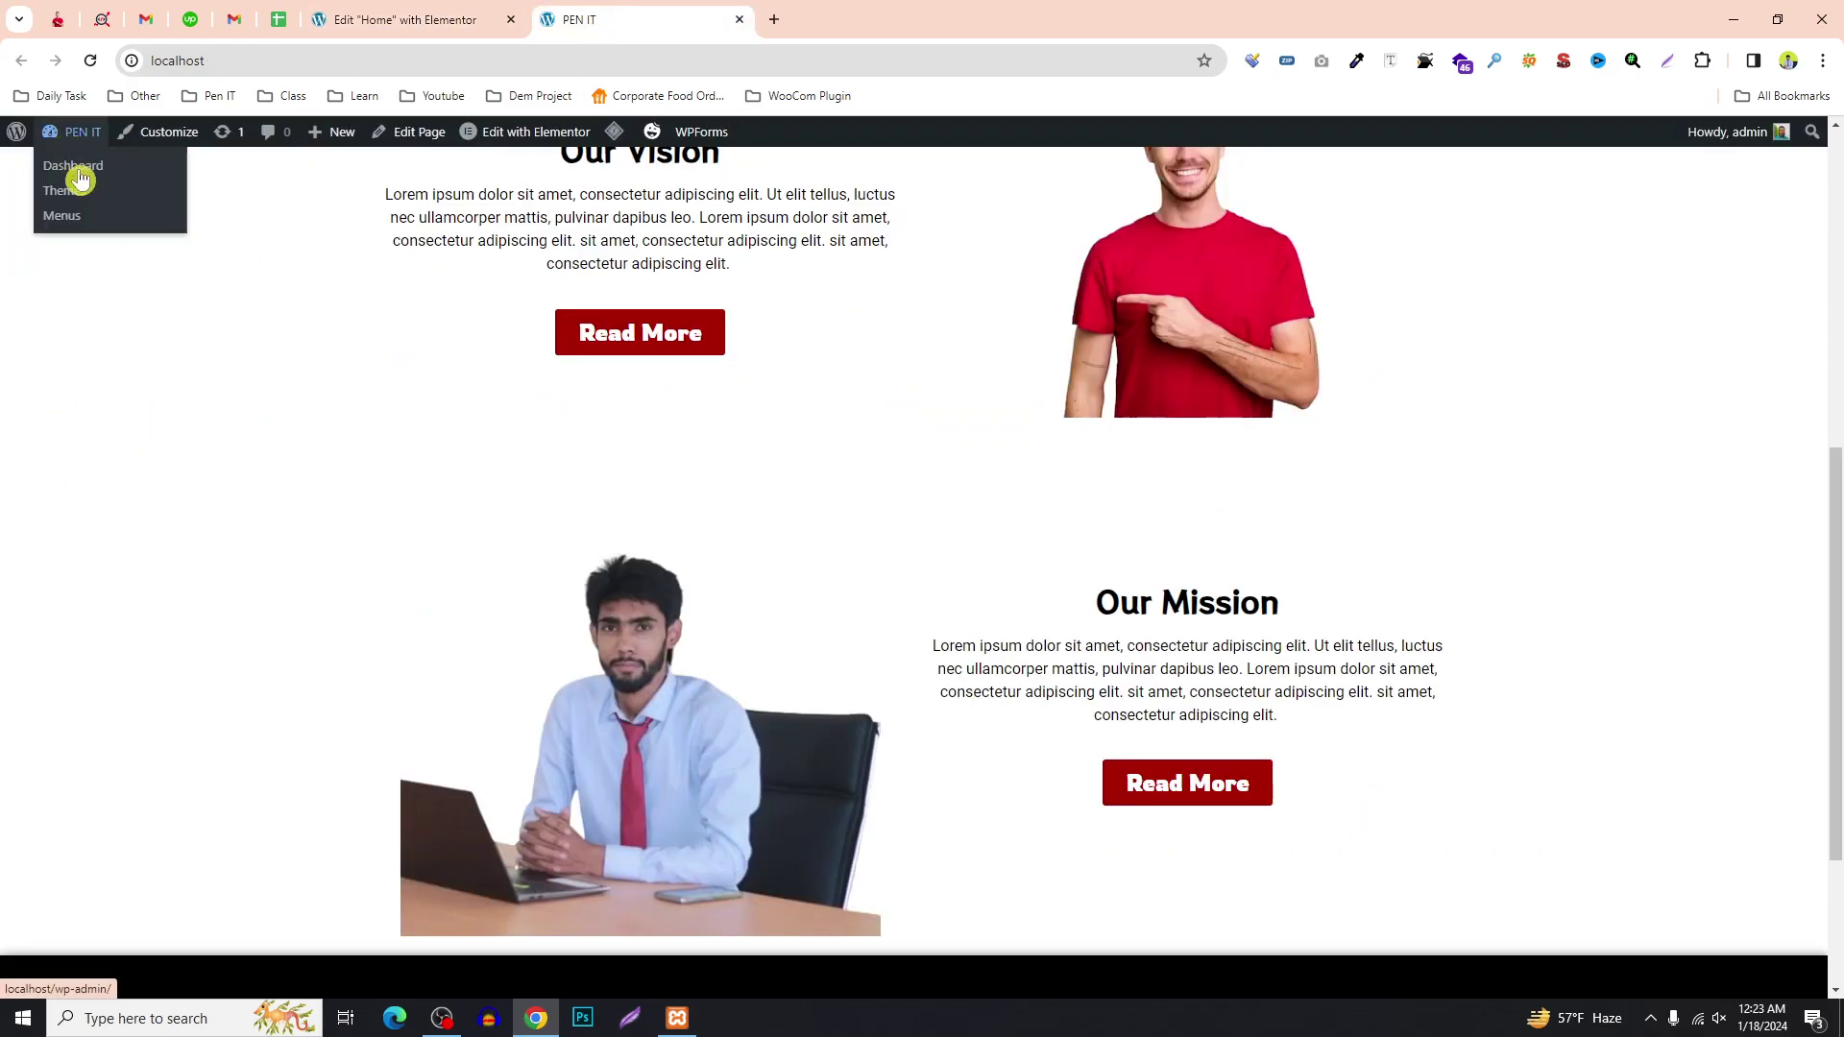
{"action": "left_click", "coordinate": [80, 180]}
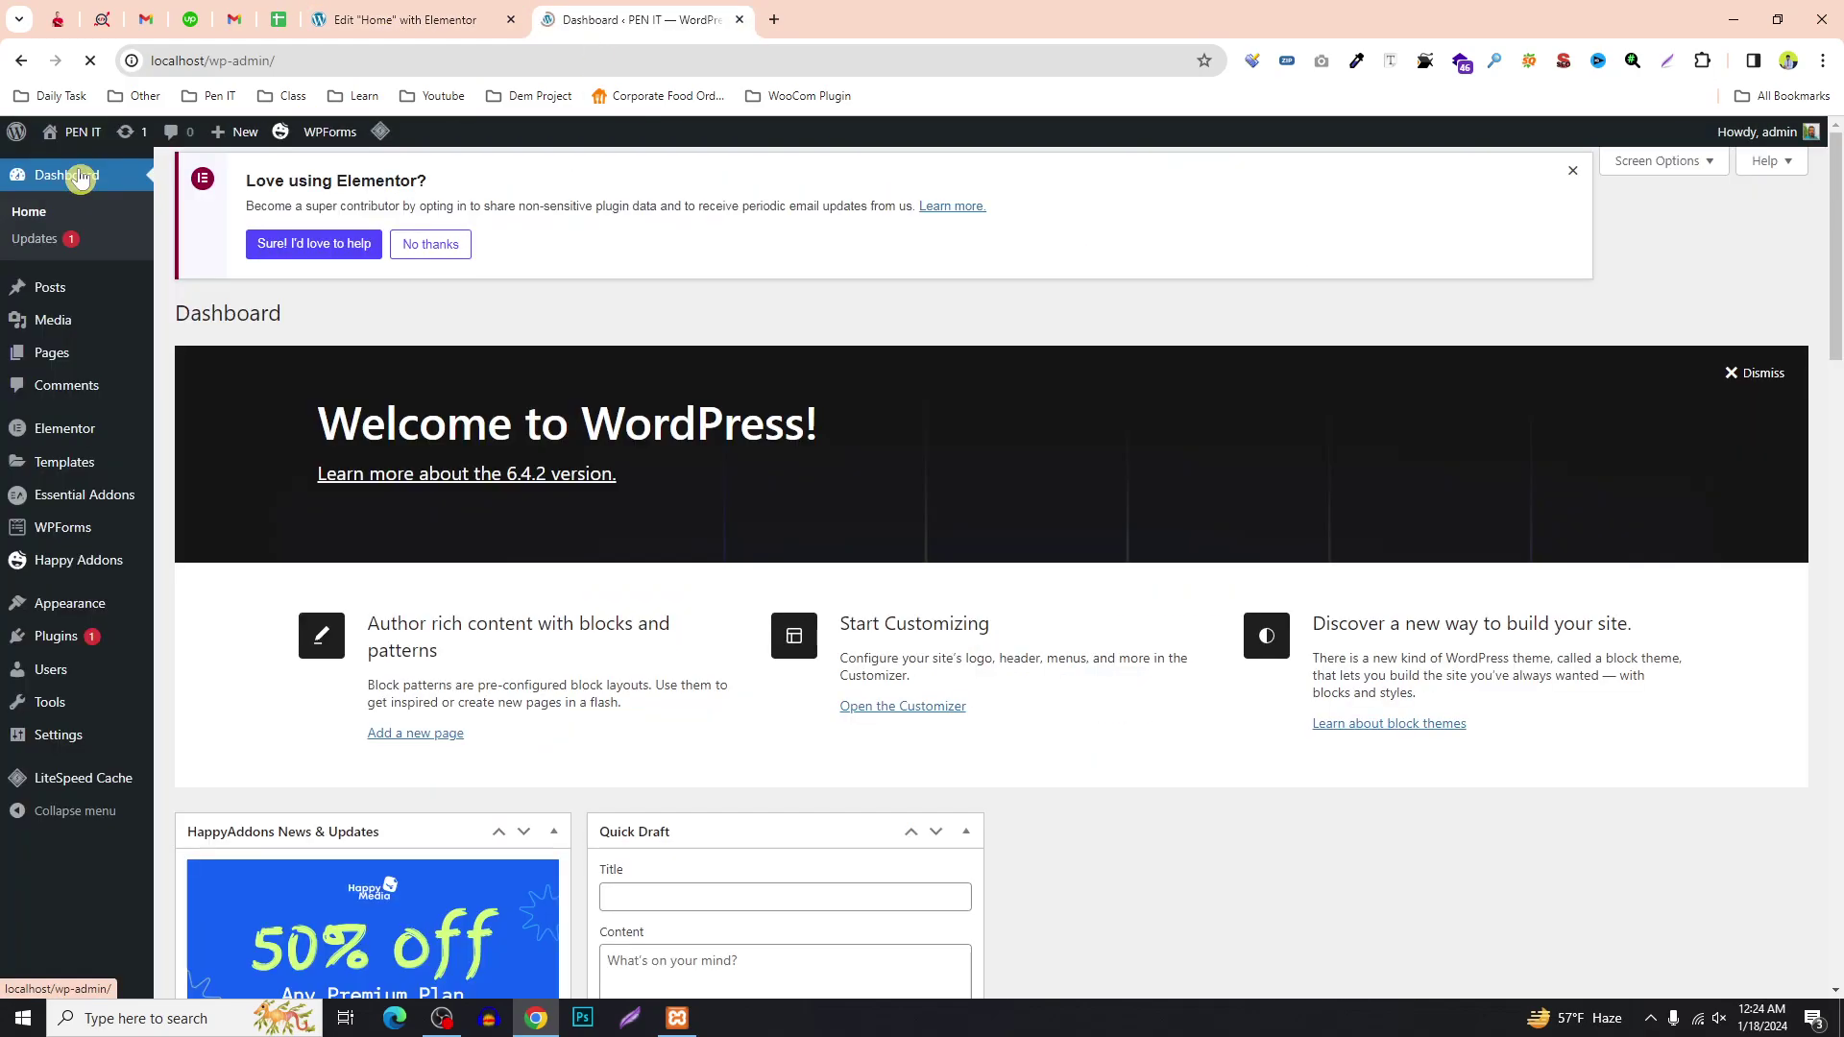
{"action": "left_click", "coordinate": [202, 673]}
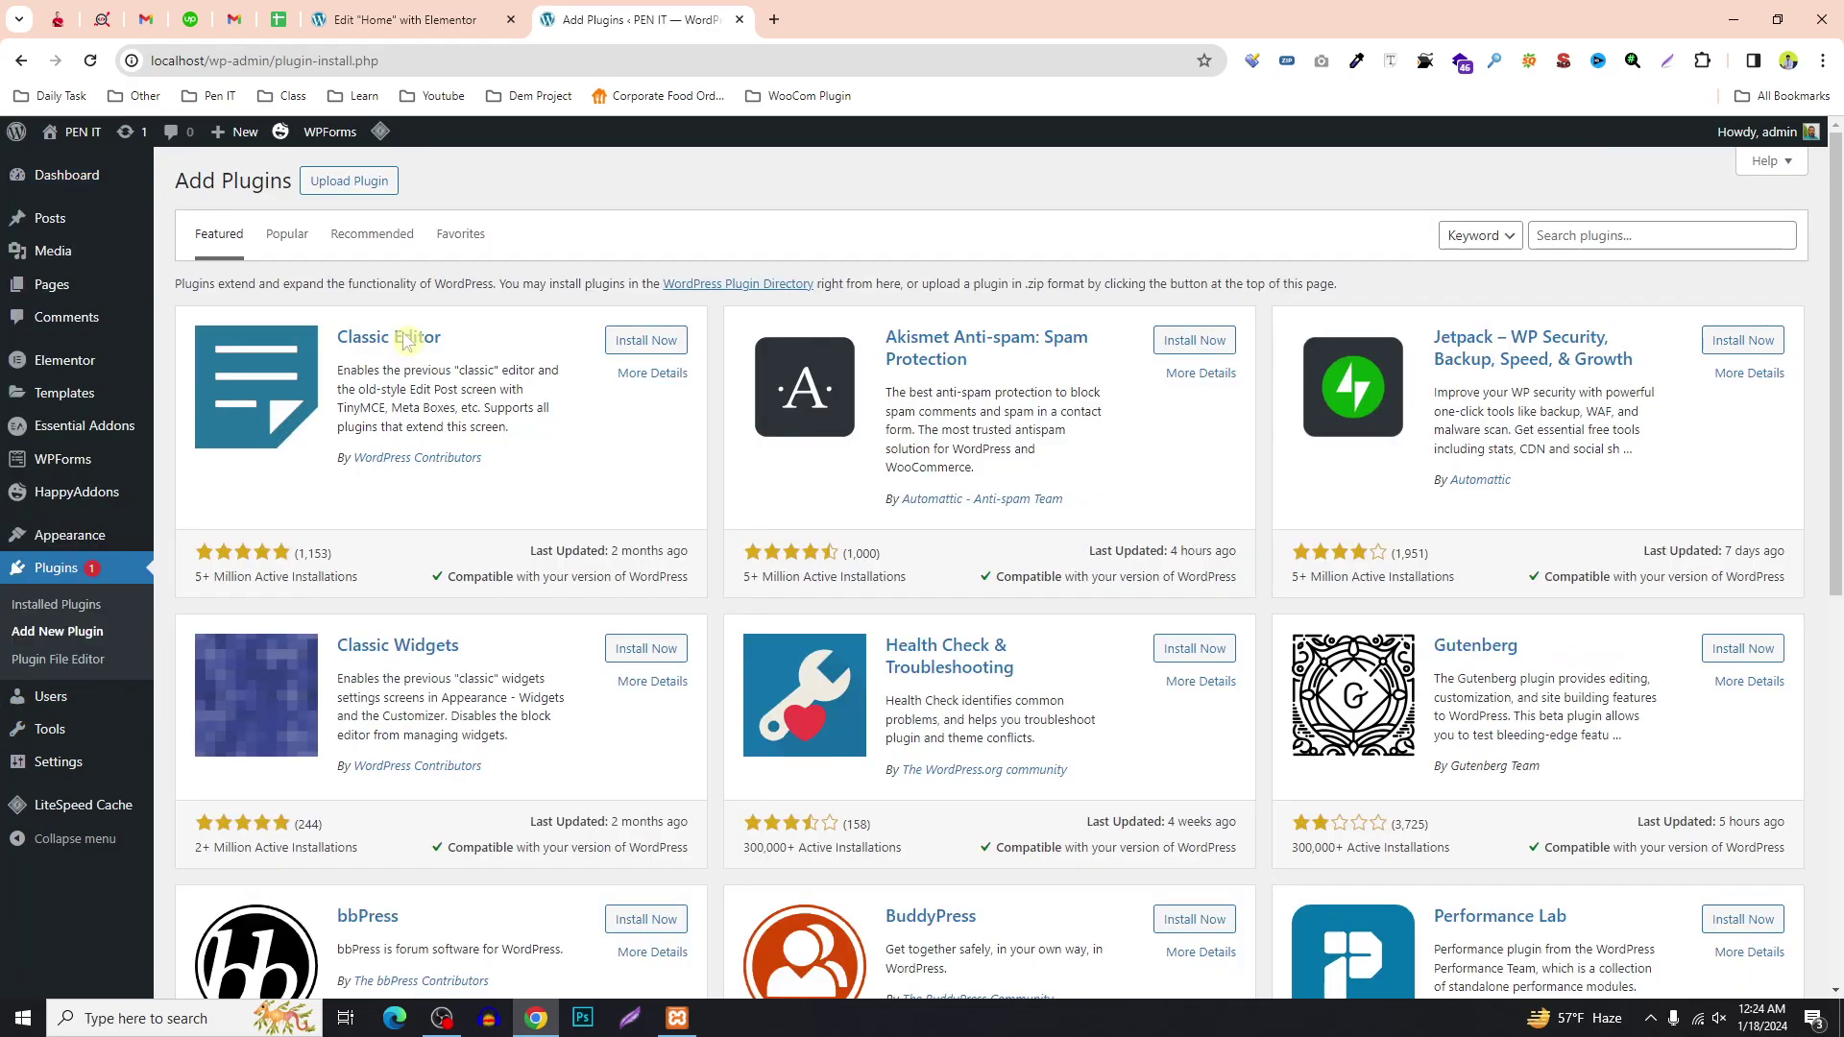
Copy "HT Mega" from the Lecture 11 topics in cell C19 and search the WordPress plugins for it.
{"action": "left_click", "coordinate": [278, 19]}
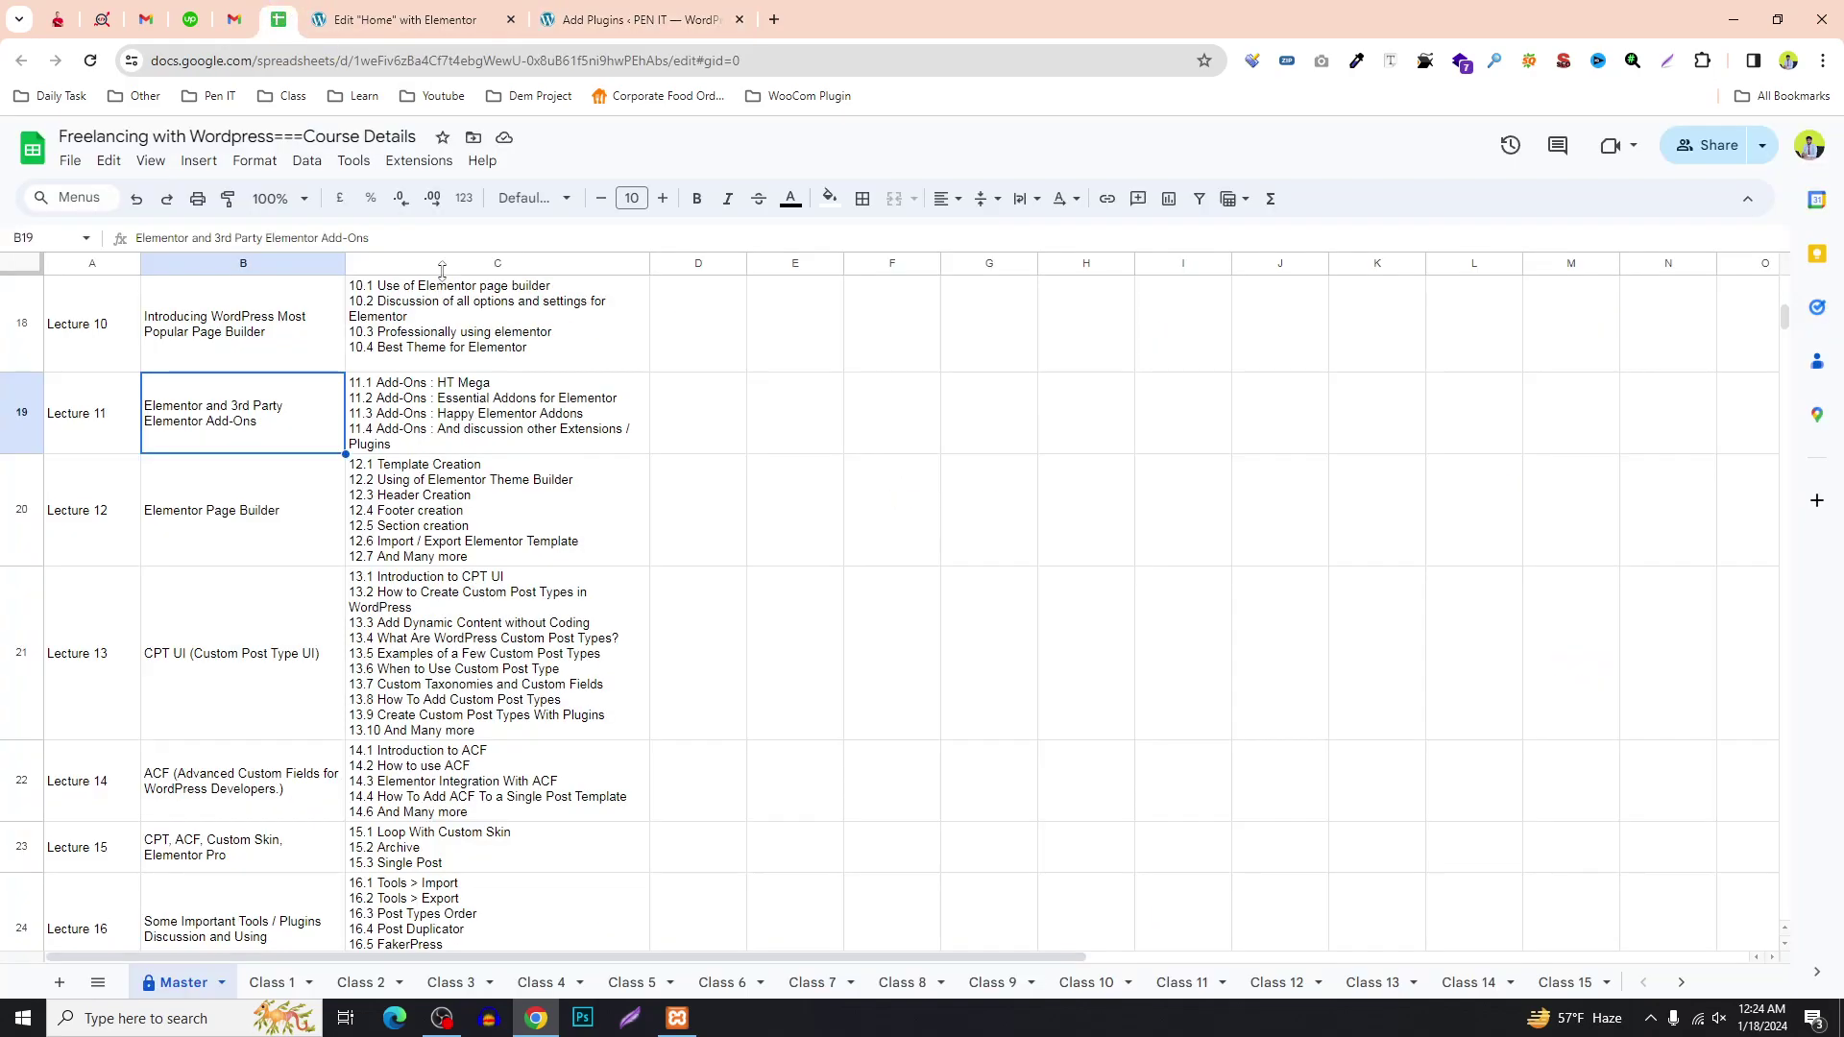
{"action": "left_click", "coordinate": [403, 485]}
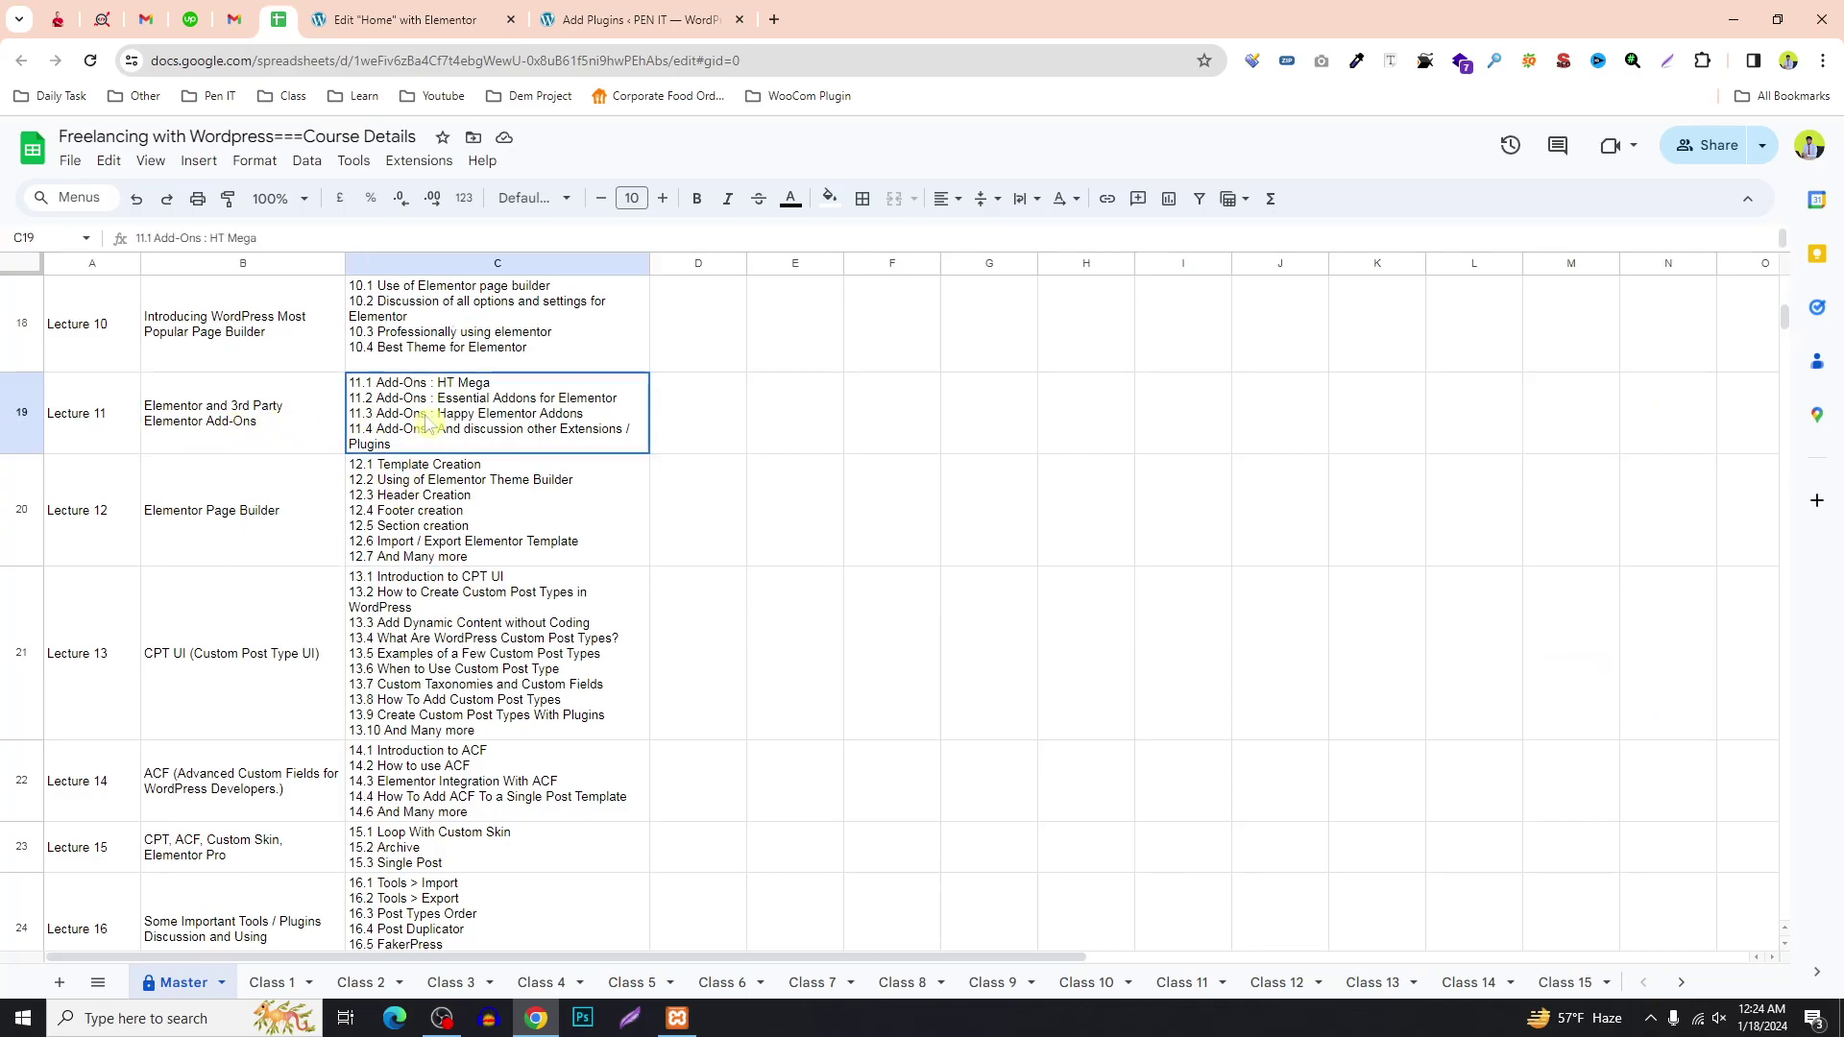
{"action": "double_click", "coordinate": [459, 384]}
{"action": "left_click_drag", "start_coordinate": [434, 381], "coordinate": [479, 379]}
{"action": "key", "text": "ctrl+c"}
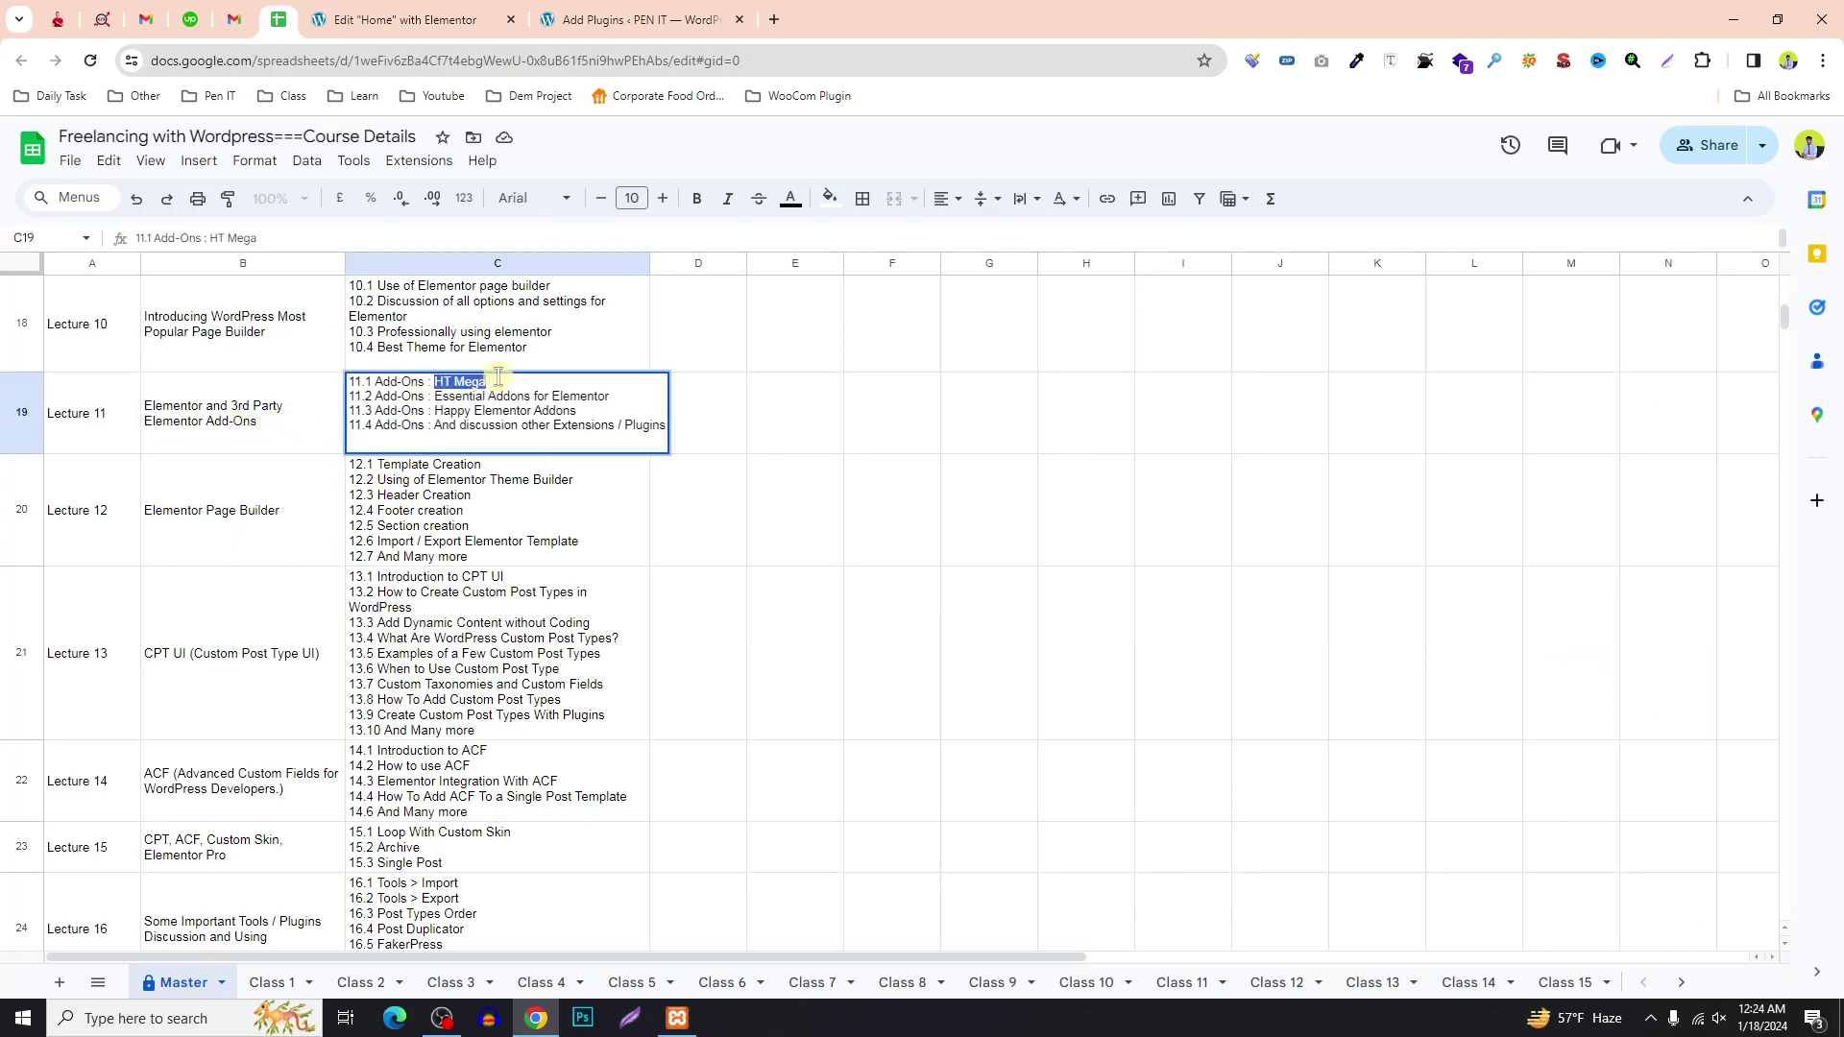
{"action": "left_click", "coordinate": [673, 20]}
{"action": "left_click", "coordinate": [1561, 239]}
{"action": "key", "text": "ctrl+v"}
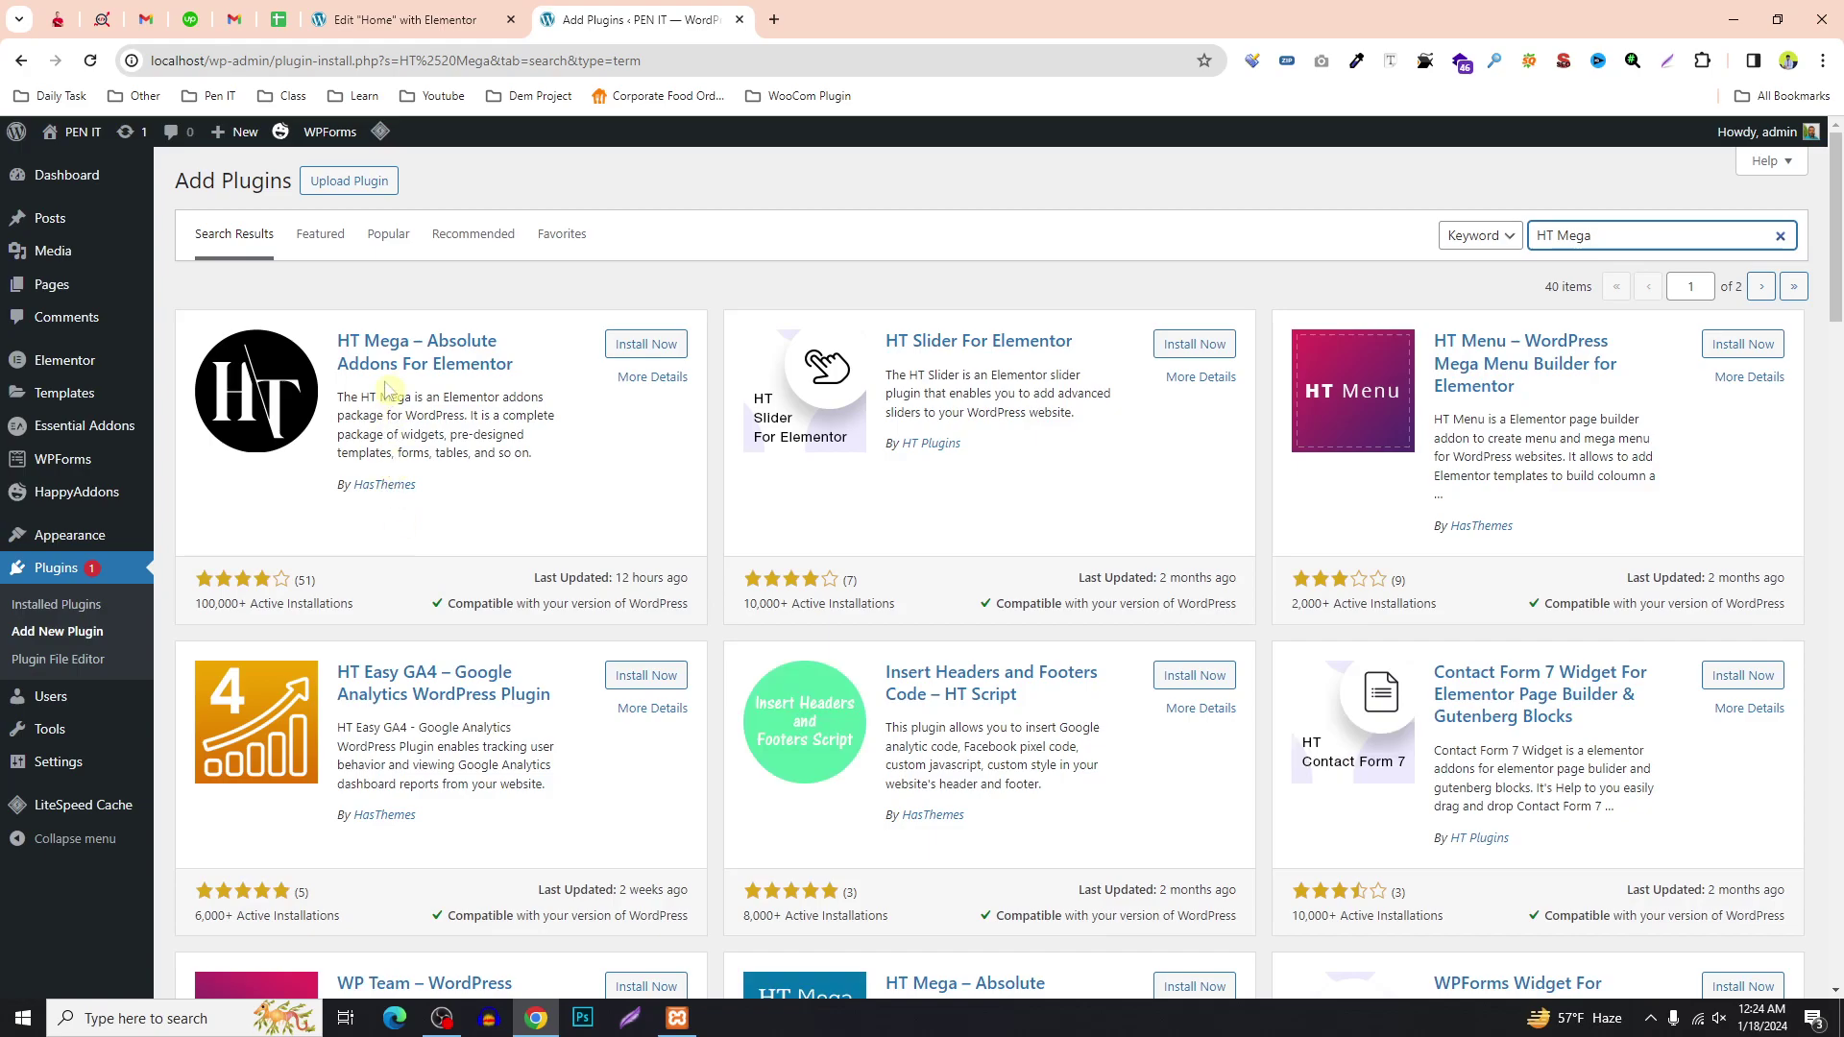
Install and activate the HT Mega – Absolute Addons For Elementor plugin, and open its Recommendations page.
{"action": "left_click_drag", "start_coordinate": [338, 336], "coordinate": [519, 351]}
{"action": "left_click", "coordinate": [638, 346]}
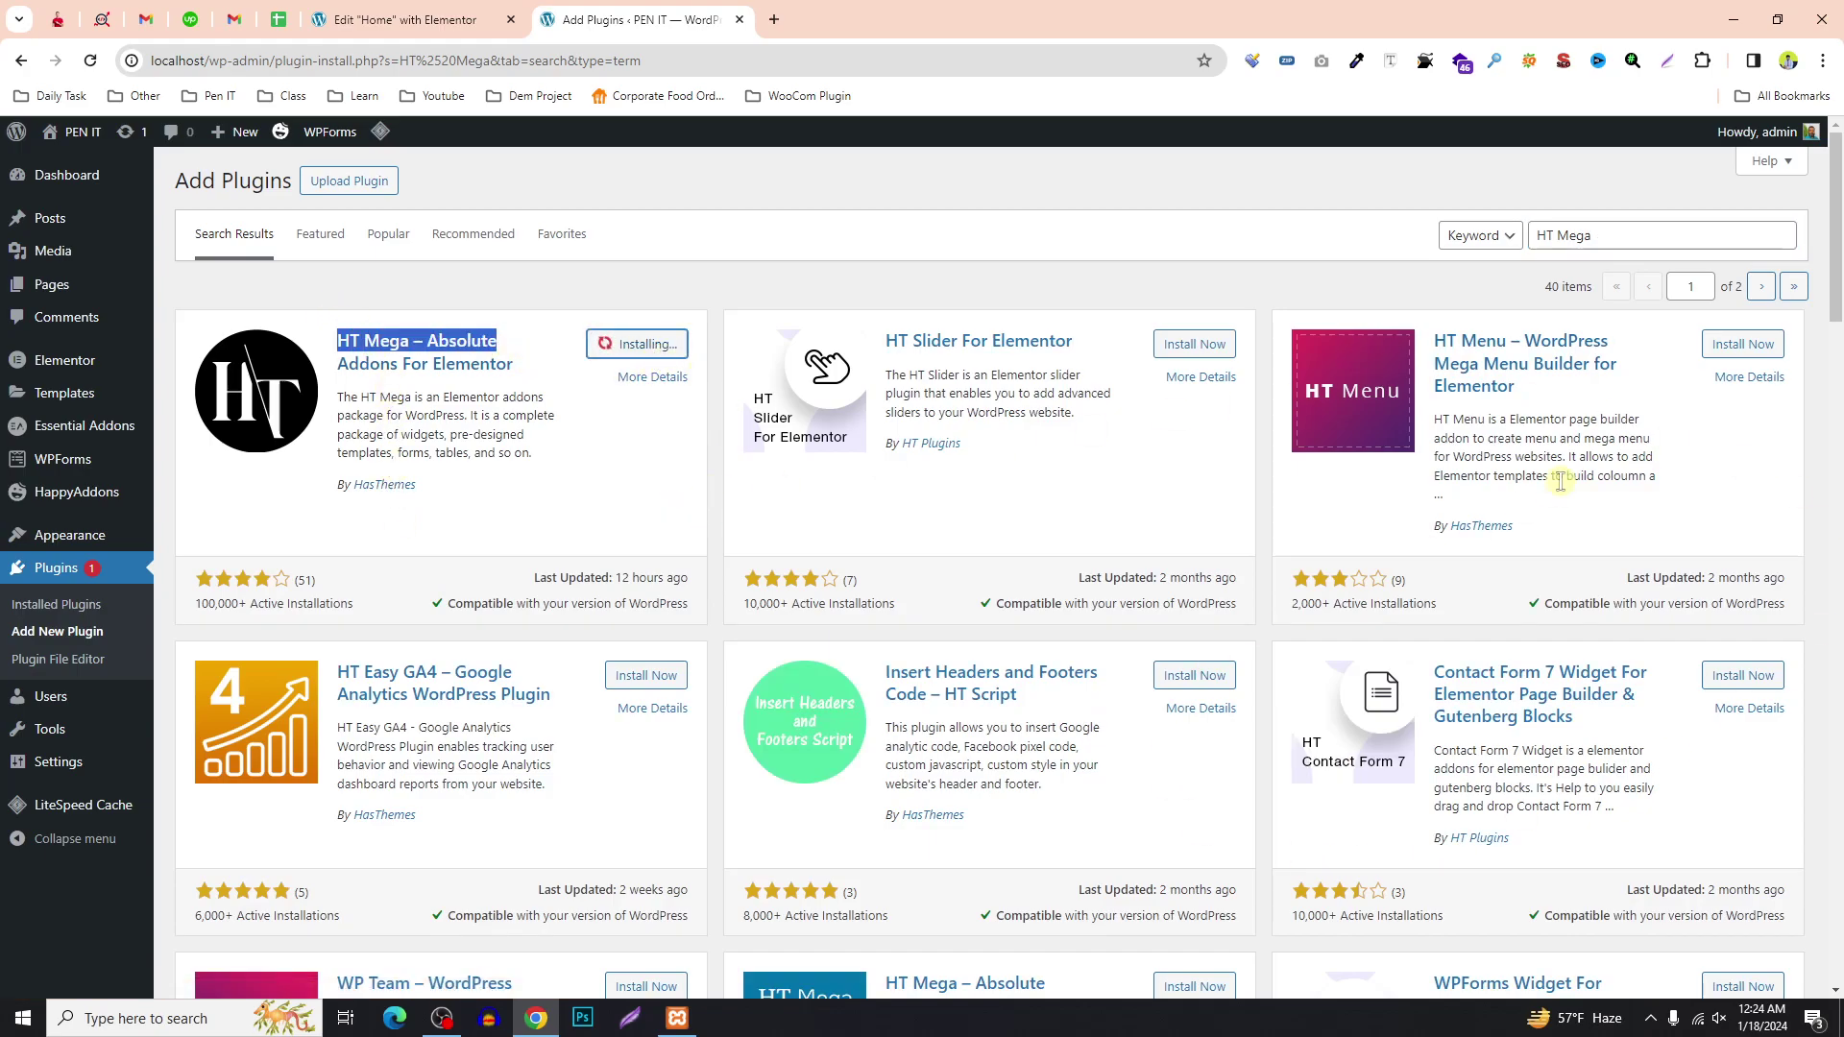
{"action": "scroll", "coordinate": [1556, 490], "scroll_direction": "down", "scroll_amount": 5}
{"action": "scroll", "coordinate": [557, 515], "scroll_direction": "up", "scroll_amount": 5}
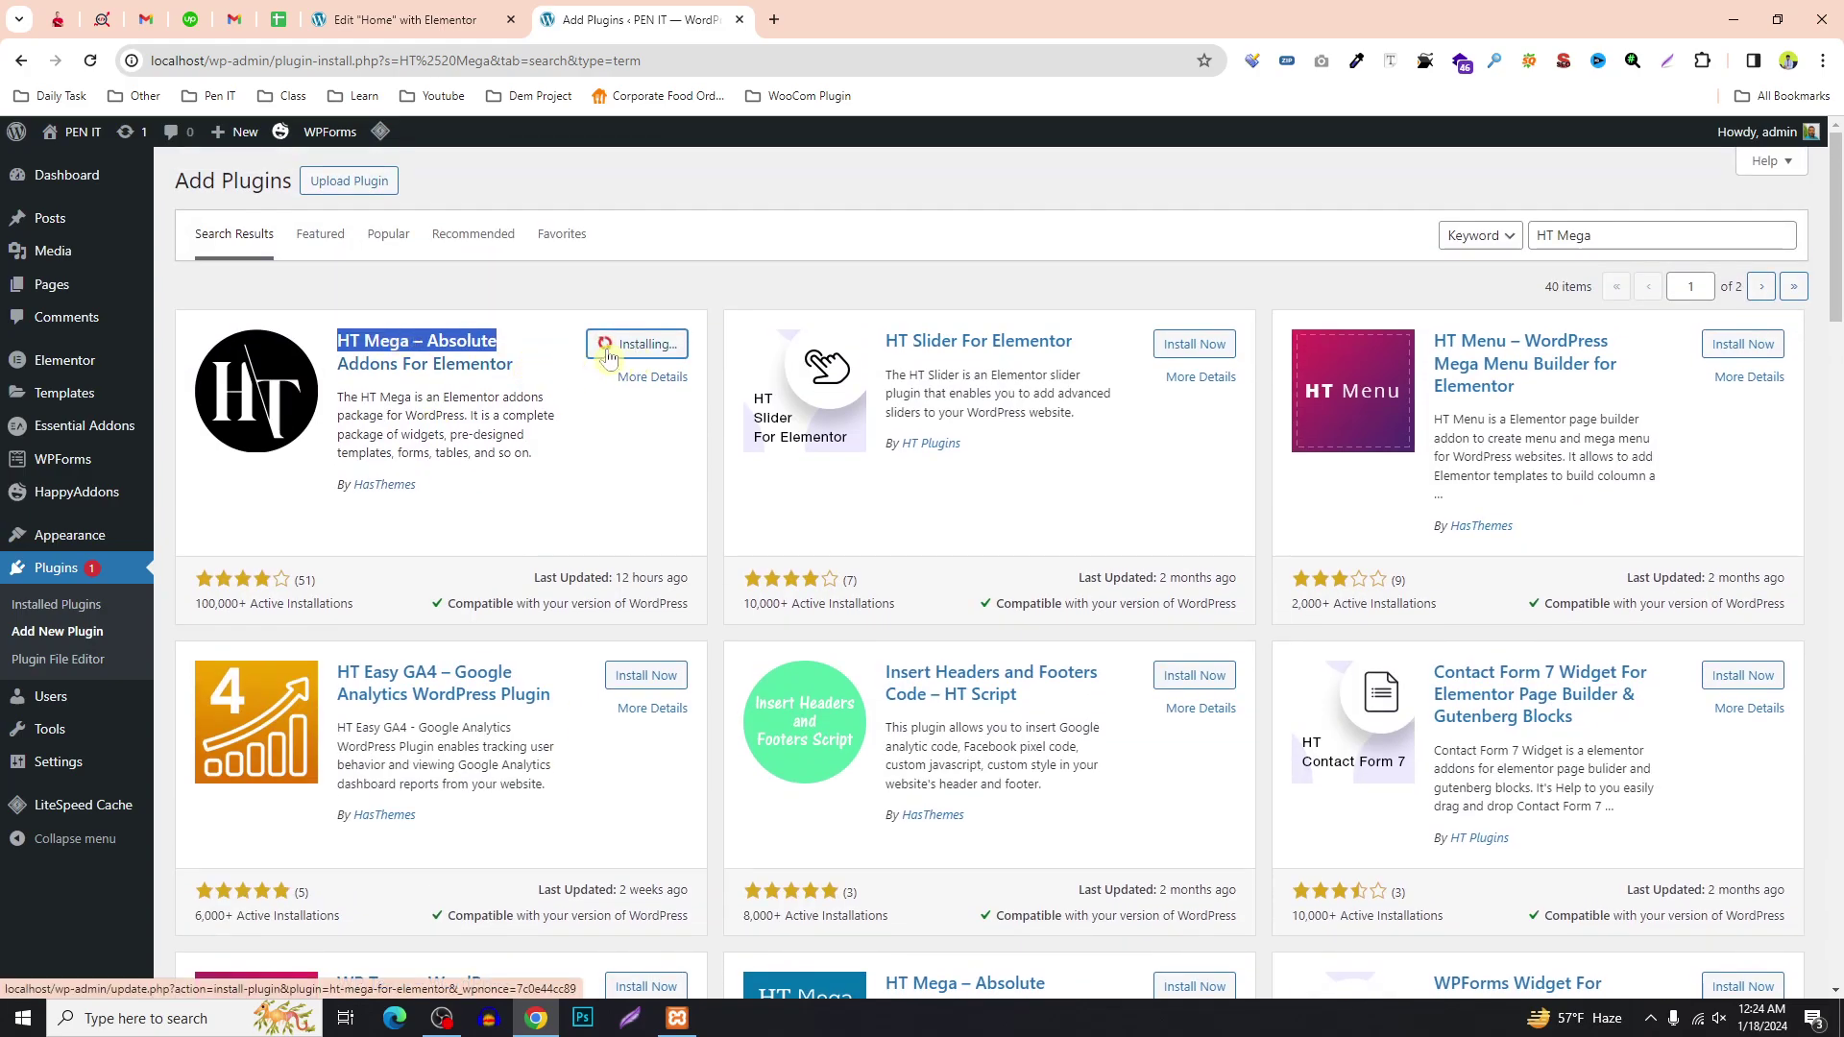
{"action": "left_click", "coordinate": [477, 440]}
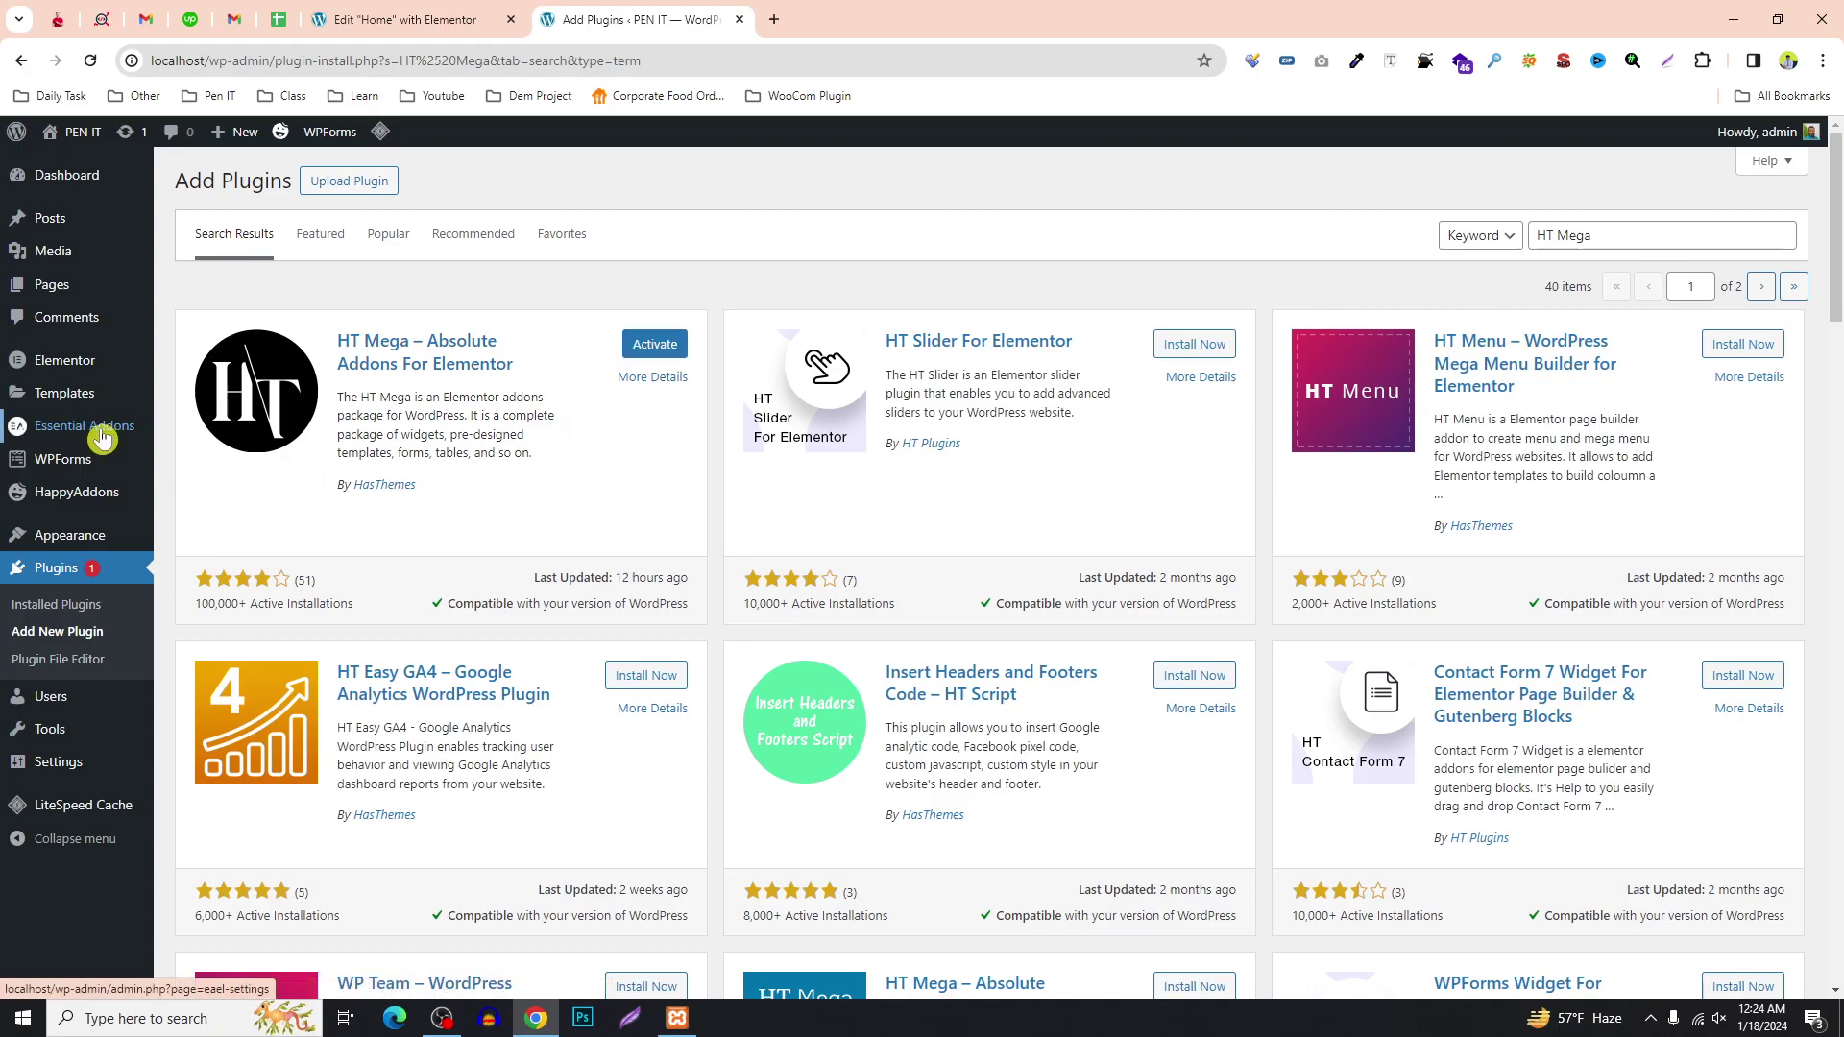
{"action": "left_click", "coordinate": [655, 343]}
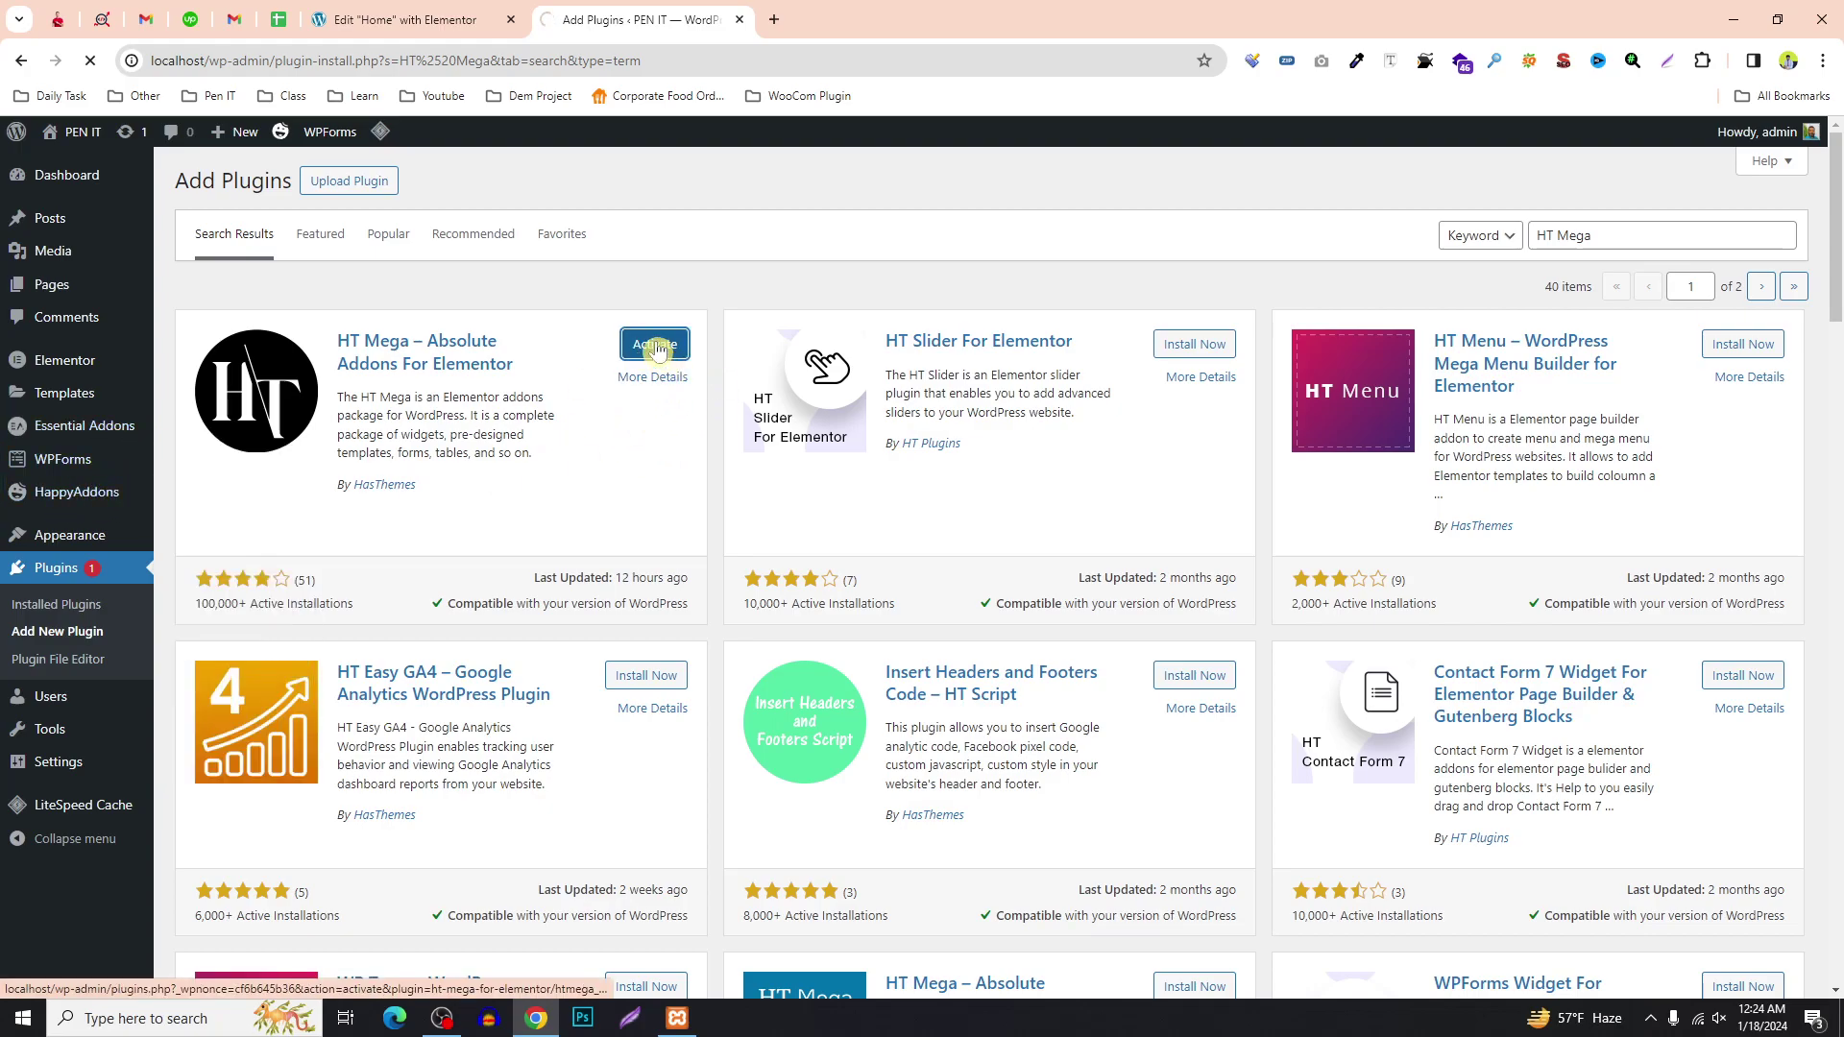
{"action": "left_click", "coordinate": [101, 493]}
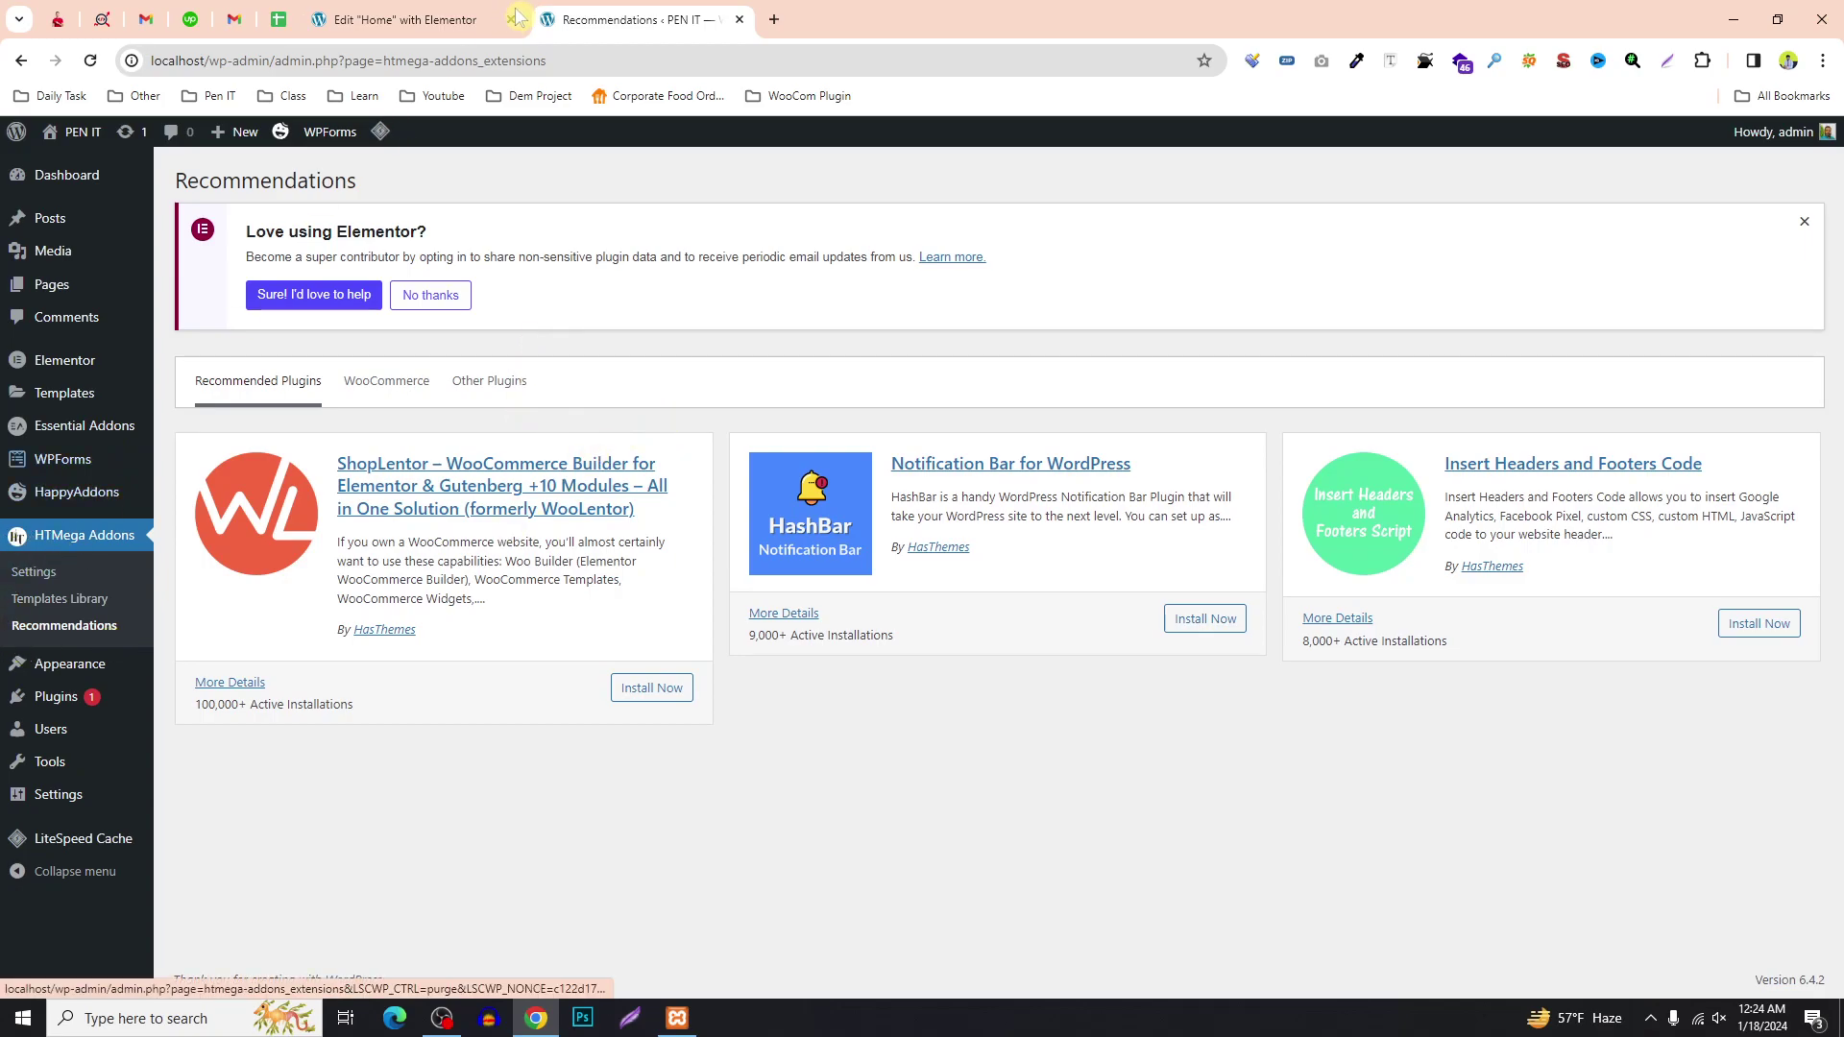
Reload the Home page's Elementor editor and collapse the widget categories above HTMega Addons, including Layout, Basic, Pro, General and Essential Addons.
{"action": "left_click", "coordinate": [463, 12]}
{"action": "left_click", "coordinate": [91, 59]}
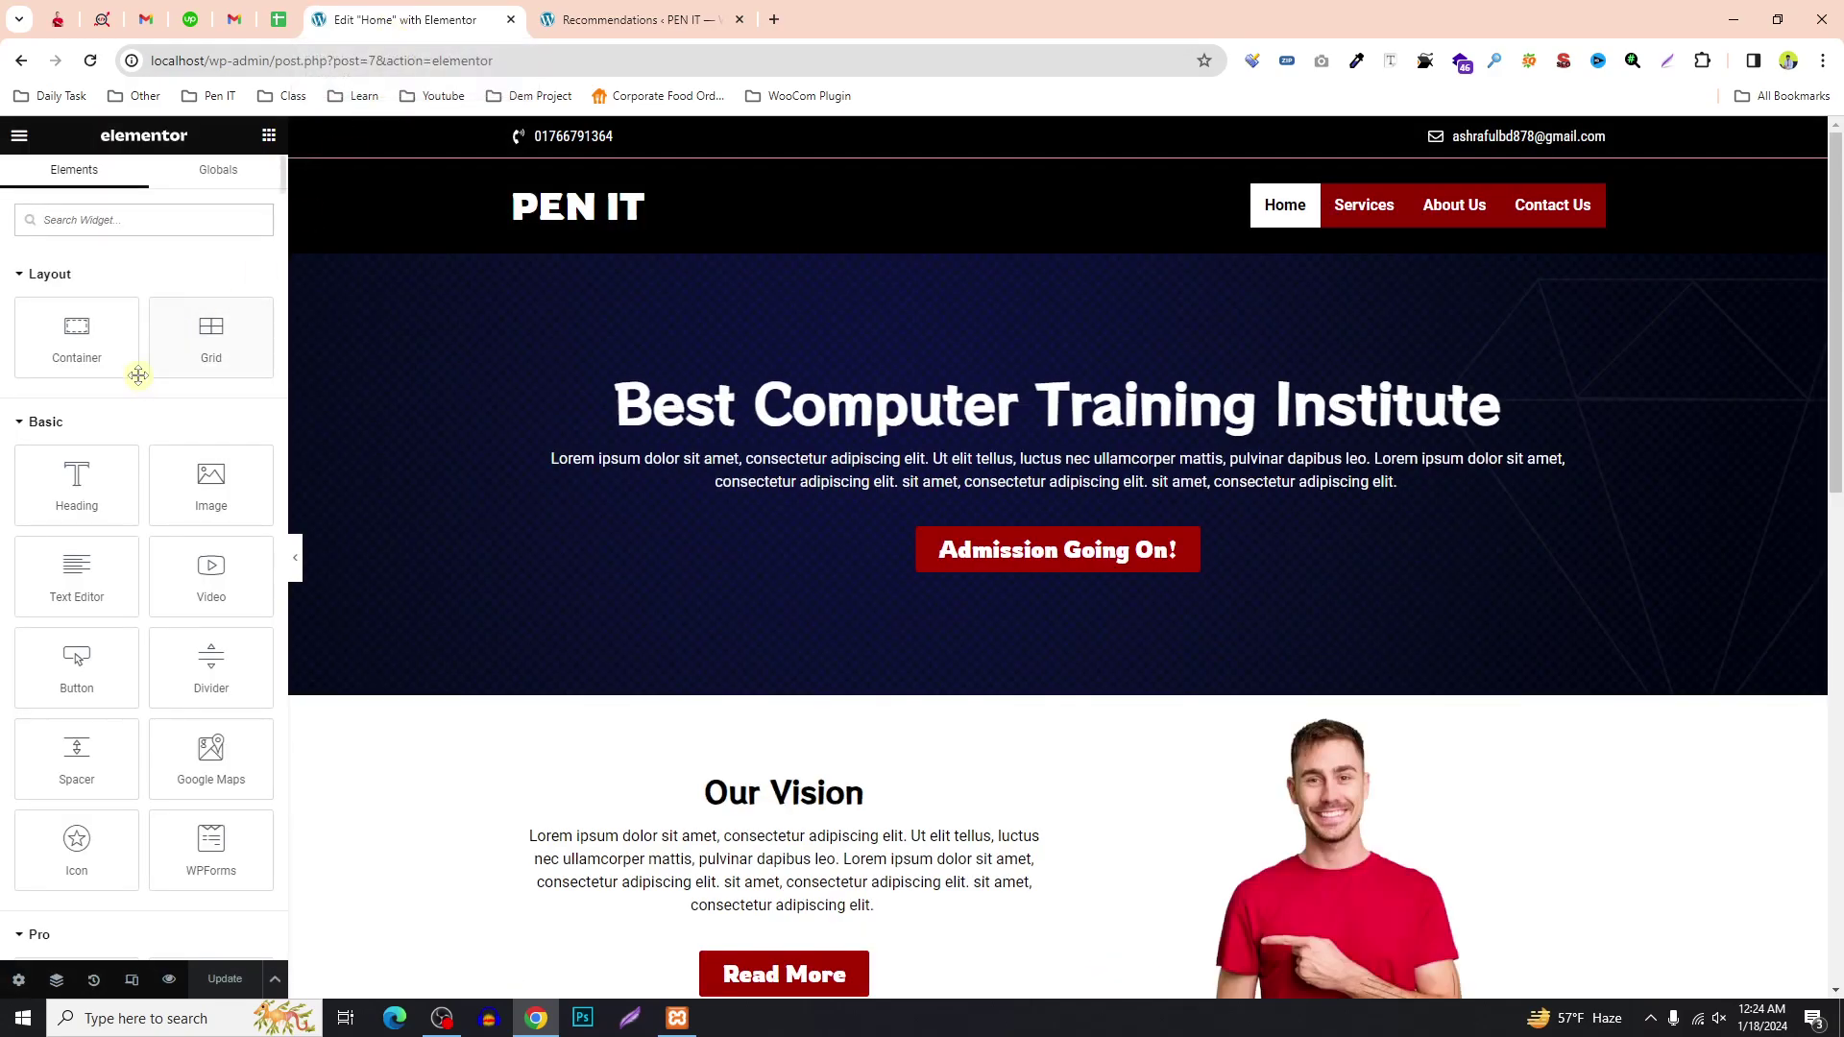
{"action": "left_click", "coordinate": [43, 278]}
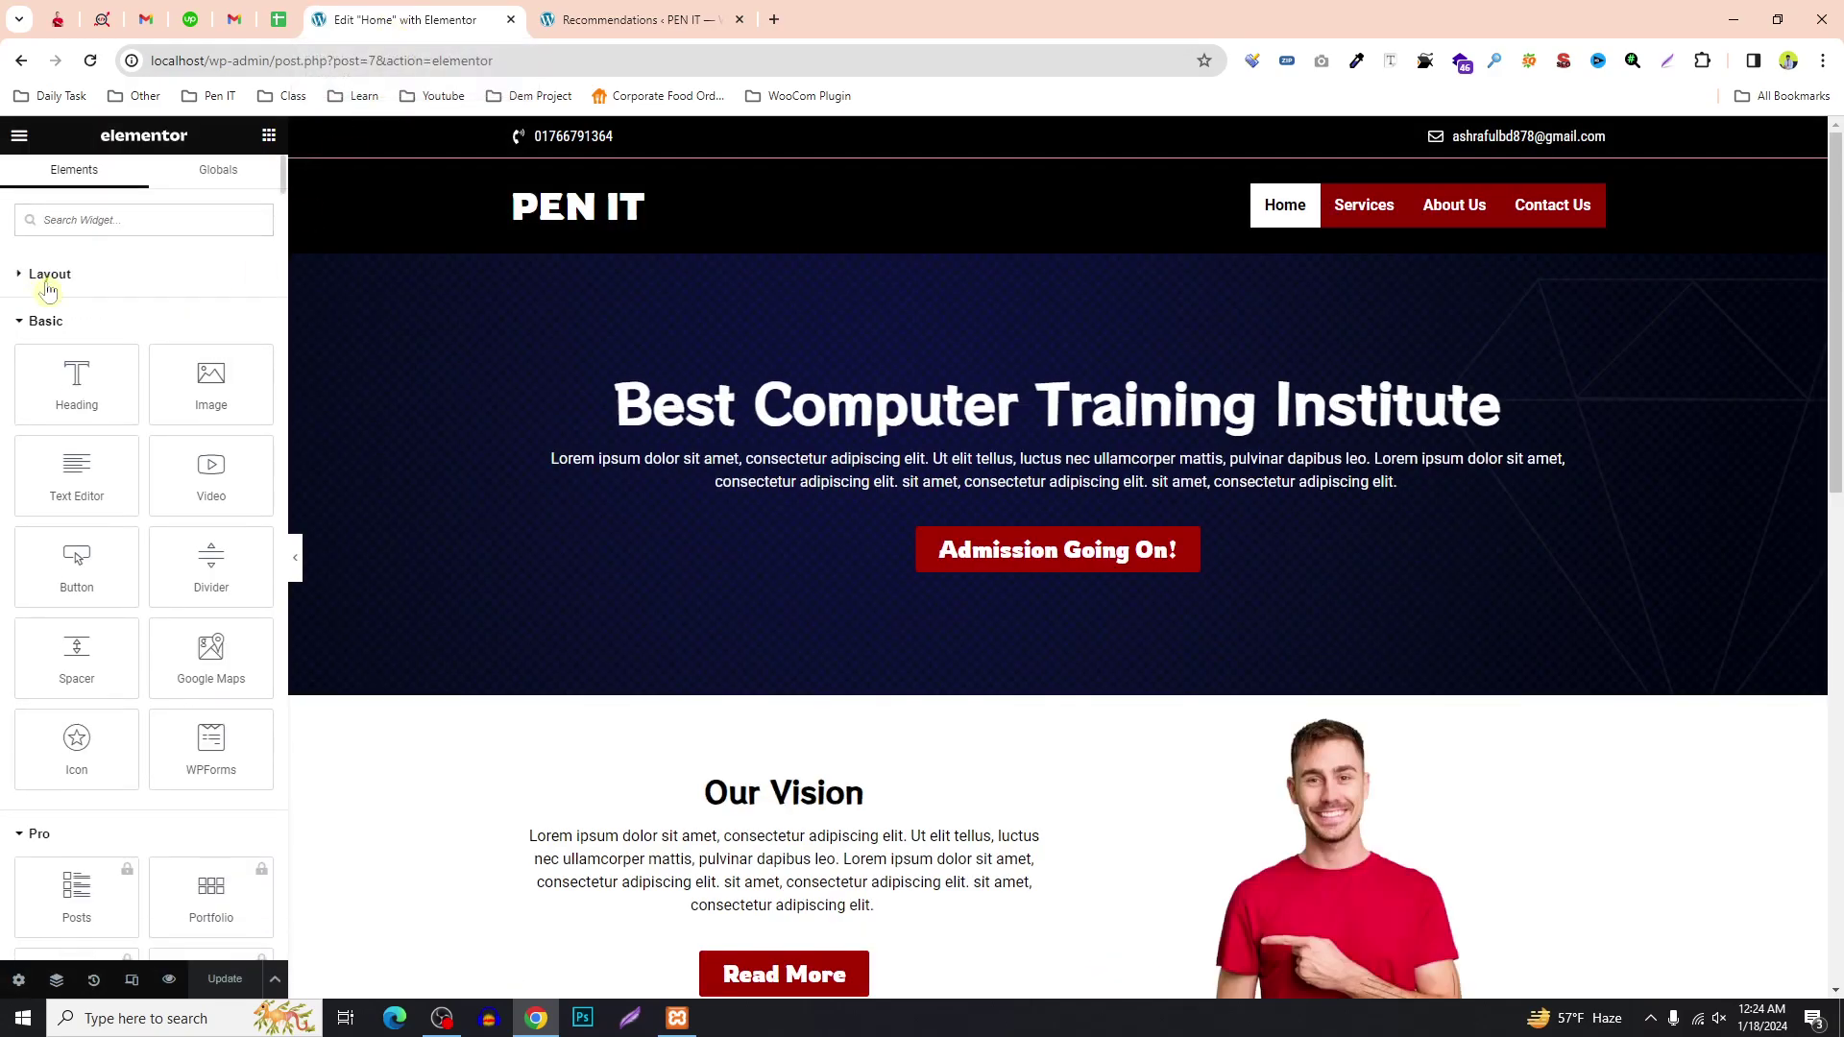
{"action": "left_click", "coordinate": [45, 321]}
{"action": "left_click", "coordinate": [36, 366]}
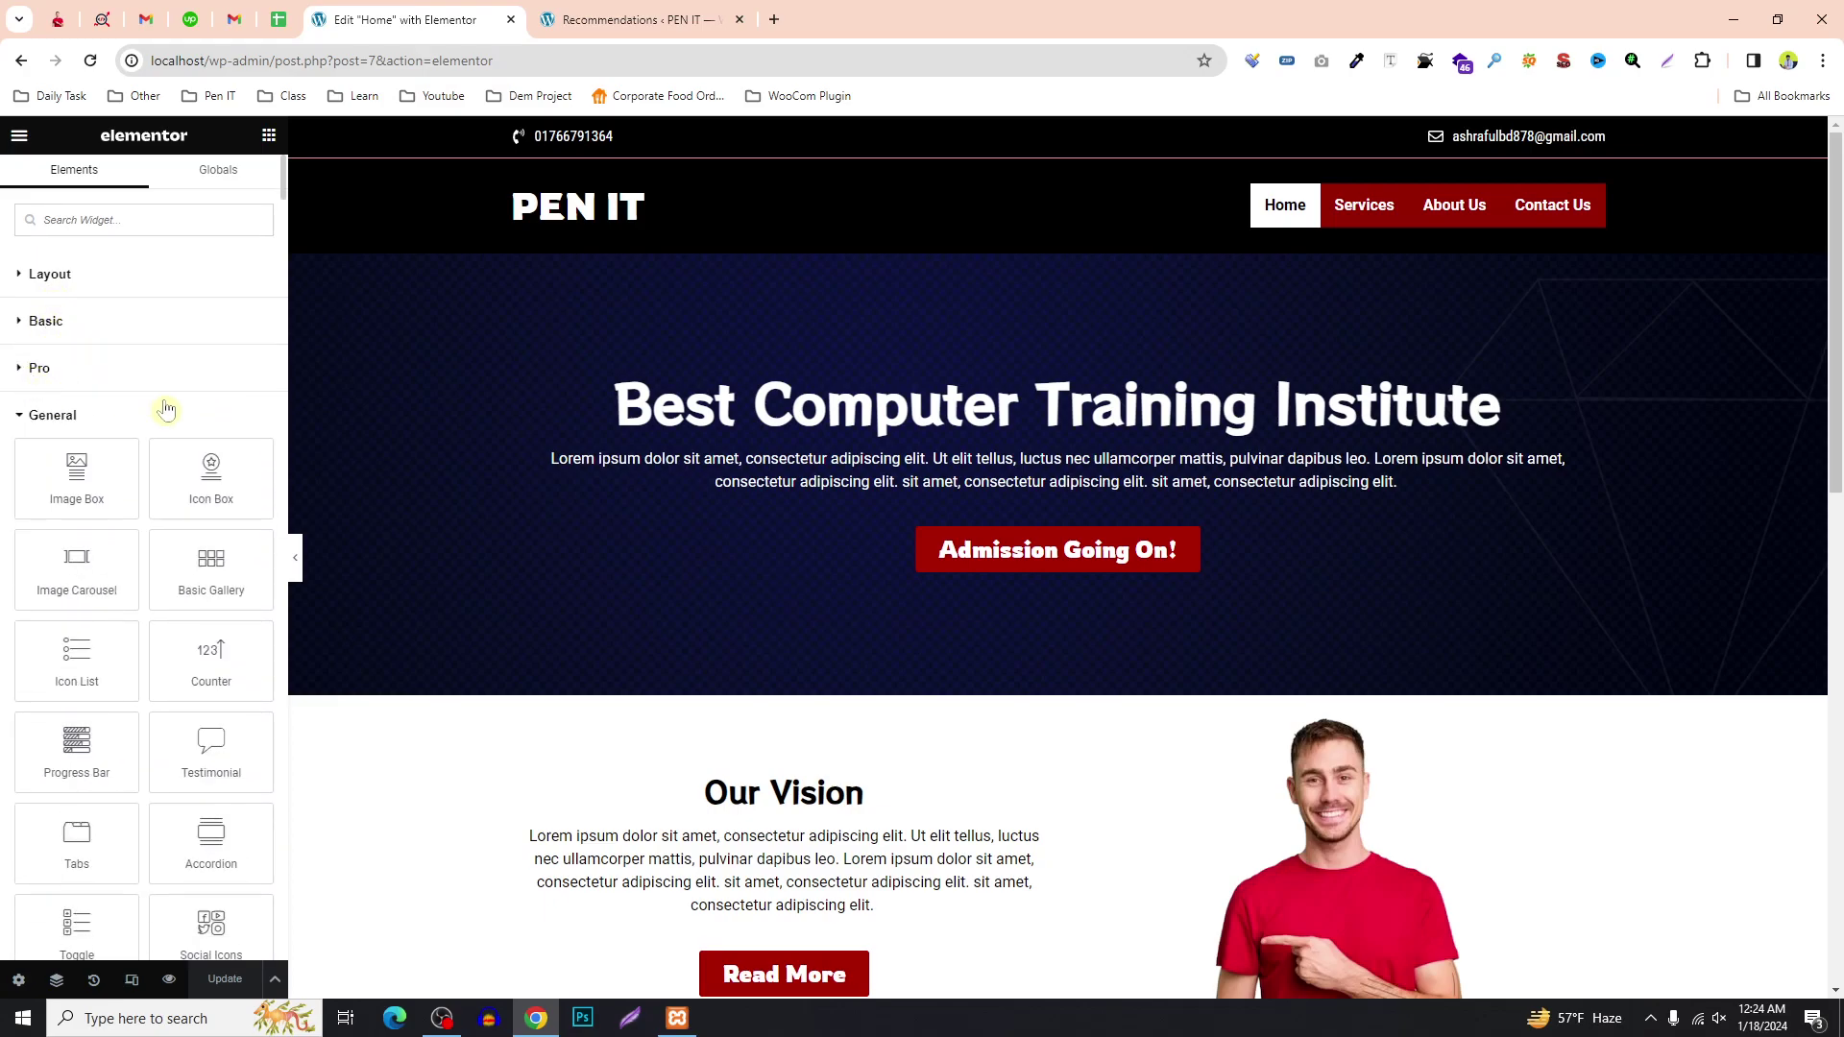
{"action": "left_click", "coordinate": [54, 417]}
{"action": "scroll", "coordinate": [72, 567], "scroll_direction": "down", "scroll_amount": 2}
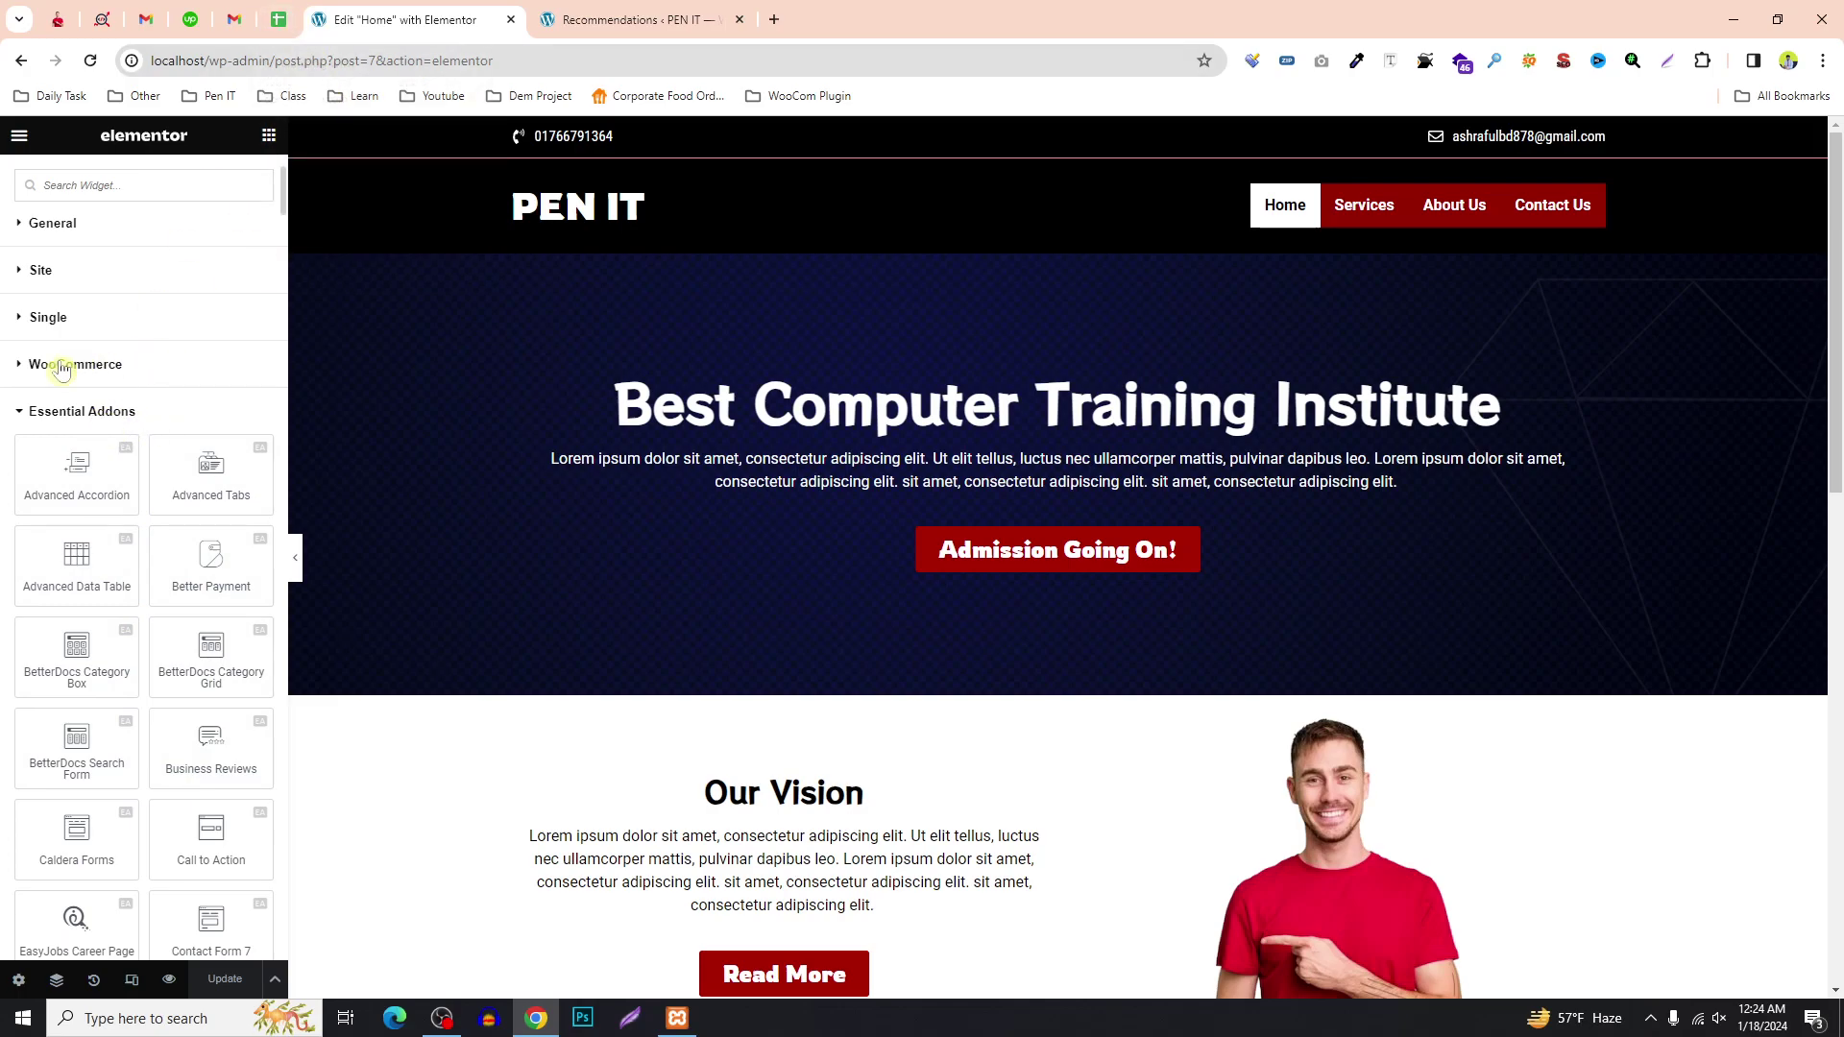
{"action": "left_click", "coordinate": [60, 413]}
{"action": "left_click", "coordinate": [27, 468]}
{"action": "scroll", "coordinate": [96, 528], "scroll_direction": "down", "scroll_amount": 1}
{"action": "left_click", "coordinate": [91, 471]}
{"action": "scroll", "coordinate": [92, 480], "scroll_direction": "down", "scroll_amount": 1}
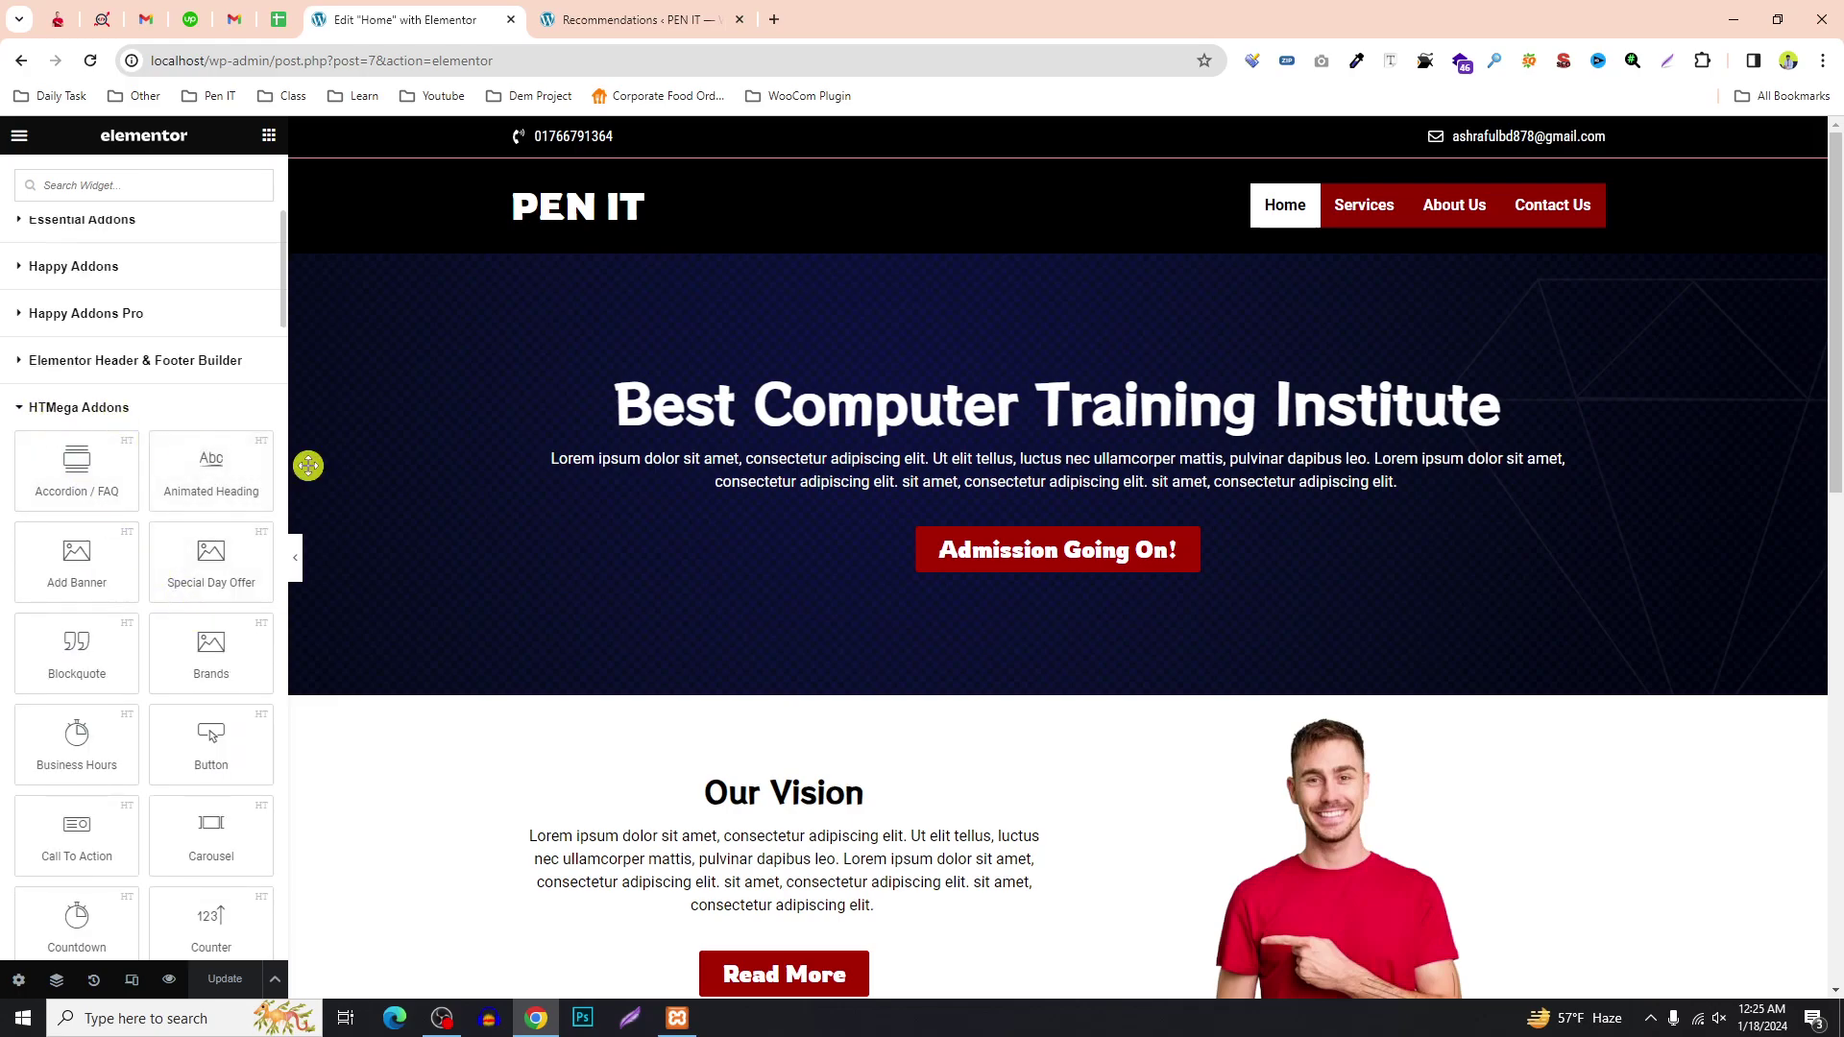
Add a new single-column Flexbox container below the Our Mission section.
{"action": "scroll", "coordinate": [815, 544], "scroll_direction": "down", "scroll_amount": 10}
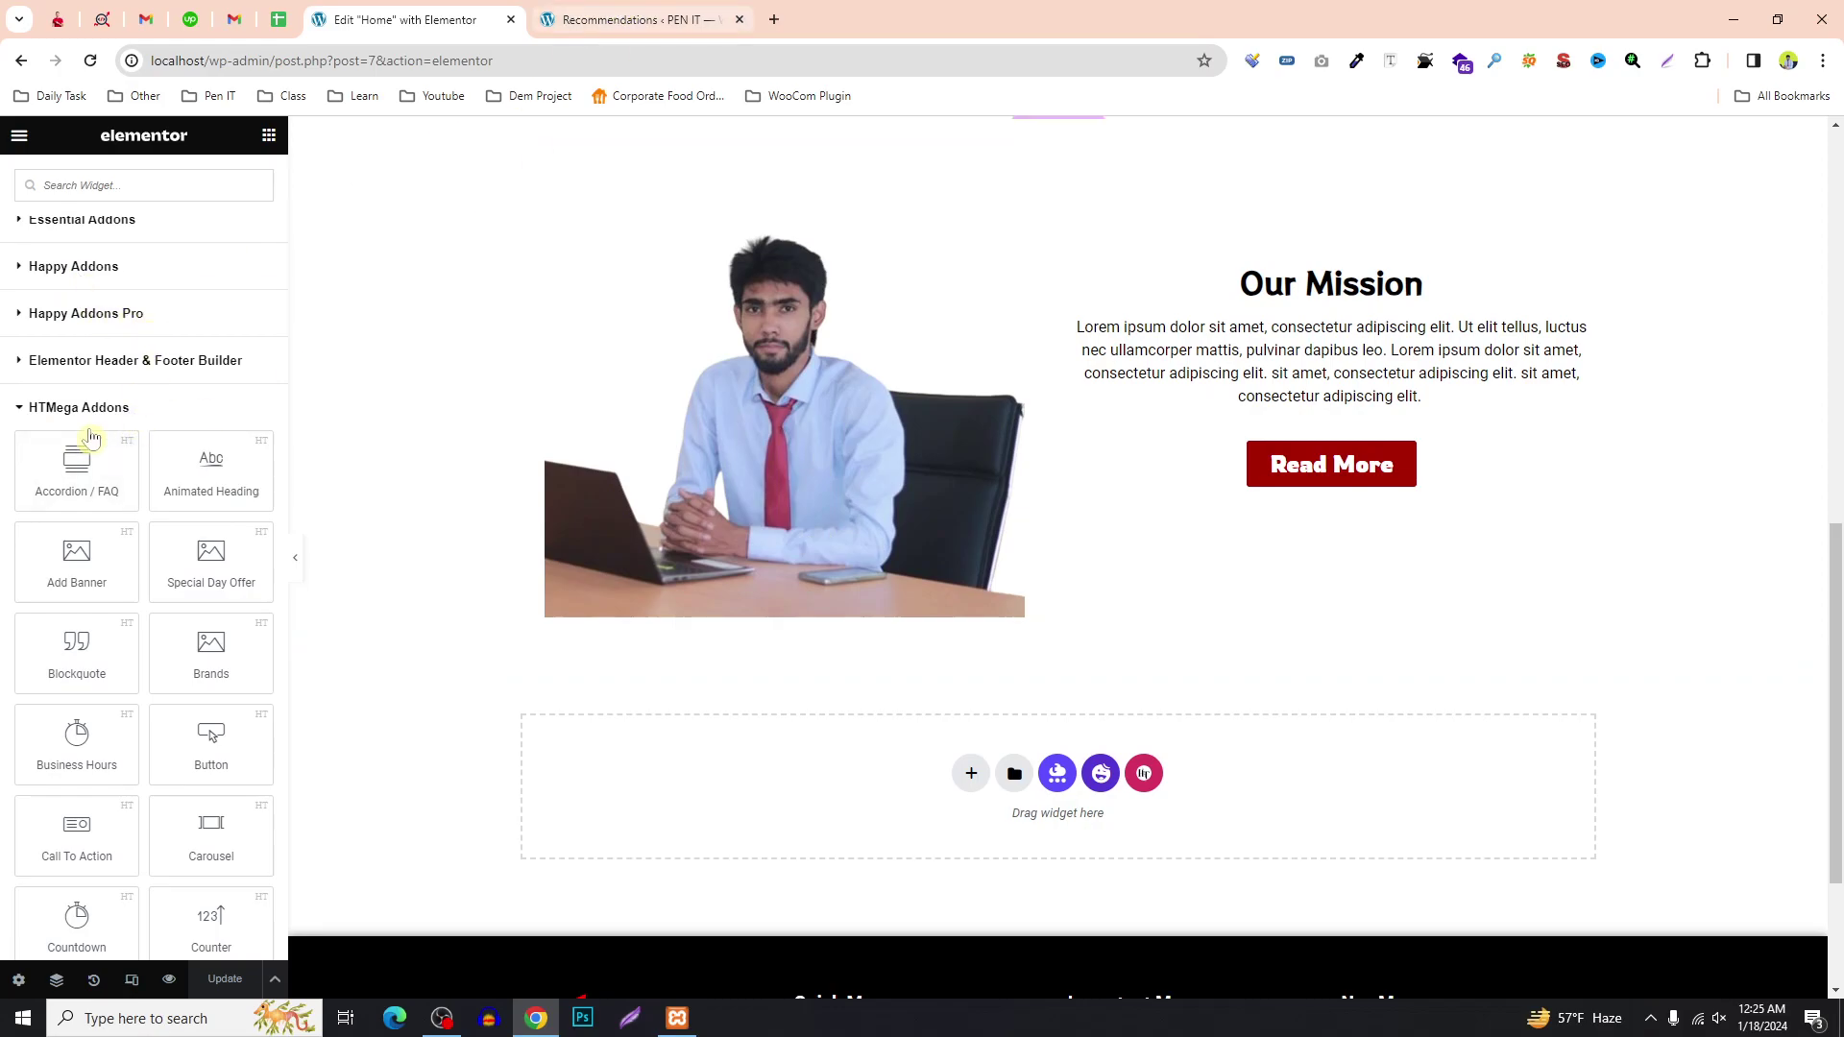
{"action": "scroll", "coordinate": [1012, 675], "scroll_direction": "down", "scroll_amount": 1}
{"action": "left_click", "coordinate": [971, 675]}
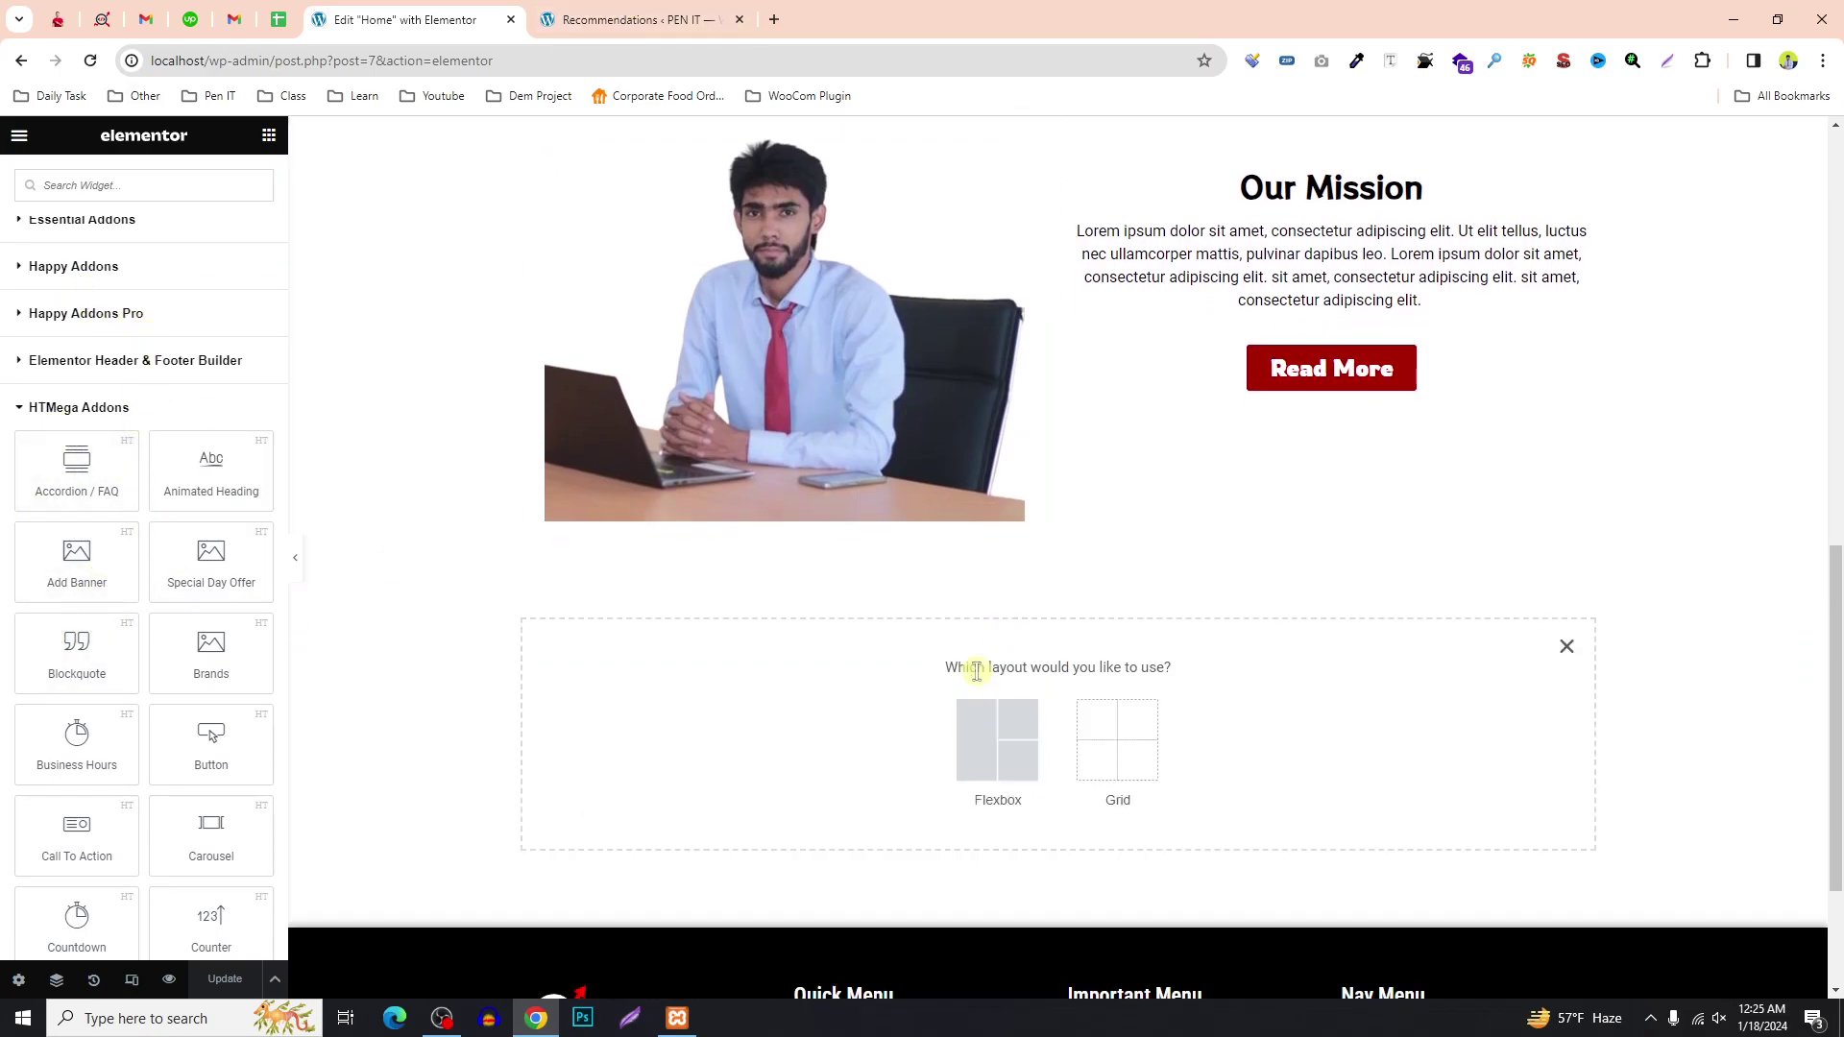
{"action": "left_click", "coordinate": [971, 741]}
{"action": "left_click", "coordinate": [825, 735]}
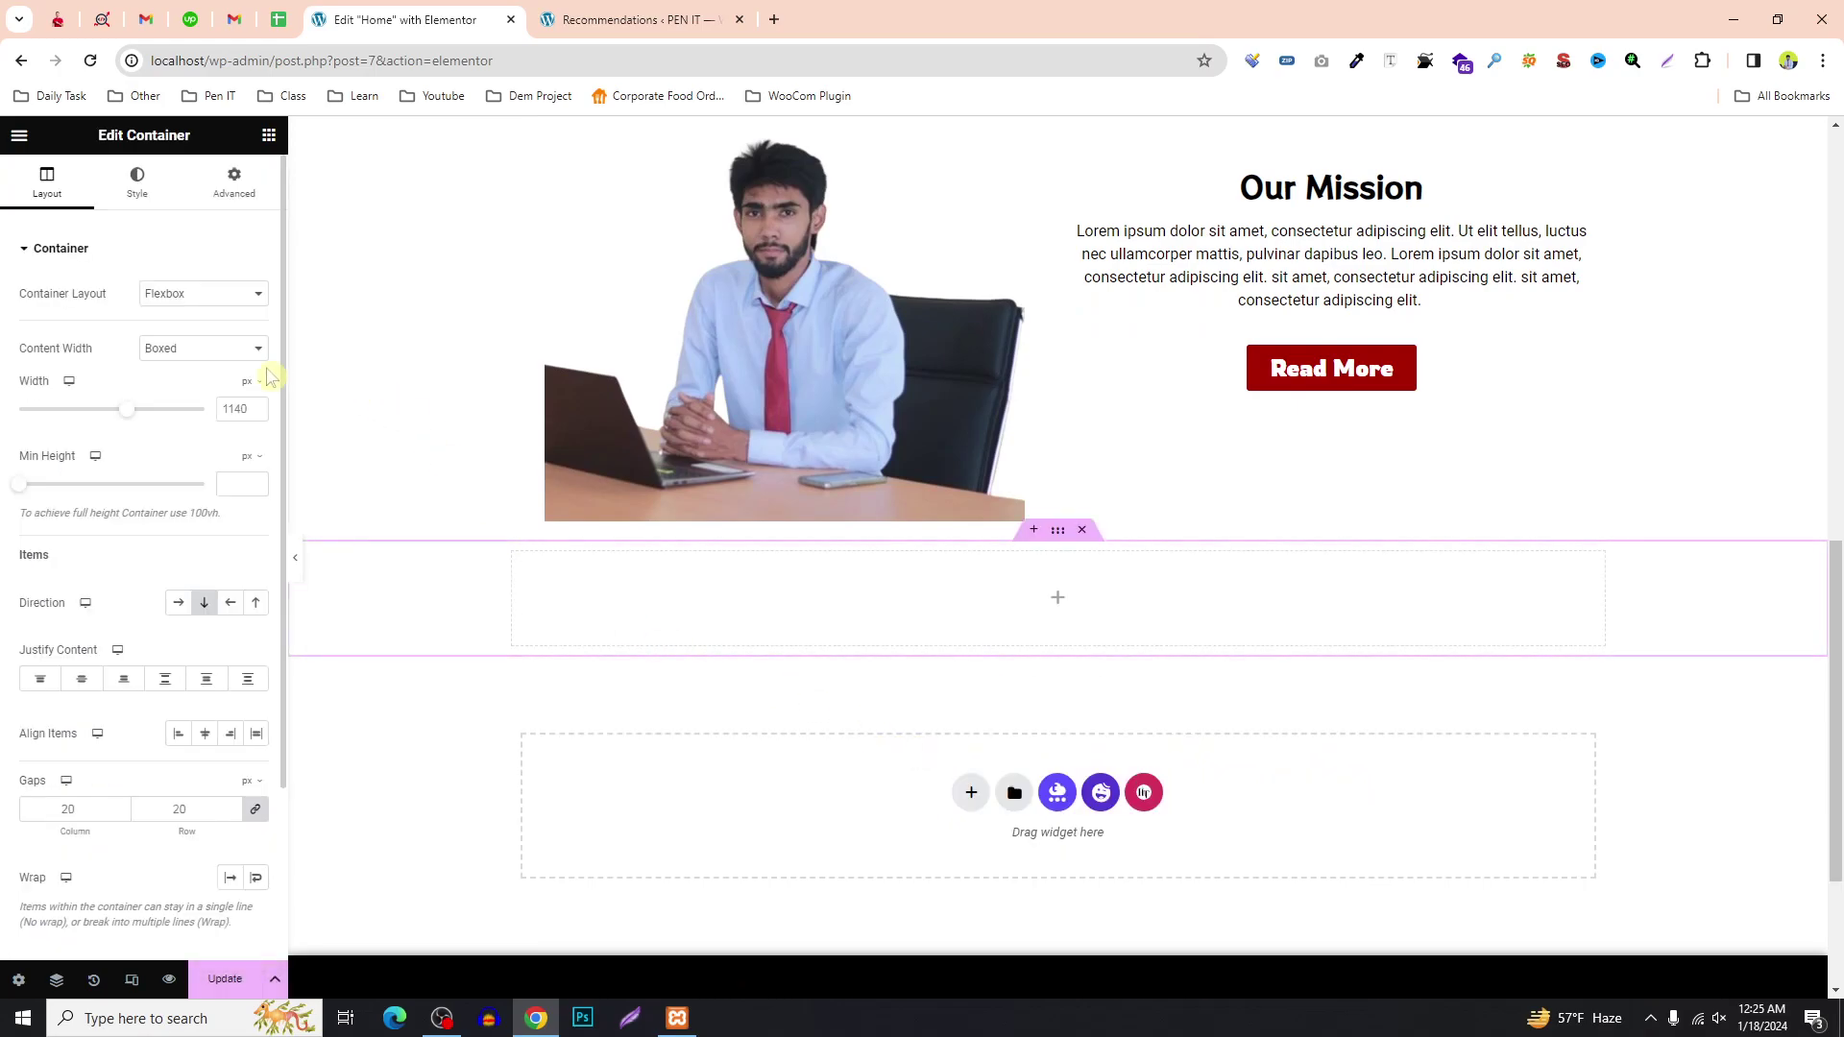
Place the HTMega Animated Heading widget in the new empty container.
{"action": "left_click", "coordinate": [269, 135]}
{"action": "scroll", "coordinate": [182, 441], "scroll_direction": "down", "scroll_amount": 4}
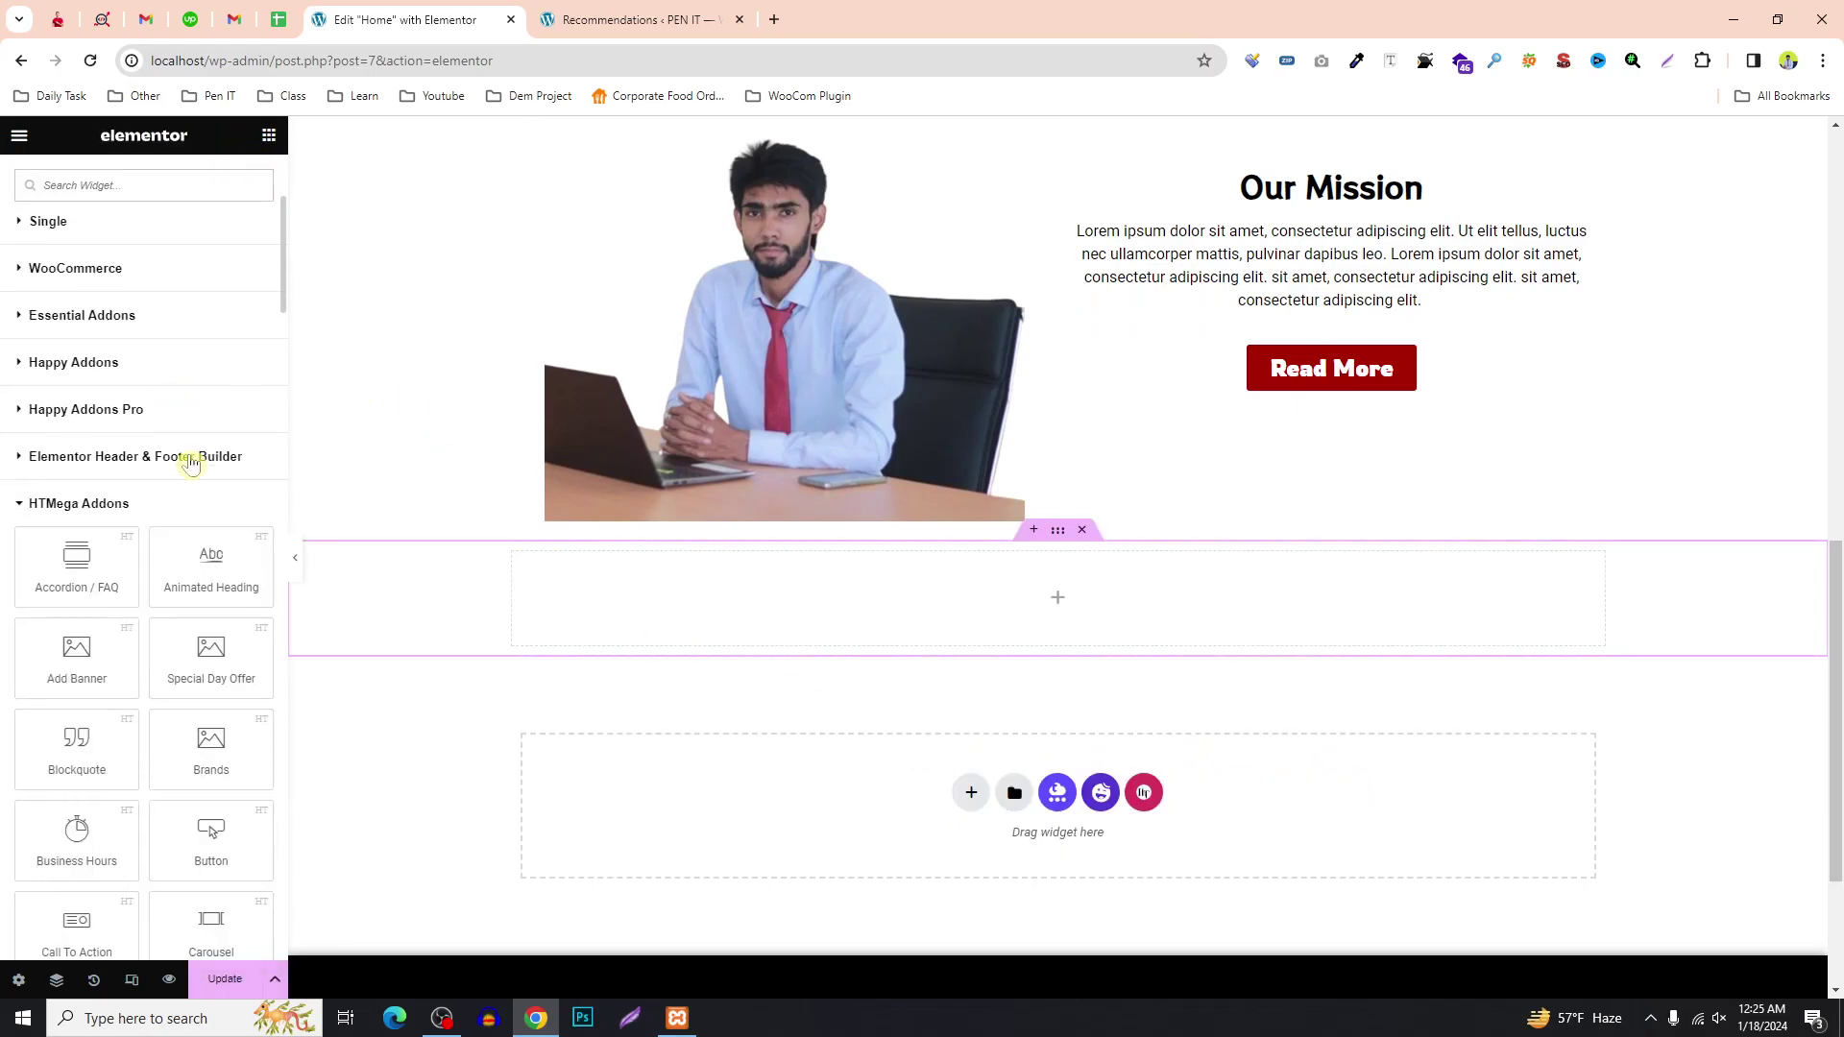
{"action": "scroll", "coordinate": [228, 612], "scroll_direction": "down", "scroll_amount": 1}
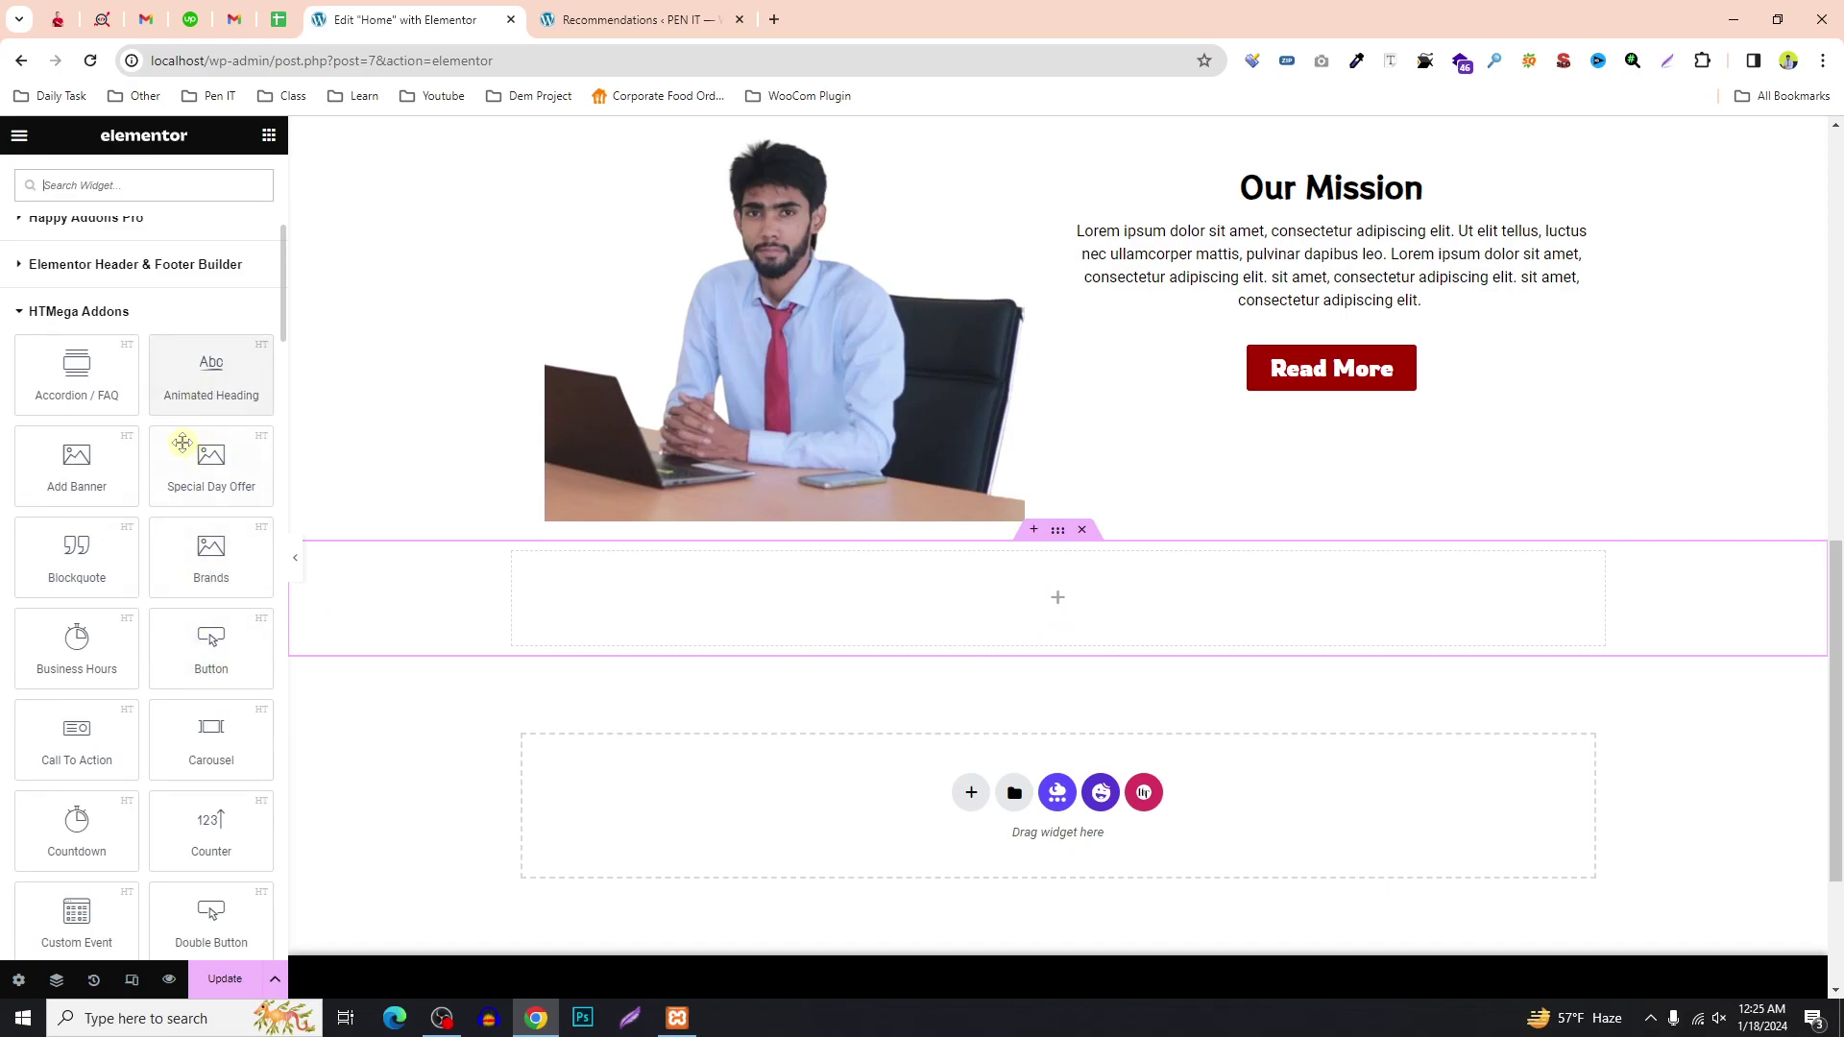
{"action": "left_click_drag", "start_coordinate": [234, 387], "coordinate": [1138, 597]}
Try the Style Two layout on the animated heading, and set the layout back to Style One.
{"action": "left_click", "coordinate": [202, 293]}
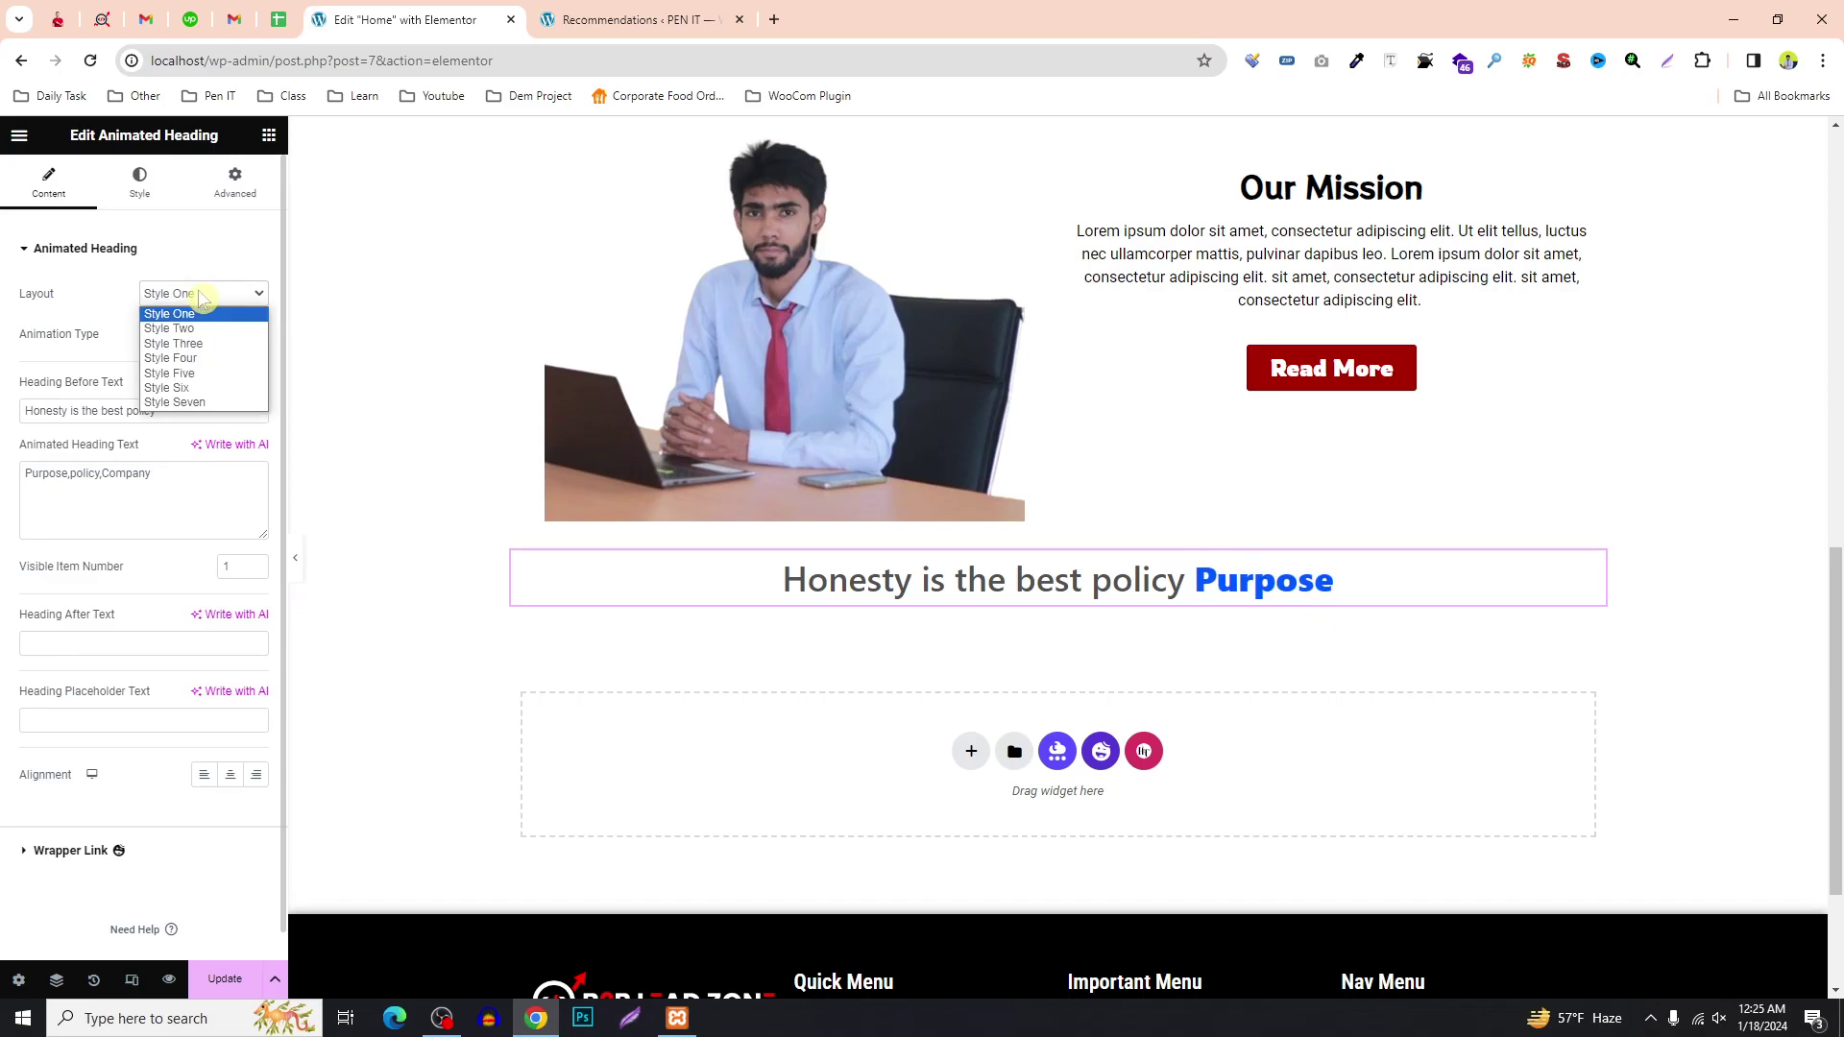
{"action": "left_click", "coordinate": [203, 326]}
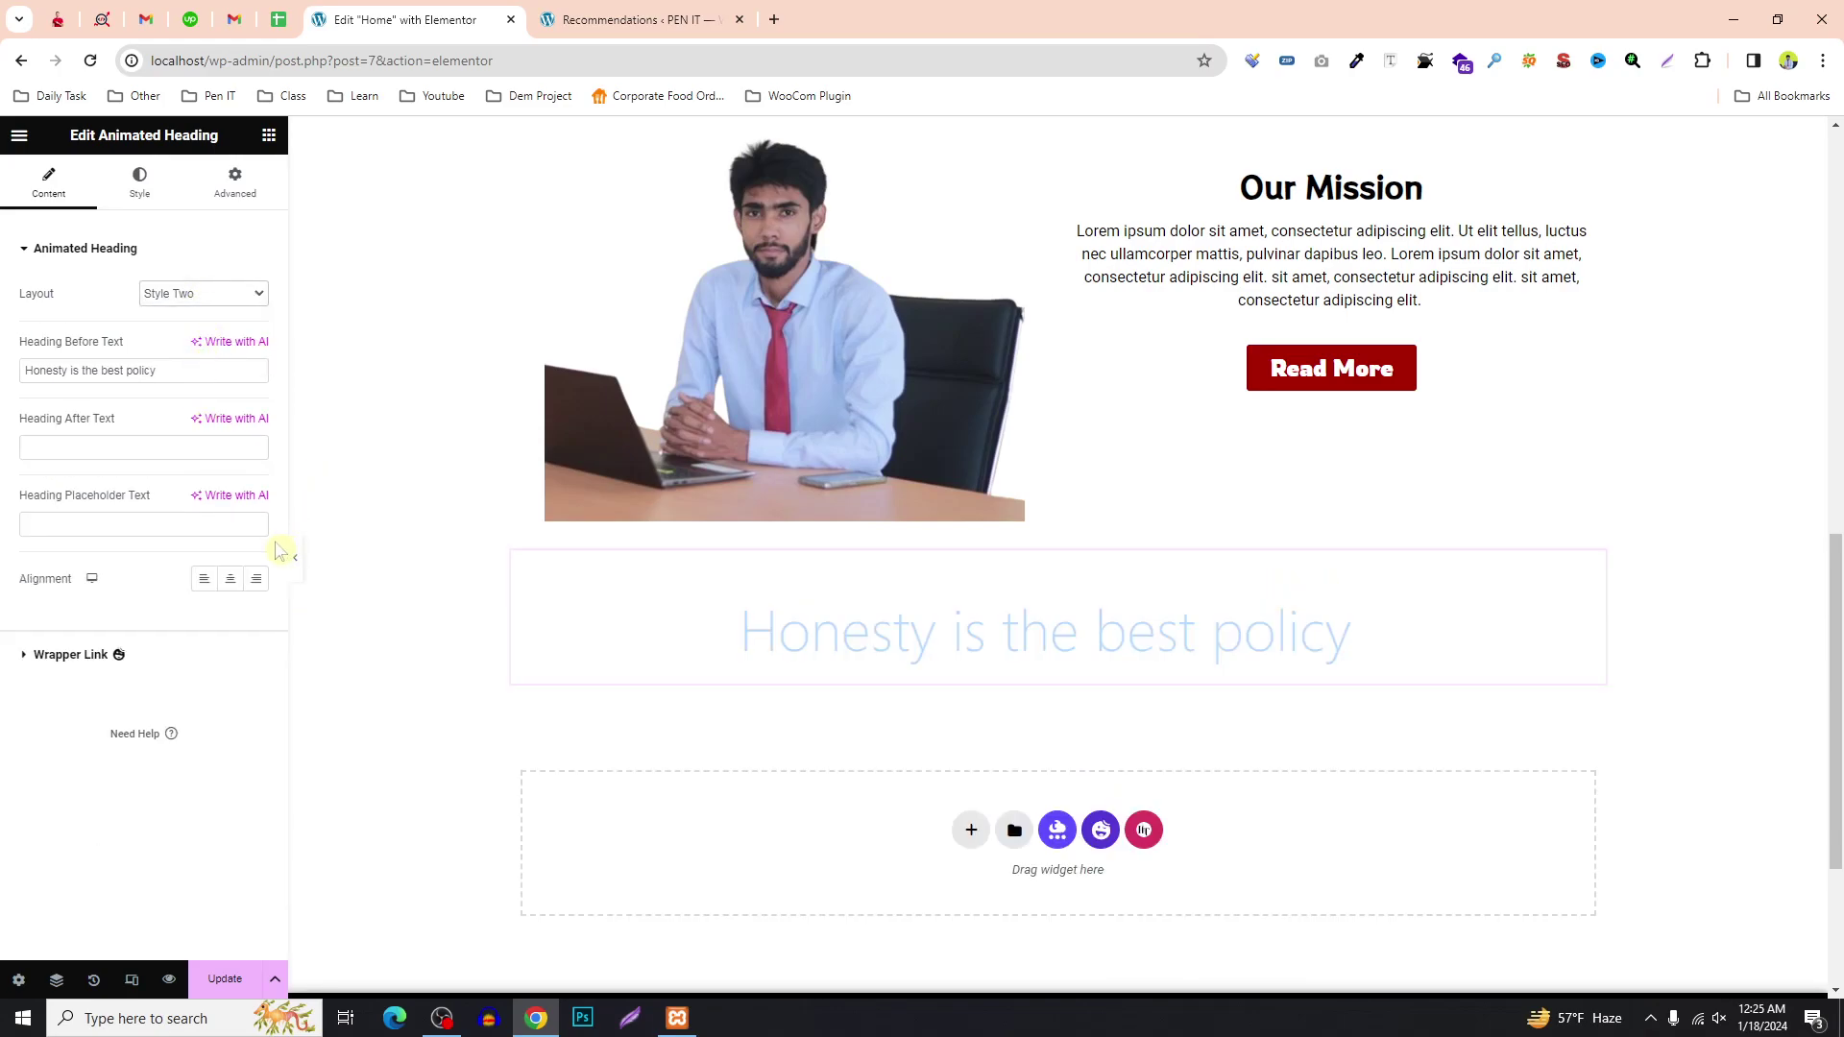
{"action": "left_click", "coordinate": [204, 252]}
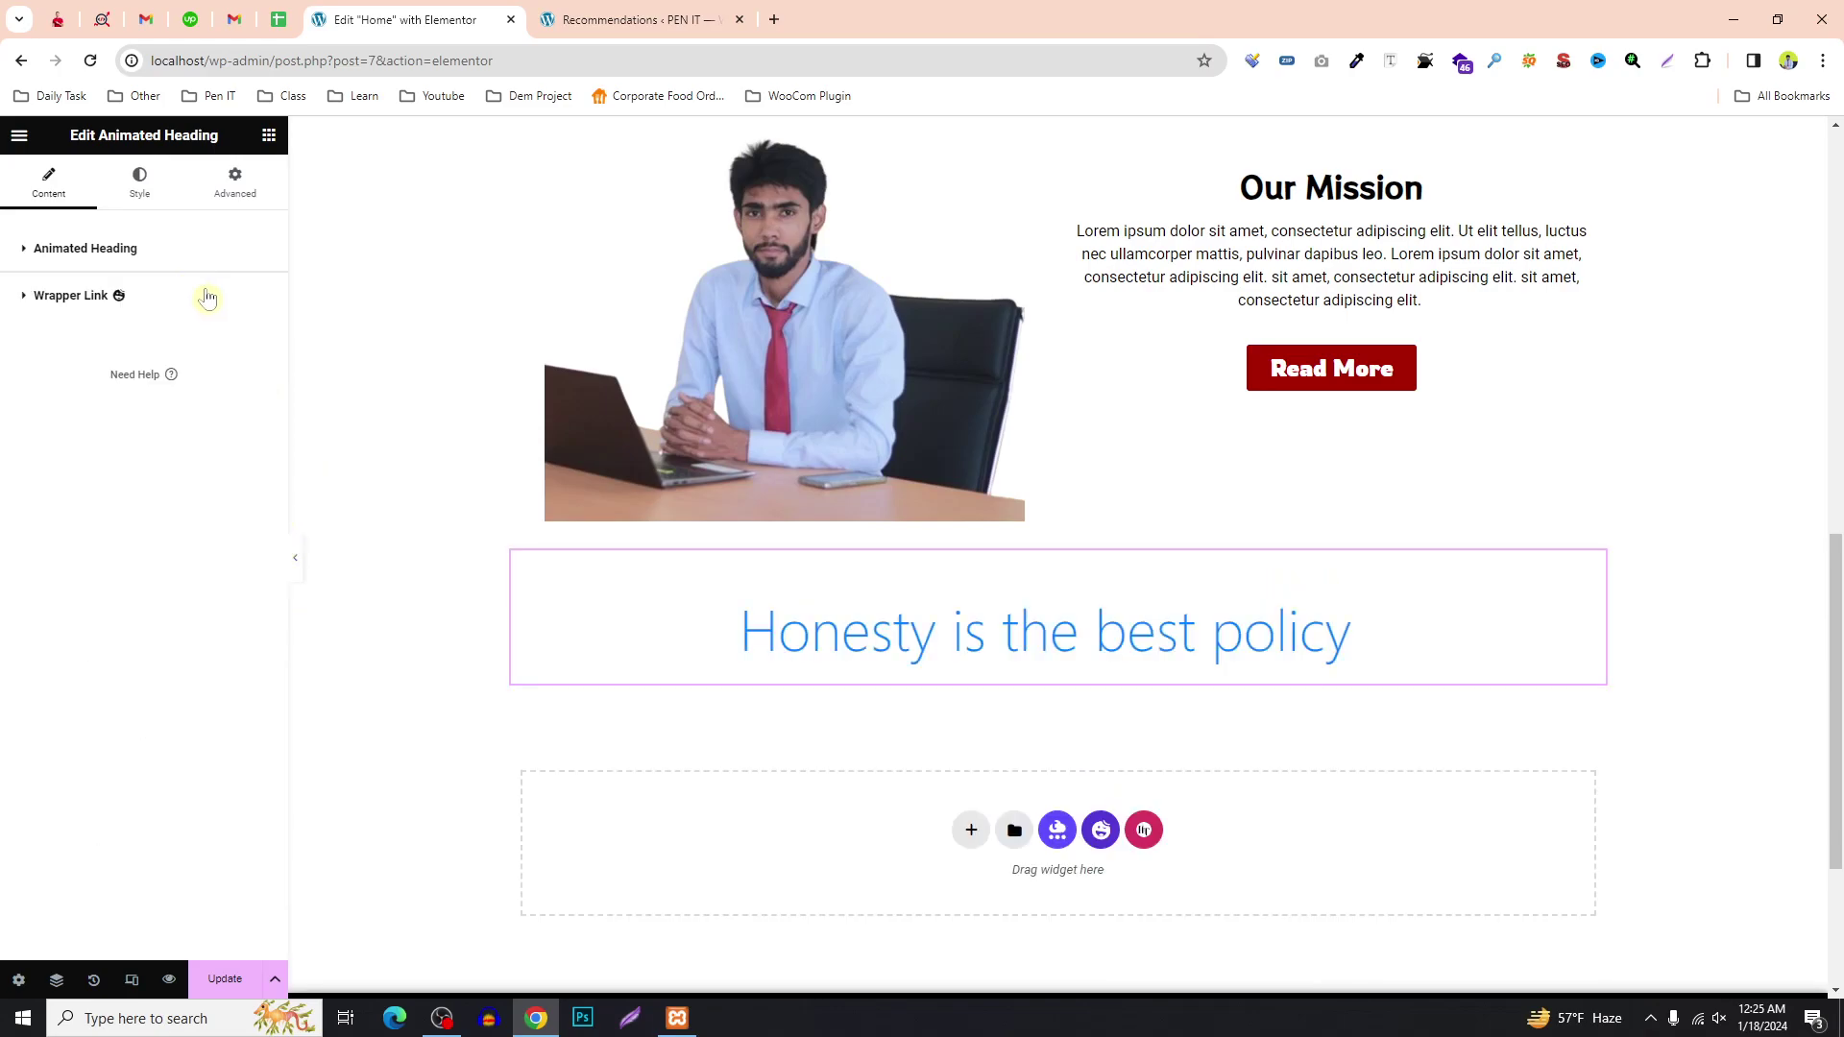
{"action": "left_click", "coordinate": [155, 252]}
{"action": "left_click", "coordinate": [202, 293]}
{"action": "left_click", "coordinate": [187, 310]}
Replace the animated heading's before text with "I am a".
{"action": "double_click", "coordinate": [153, 410]}
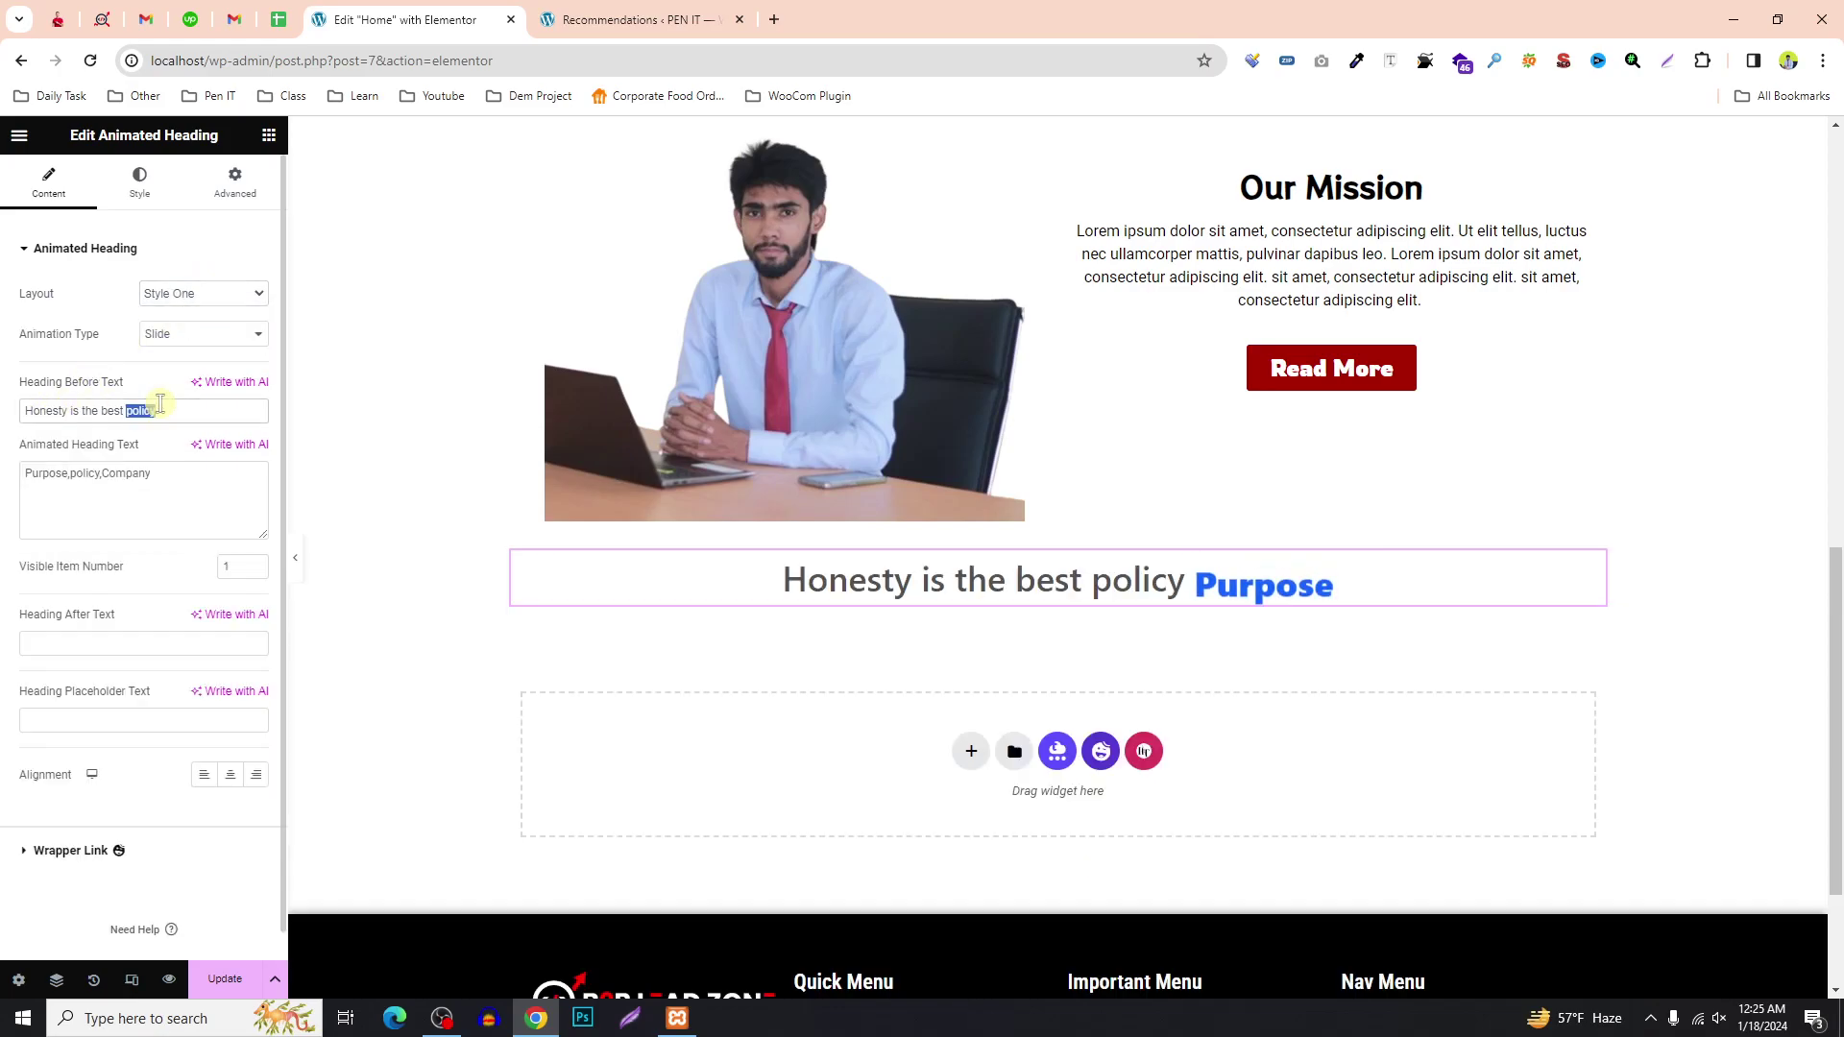
{"action": "key", "text": "ctrl+a"}
{"action": "key", "text": "BackSpace"}
{"action": "type", "text": "M"}
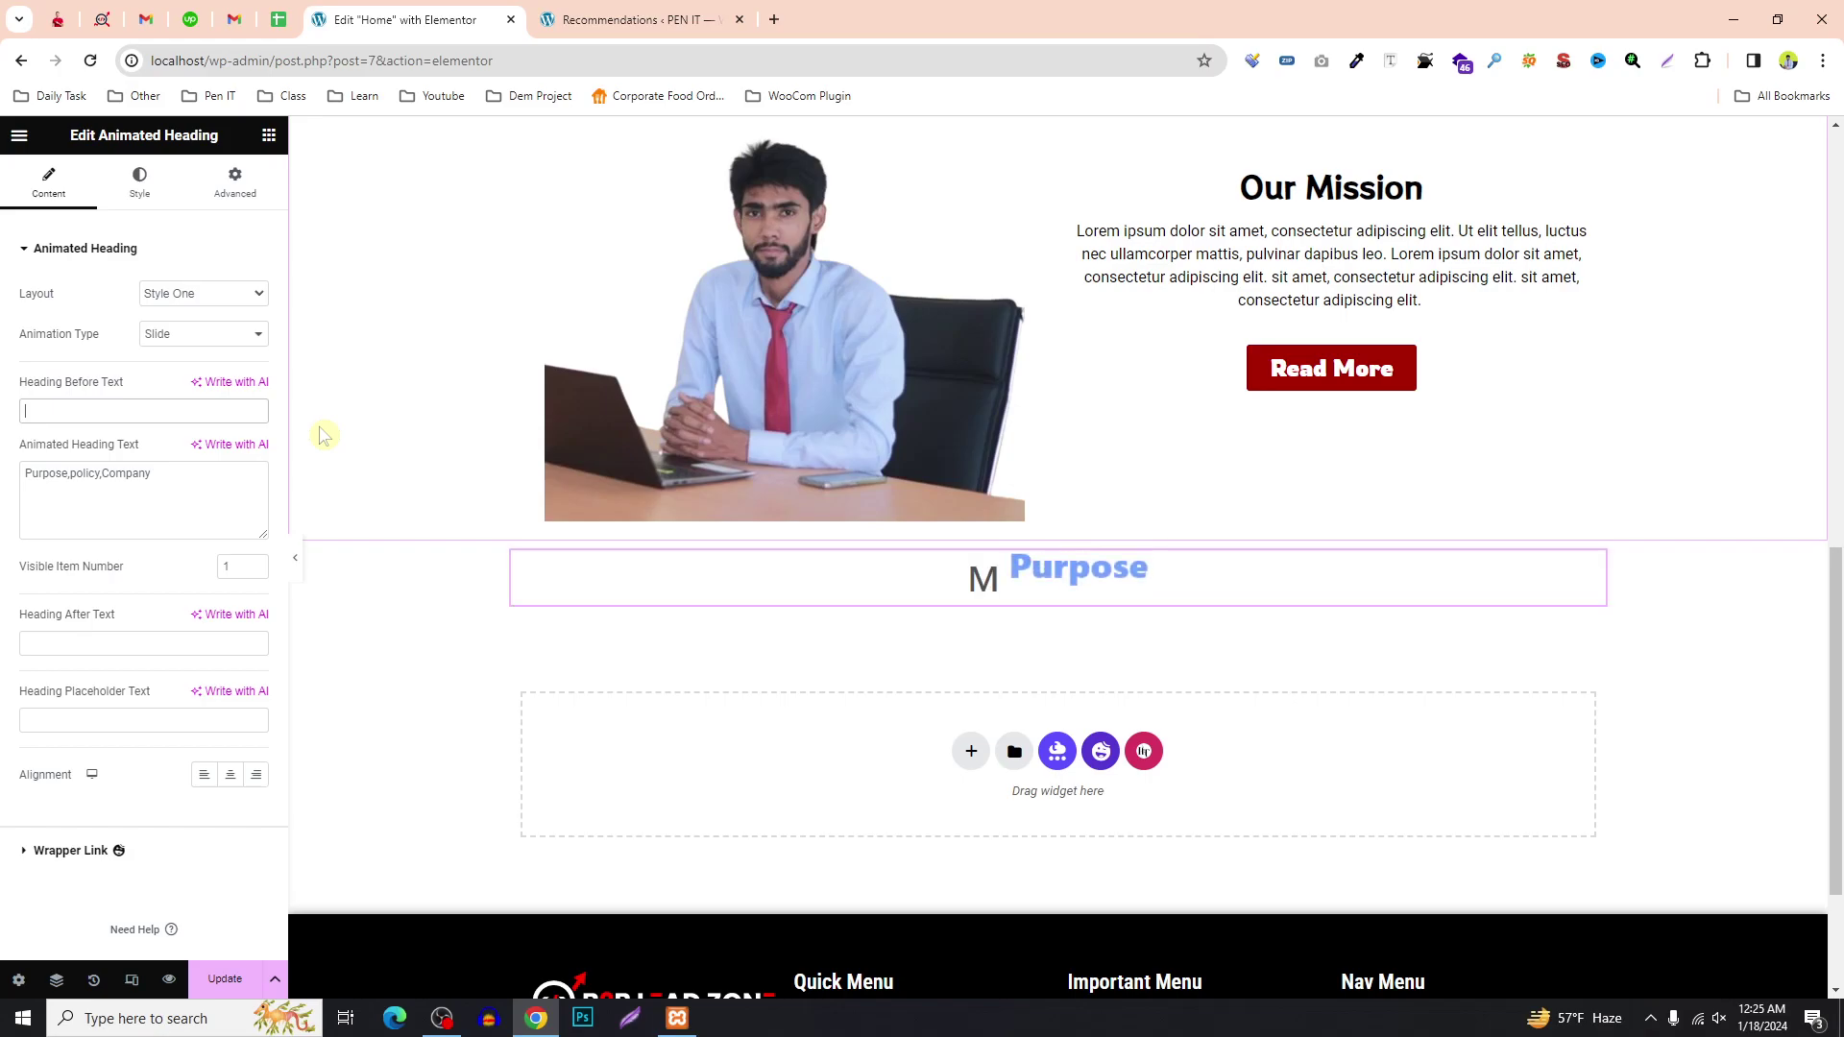
{"action": "type", "text": "I am a"}
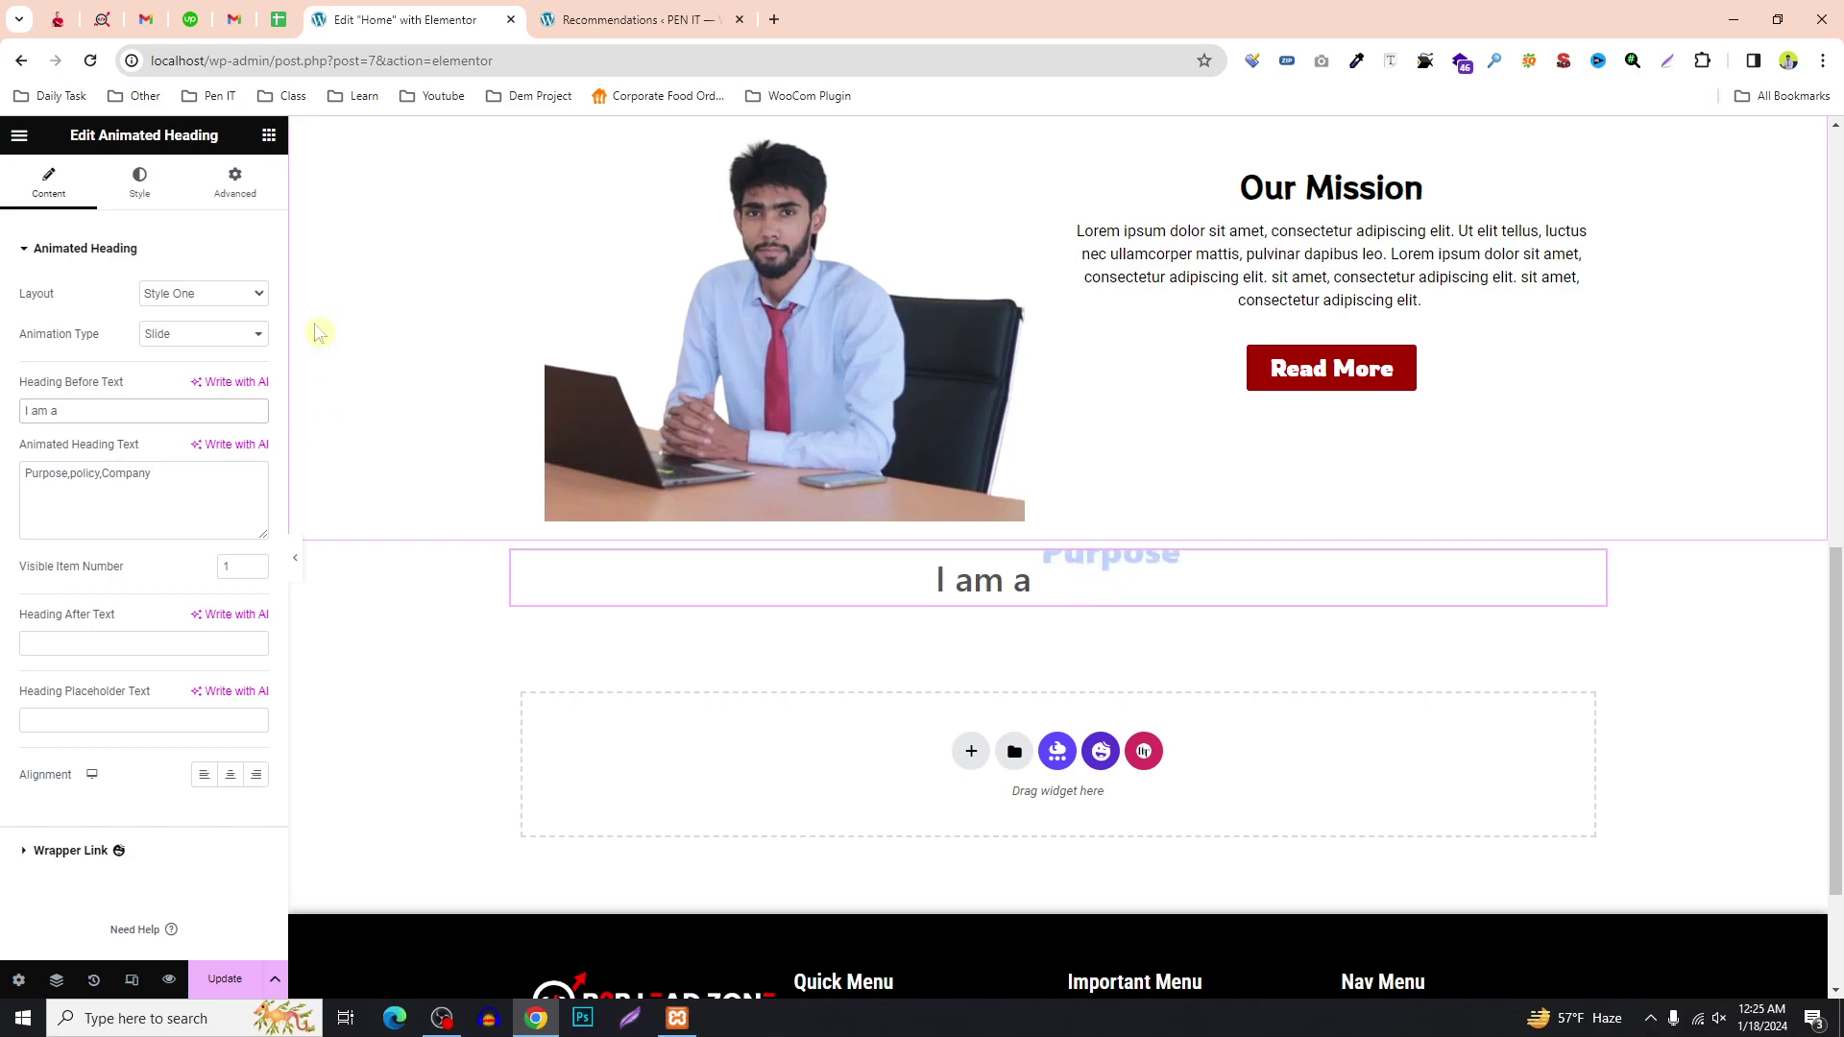
Replace the rotating words of the animated heading with "SEO, Web Design, SMM".
{"action": "left_click", "coordinate": [174, 468]}
{"action": "key", "text": "ctrl+a"}
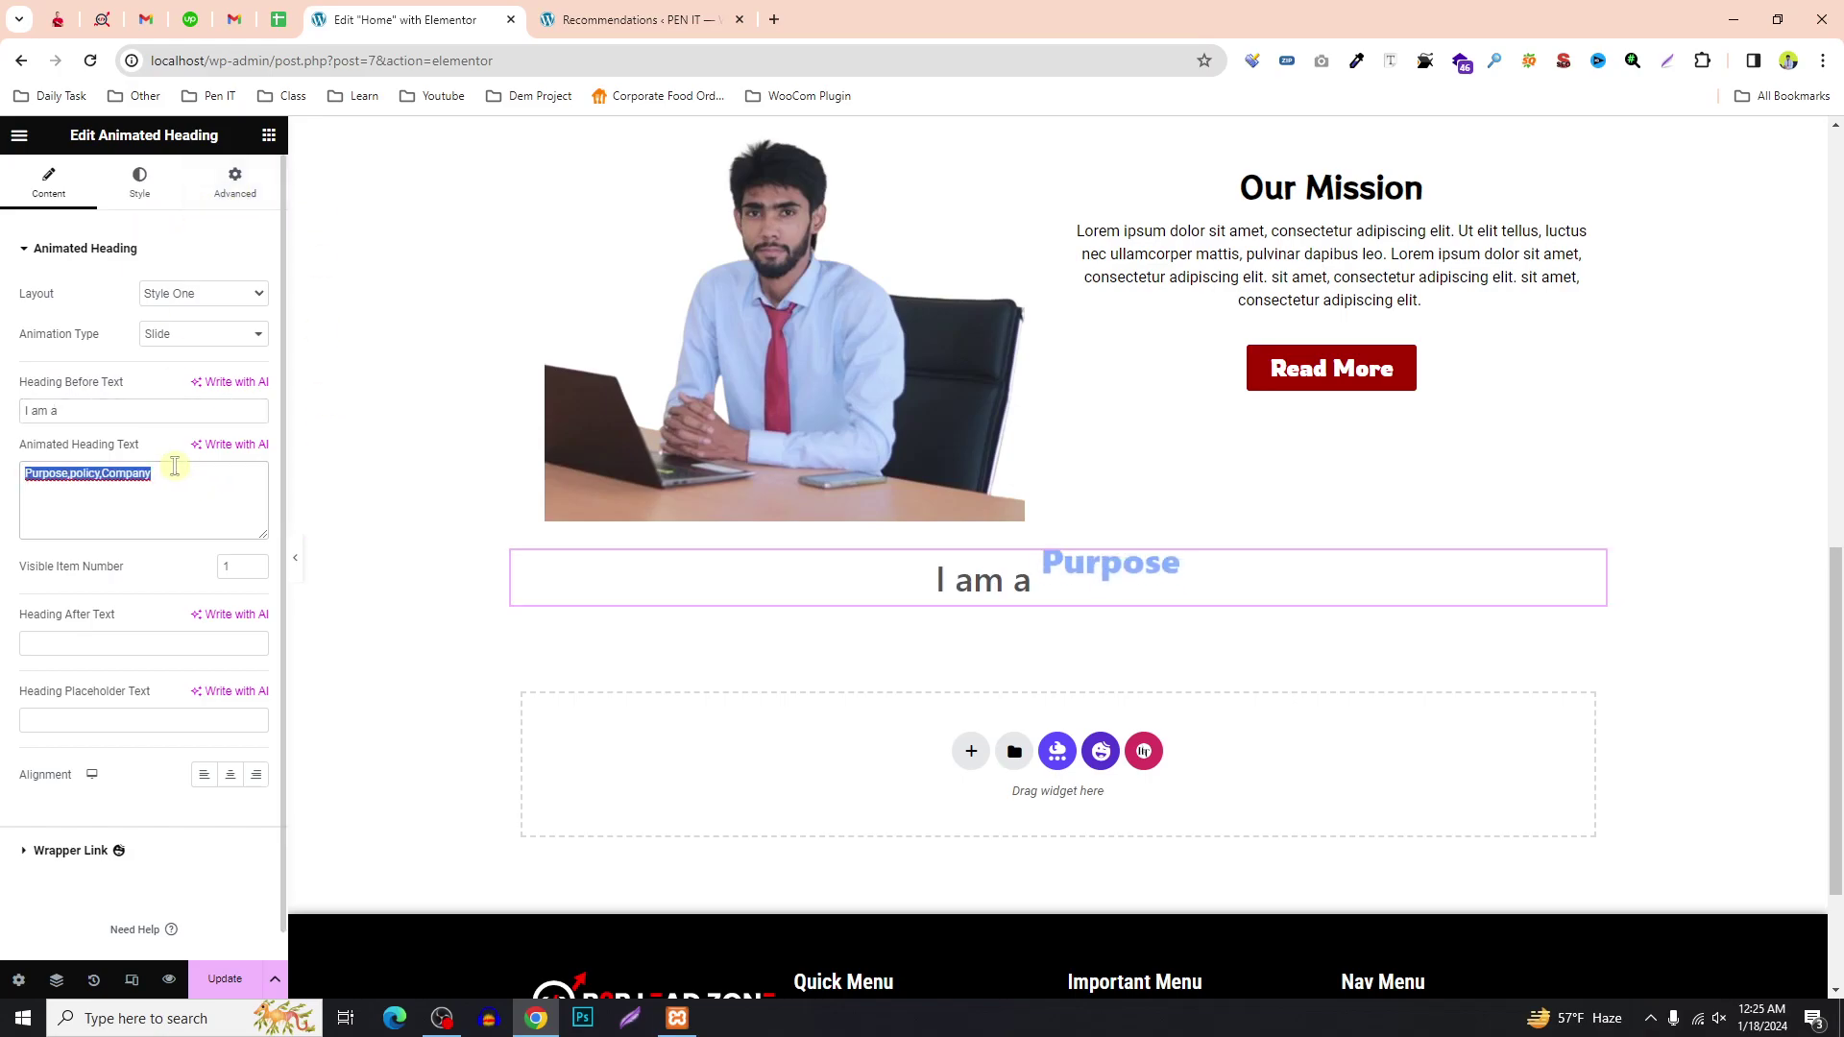
{"action": "type", "text": "SEO "}
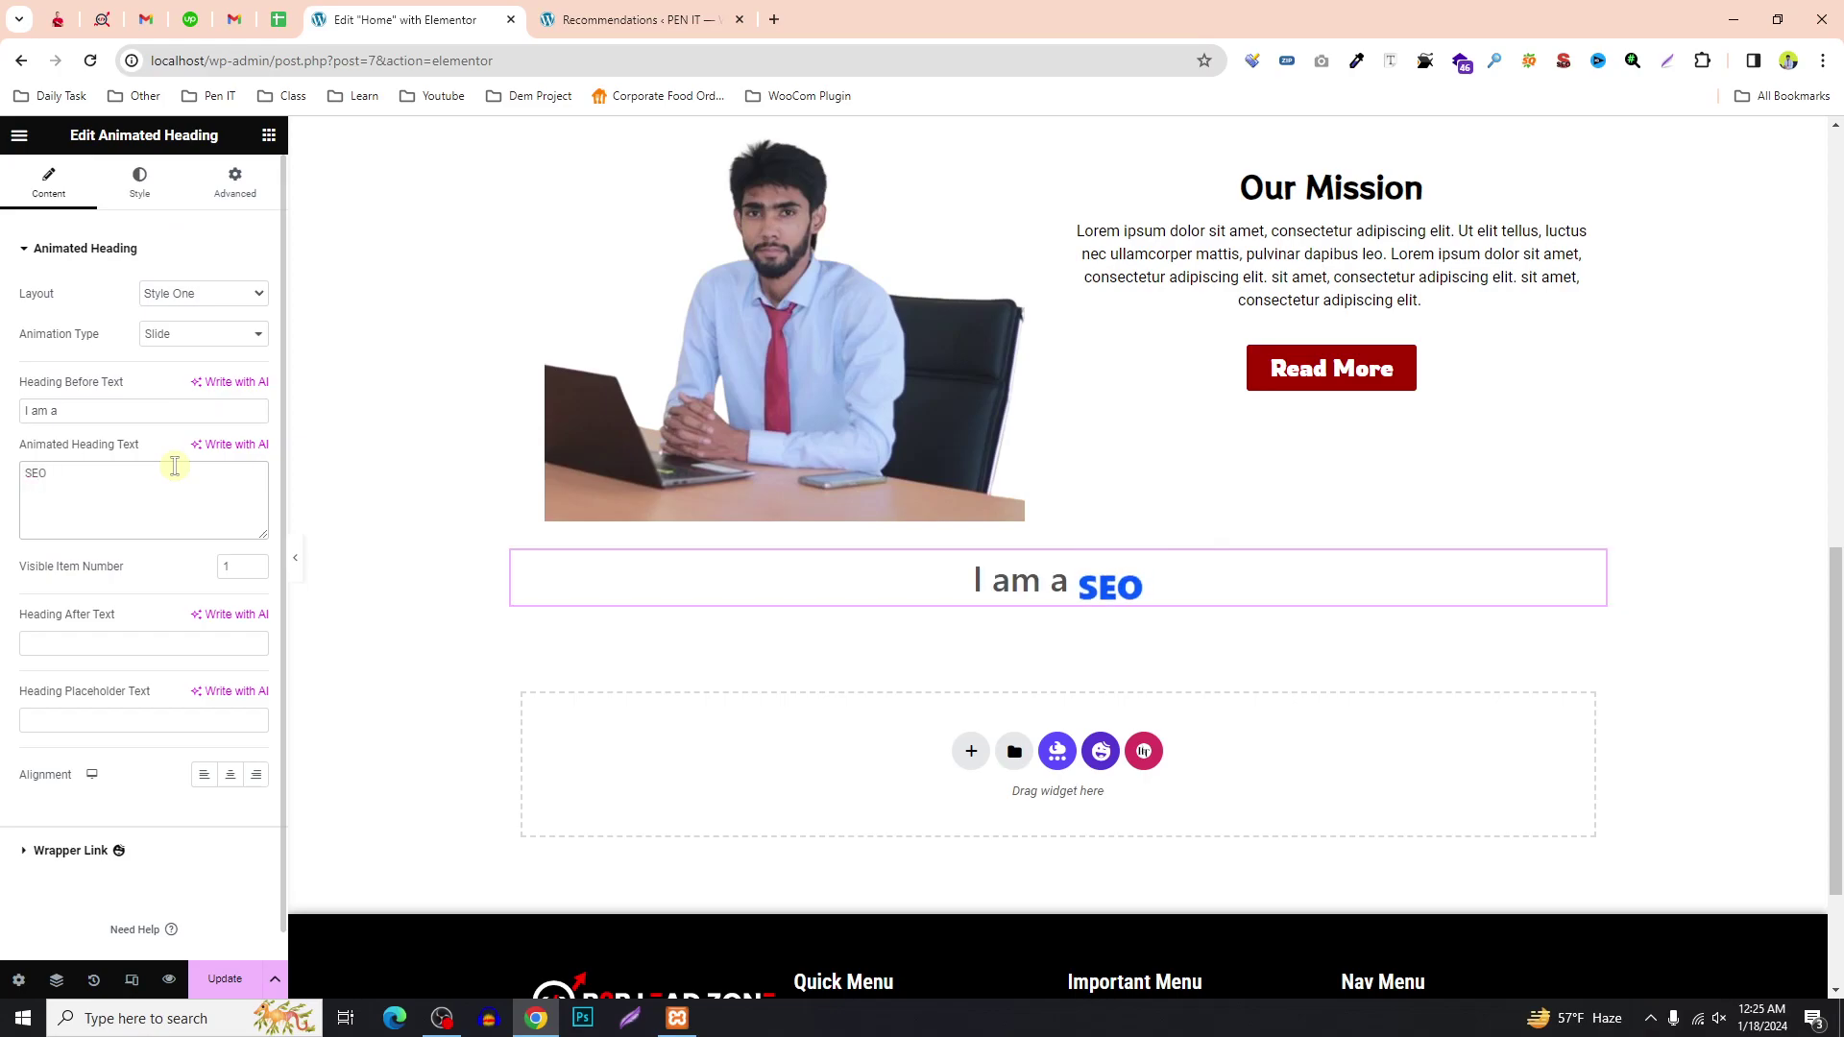
{"action": "type", "text": ", Web Design"}
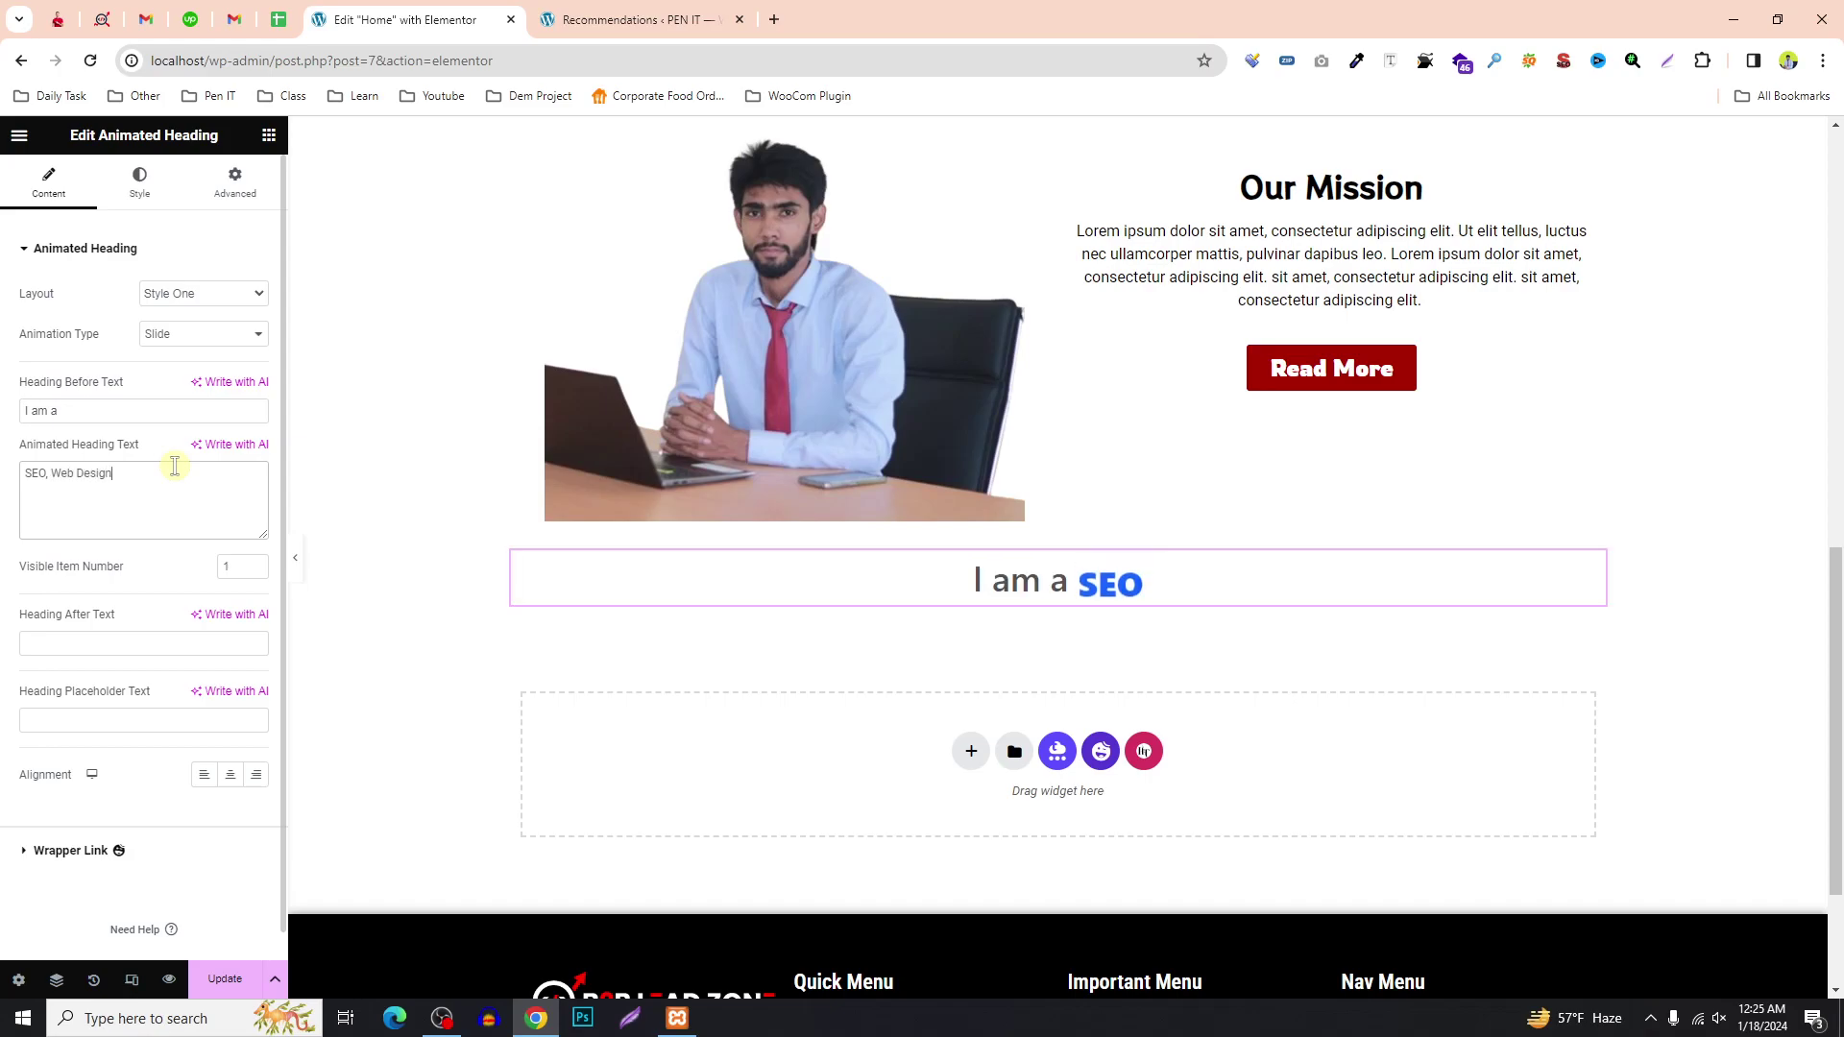
{"action": "type", "text": ", SMM"}
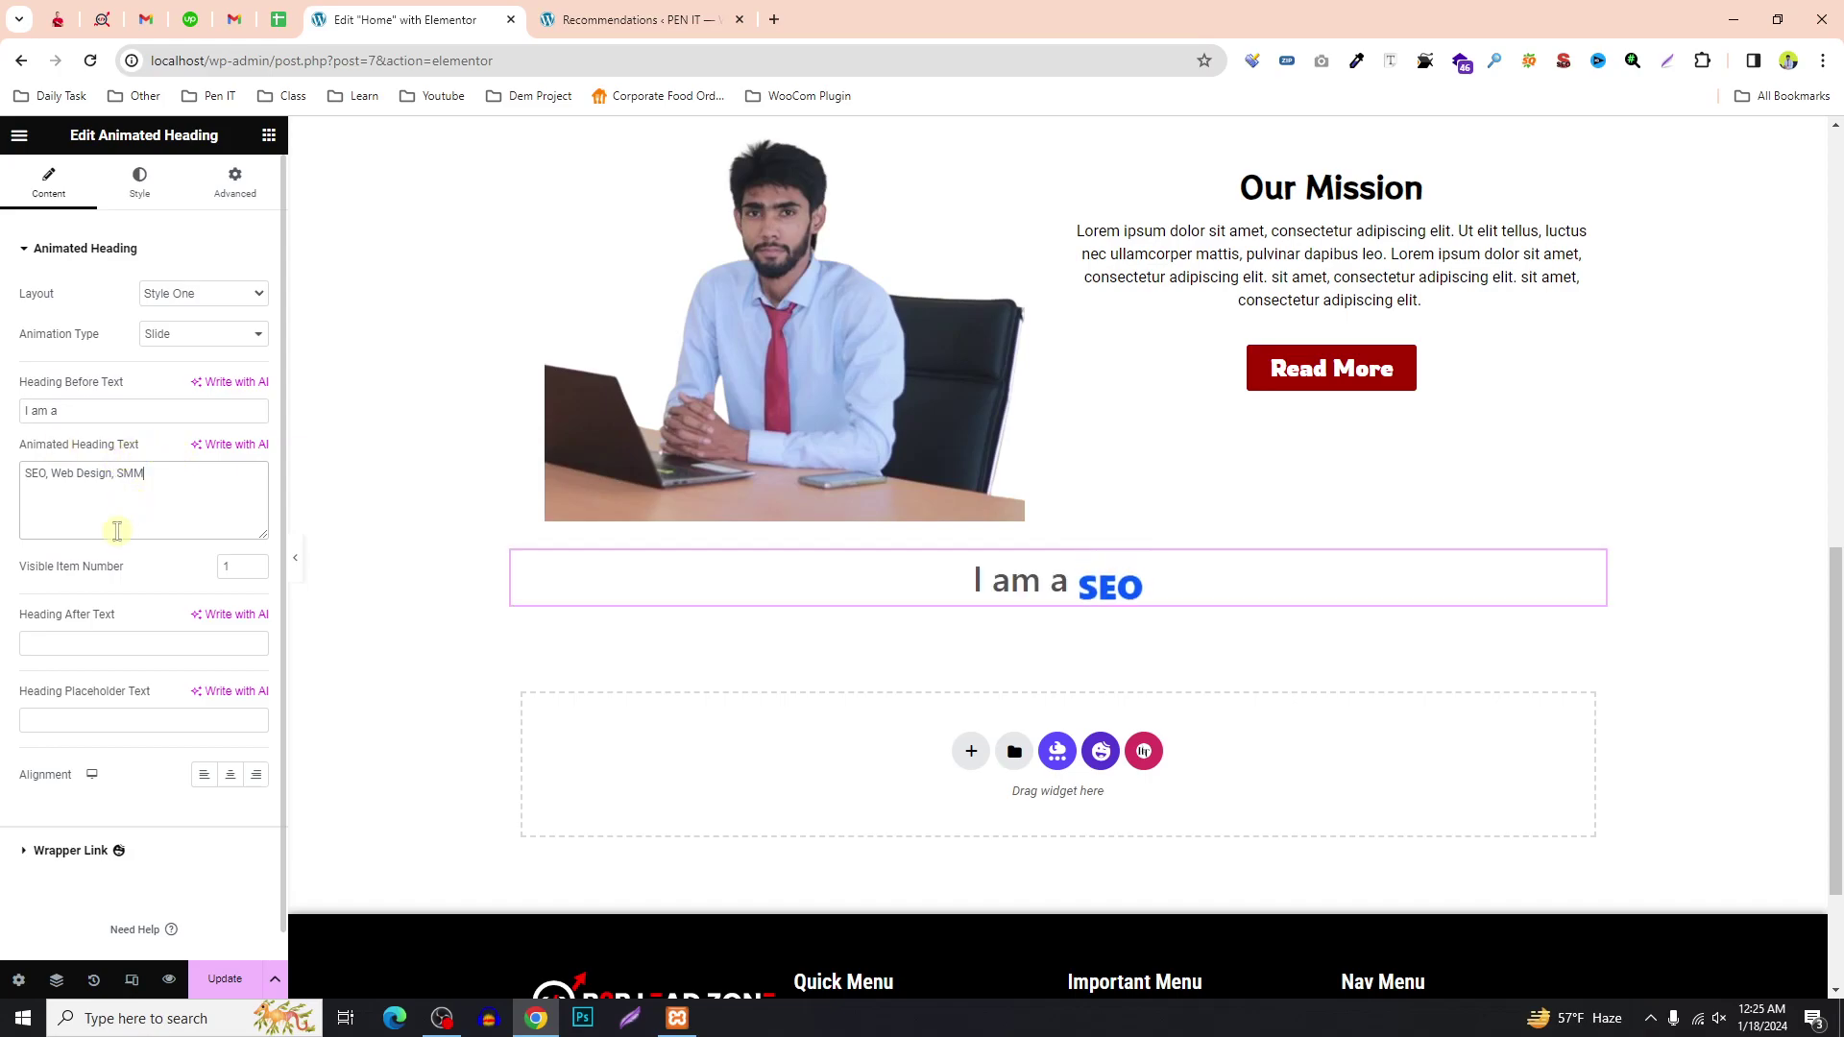
Enter "Specilist" as the text after the animated words.
{"action": "left_click_drag", "start_coordinate": [26, 635], "coordinate": [74, 647]}
{"action": "left_click", "coordinate": [97, 649]}
{"action": "type", "text": "Specialist"}
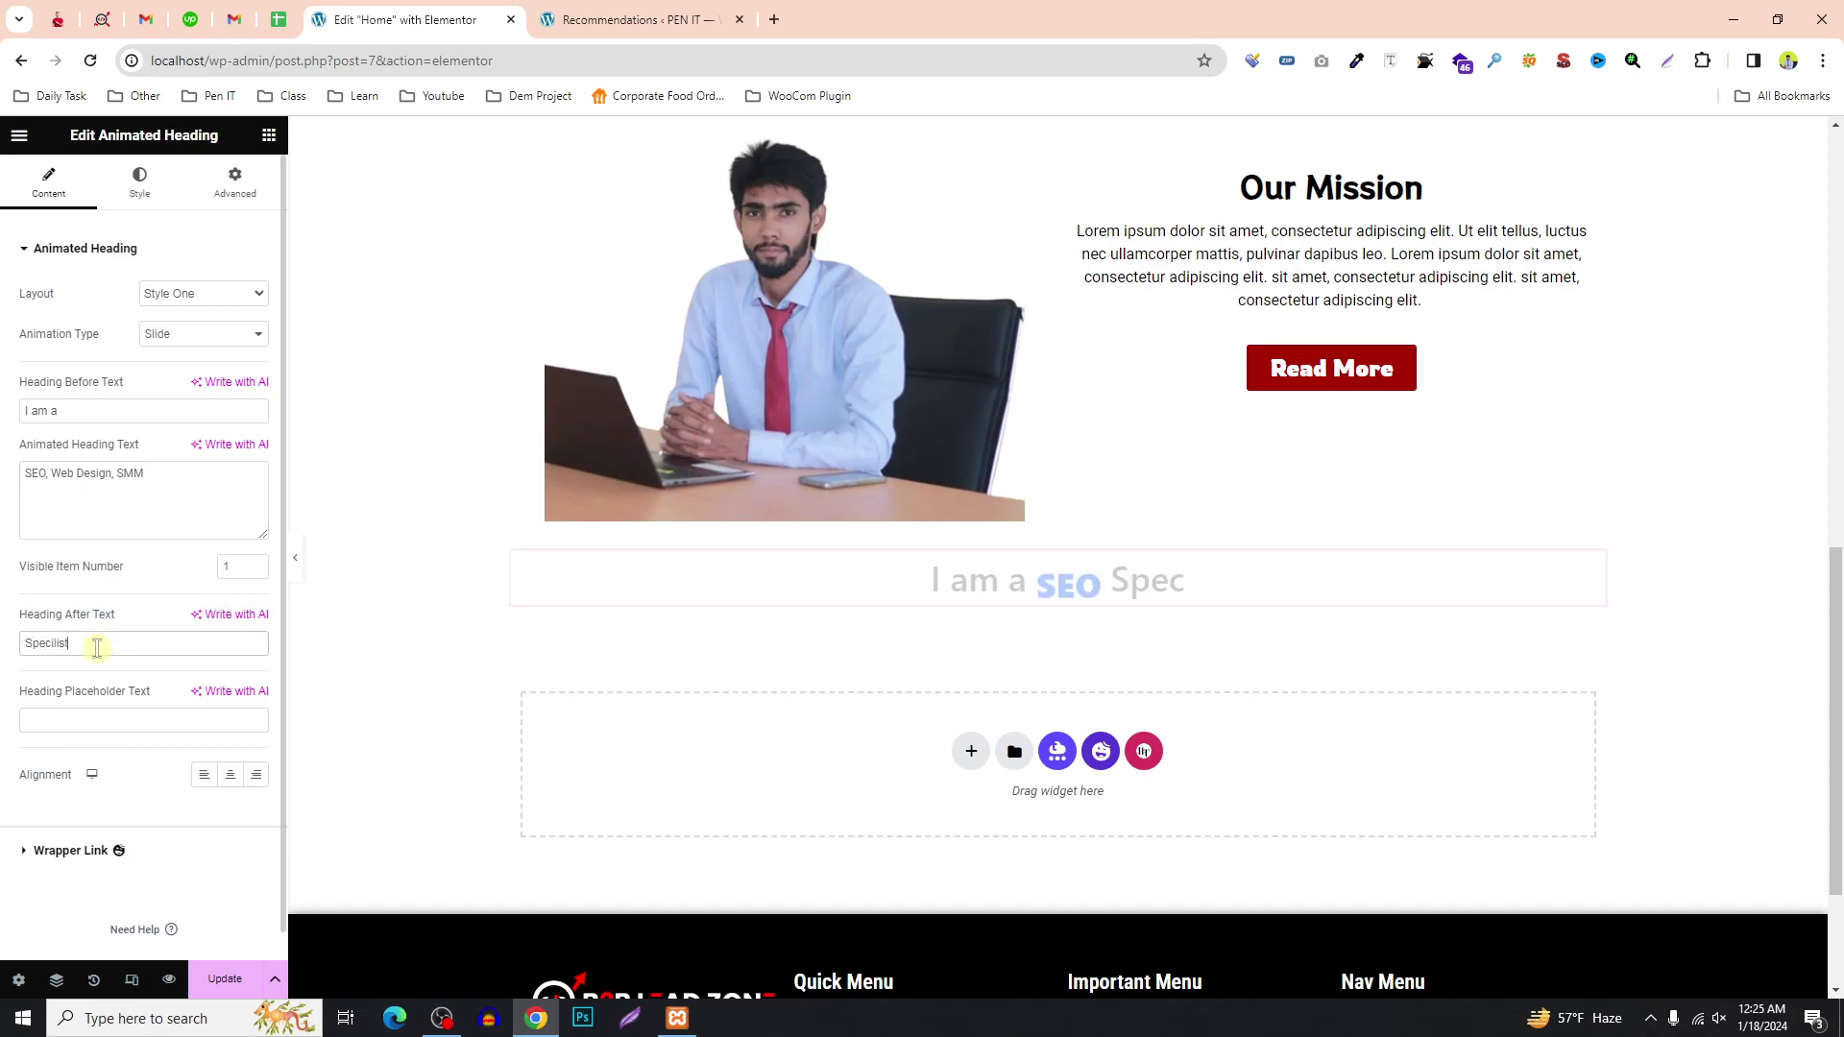
{"action": "right_click", "coordinate": [43, 643]}
{"action": "left_click", "coordinate": [109, 676]}
{"action": "left_click", "coordinate": [78, 647]}
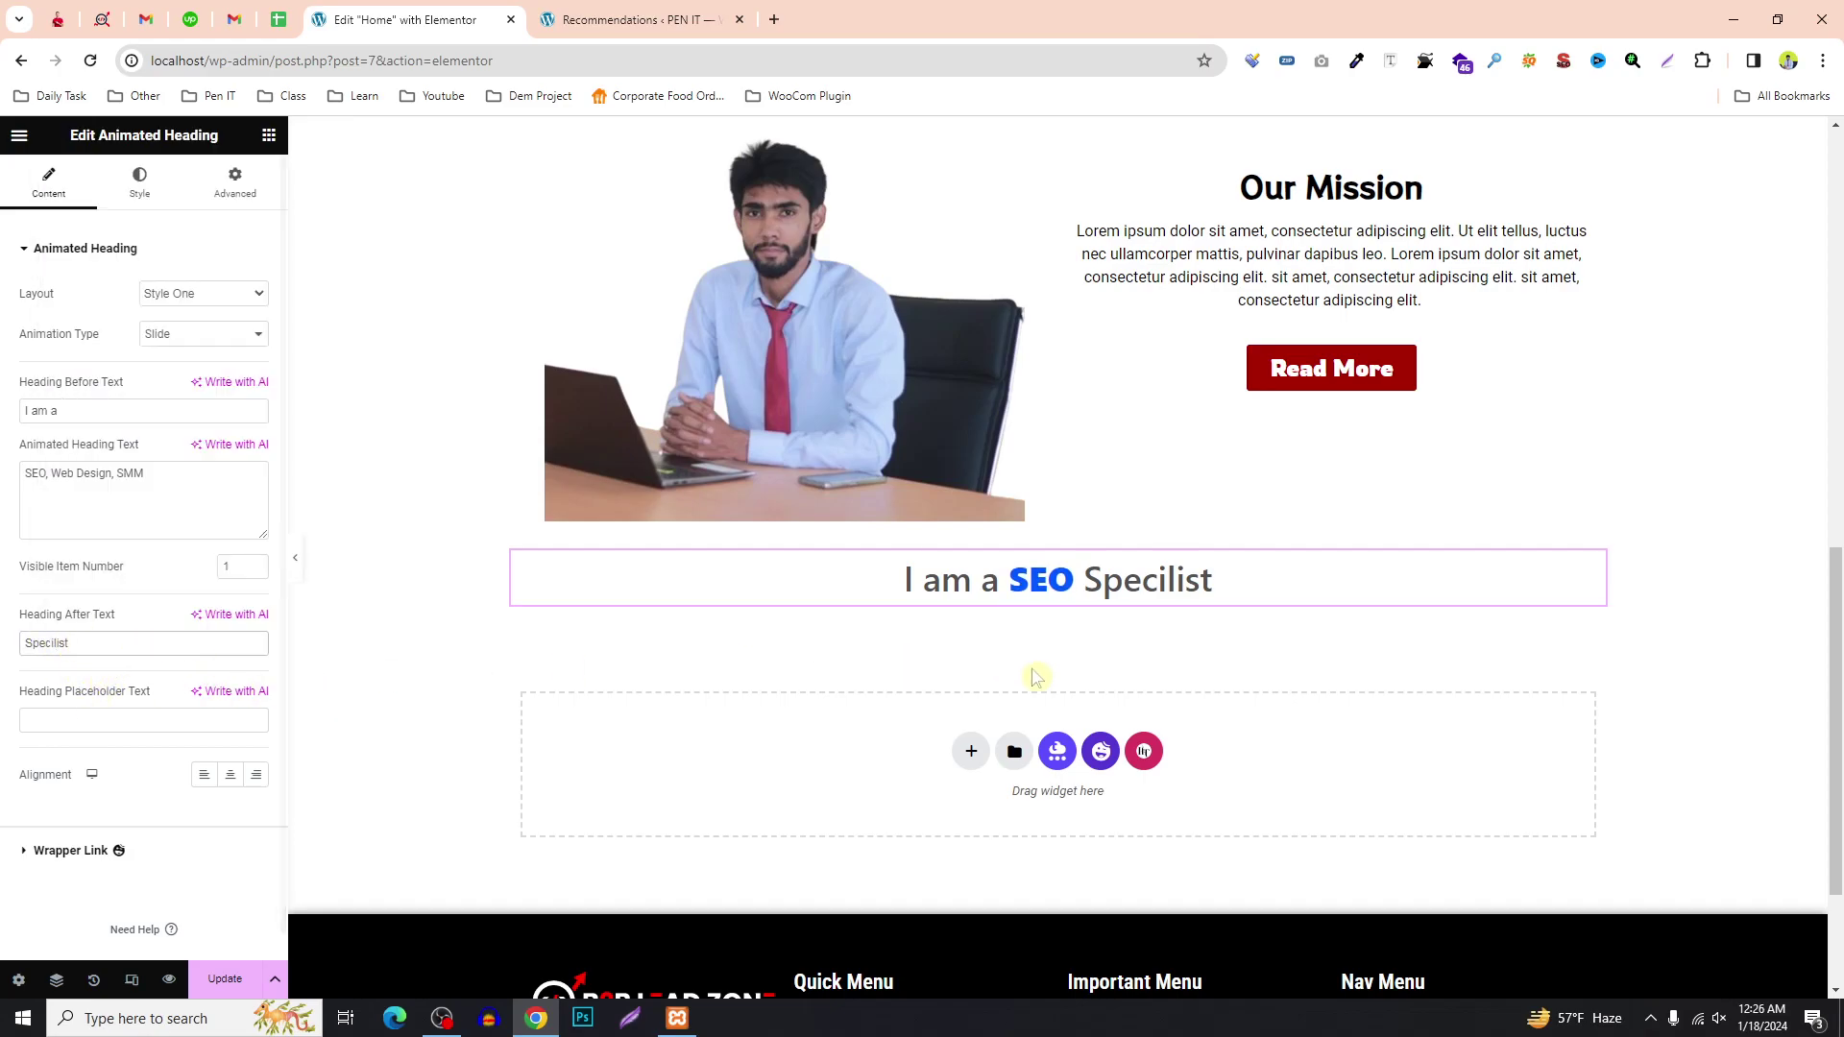
Update the Home page and view the animated heading above the footer on the live page.
{"action": "left_click", "coordinate": [227, 990]}
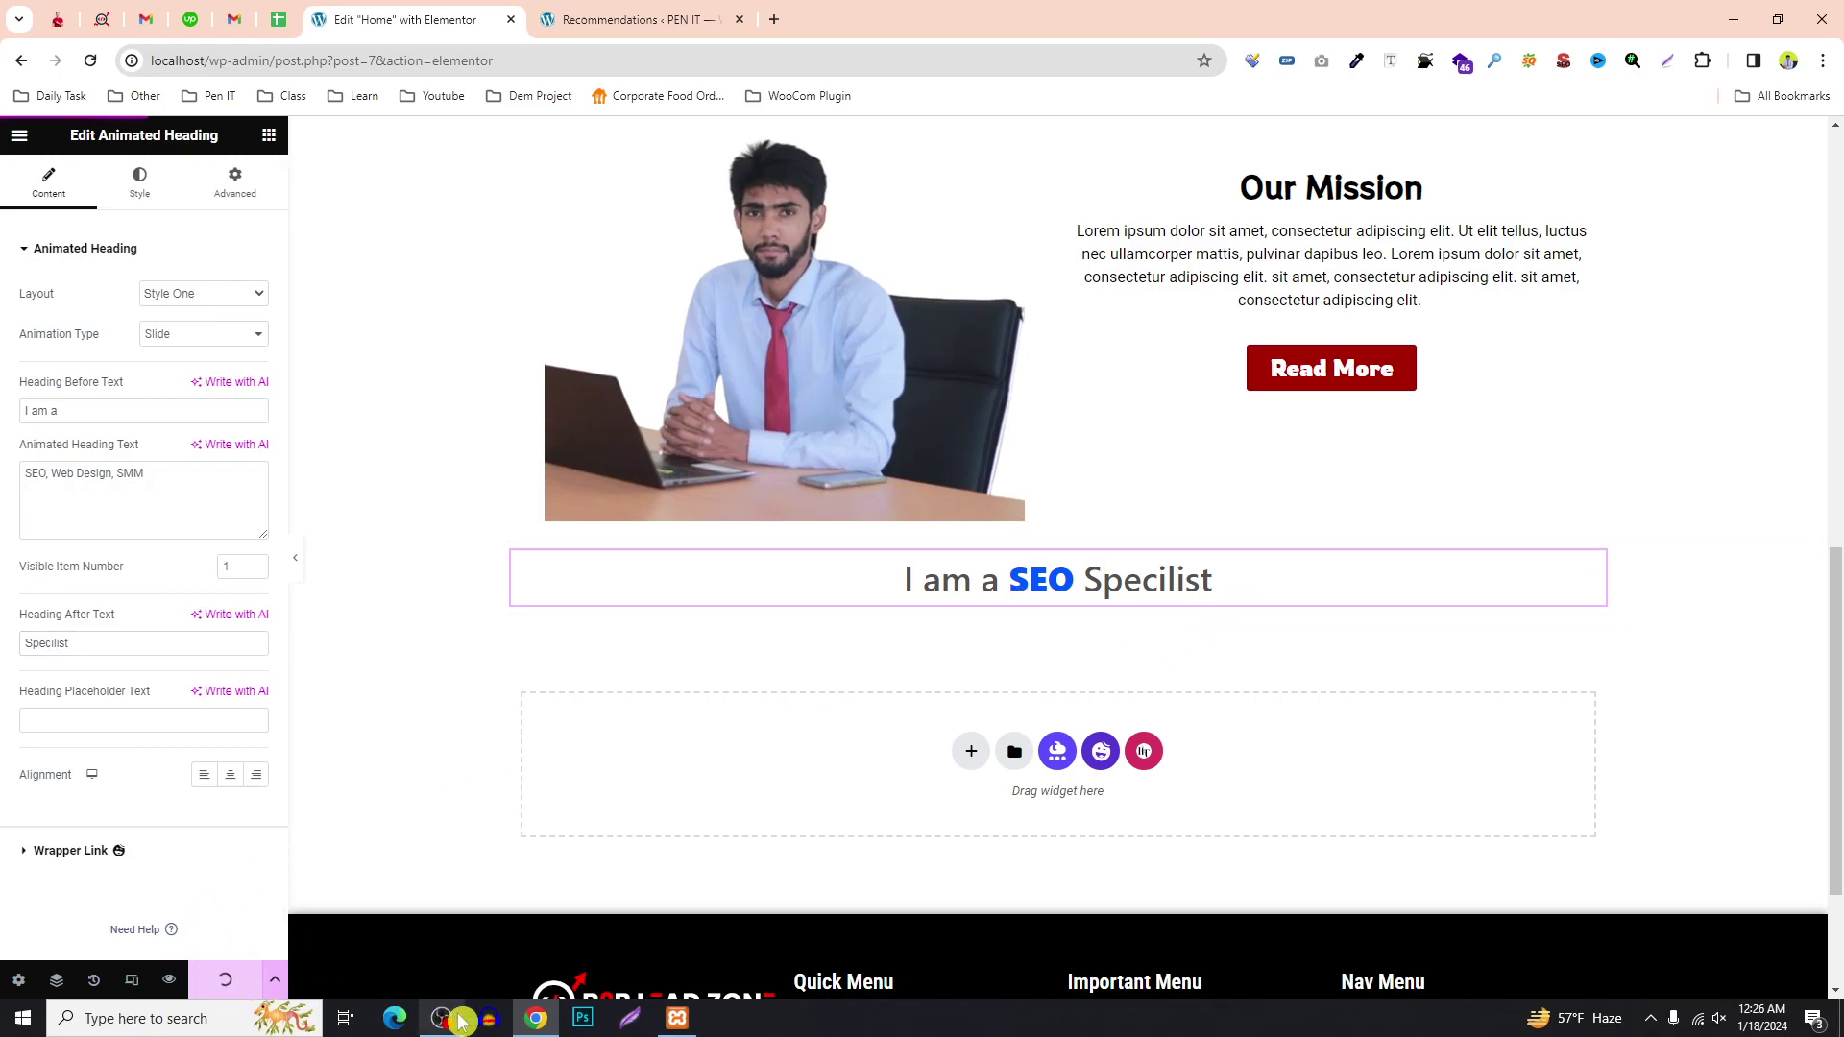
{"action": "left_click", "coordinate": [21, 136]}
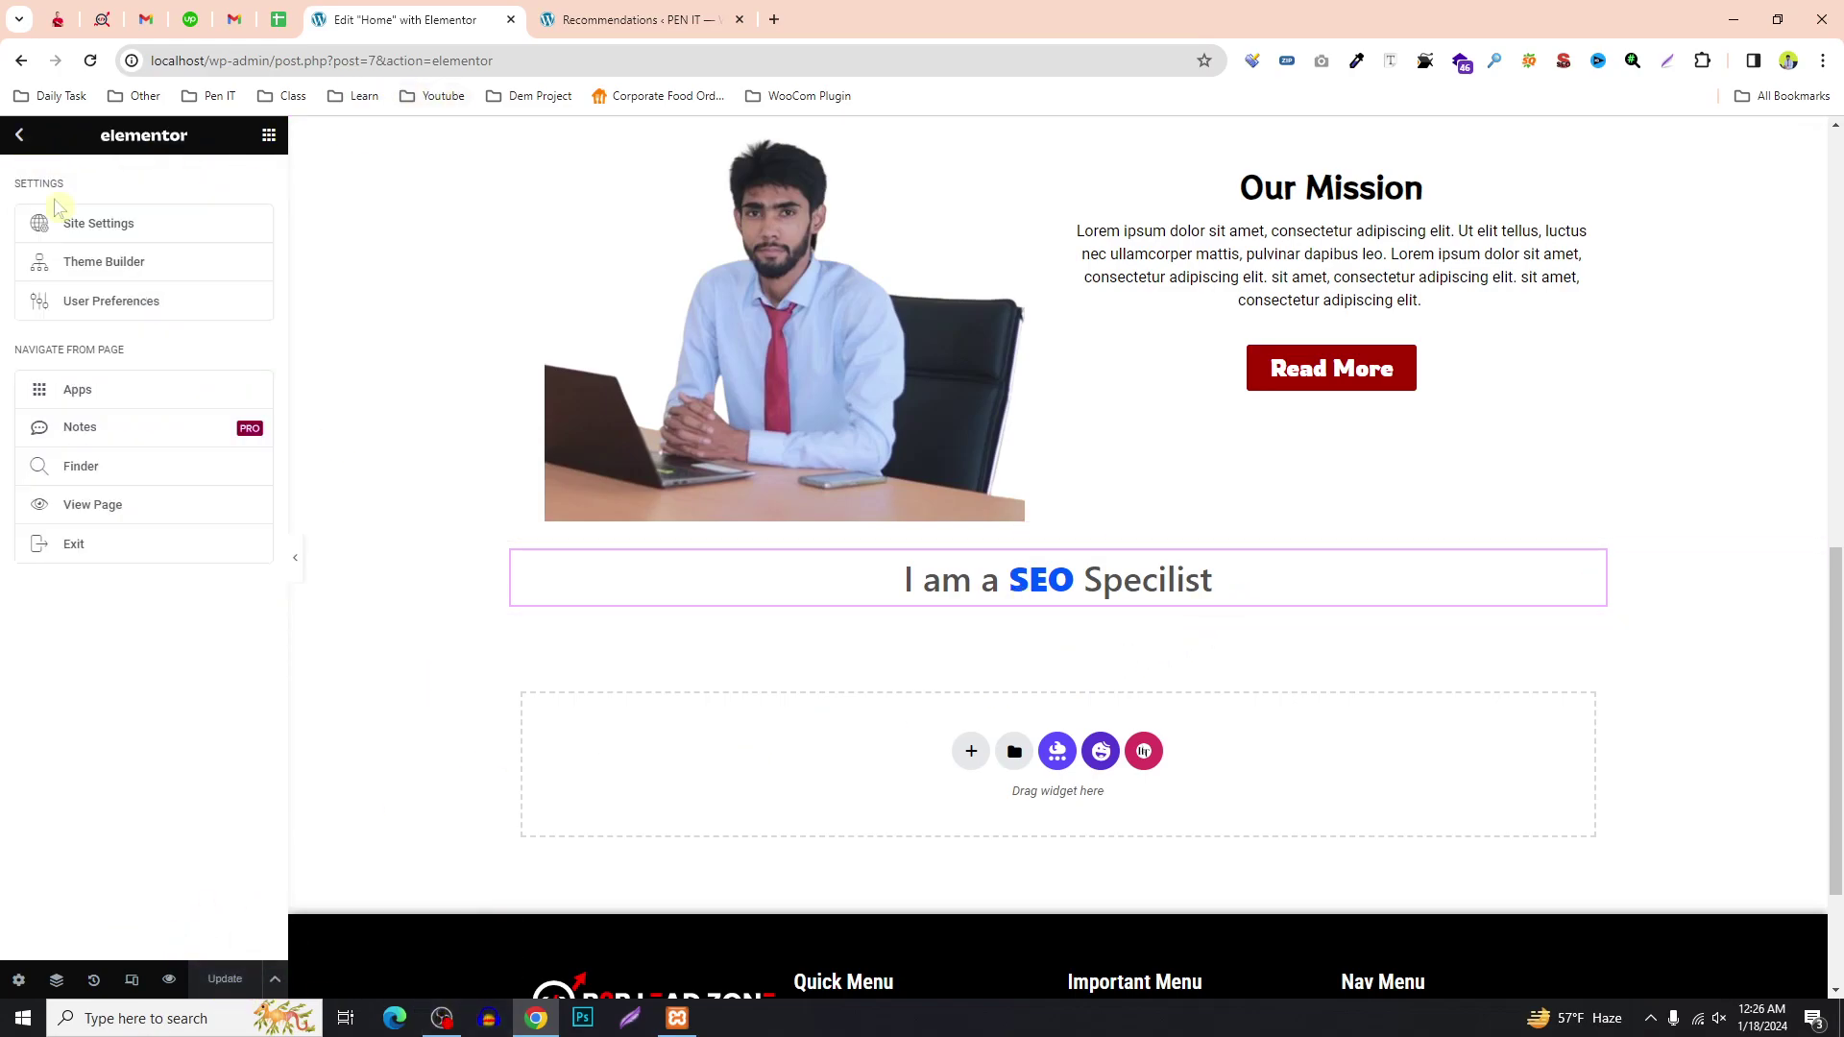
{"action": "left_click", "coordinate": [116, 502]}
{"action": "left_click", "coordinate": [566, 11]}
{"action": "scroll", "coordinate": [1013, 442], "scroll_direction": "down", "scroll_amount": 10}
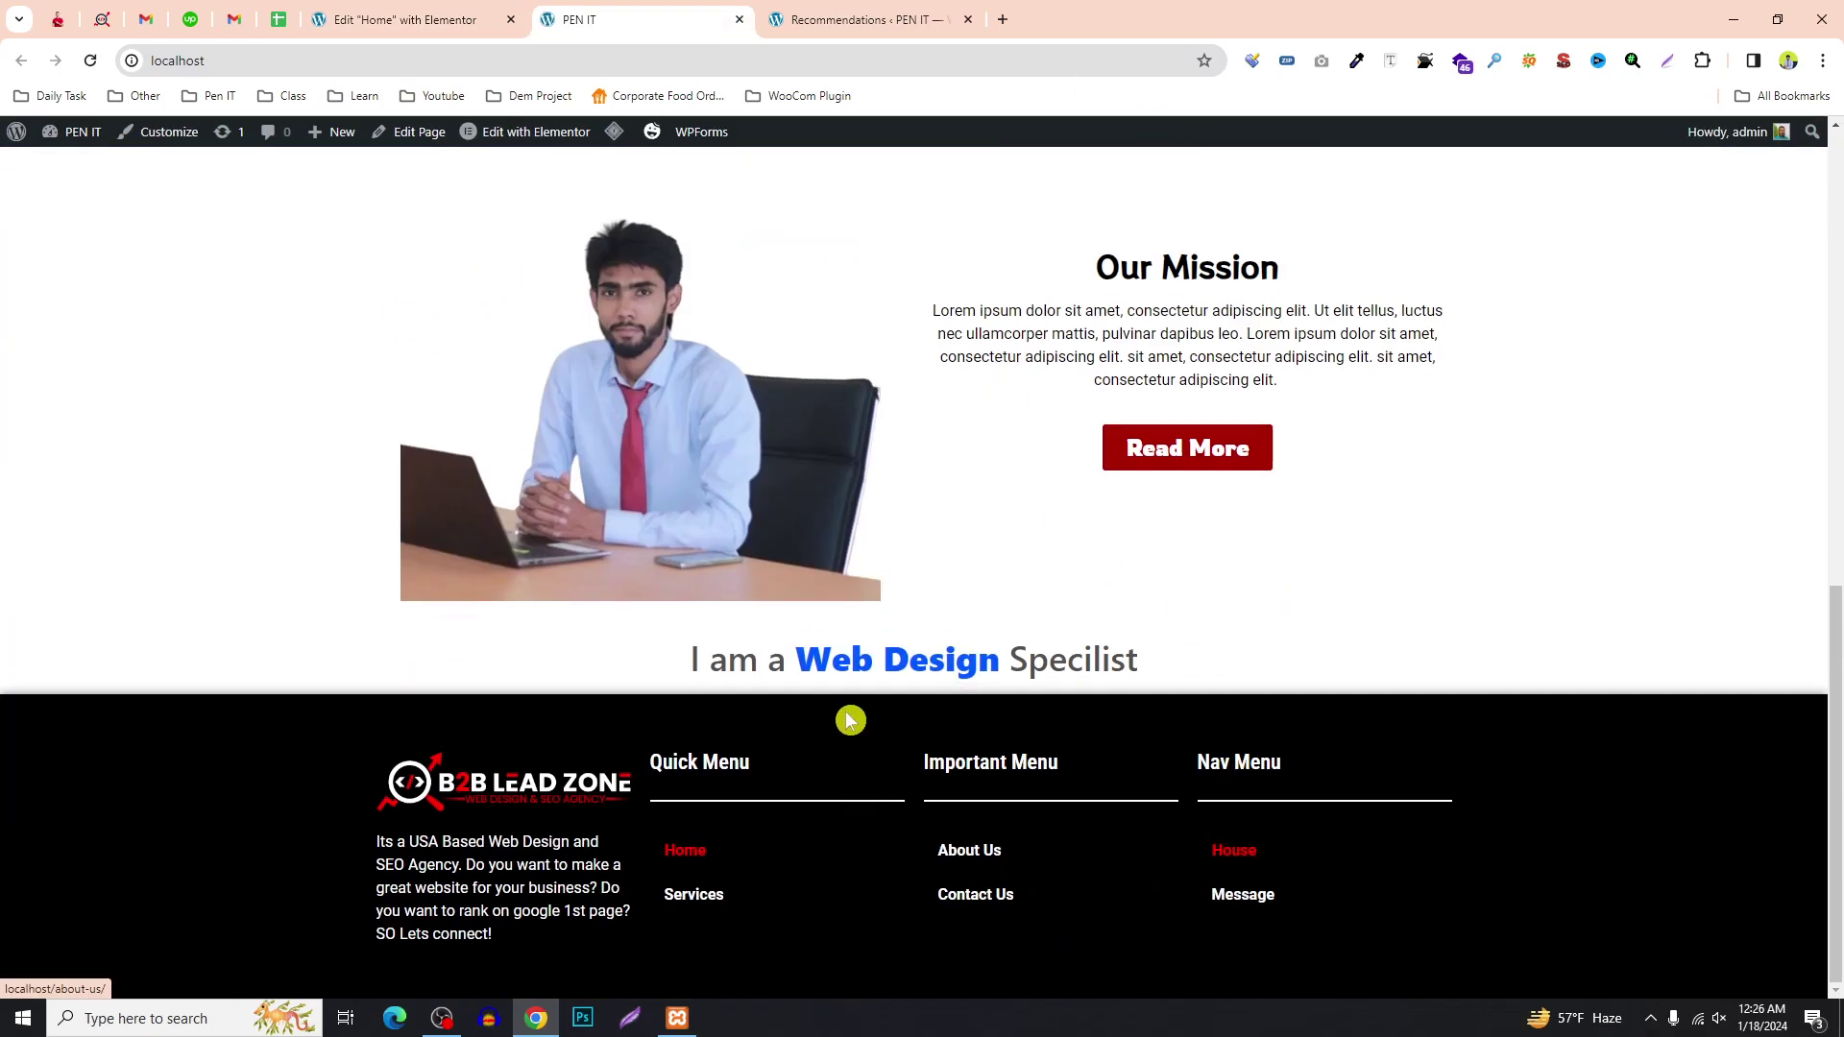
Back in the editor, set the animated heading's animation type to Type and update the page.
{"action": "left_click", "coordinate": [413, 19]}
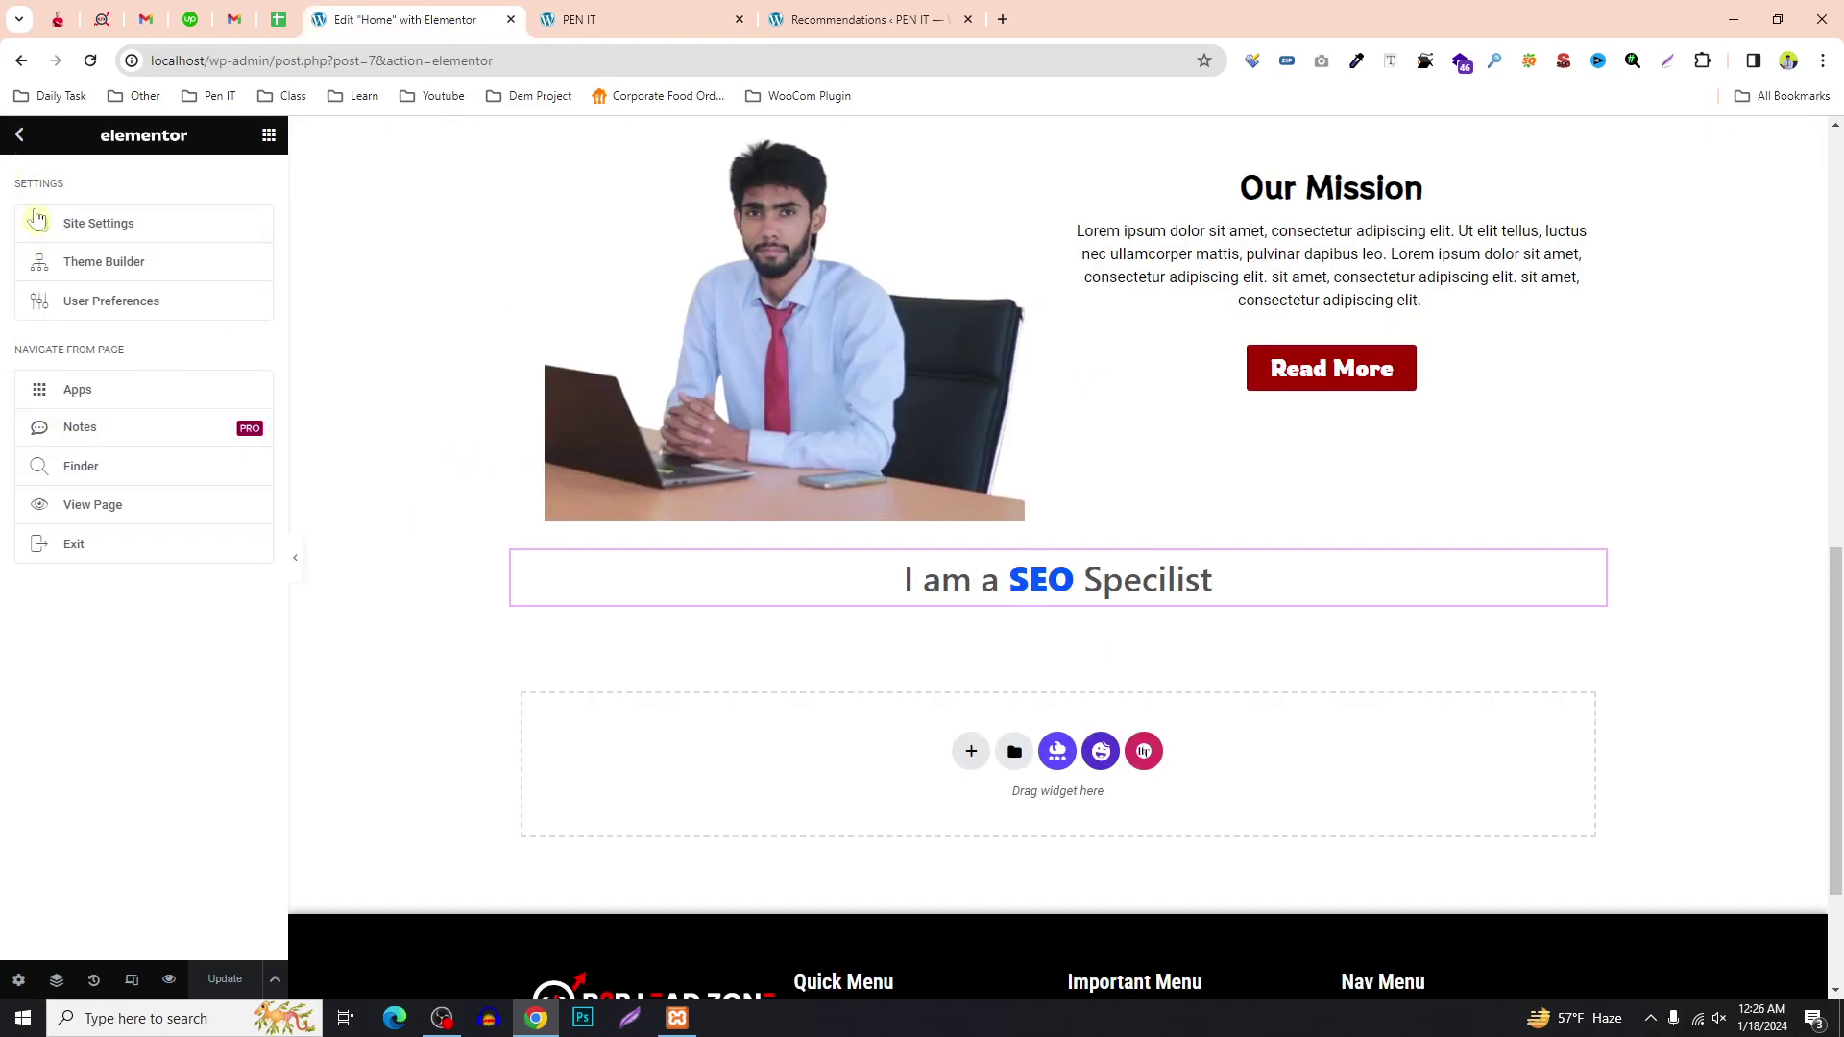
{"action": "left_click", "coordinate": [1038, 580]}
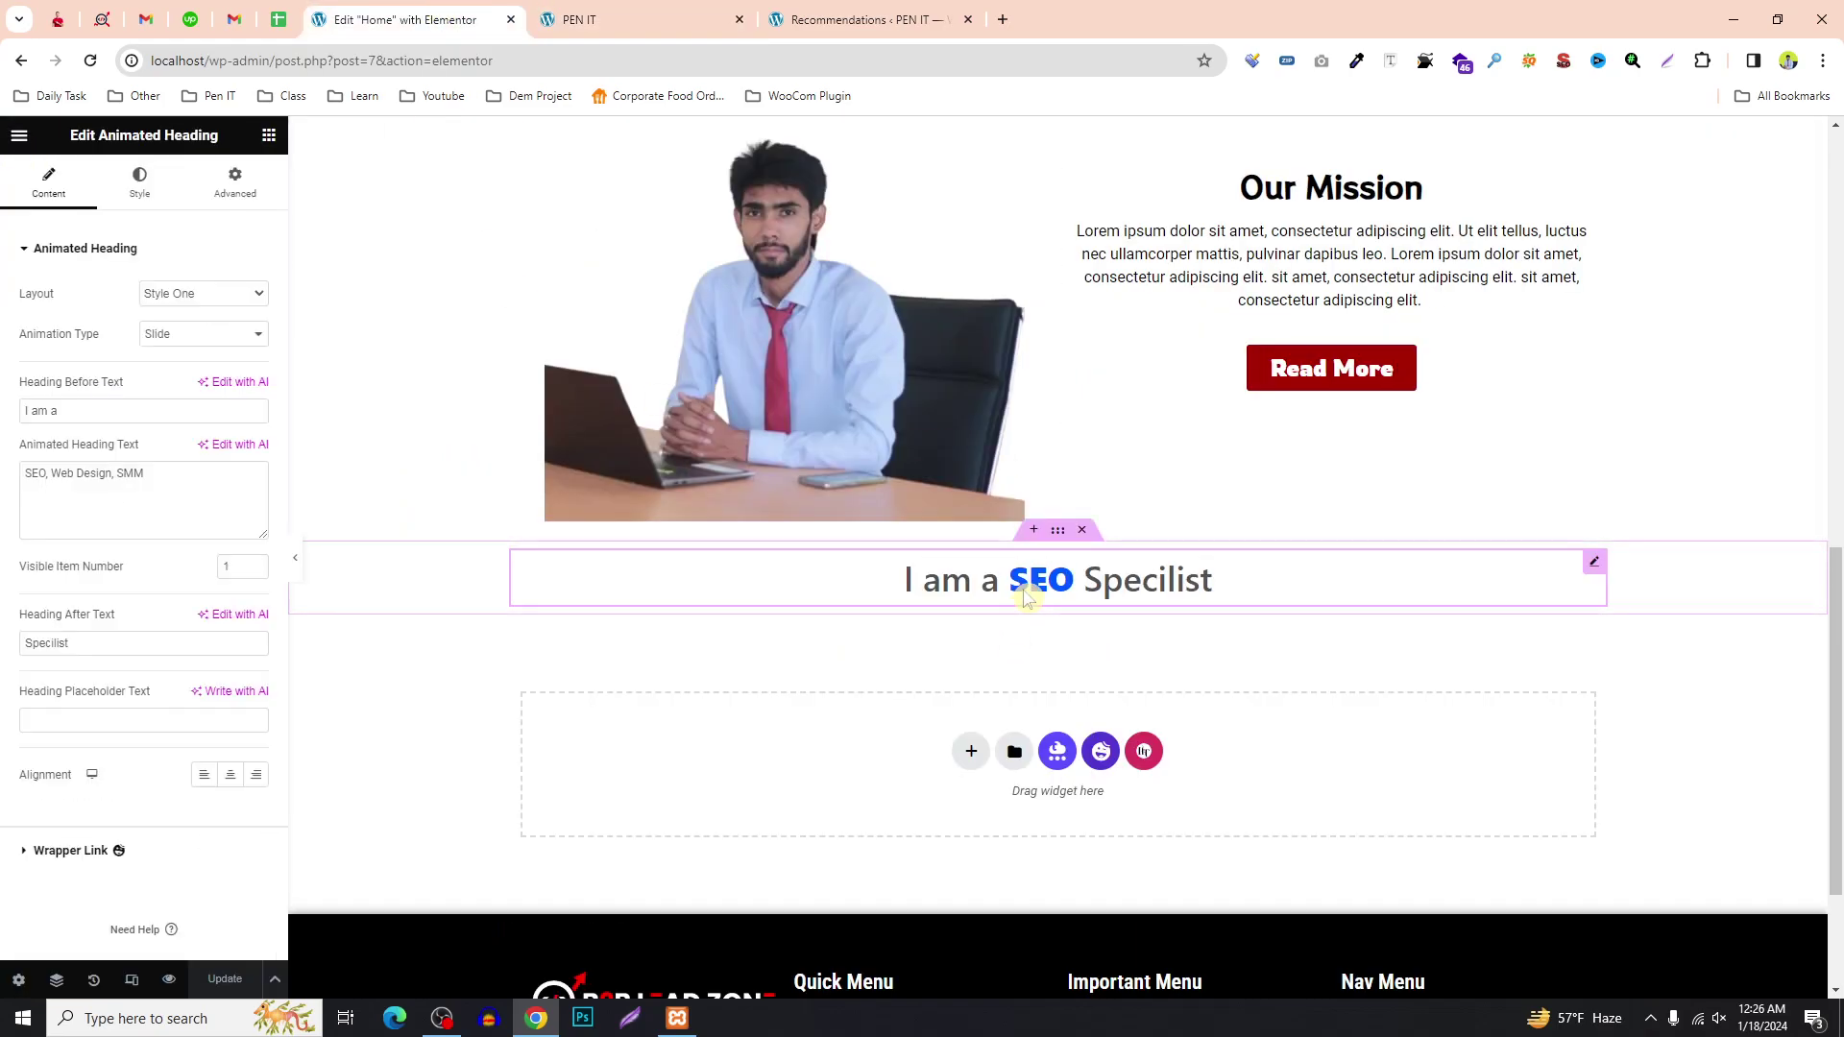
{"action": "left_click", "coordinate": [189, 336]}
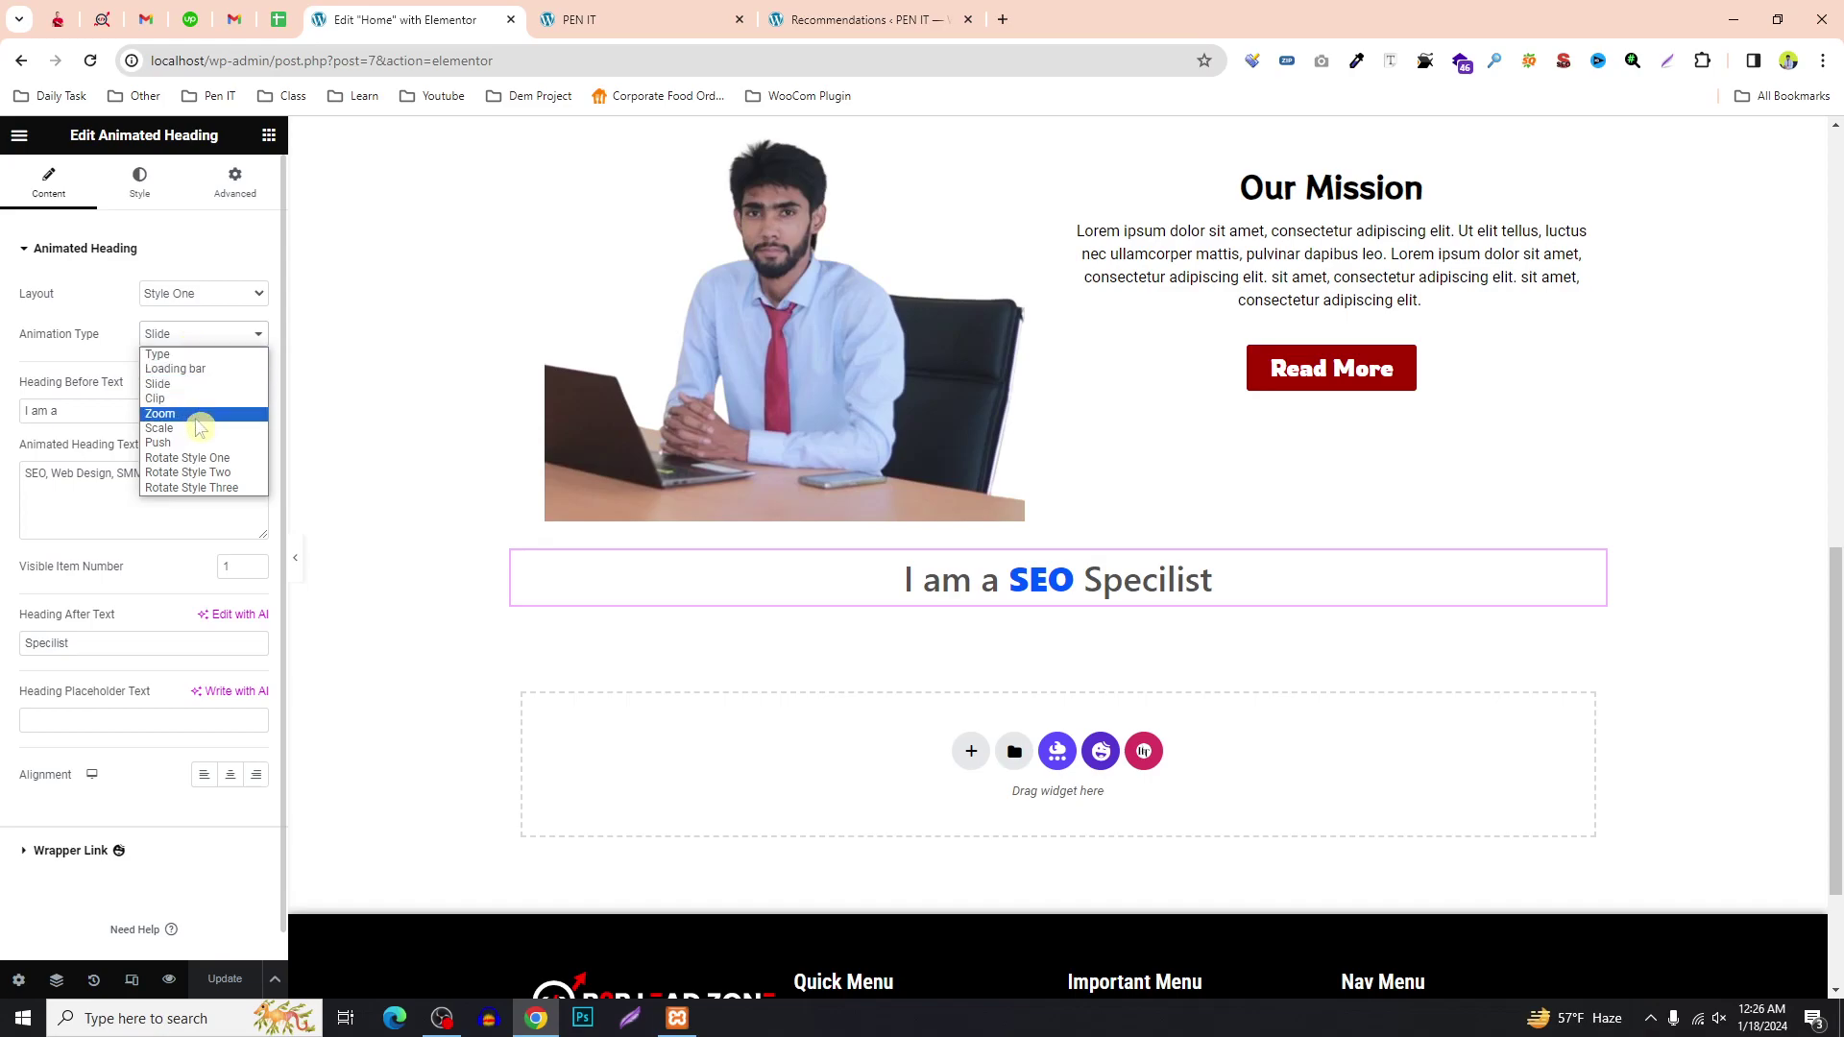
{"action": "left_click", "coordinate": [190, 355]}
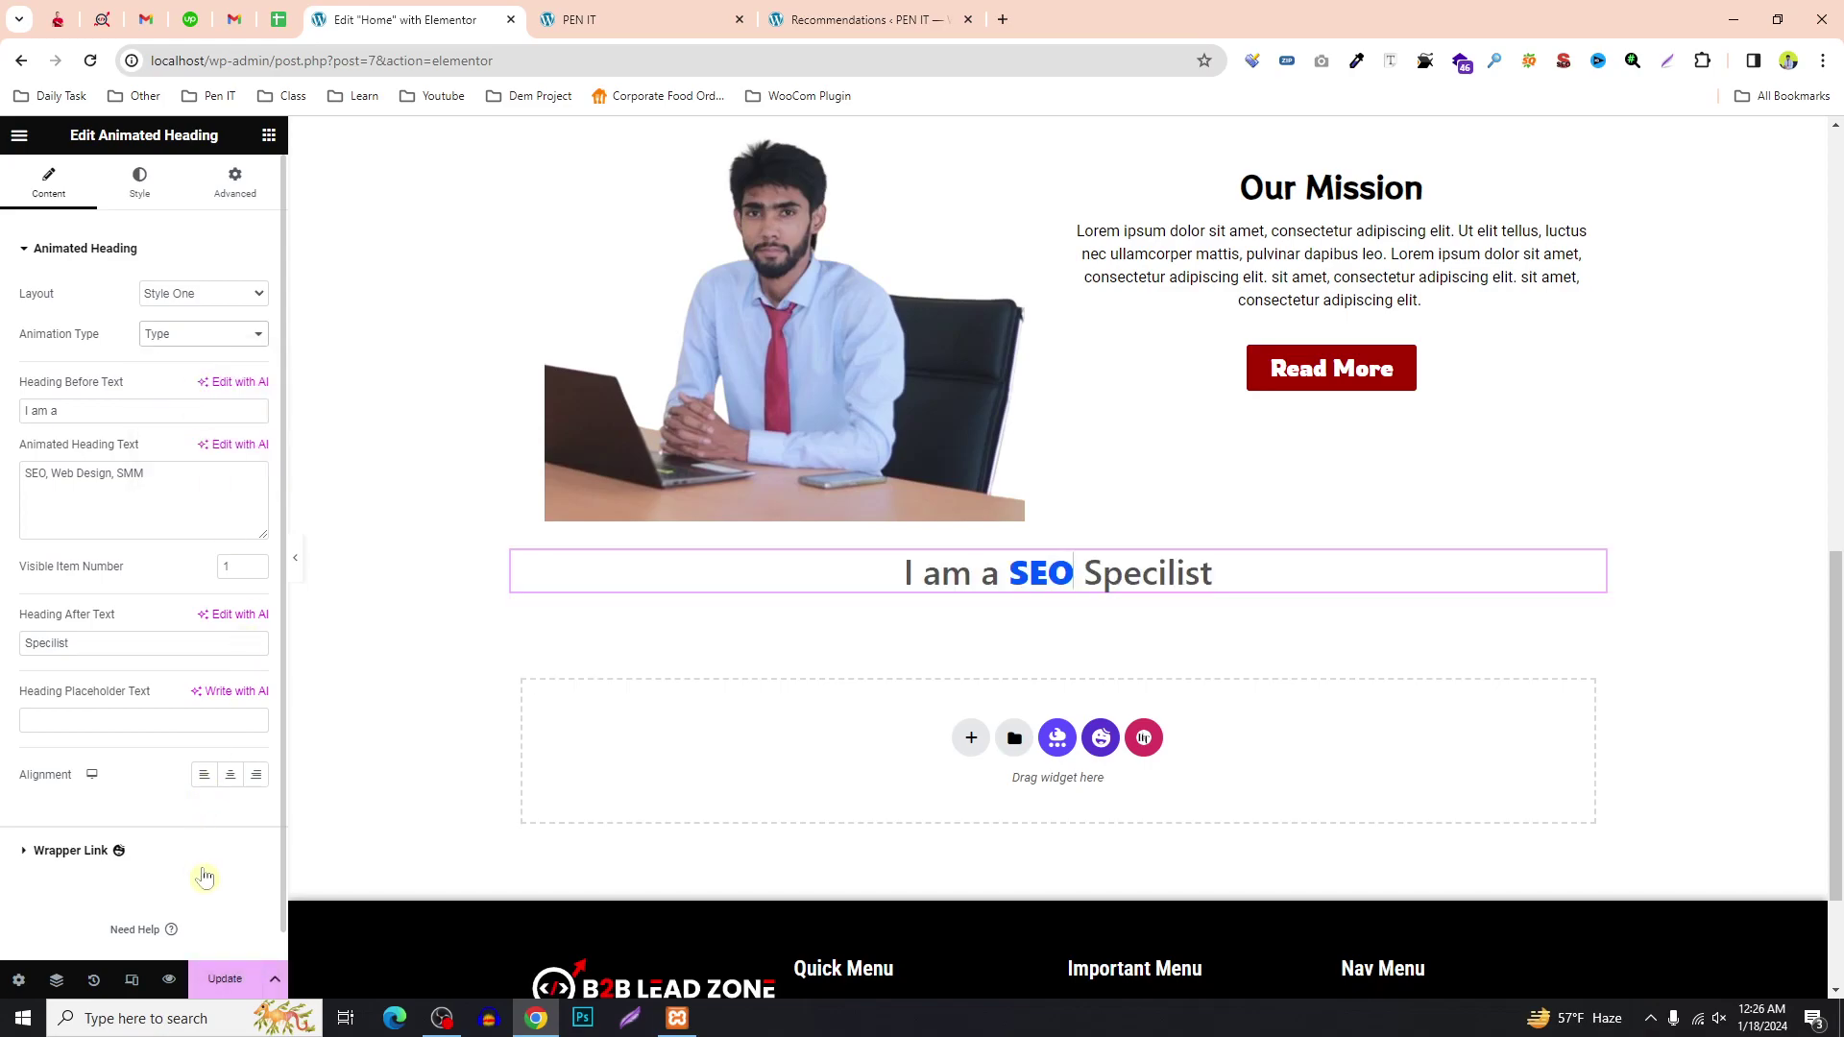
{"action": "left_click", "coordinate": [240, 997]}
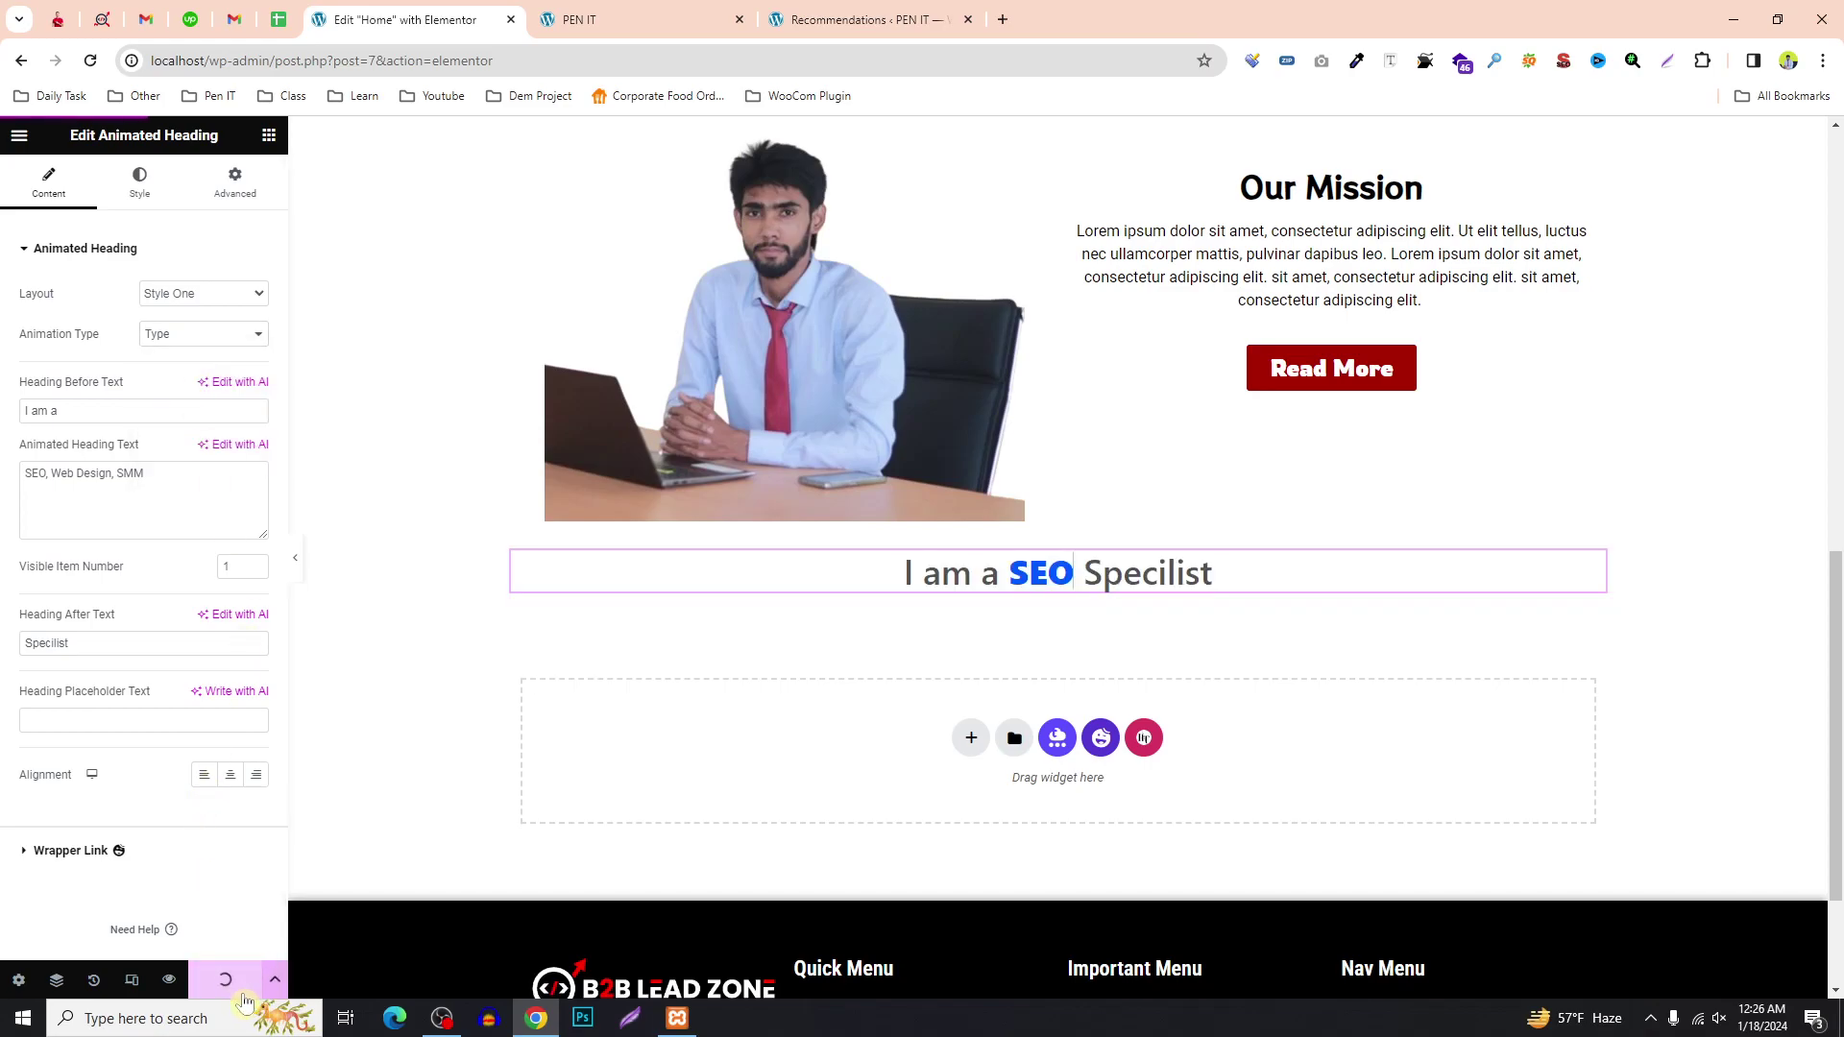
Reload the live PEN IT page and check the heading's typing animation above the footer.
{"action": "left_click", "coordinate": [615, 12]}
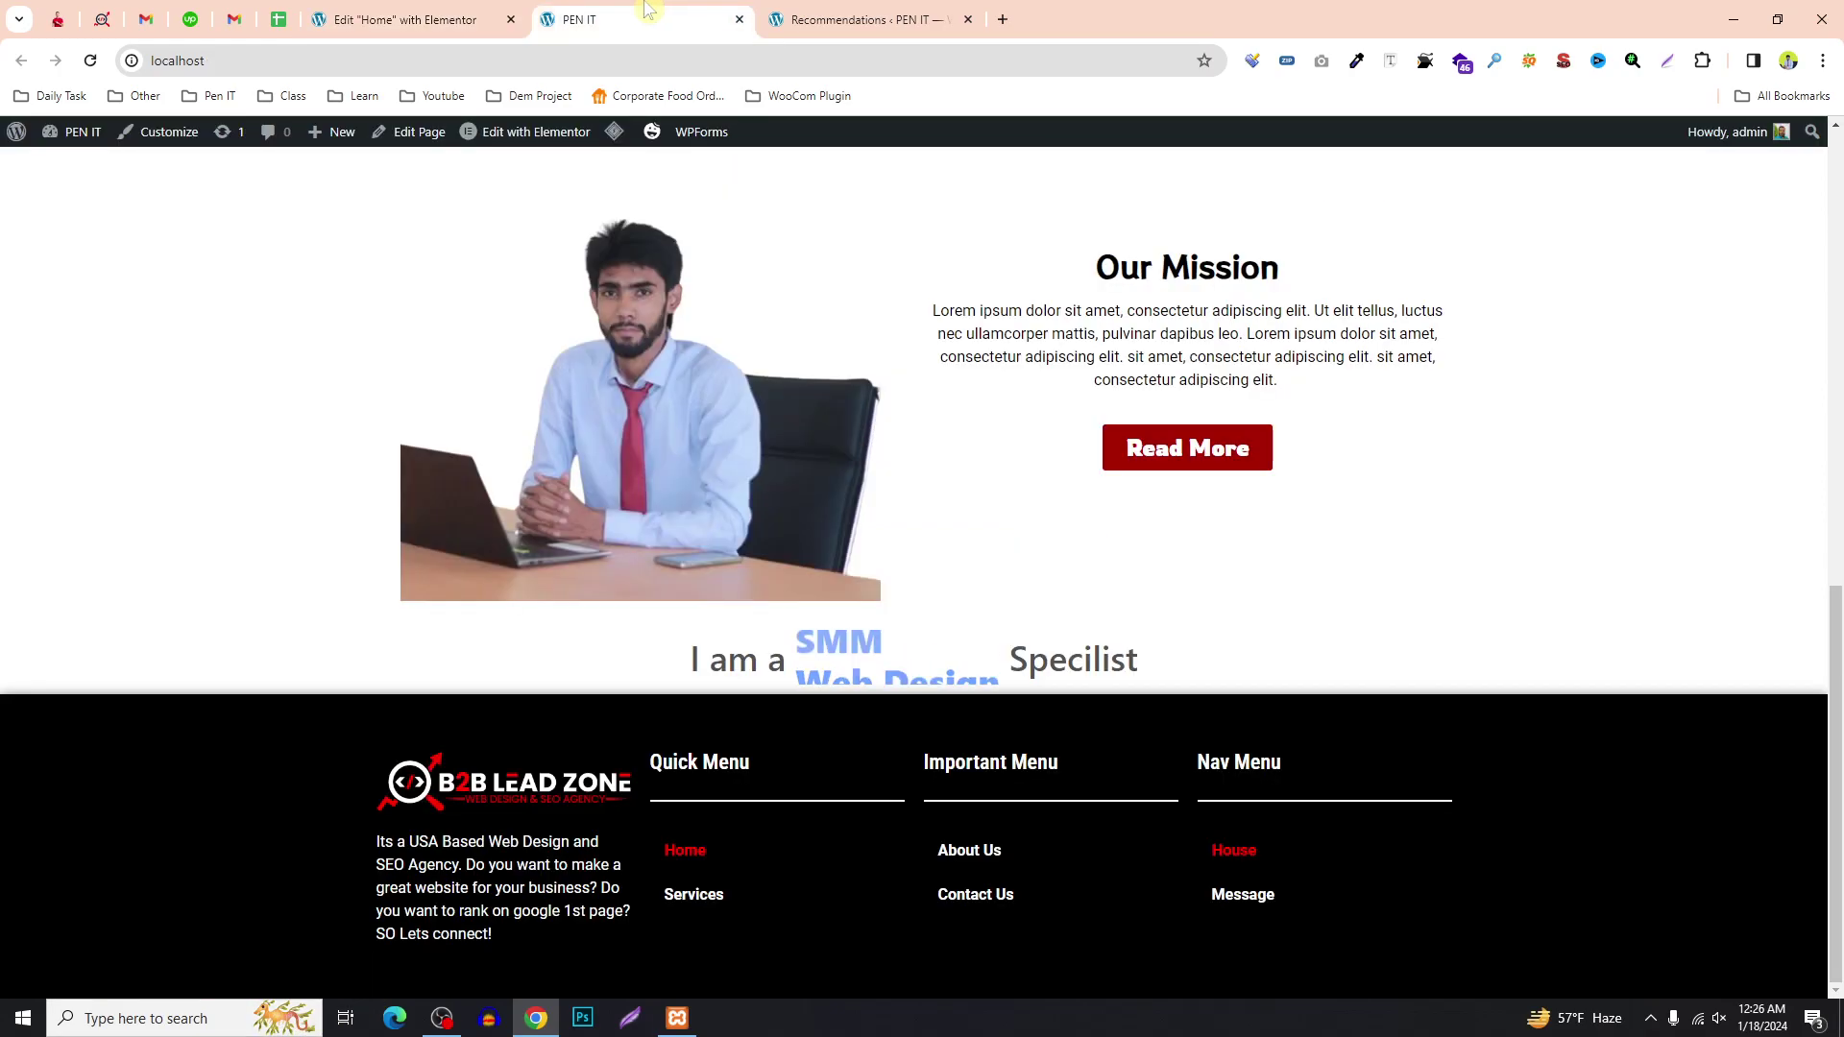
{"action": "right_click", "coordinate": [620, 15]}
{"action": "left_click", "coordinate": [692, 145]}
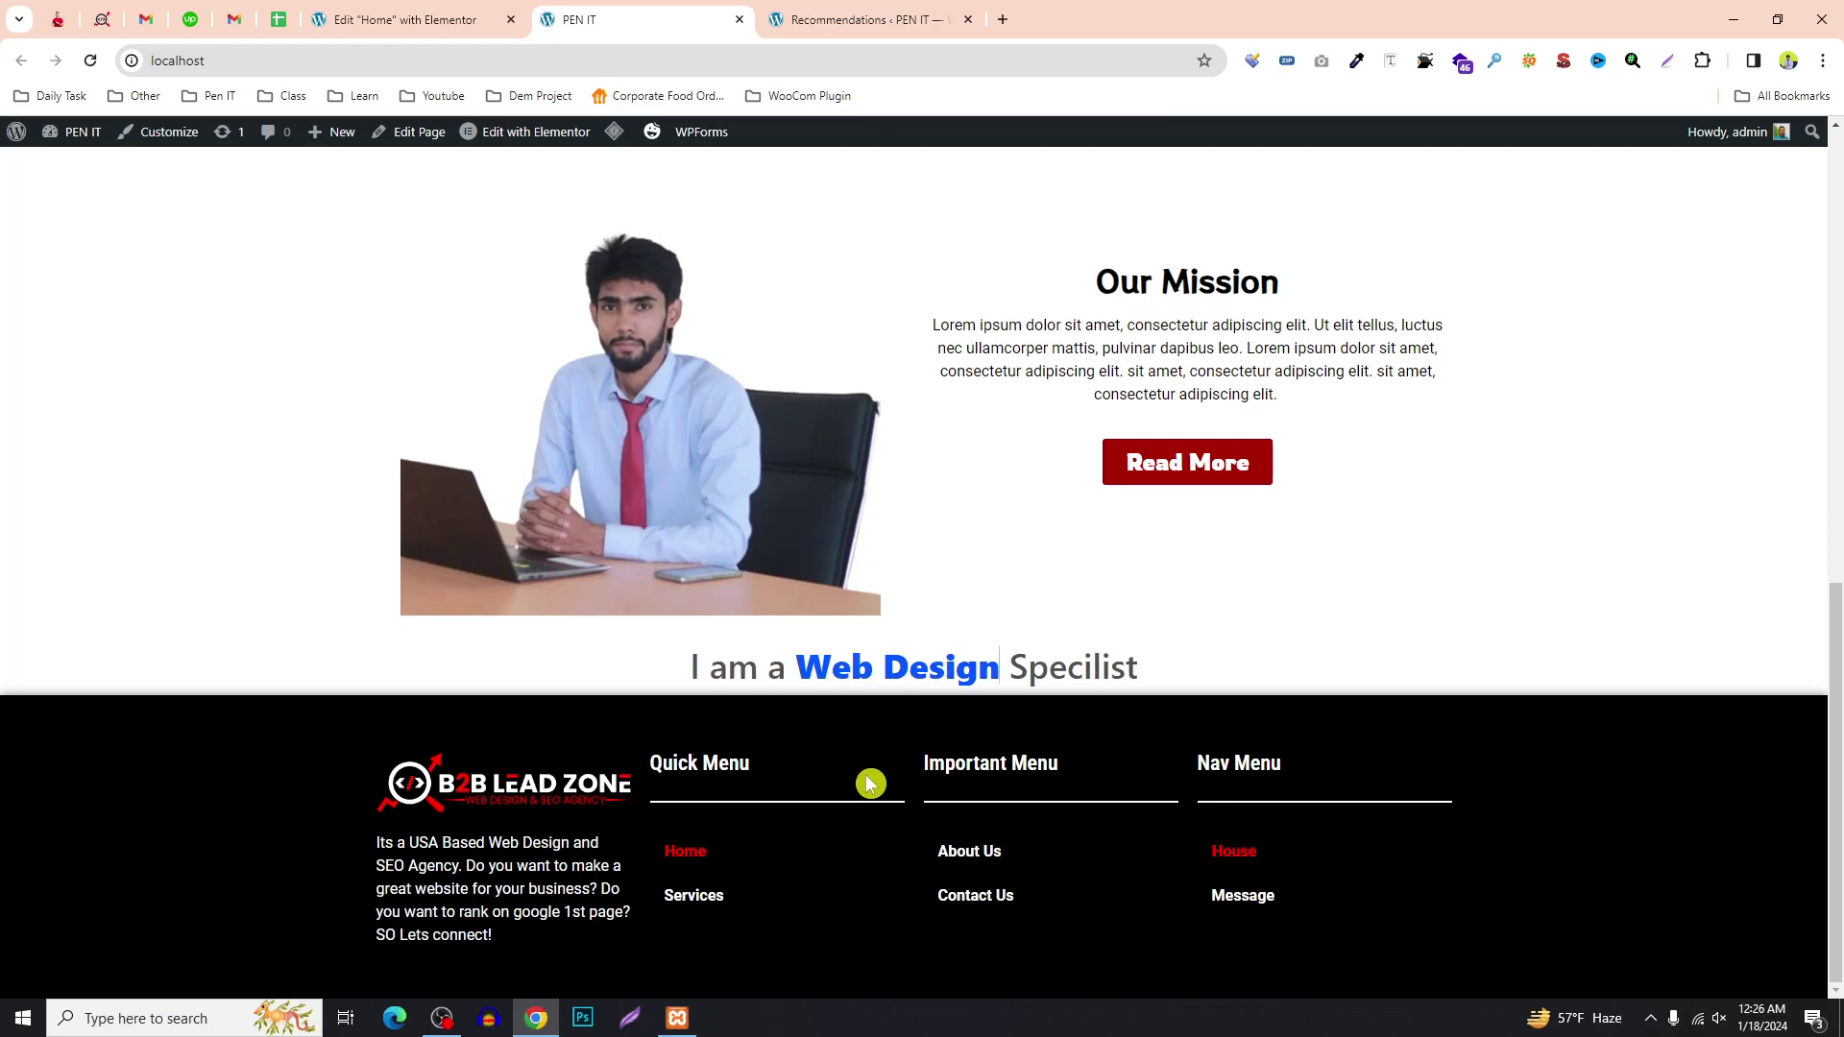
{"action": "left_click_drag", "start_coordinate": [684, 674], "coordinate": [1120, 663]}
{"action": "left_click", "coordinate": [550, 388]}
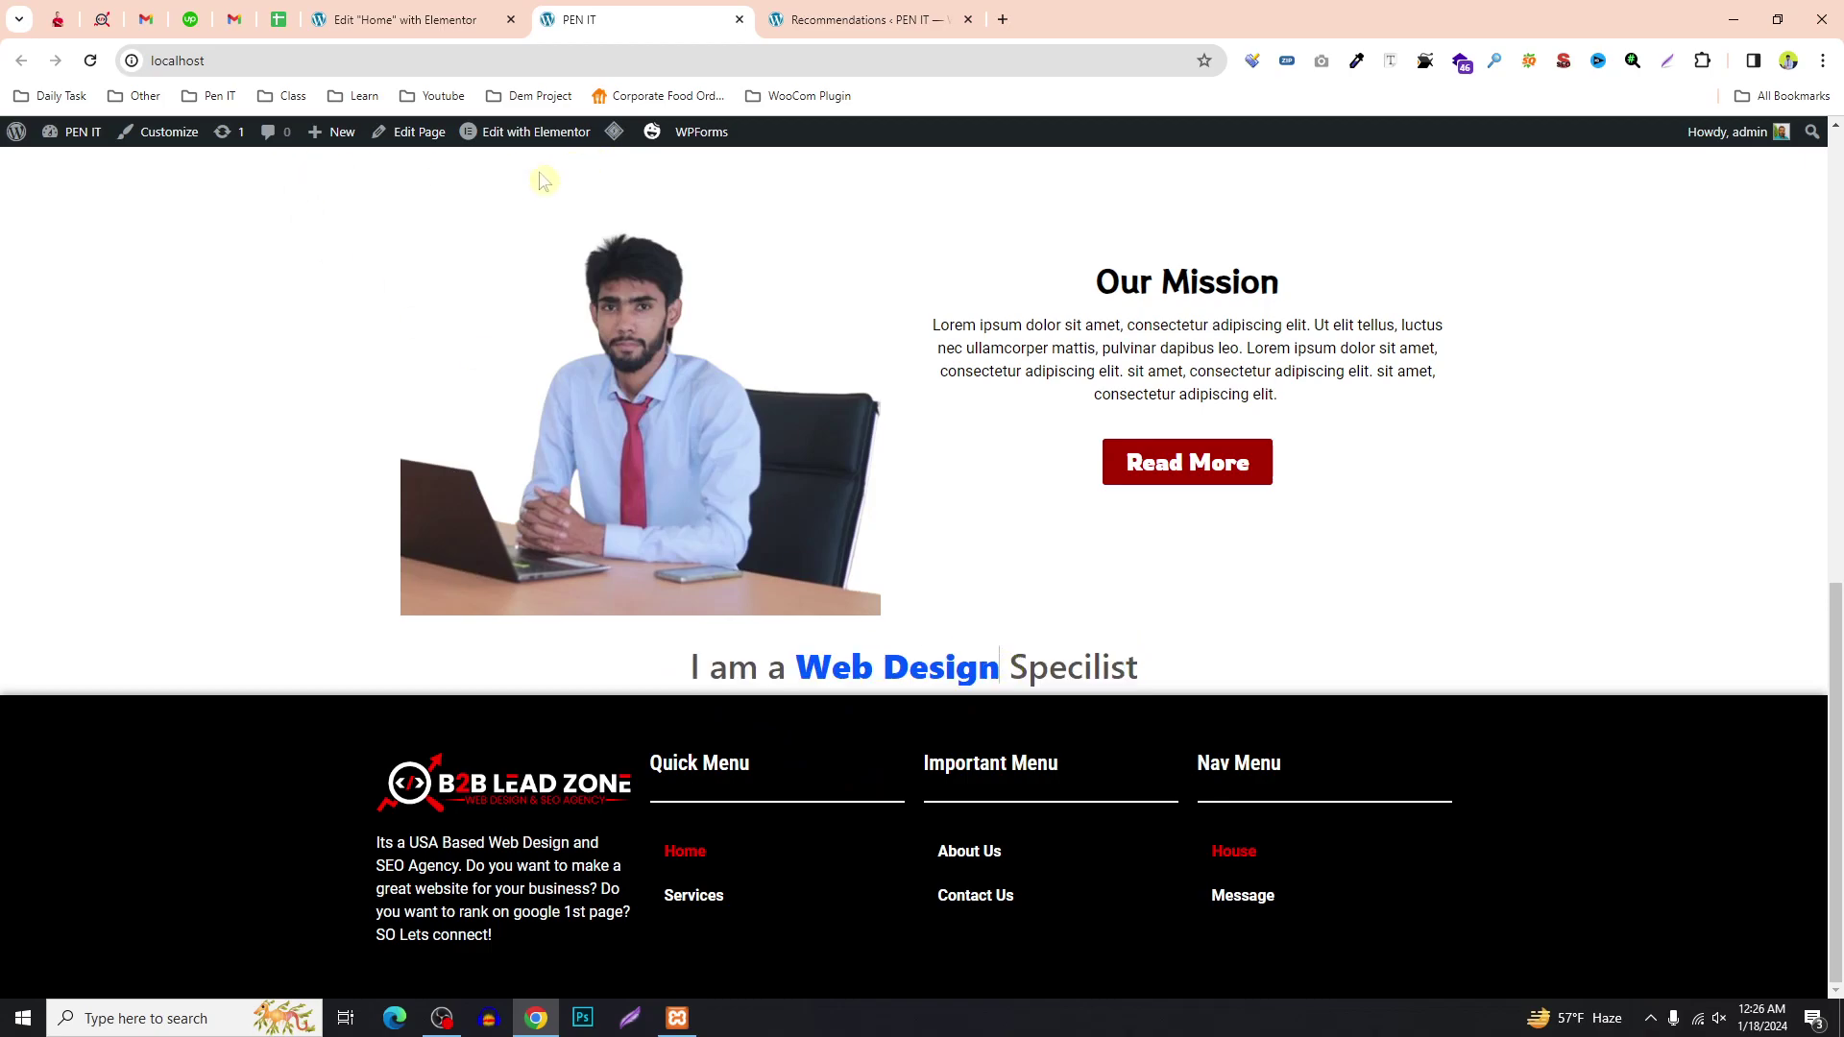
Return to the Elementor editor and look through the widget categories, expanding Basic and Pro to compare them with HTMega Addons.
{"action": "left_click", "coordinate": [527, 131]}
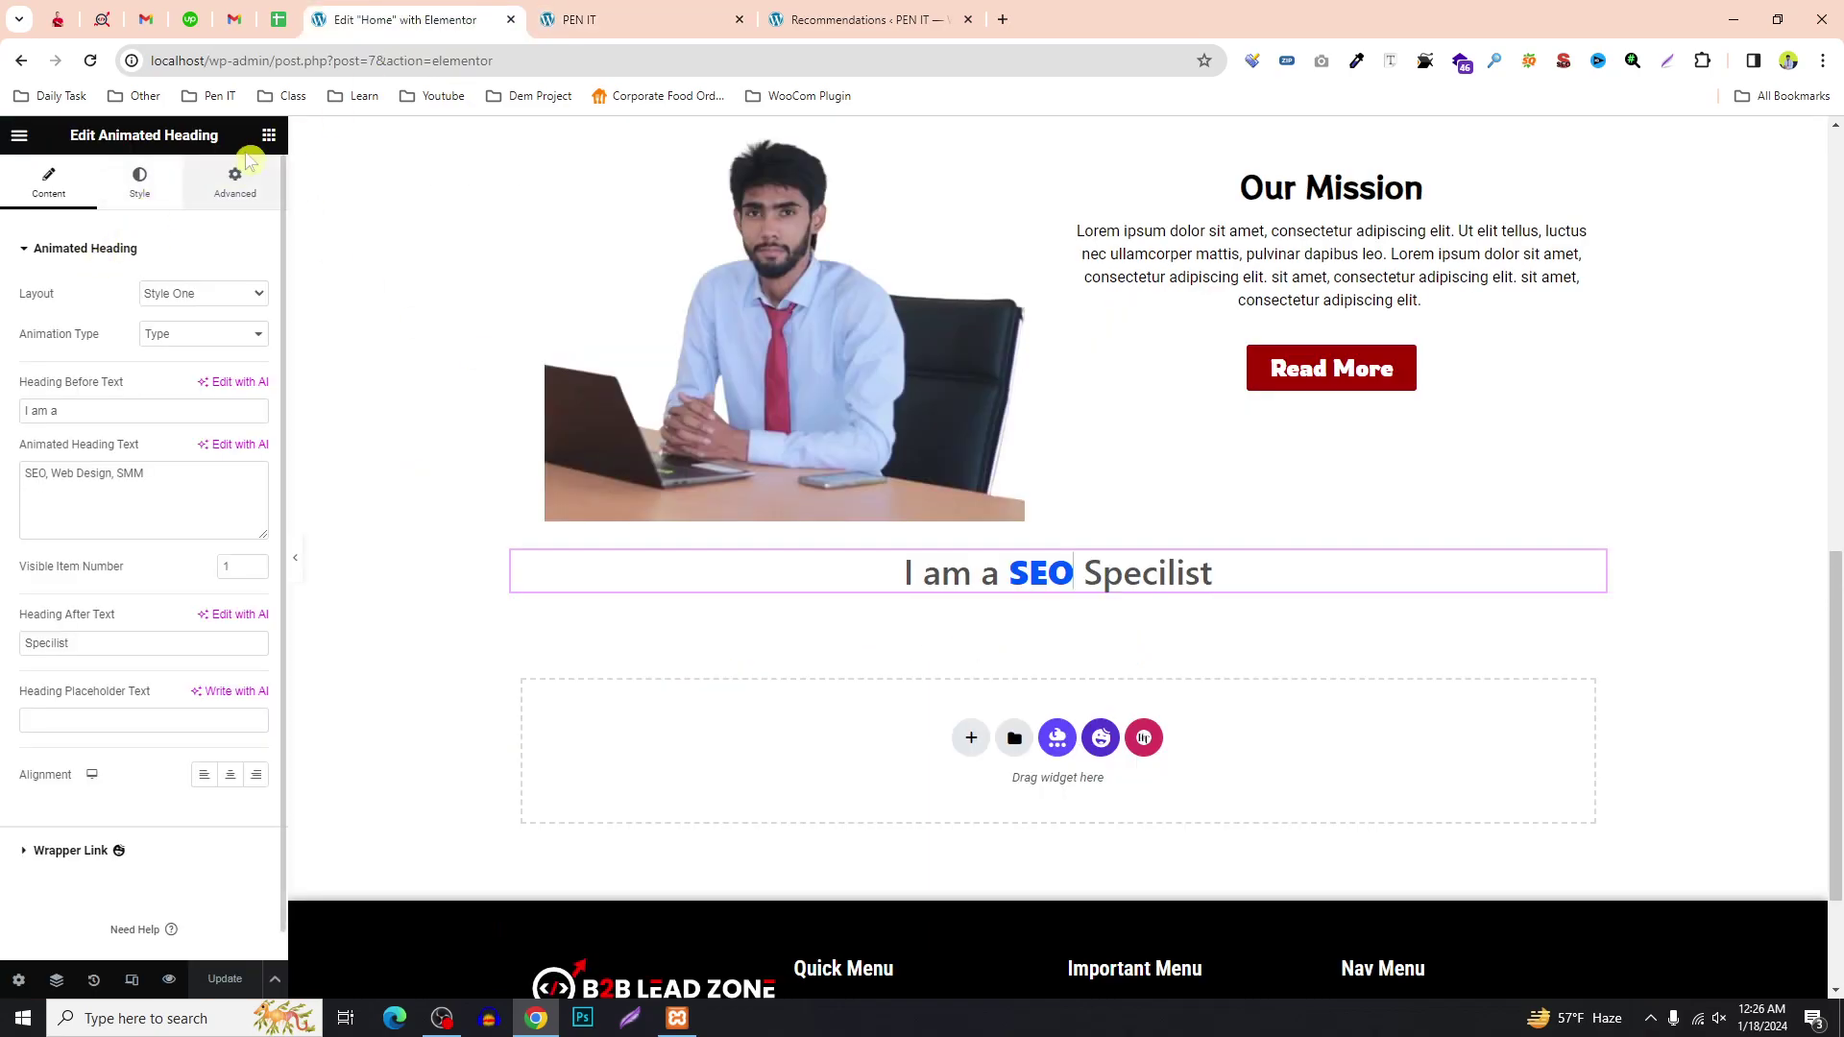
{"action": "left_click", "coordinate": [40, 278]}
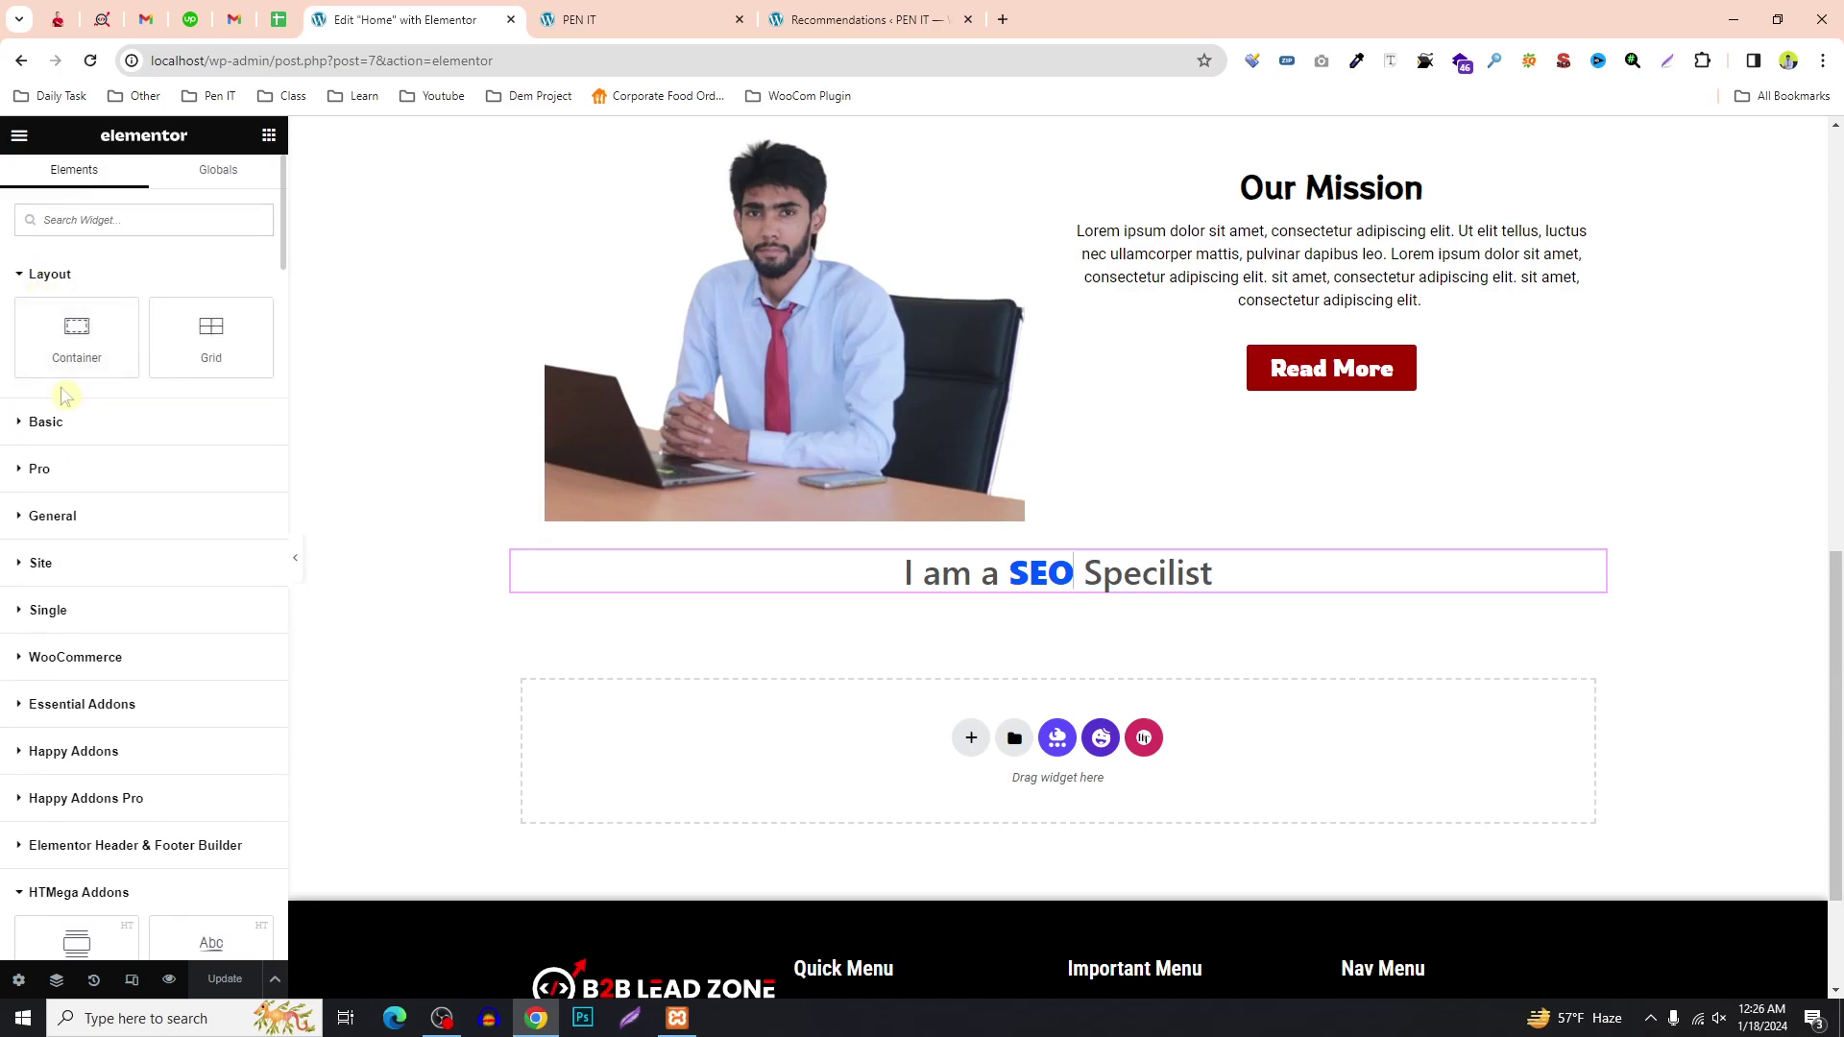
{"action": "left_click", "coordinate": [61, 429]}
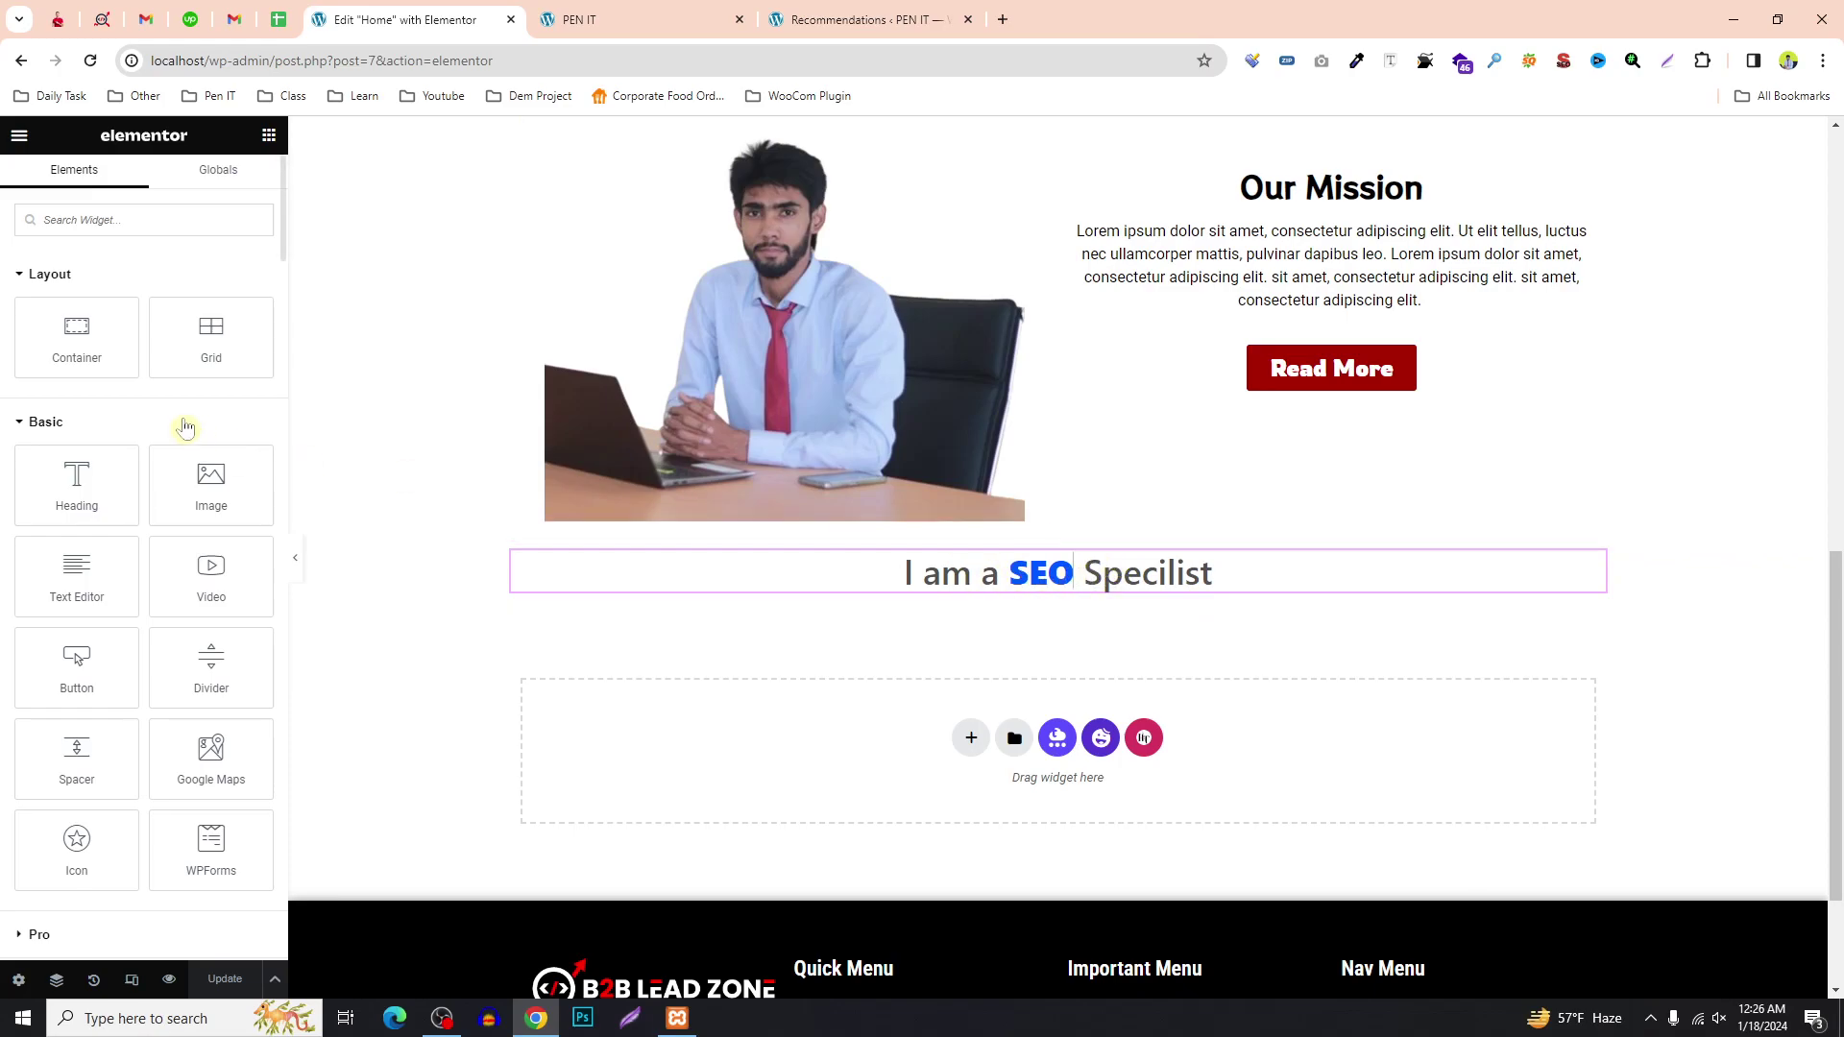
{"action": "scroll", "coordinate": [201, 538], "scroll_direction": "down", "scroll_amount": 8}
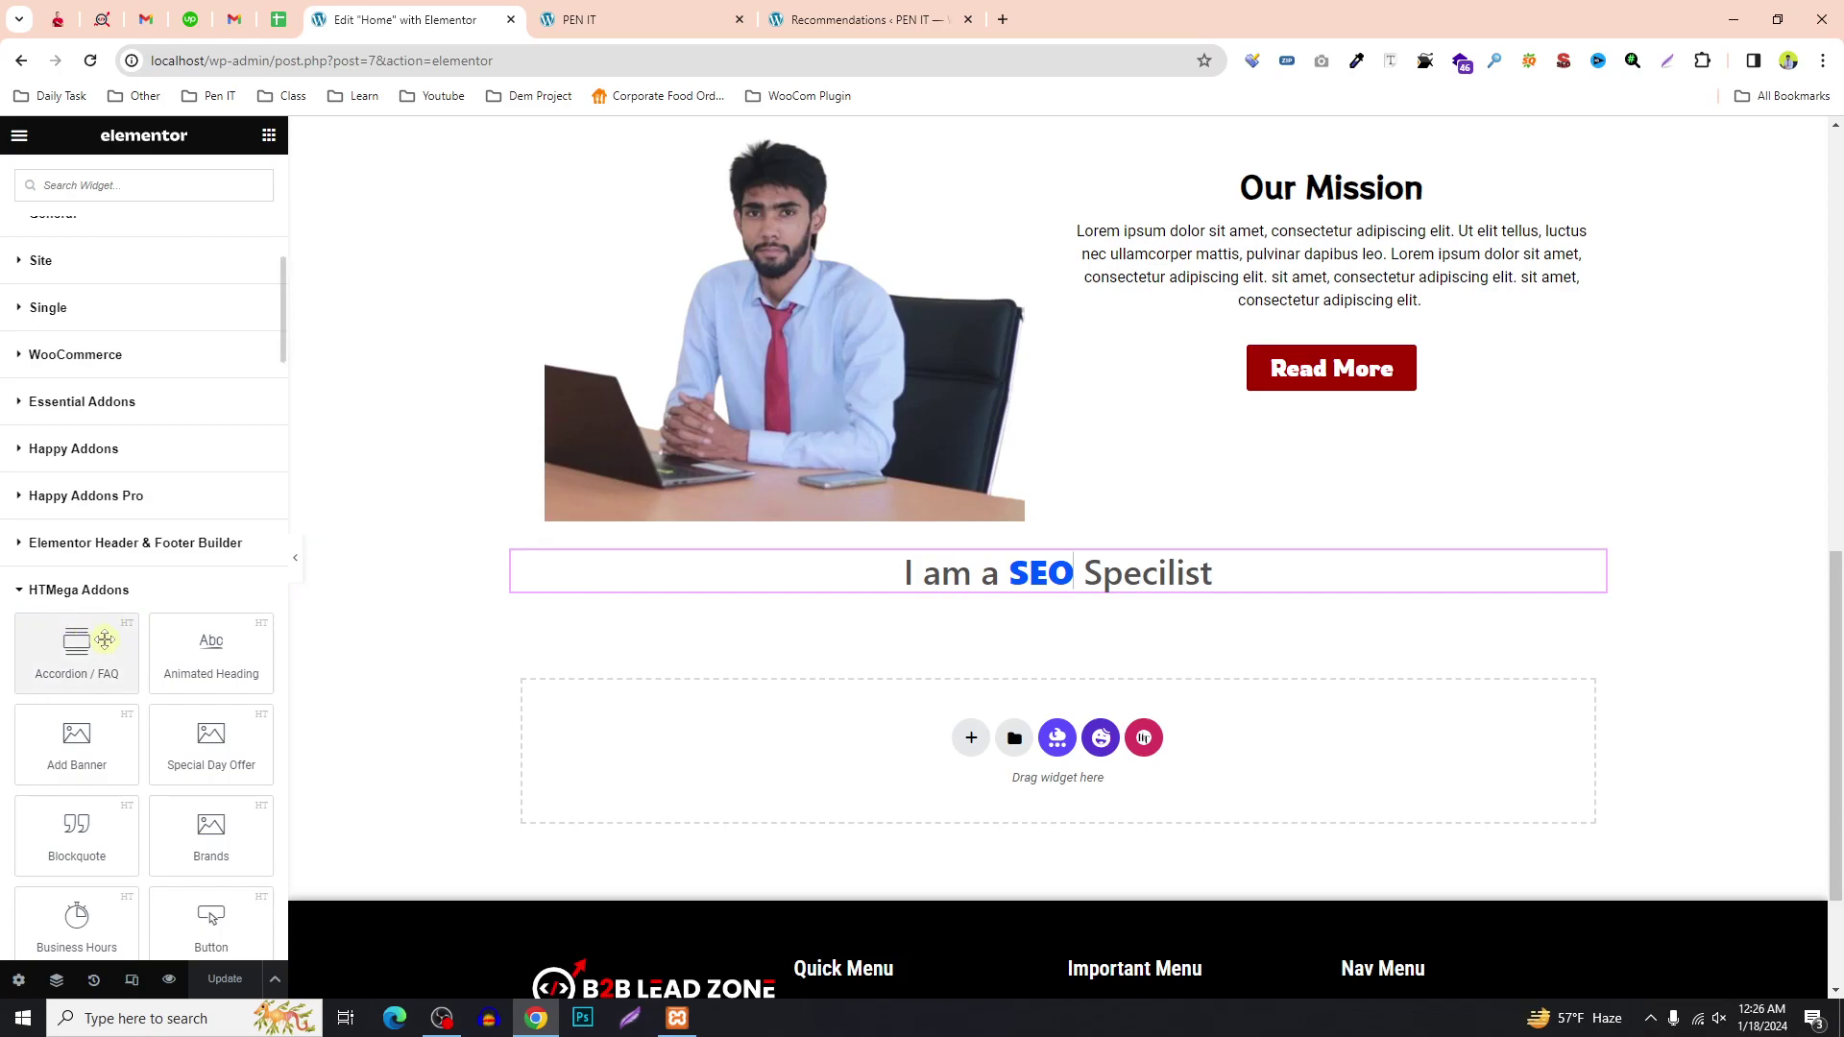
{"action": "scroll", "coordinate": [87, 730], "scroll_direction": "down", "scroll_amount": 2}
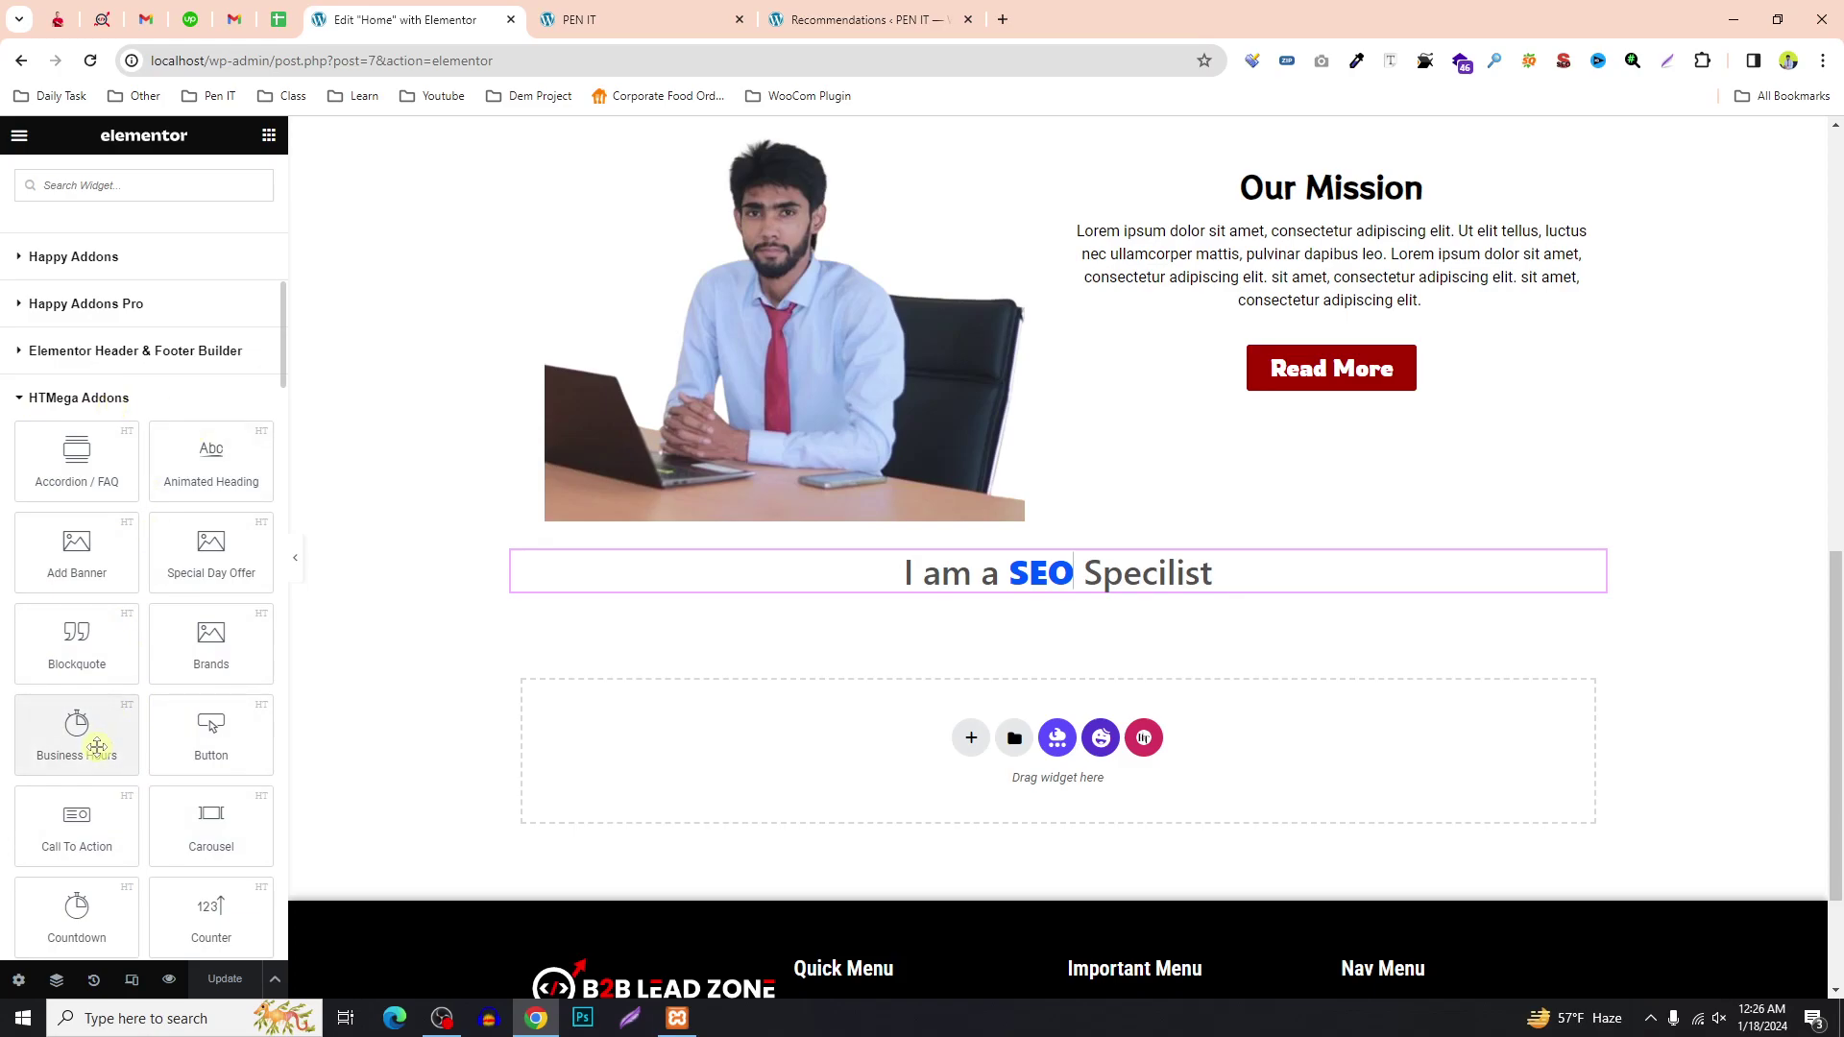
{"action": "scroll", "coordinate": [128, 399], "scroll_direction": "up", "scroll_amount": 3}
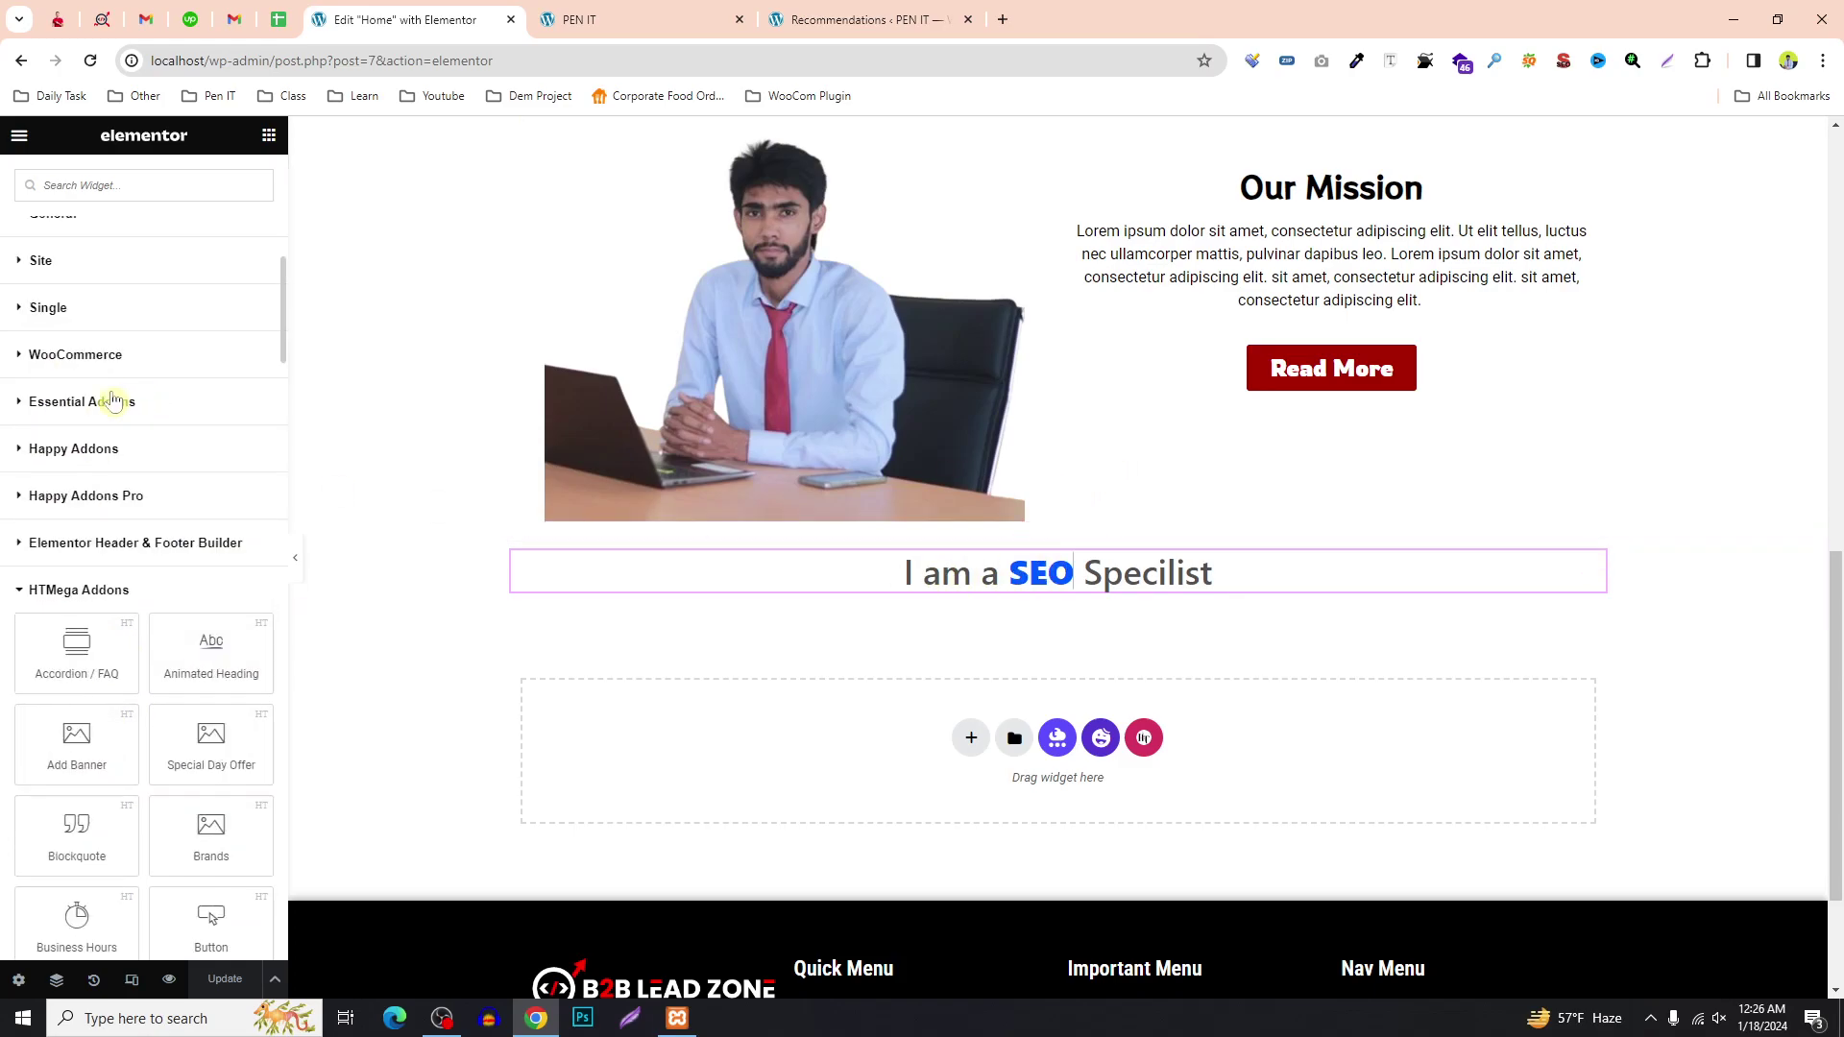
{"action": "scroll", "coordinate": [76, 467], "scroll_direction": "up", "scroll_amount": 1}
{"action": "left_click", "coordinate": [16, 358]}
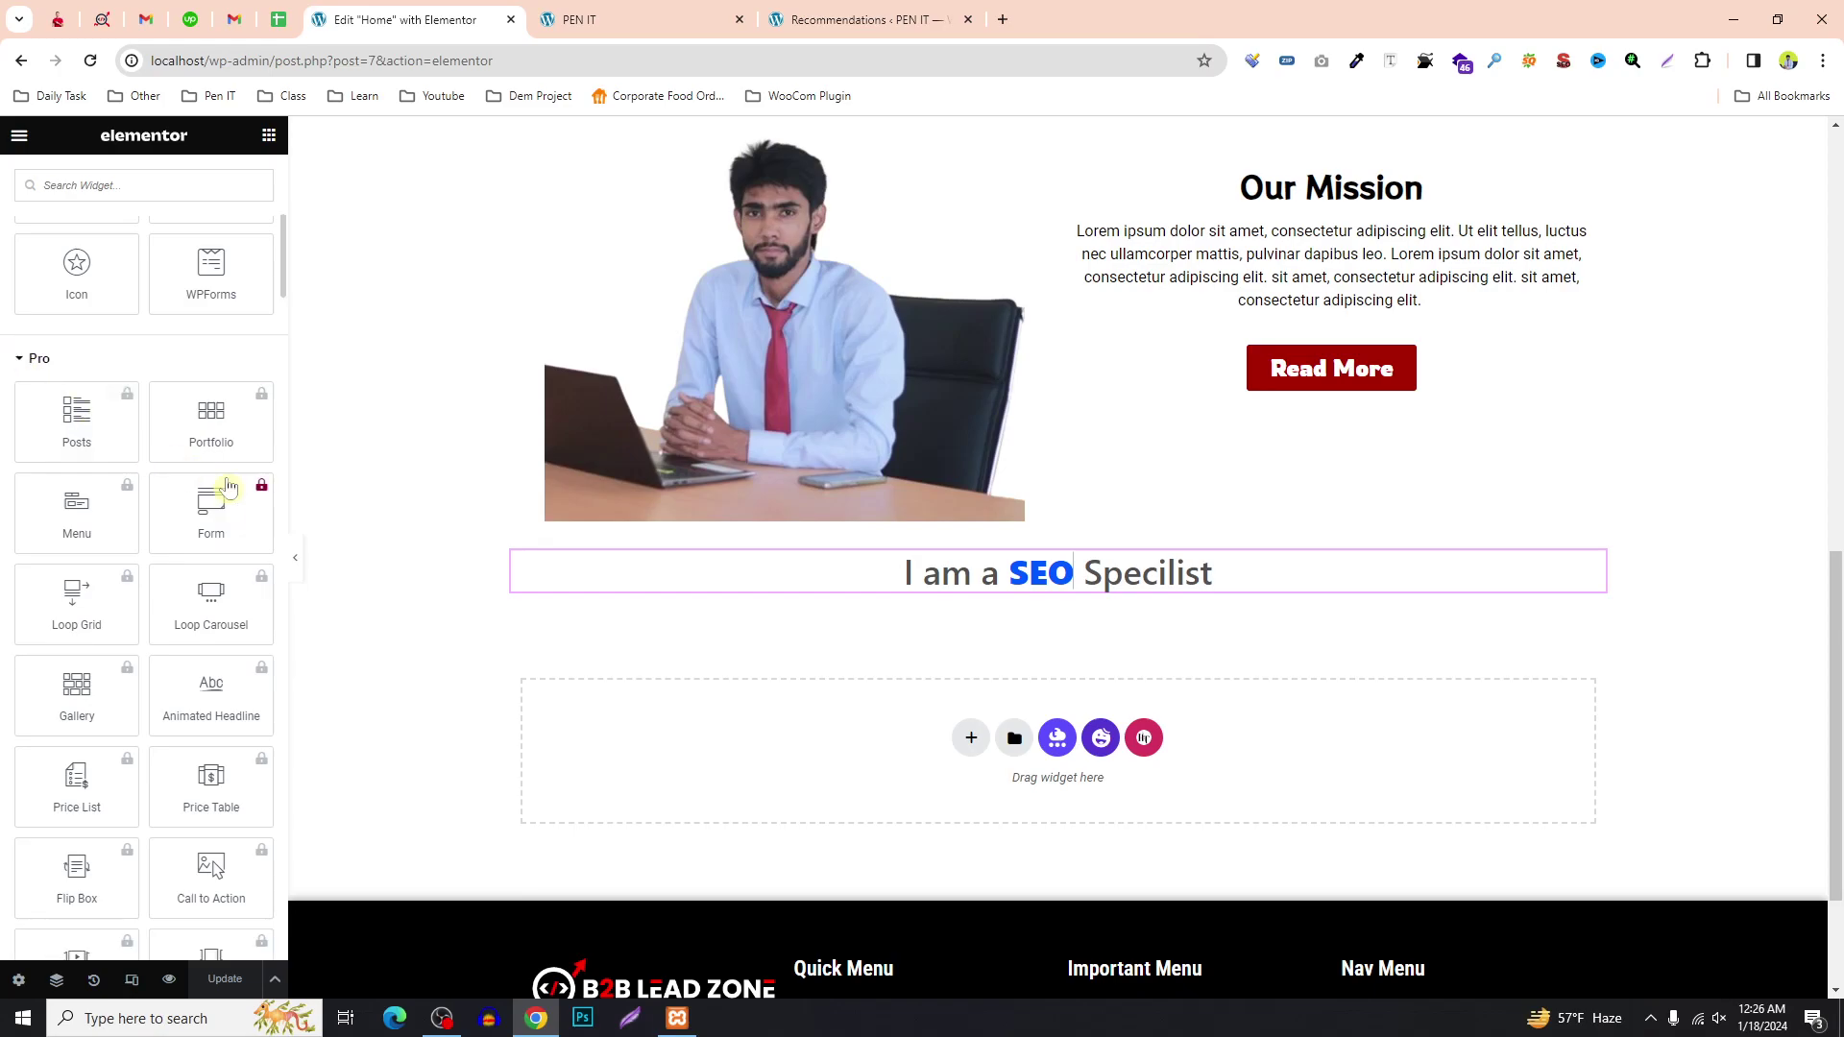
Look through the Pro widgets, collapsing HTMega Addons to view HTMega Pro Addons and expanding it again.
{"action": "scroll", "coordinate": [216, 582], "scroll_direction": "down", "scroll_amount": 1}
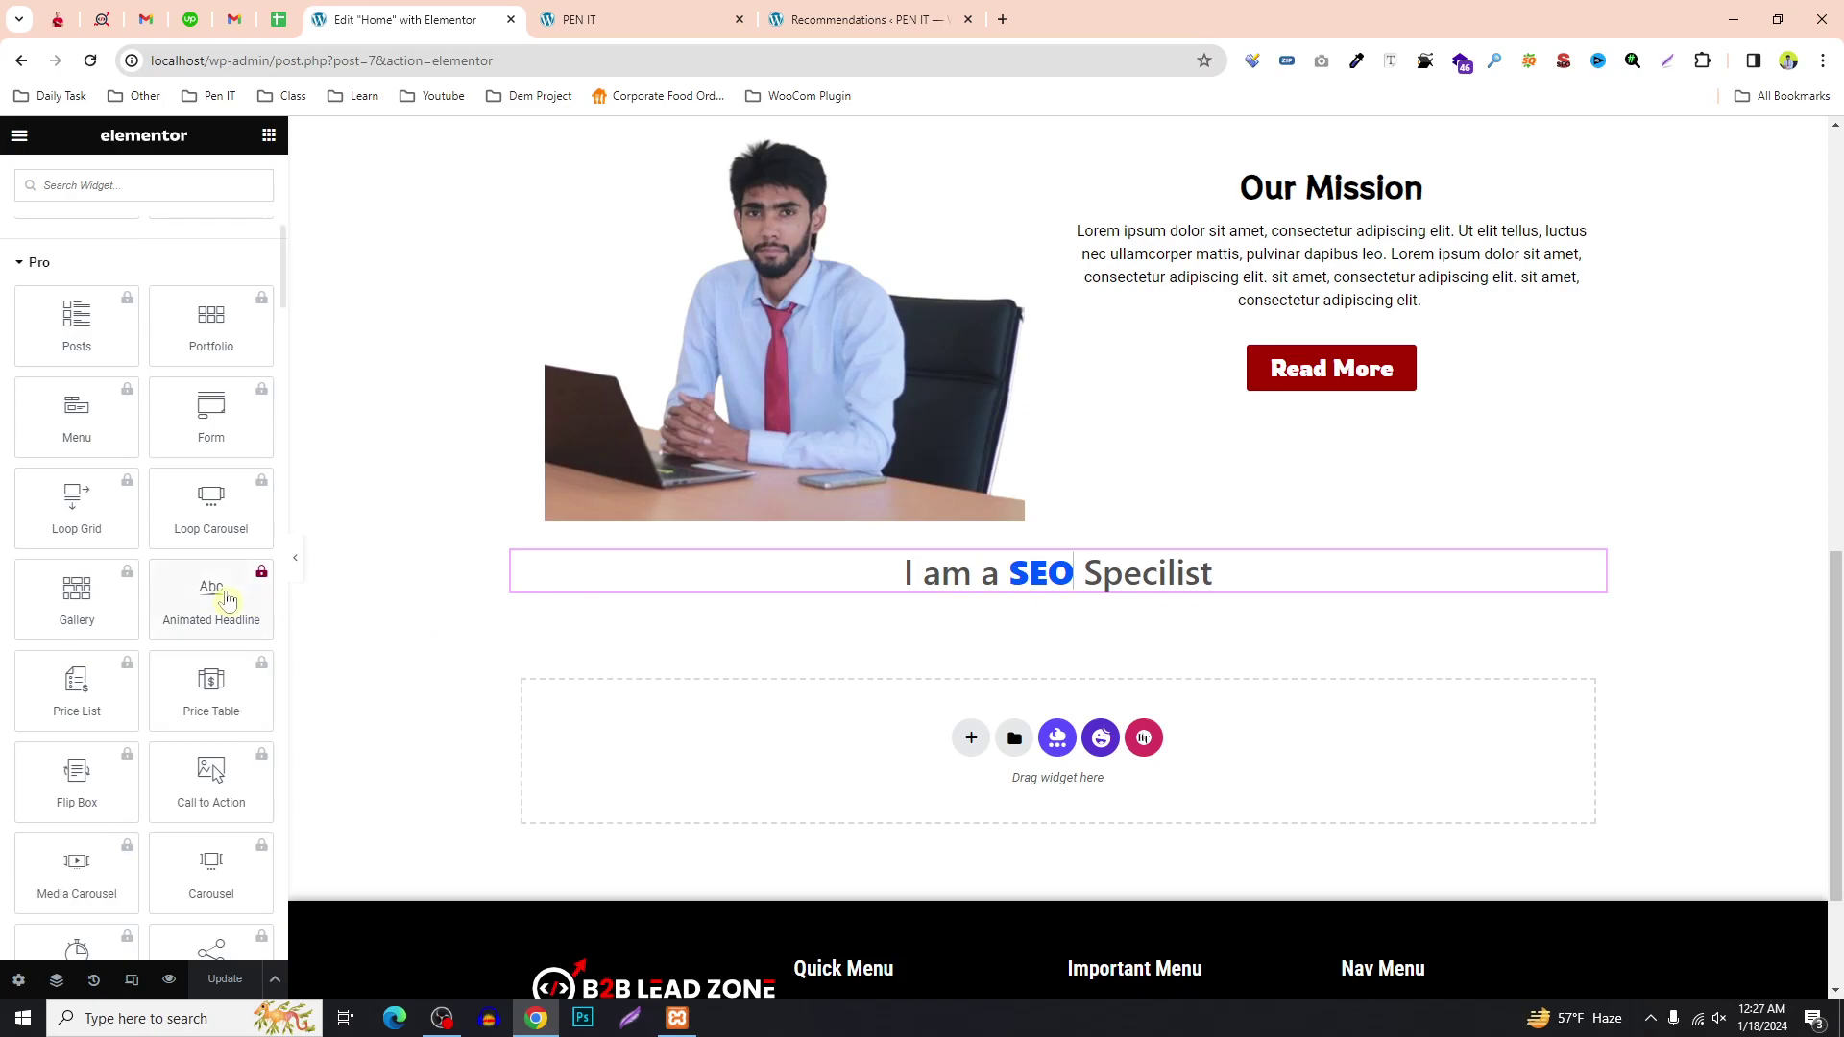
{"action": "scroll", "coordinate": [212, 596], "scroll_direction": "down", "scroll_amount": 15}
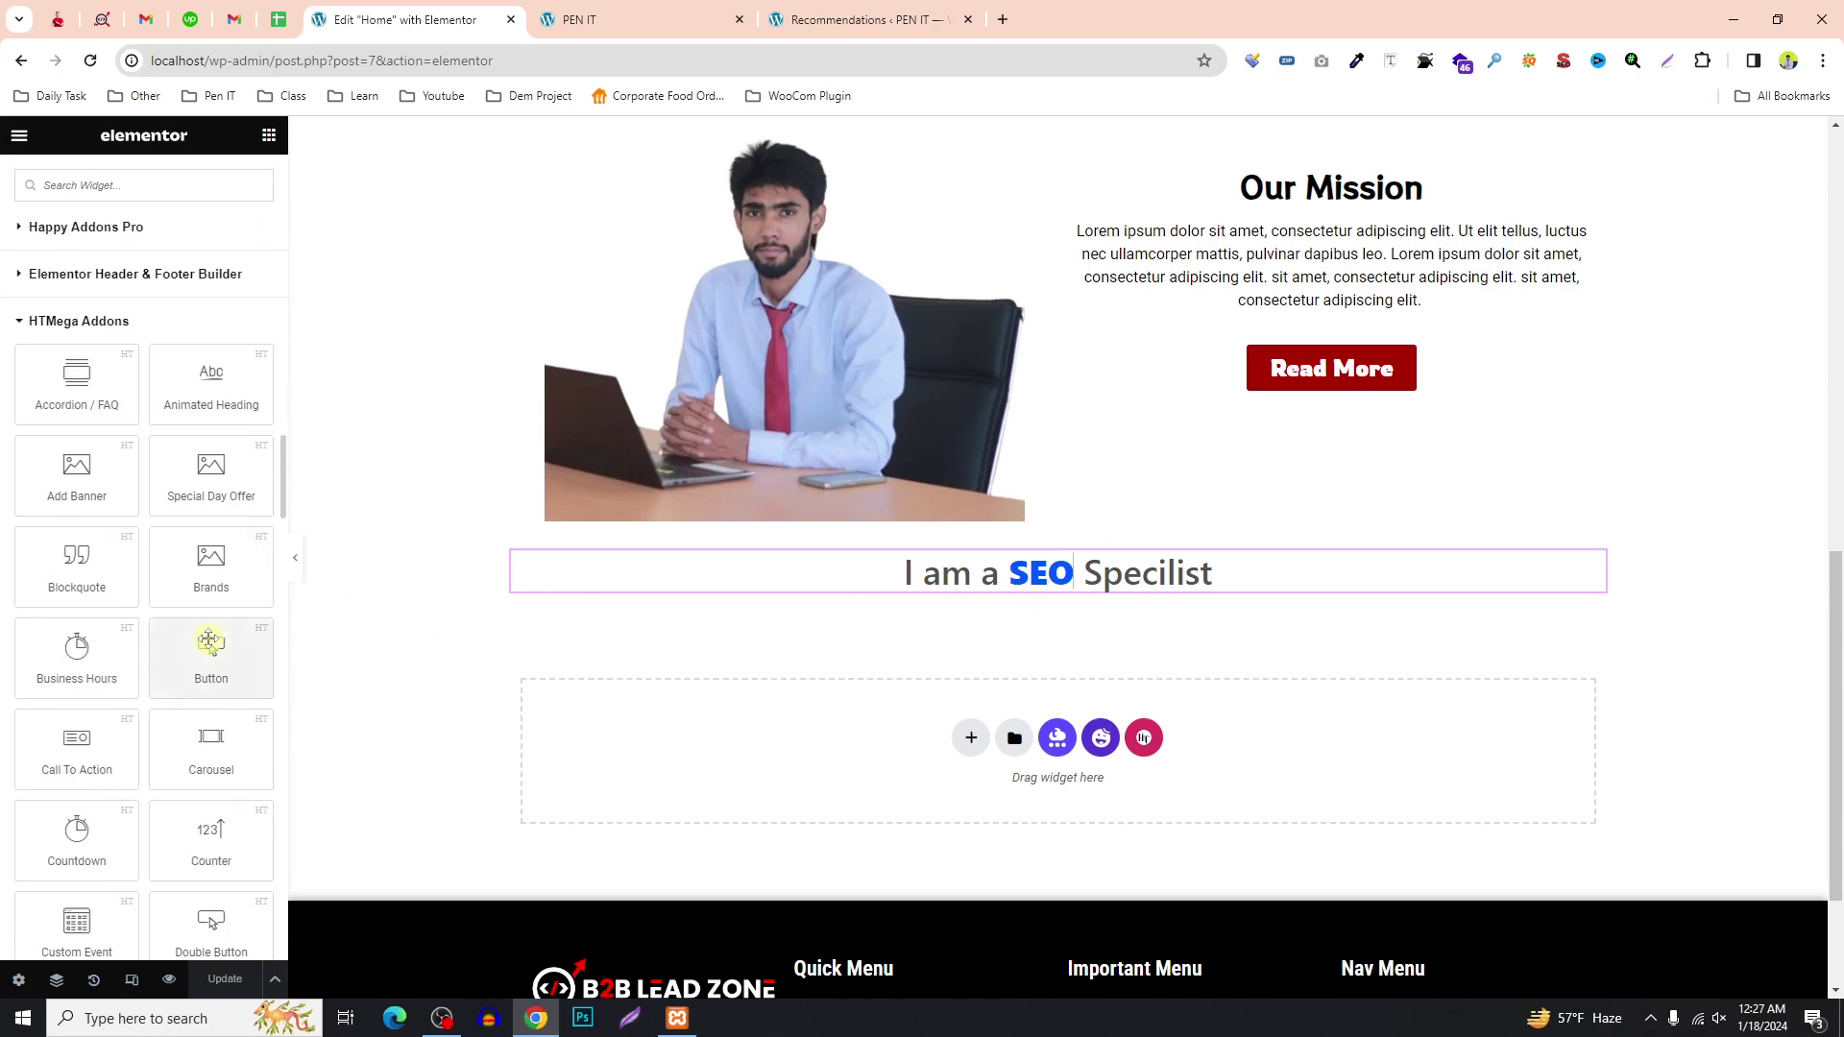
{"action": "left_click", "coordinate": [127, 323]}
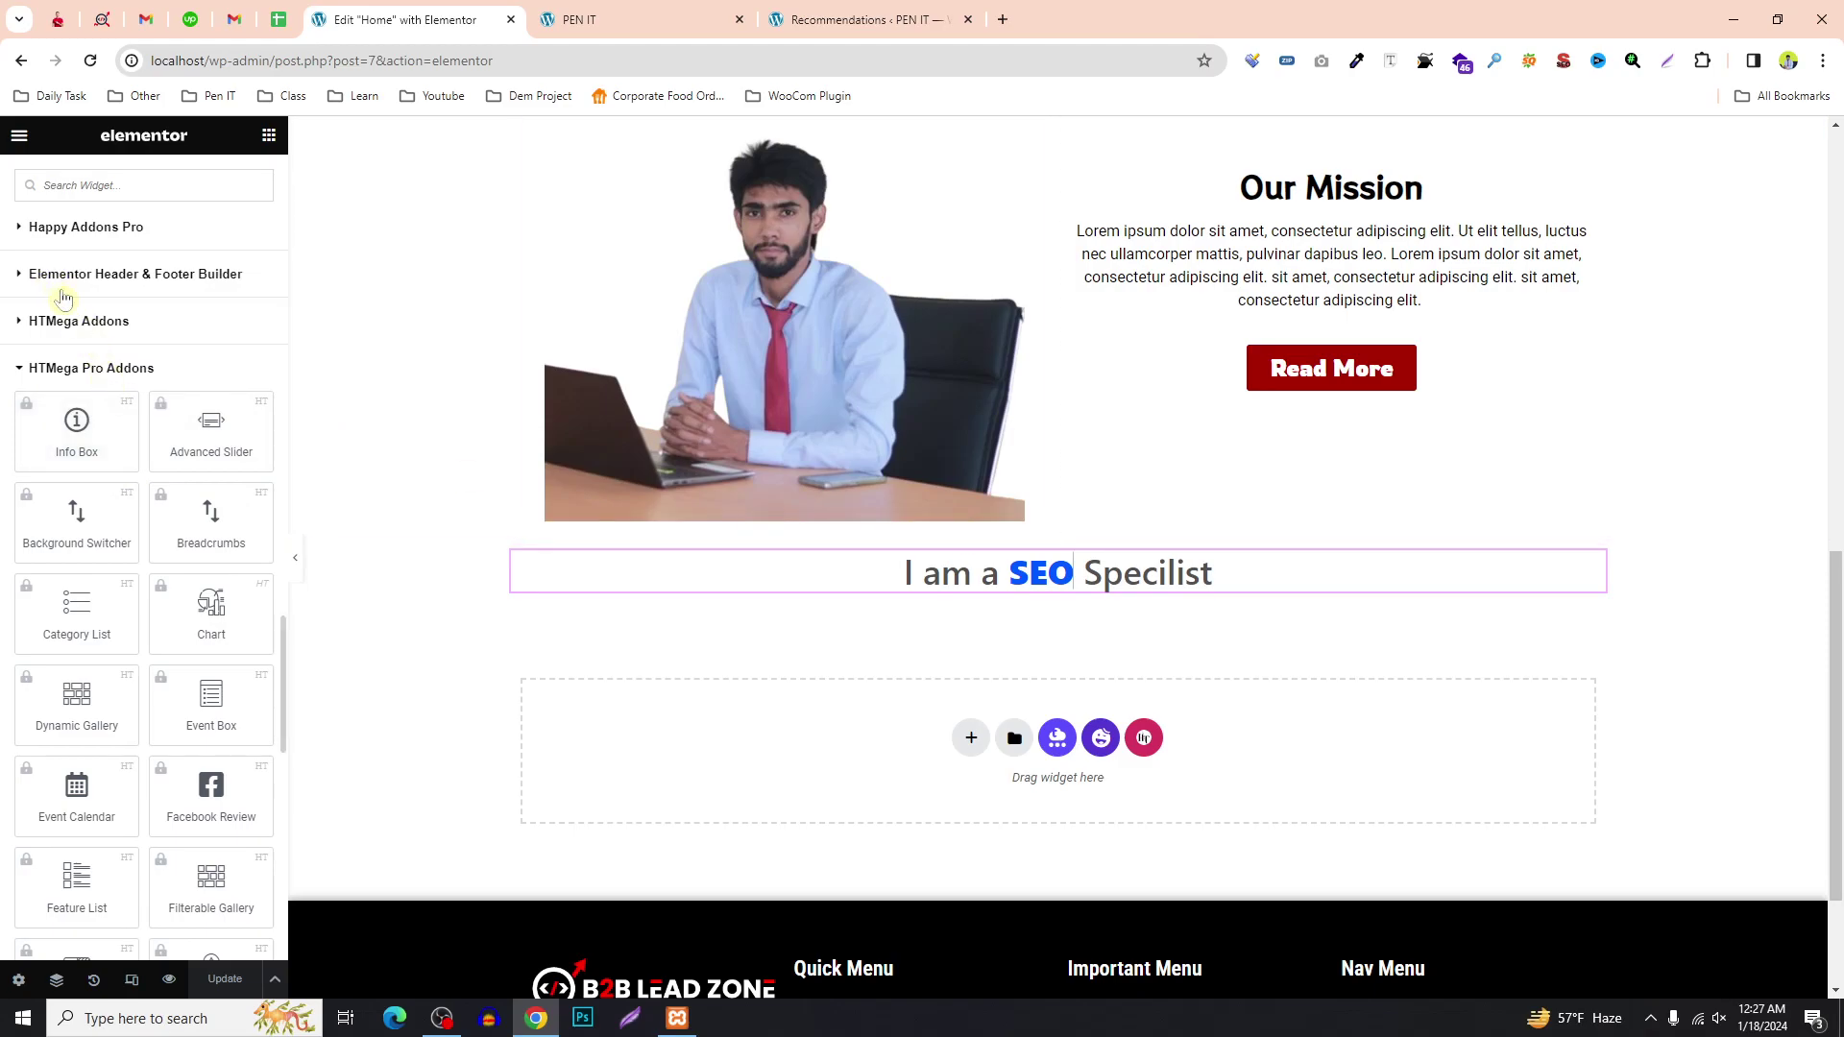
{"action": "left_click", "coordinate": [53, 323]}
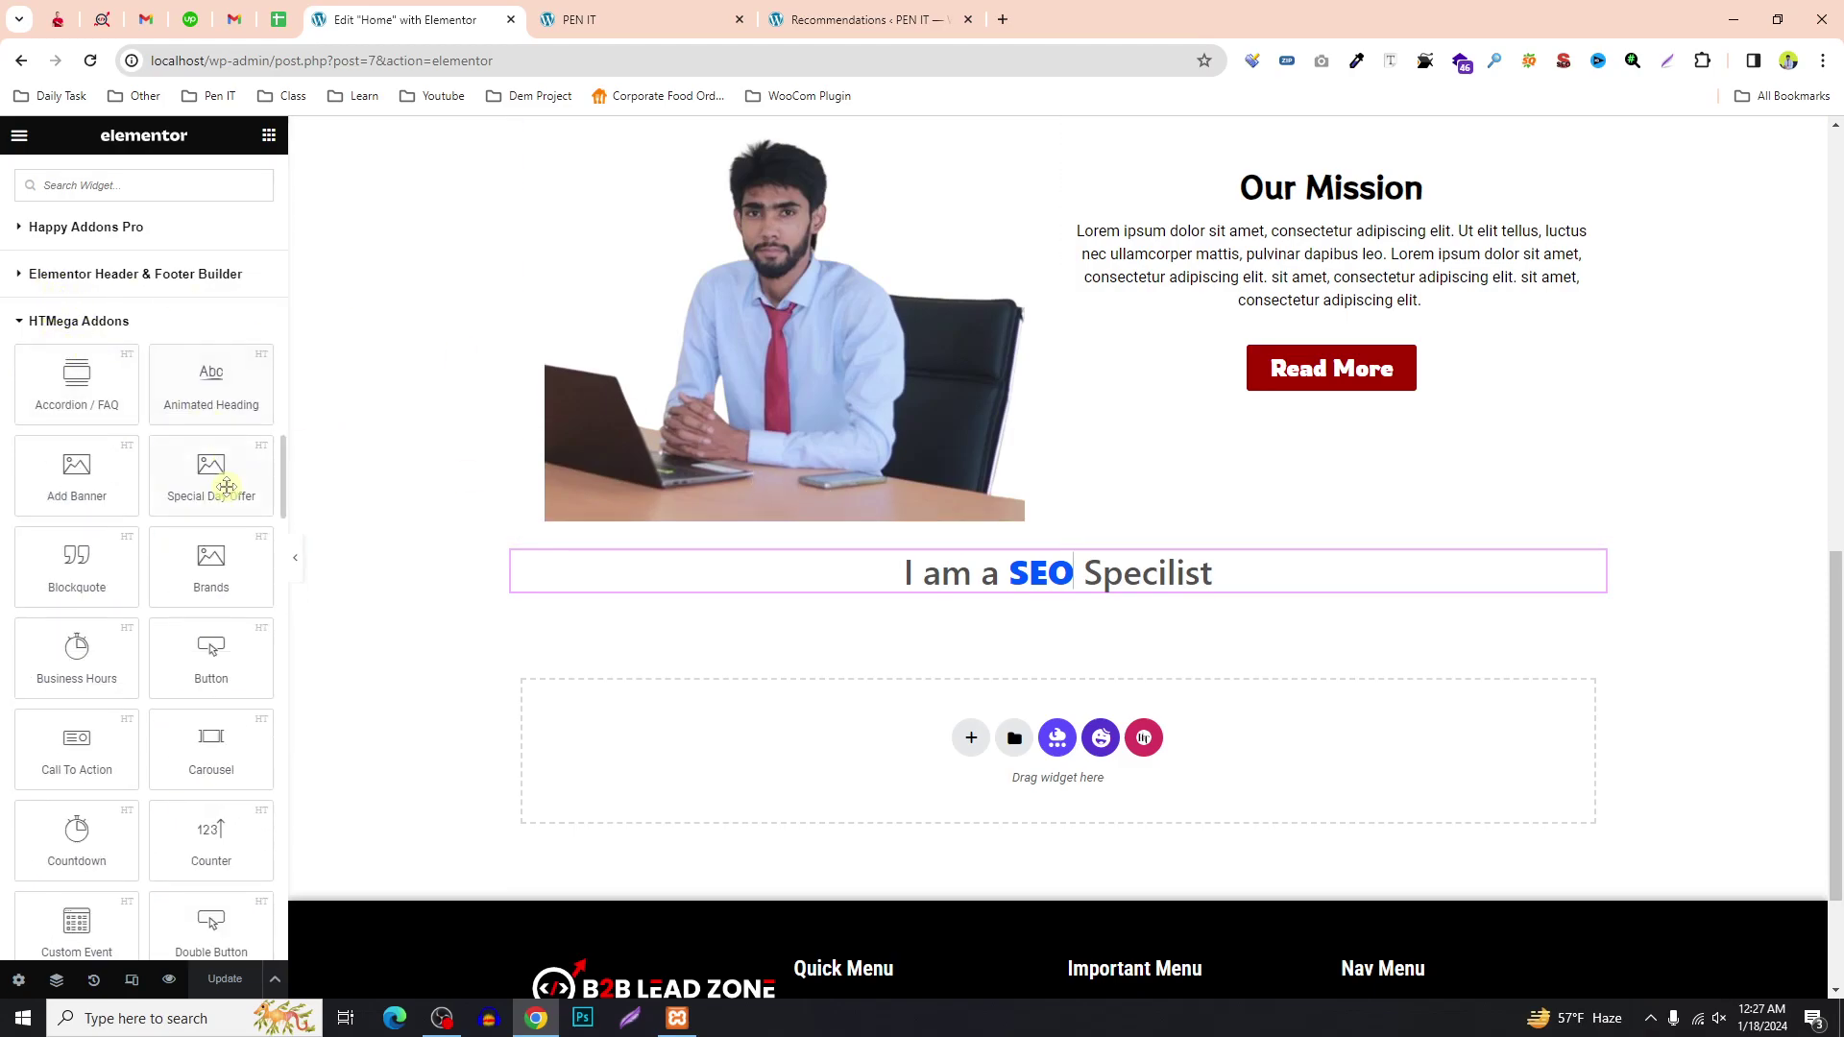
{"action": "scroll", "coordinate": [88, 326], "scroll_direction": "up", "scroll_amount": 1}
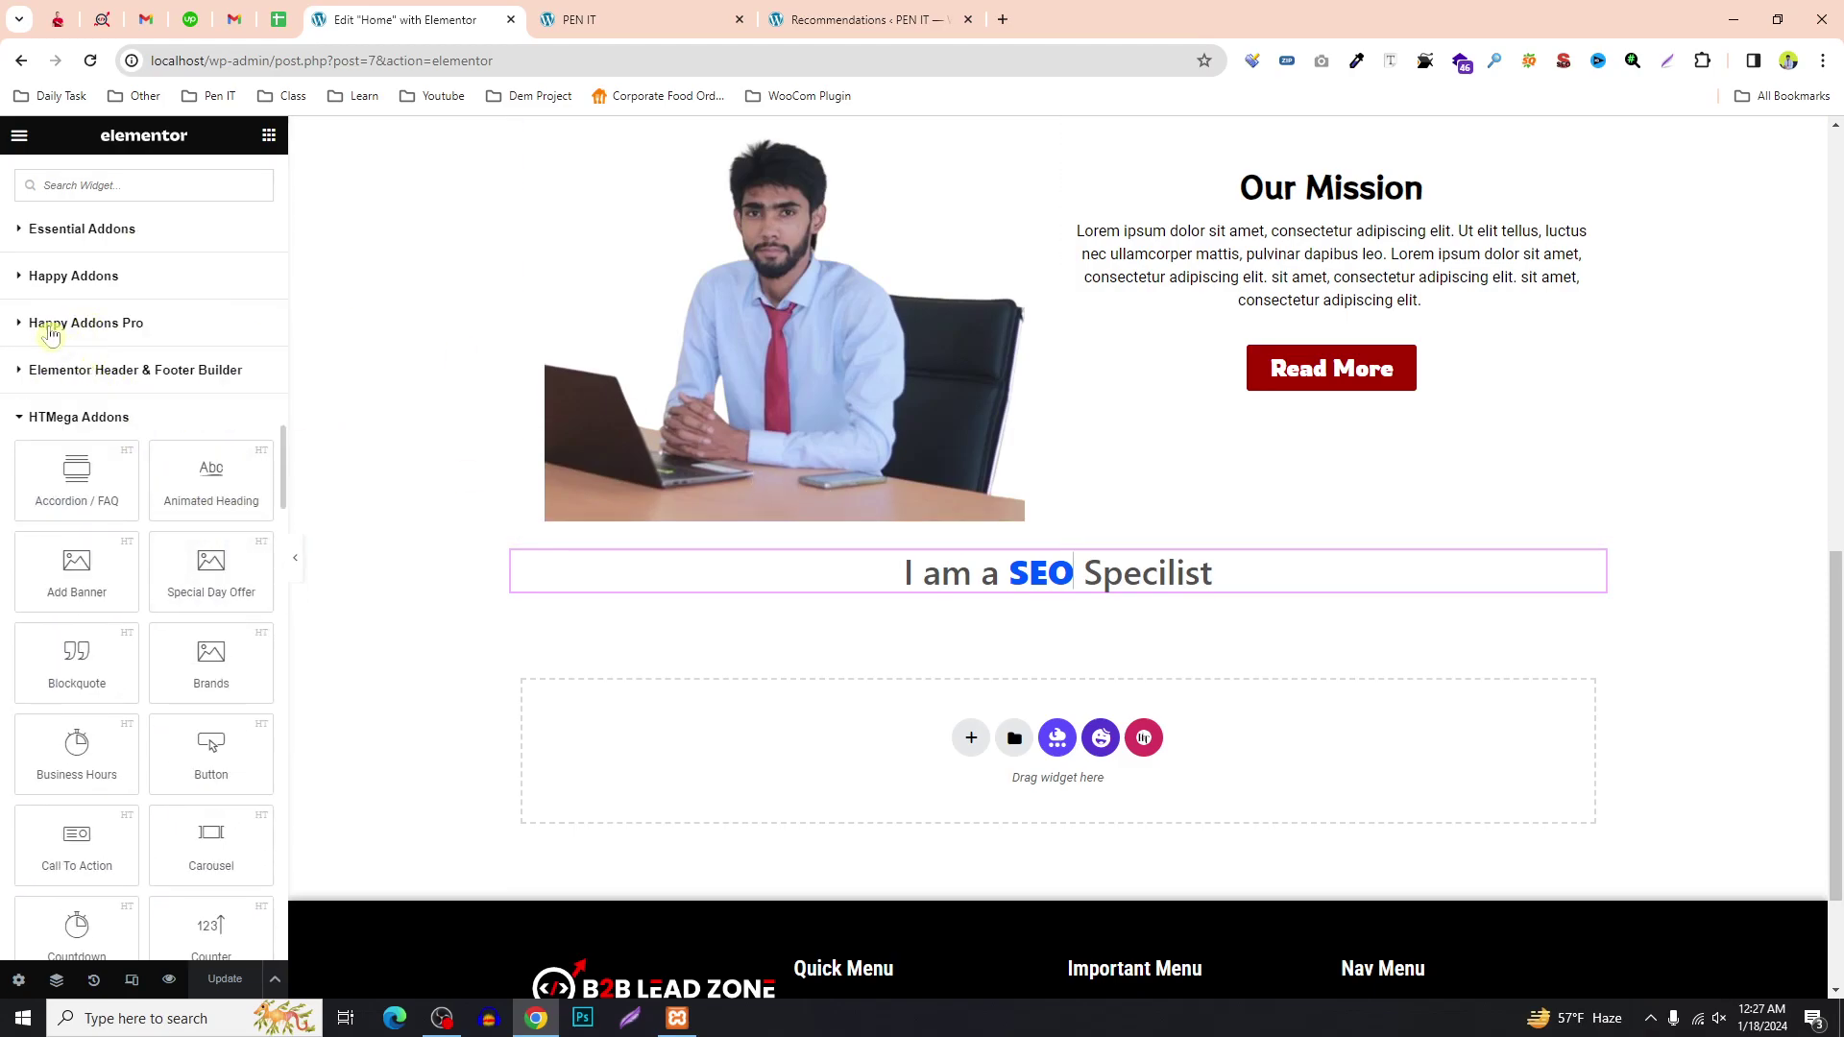
Expand the Essential Addons category and examine which of its widgets are free and which are locked.
{"action": "left_click", "coordinate": [34, 236]}
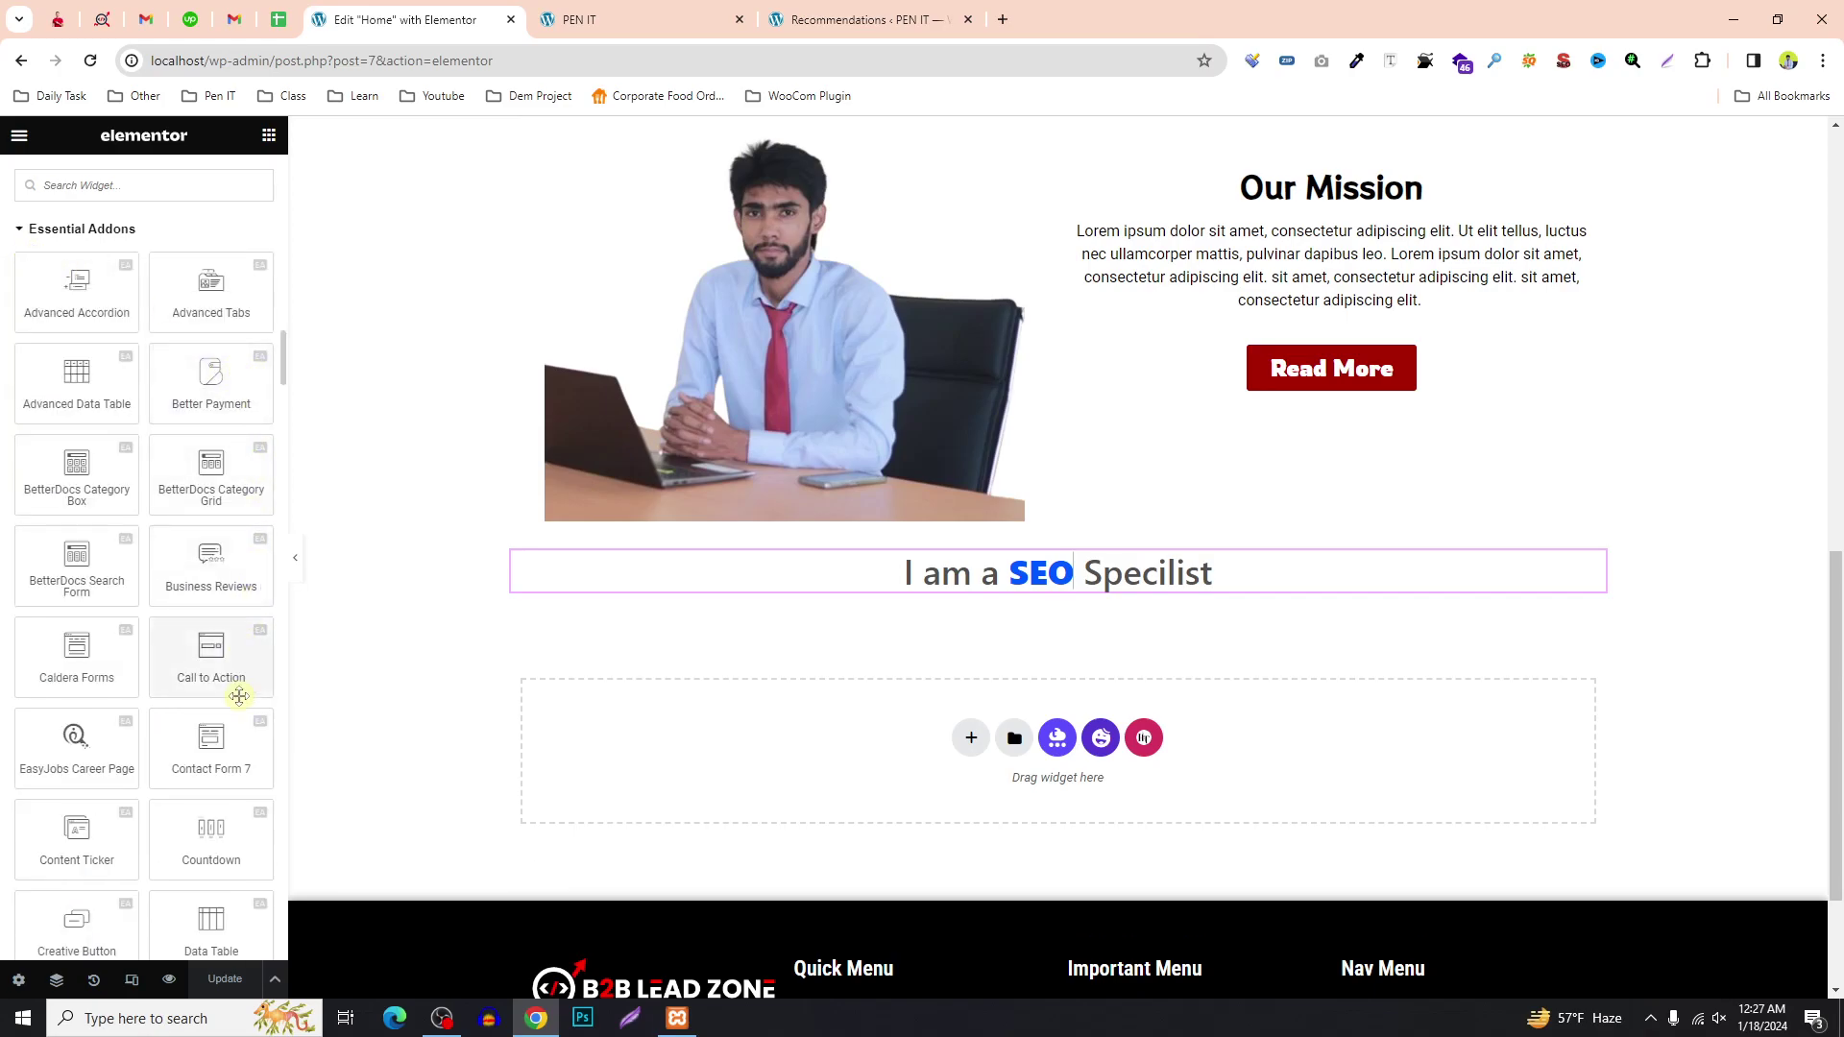
{"action": "scroll", "coordinate": [238, 630], "scroll_direction": "down", "scroll_amount": 4}
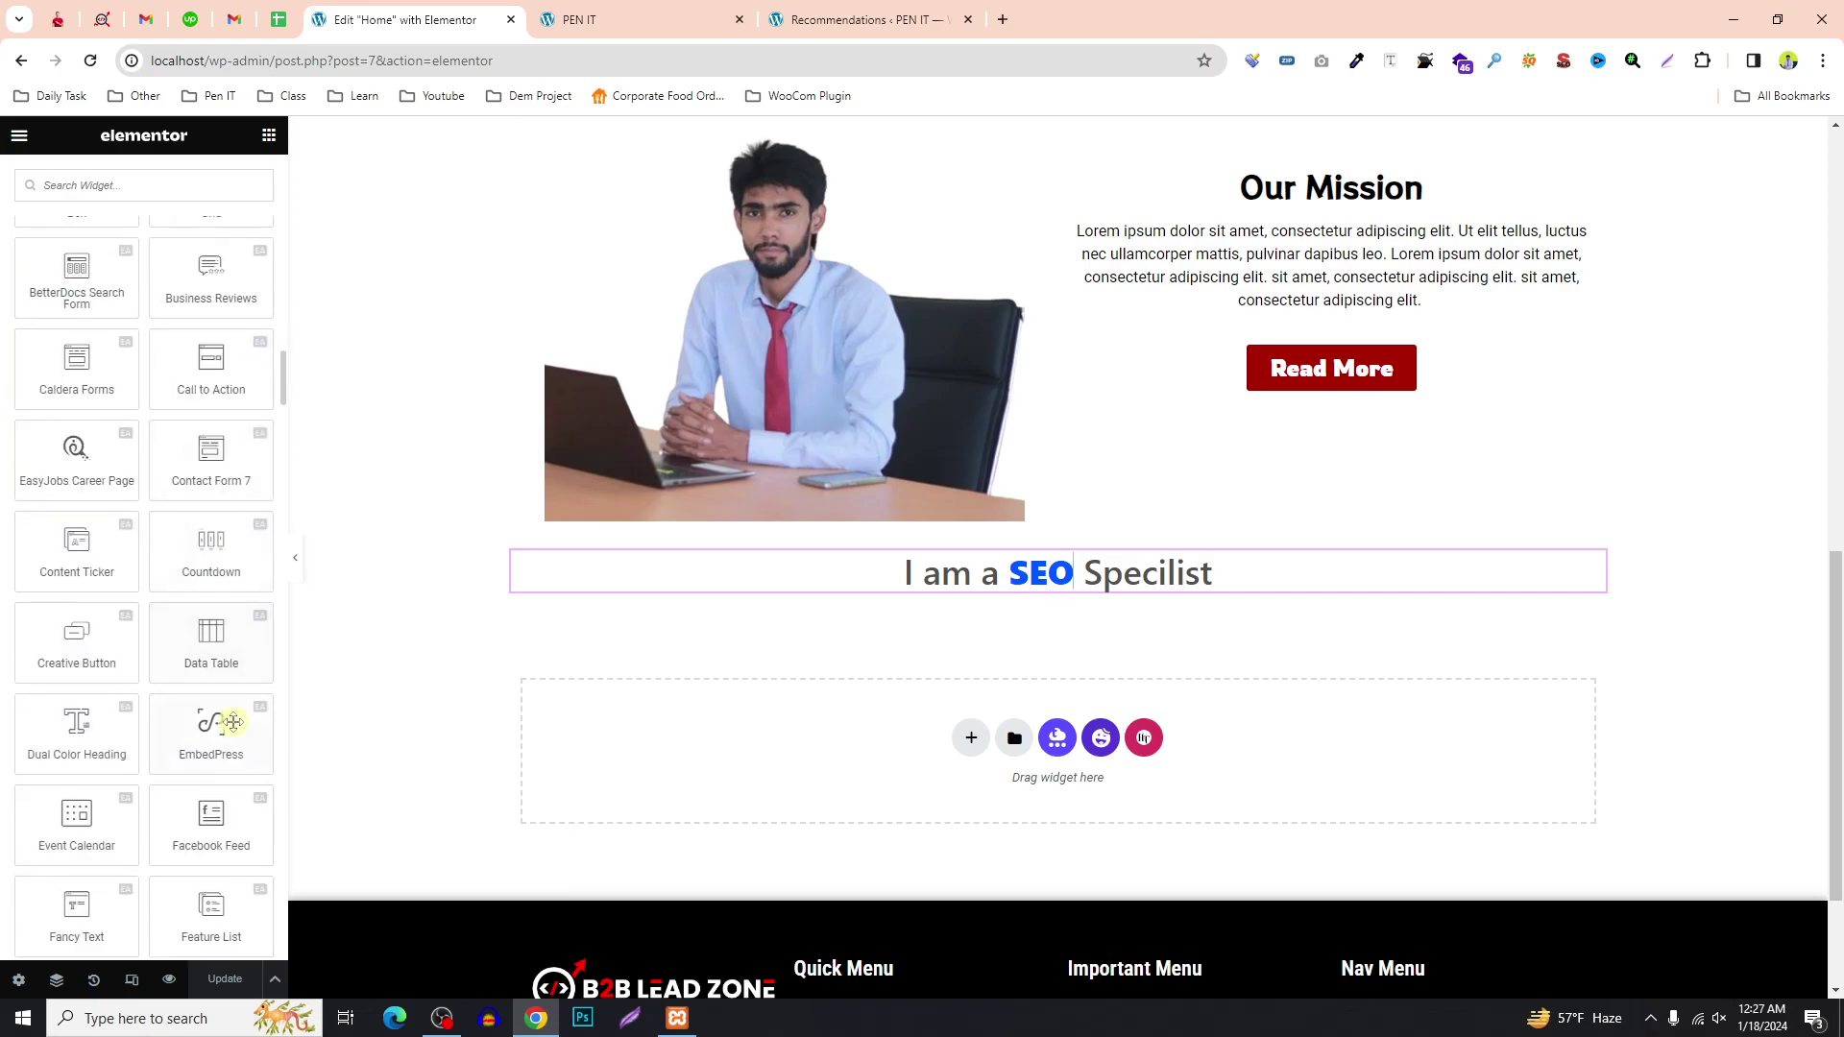
{"action": "scroll", "coordinate": [241, 759], "scroll_direction": "down", "scroll_amount": 4}
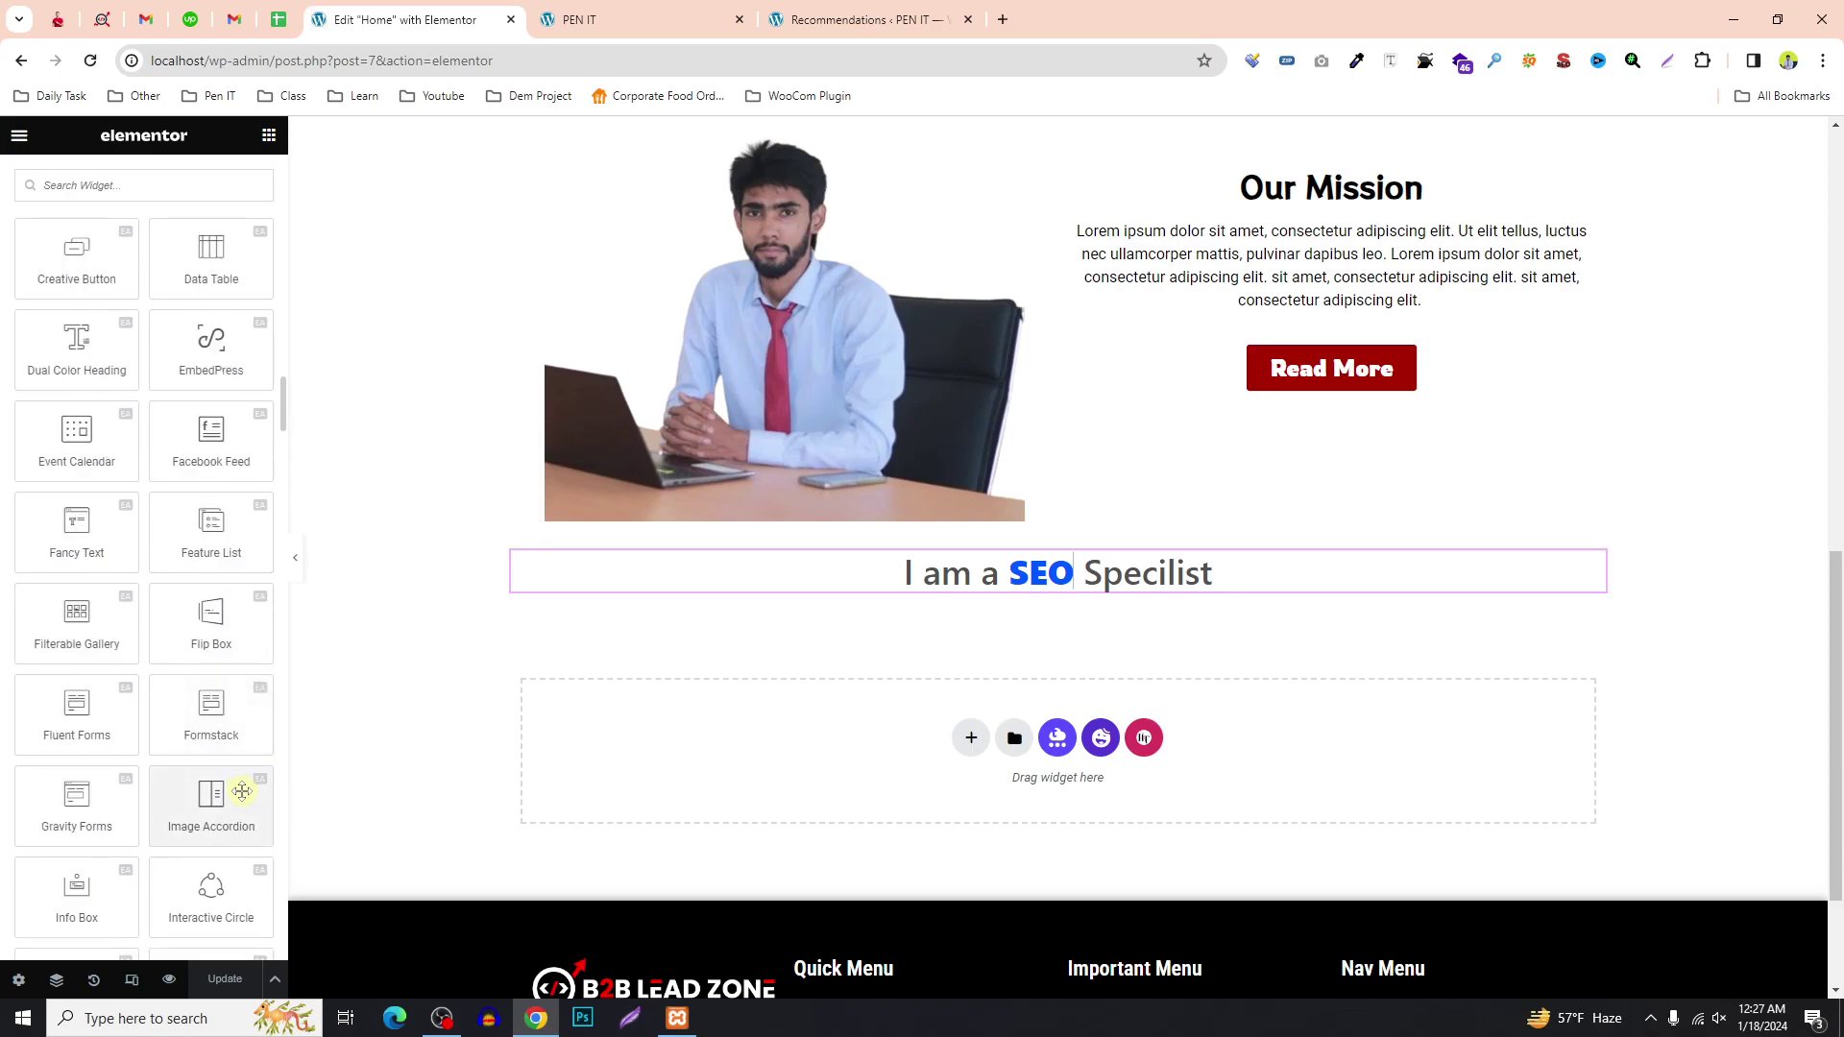
{"action": "scroll", "coordinate": [246, 805], "scroll_direction": "down", "scroll_amount": 8}
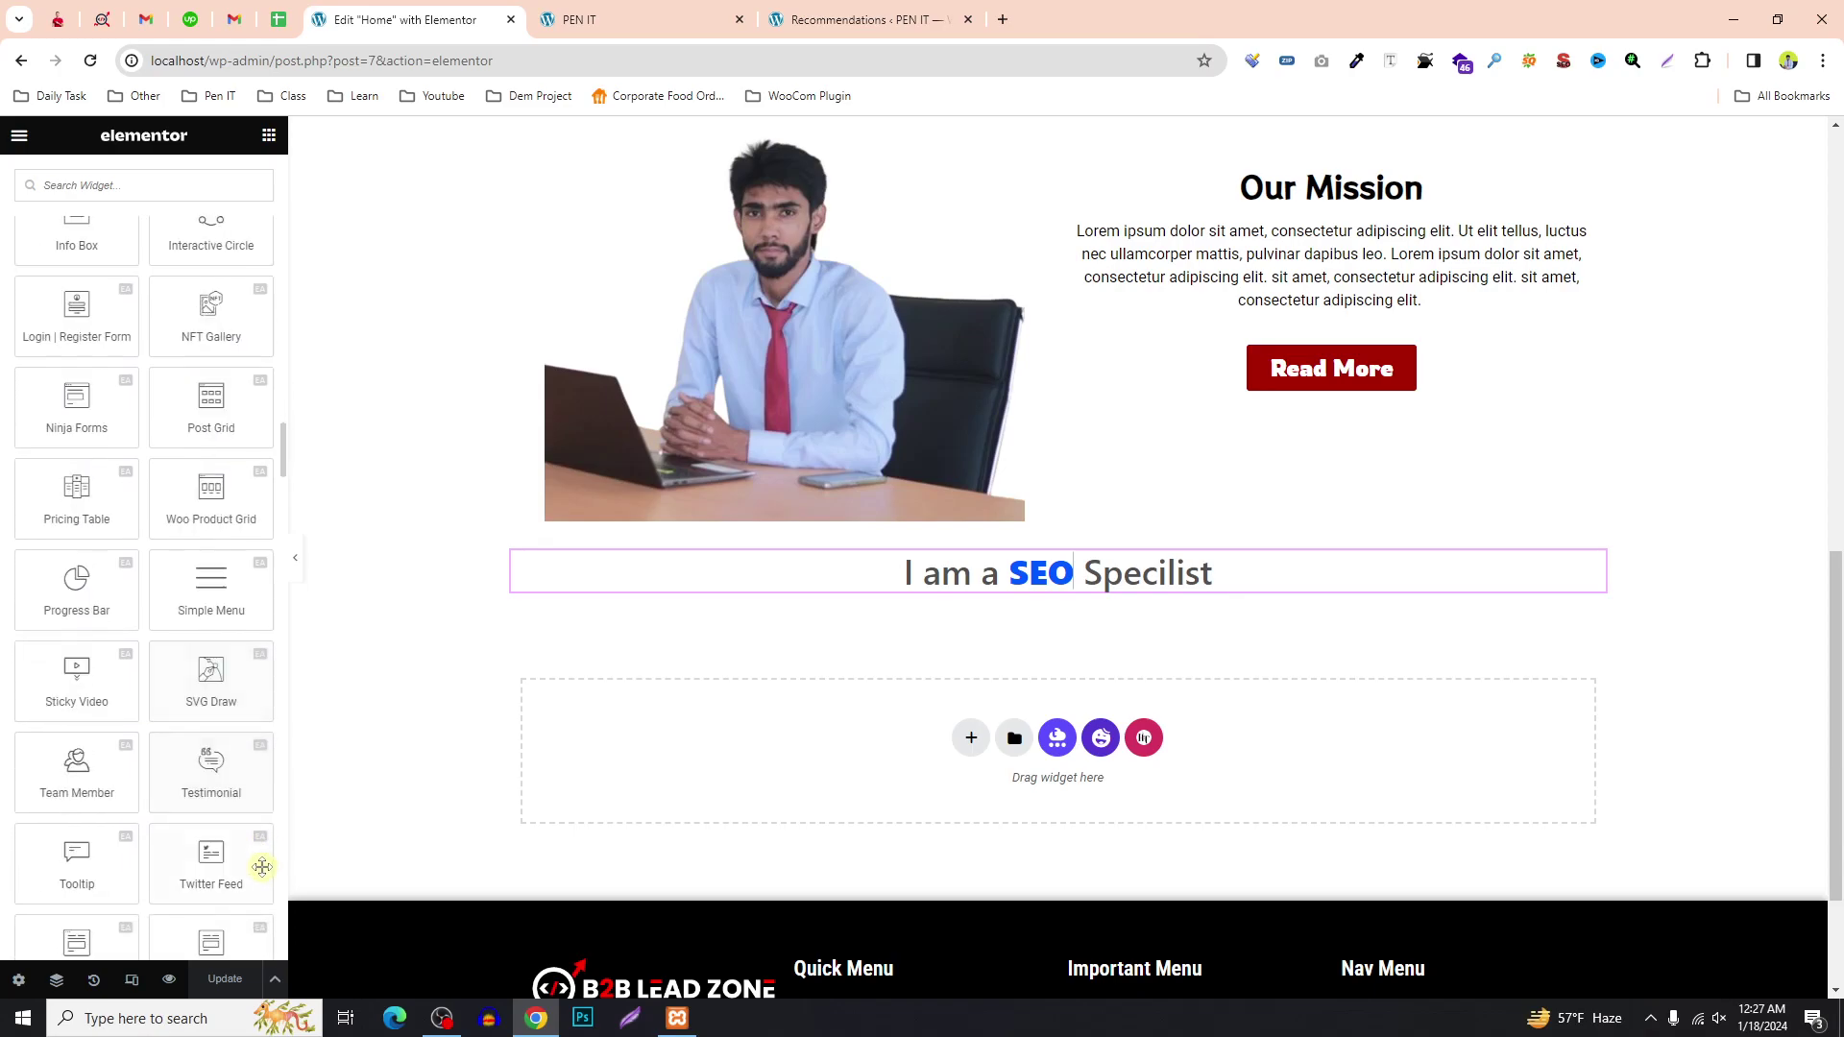
{"action": "scroll", "coordinate": [251, 874], "scroll_direction": "down", "scroll_amount": 7}
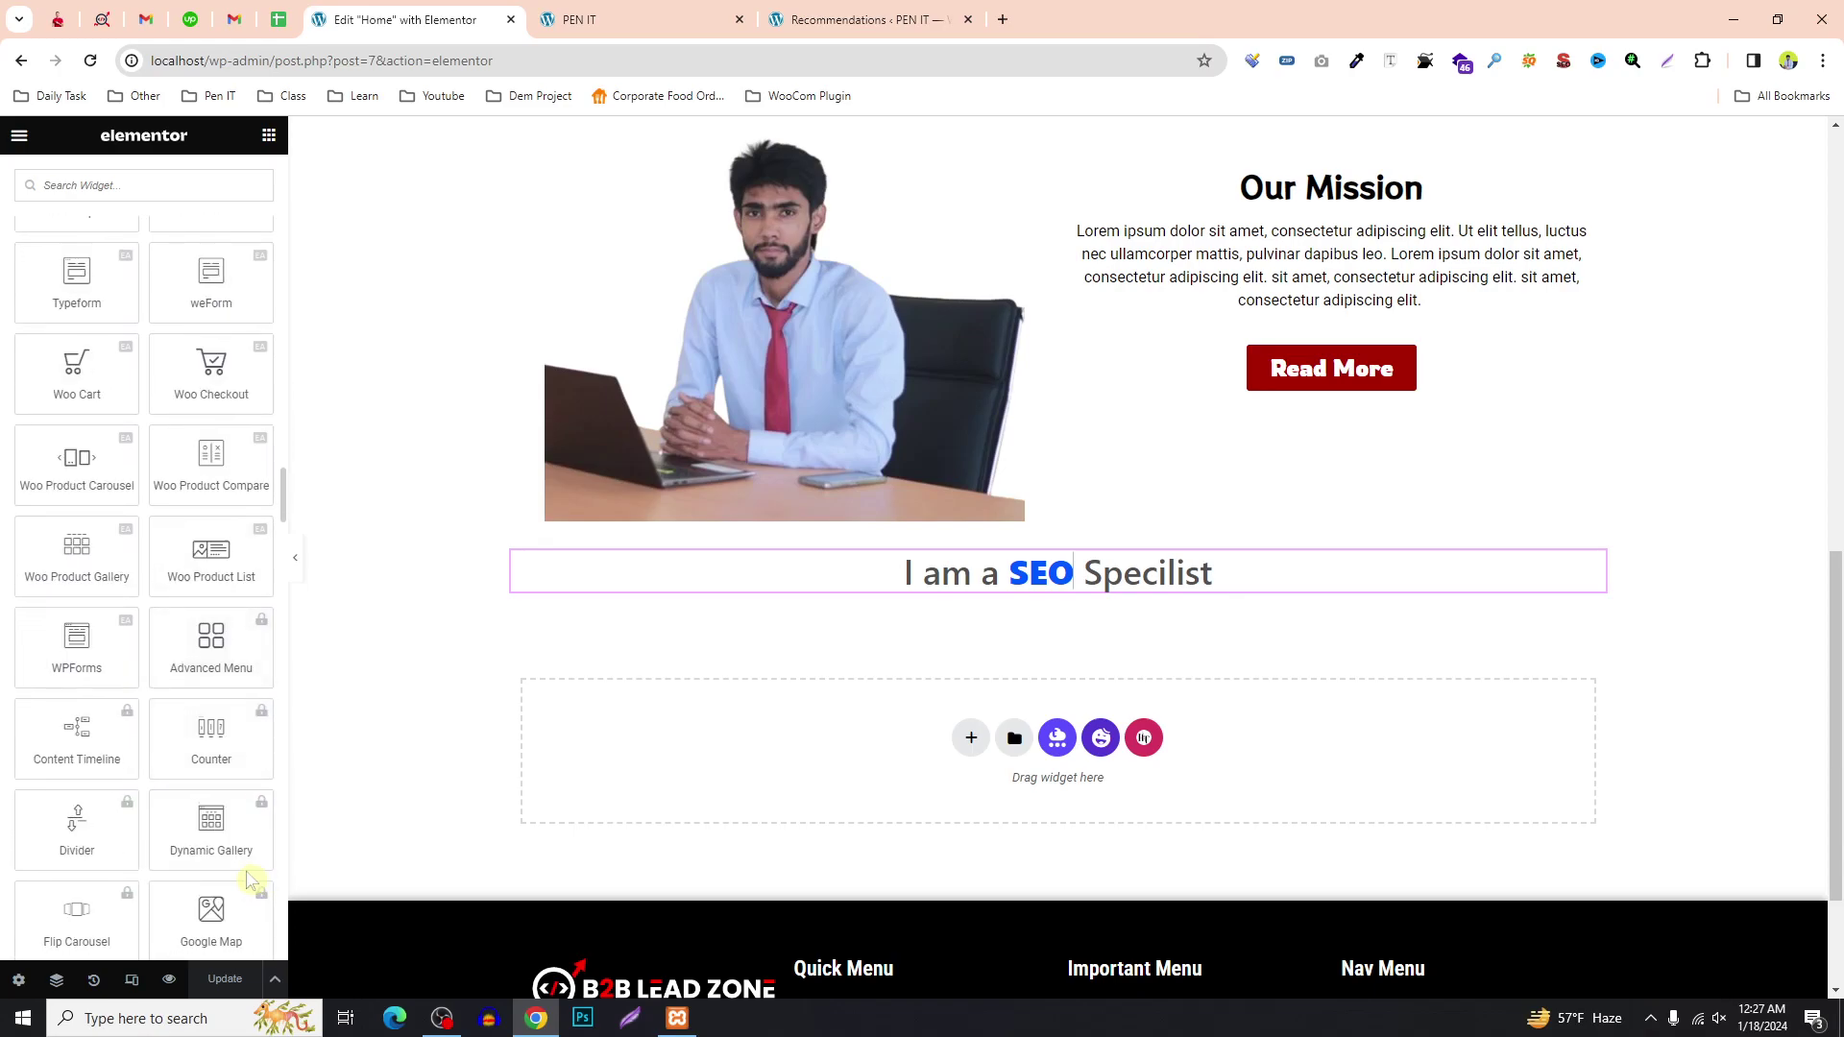
{"action": "scroll", "coordinate": [248, 876], "scroll_direction": "down", "scroll_amount": 8}
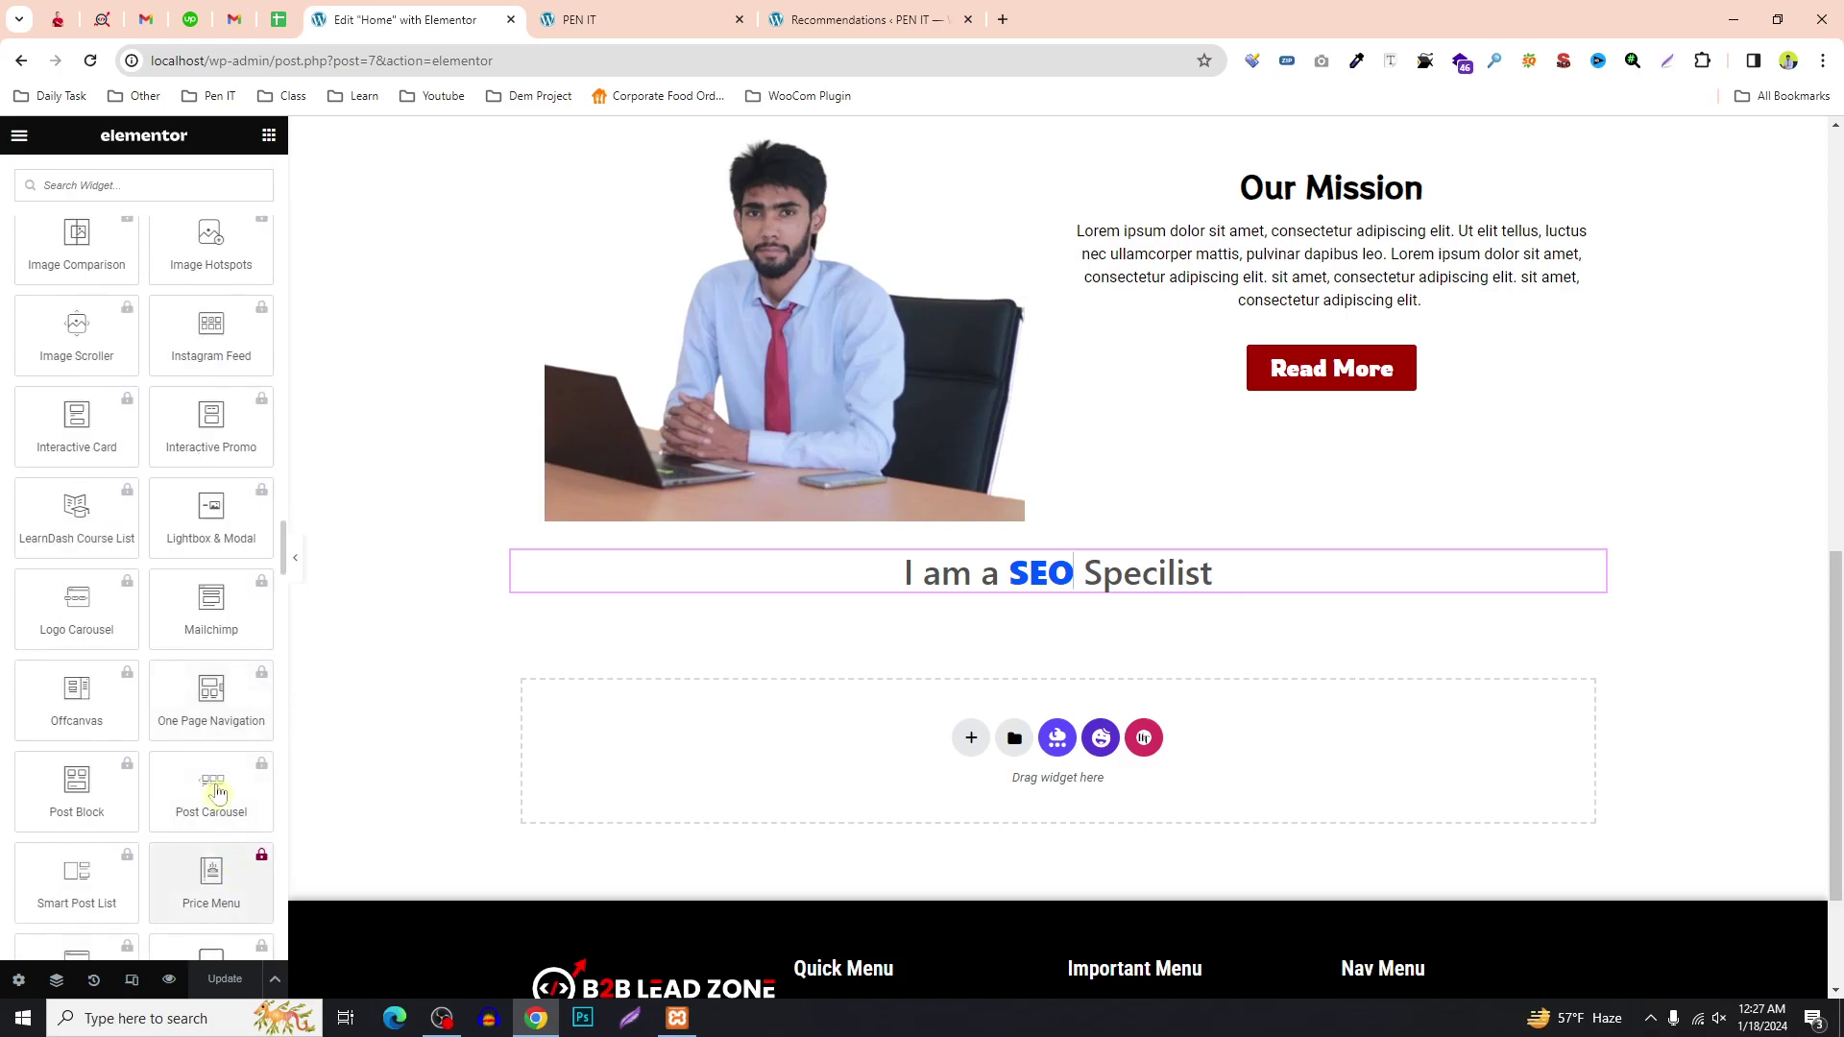
{"action": "scroll", "coordinate": [156, 636], "scroll_direction": "down", "scroll_amount": 3}
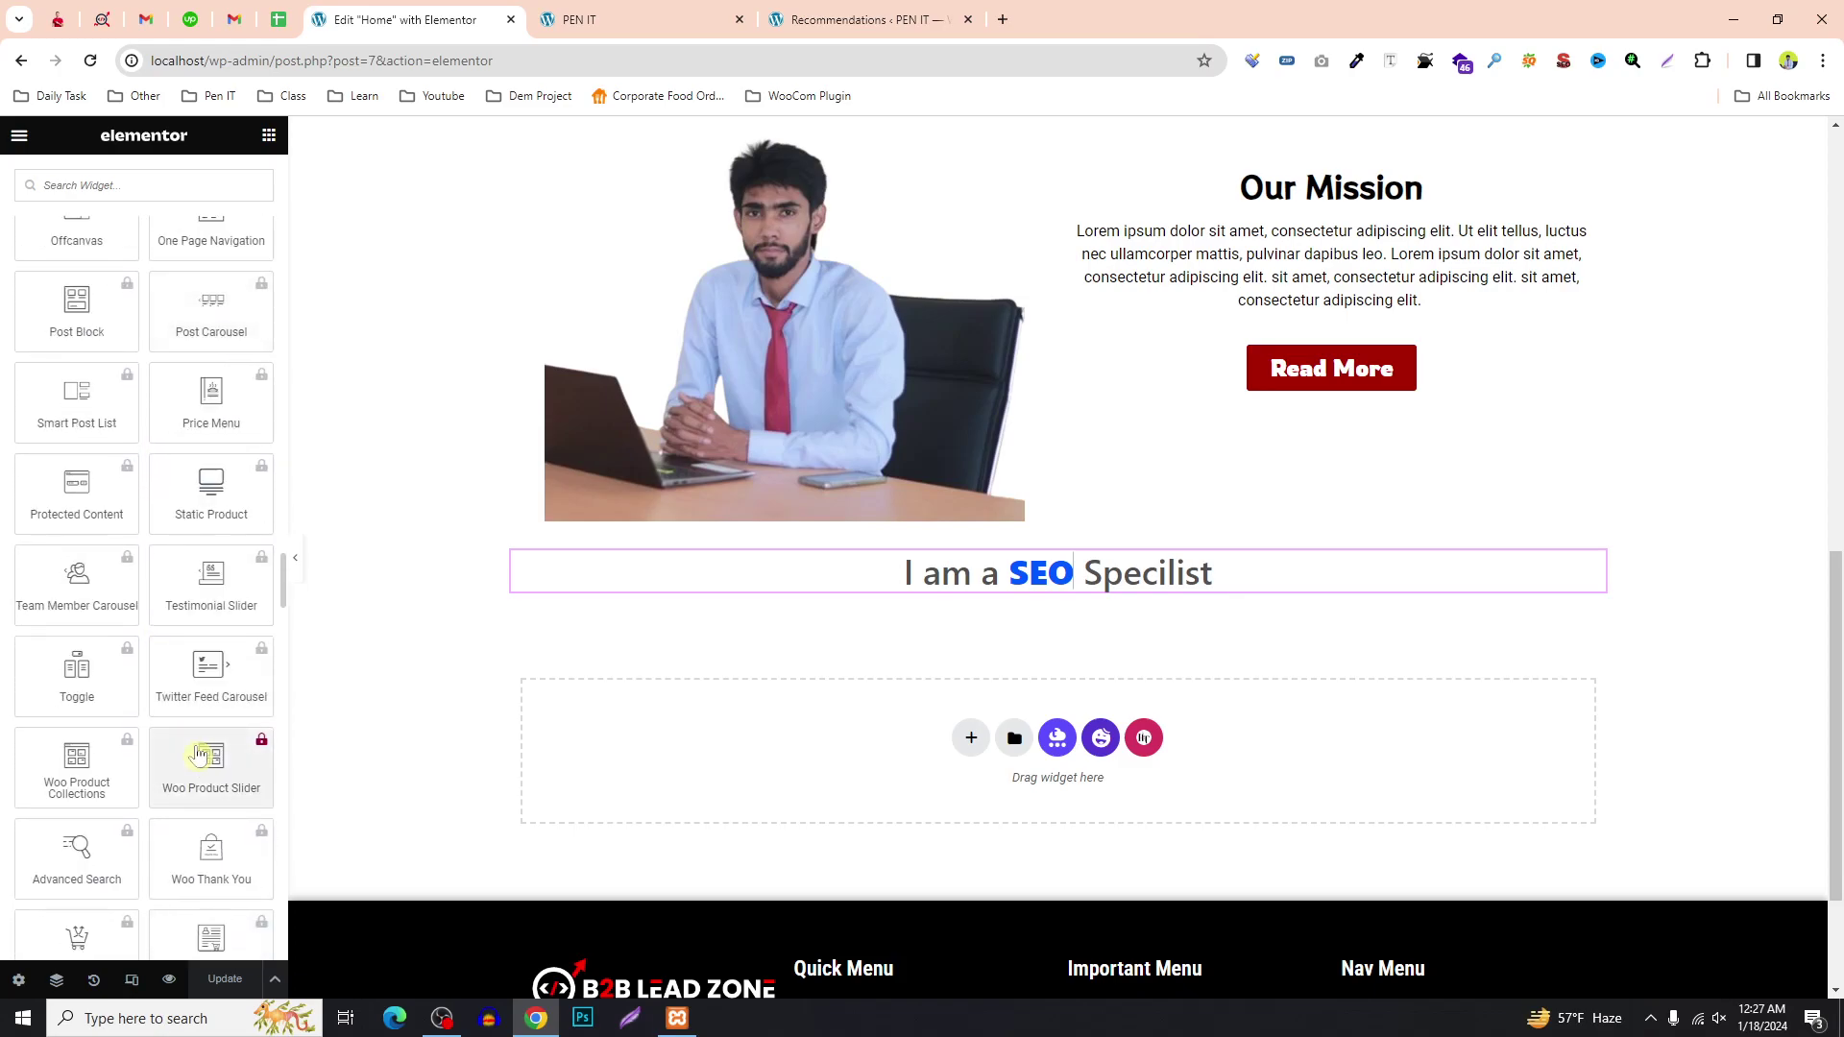
{"action": "scroll", "coordinate": [104, 403], "scroll_direction": "up", "scroll_amount": 2}
{"action": "scroll", "coordinate": [104, 403], "scroll_direction": "up", "scroll_amount": 5}
Search the widget library for "Animat" to compare the add-ons' animated widgets, and clear the search.
{"action": "left_click", "coordinate": [139, 176]}
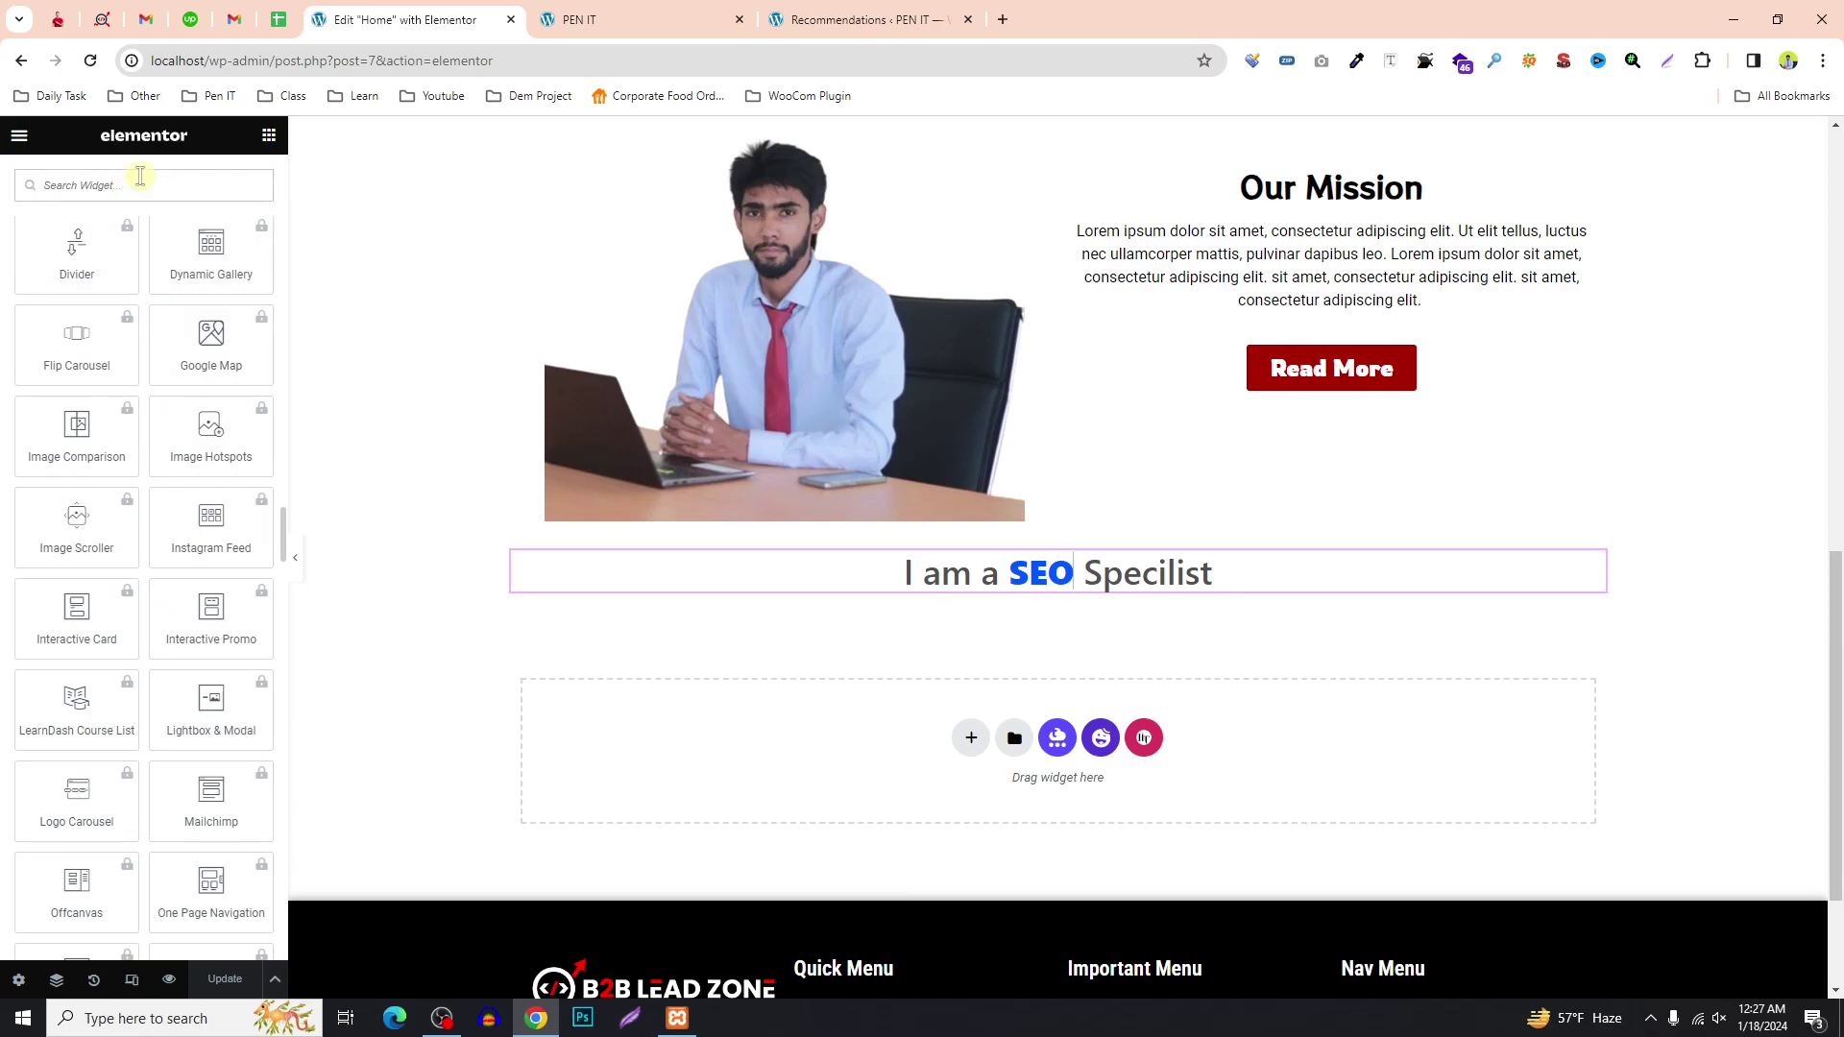
{"action": "type", "text": "Animat"}
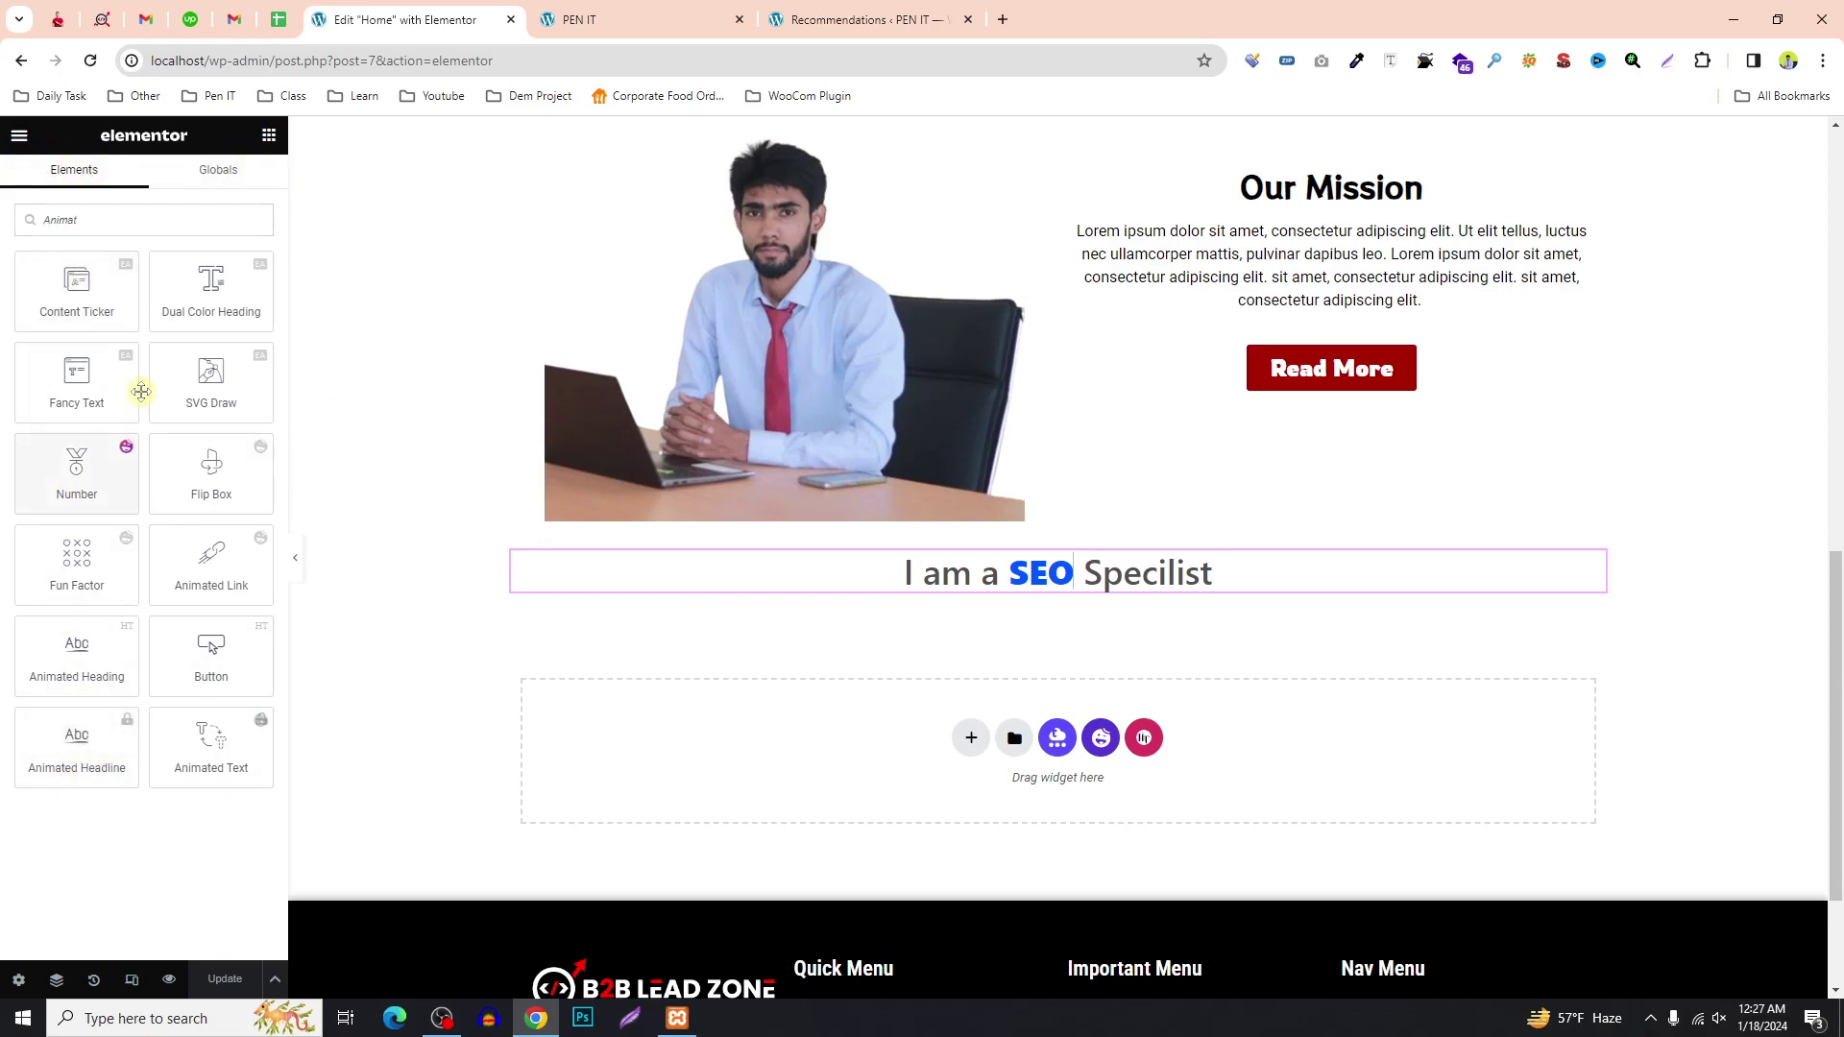
{"action": "left_click", "coordinate": [619, 19]}
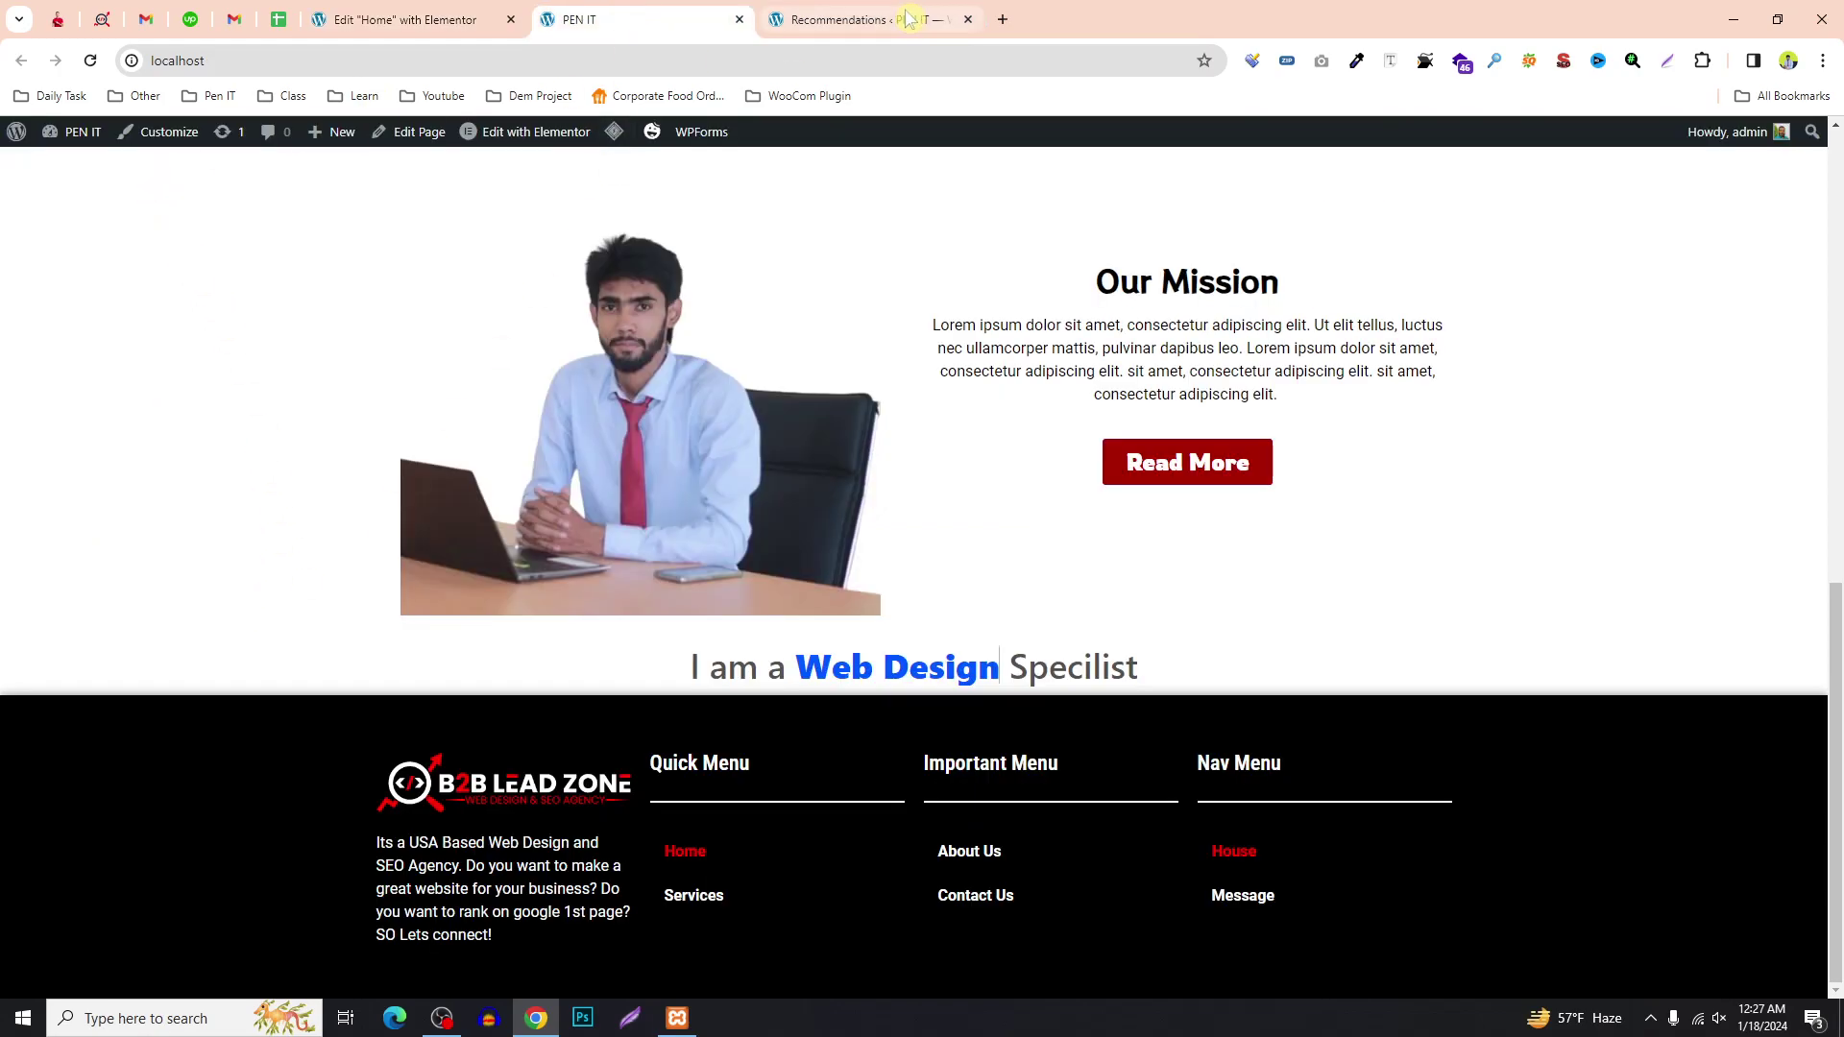
{"action": "left_click", "coordinate": [869, 18]}
{"action": "left_click", "coordinate": [384, 20]}
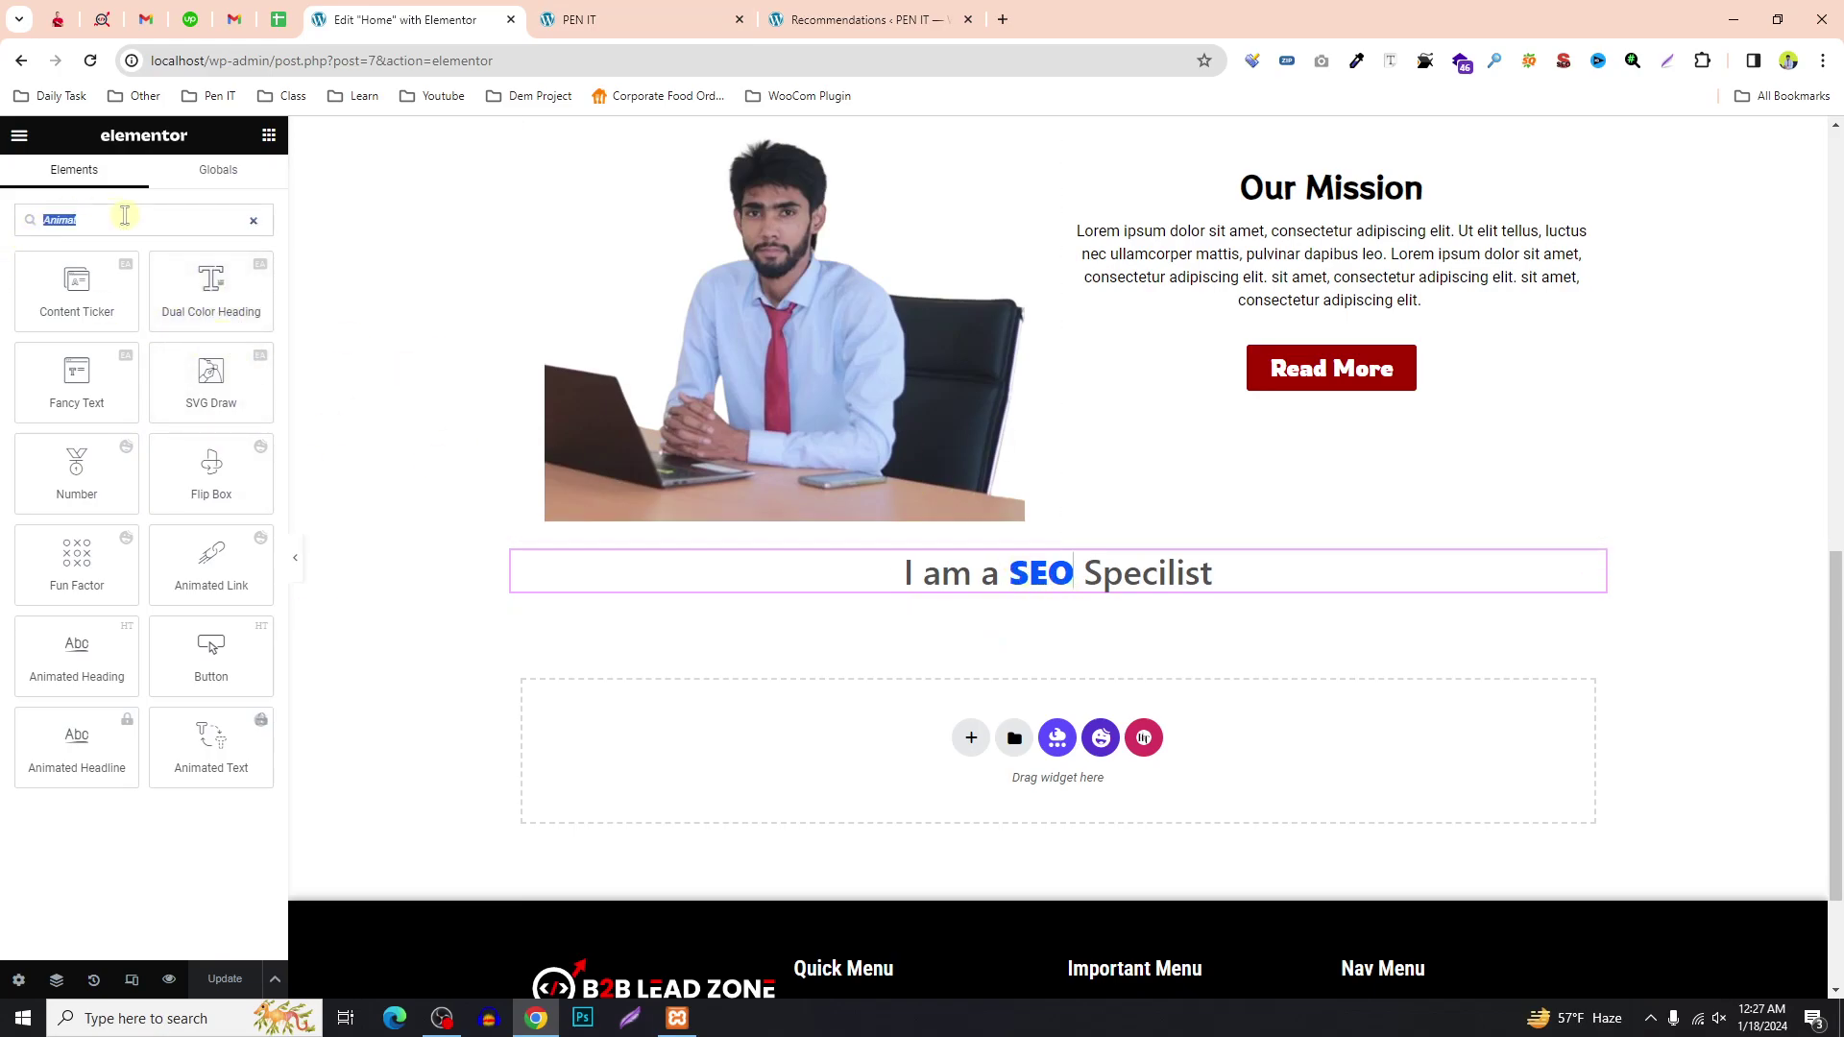
{"action": "key", "text": "BackSpace"}
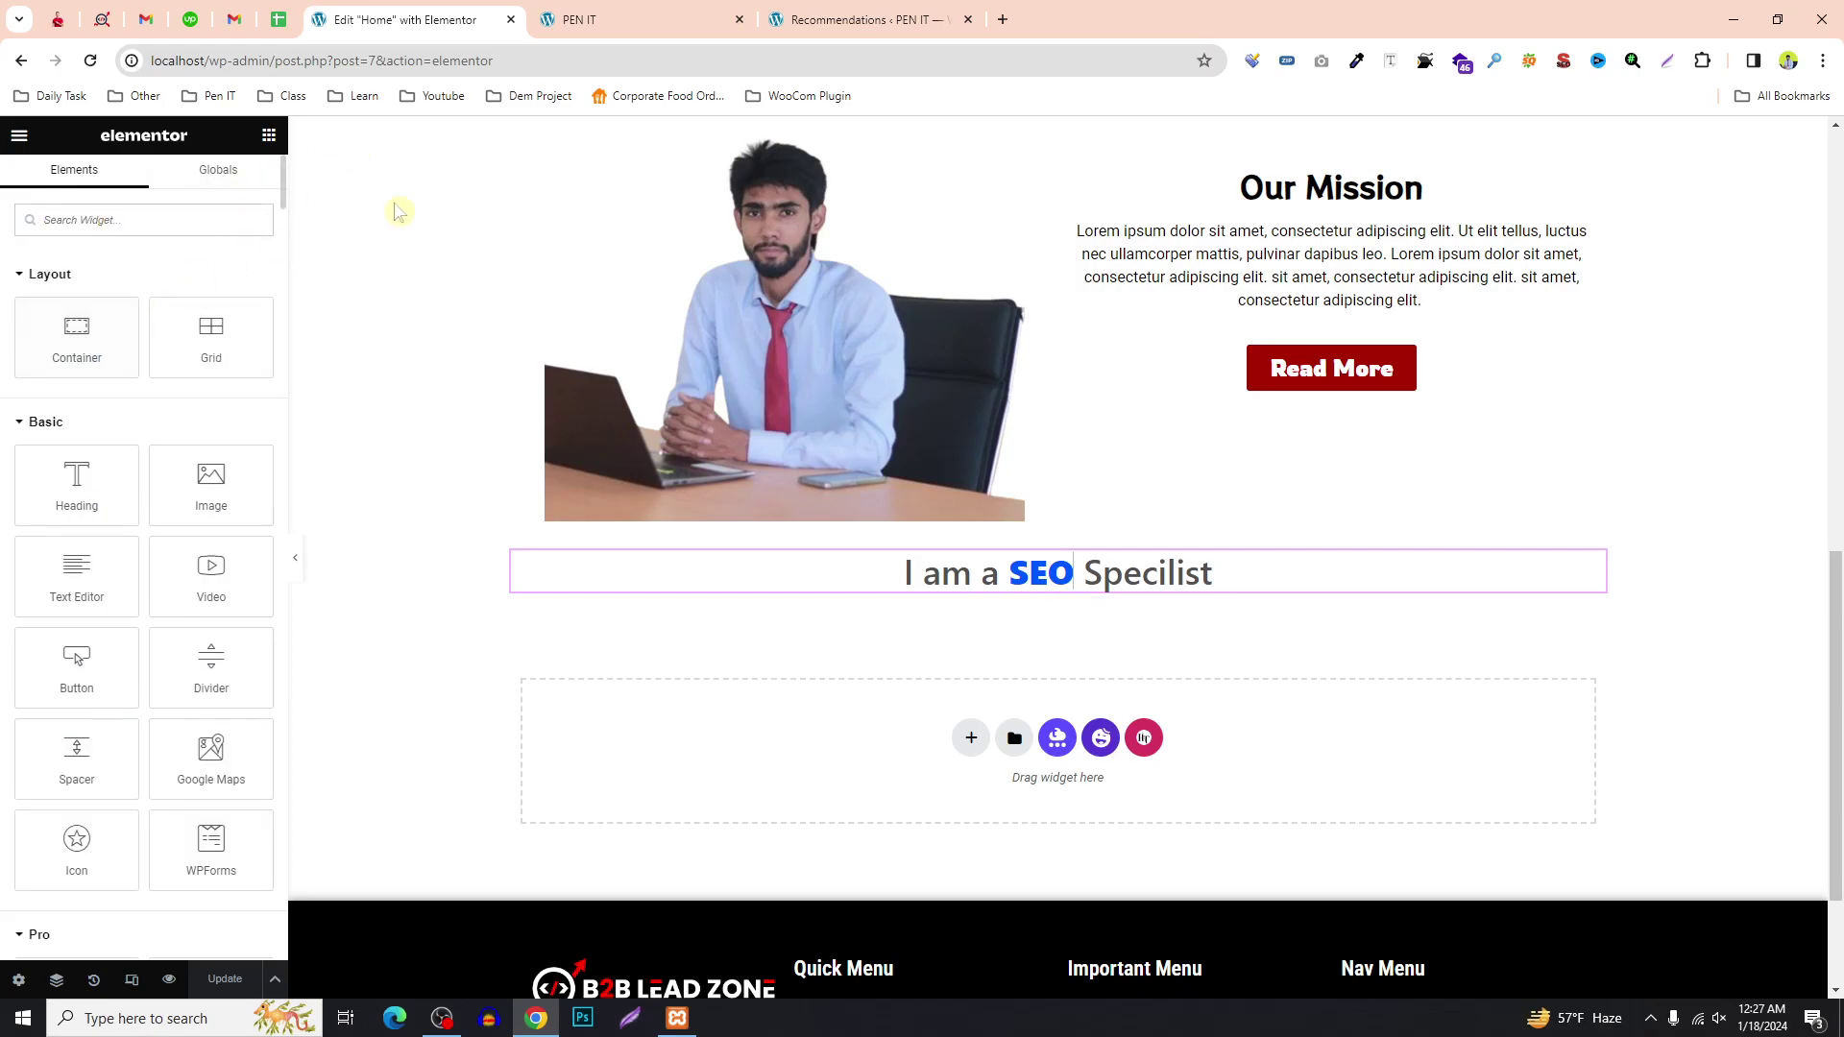
View the add-on entries in the WordPress admin and the animated heading on the live PEN IT page.
{"action": "left_click", "coordinate": [695, 10]}
{"action": "left_click", "coordinate": [855, 20]}
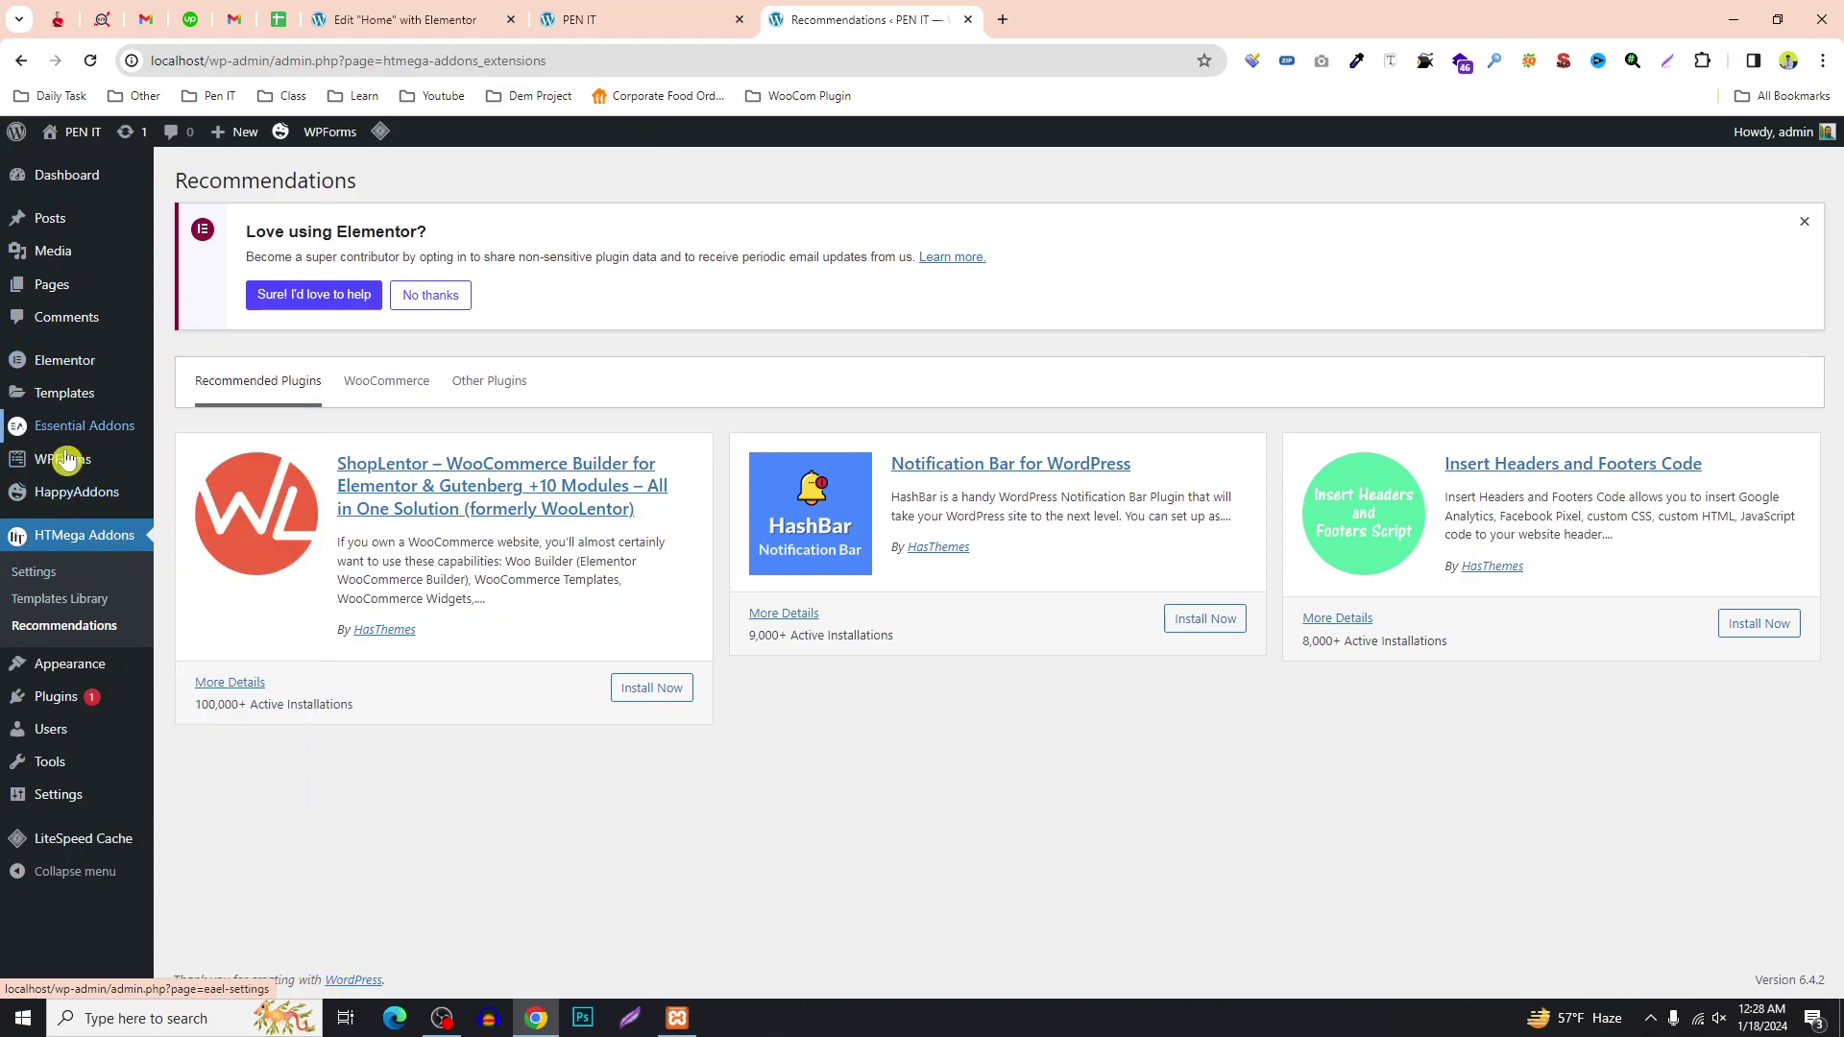
{"action": "mouse_move", "coordinate": [63, 375]}
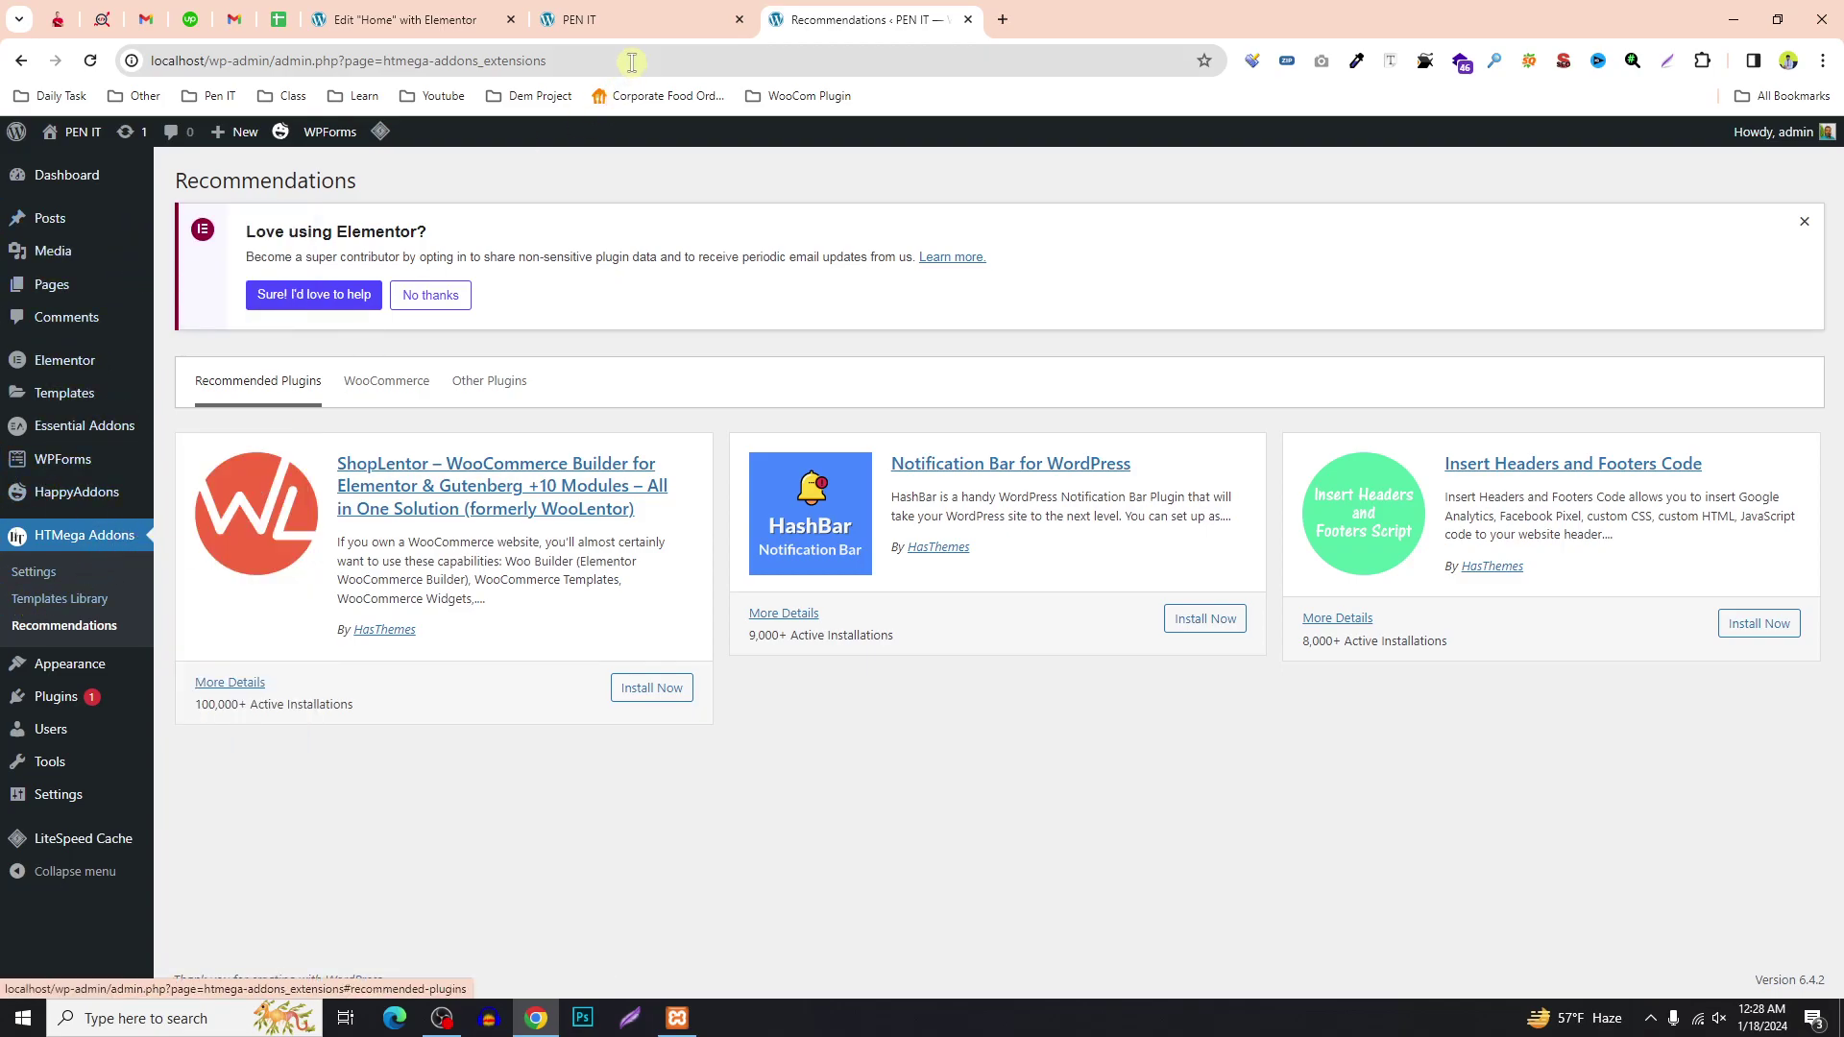
{"action": "left_click", "coordinate": [634, 19]}
{"action": "left_click_drag", "start_coordinate": [759, 684], "coordinate": [959, 661]}
{"action": "left_click", "coordinate": [841, 694]}
{"action": "left_click", "coordinate": [420, 15]}
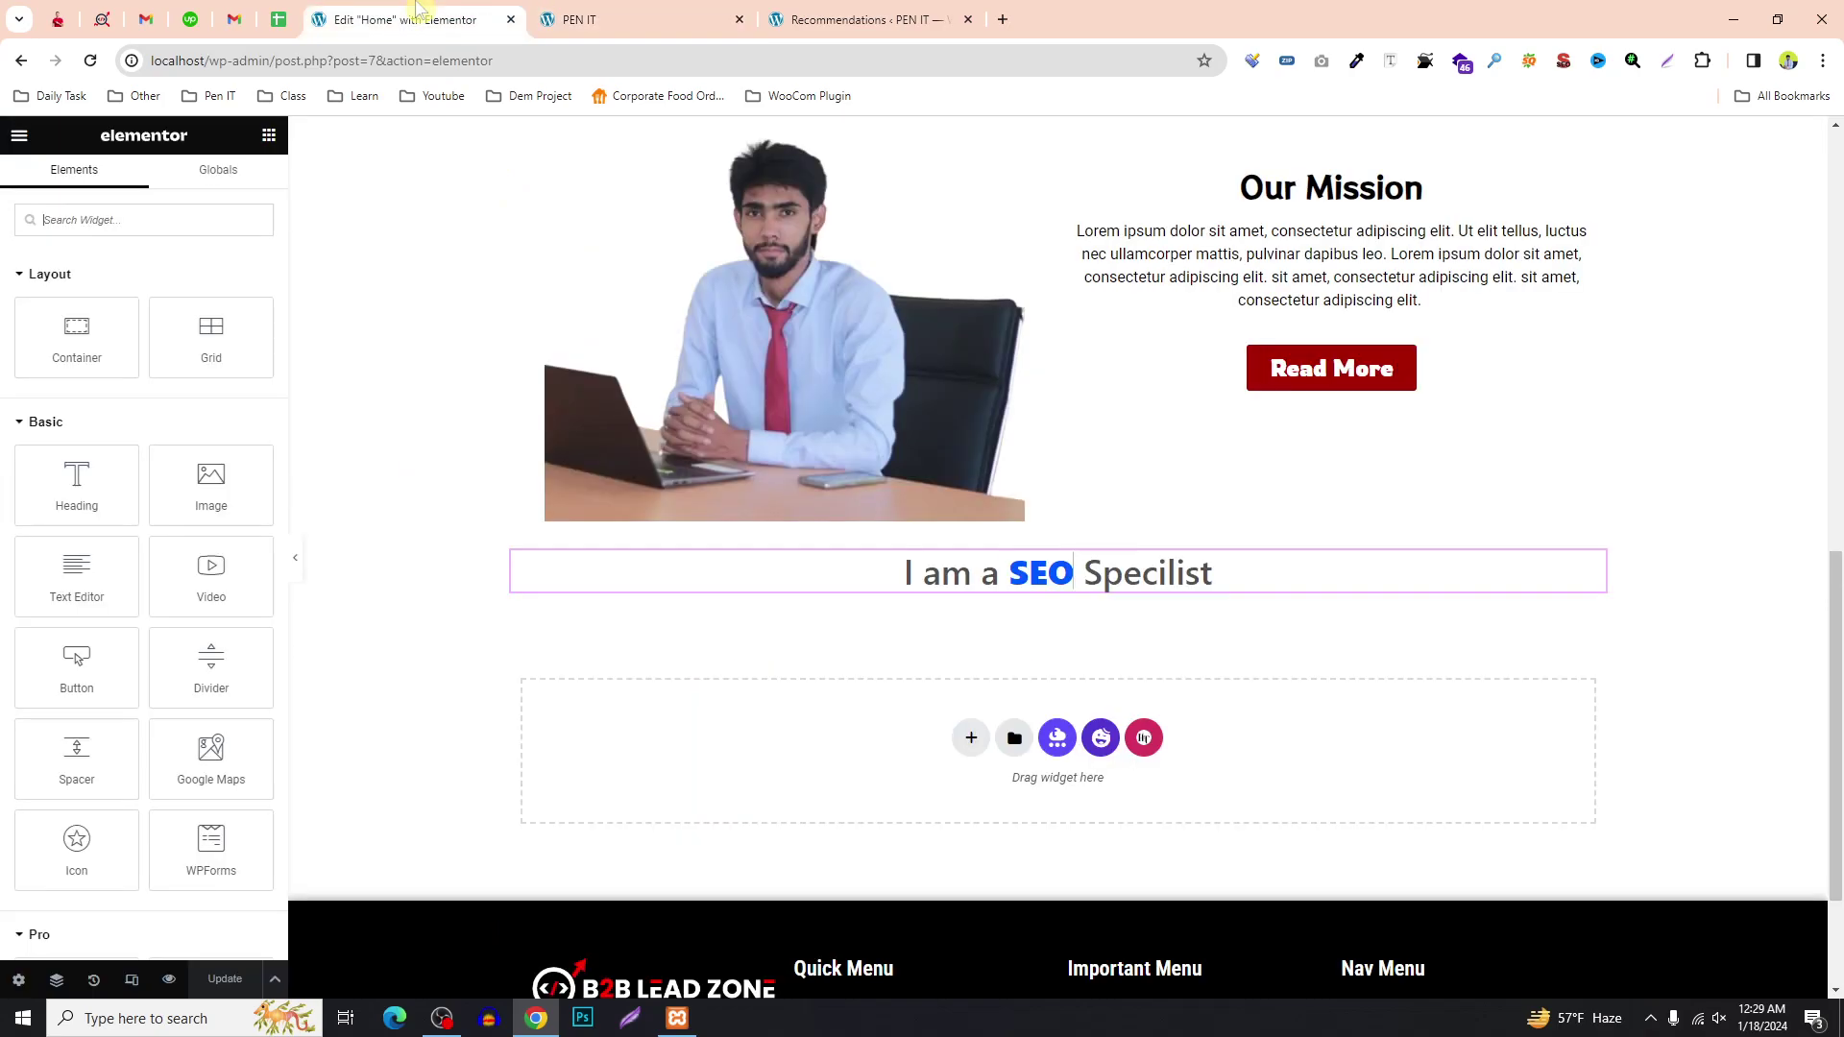
Check the Lecture 11 add-on topics in the course details Google Sheet and return to the Elementor editor.
{"action": "scroll", "coordinate": [263, 437], "scroll_direction": "down", "scroll_amount": 4}
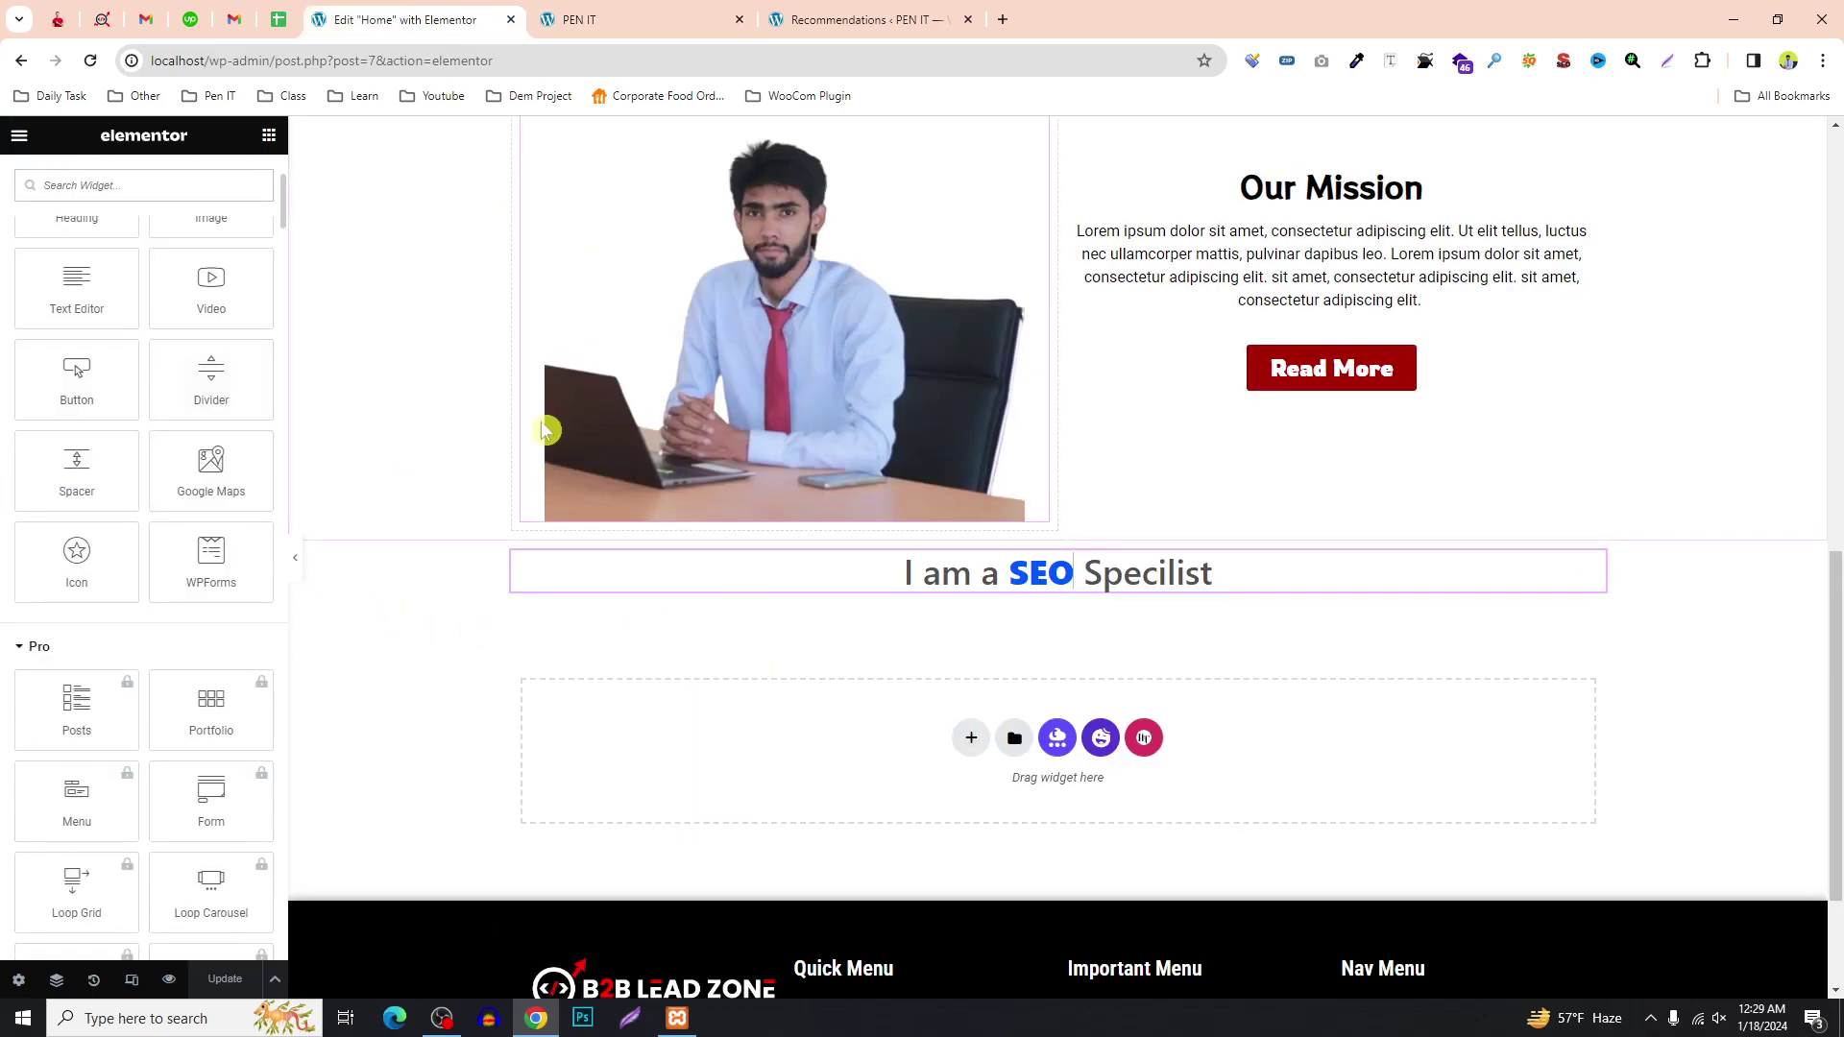
{"action": "left_click", "coordinate": [293, 14]}
{"action": "left_click", "coordinate": [224, 439]}
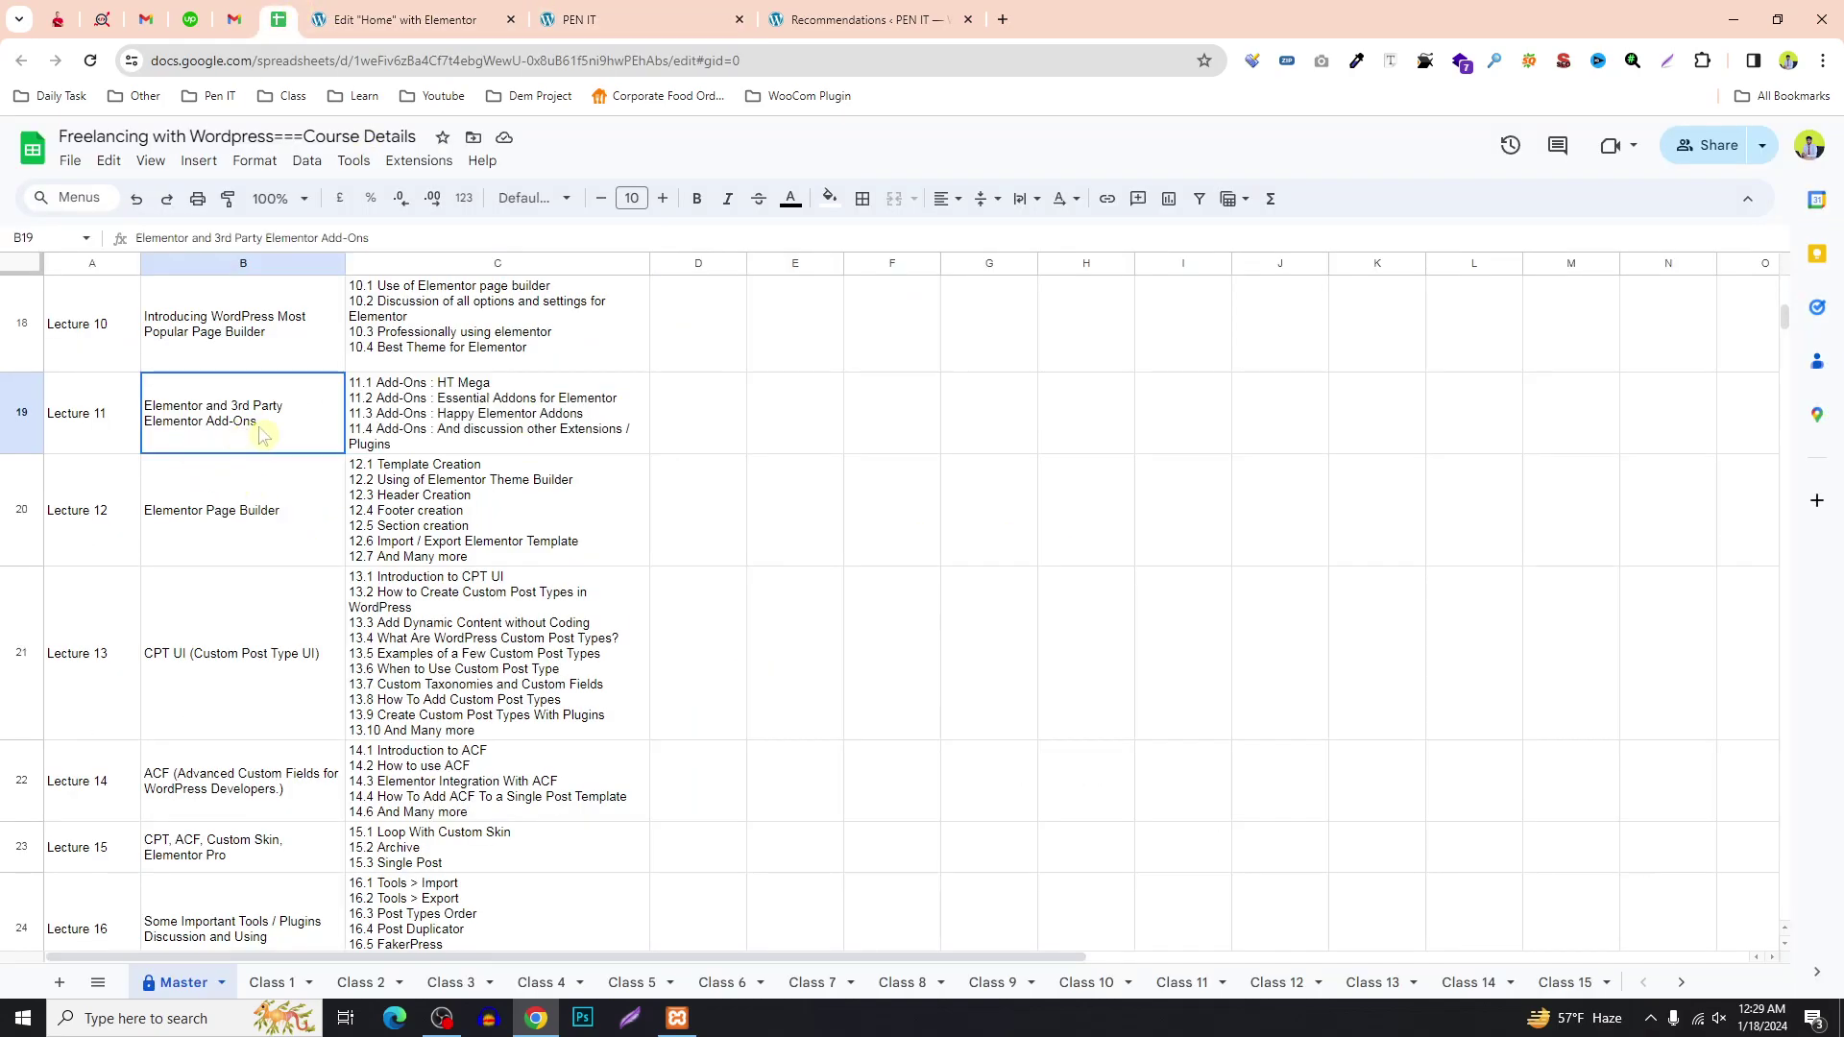
{"action": "left_click", "coordinate": [423, 434]}
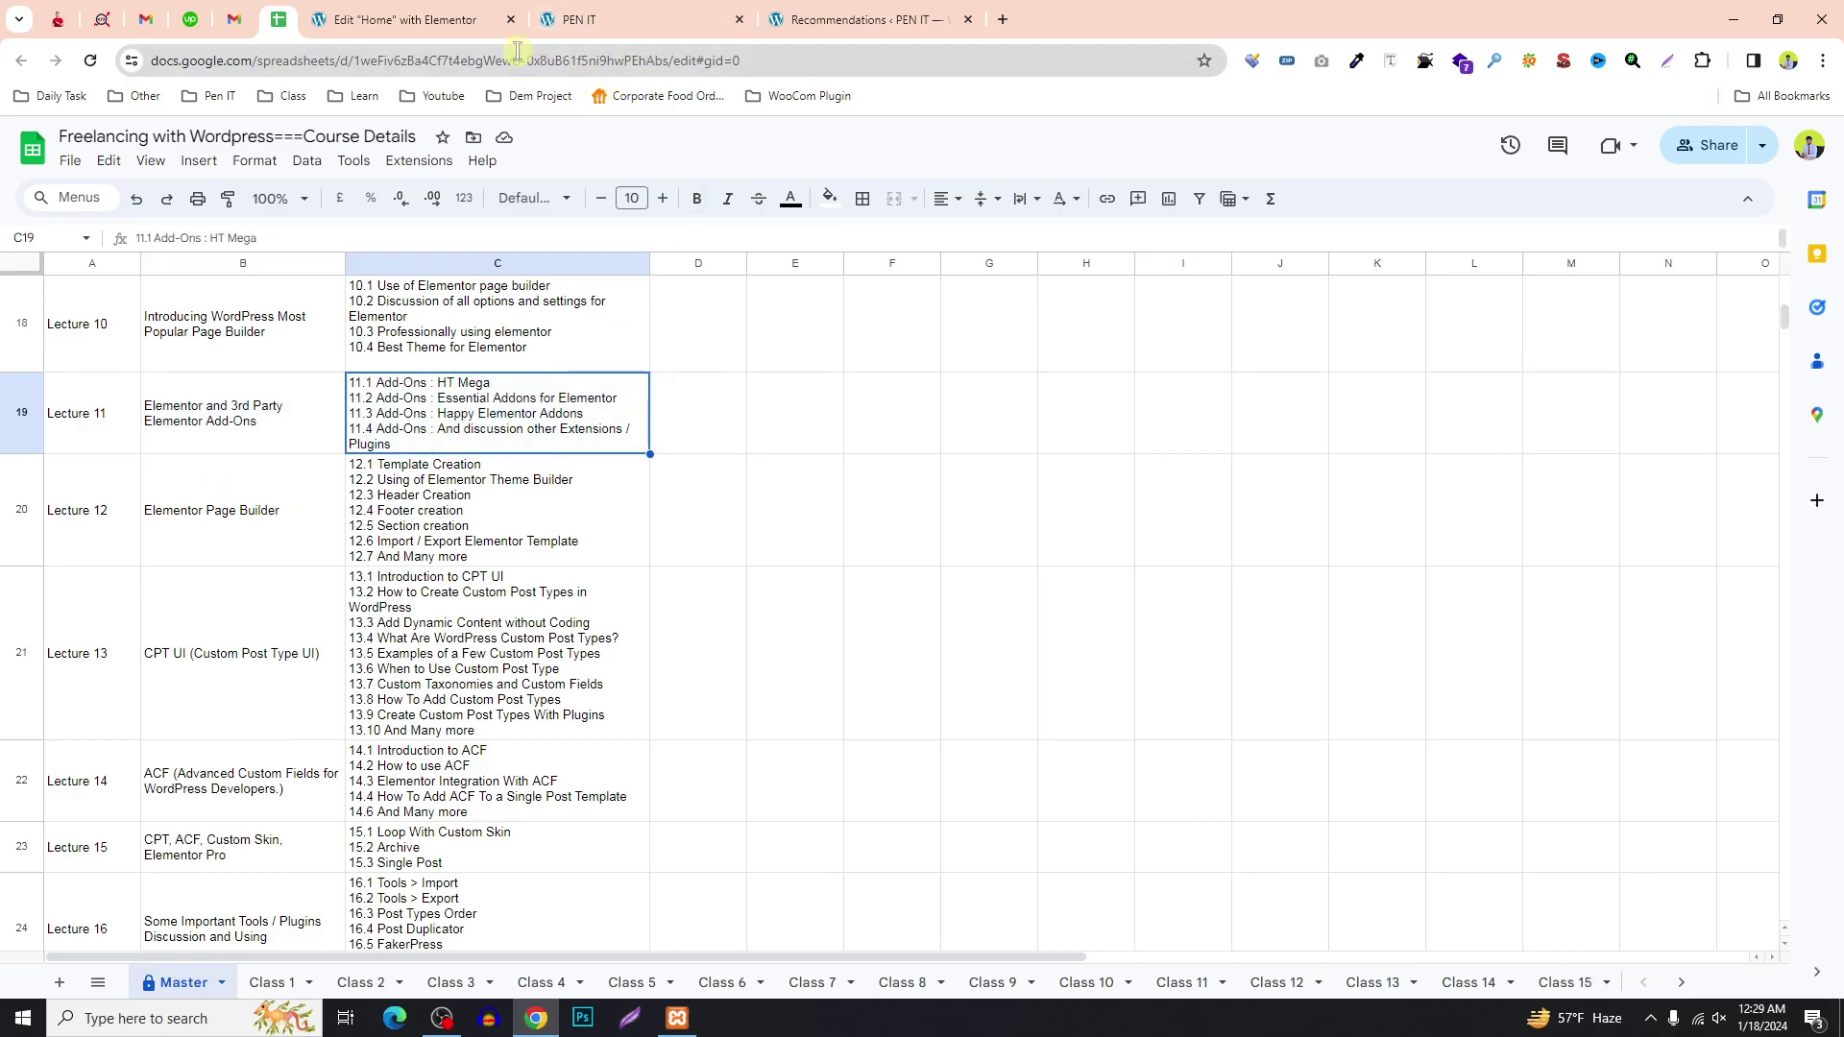
{"action": "left_click", "coordinate": [429, 12]}
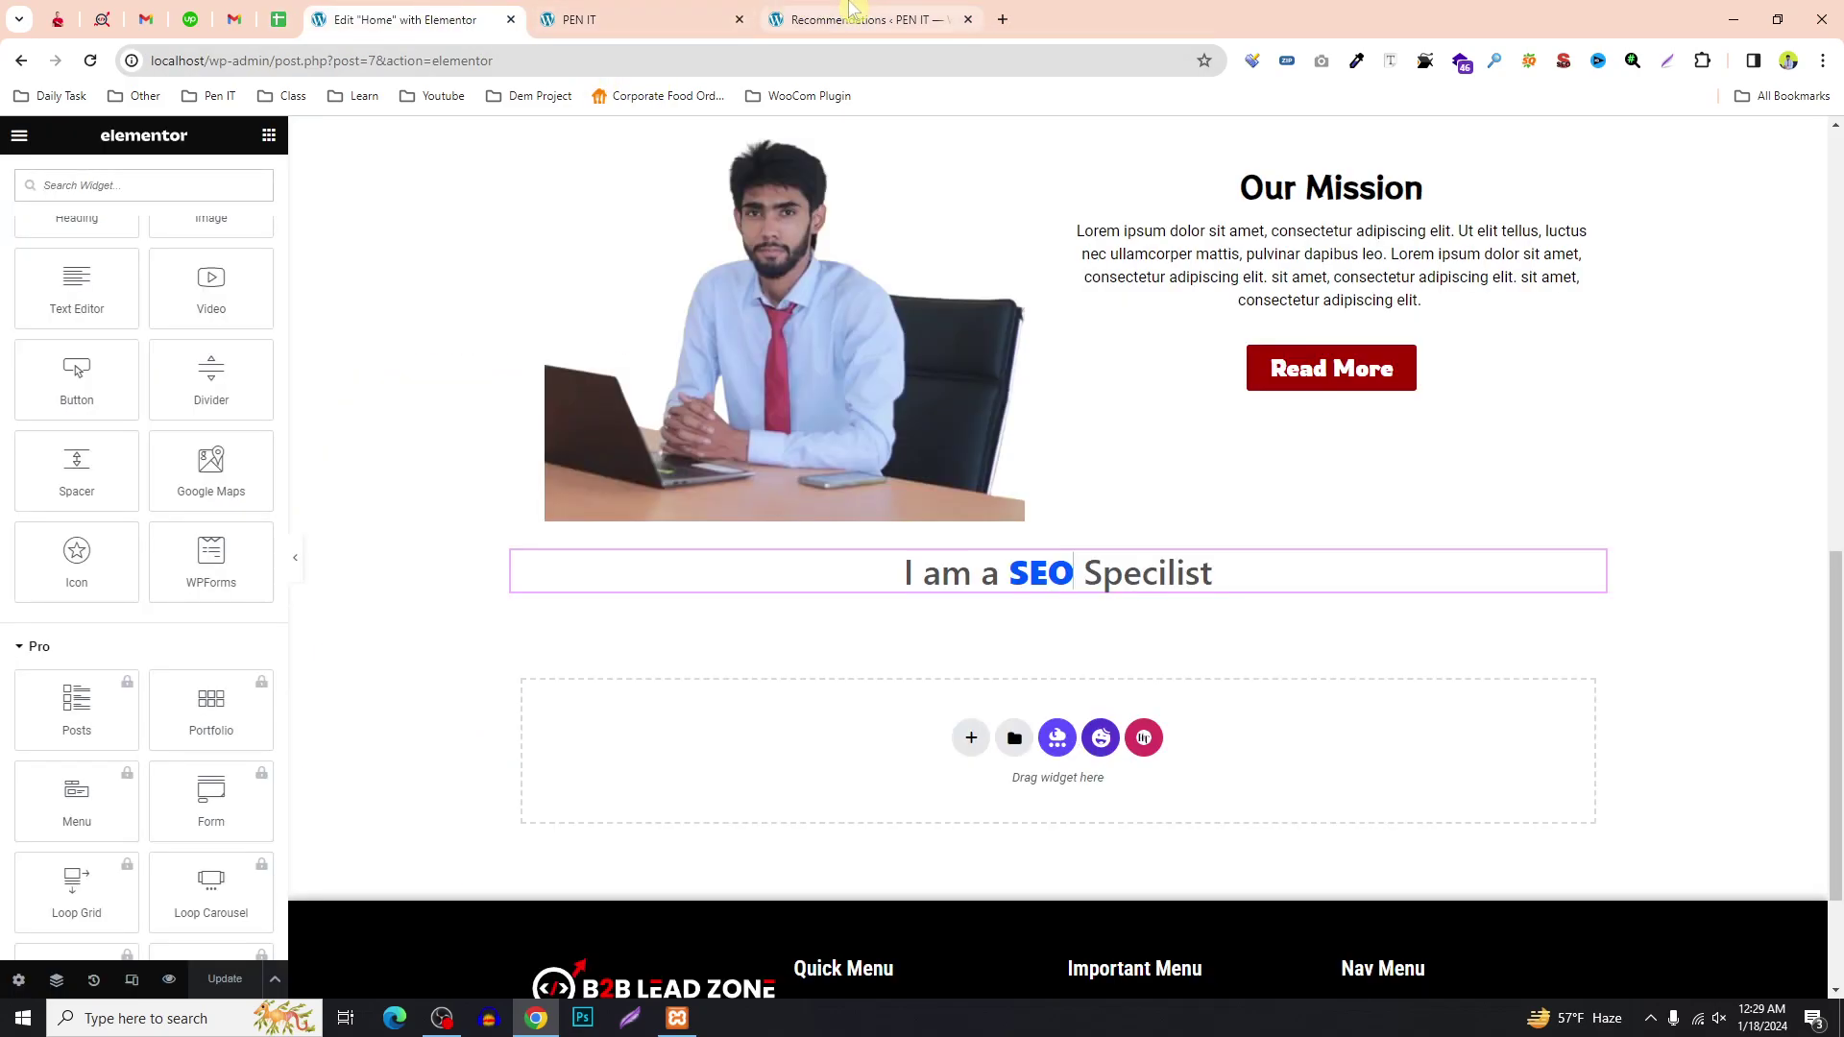
{"action": "mouse_move", "coordinate": [850, 7]}
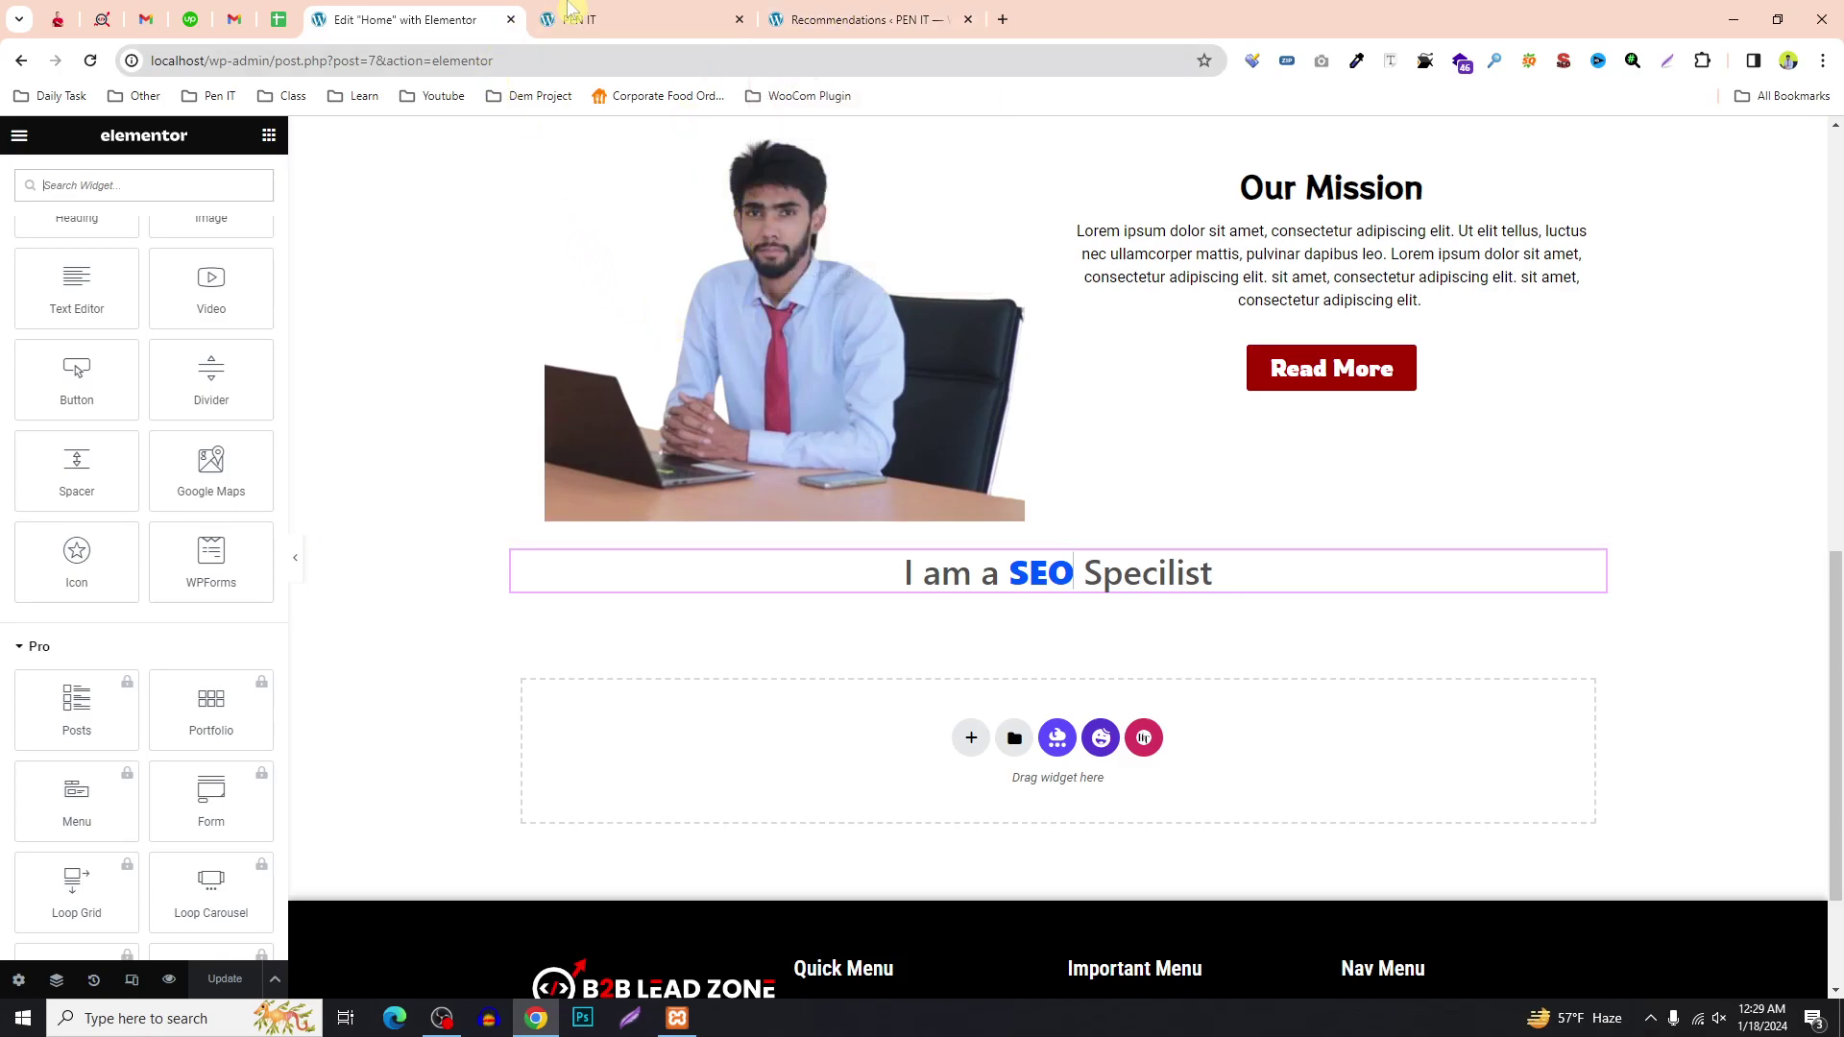
{"action": "left_click", "coordinate": [614, 10]}
{"action": "left_click", "coordinate": [853, 12]}
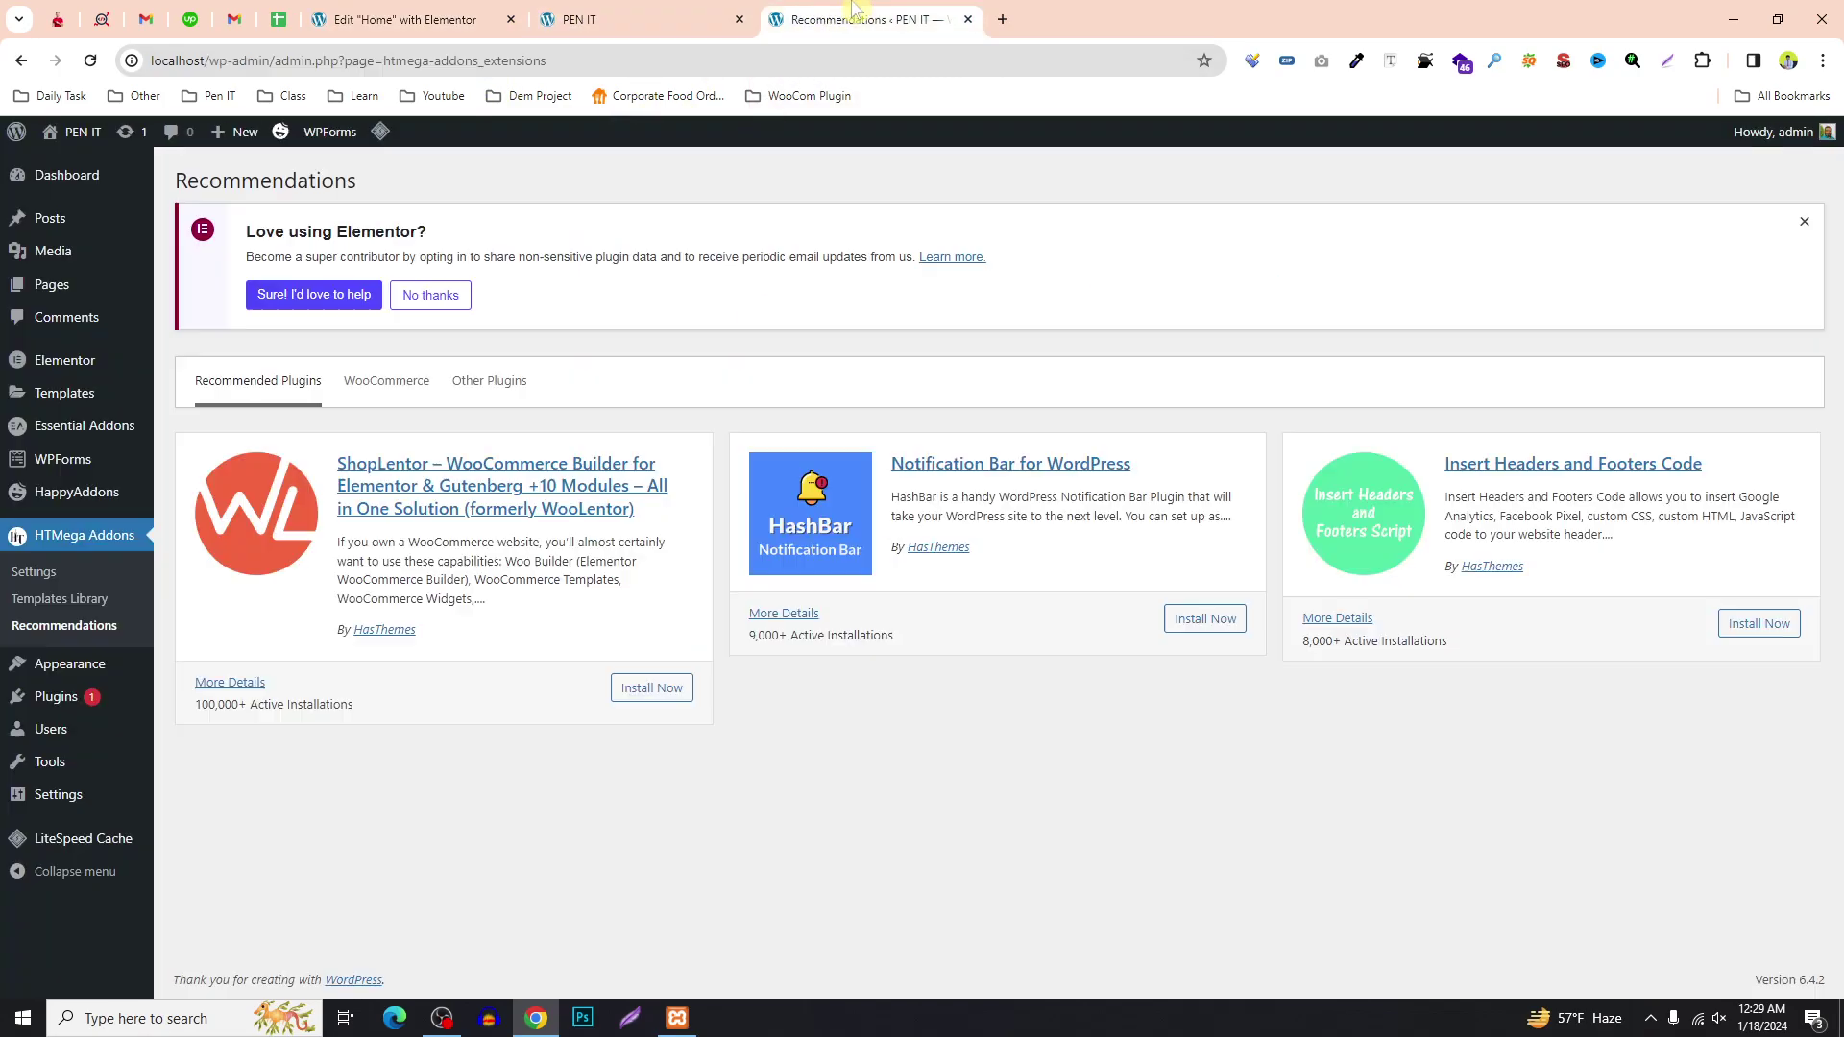
{"action": "left_click", "coordinate": [615, 19]}
{"action": "left_click", "coordinate": [404, 19]}
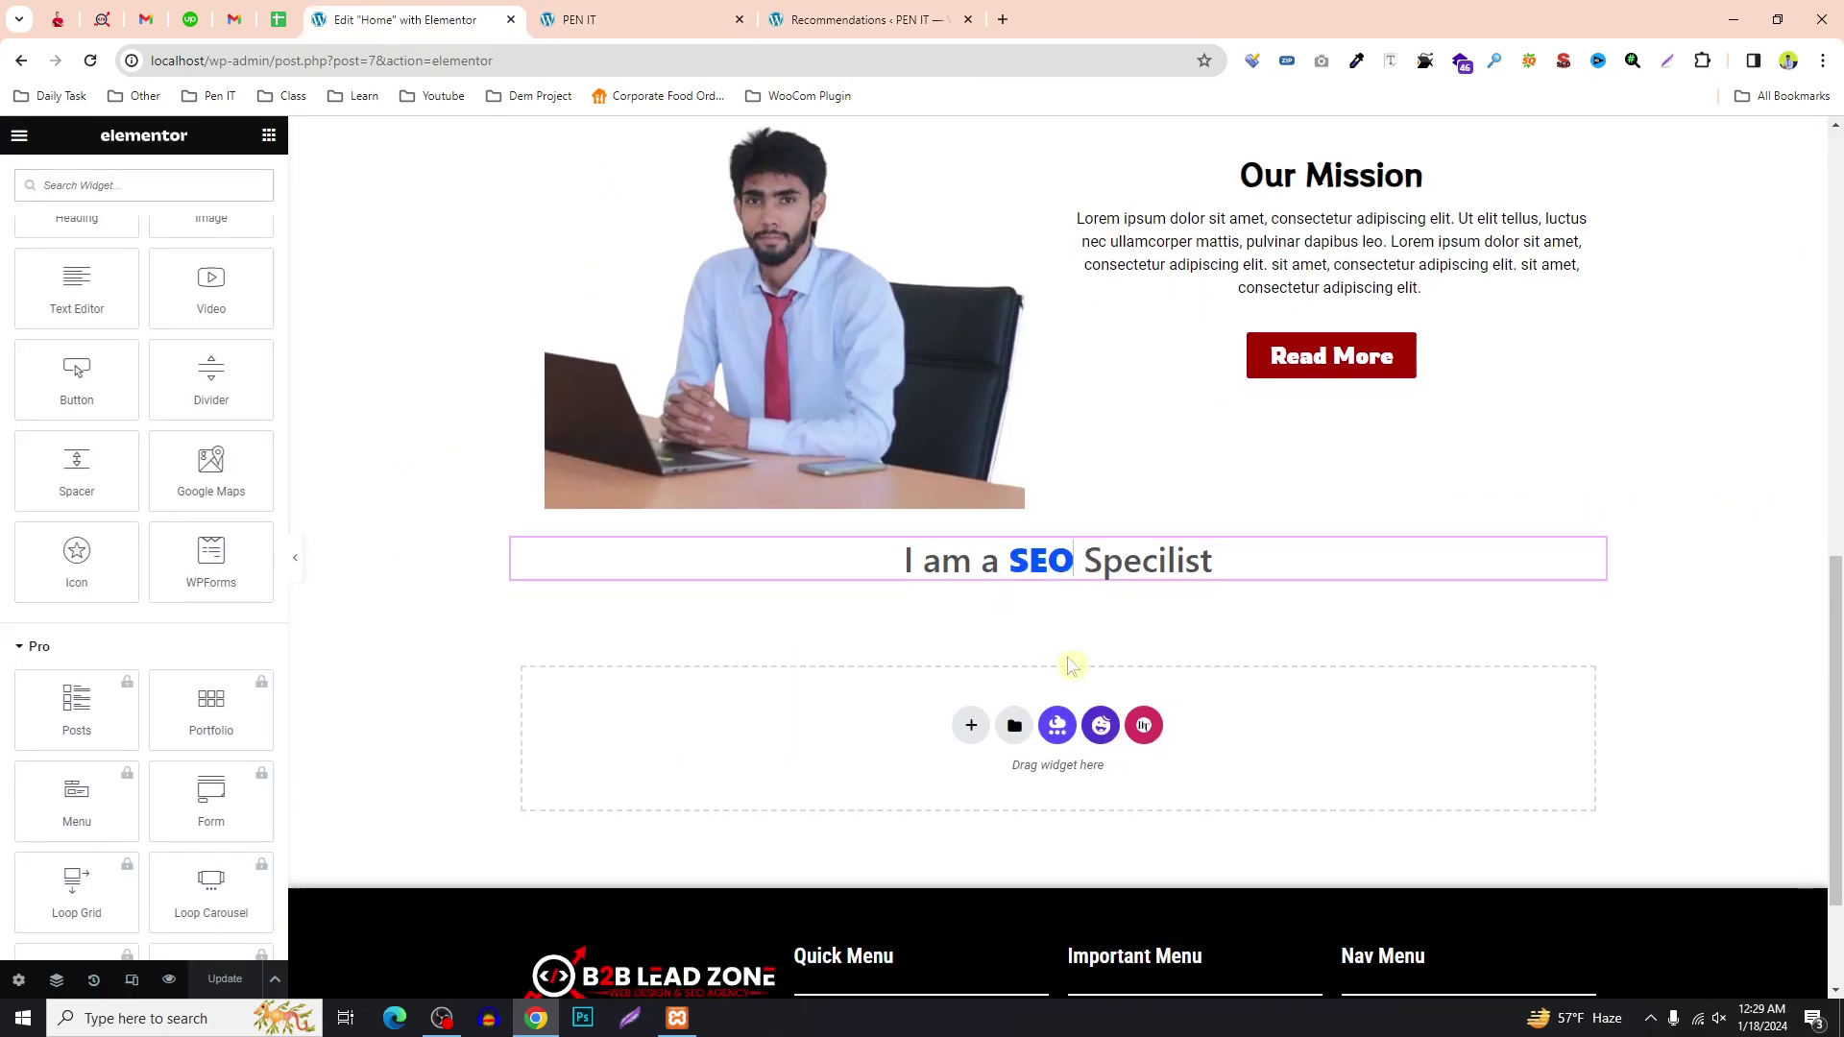
Add the Essential Addons Countdown widget directly below the animated heading on the Home page.
{"action": "scroll", "coordinate": [1071, 663], "scroll_direction": "down", "scroll_amount": 1}
{"action": "scroll", "coordinate": [181, 572], "scroll_direction": "down", "scroll_amount": 10}
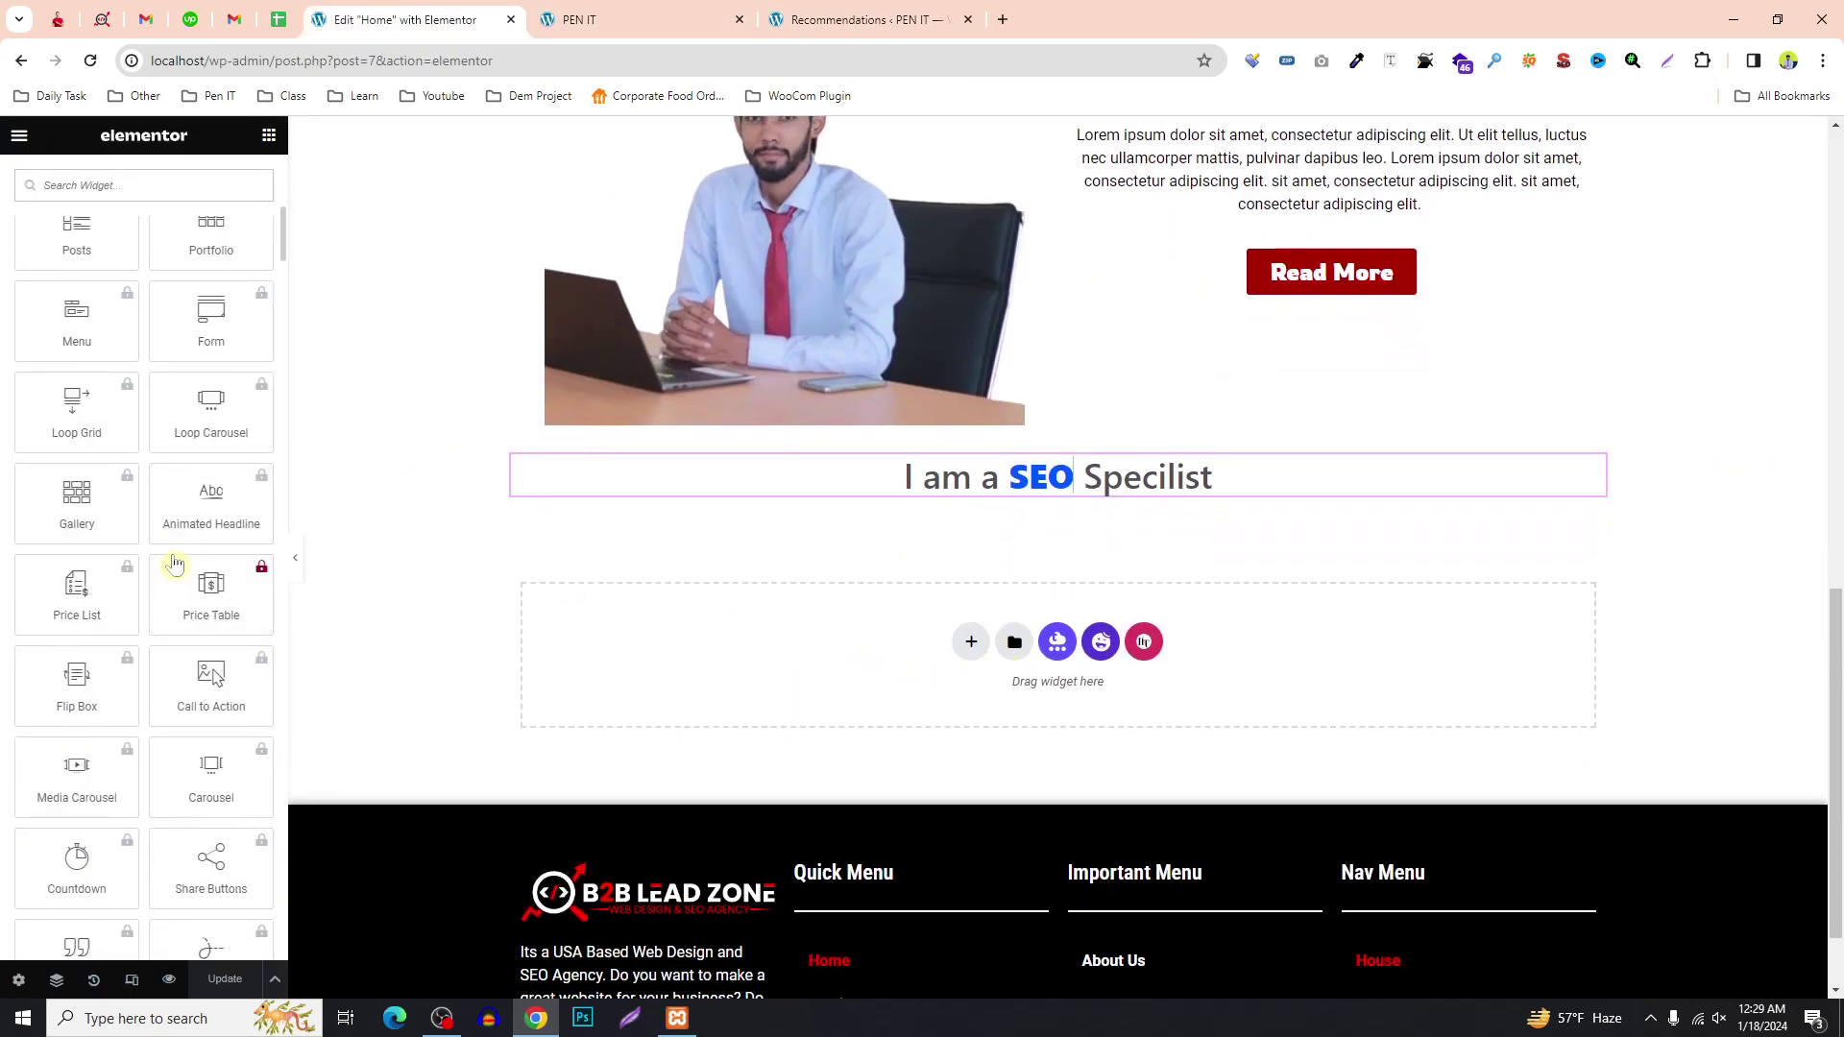
{"action": "scroll", "coordinate": [207, 576], "scroll_direction": "down", "scroll_amount": 7}
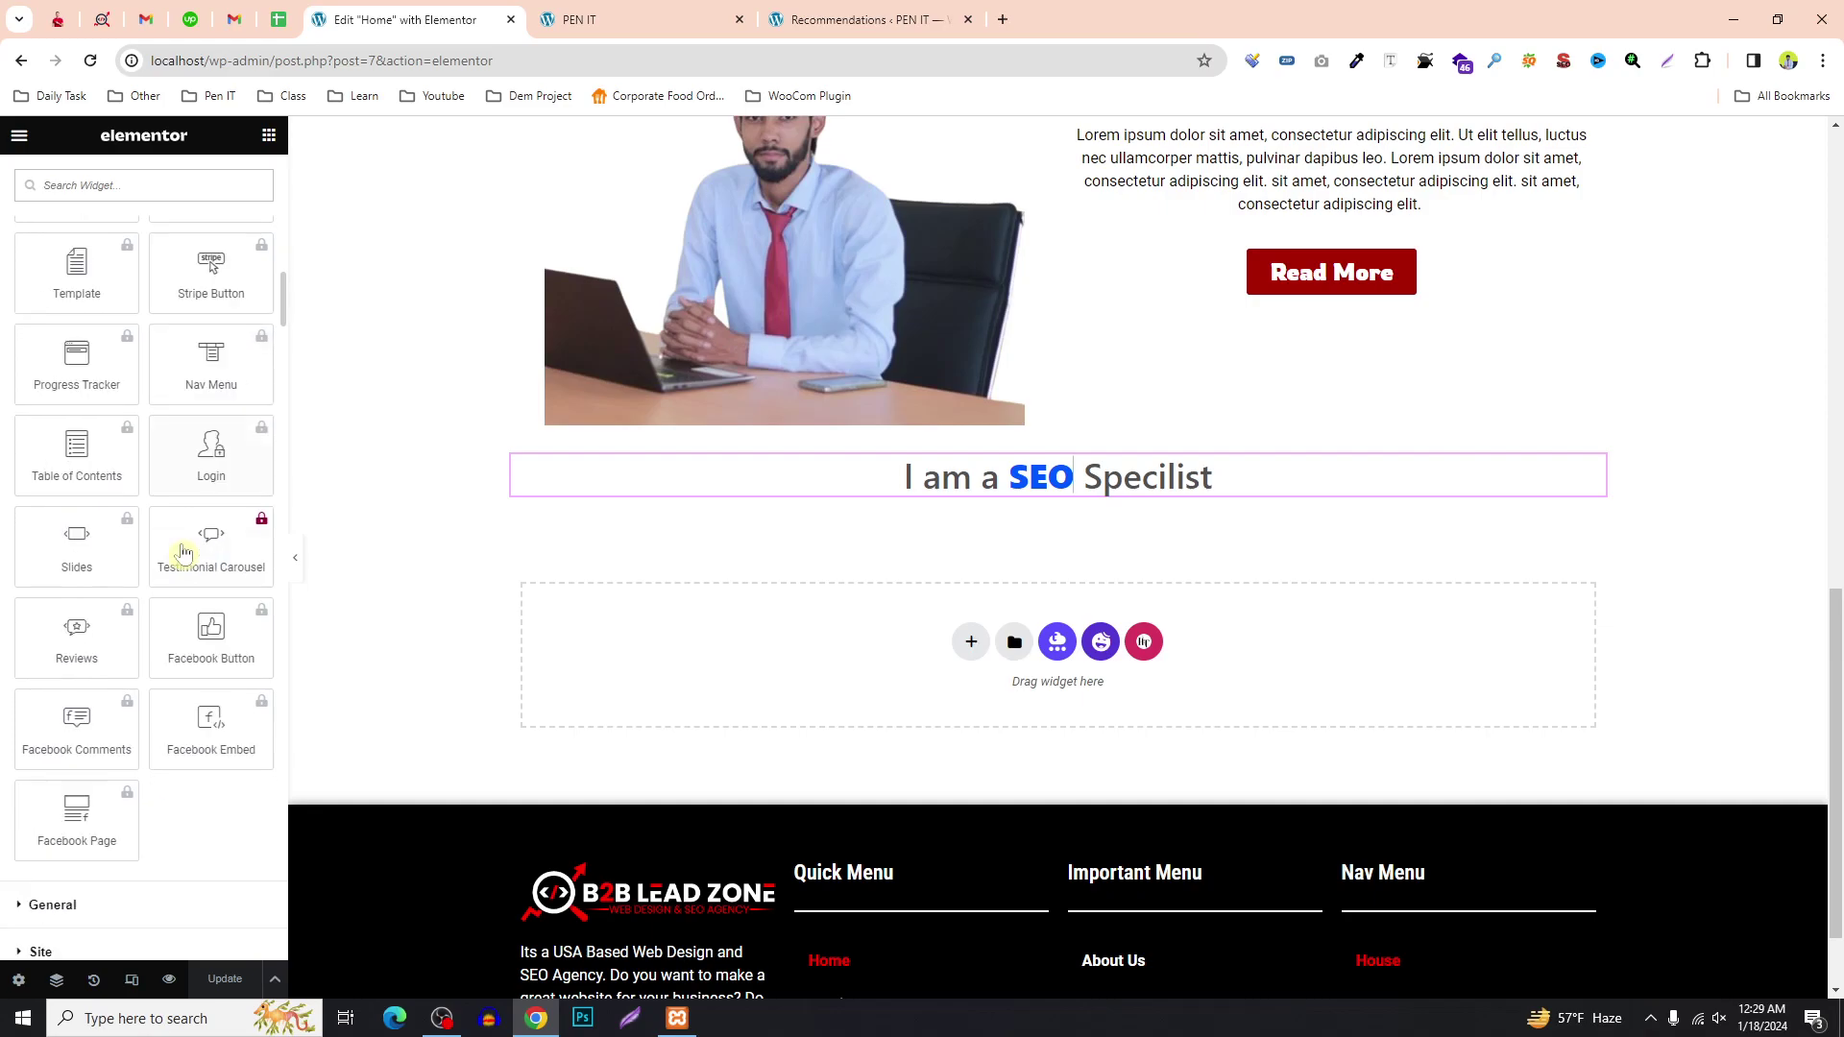
{"action": "scroll", "coordinate": [237, 666], "scroll_direction": "down", "scroll_amount": 4}
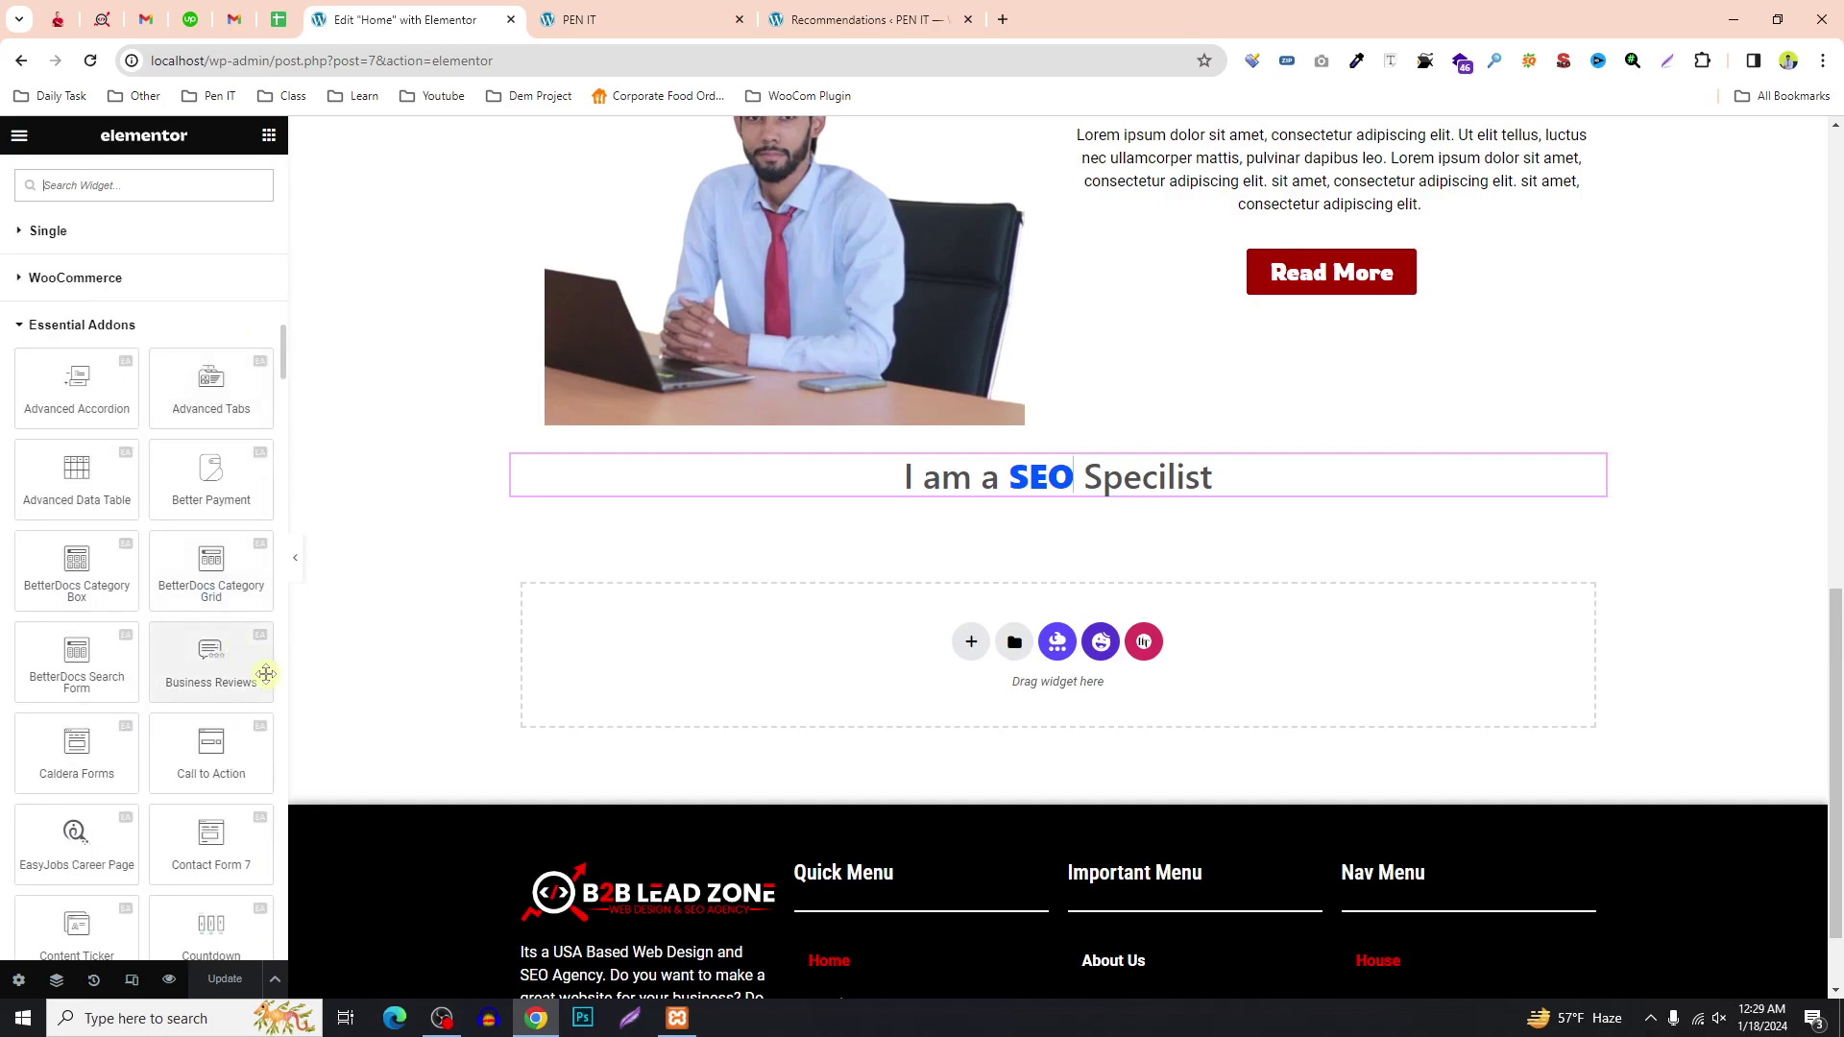
{"action": "scroll", "coordinate": [205, 529], "scroll_direction": "down", "scroll_amount": 2}
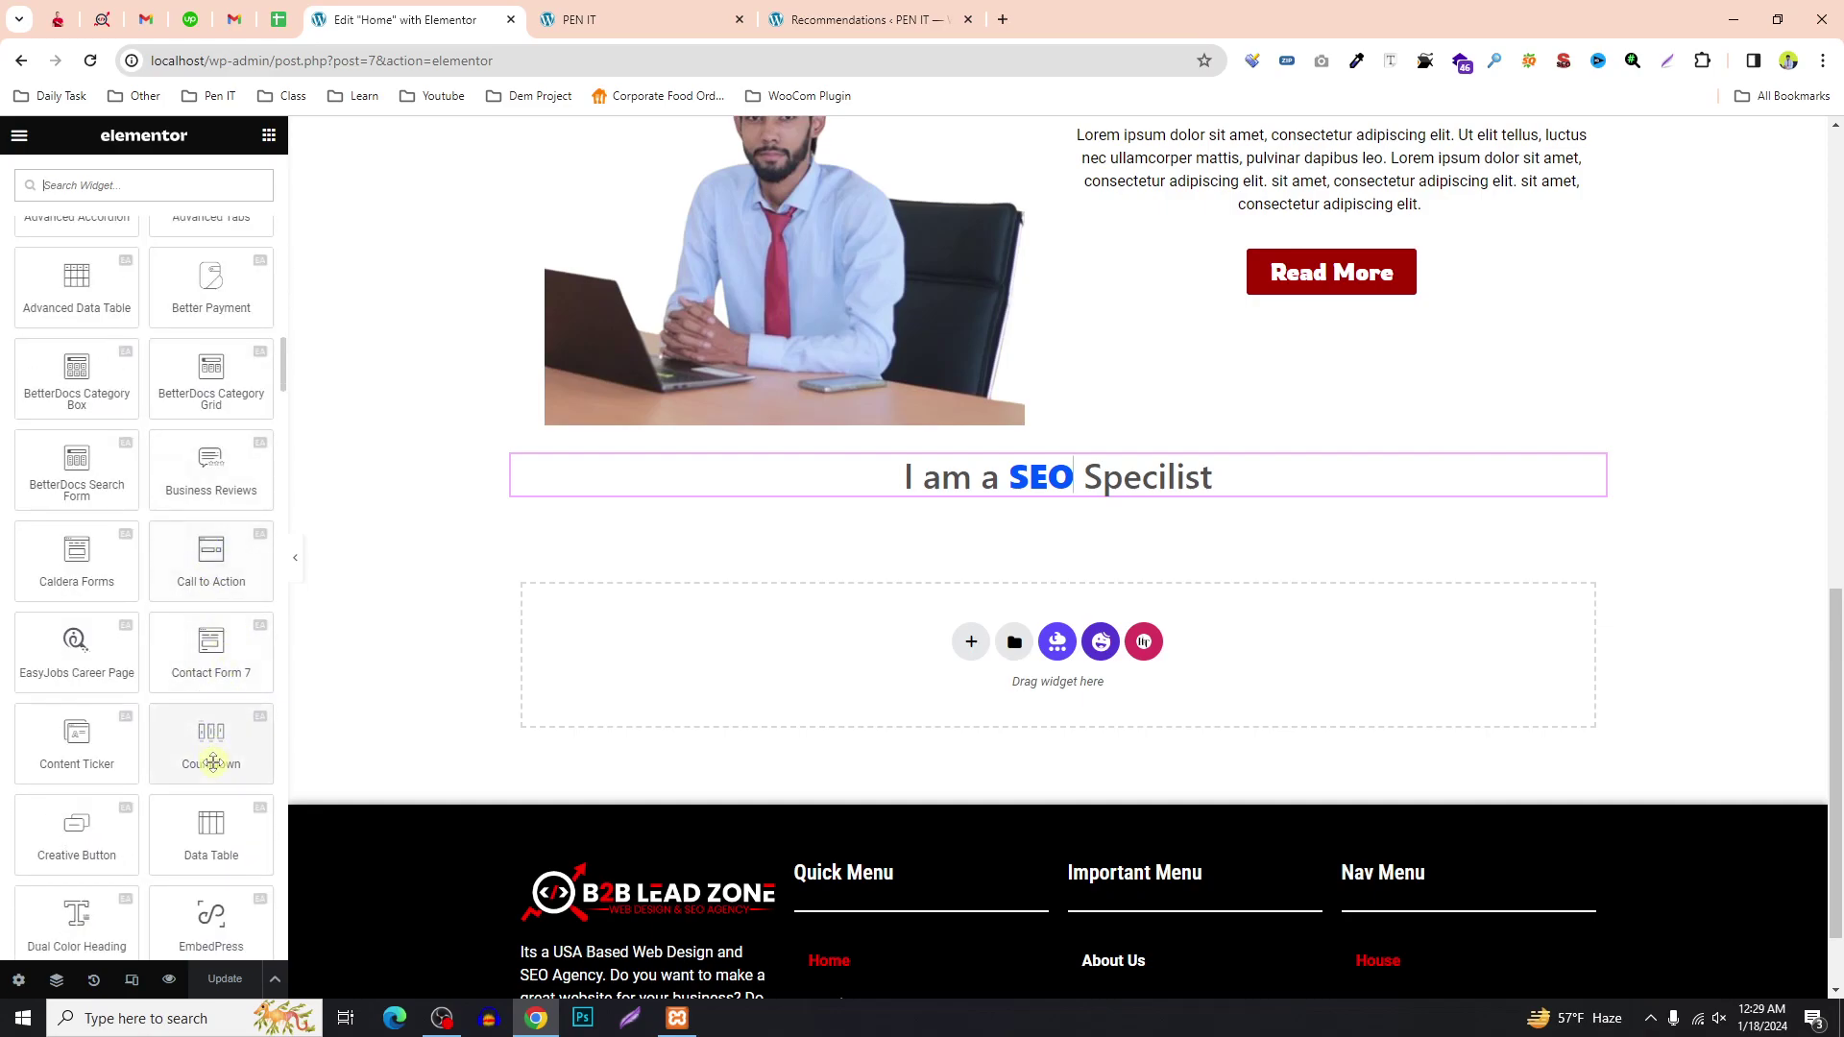
{"action": "scroll", "coordinate": [212, 663], "scroll_direction": "down", "scroll_amount": 1}
{"action": "left_click_drag", "start_coordinate": [215, 659], "coordinate": [1095, 504]}
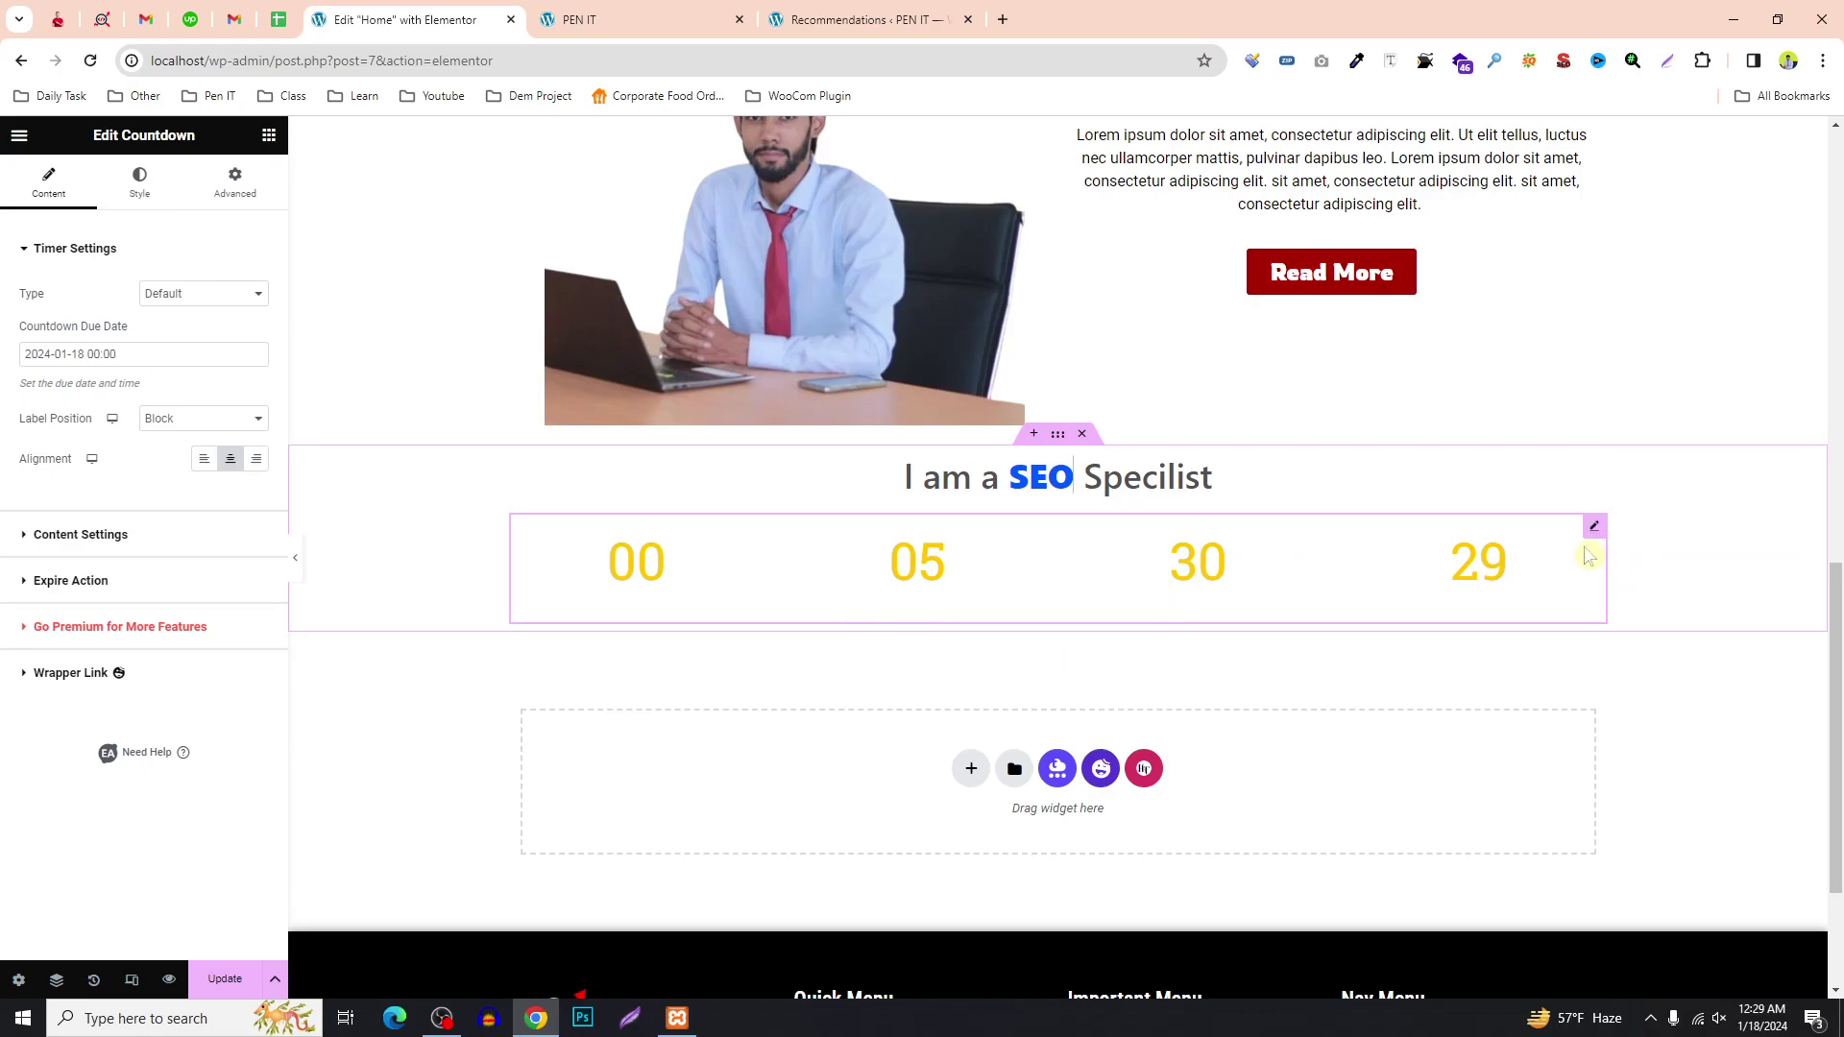
Set the countdown's type to Evergreen Timer and its label position to Inline.
{"action": "left_click", "coordinate": [204, 295]}
{"action": "left_click", "coordinate": [193, 330]}
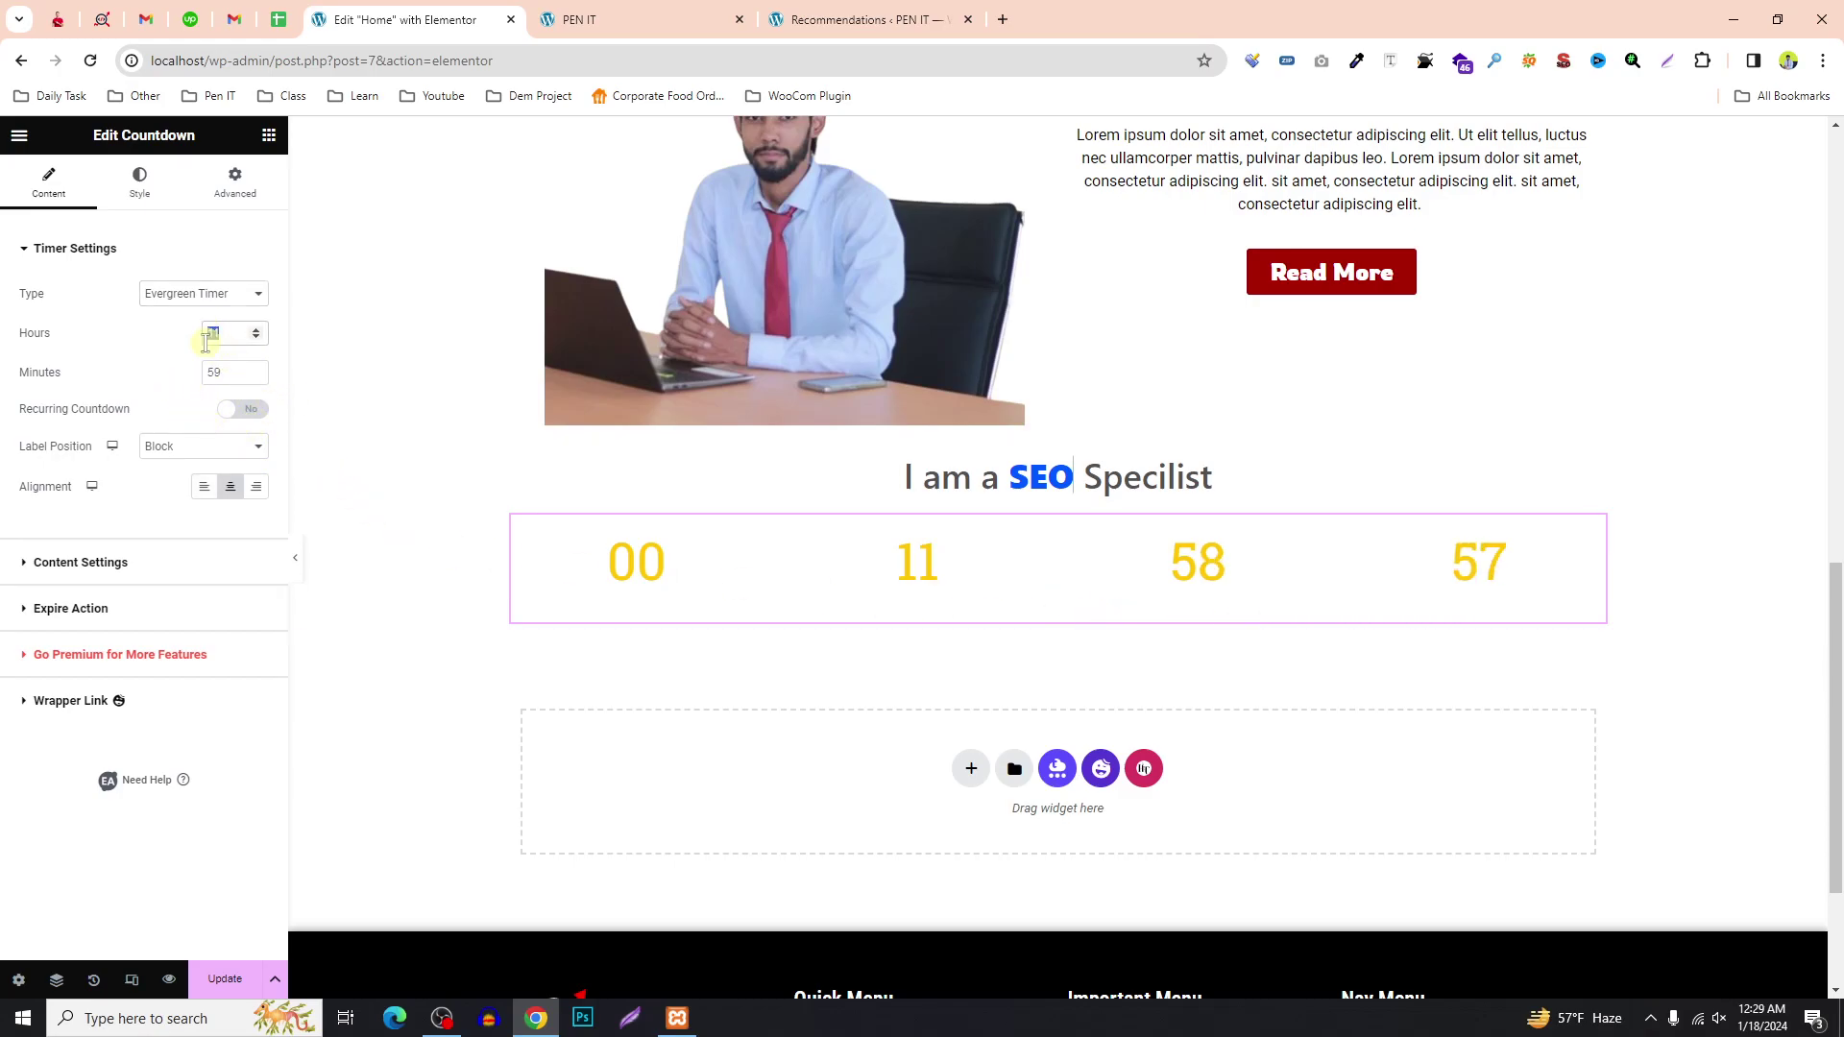
{"action": "left_click", "coordinate": [226, 449]}
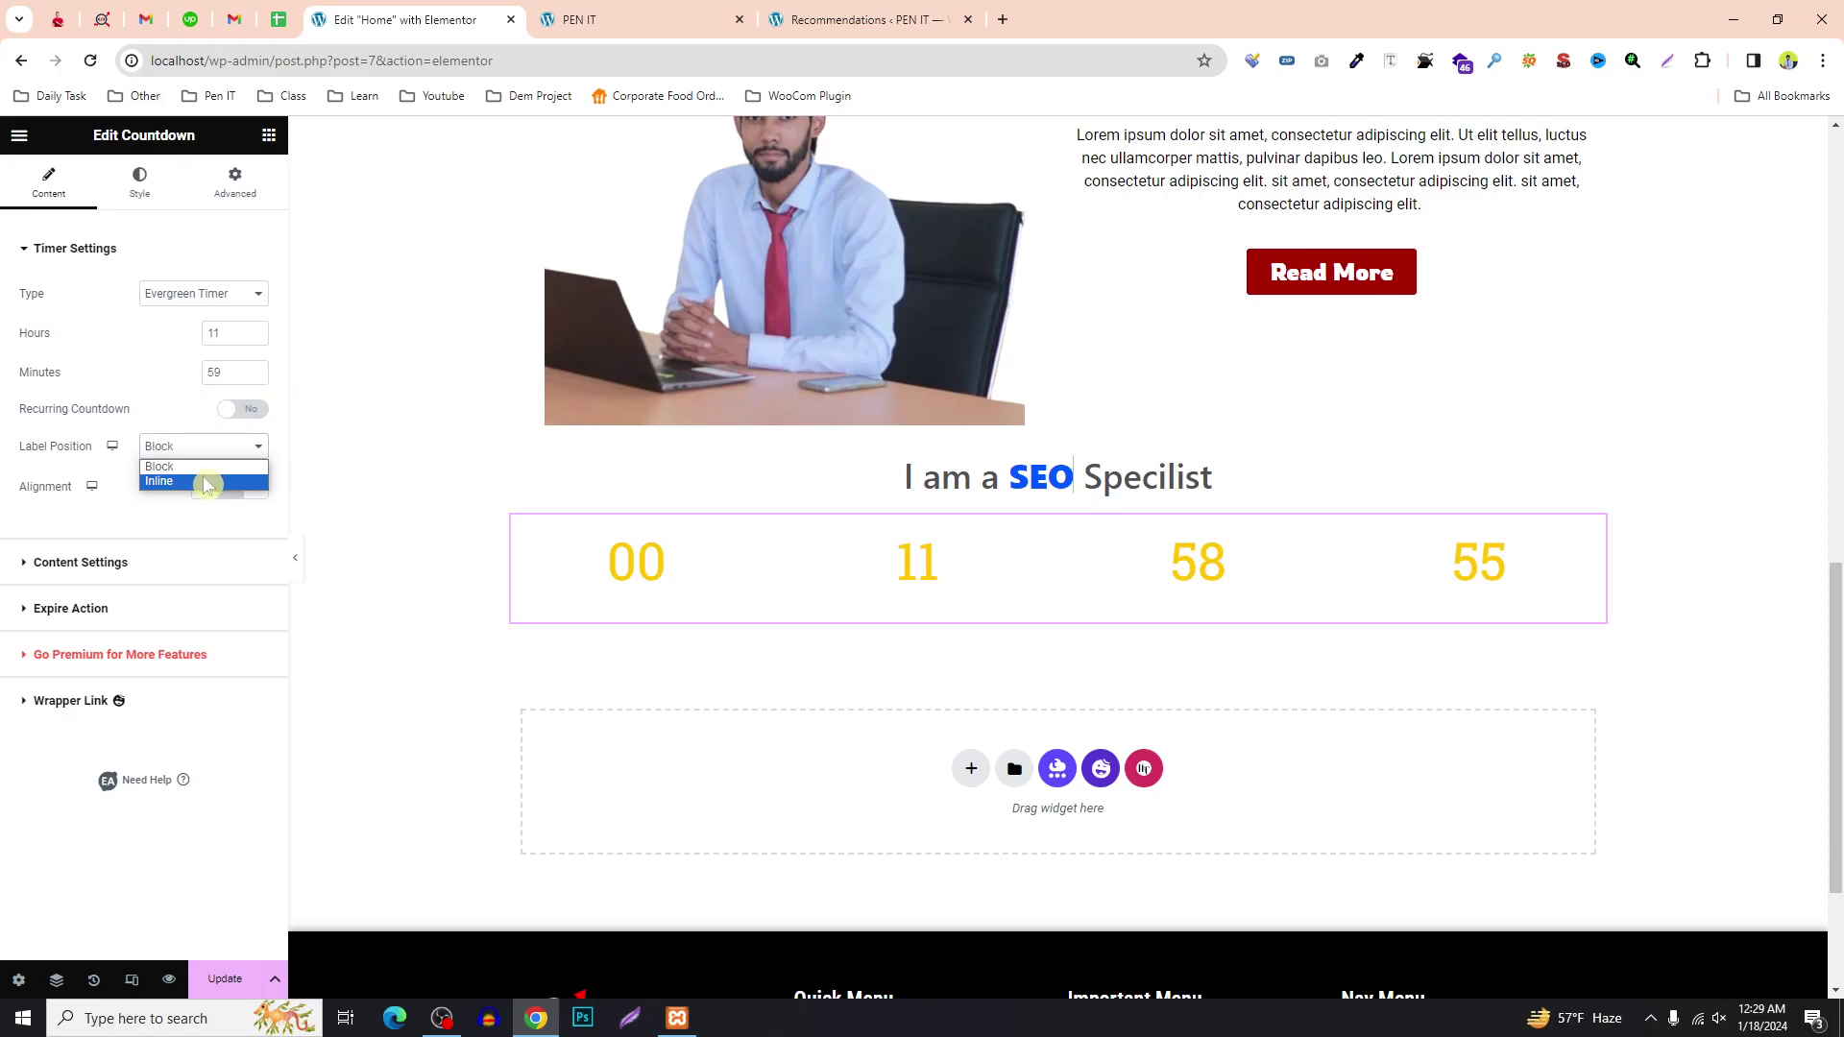
{"action": "left_click", "coordinate": [204, 485]}
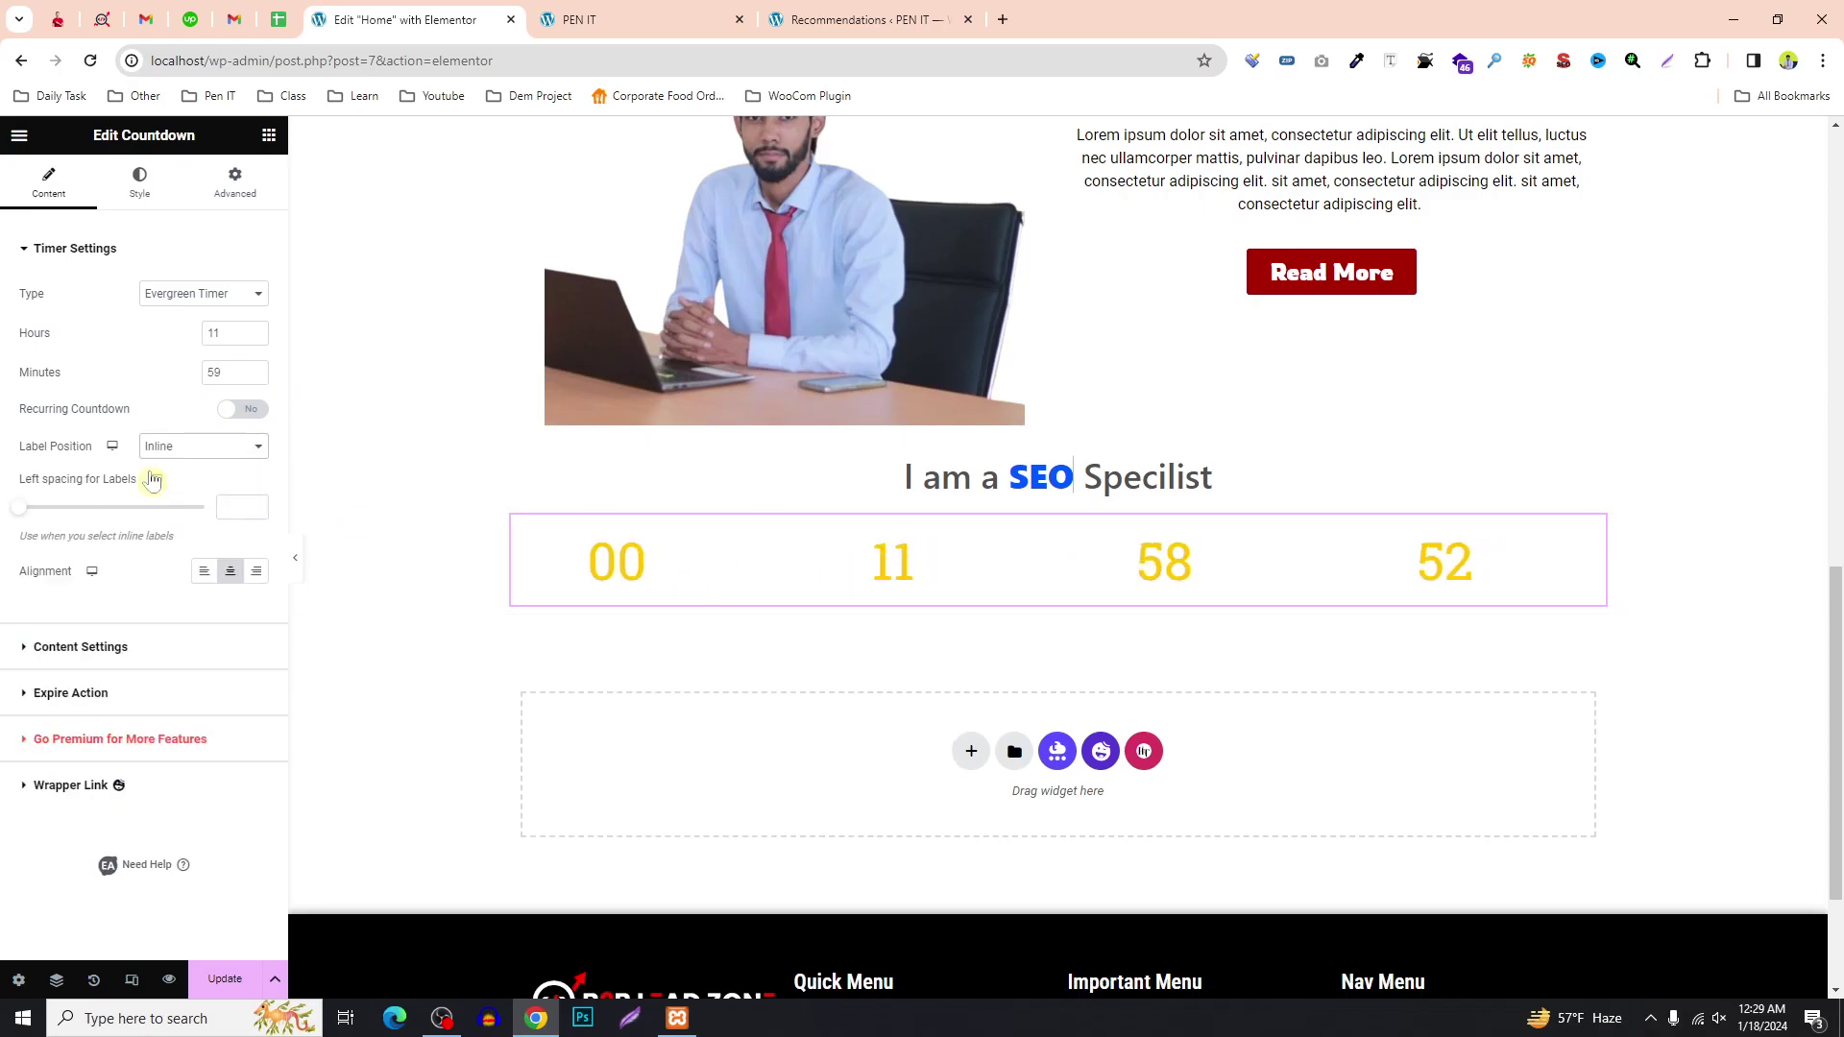
Add the Essential Addons Content Ticker widget directly below the countdown on the Home page.
{"action": "left_click", "coordinate": [268, 142]}
{"action": "scroll", "coordinate": [149, 576], "scroll_direction": "down", "scroll_amount": 10}
{"action": "scroll", "coordinate": [211, 584], "scroll_direction": "up", "scroll_amount": 15}
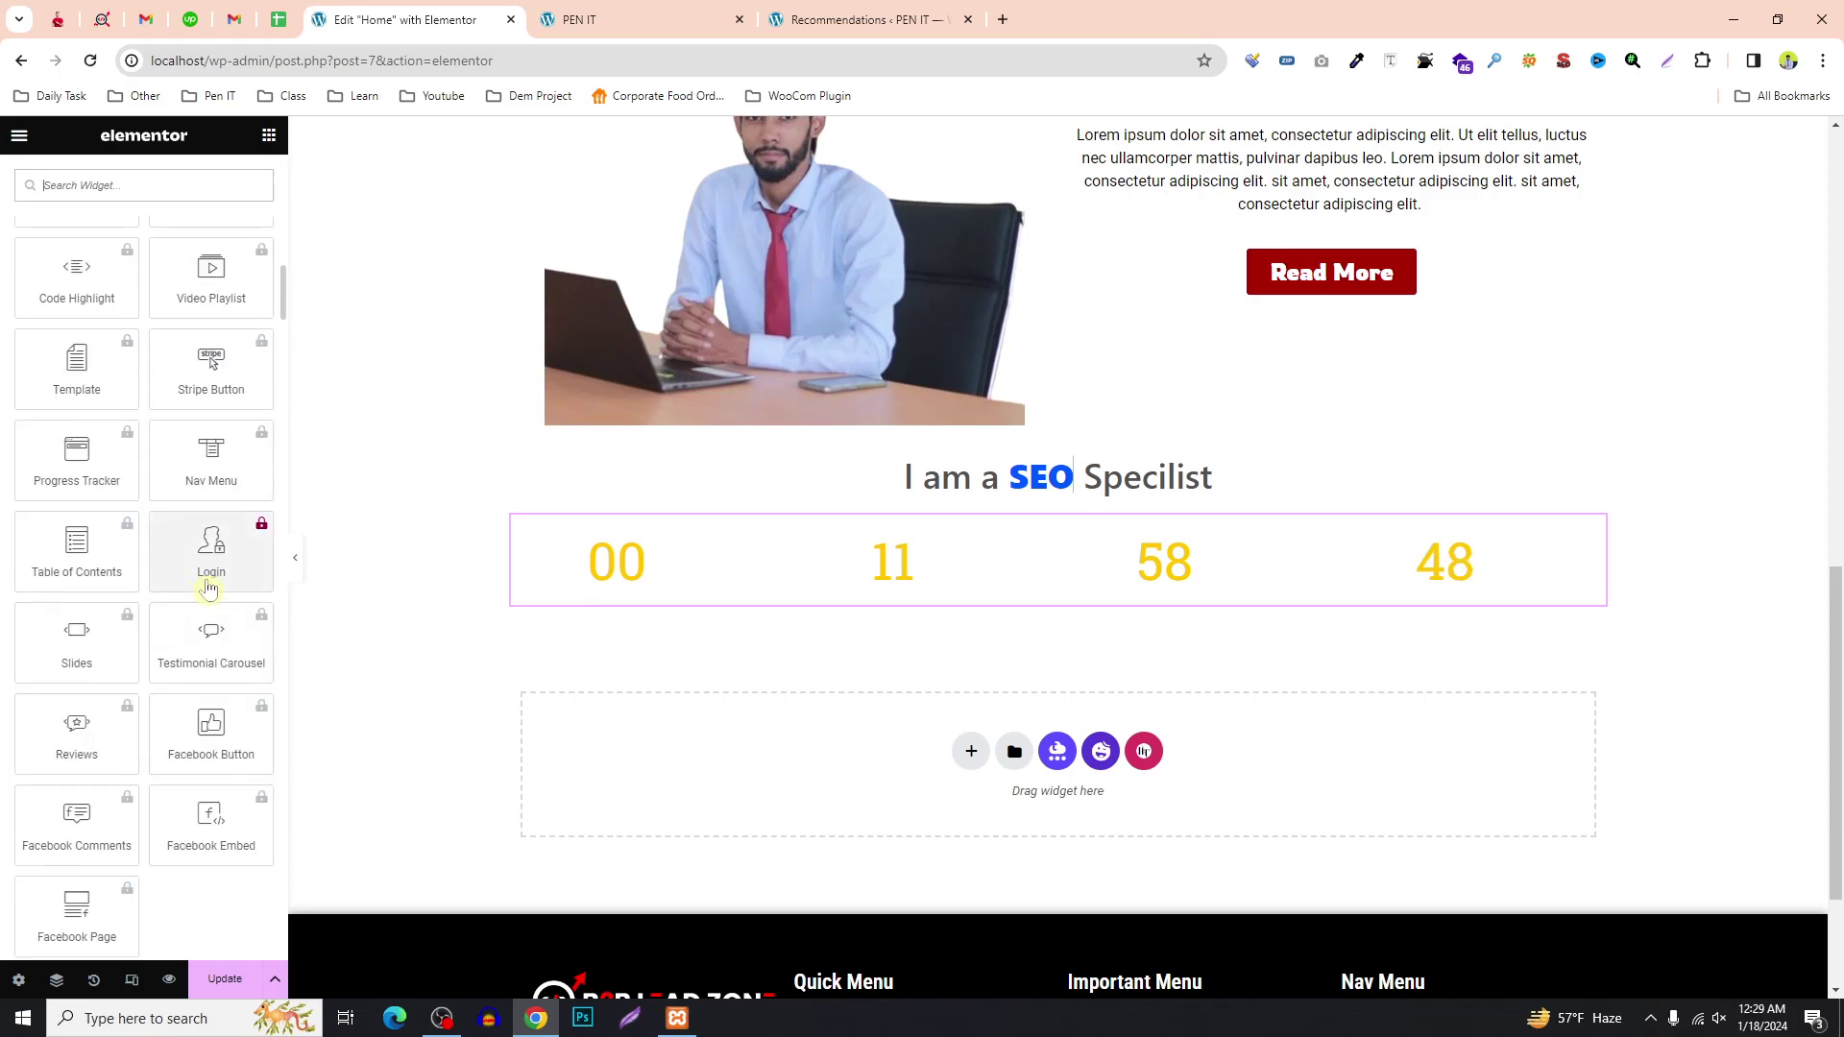
{"action": "left_click", "coordinate": [22, 278]}
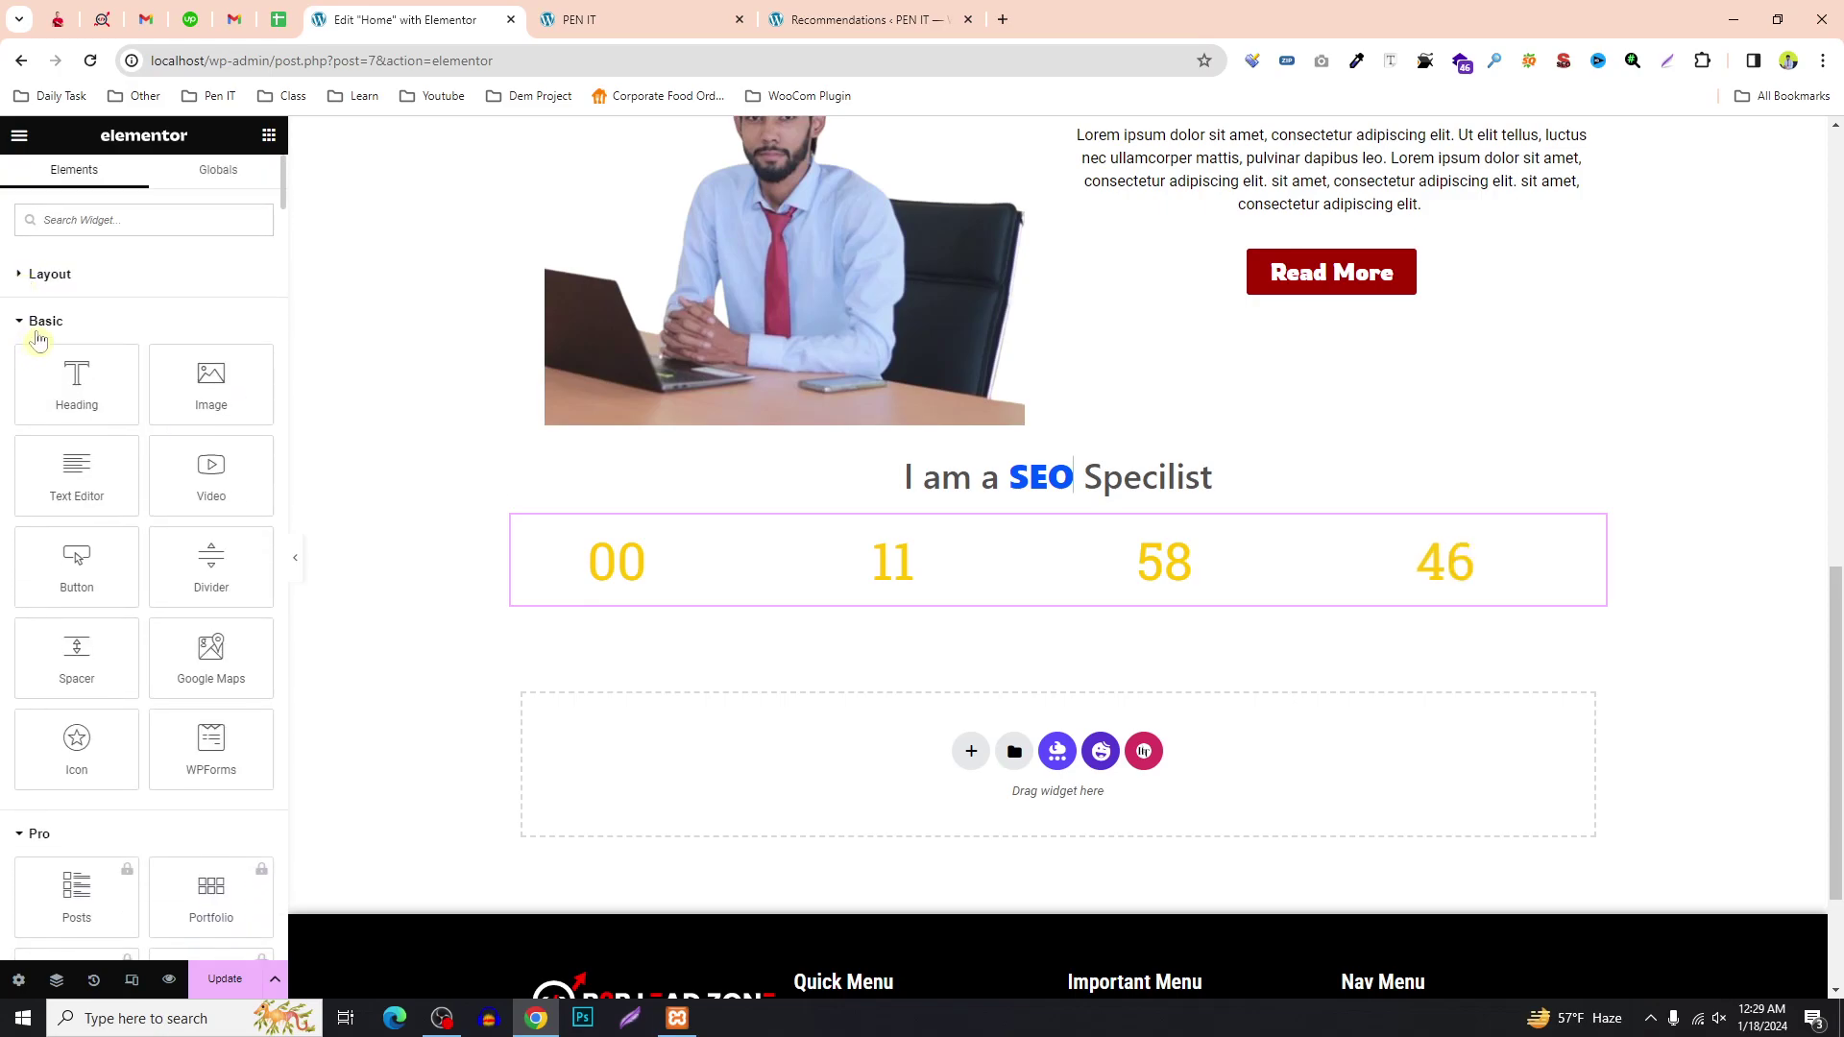
{"action": "left_click", "coordinate": [35, 321]}
{"action": "left_click", "coordinate": [35, 368]}
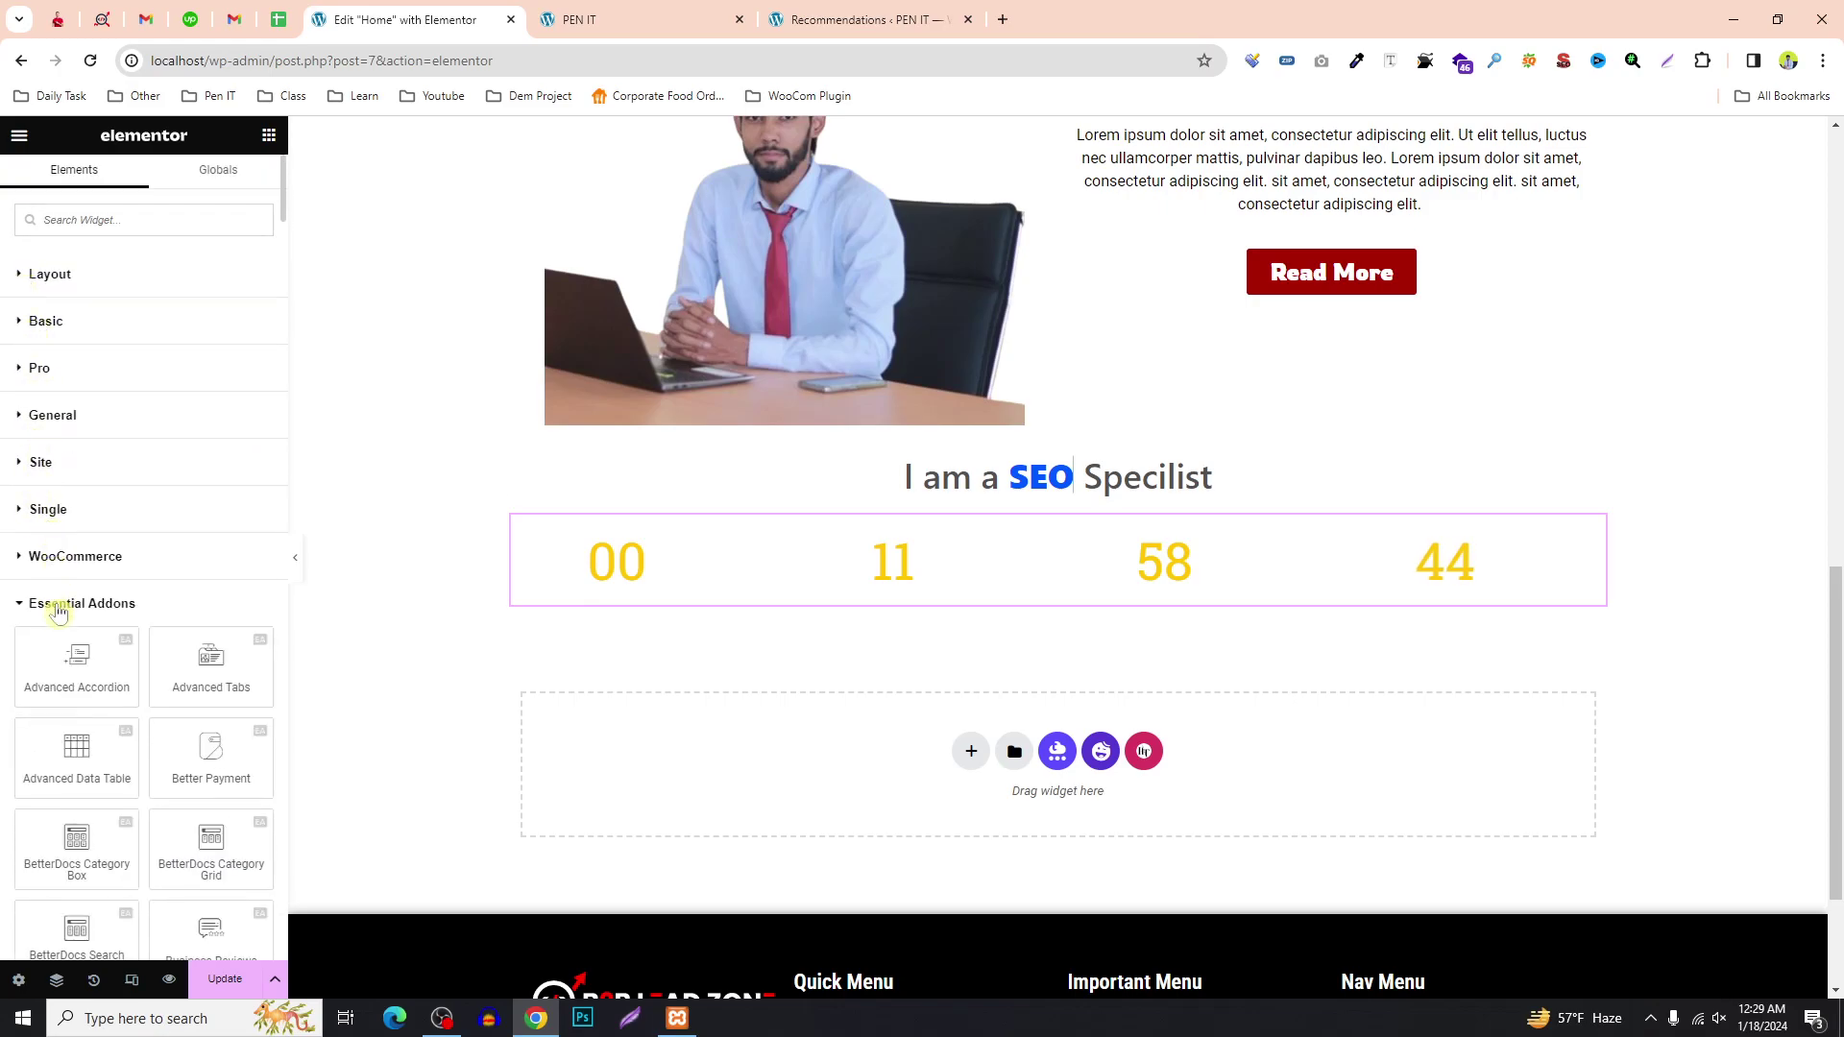
{"action": "scroll", "coordinate": [106, 574], "scroll_direction": "down", "scroll_amount": 2}
{"action": "scroll", "coordinate": [182, 644], "scroll_direction": "down", "scroll_amount": 3}
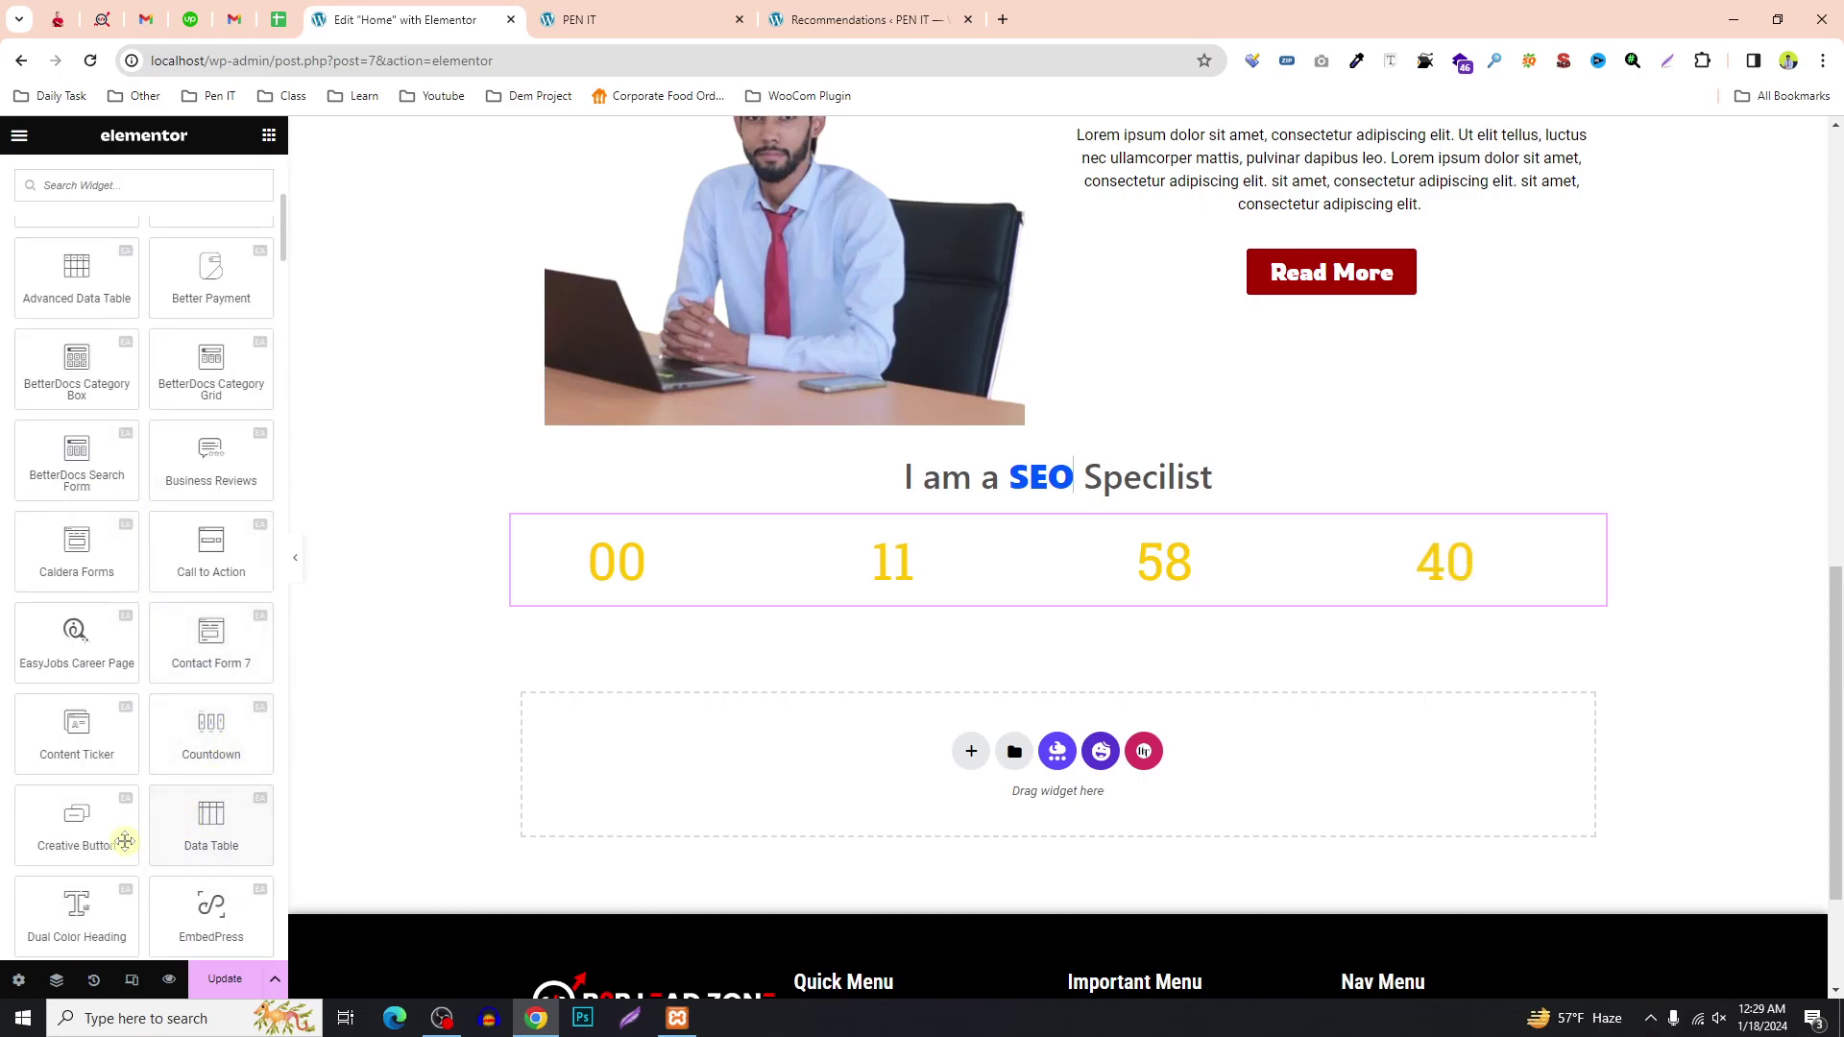
{"action": "left_click_drag", "start_coordinate": [82, 730], "coordinate": [1126, 618]}
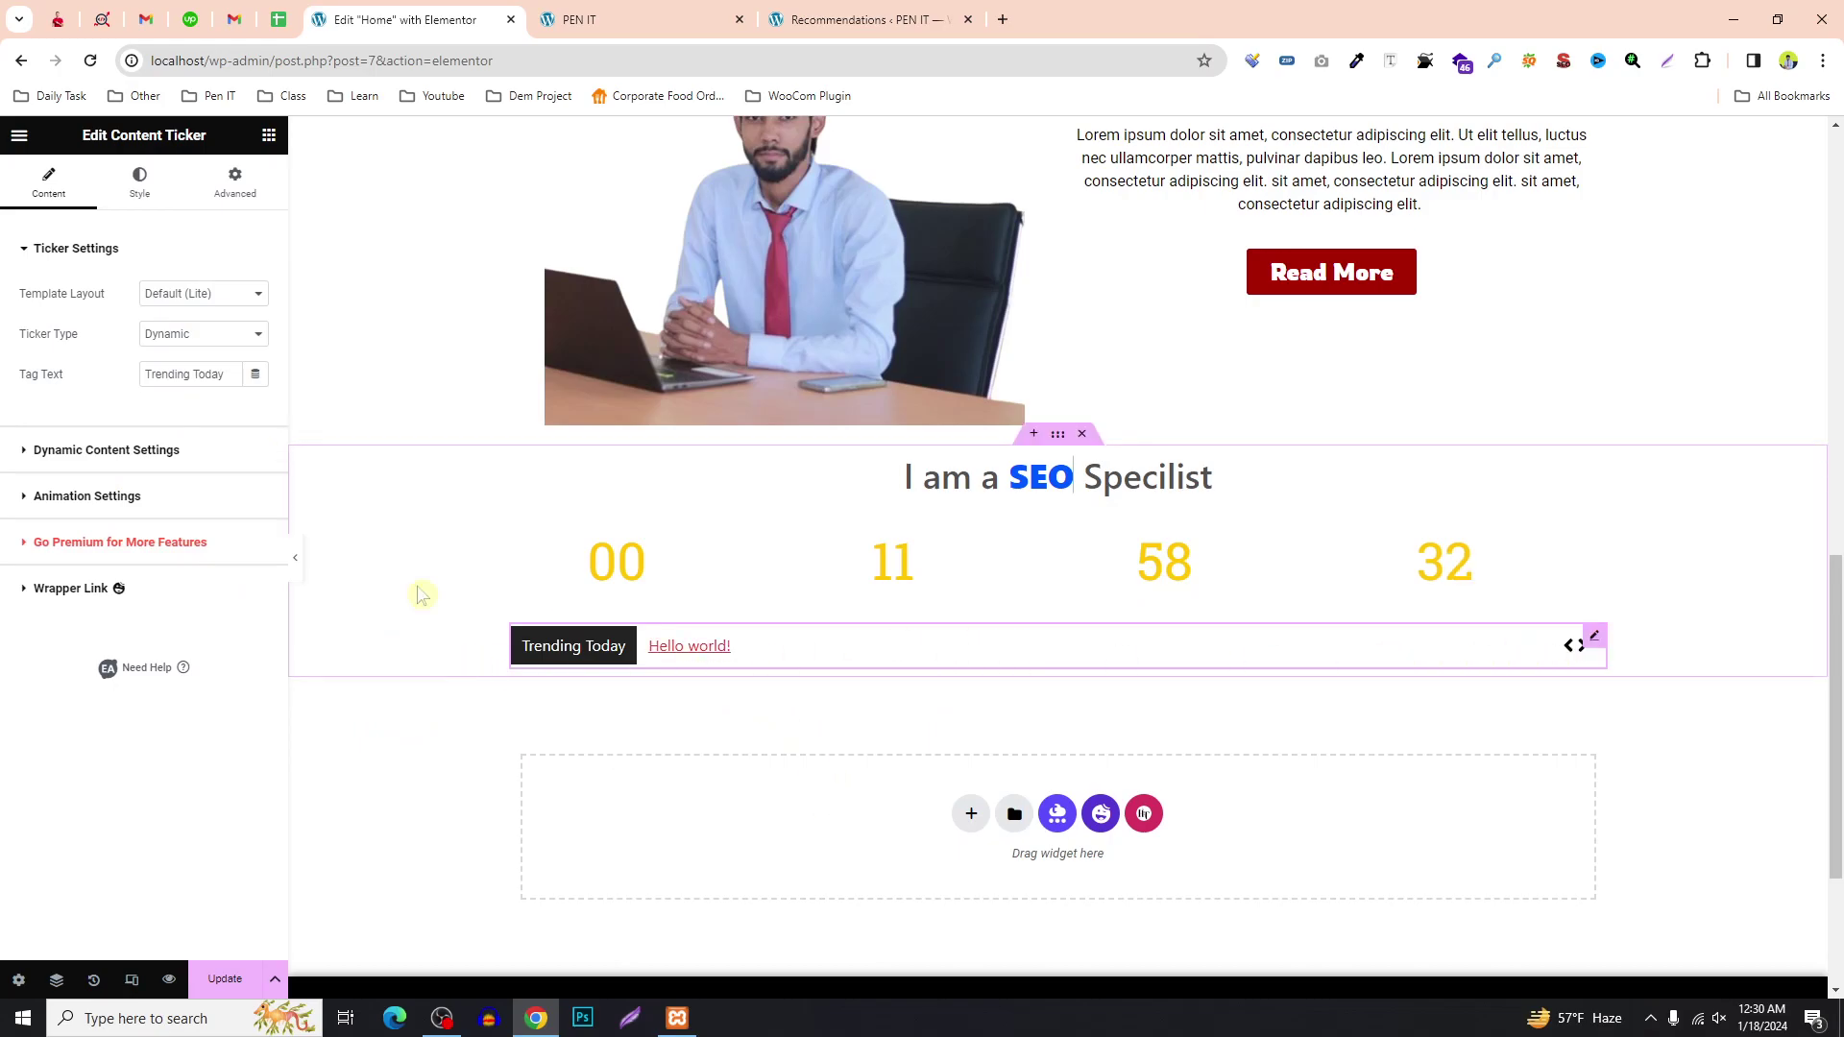
Add the Essential Addons Flip Box widget below the content ticker and duplicate it once.
{"action": "left_click", "coordinate": [268, 142]}
{"action": "scroll", "coordinate": [164, 577], "scroll_direction": "down", "scroll_amount": 8}
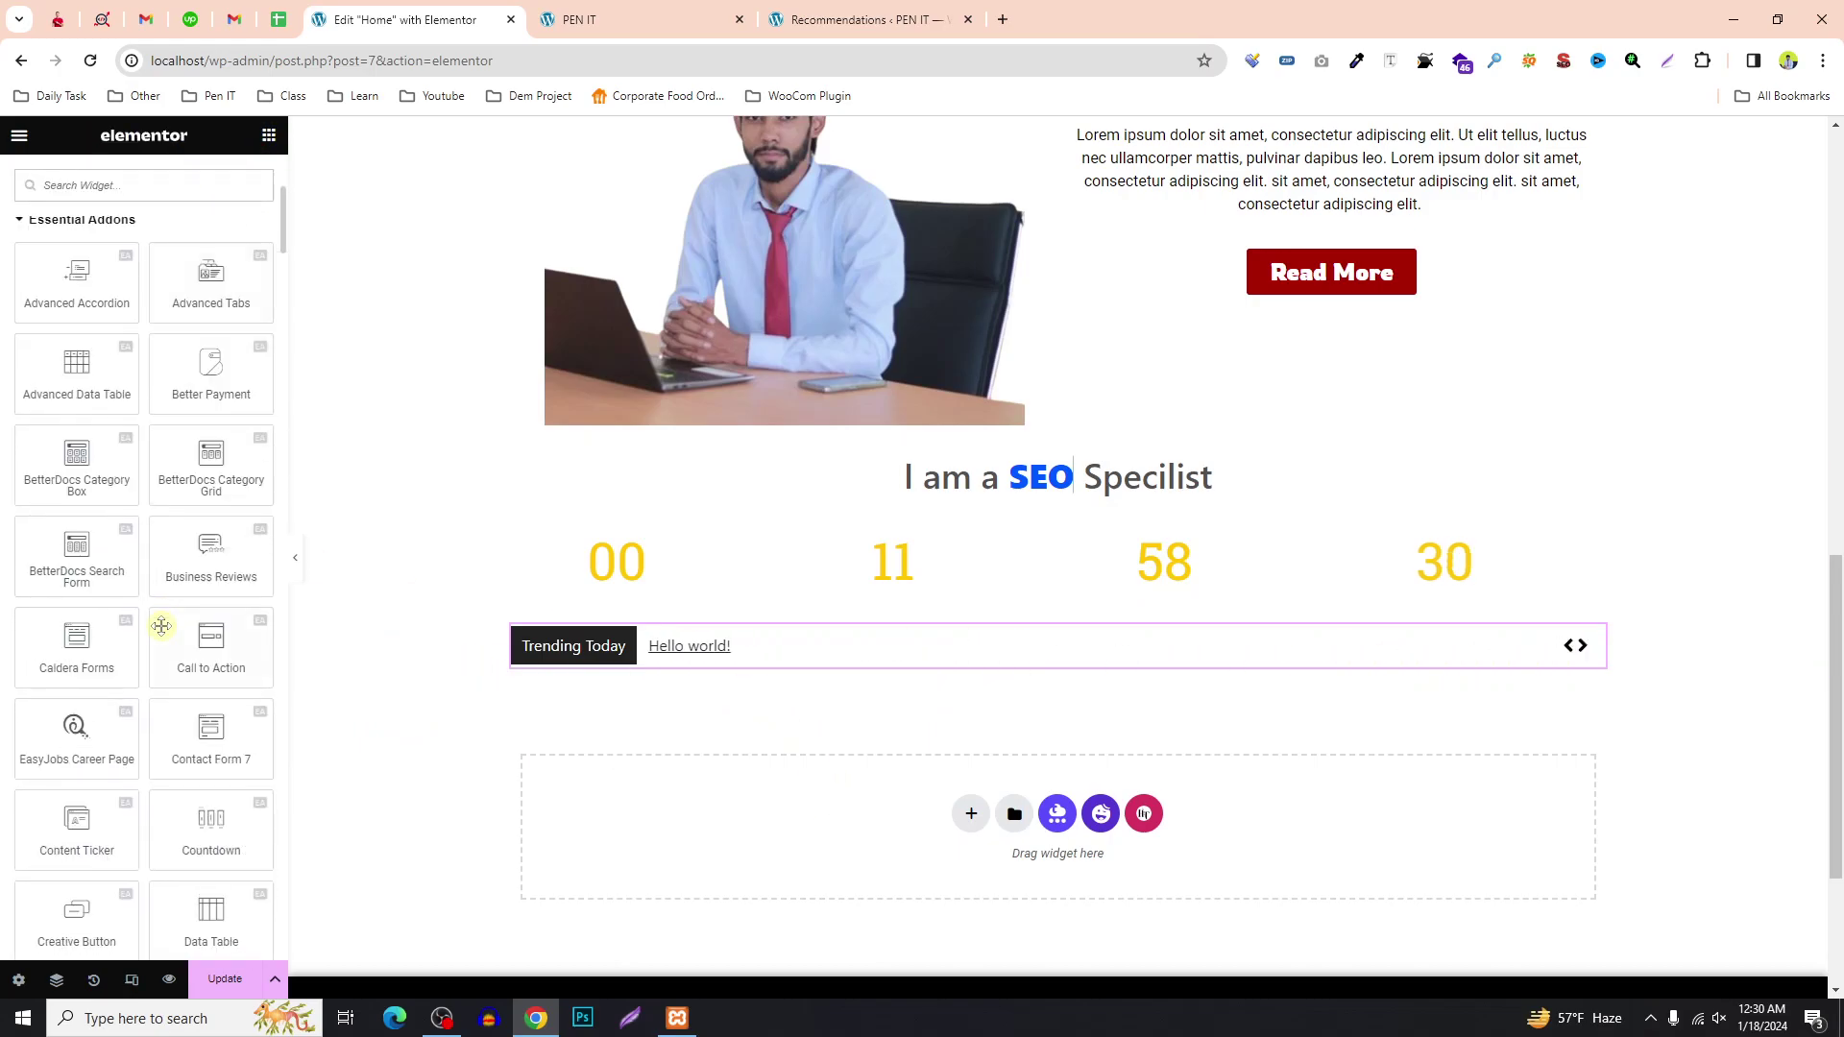
{"action": "scroll", "coordinate": [163, 625], "scroll_direction": "down", "scroll_amount": 1}
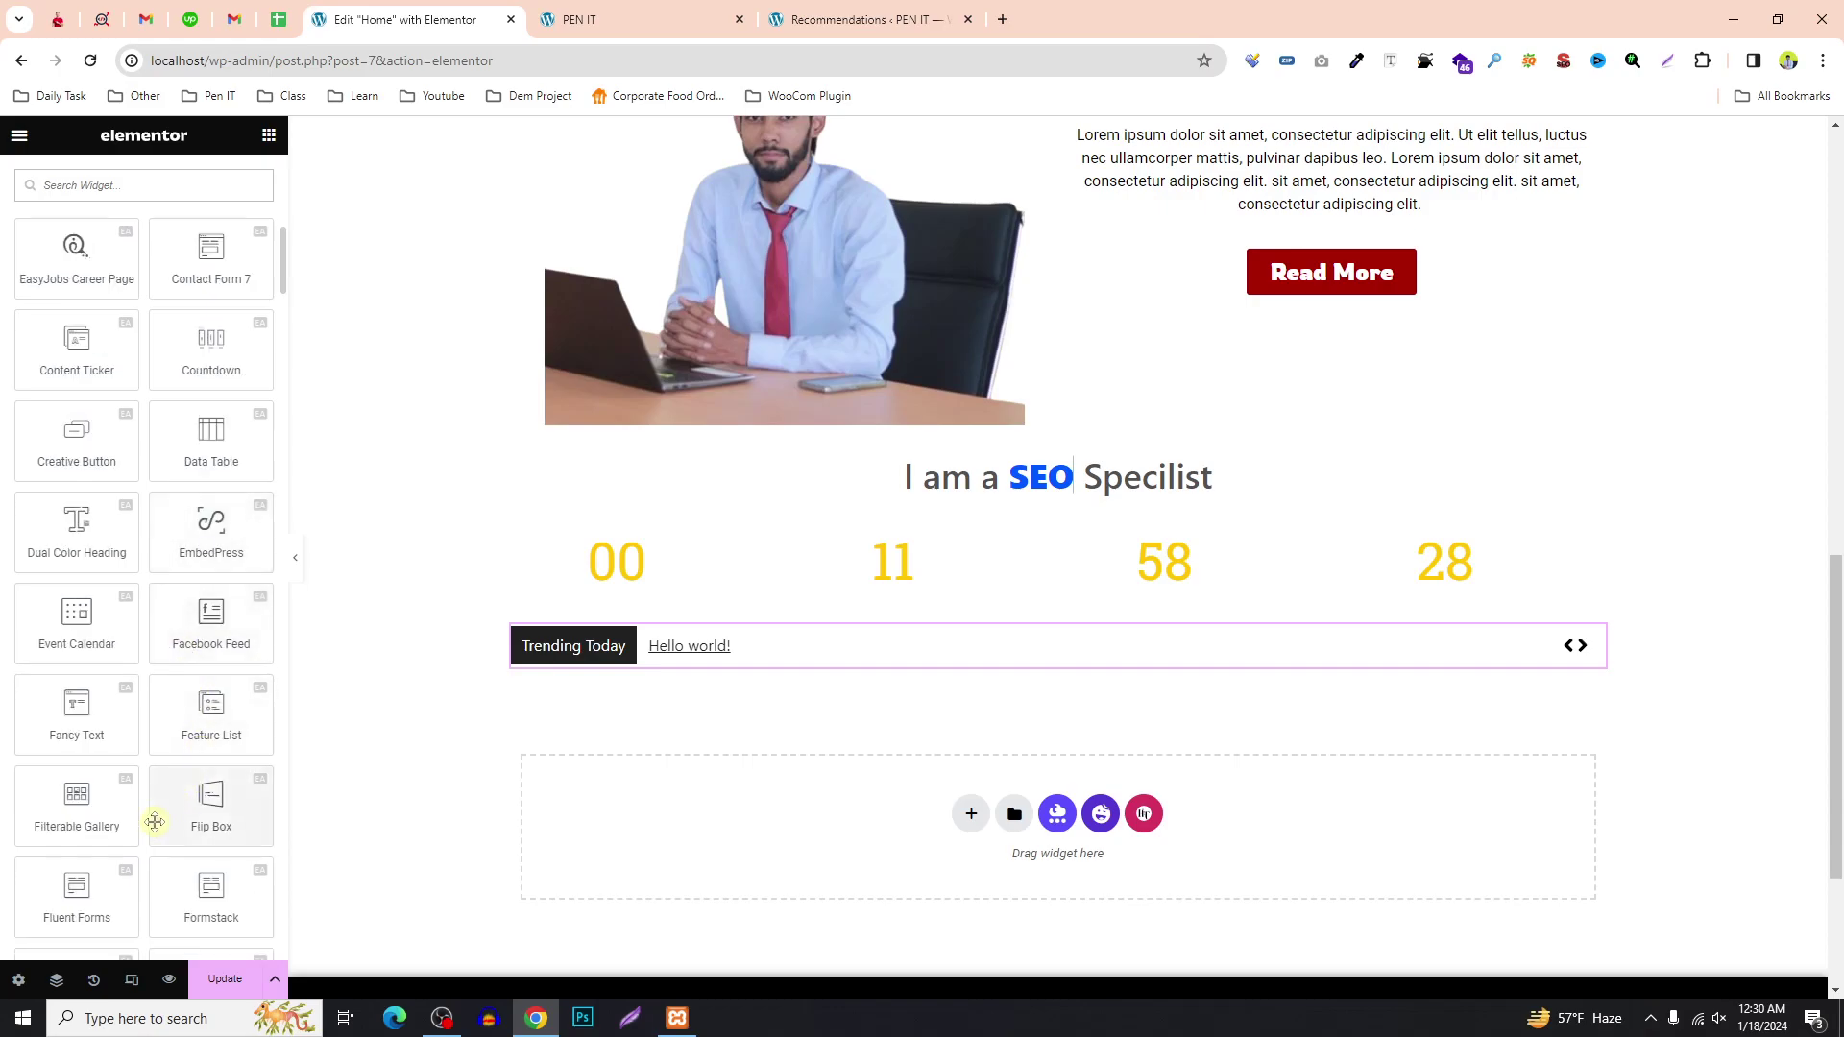
{"action": "scroll", "coordinate": [192, 826], "scroll_direction": "down", "scroll_amount": 1}
{"action": "left_click_drag", "start_coordinate": [213, 735], "coordinate": [809, 650]}
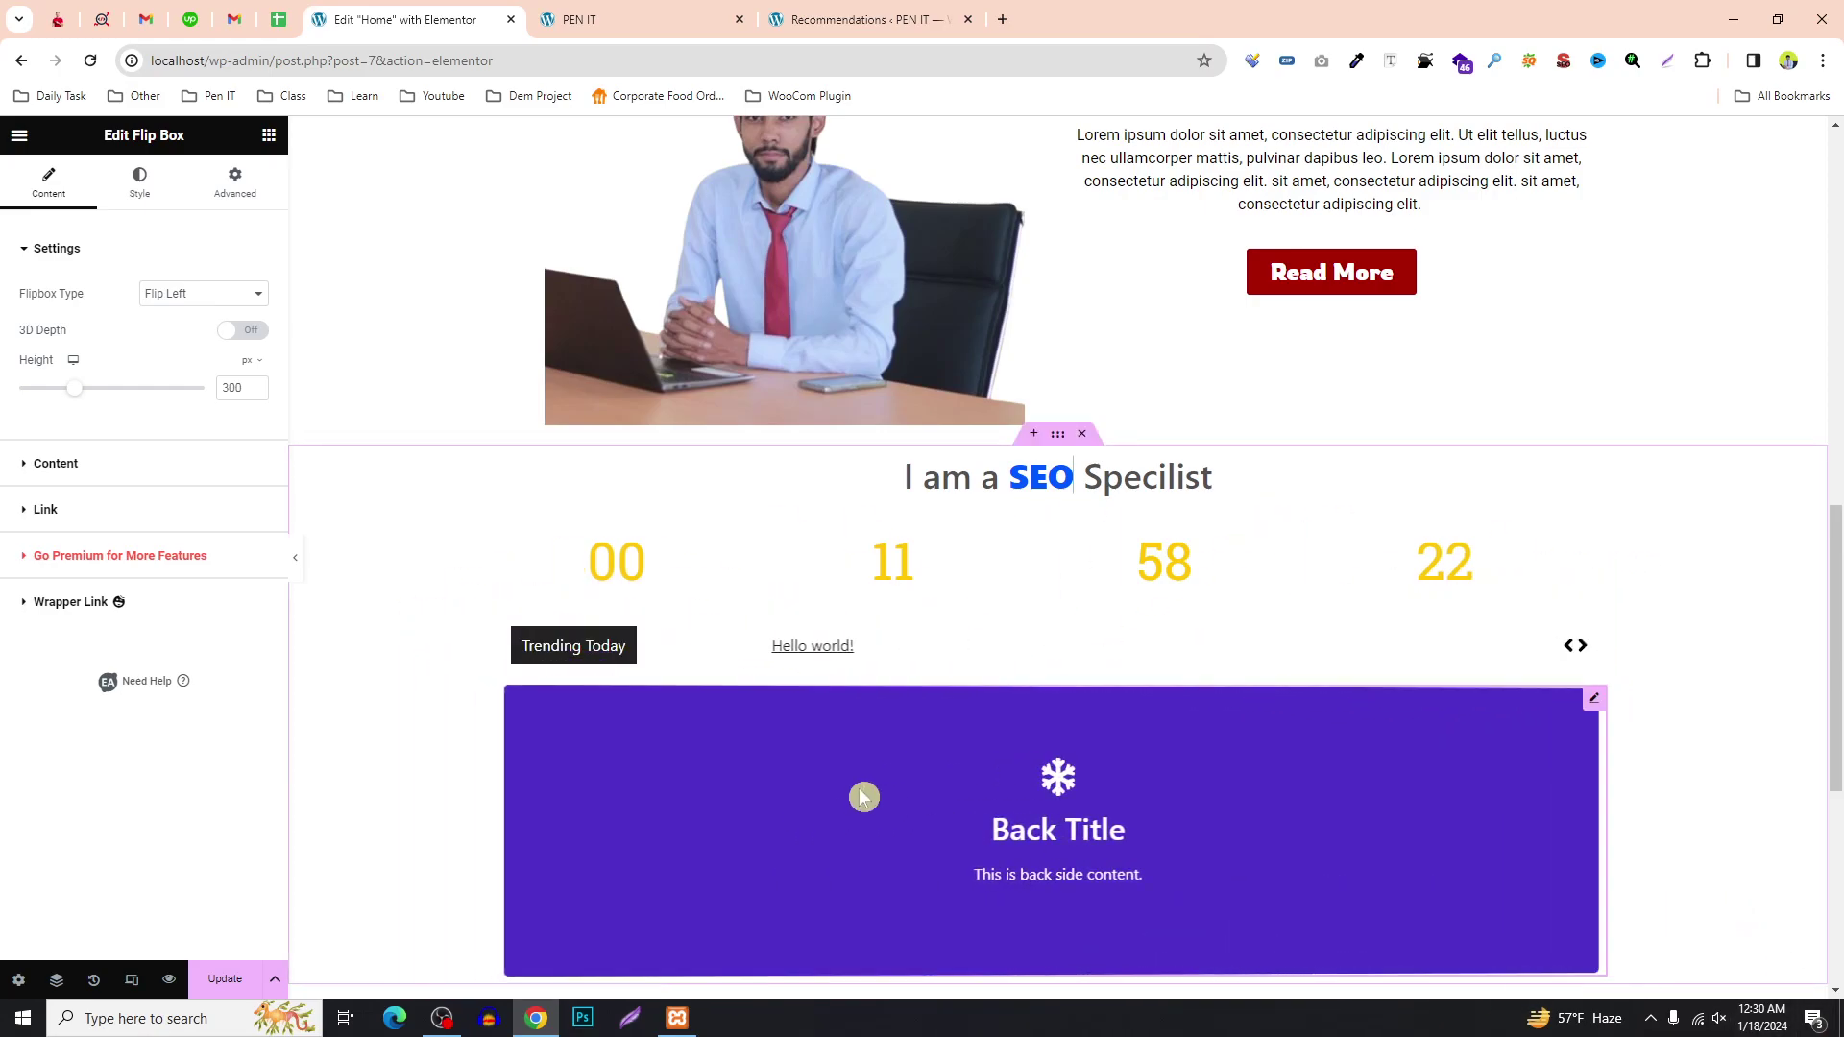
{"action": "right_click", "coordinate": [821, 797]}
{"action": "left_click", "coordinate": [906, 605]}
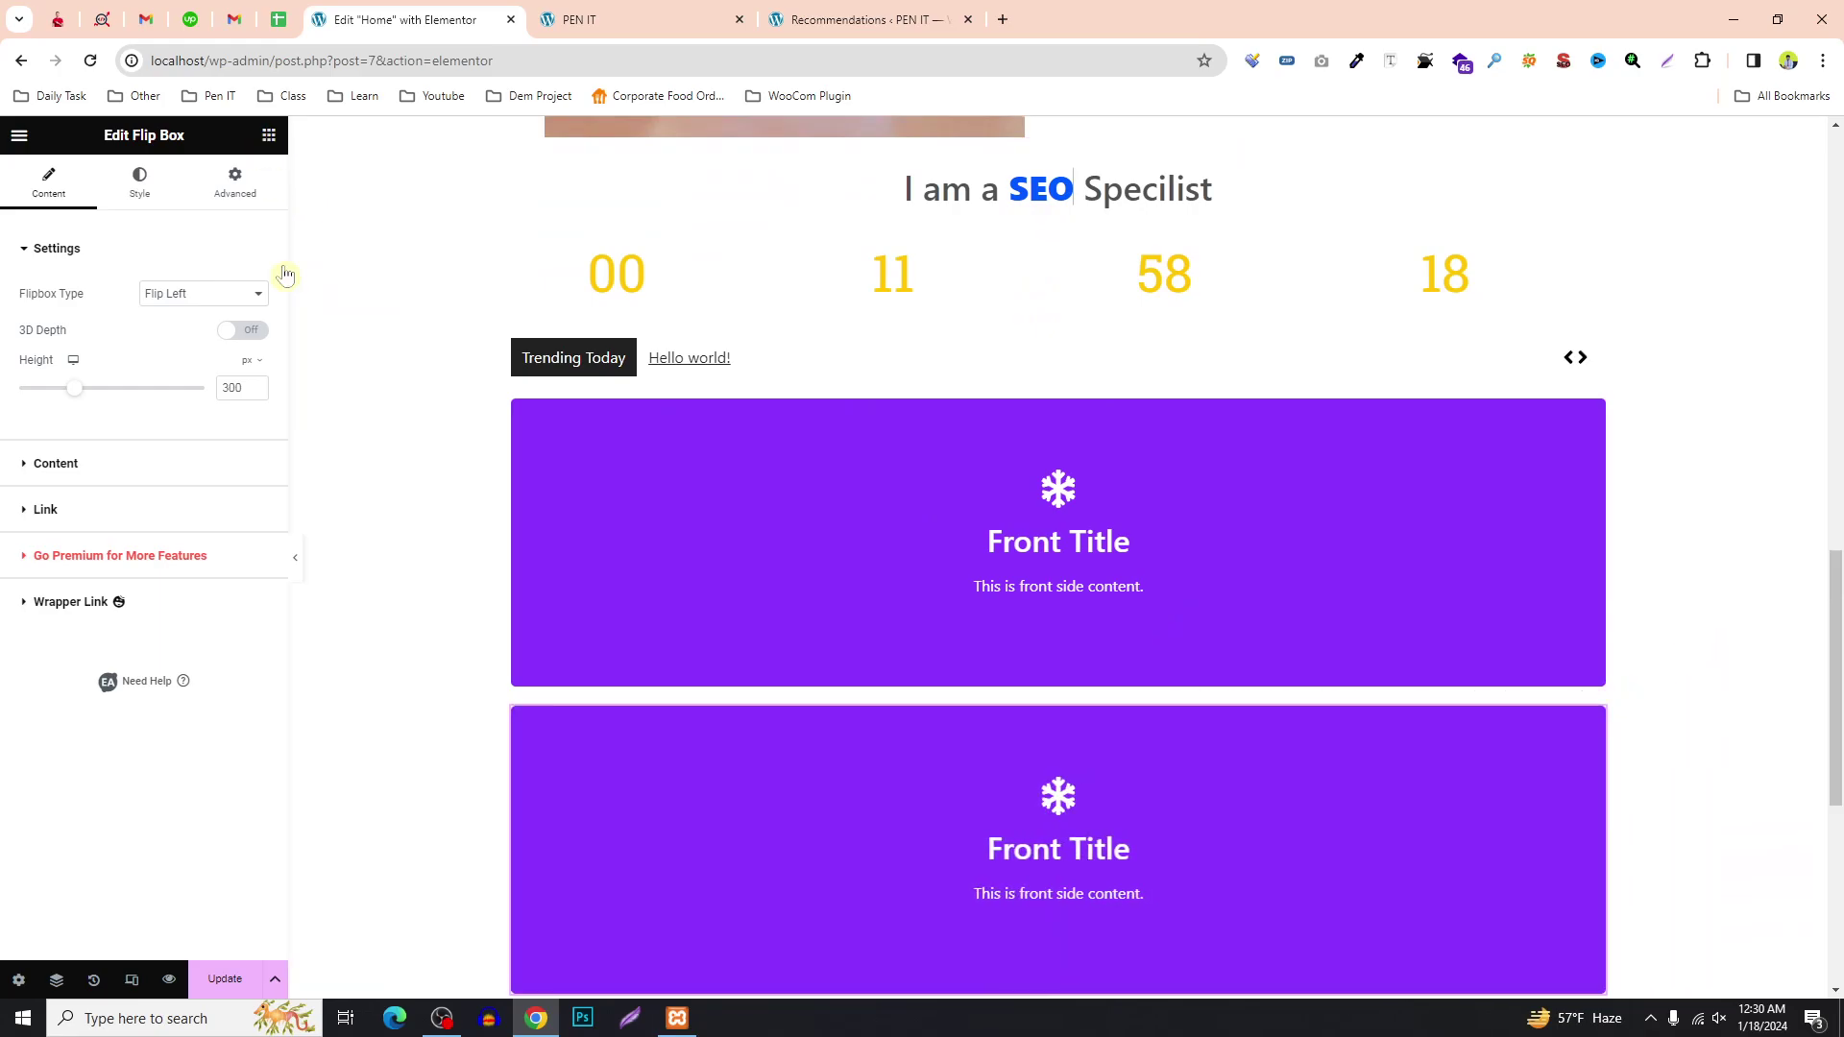
Try to insert a layout container above the two flip boxes, saving the page and reloading the editor.
{"action": "left_click", "coordinate": [269, 135]}
{"action": "left_click", "coordinate": [57, 270]}
{"action": "left_click_drag", "start_coordinate": [76, 336], "coordinate": [1020, 598]}
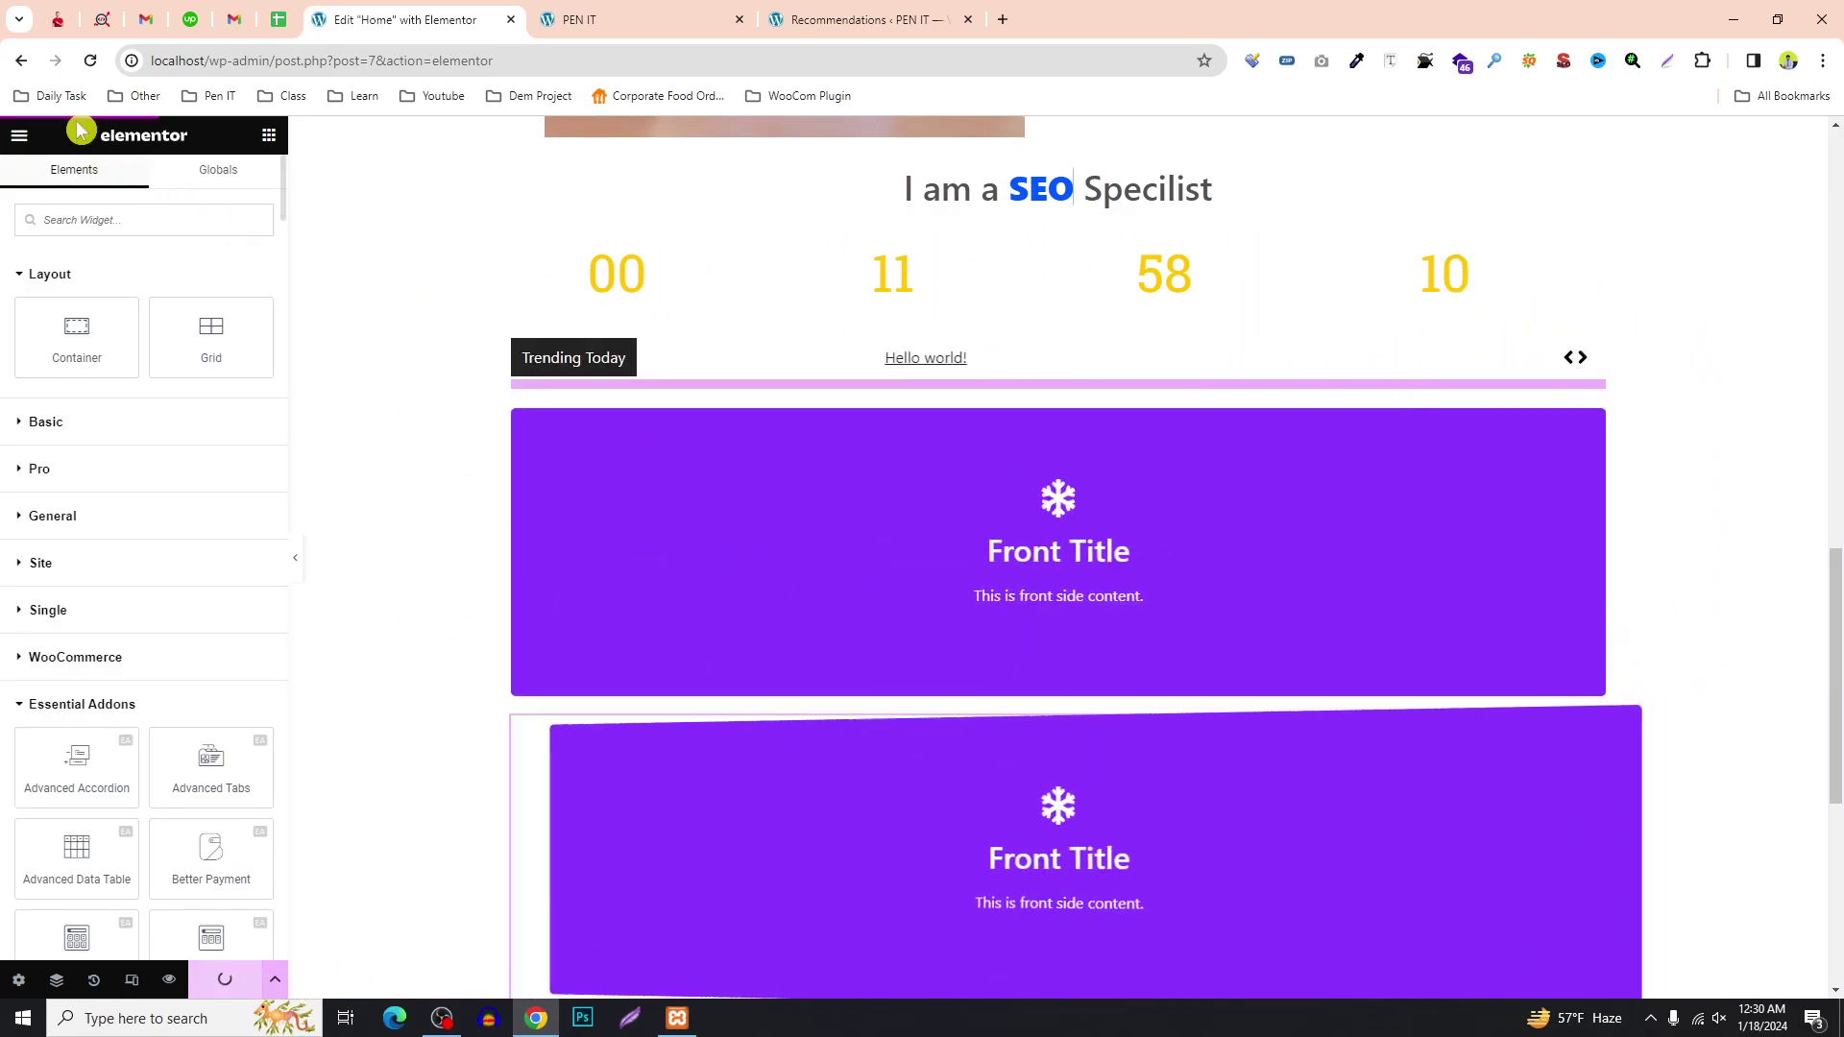
{"action": "key", "text": "F5"}
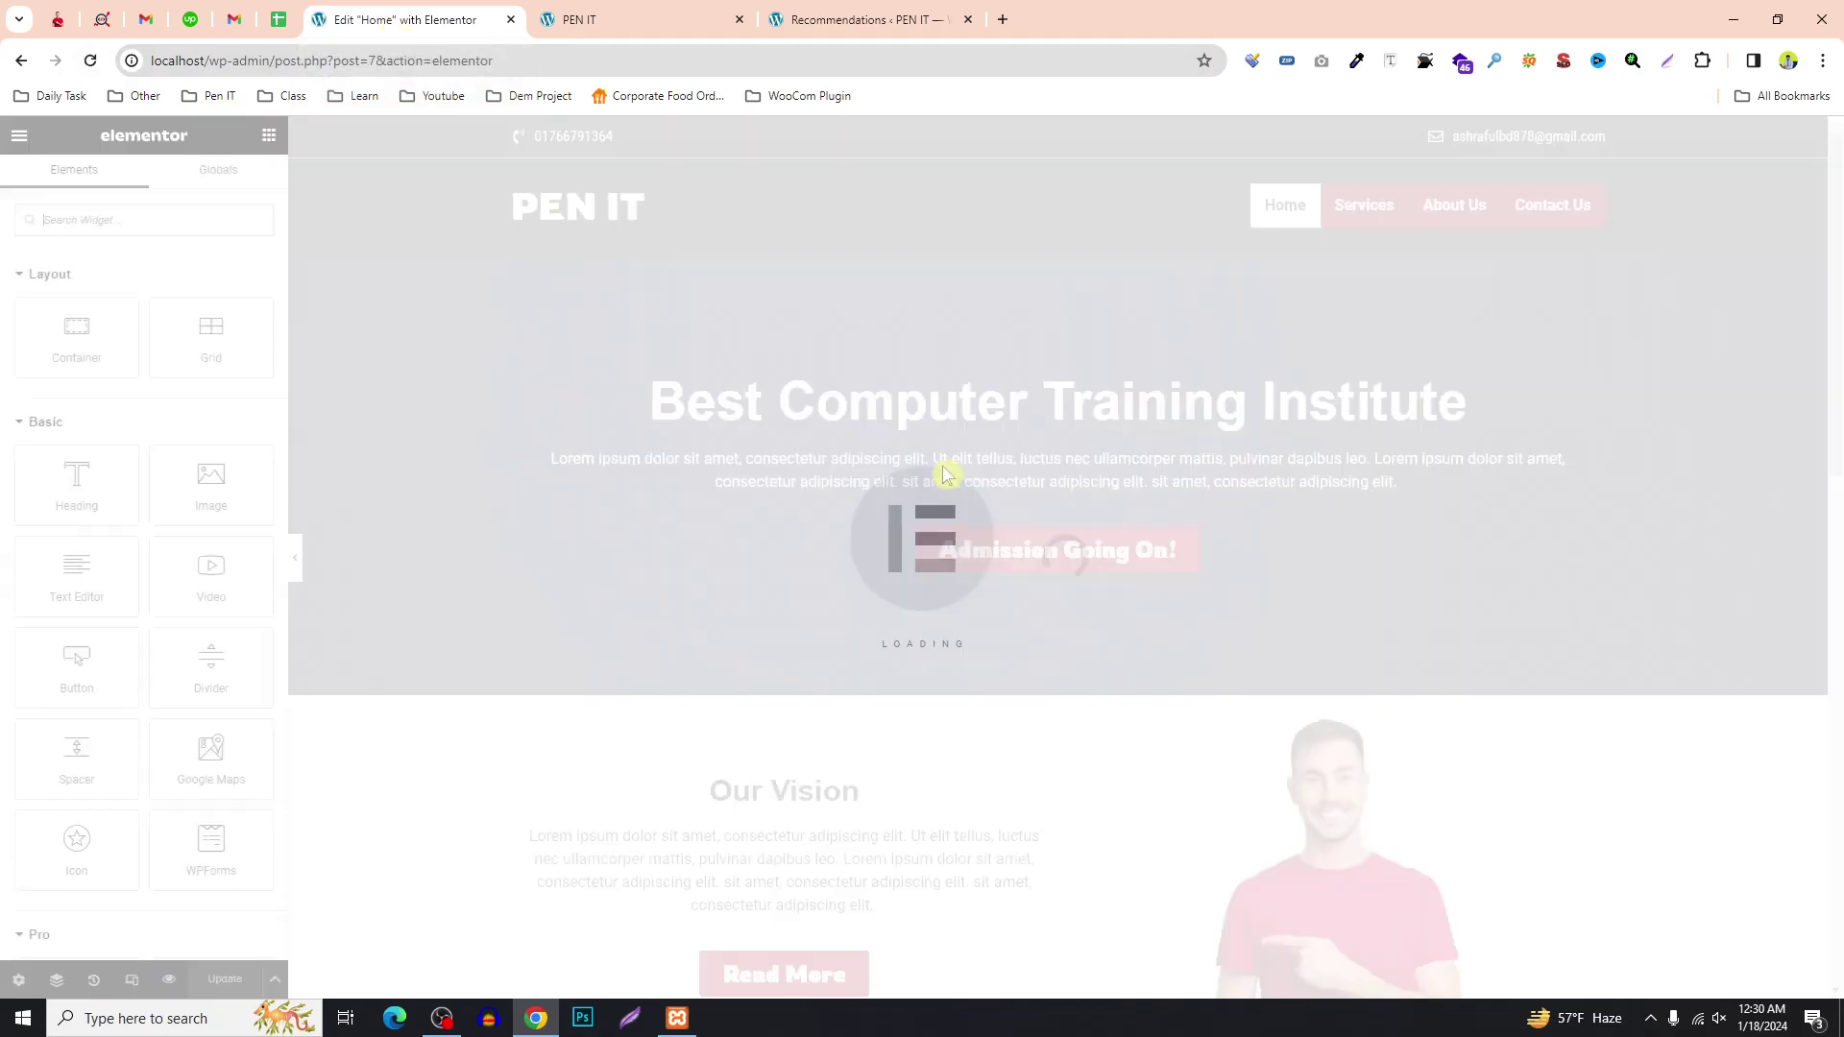
{"action": "scroll", "coordinate": [1078, 461], "scroll_direction": "down", "scroll_amount": 8}
{"action": "scroll", "coordinate": [1103, 464], "scroll_direction": "down", "scroll_amount": 7}
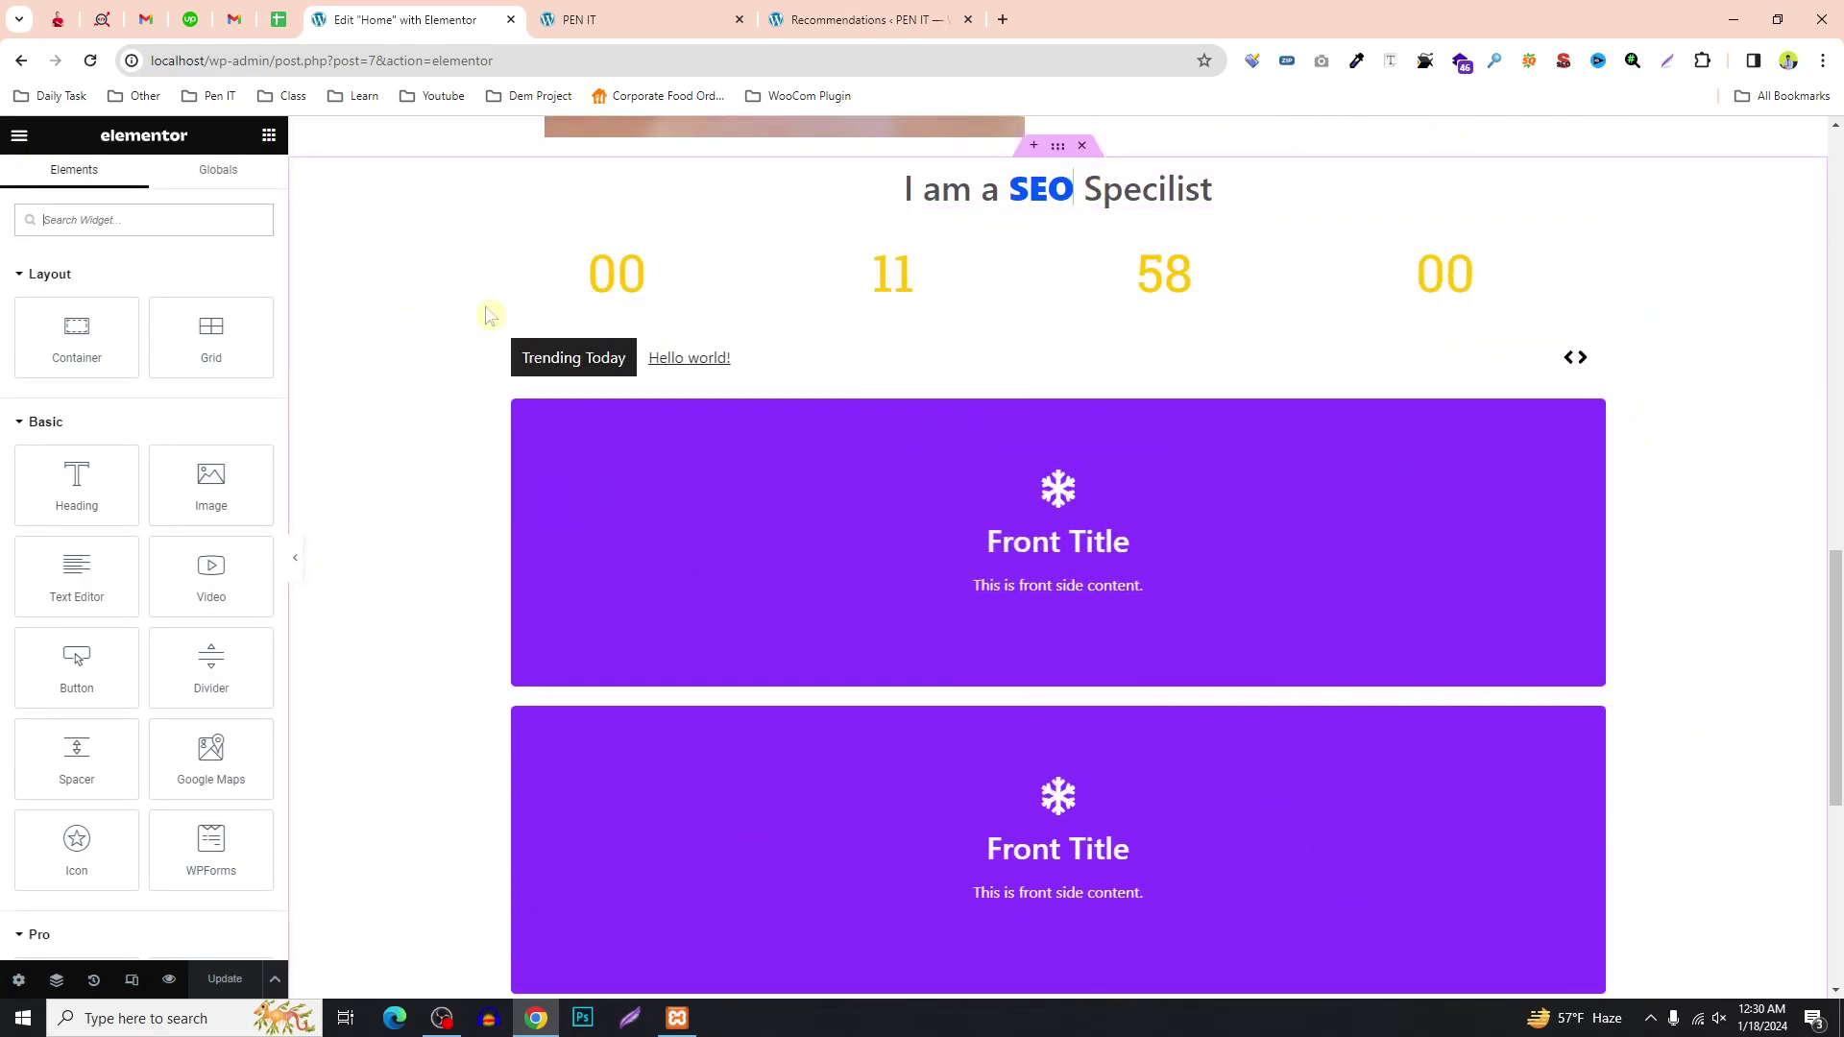
Create a single-column Flexbox container below the flip boxes and move the lower flip box into it.
{"action": "scroll", "coordinate": [865, 577], "scroll_direction": "down", "scroll_amount": 5}
{"action": "left_click", "coordinate": [965, 657]}
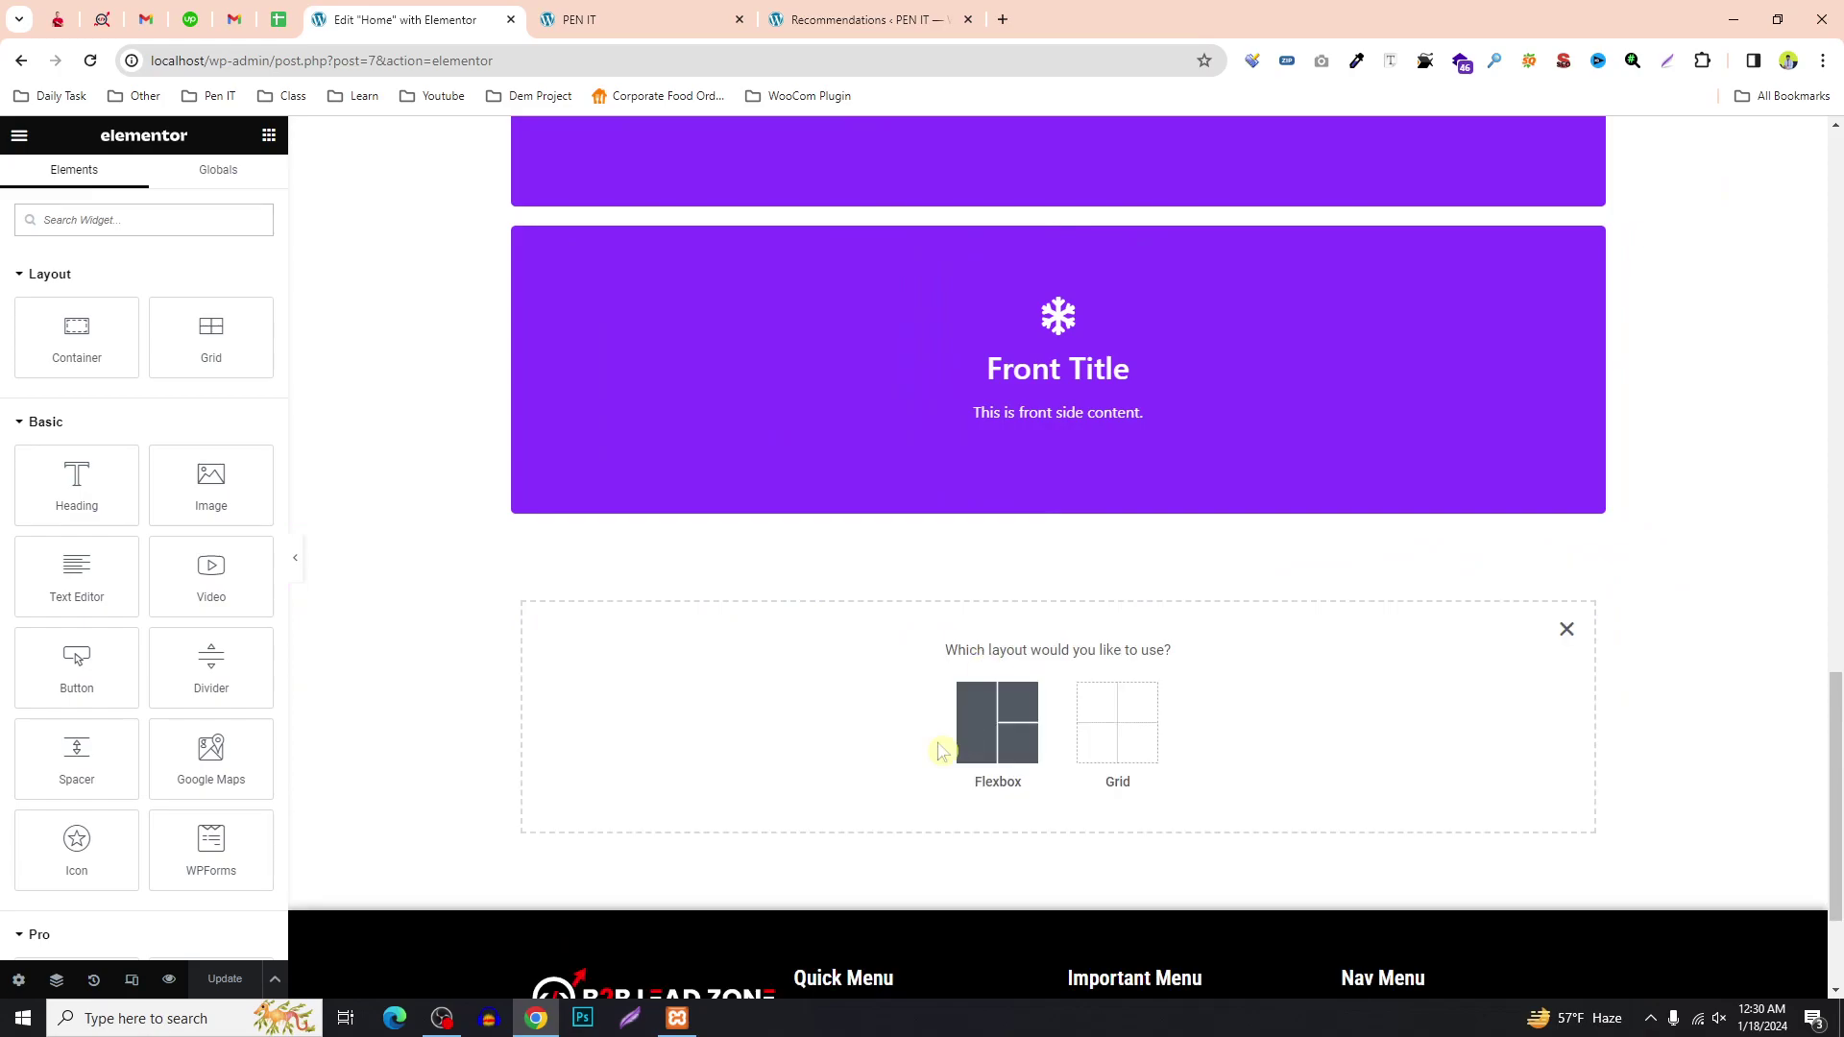
{"action": "left_click", "coordinate": [961, 740]}
{"action": "left_click", "coordinate": [797, 709]}
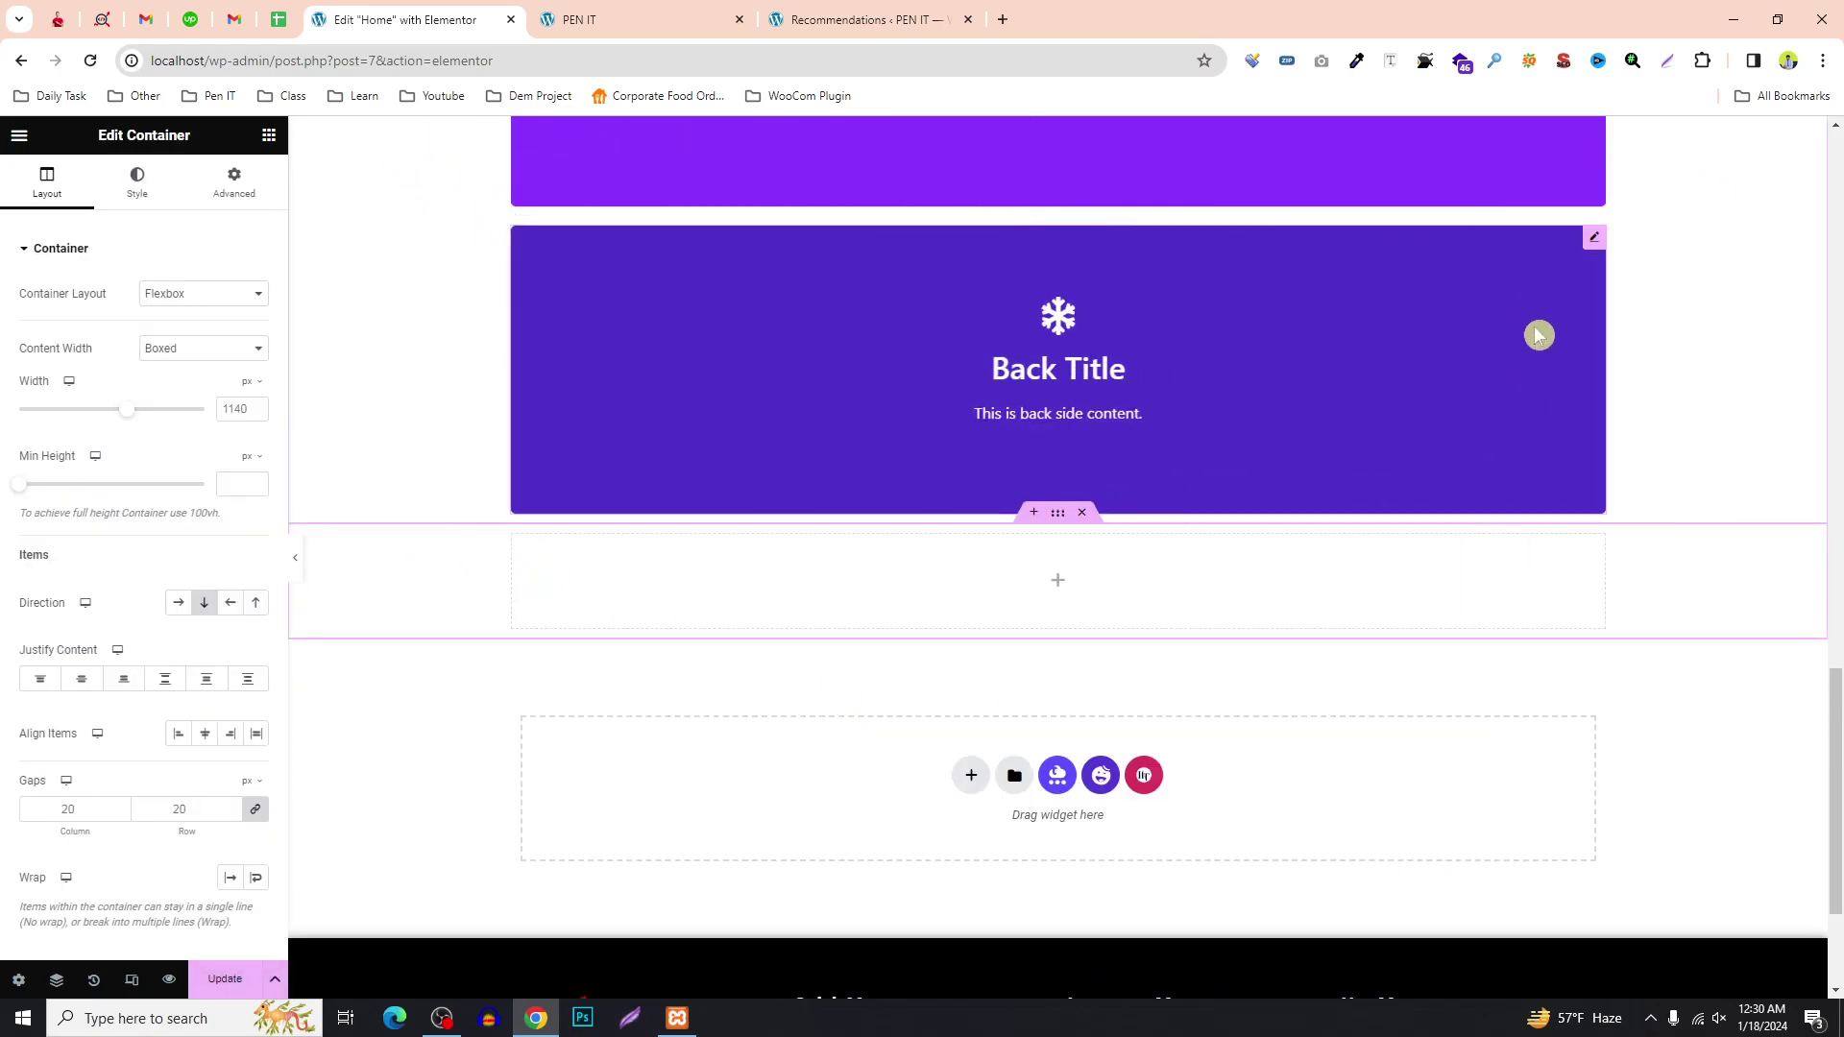
{"action": "left_click_drag", "start_coordinate": [1595, 240], "coordinate": [1063, 550]}
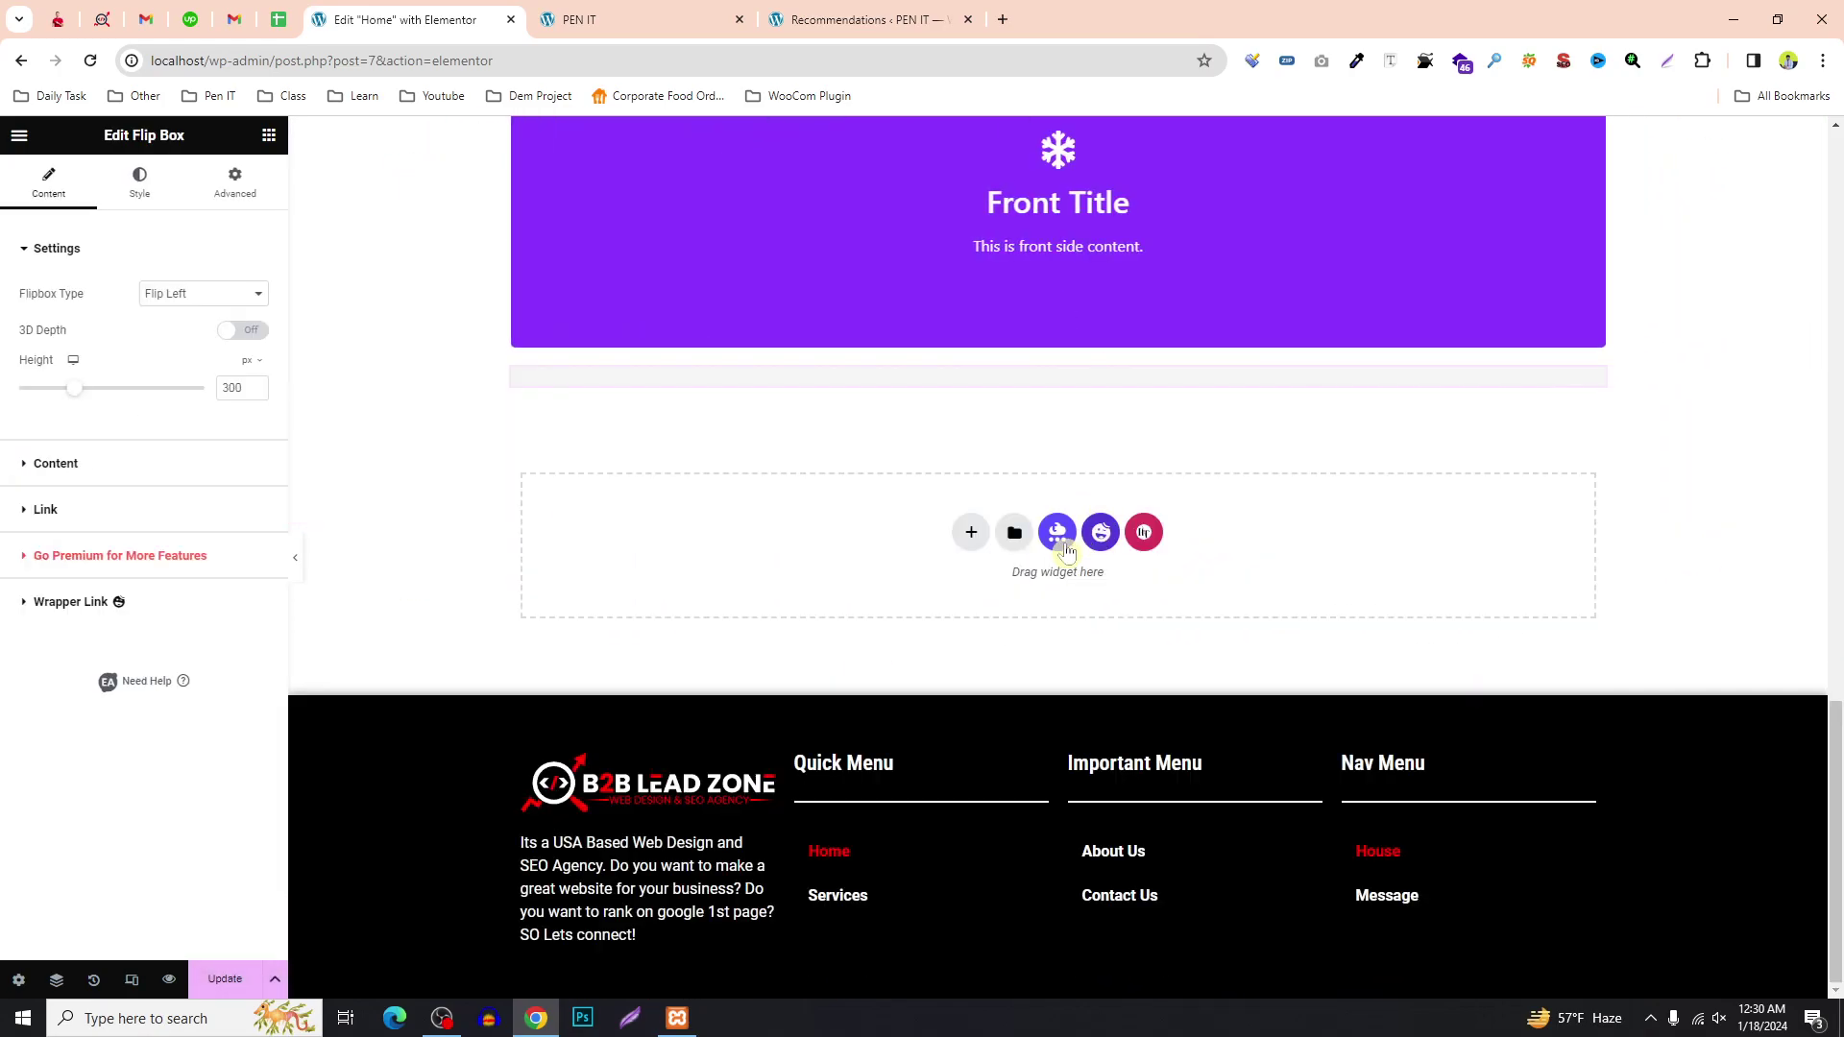
Delete the flip box left outside the new container and duplicate the one inside it twice.
{"action": "scroll", "coordinate": [1115, 429], "scroll_direction": "up", "scroll_amount": 4}
{"action": "right_click", "coordinate": [966, 304]}
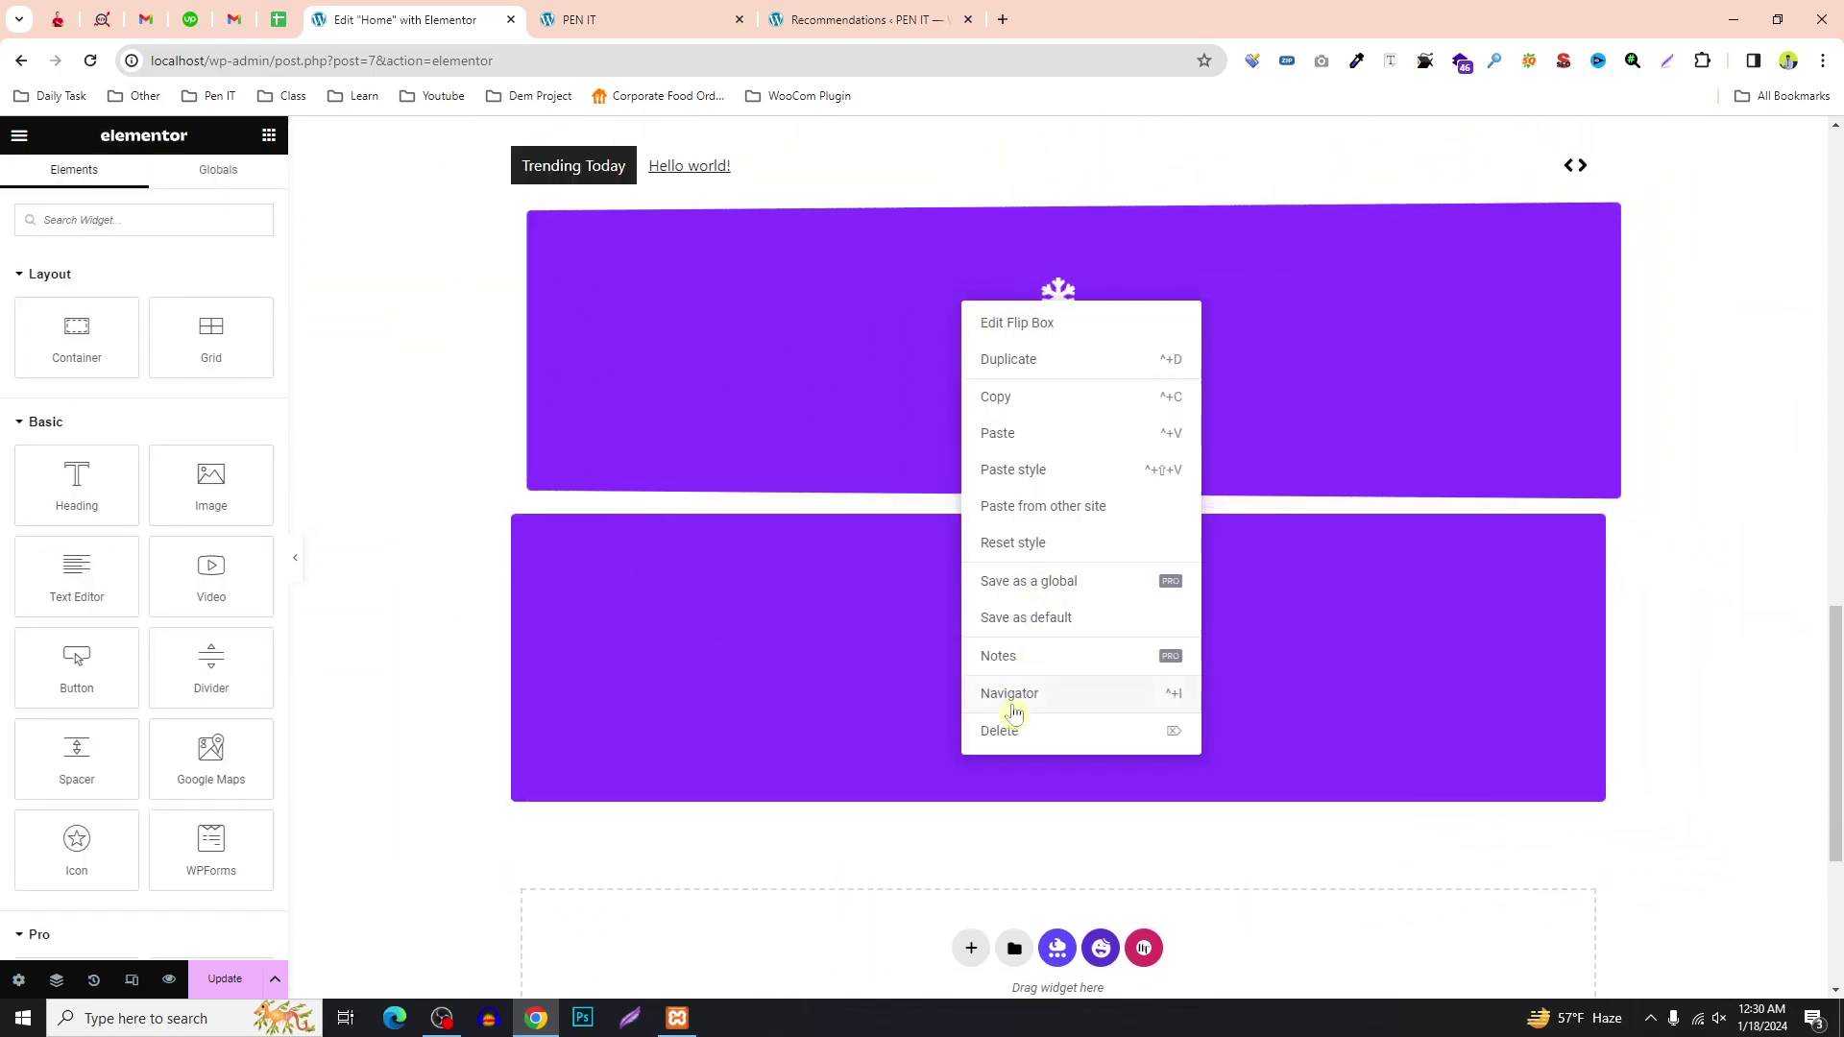
{"action": "left_click", "coordinate": [1003, 728]}
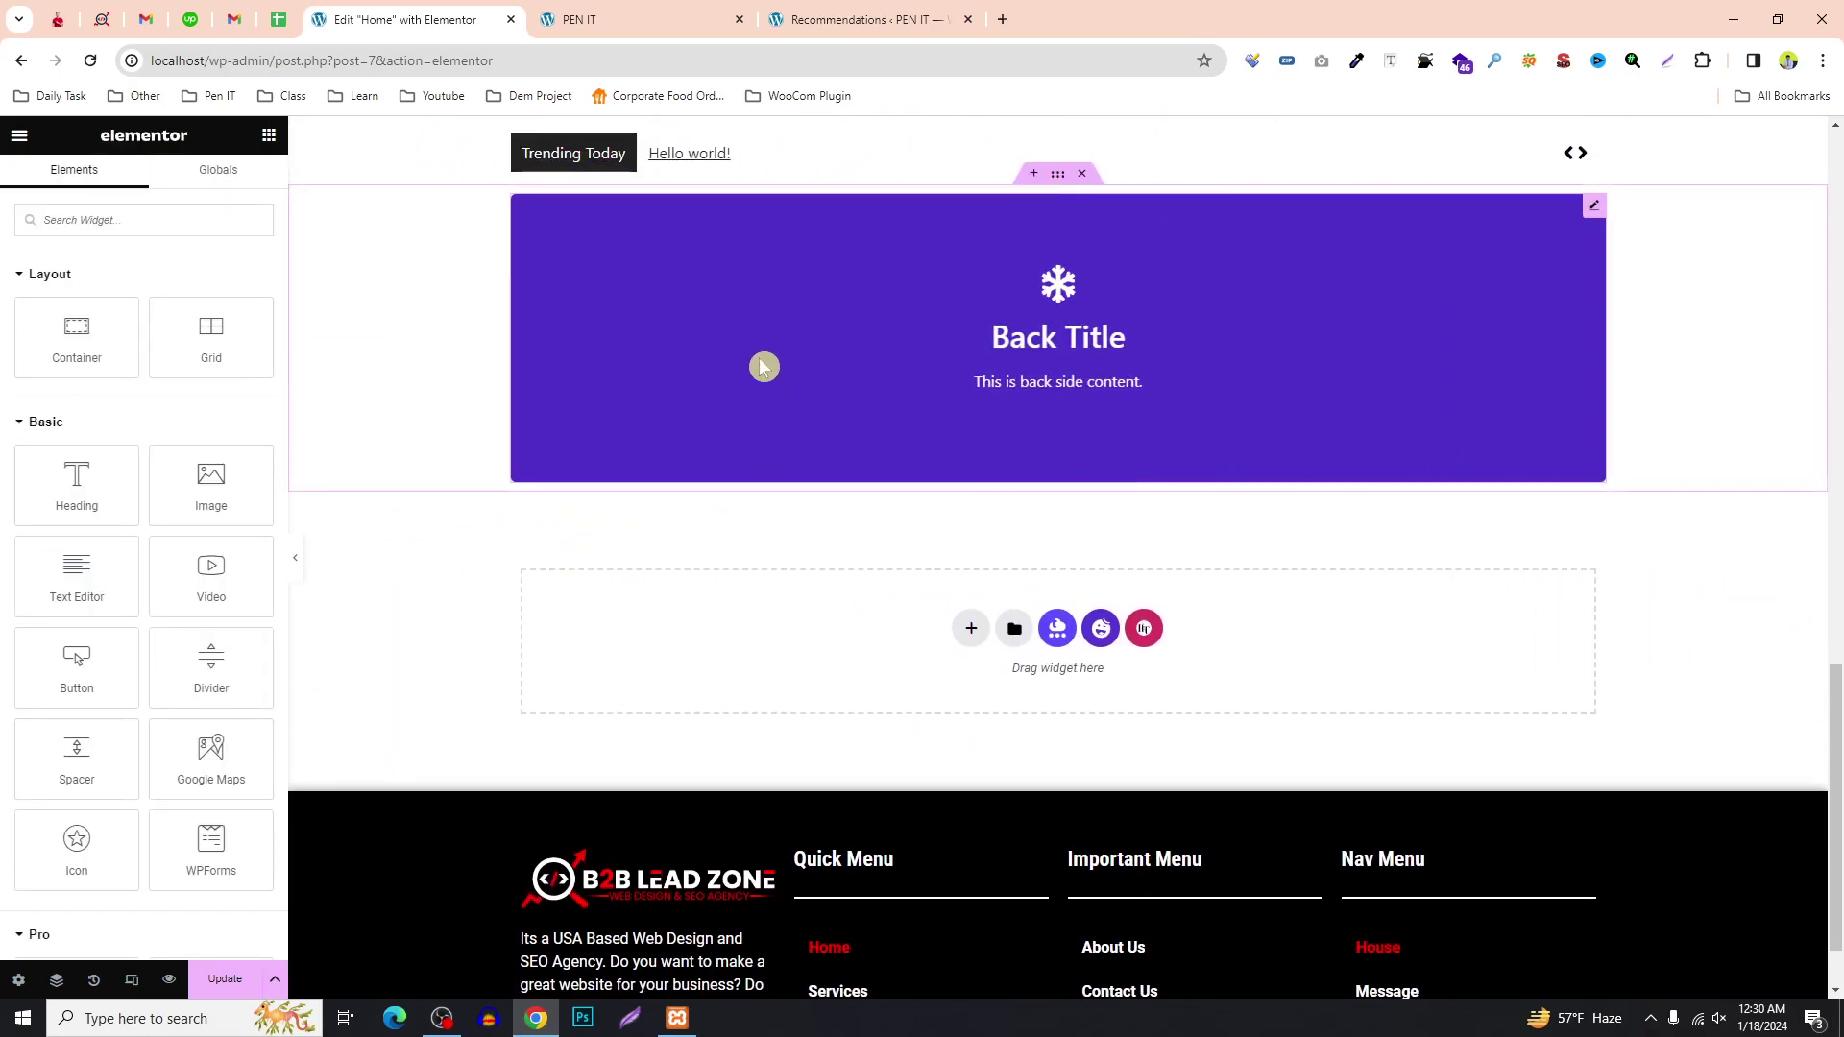
{"action": "right_click", "coordinate": [763, 367]}
{"action": "left_click", "coordinate": [826, 415]}
{"action": "right_click", "coordinate": [745, 312]}
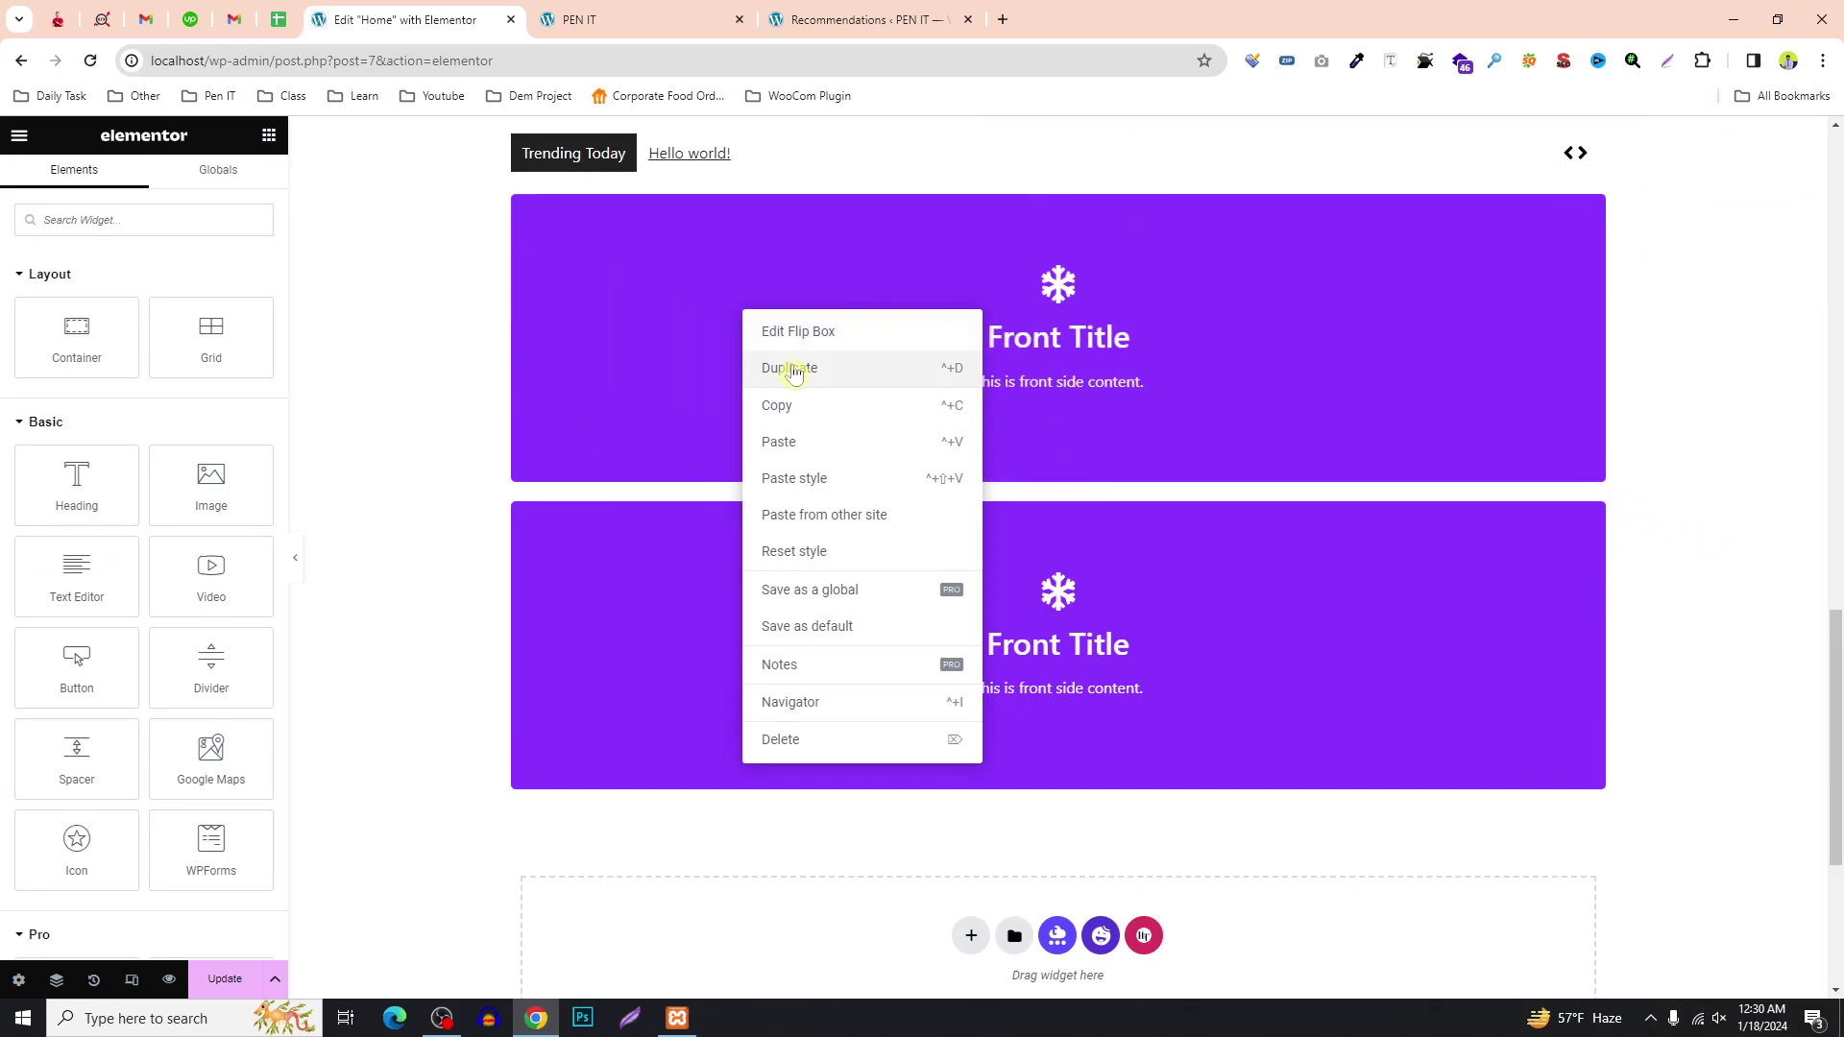
{"action": "left_click", "coordinate": [793, 369]}
Set the direction of the container holding the flip boxes to a horizontal row running left to right.
{"action": "scroll", "coordinate": [836, 371], "scroll_direction": "up", "scroll_amount": 2}
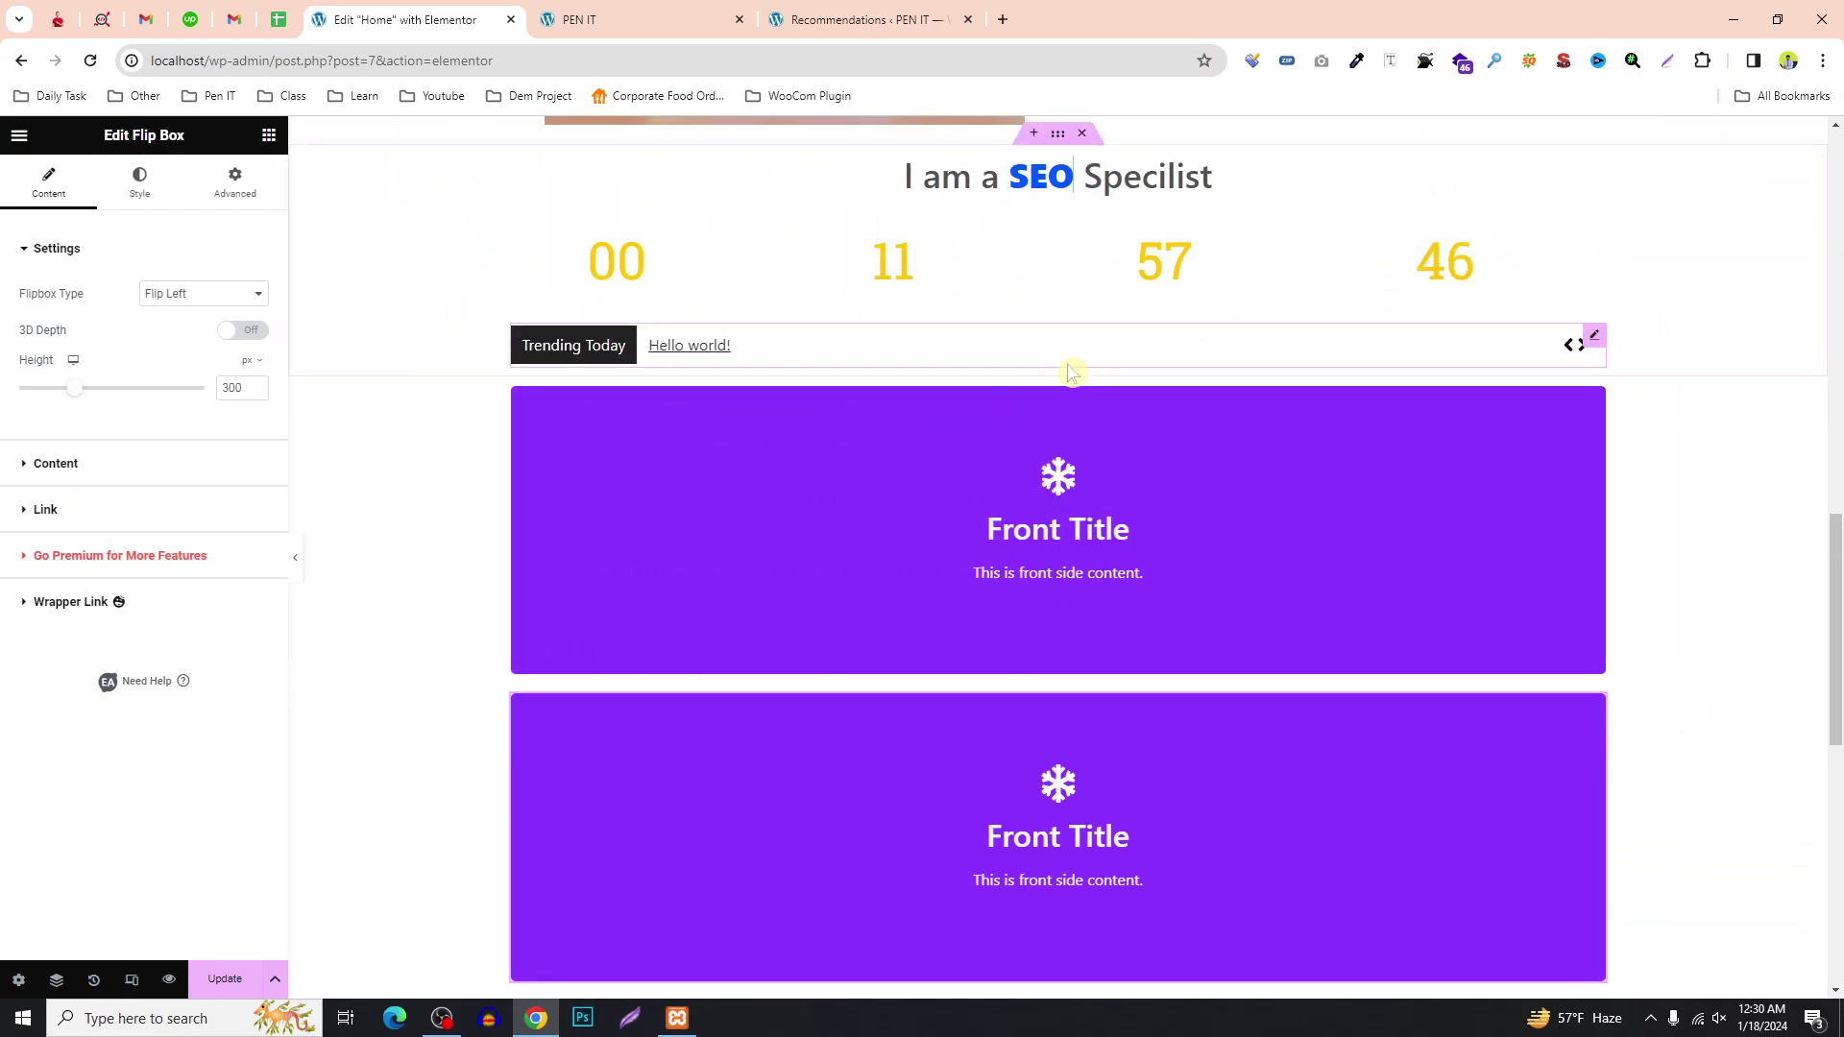
{"action": "left_click", "coordinate": [1060, 369]}
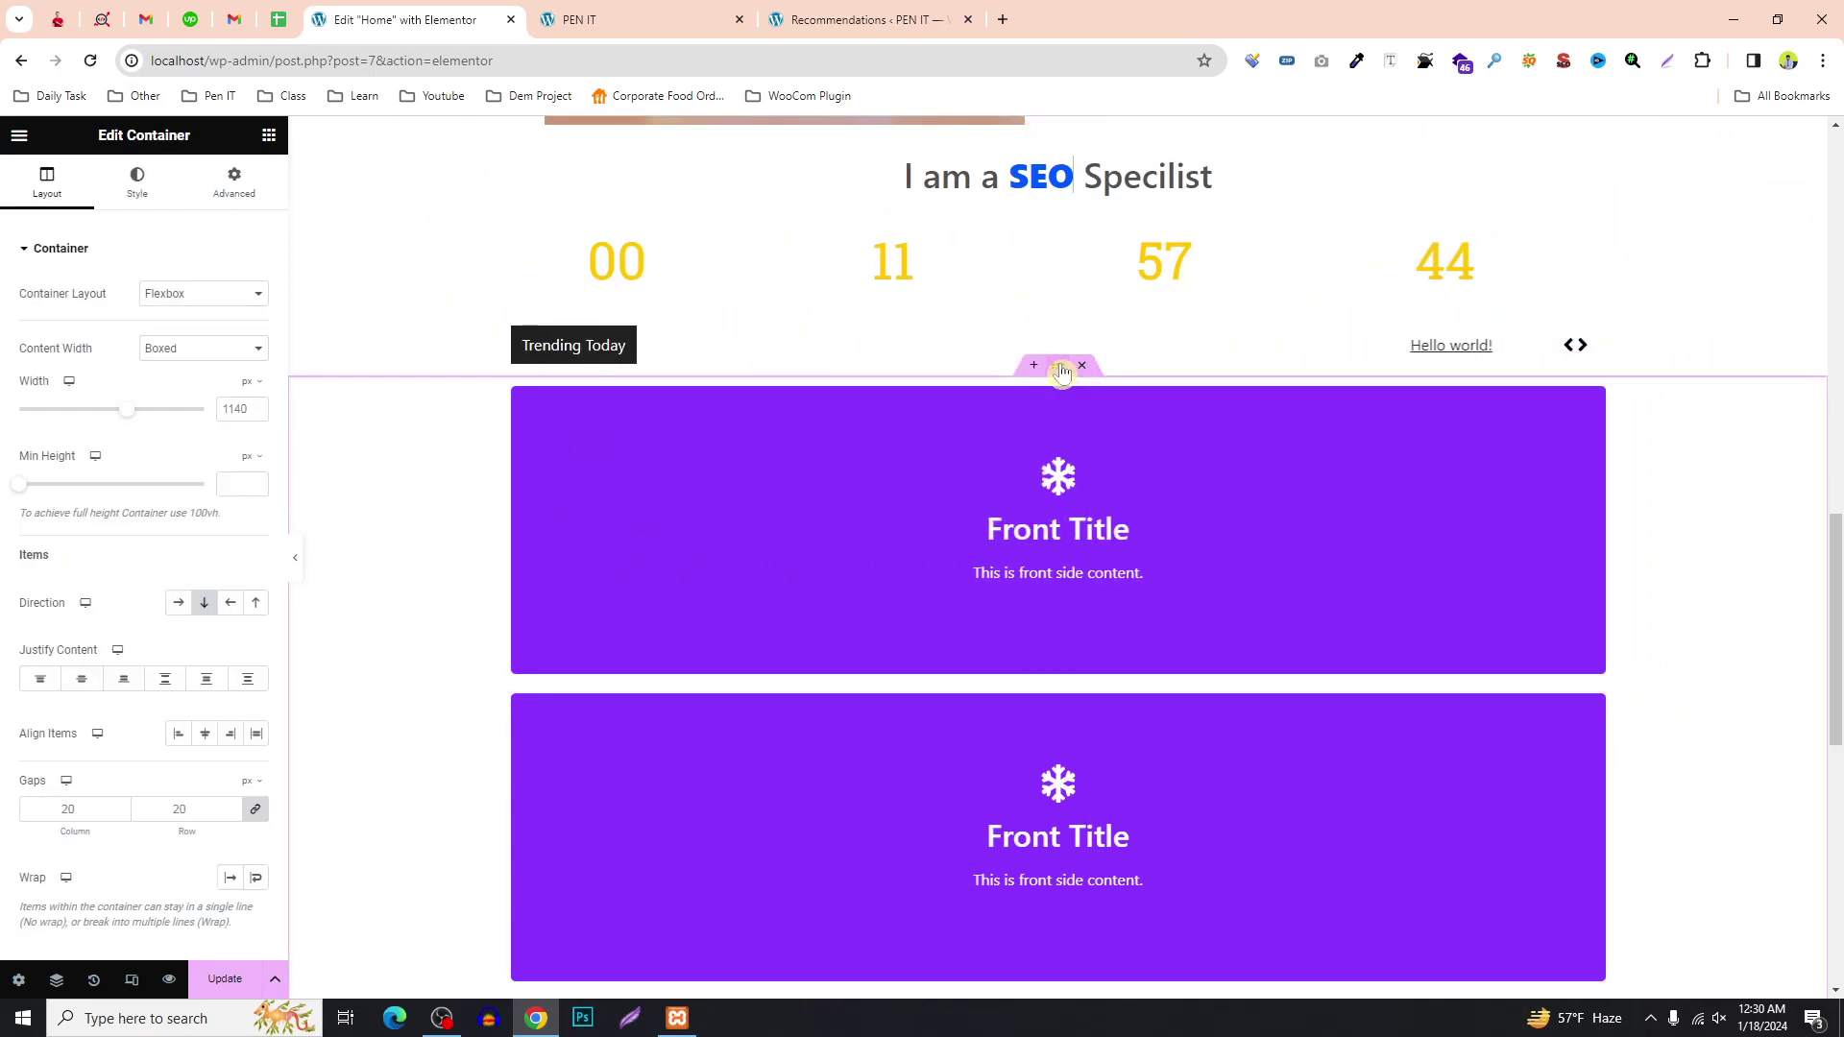
{"action": "left_click", "coordinate": [173, 605]}
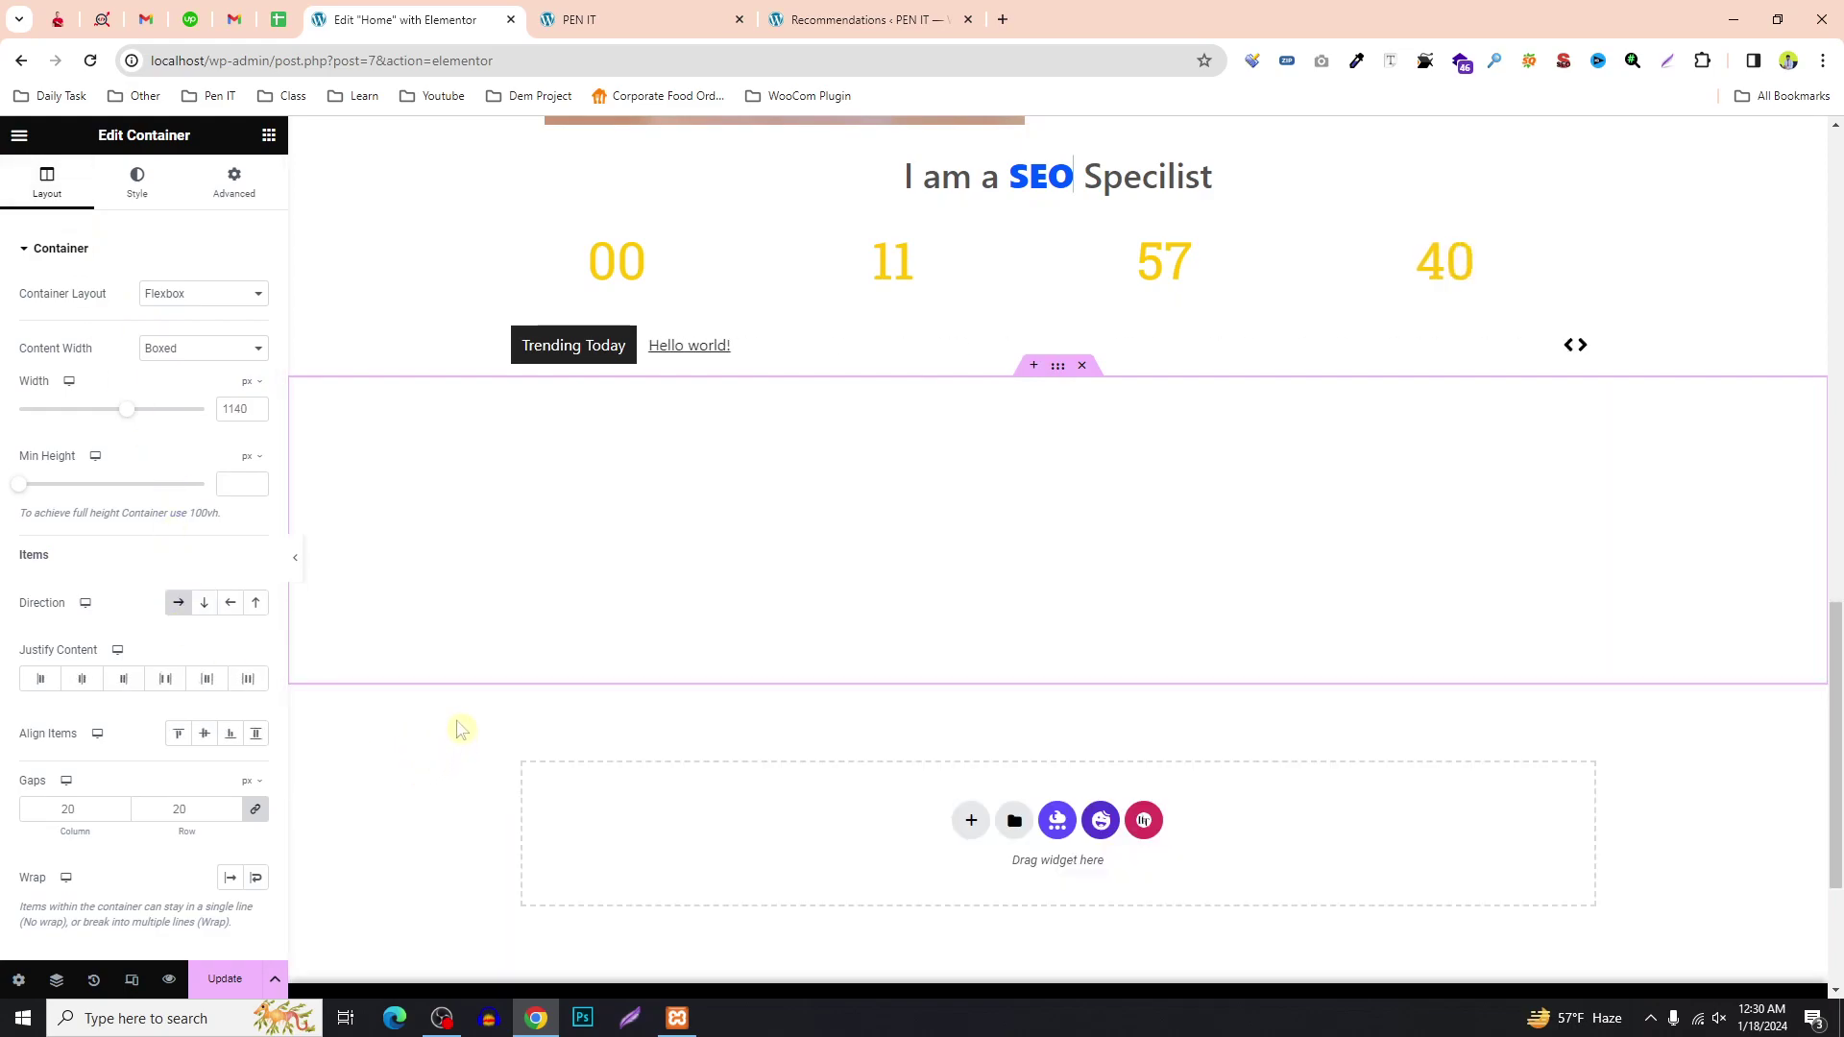
Delete the collapsed flip box and remove the container that holds the flip boxes.
{"action": "scroll", "coordinate": [528, 576], "scroll_direction": "down", "scroll_amount": 1}
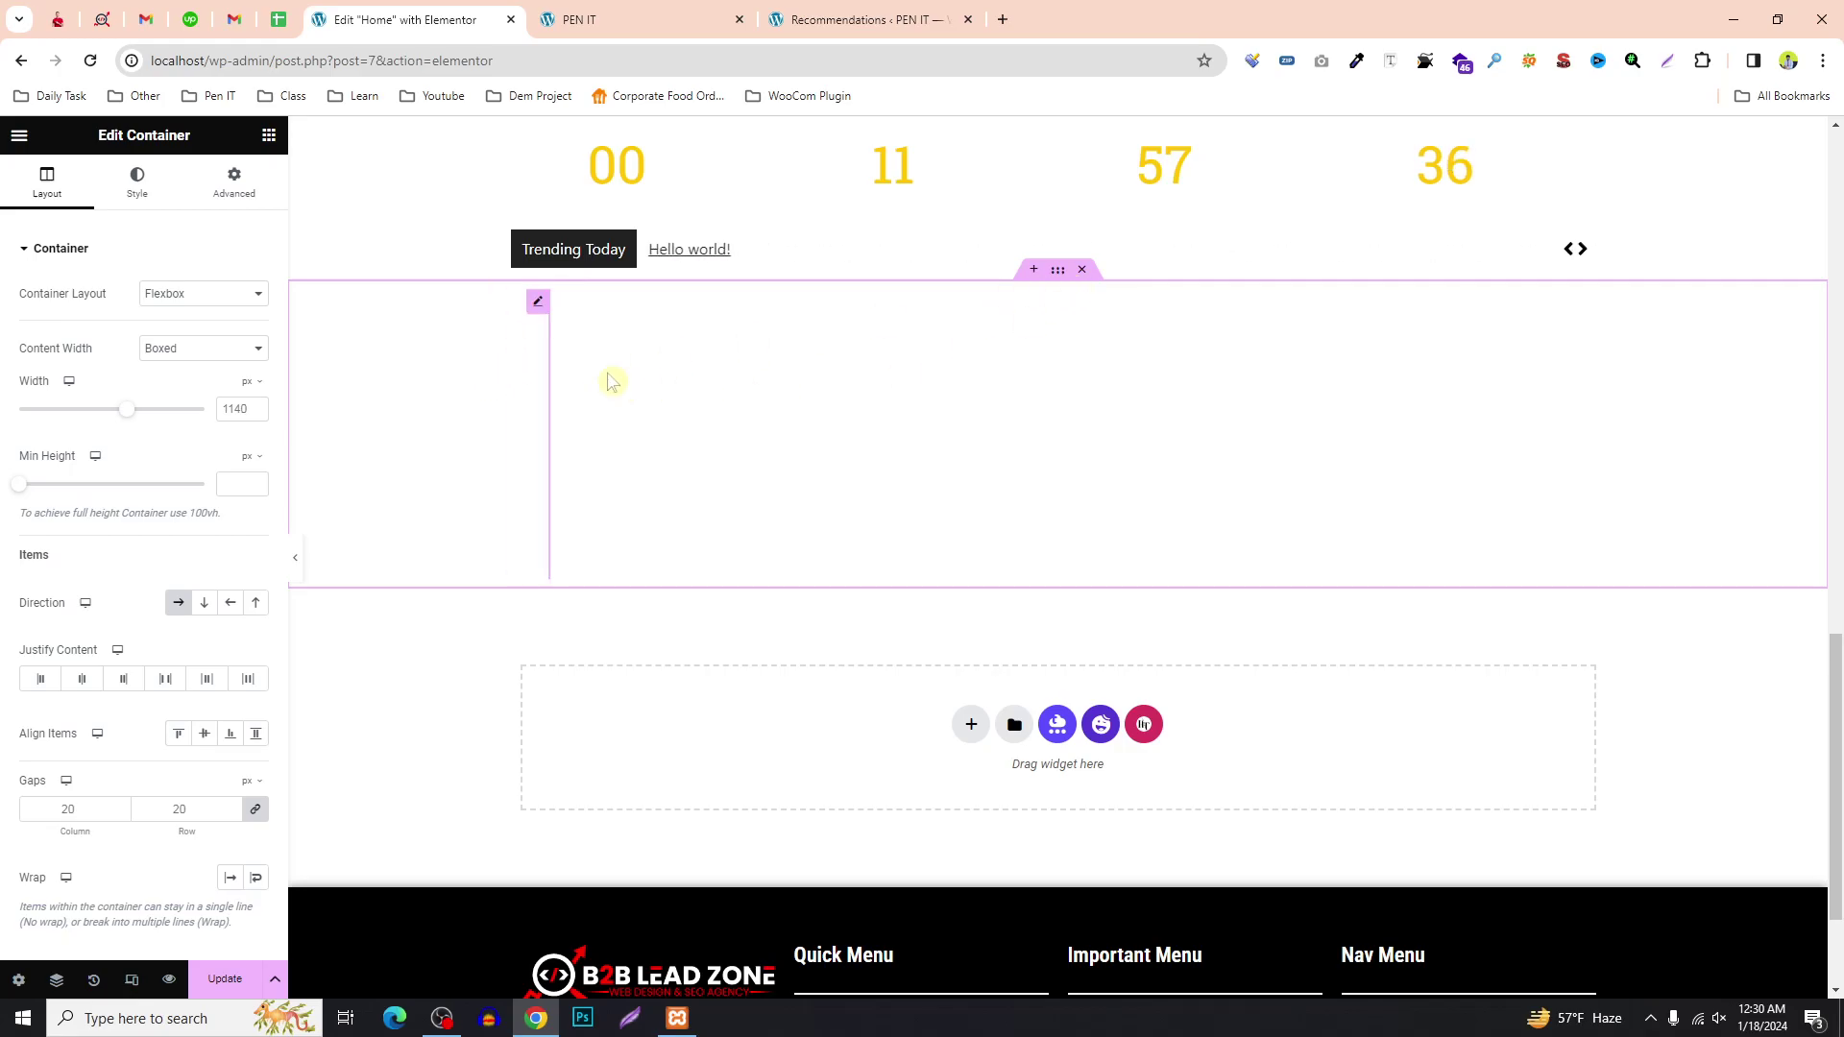
{"action": "right_click", "coordinate": [549, 348]}
{"action": "left_click", "coordinate": [613, 771]}
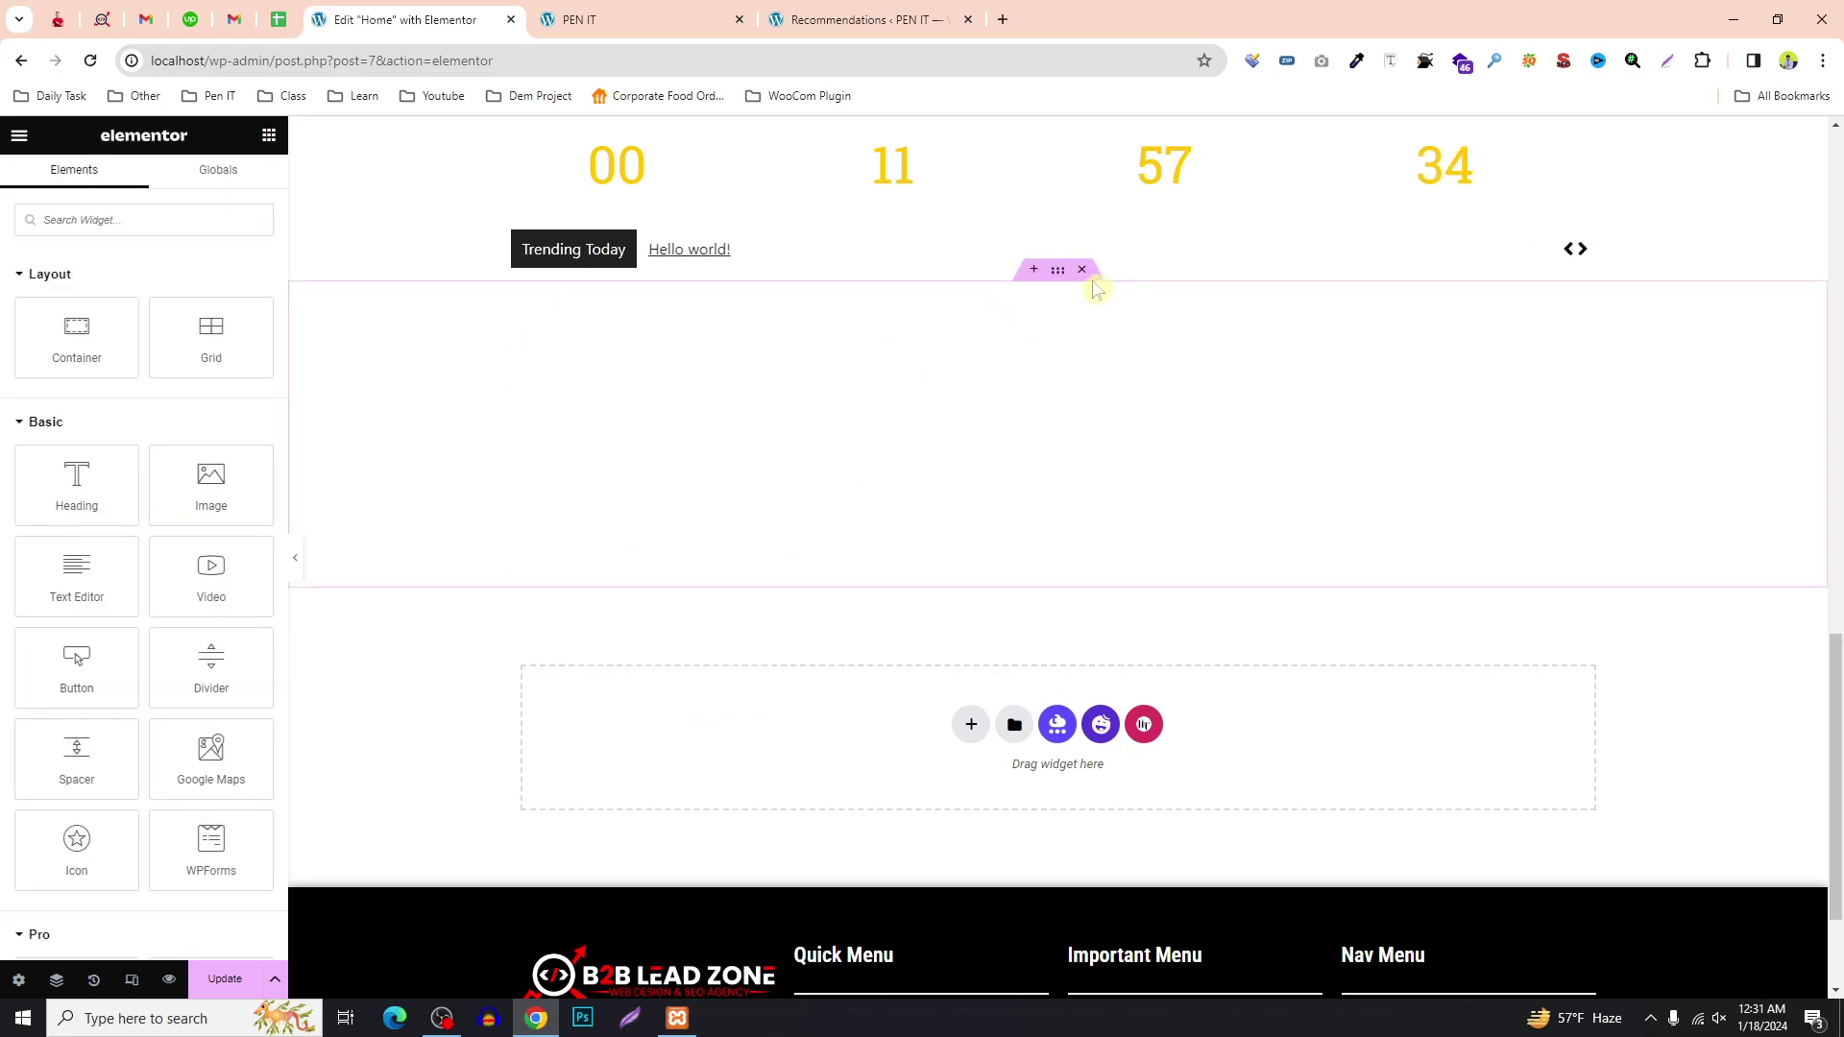
Add the Essential Addons Interactive Circle widget in a new section below the content ticker.
{"action": "left_click", "coordinate": [35, 273]}
{"action": "left_click", "coordinate": [37, 320]}
{"action": "left_click", "coordinate": [39, 370]}
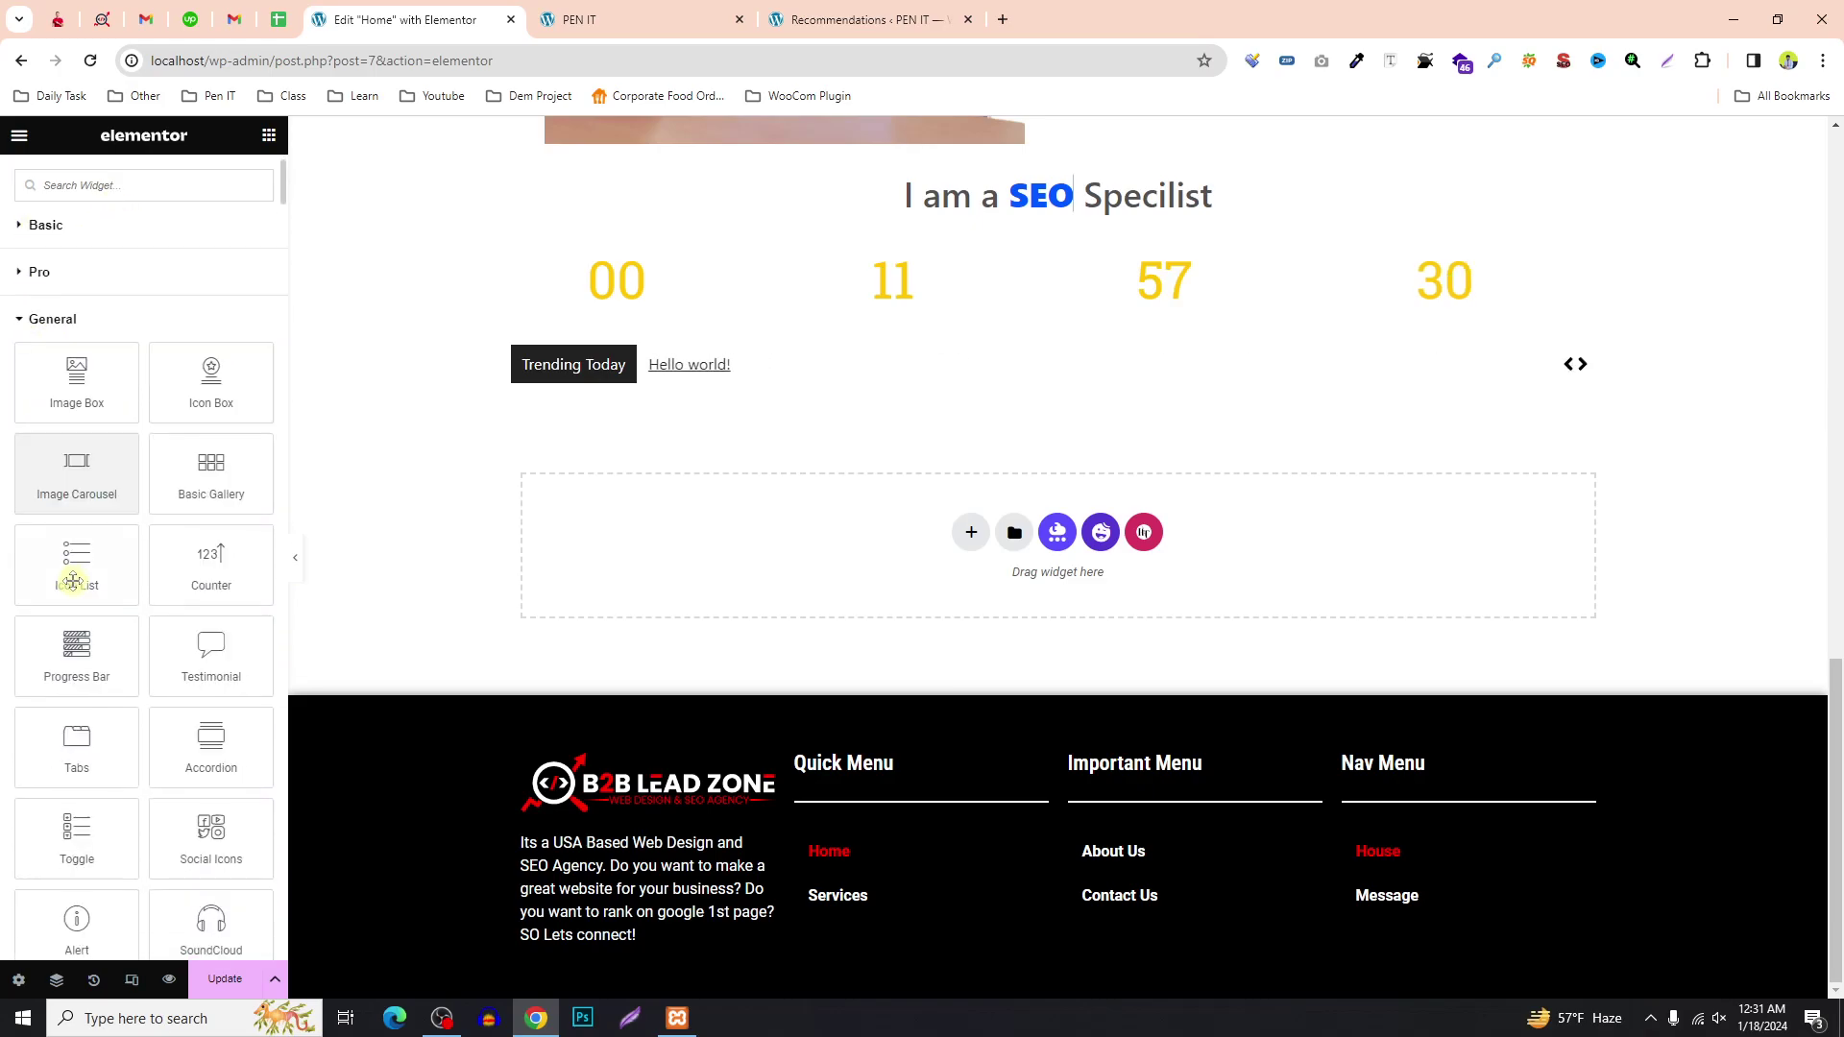
{"action": "left_click", "coordinate": [53, 415]}
{"action": "scroll", "coordinate": [87, 480], "scroll_direction": "down", "scroll_amount": 4}
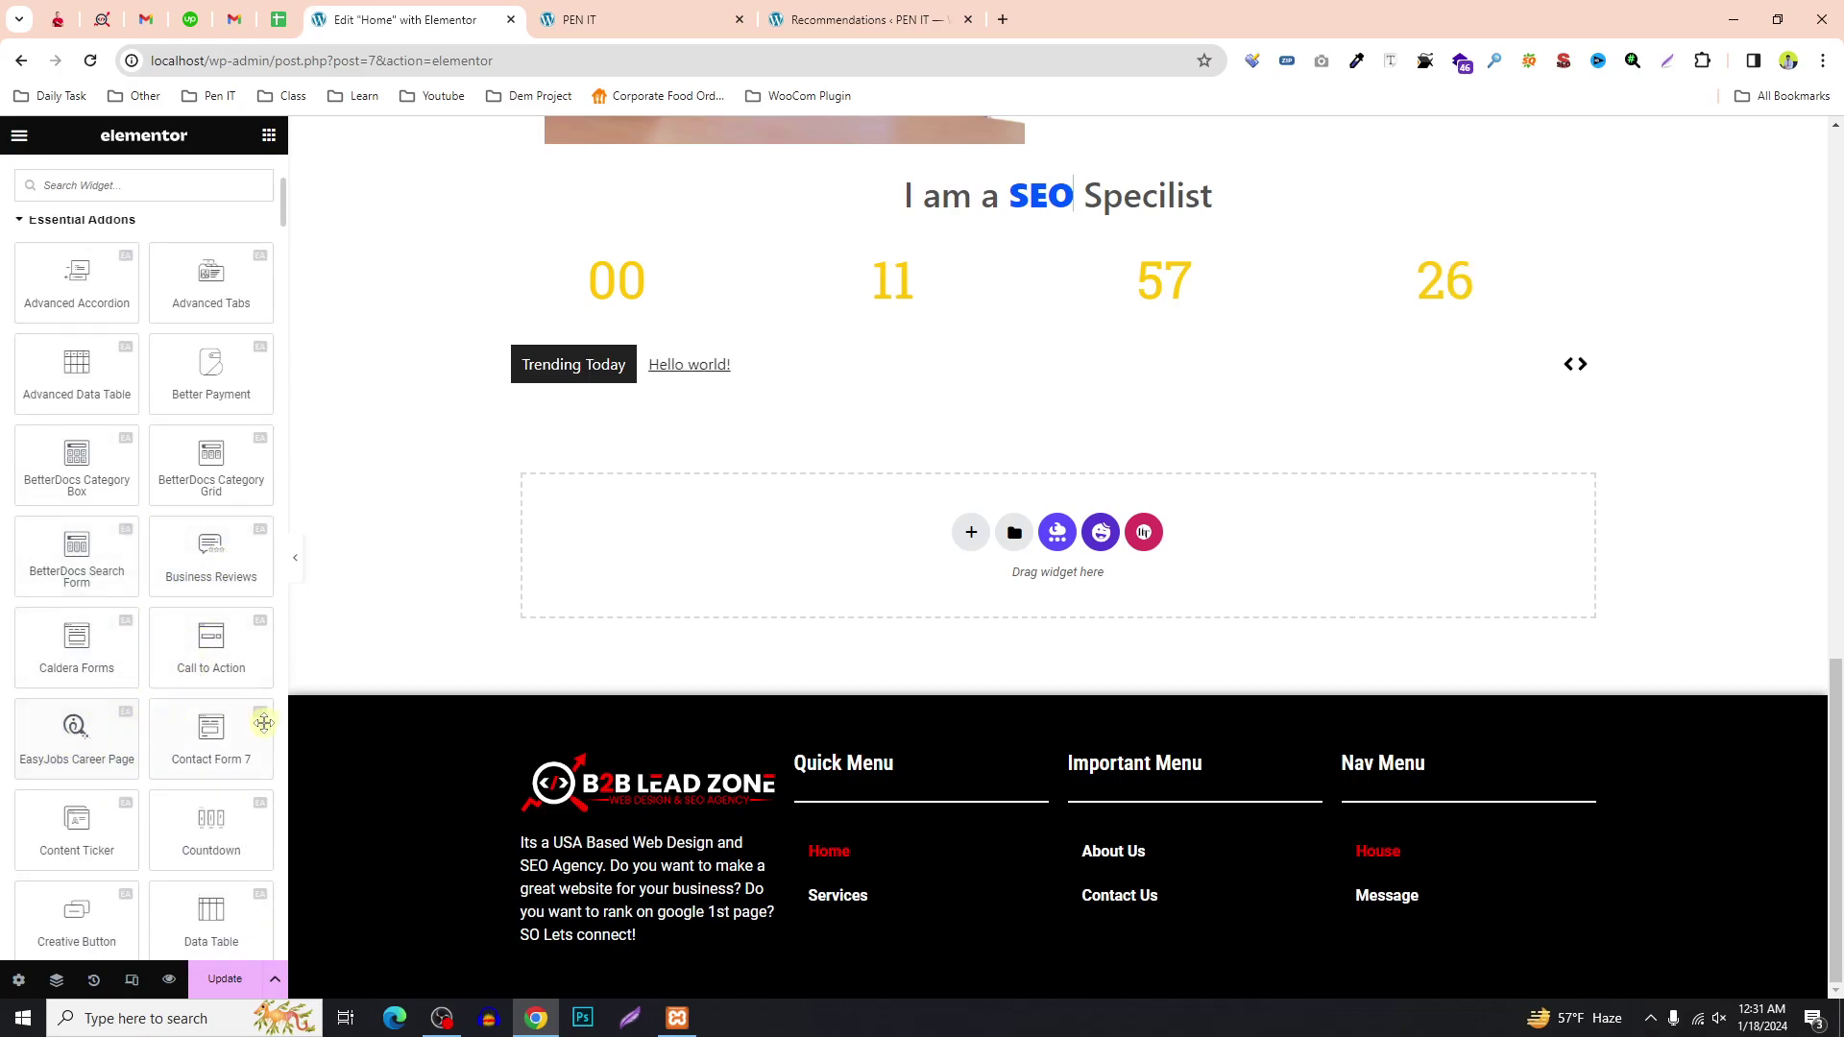
{"action": "scroll", "coordinate": [171, 687], "scroll_direction": "down", "scroll_amount": 2}
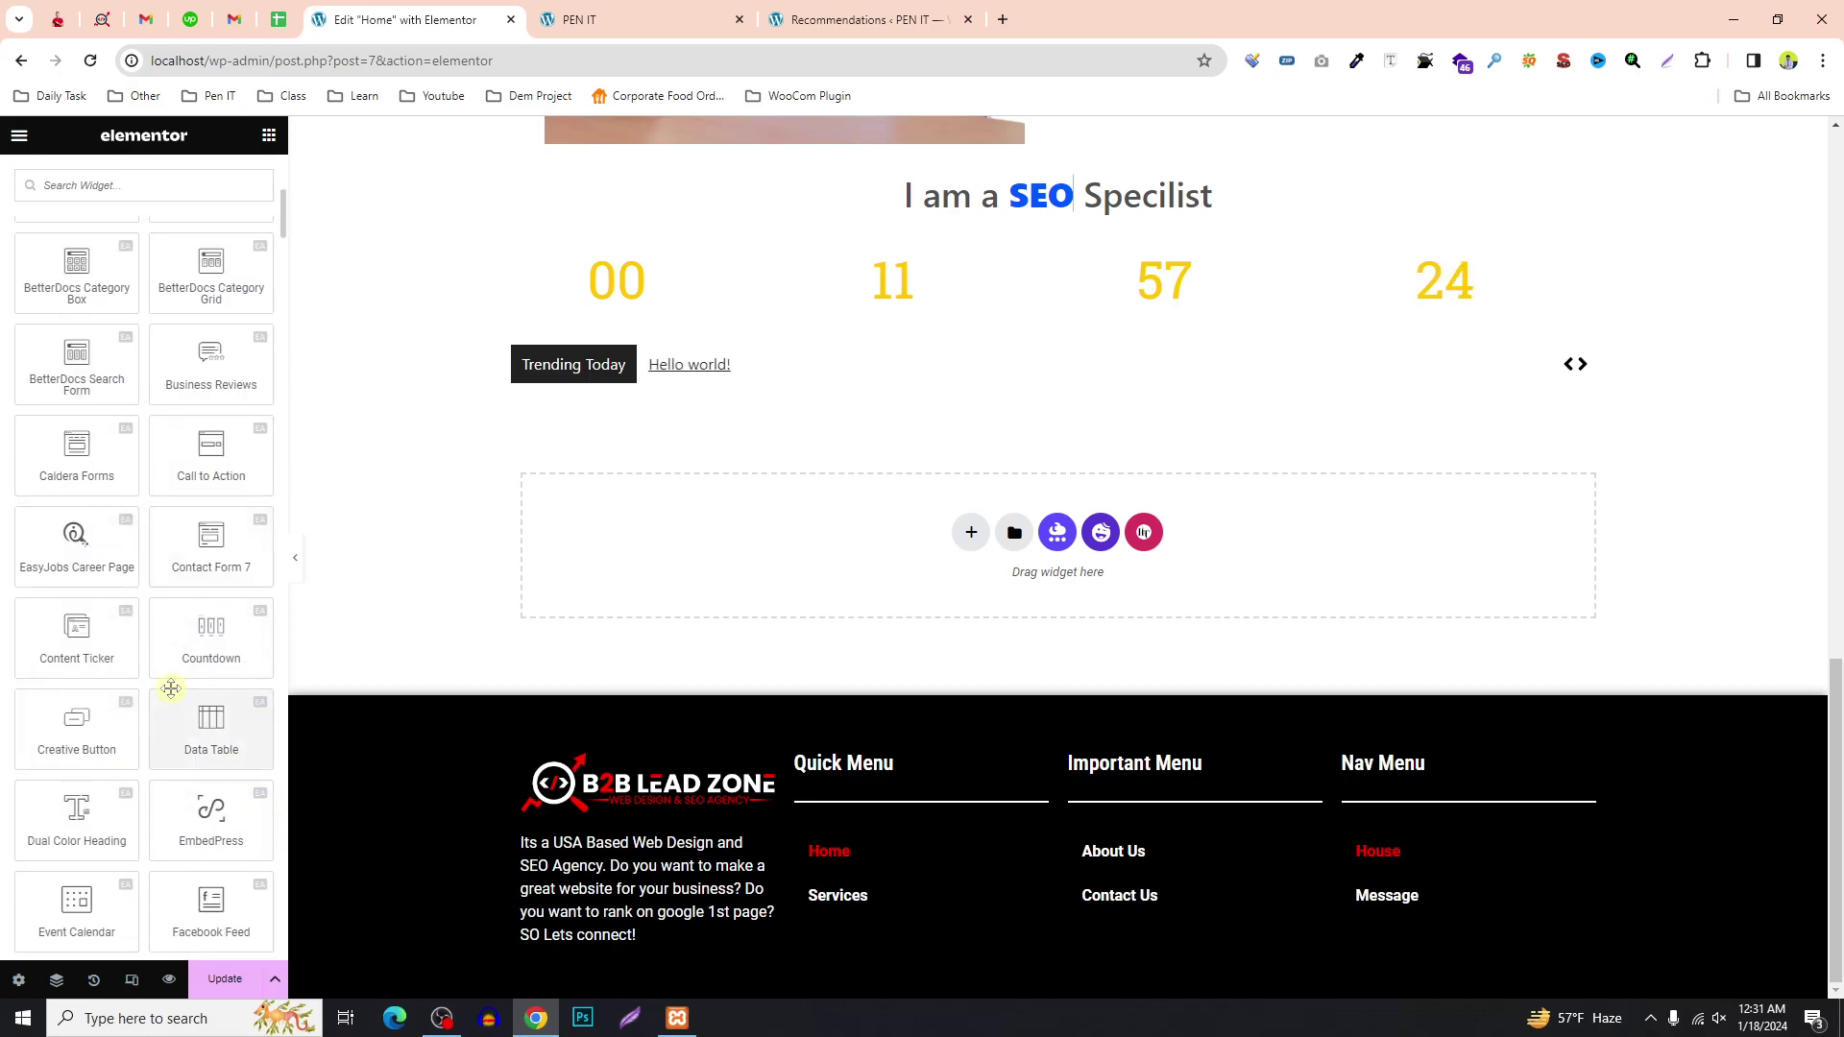
{"action": "scroll", "coordinate": [183, 711], "scroll_direction": "down", "scroll_amount": 3}
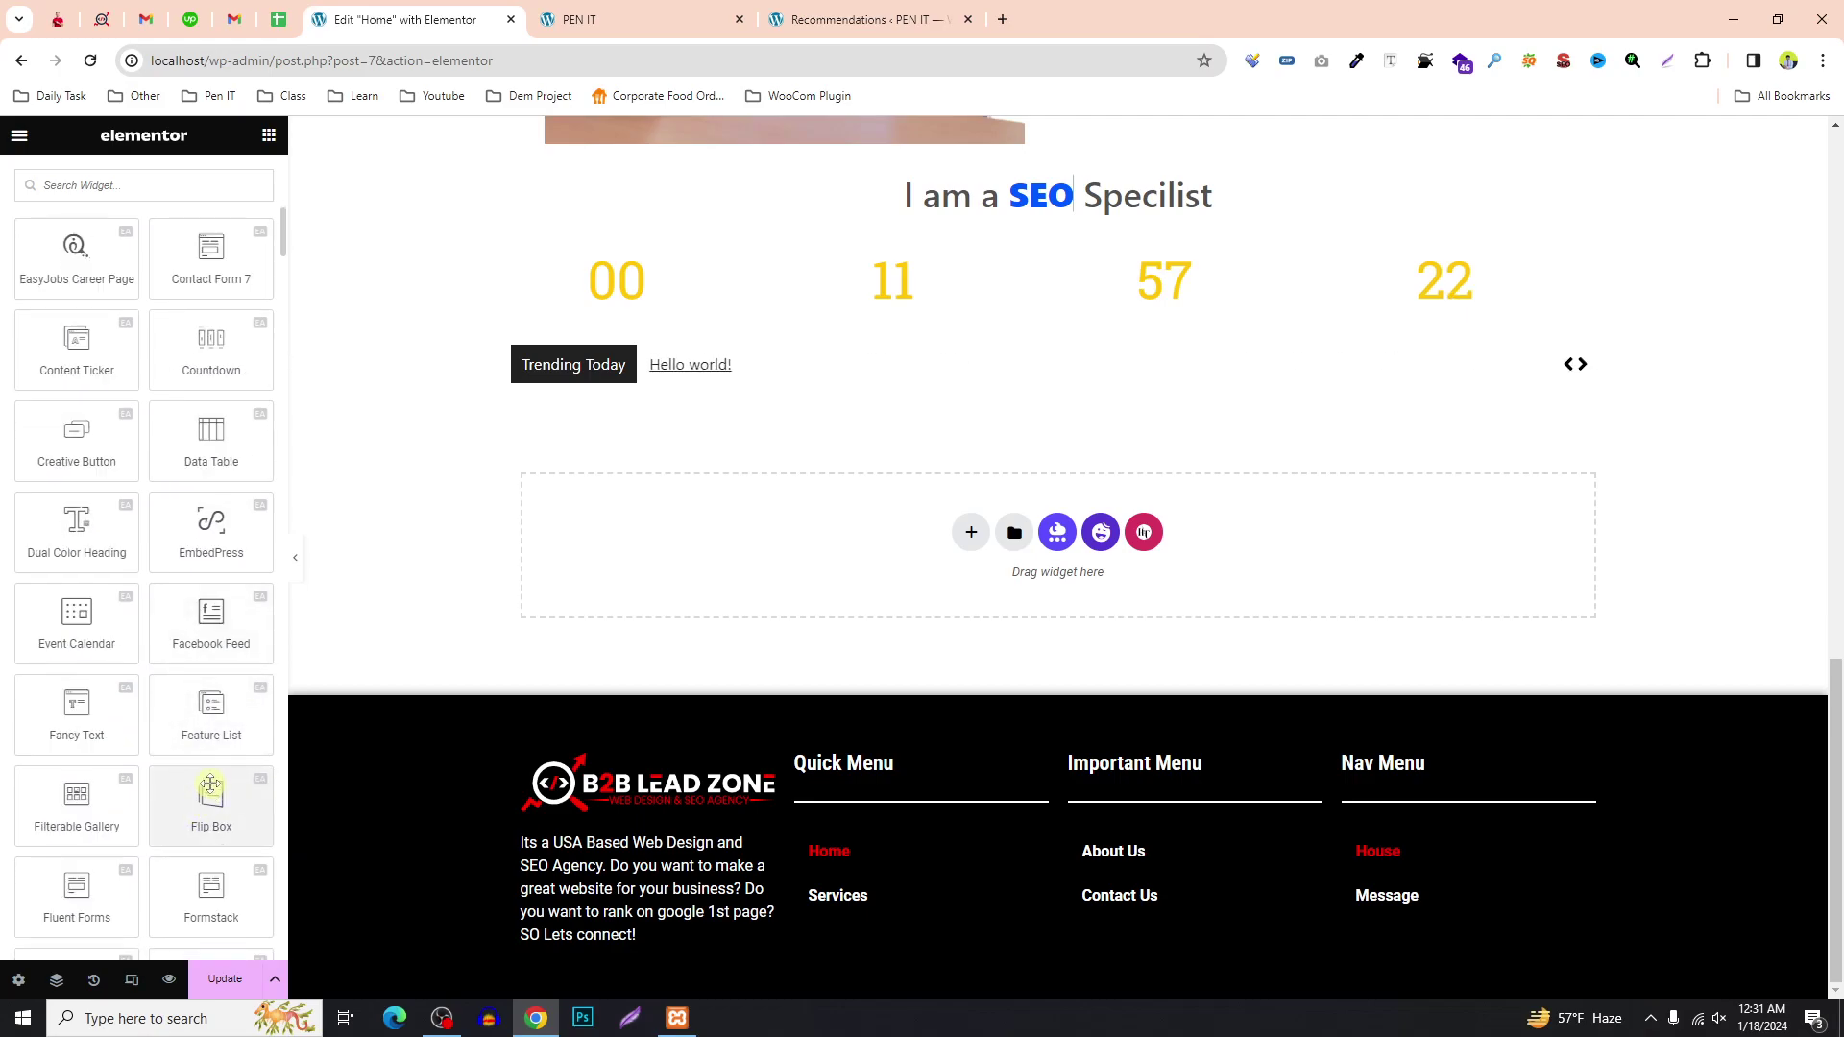
{"action": "scroll", "coordinate": [219, 787], "scroll_direction": "down", "scroll_amount": 1}
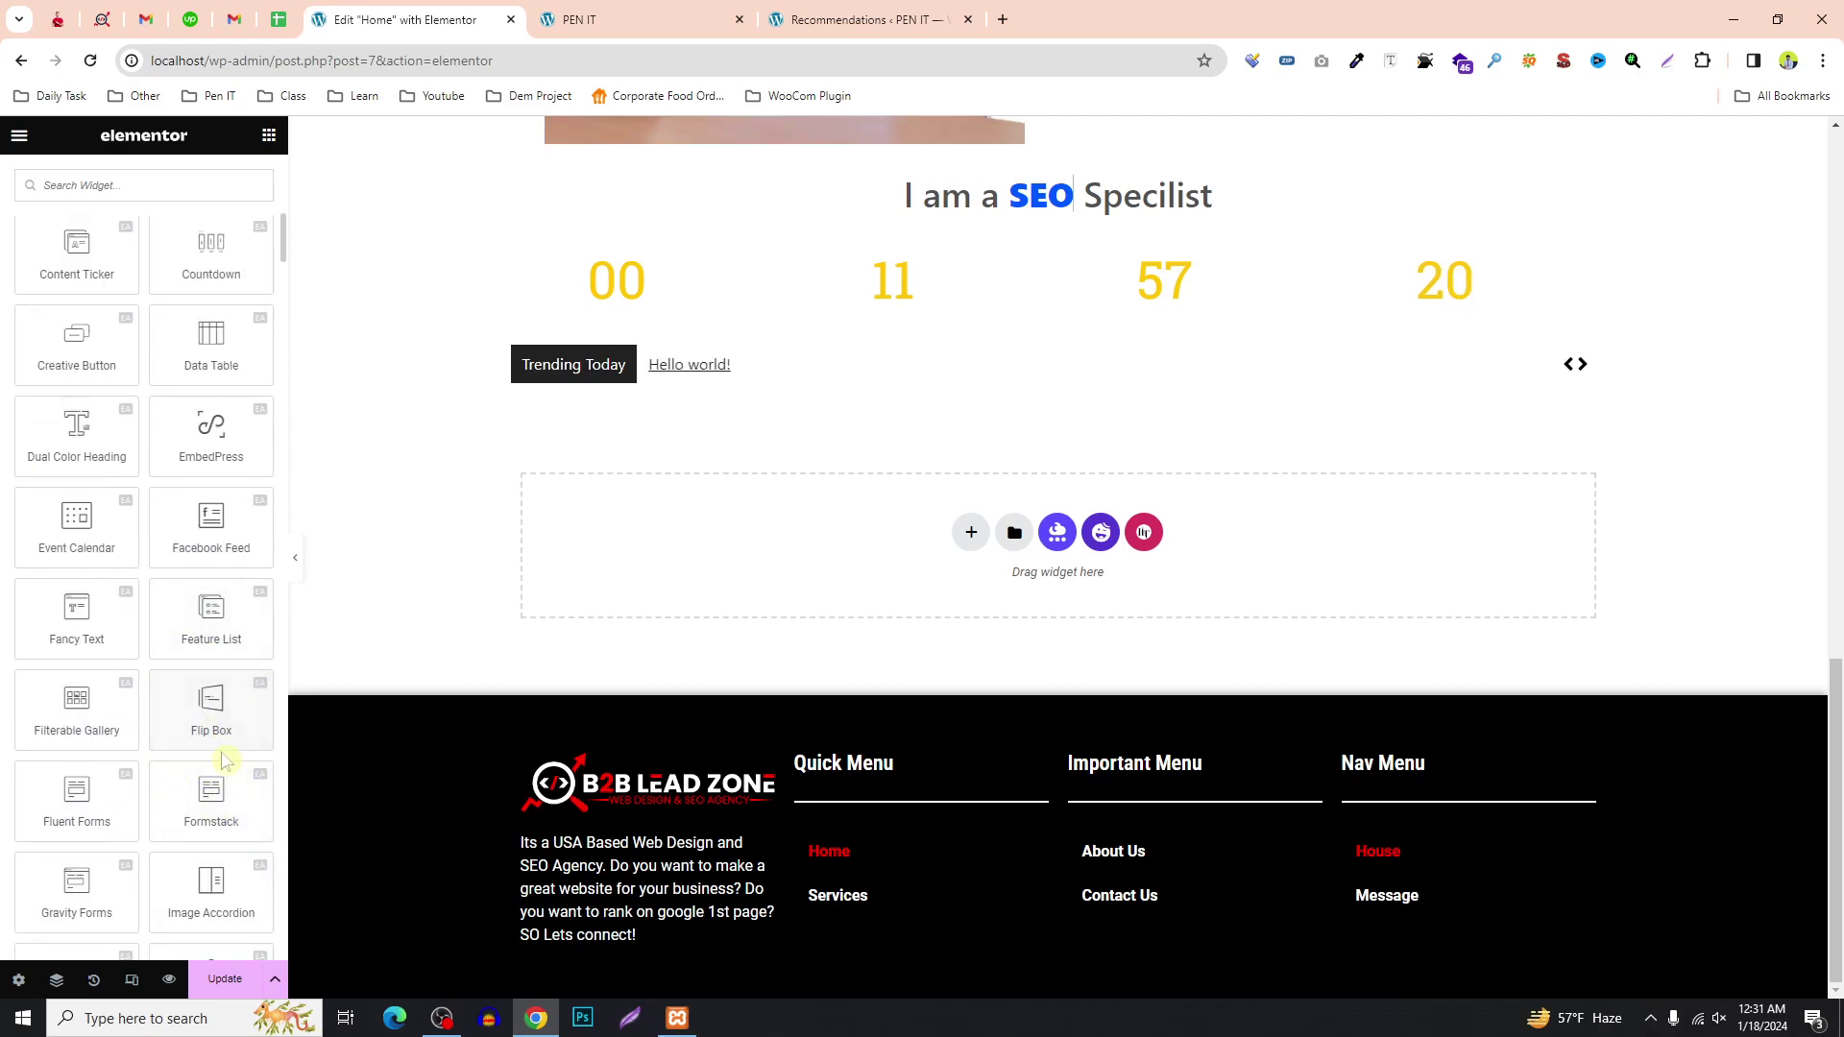
{"action": "scroll", "coordinate": [202, 817], "scroll_direction": "down", "scroll_amount": 2}
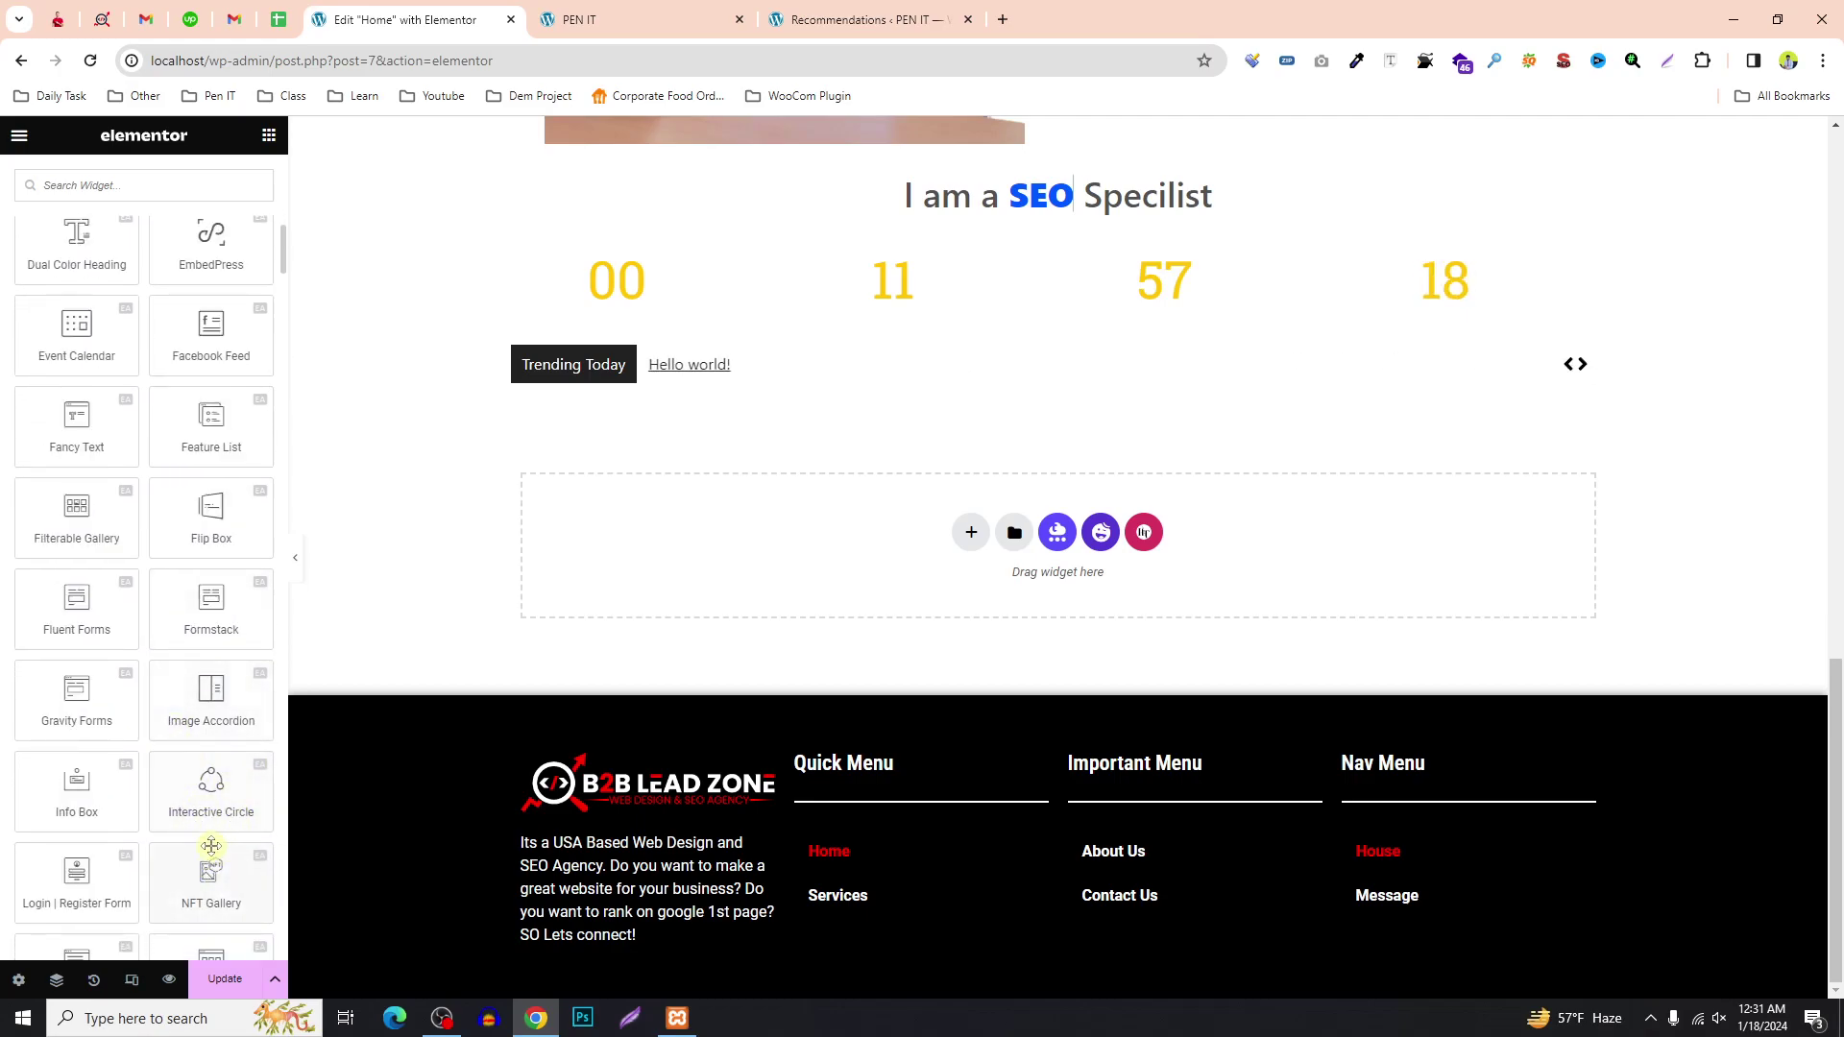
{"action": "left_click_drag", "start_coordinate": [200, 800], "coordinate": [963, 555]}
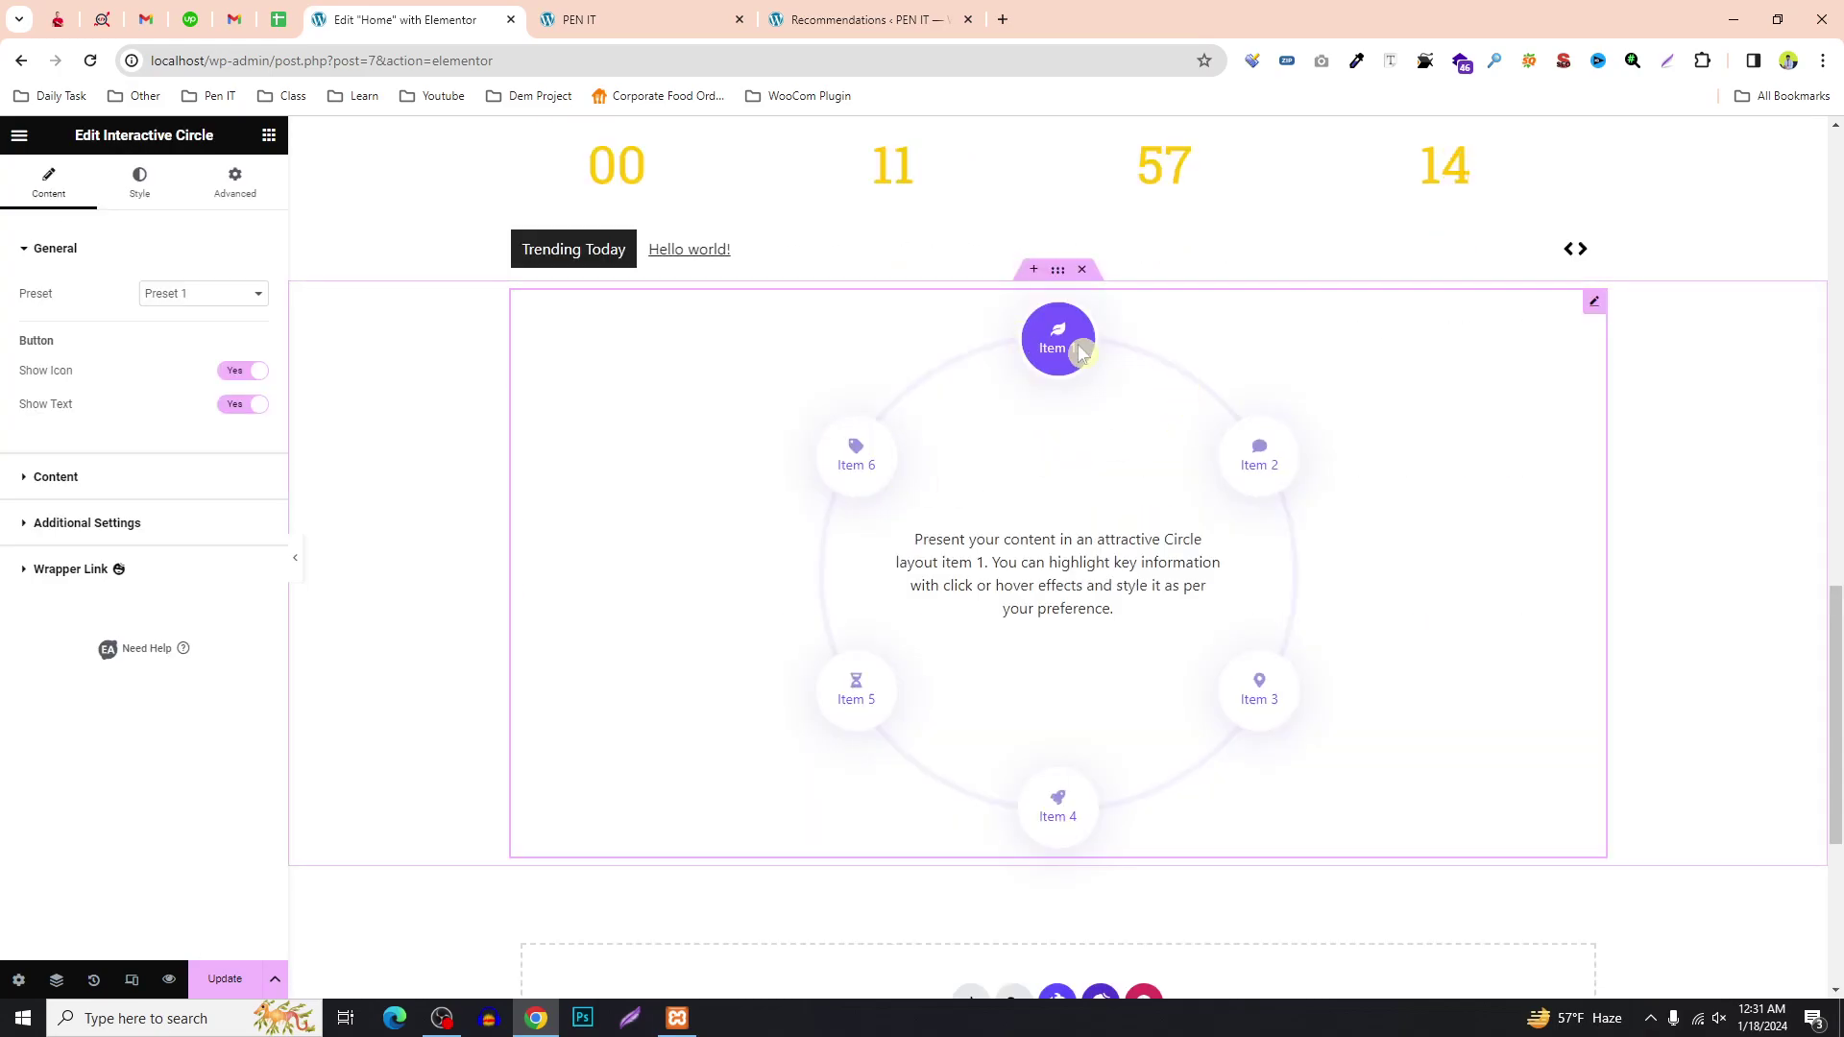
Preview some items of the interactive circle and set the first item's short title to SEO.
{"action": "left_click", "coordinate": [1062, 809]}
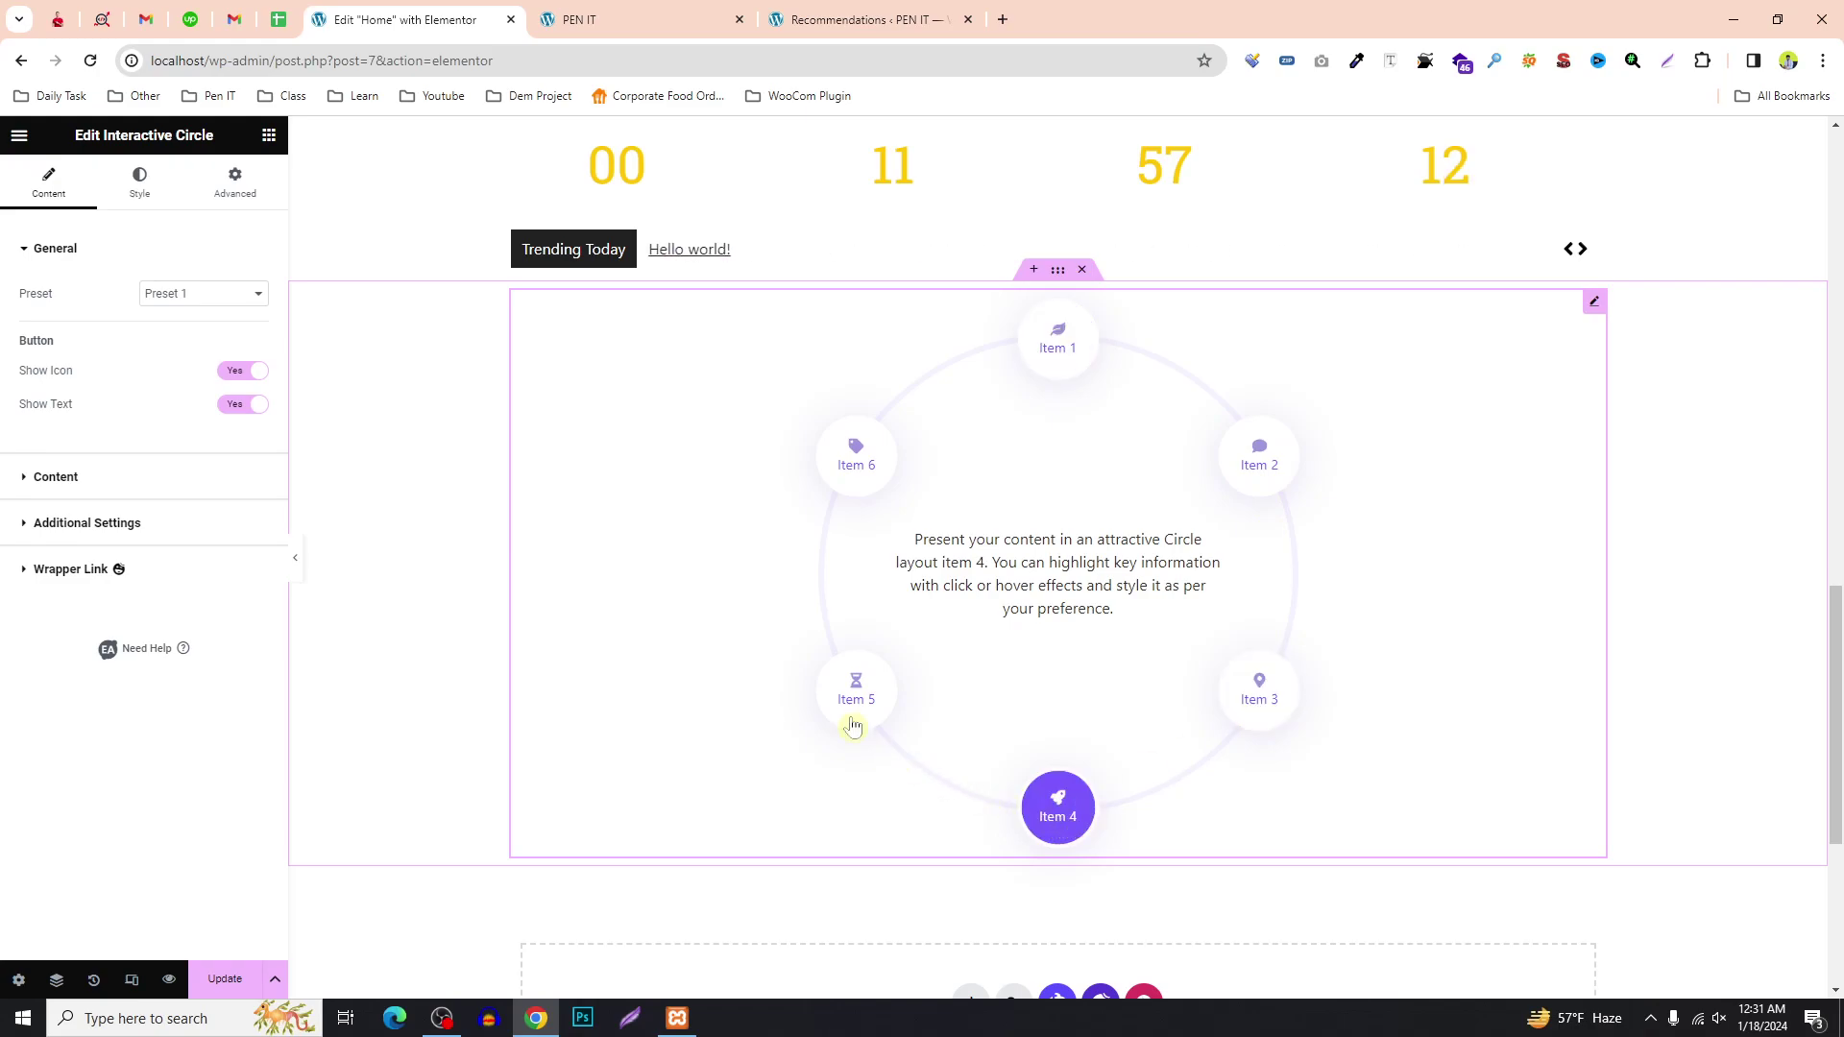
{"action": "left_click", "coordinate": [845, 470]}
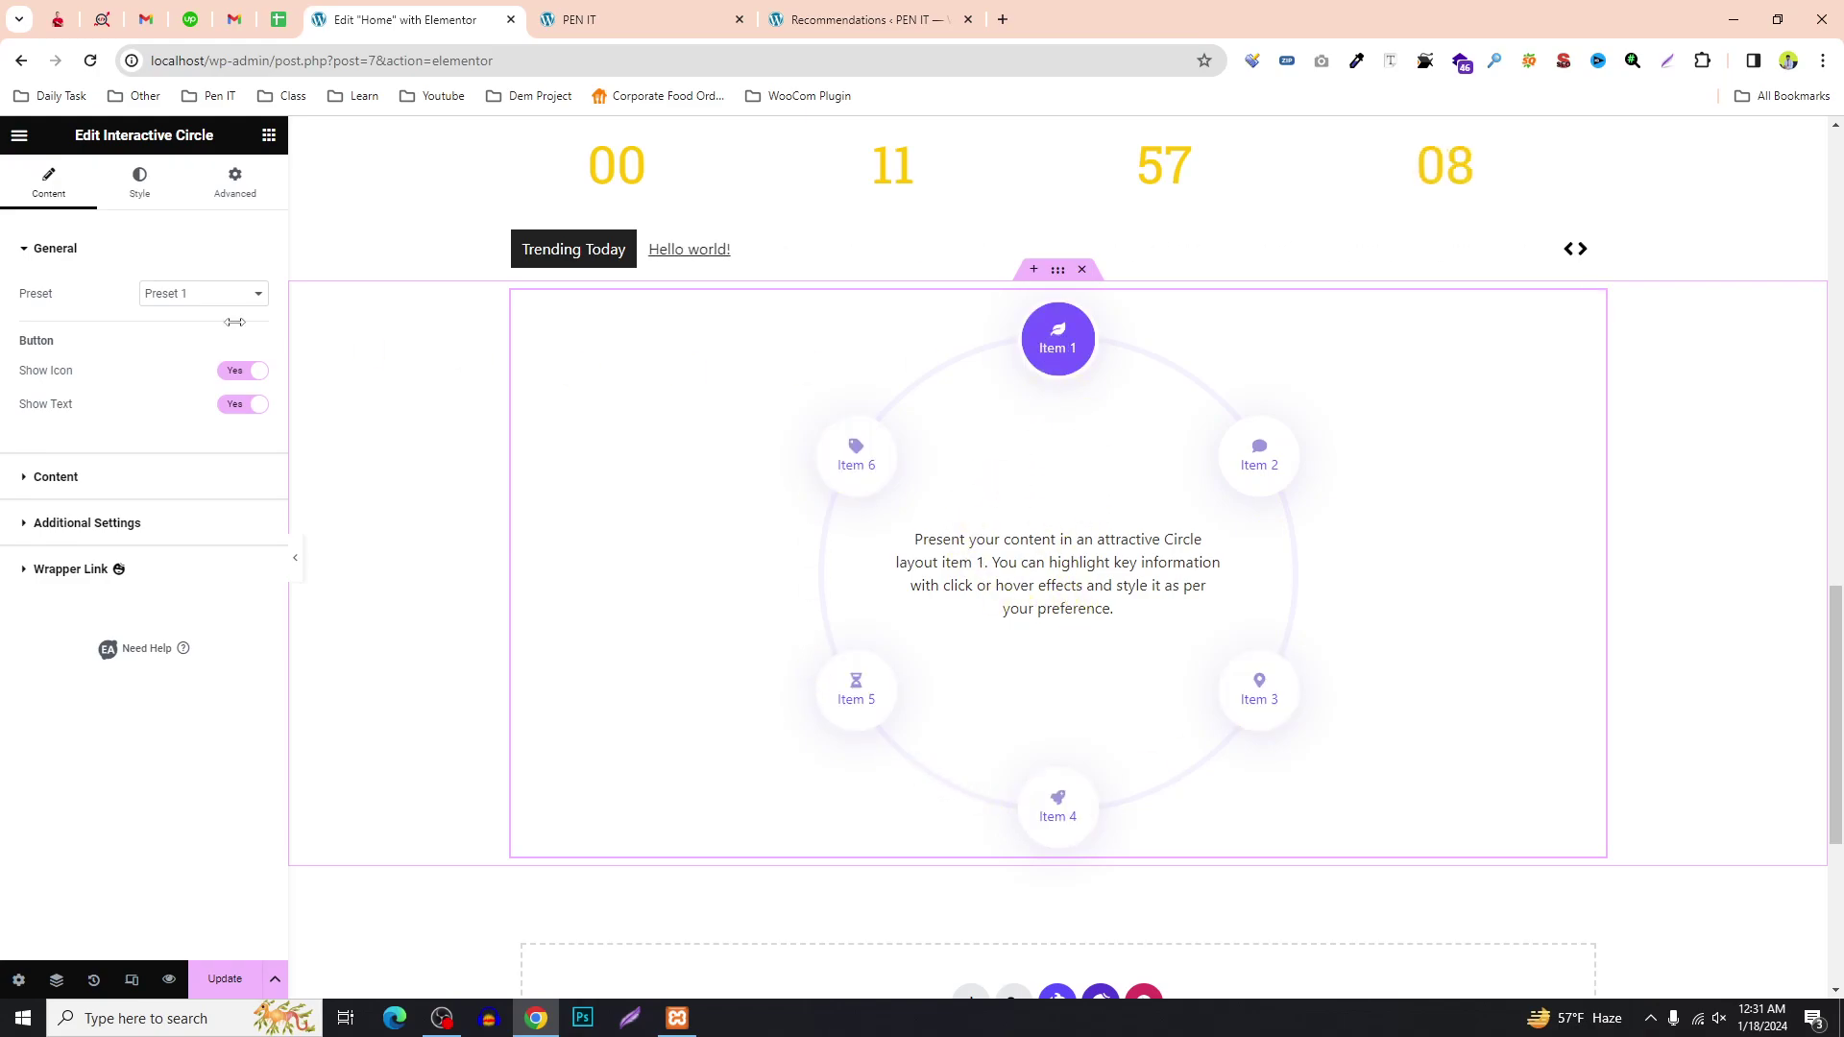
{"action": "left_click", "coordinate": [77, 467]}
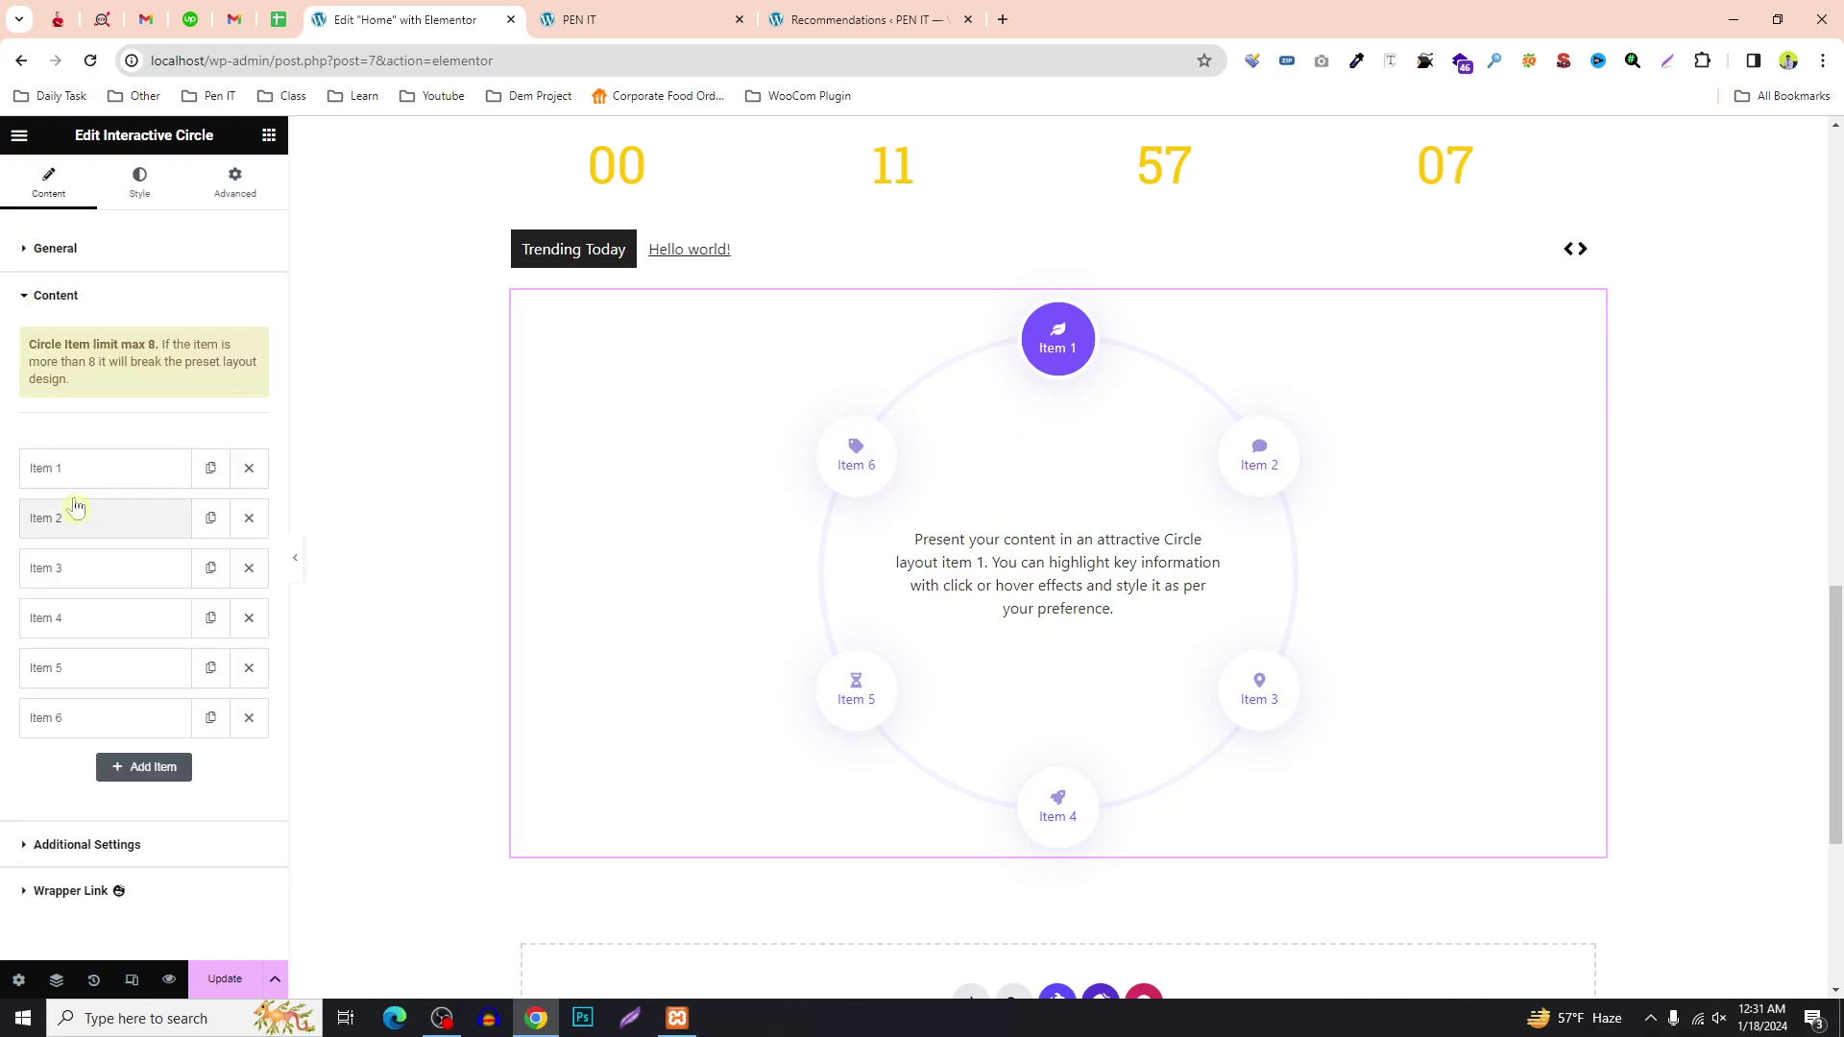
{"action": "left_click", "coordinate": [97, 474]}
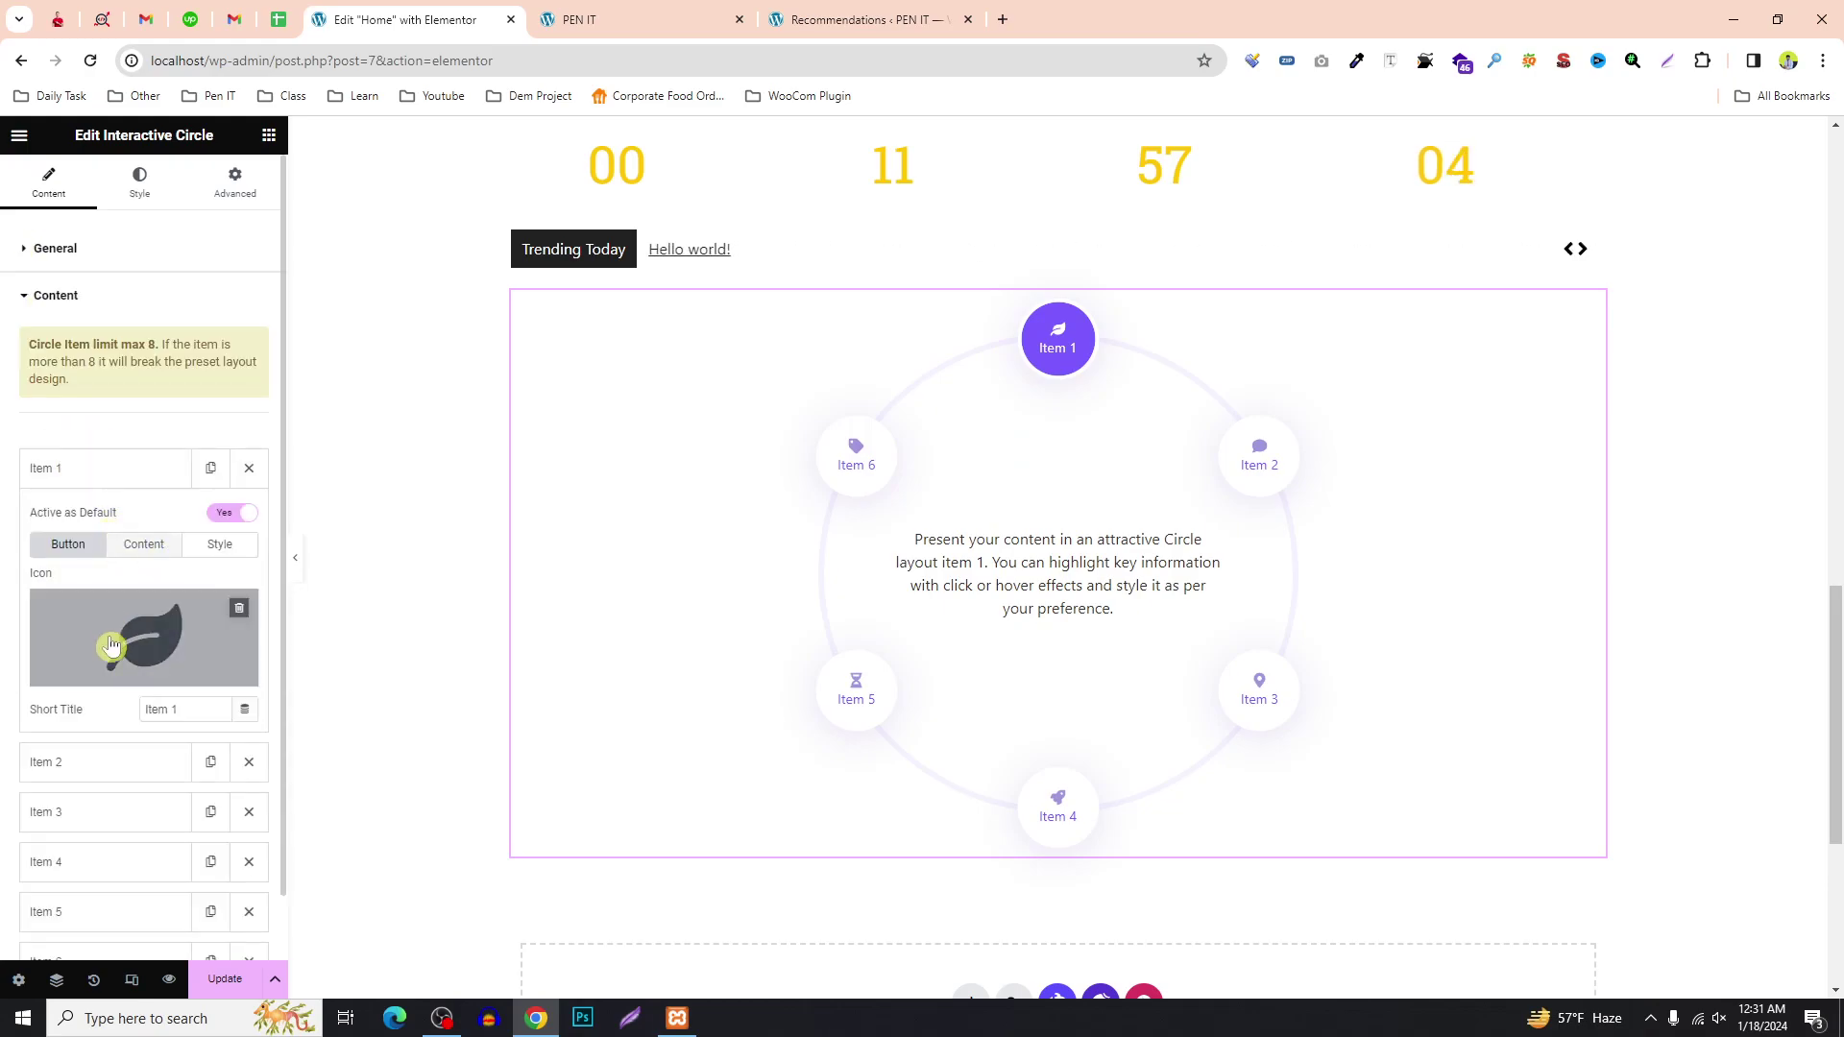
{"action": "type", "text": "SEO"}
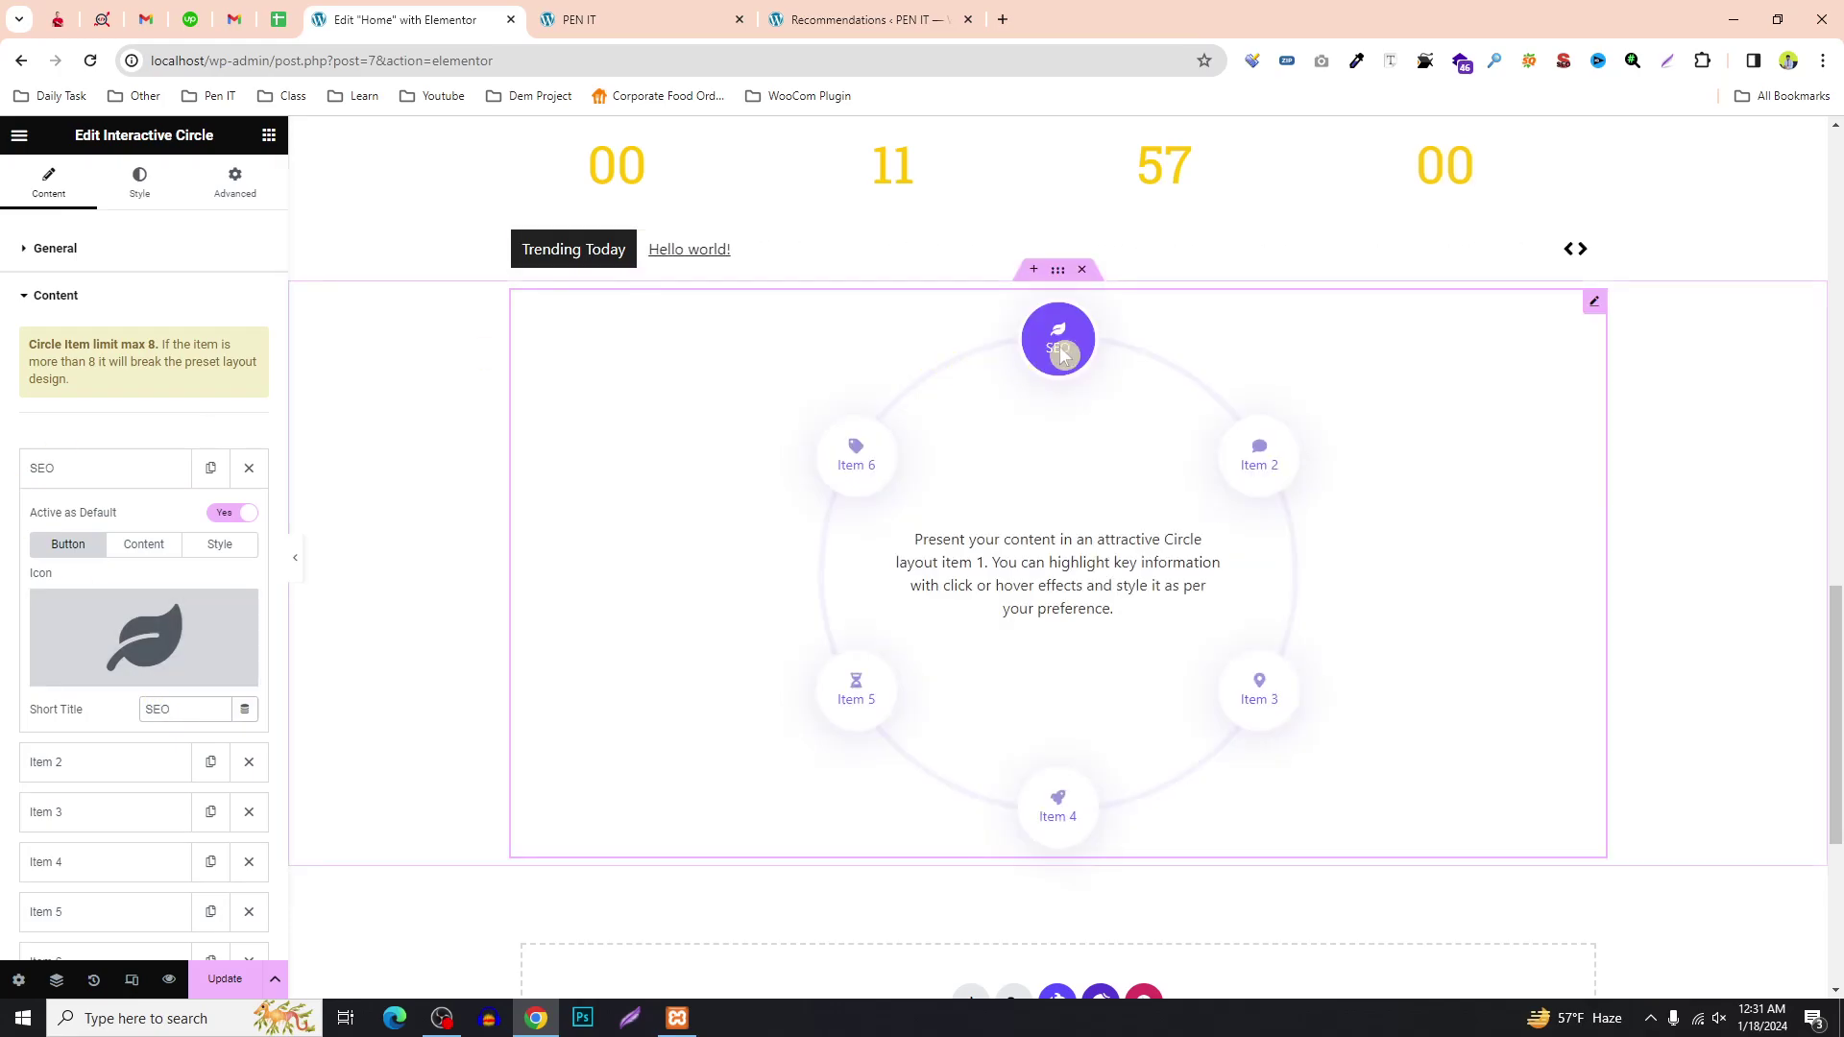
Replace the SEO item's icon with the List alt icon from the icon library.
{"action": "mouse_move", "coordinate": [135, 690]}
{"action": "left_click", "coordinate": [87, 673]}
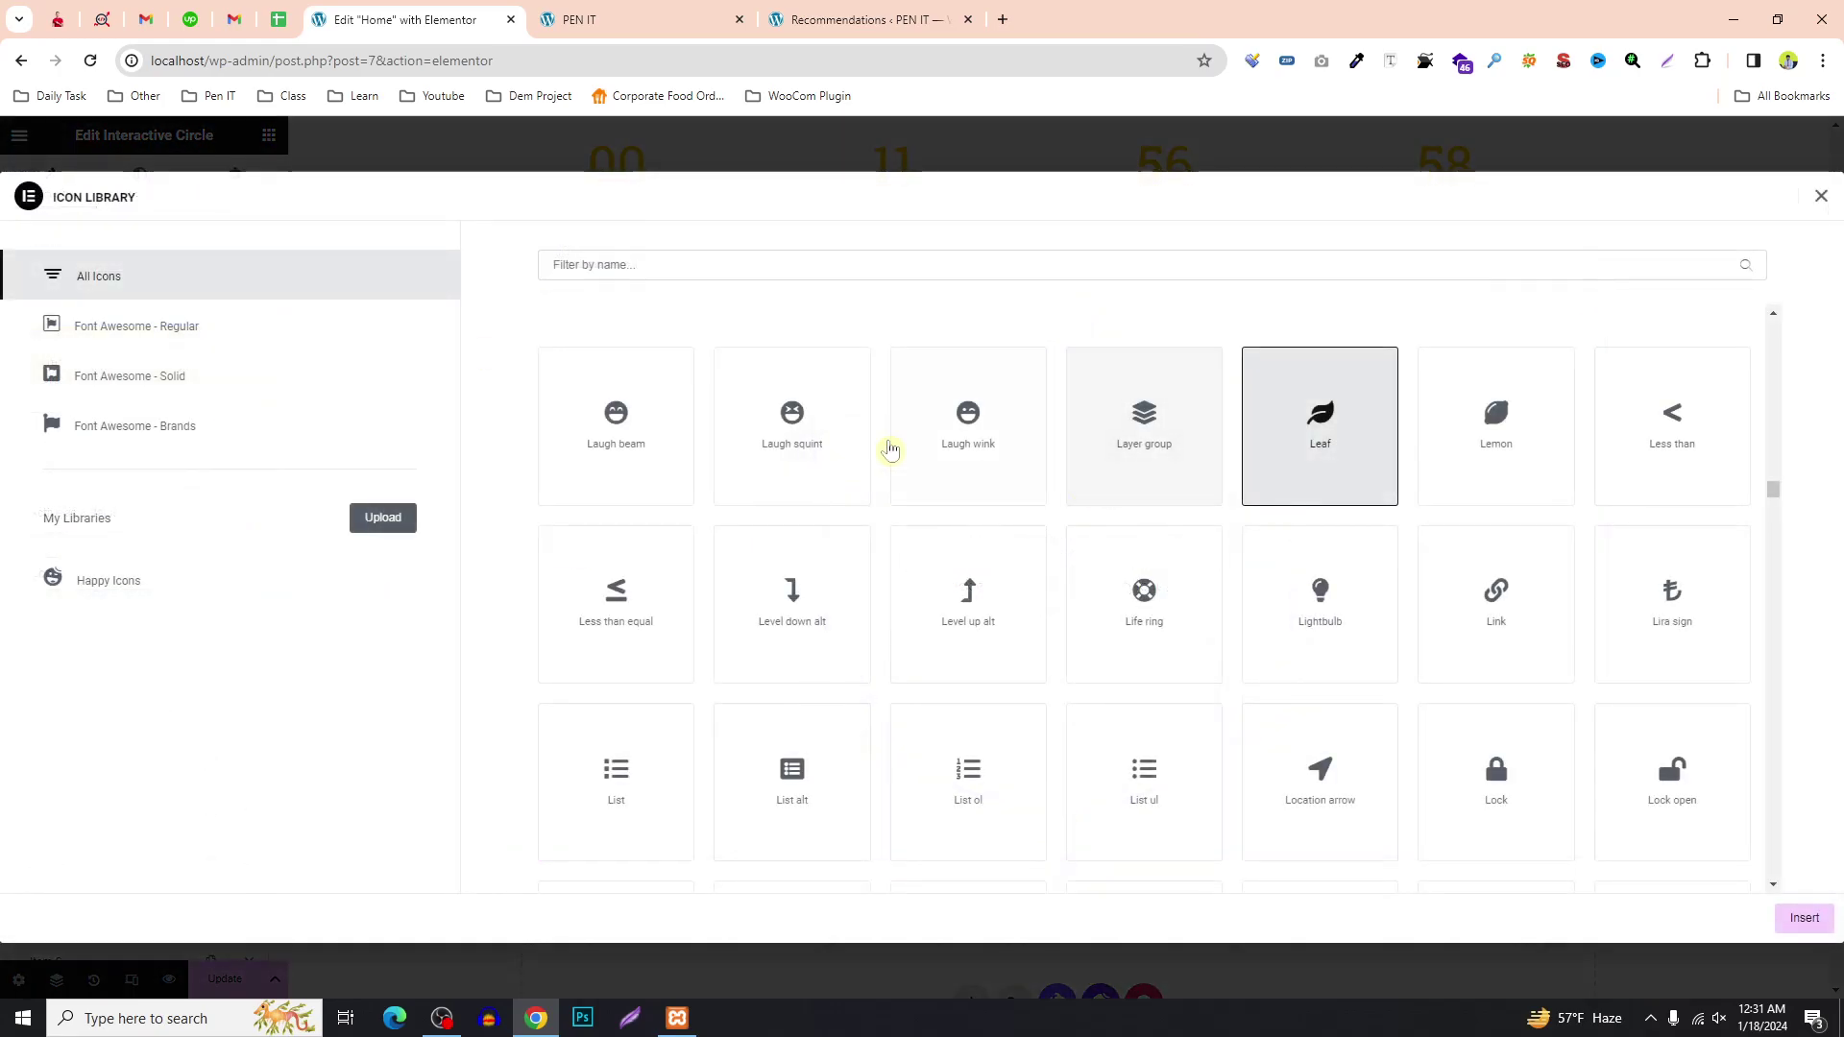
{"action": "left_click", "coordinate": [788, 797]}
{"action": "left_click", "coordinate": [1803, 917]}
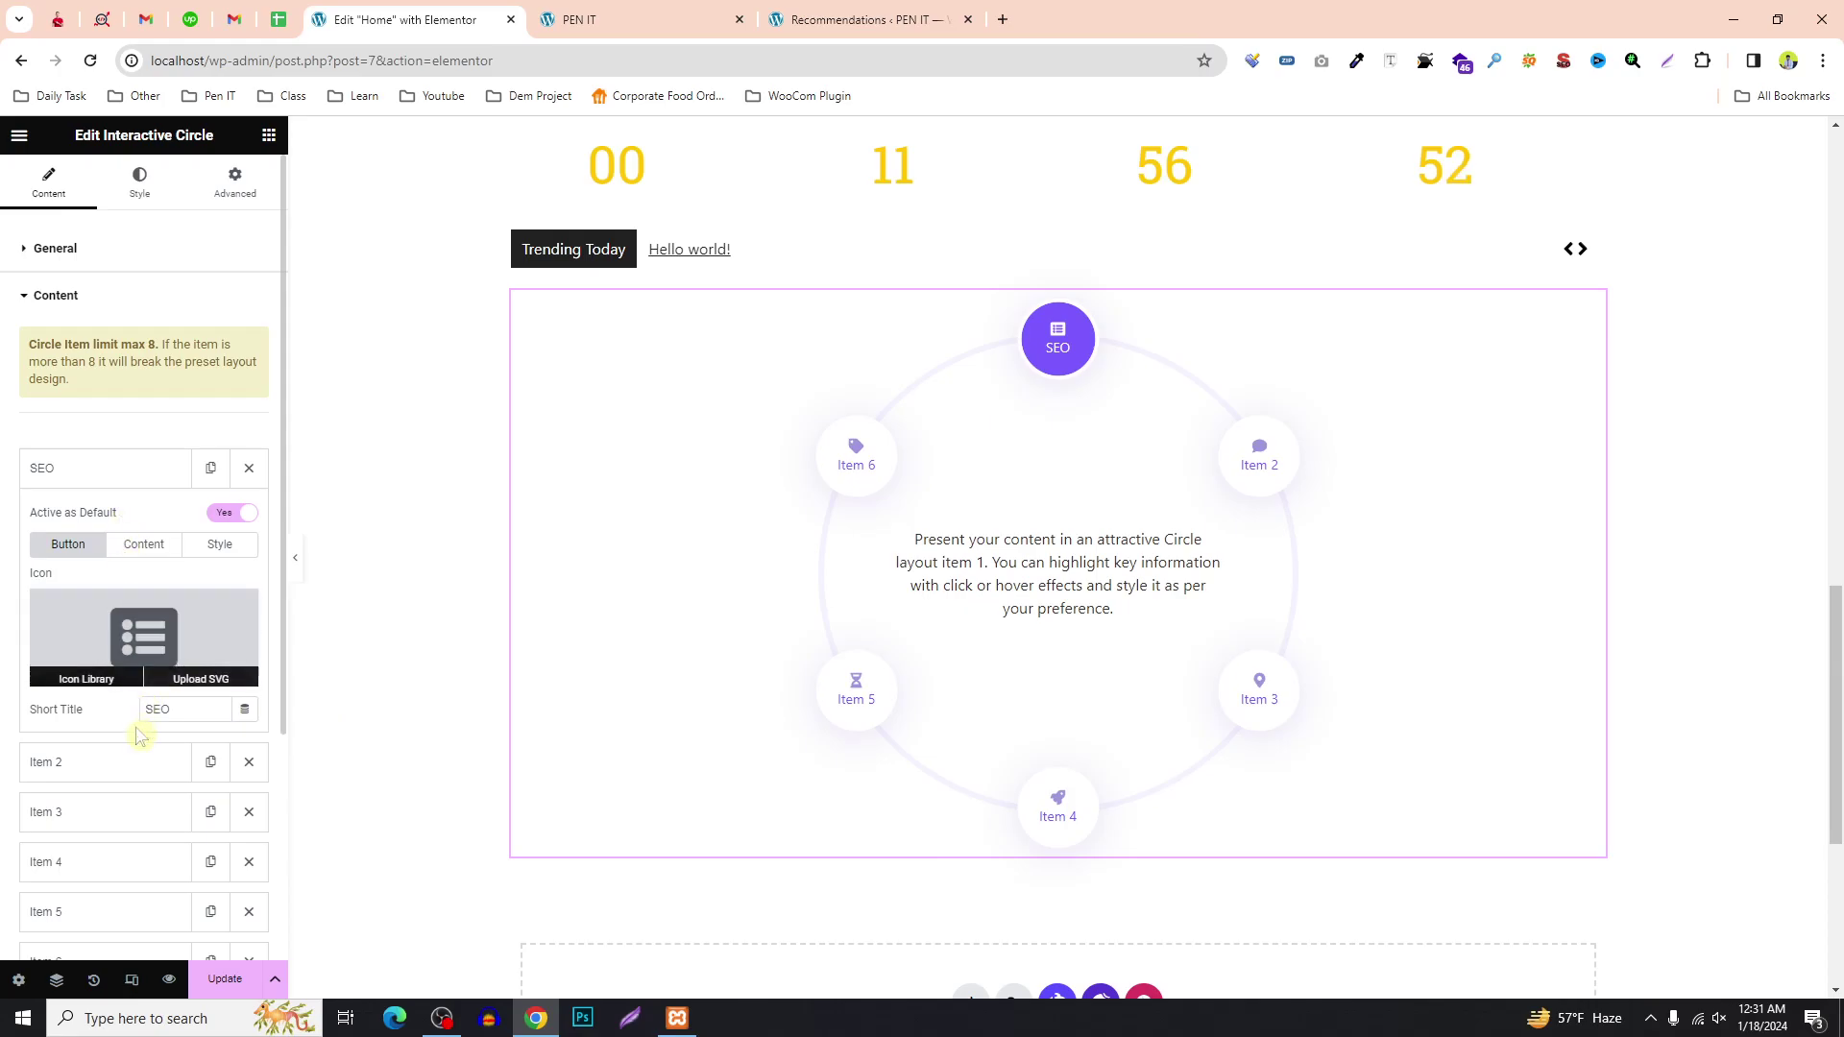
Replace the SEO item's tab content with two lines reading On Page SEO and Off Page SEO.
{"action": "left_click", "coordinate": [149, 552]}
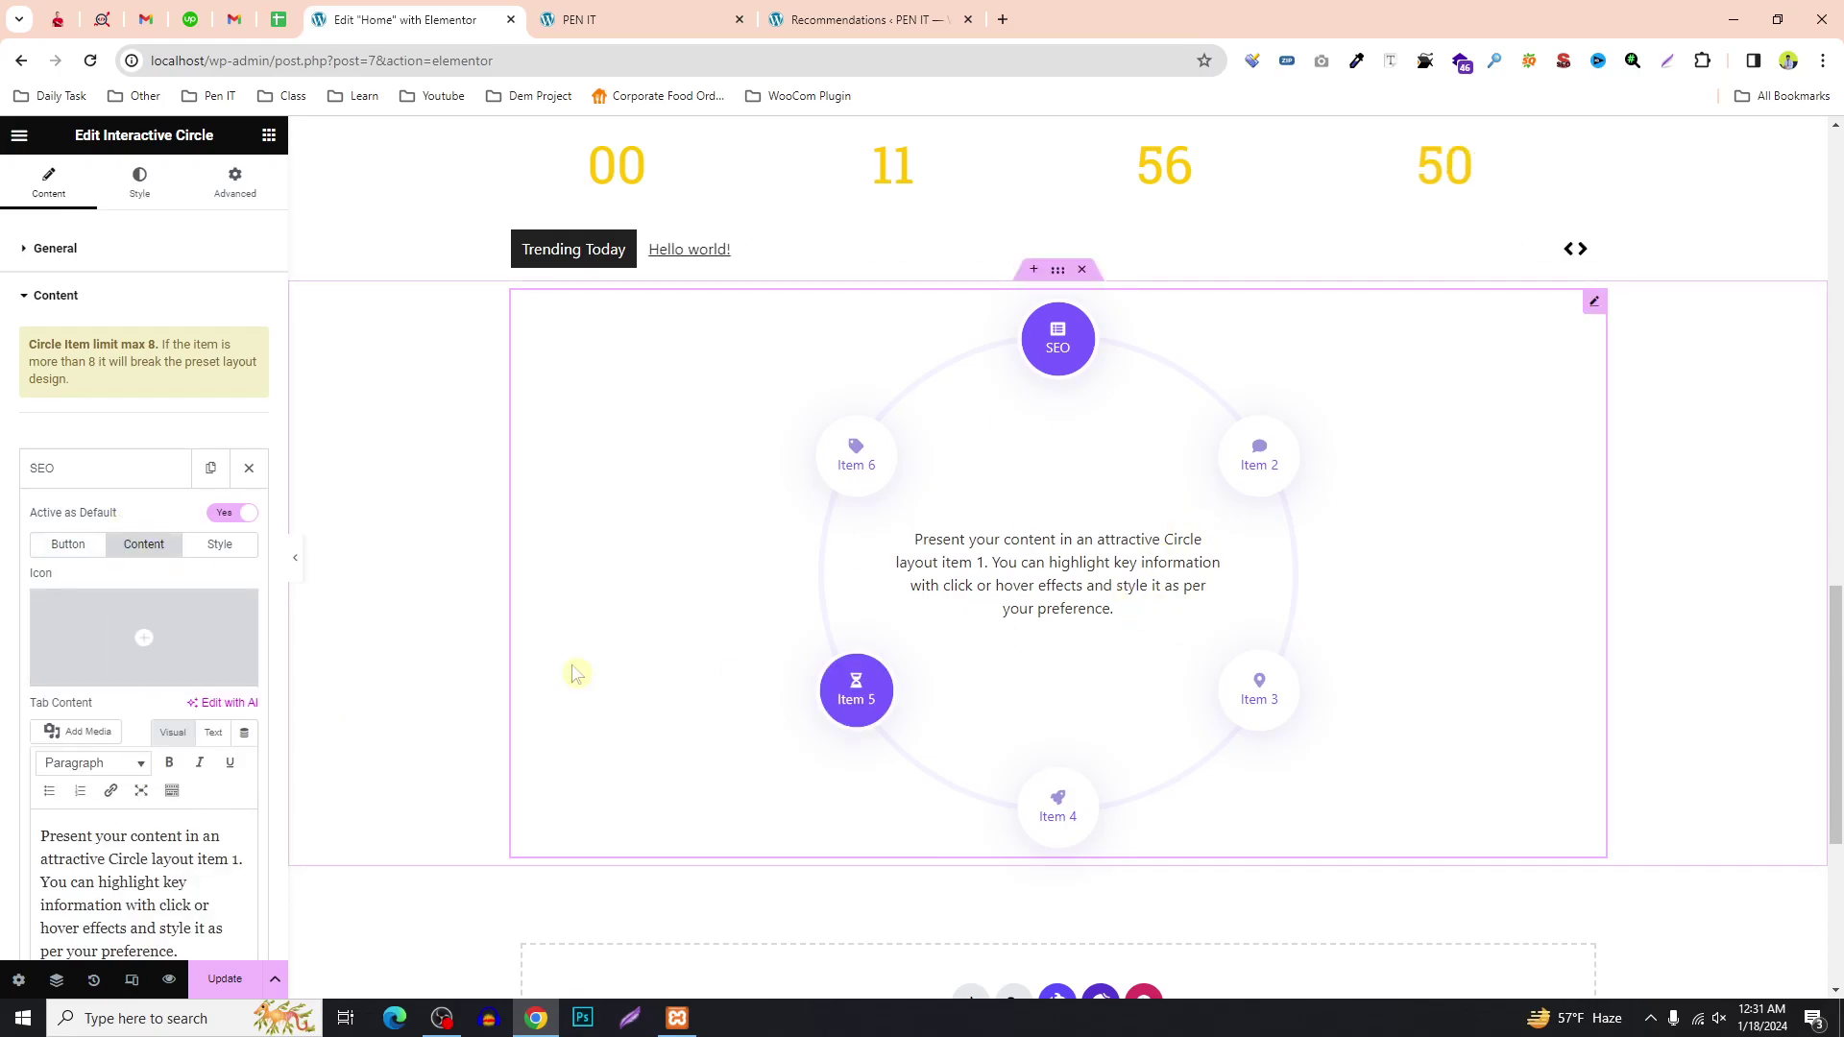
{"action": "key", "text": "ctrl+a"}
{"action": "key", "text": "BackSpace"}
{"action": "type", "text": "On Page SEO"}
{"action": "key", "text": "Return"}
{"action": "type", "text": "Off Page SEO"}
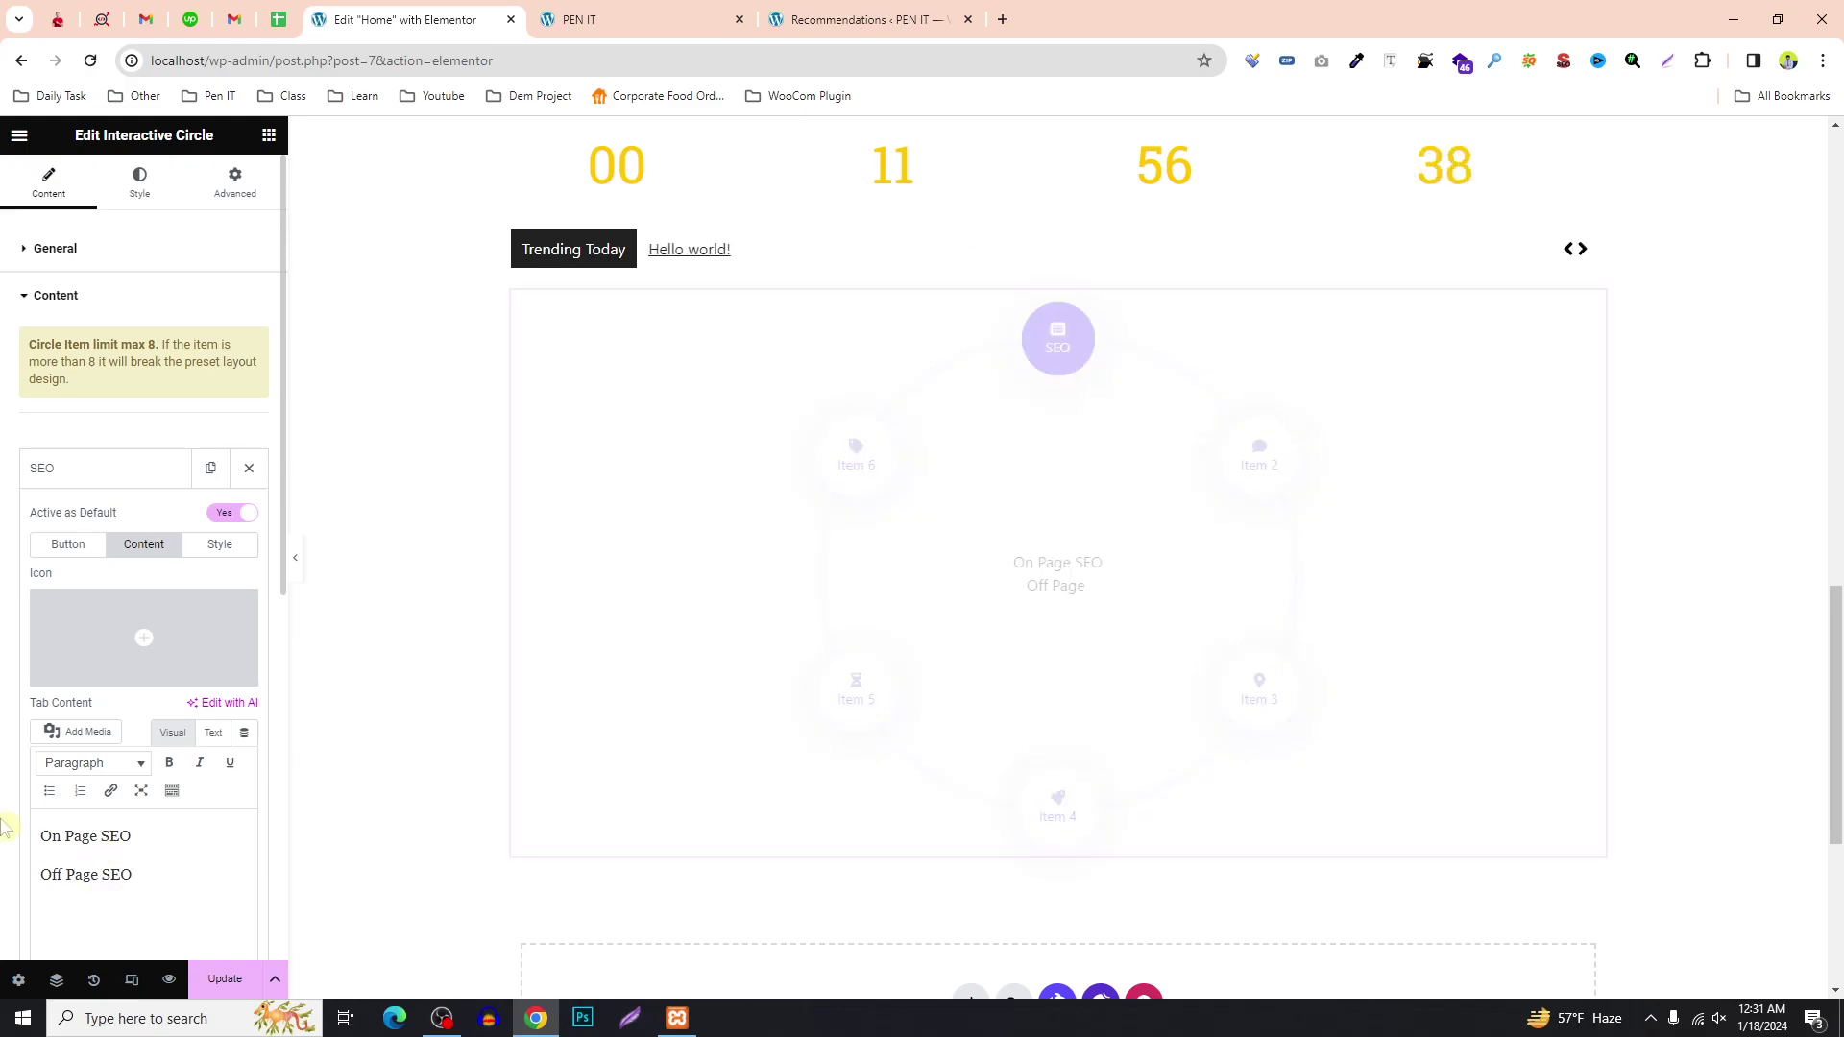
Number the SEO item's two content lines 1 and 2 and align the second line's indent with the first.
{"action": "type", "text": "1. "}
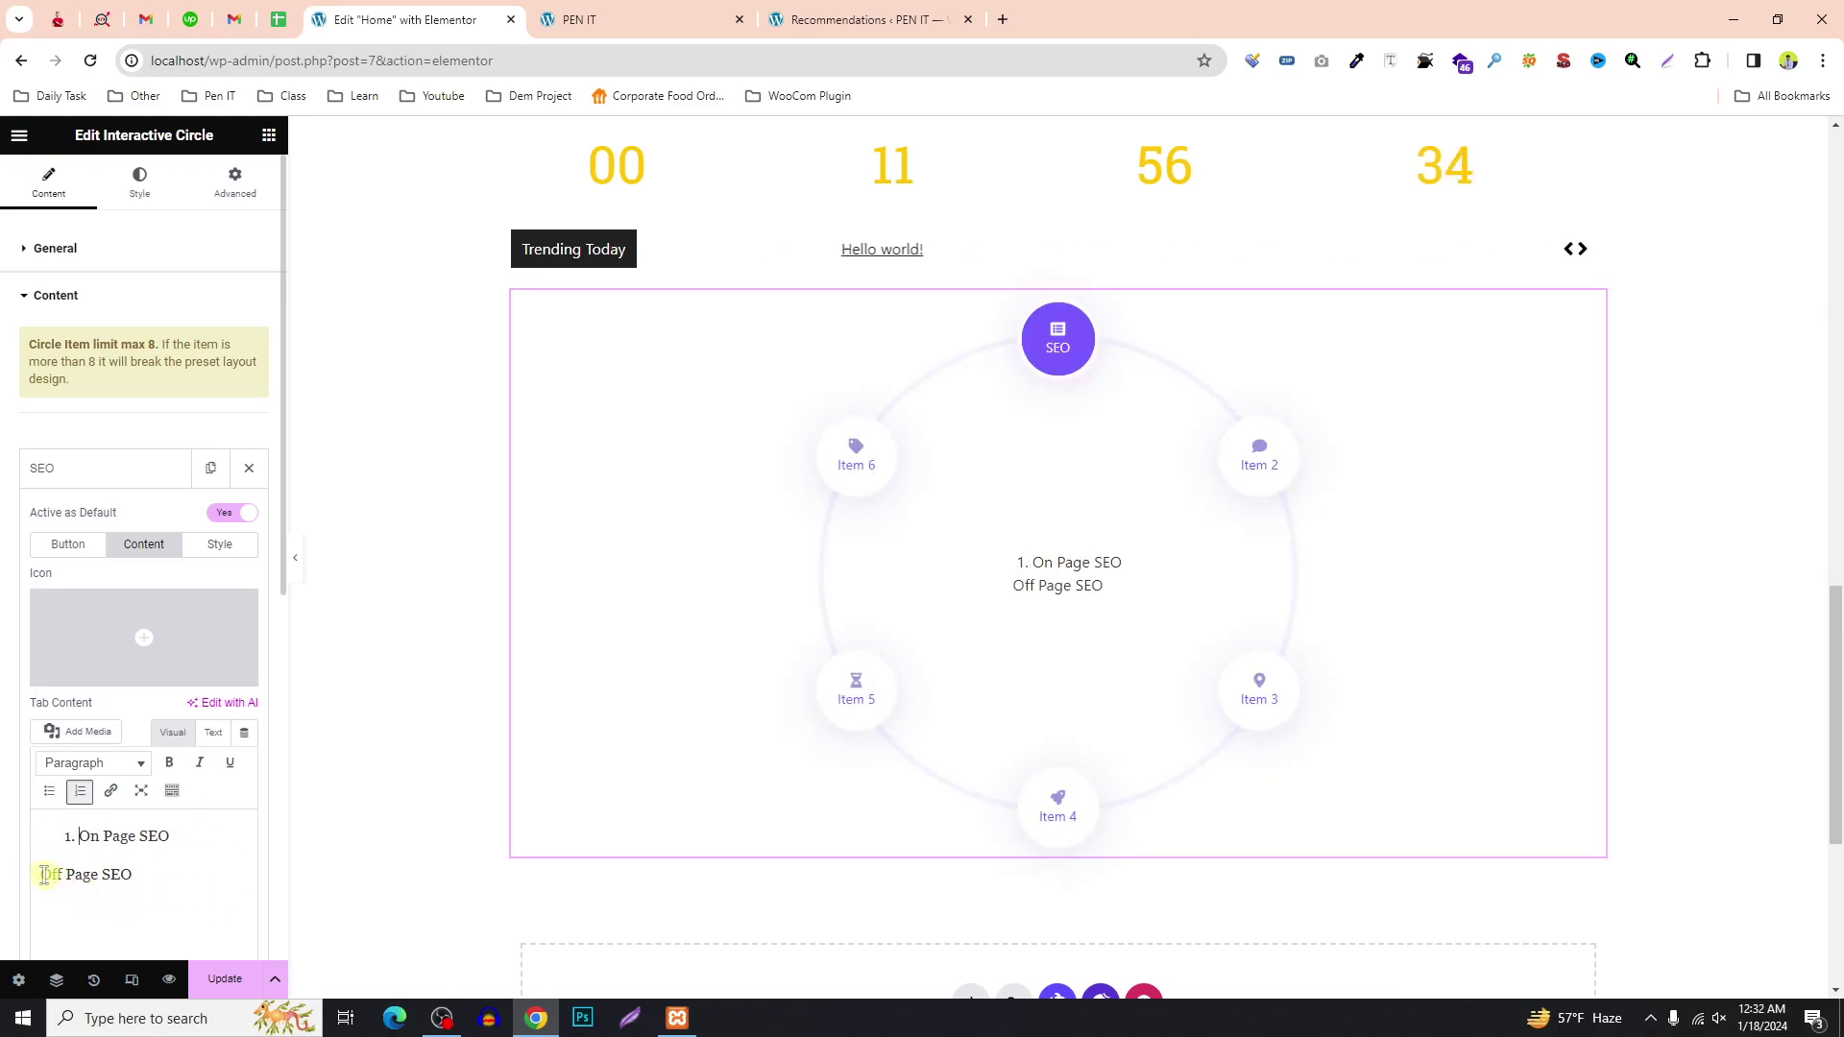
{"action": "type", "text": "2."}
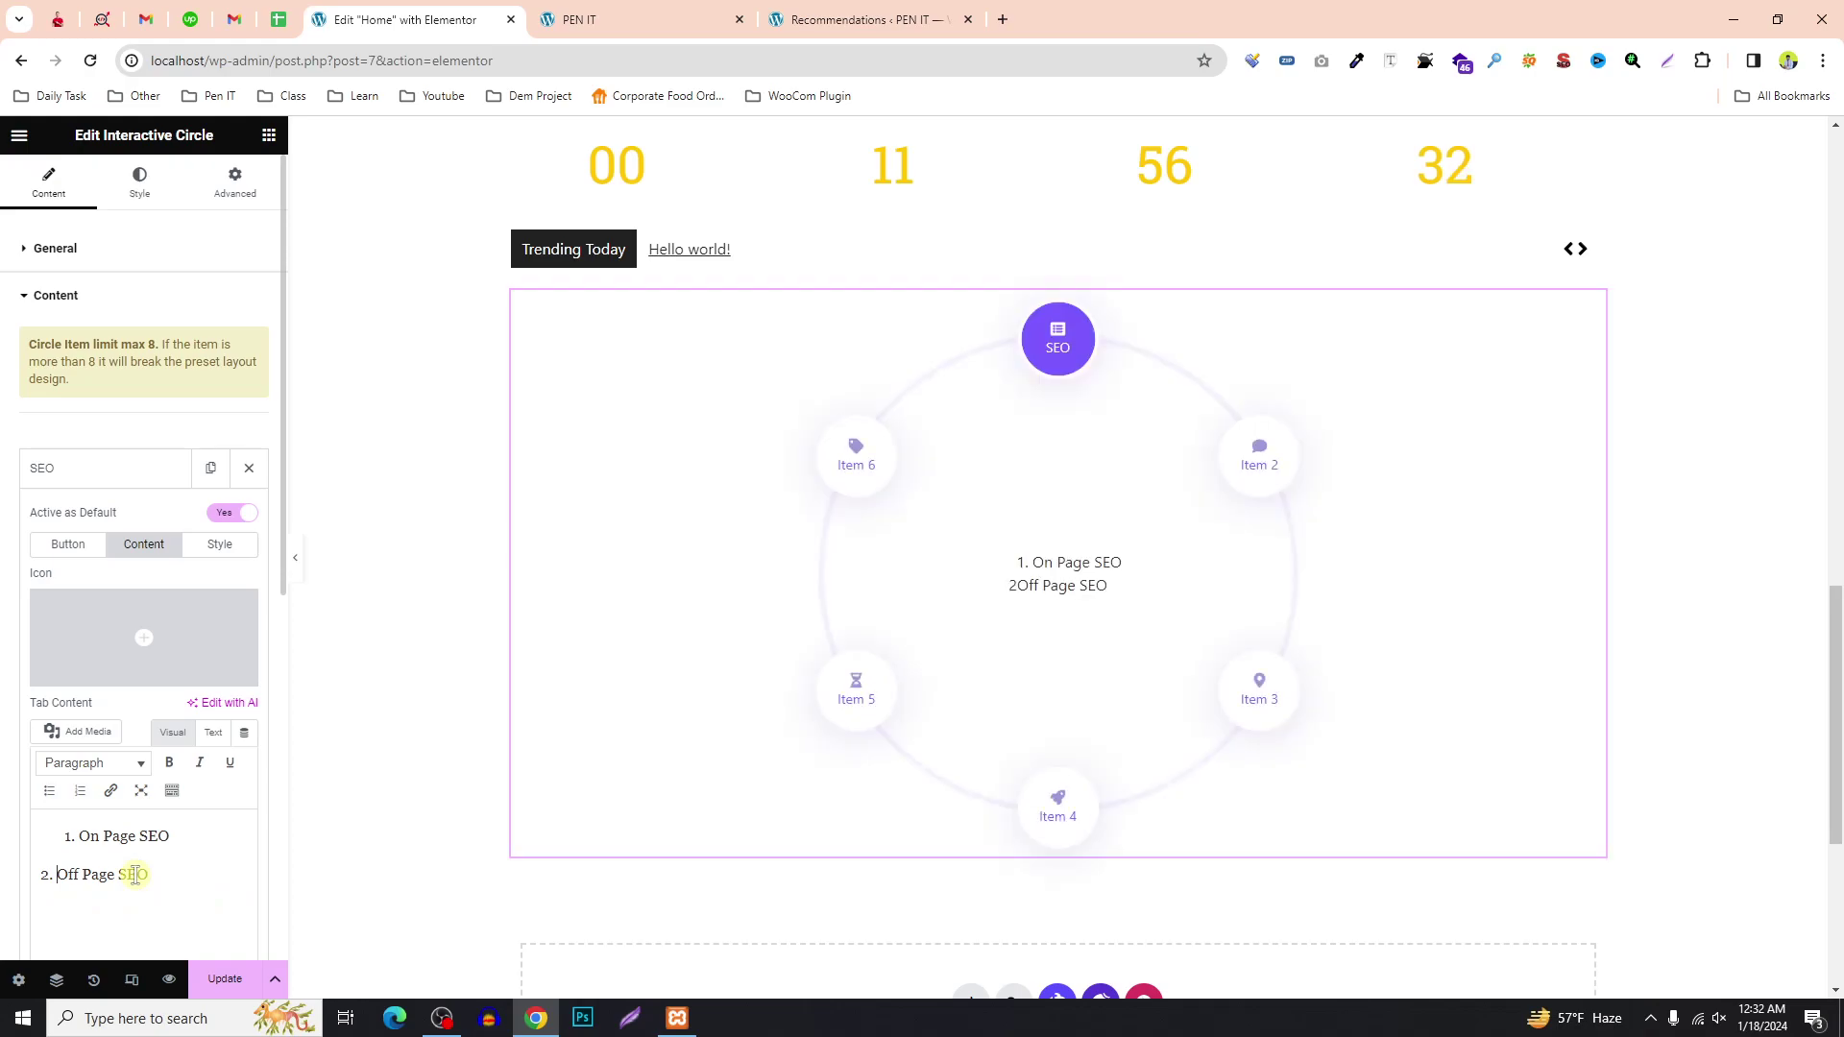
{"action": "key", "text": "Home"}
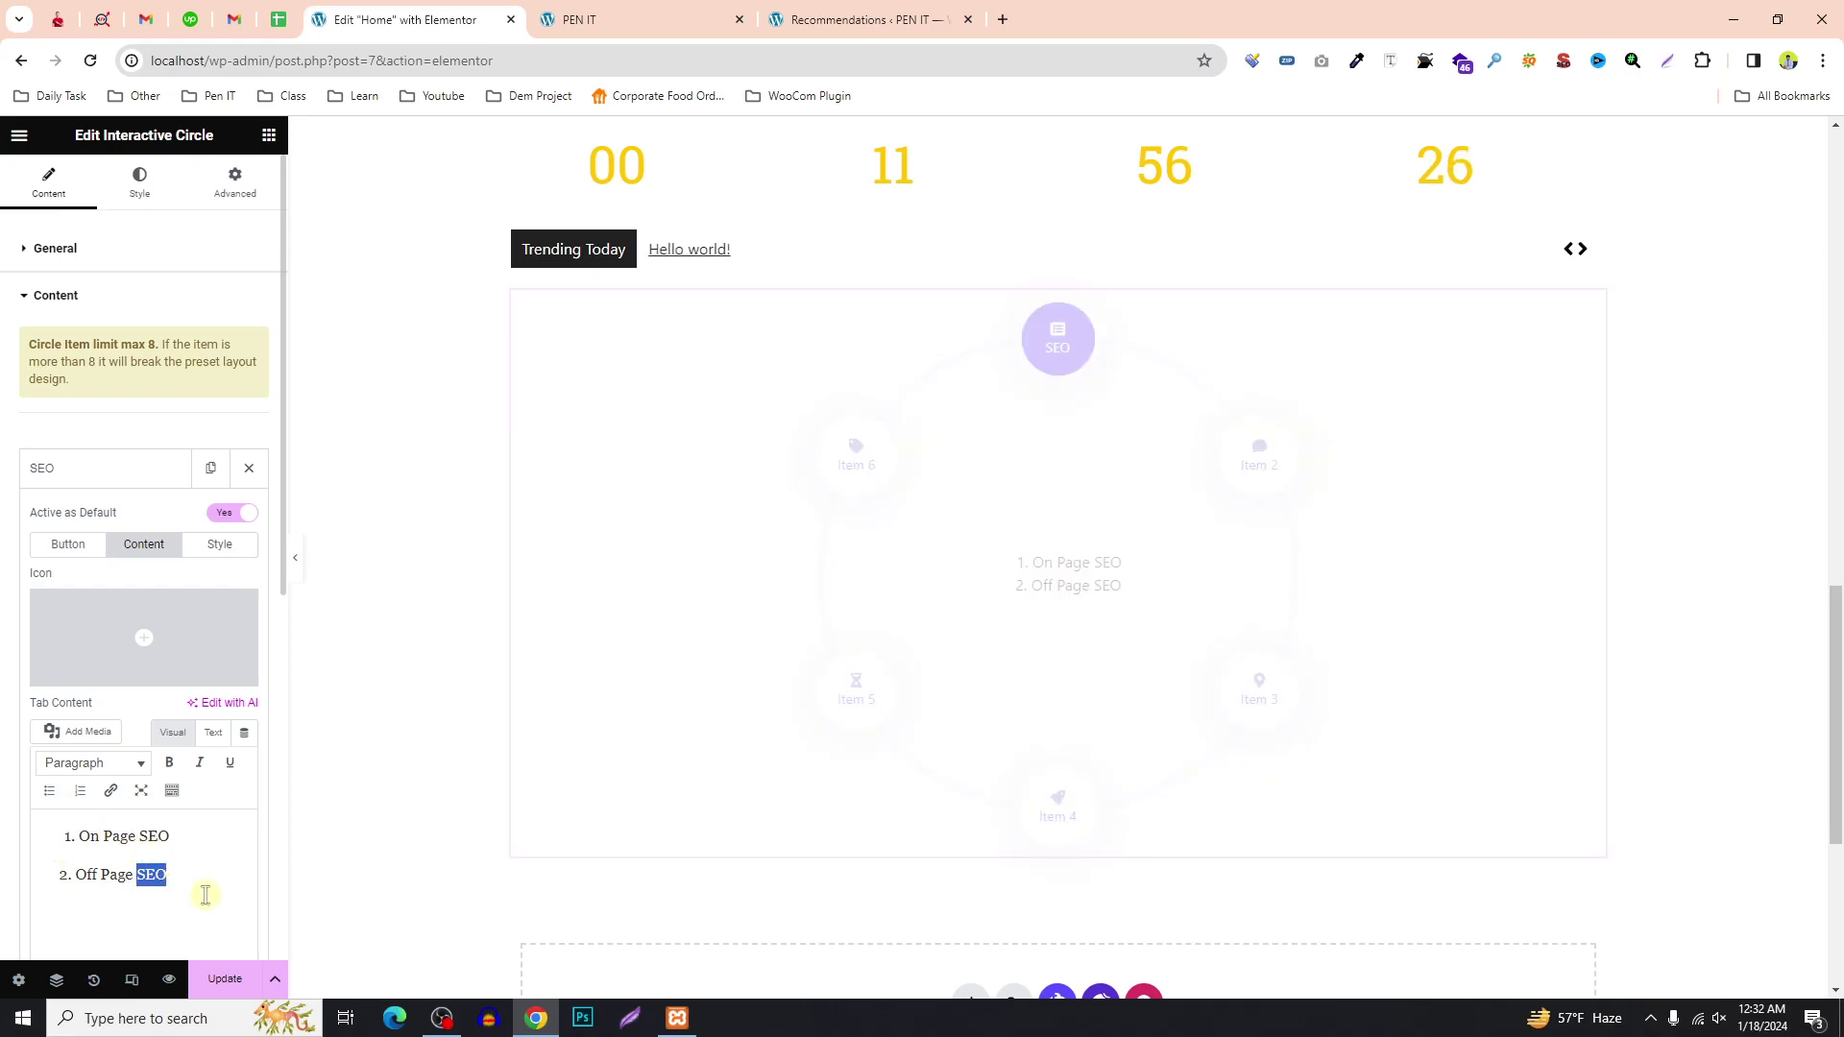
{"action": "left_click", "coordinate": [172, 791]}
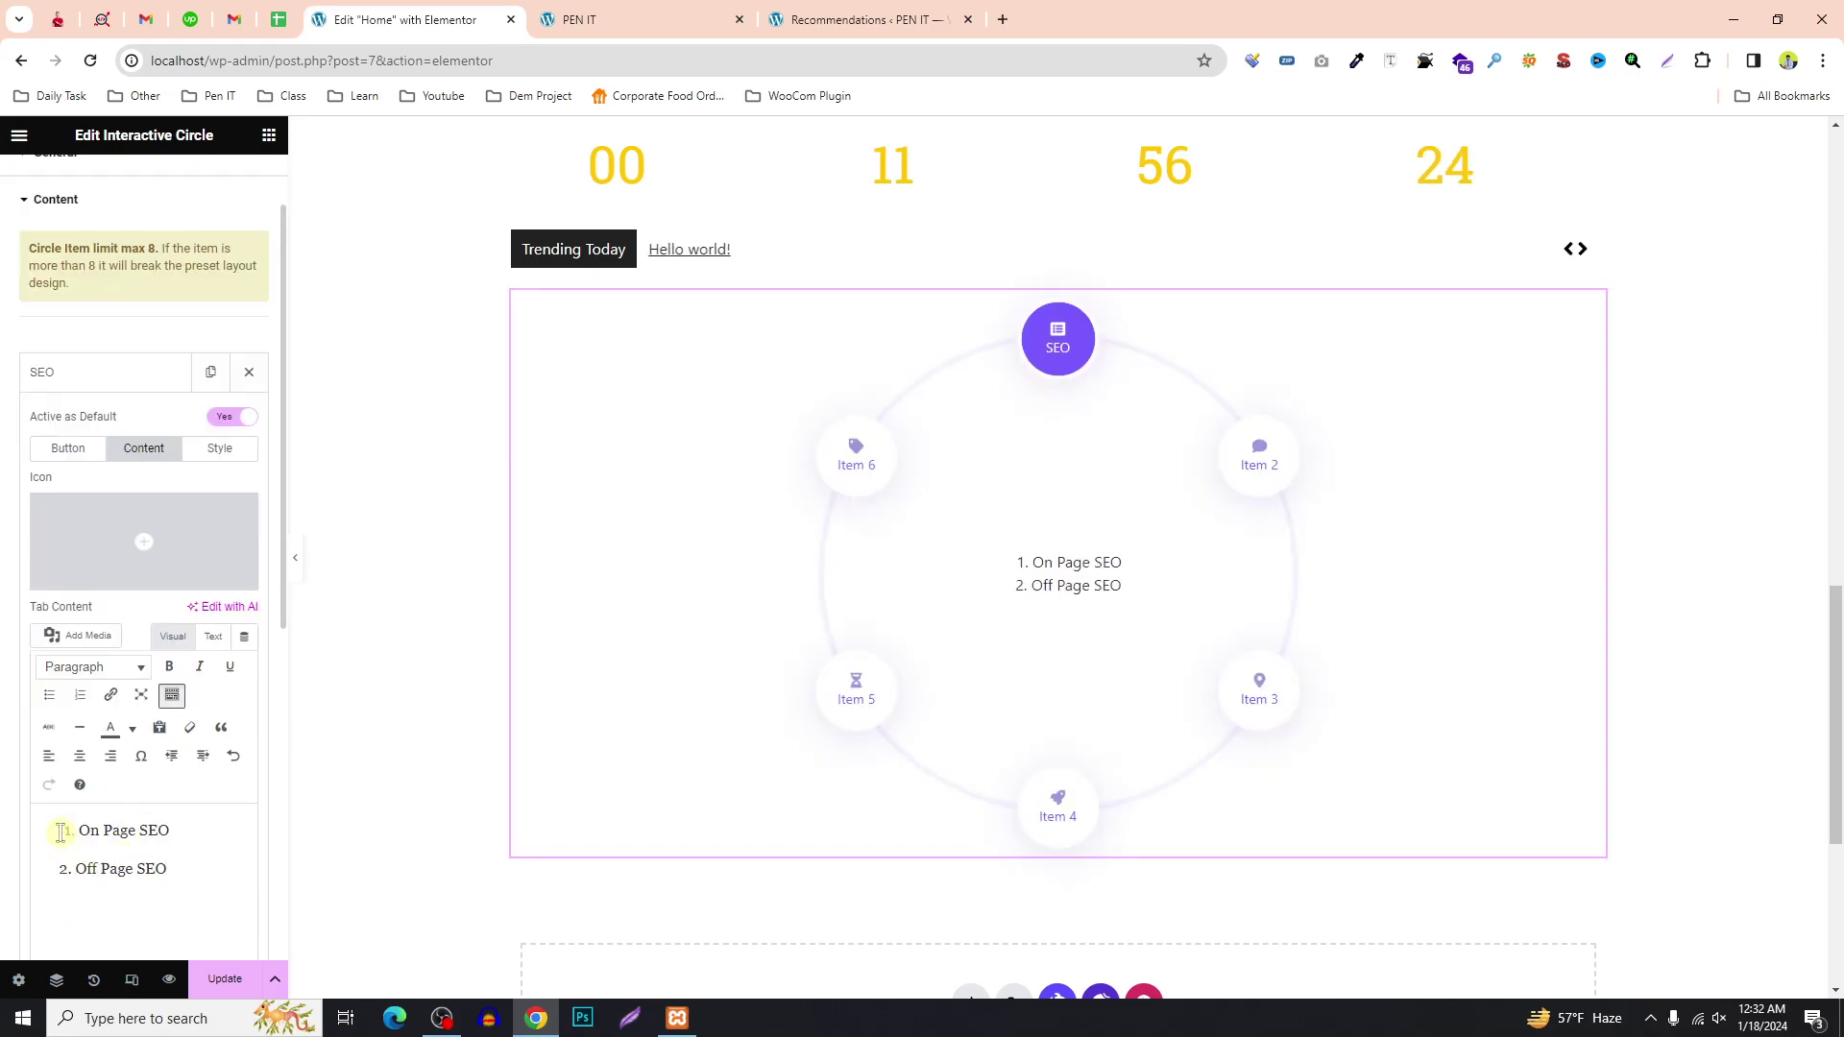
{"action": "left_click_drag", "start_coordinate": [103, 844], "coordinate": [72, 828]}
{"action": "left_click", "coordinate": [80, 694]}
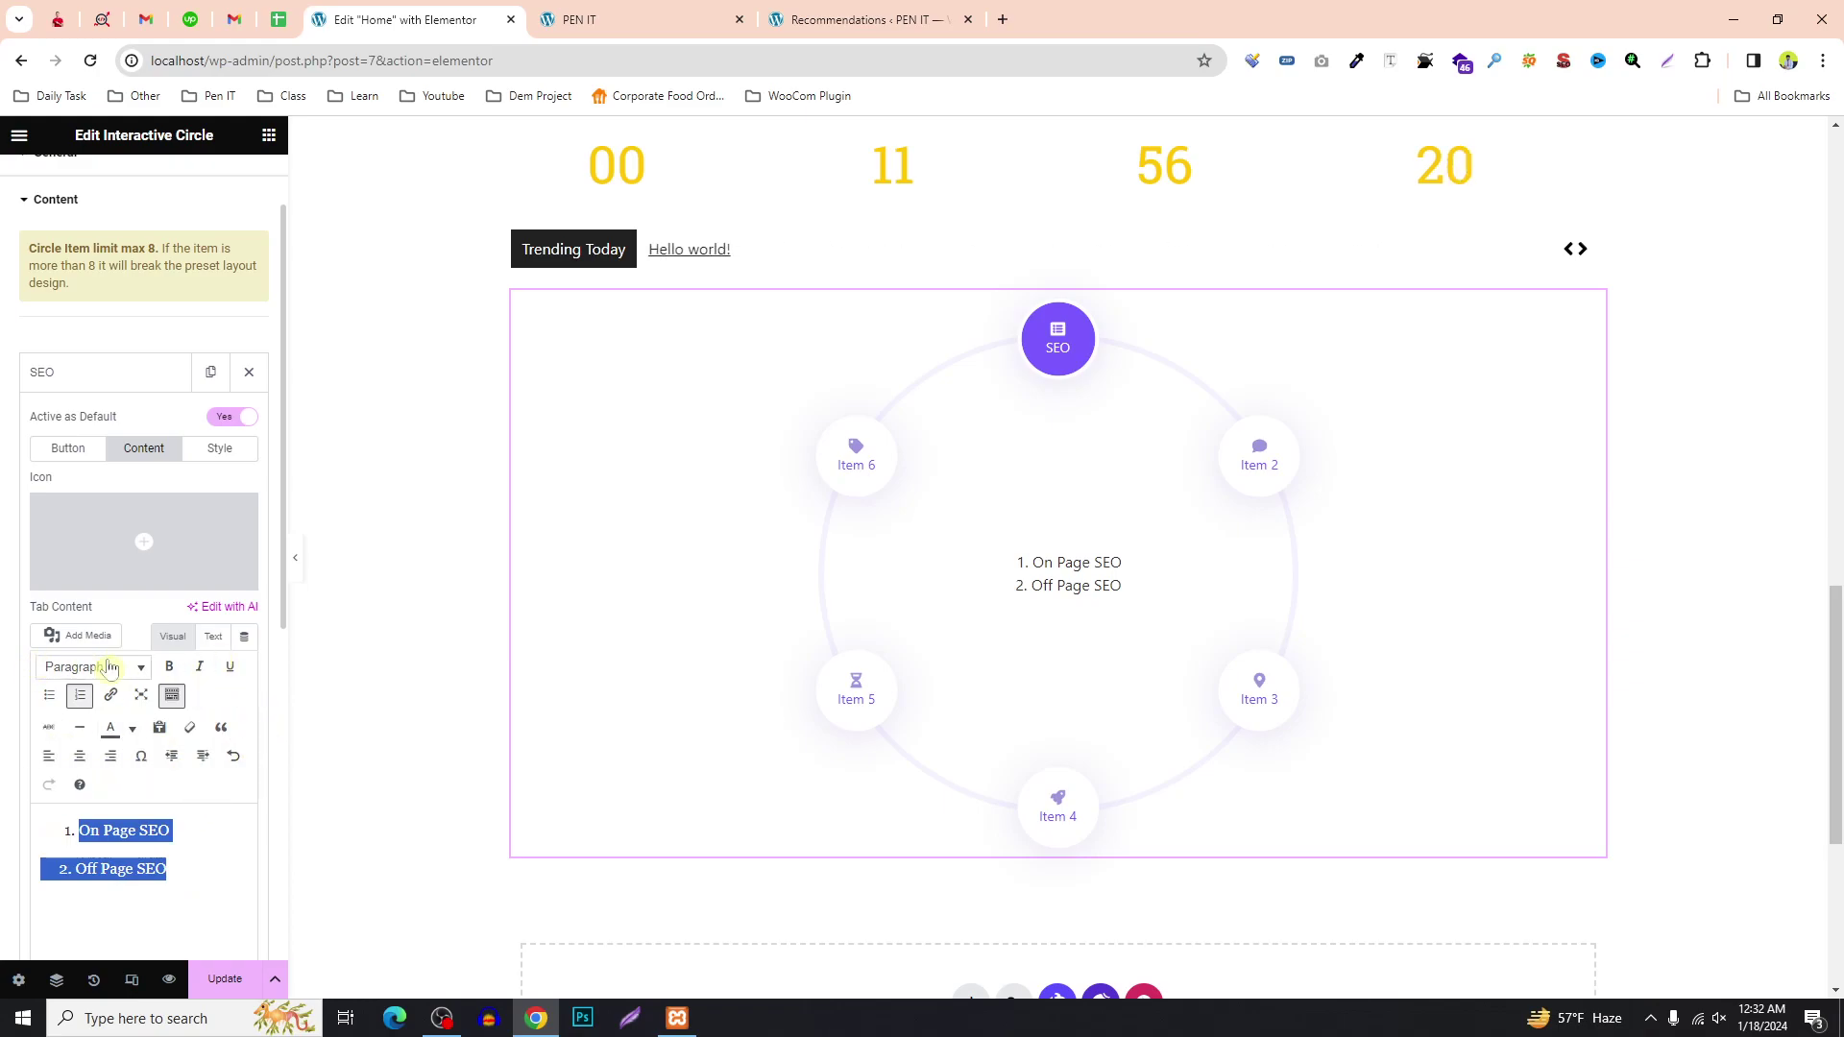
{"action": "left_click", "coordinate": [60, 866]}
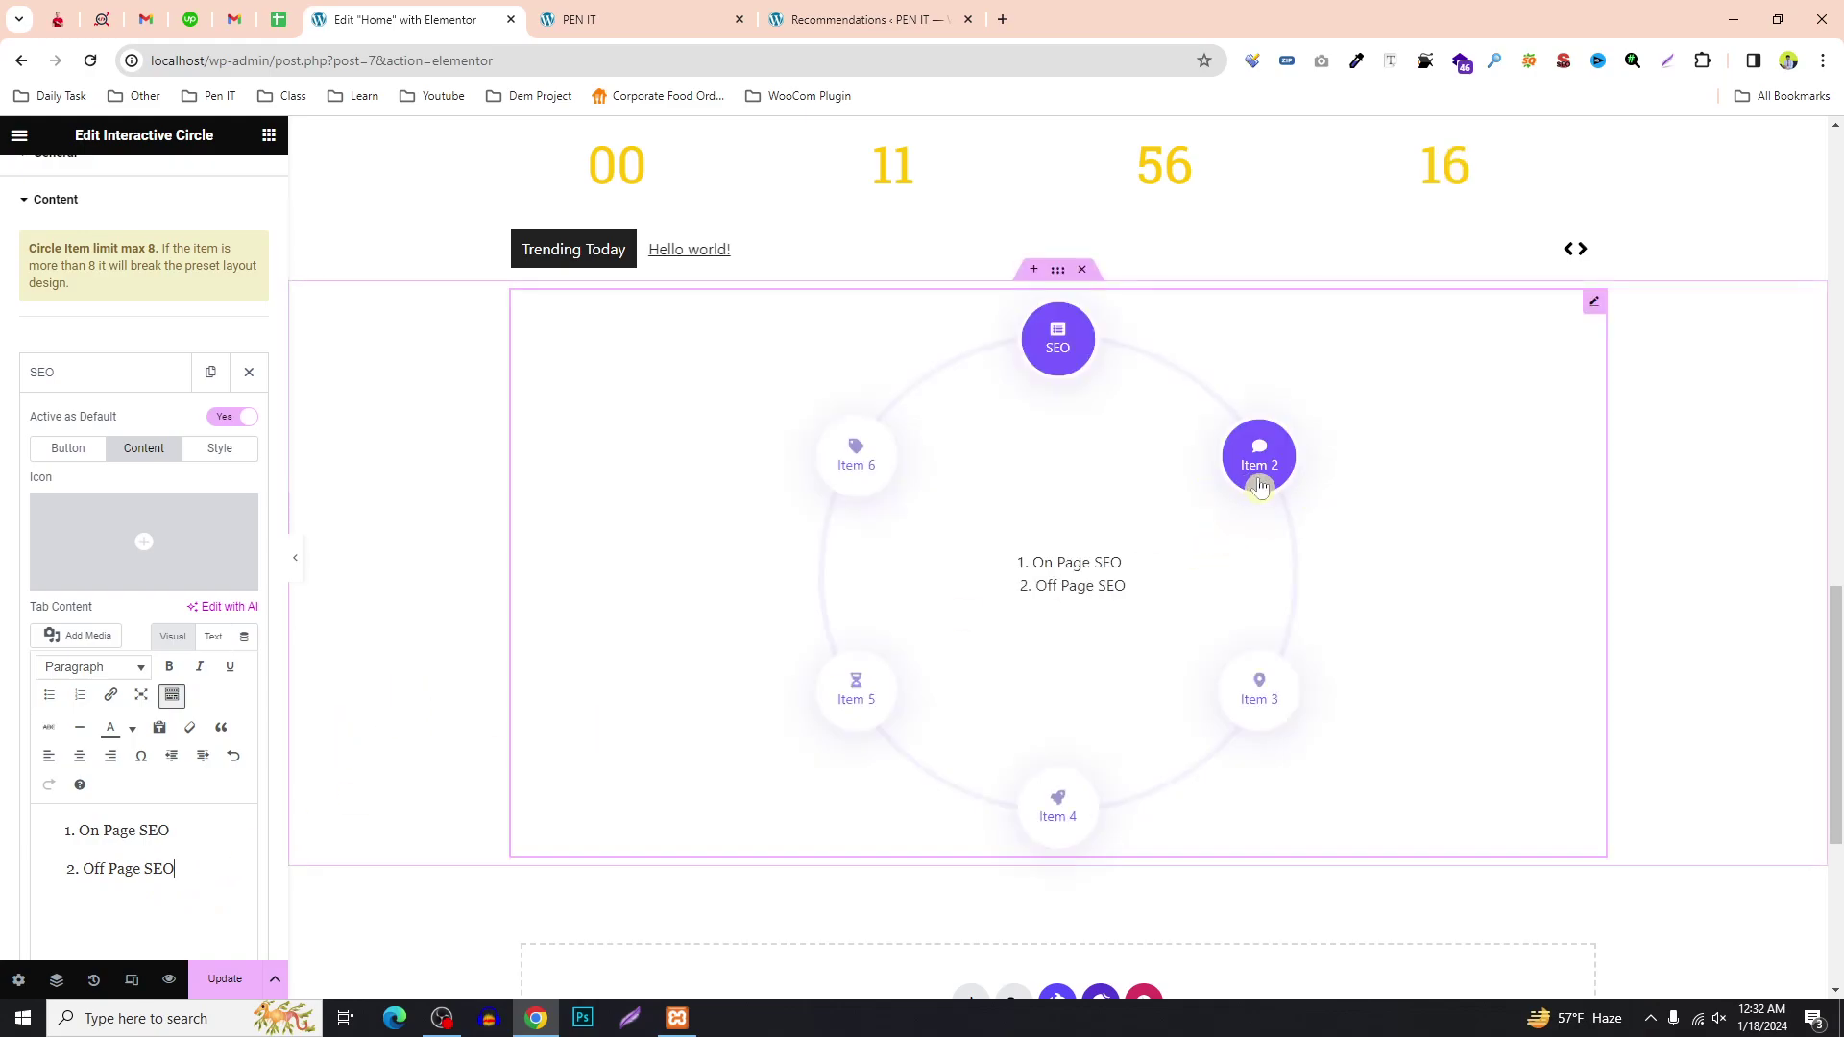
Preview the circle's second item and set its short title to Web Design.
{"action": "left_click", "coordinate": [1261, 476]}
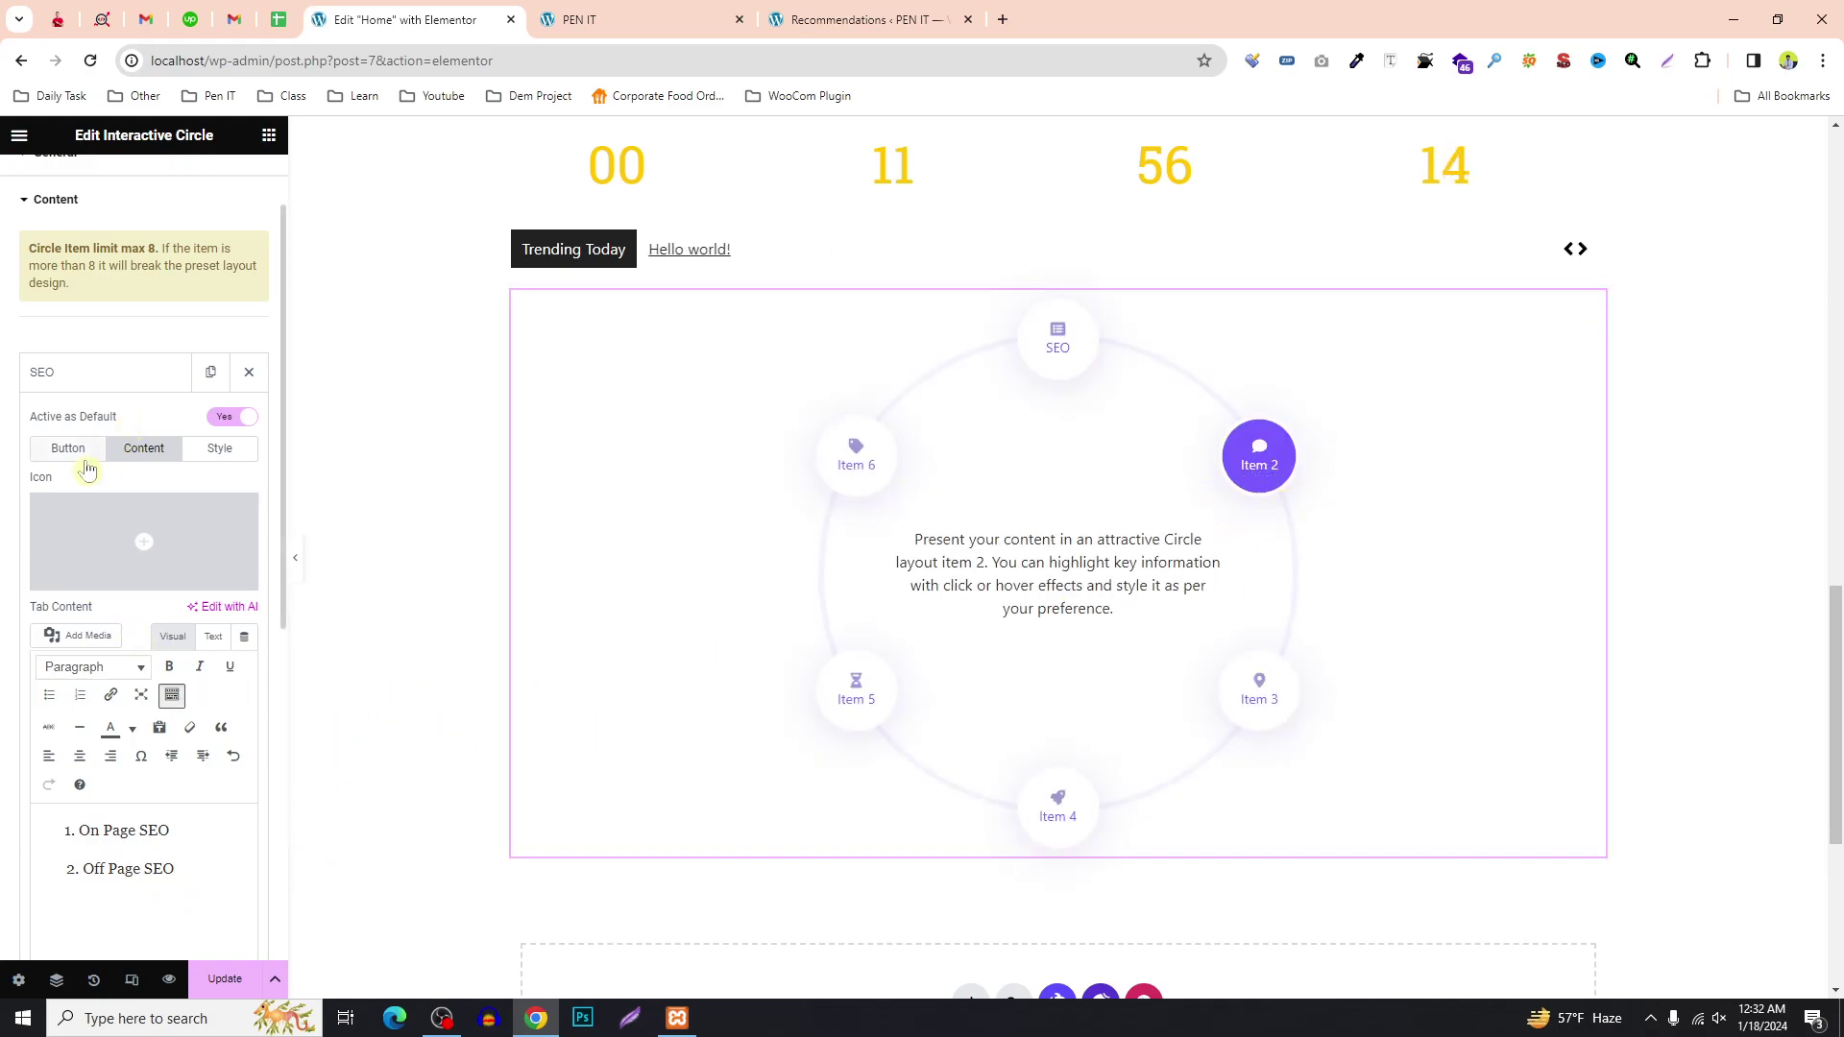
{"action": "left_click", "coordinate": [55, 375]}
{"action": "left_click", "coordinate": [88, 424]}
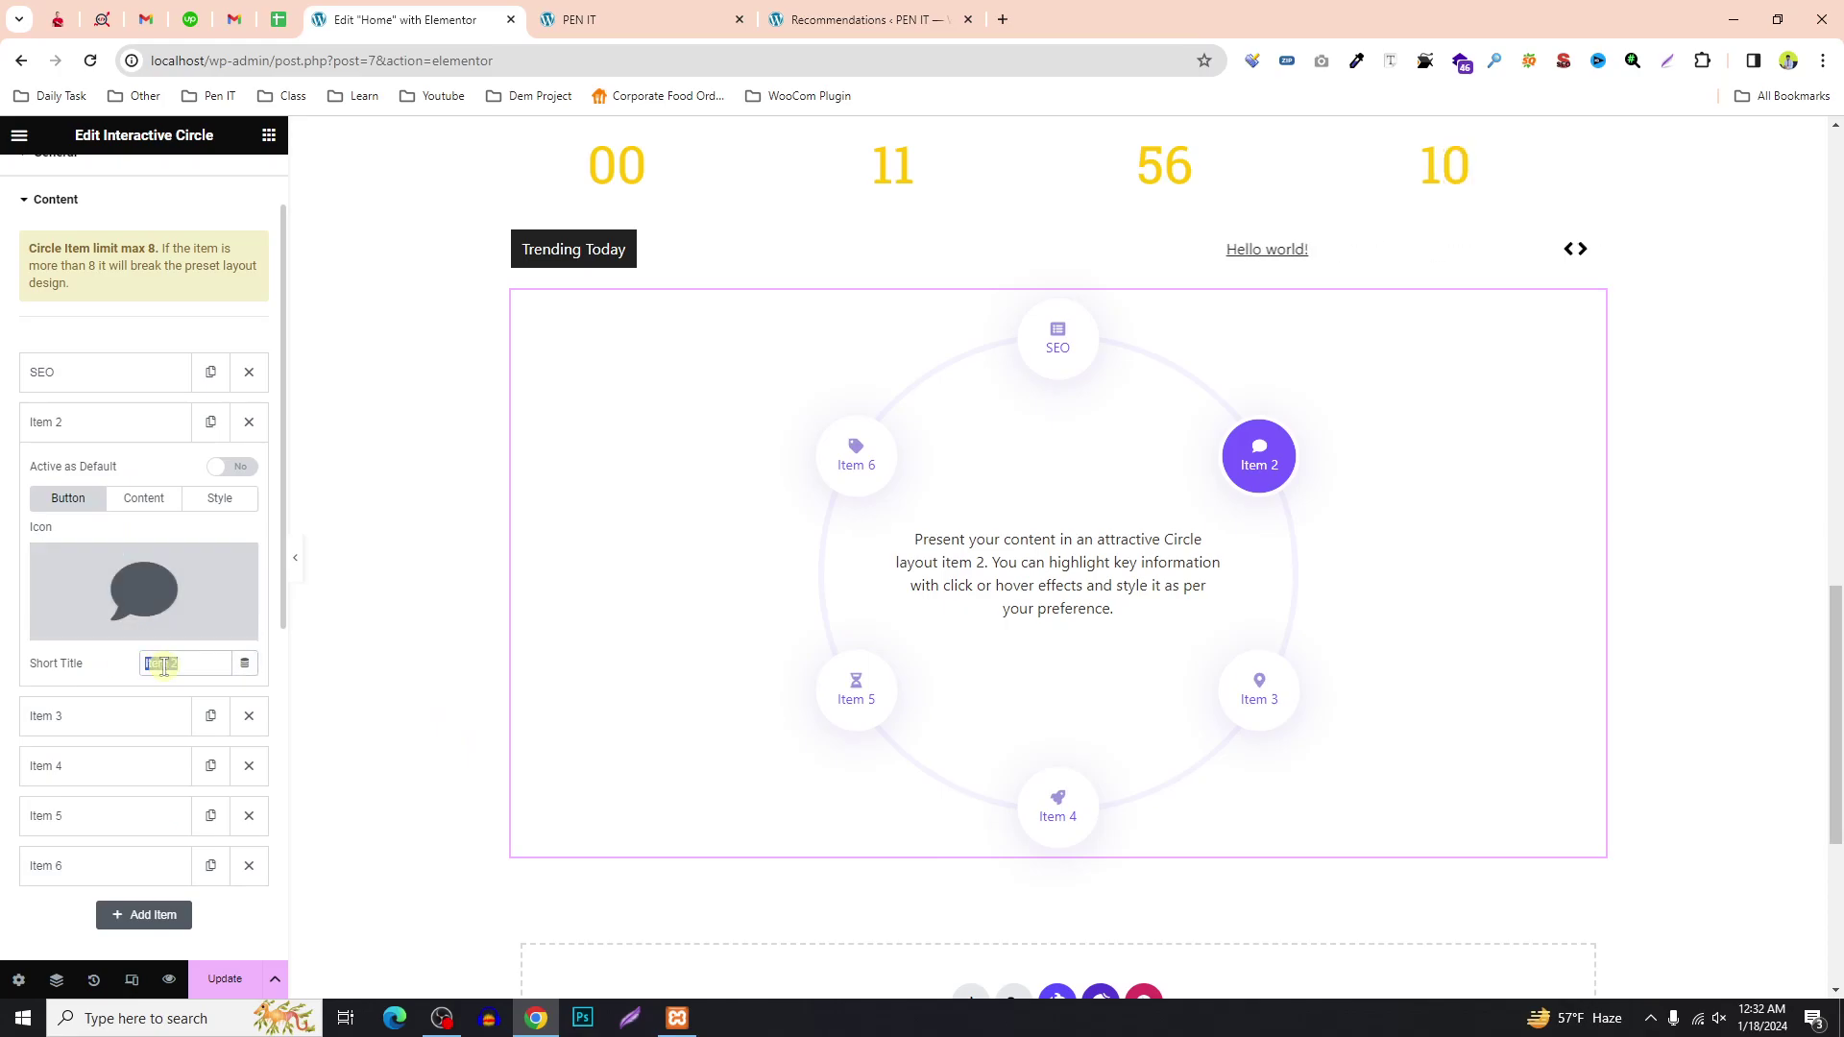
{"action": "type", "text": "Web Design"}
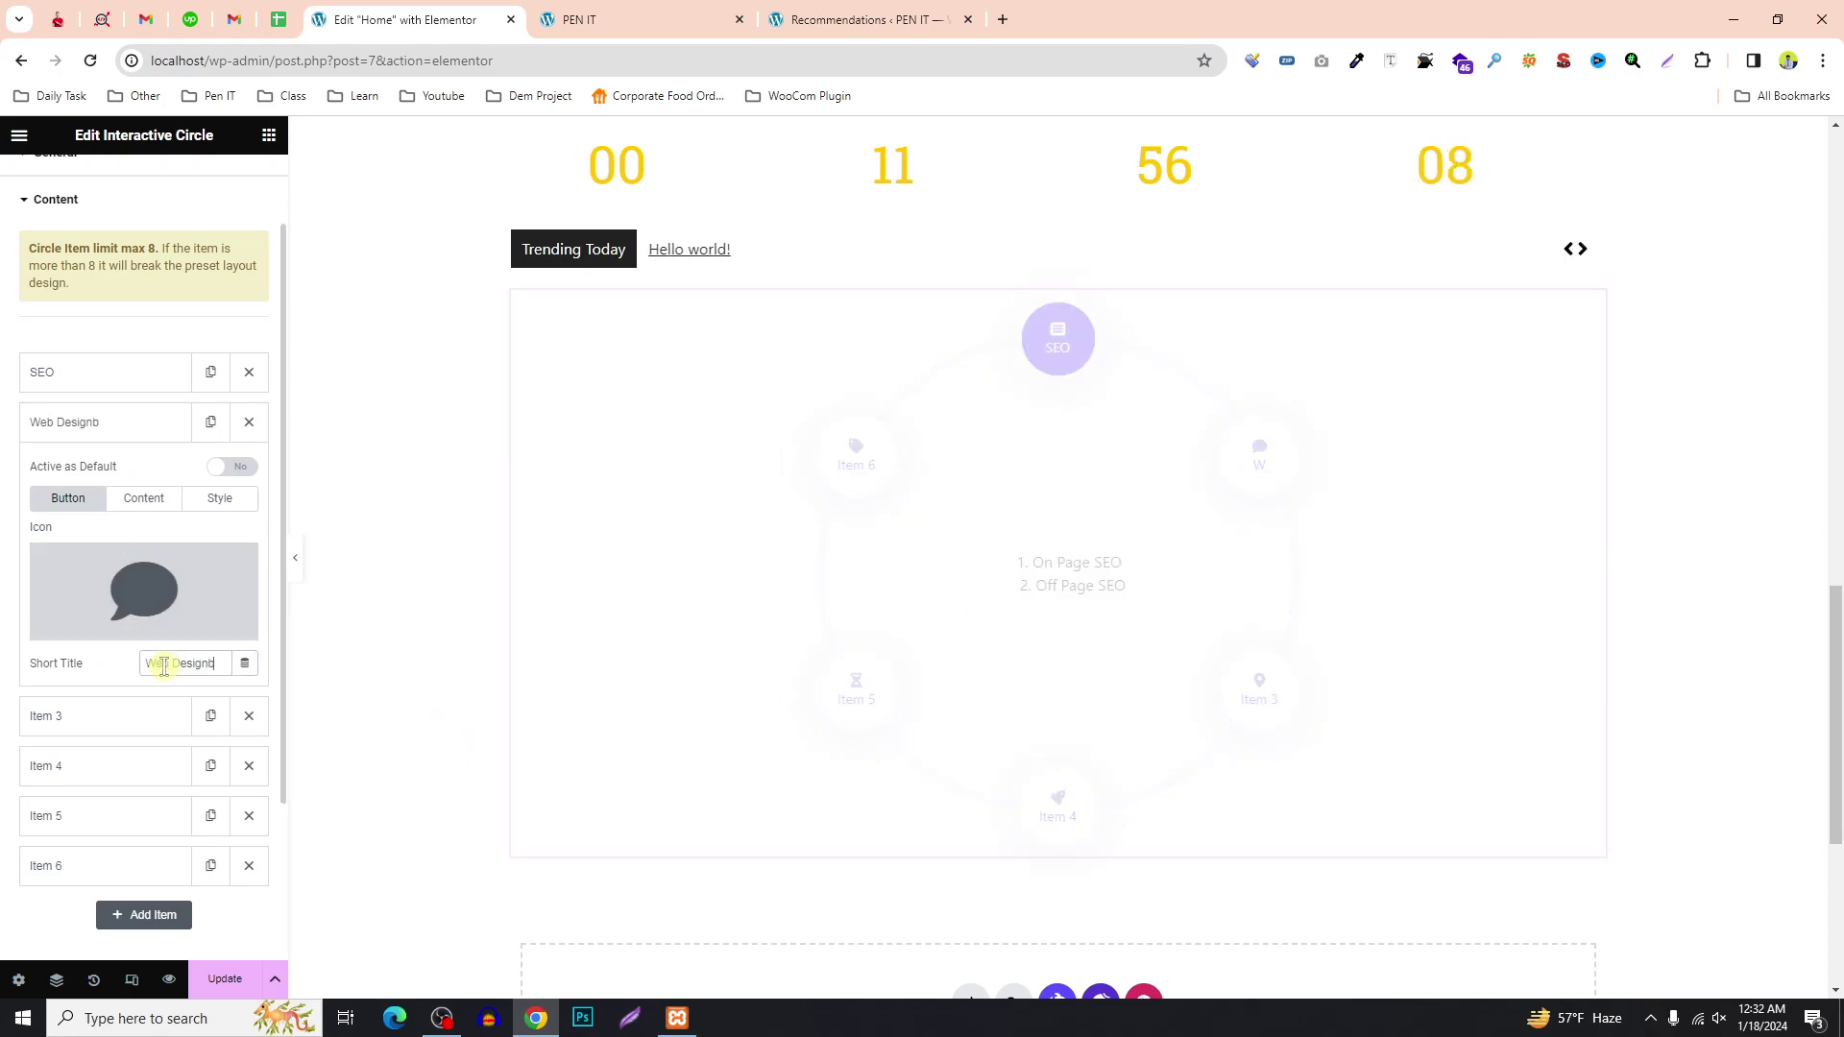
Change the Web Design item's icon to Credit card and preview the item in the circle.
{"action": "left_click", "coordinate": [106, 627]}
{"action": "scroll", "coordinate": [749, 691], "scroll_direction": "down", "scroll_amount": 5}
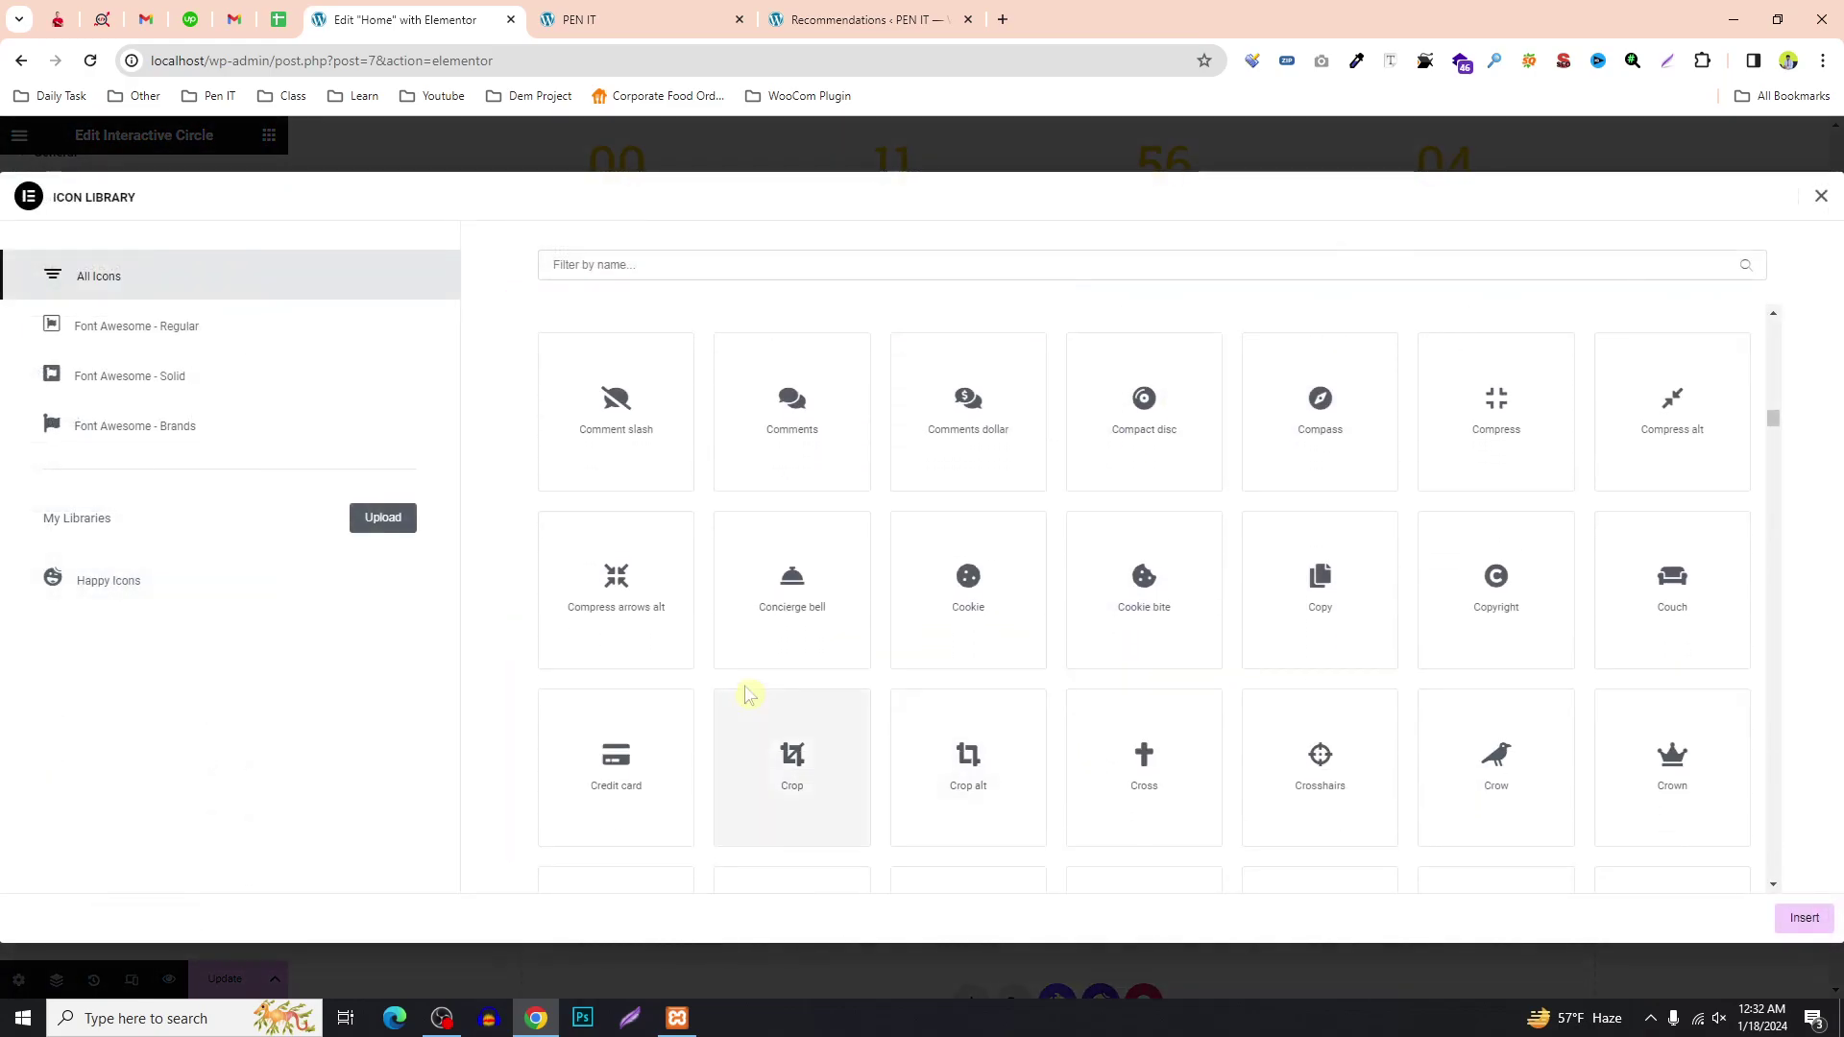
{"action": "left_click", "coordinate": [614, 478]}
{"action": "left_click", "coordinate": [1786, 920]}
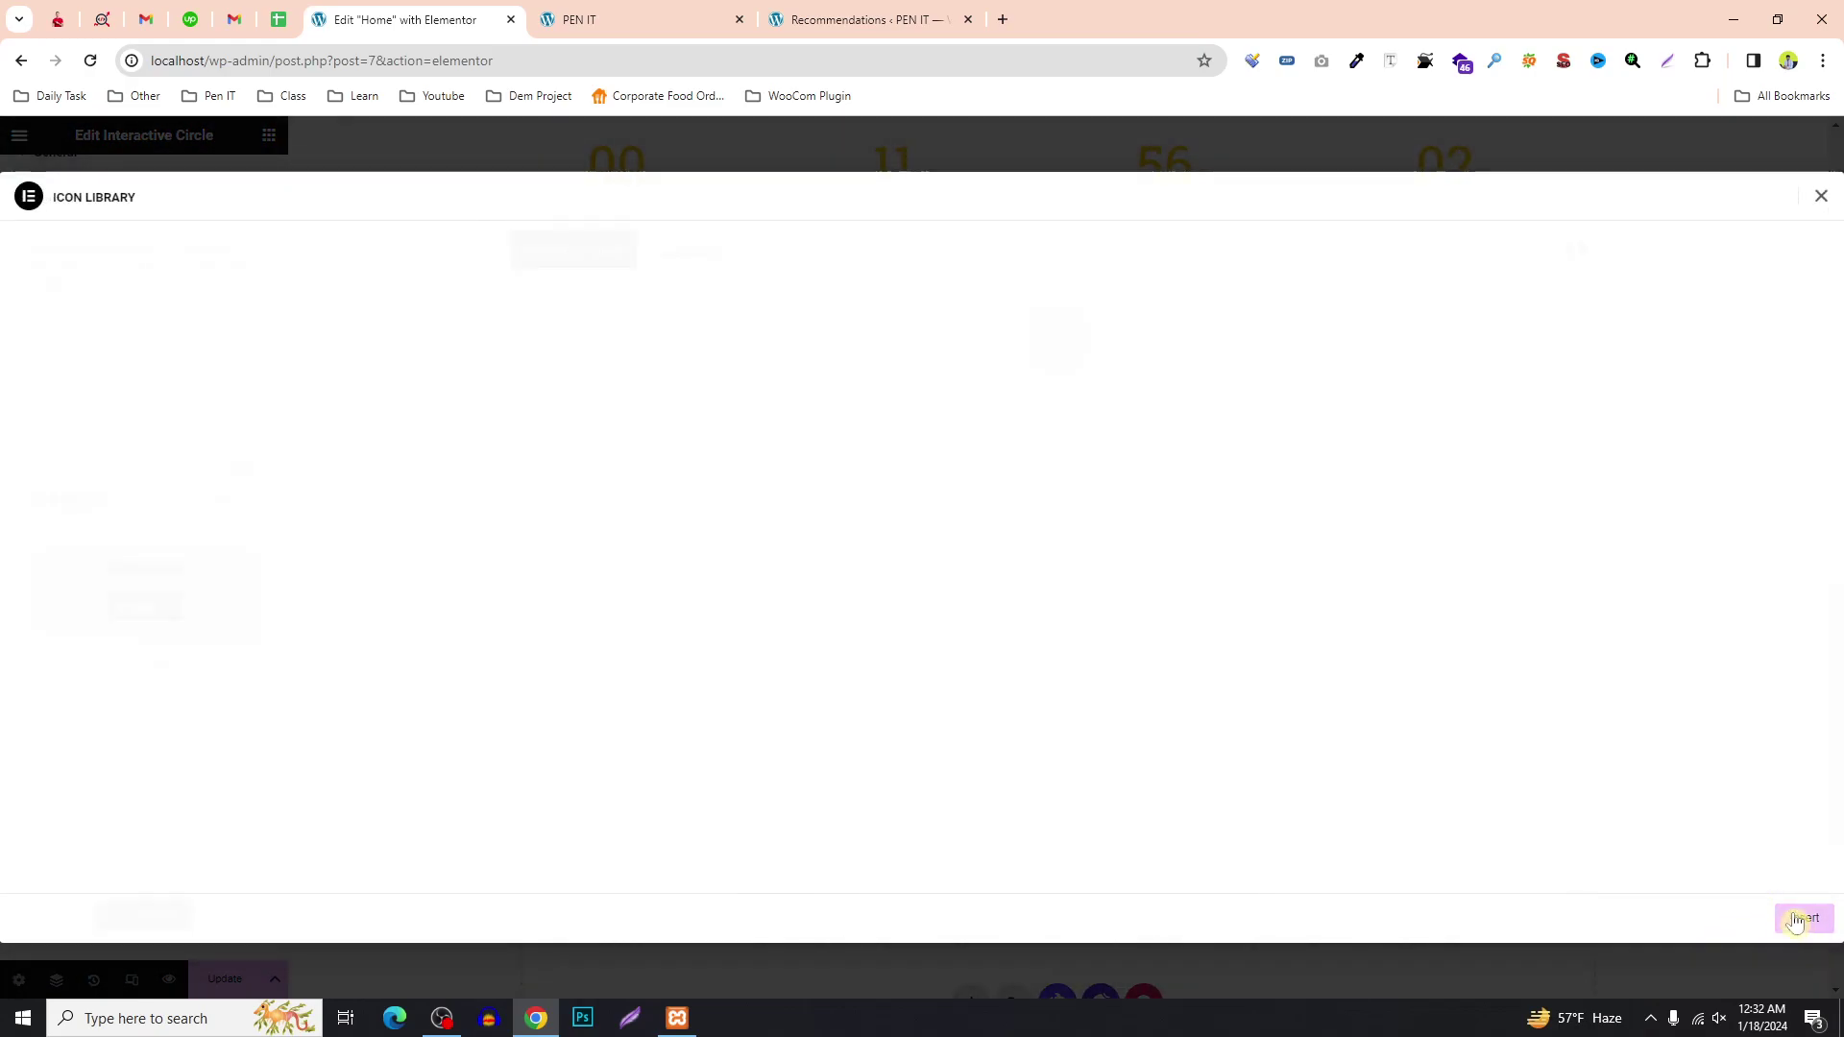
{"action": "left_click", "coordinate": [1239, 483]}
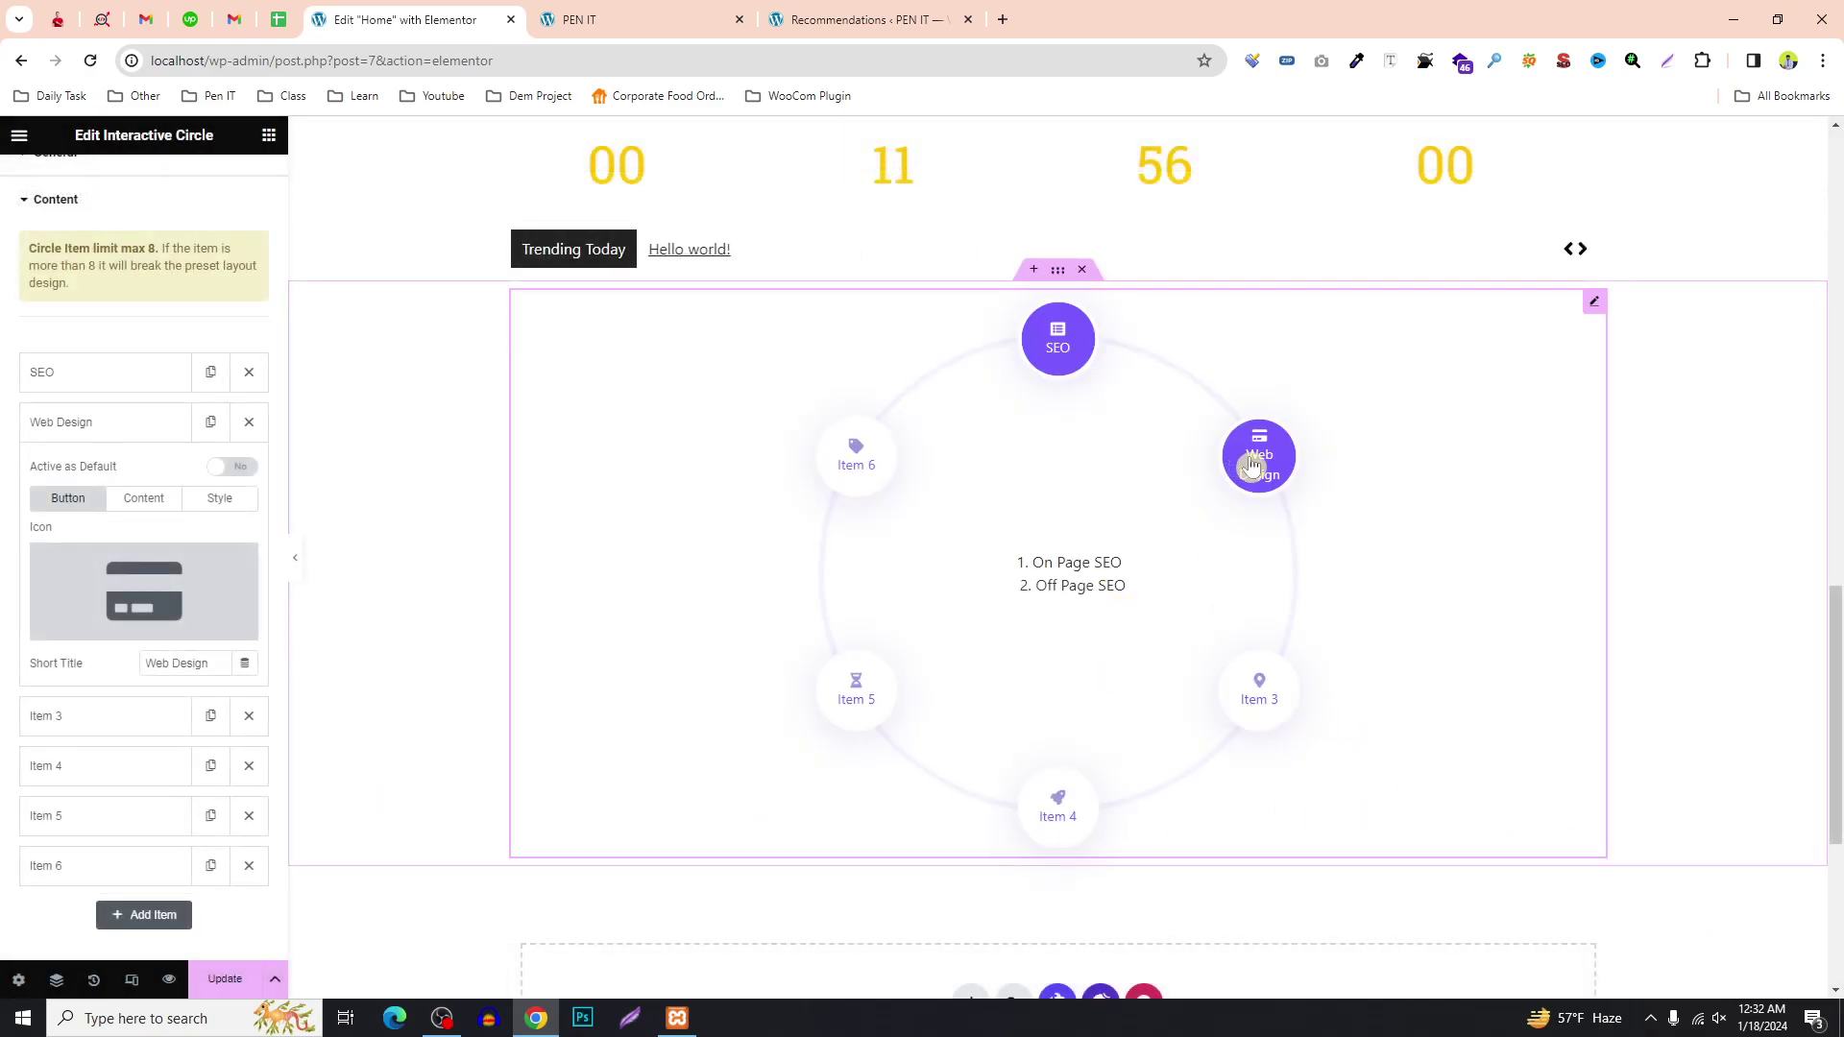
Replace the Web Design item's tab content with two lines reading Landing Page and Agency Website.
{"action": "left_click", "coordinate": [143, 498]}
{"action": "triple_click", "coordinate": [138, 780]}
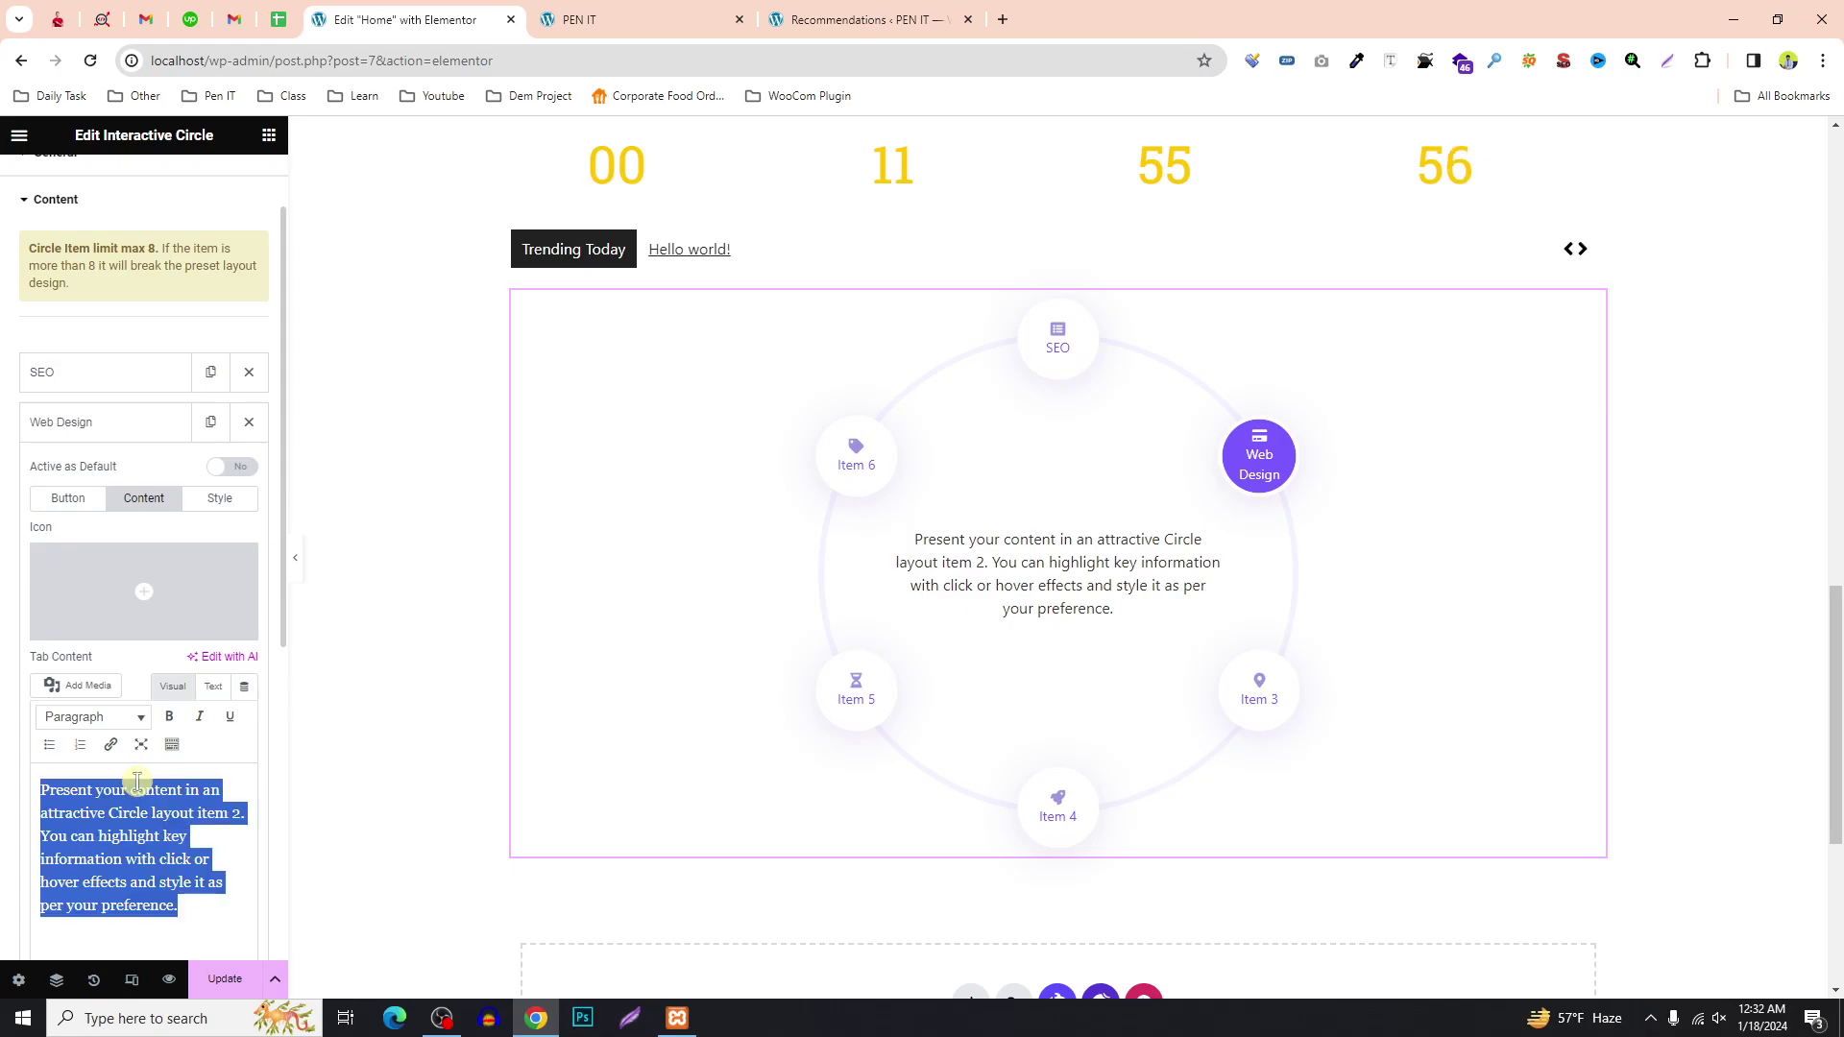
{"action": "key", "text": "BackSpace"}
{"action": "type", "text": "L"}
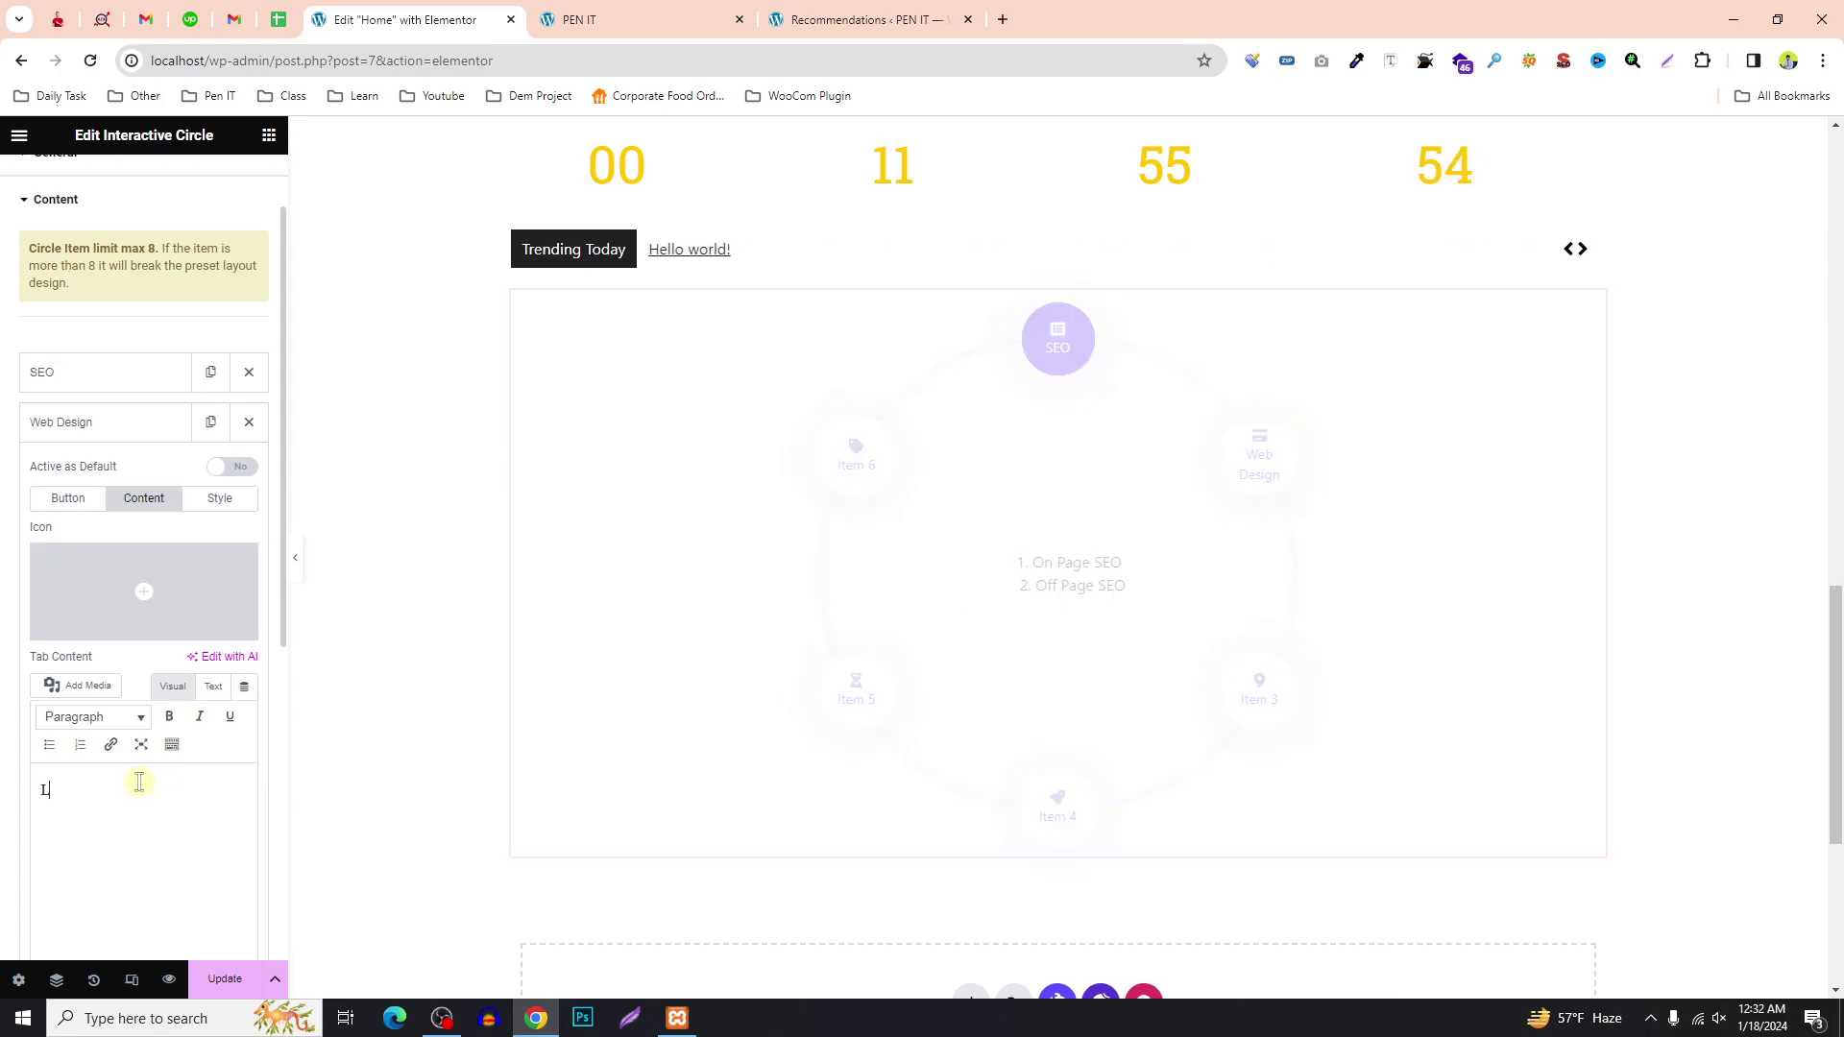
{"action": "type", "text": "anding Page"}
{"action": "key", "text": "Return"}
{"action": "type", "text": "Agenc"}
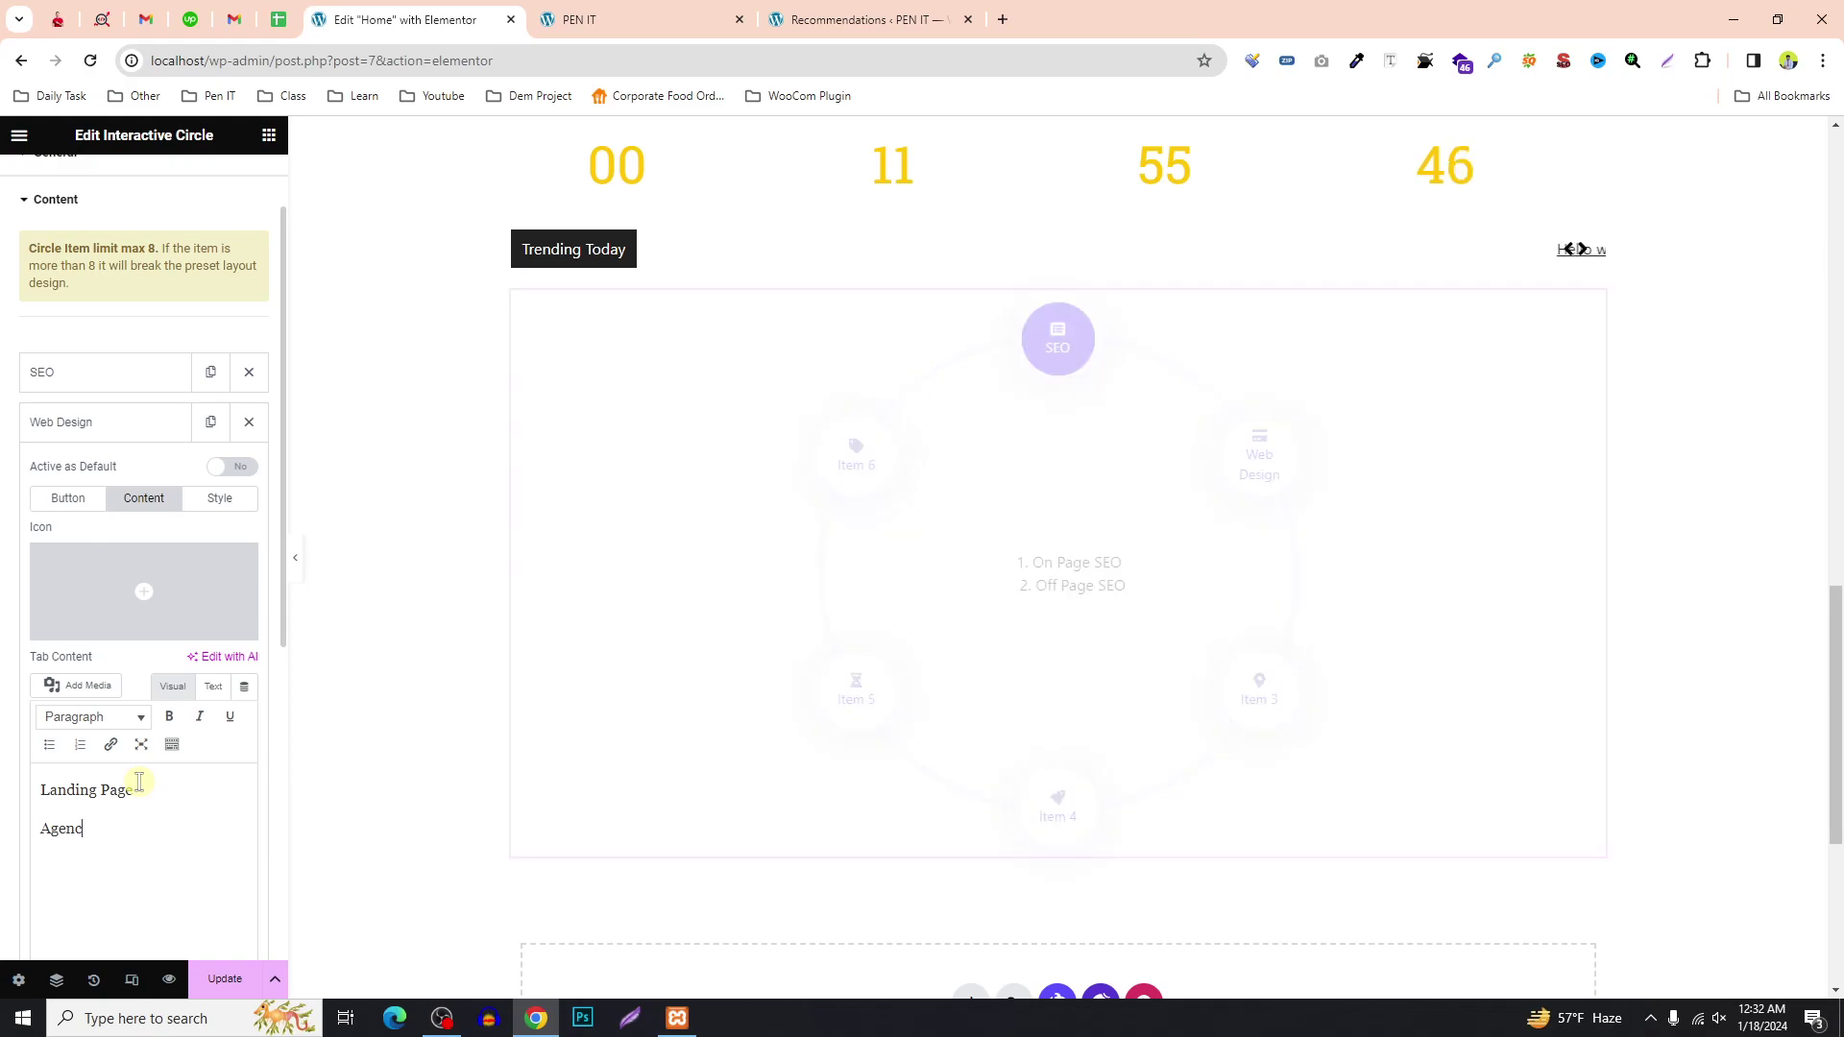
{"action": "type", "text": "y Page"}
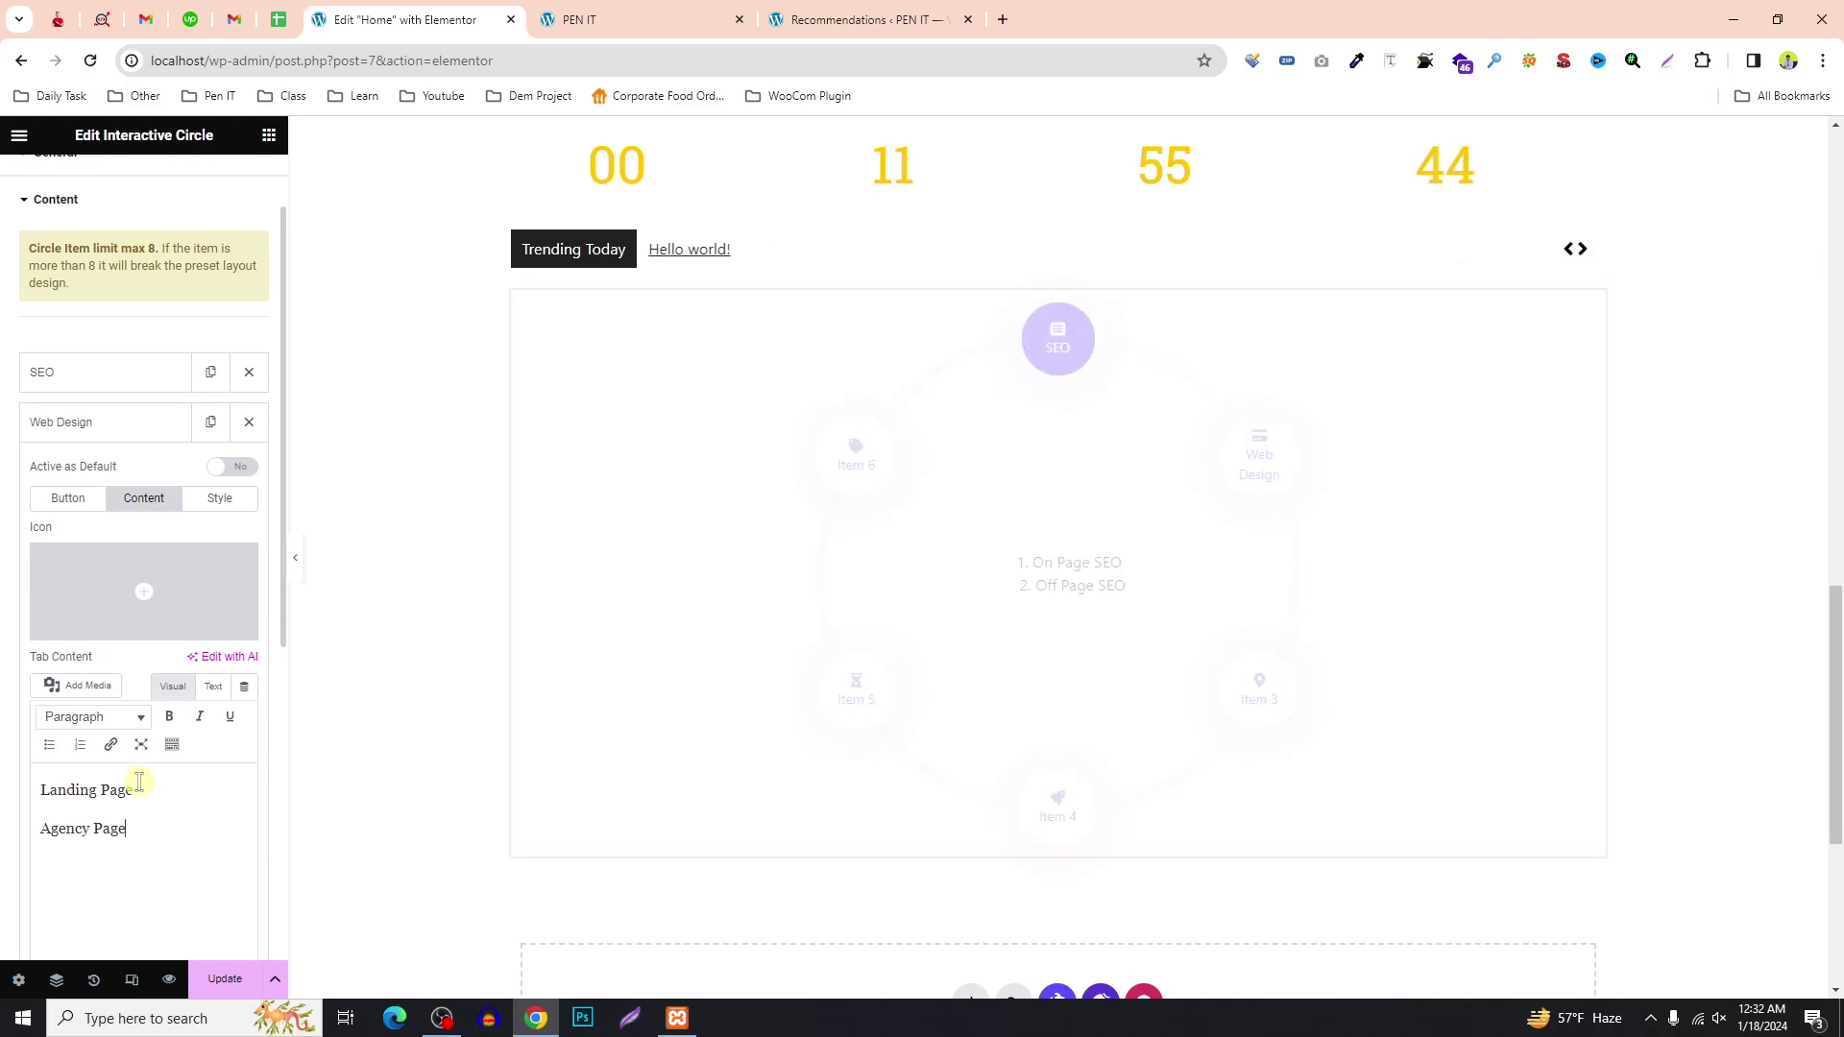
{"action": "key", "text": "BackSpace"}
{"action": "key", "text": "BackSpace"}
{"action": "key", "text": "BackSpace"}
{"action": "key", "text": "BackSpace"}
{"action": "type", "text": "Website"}
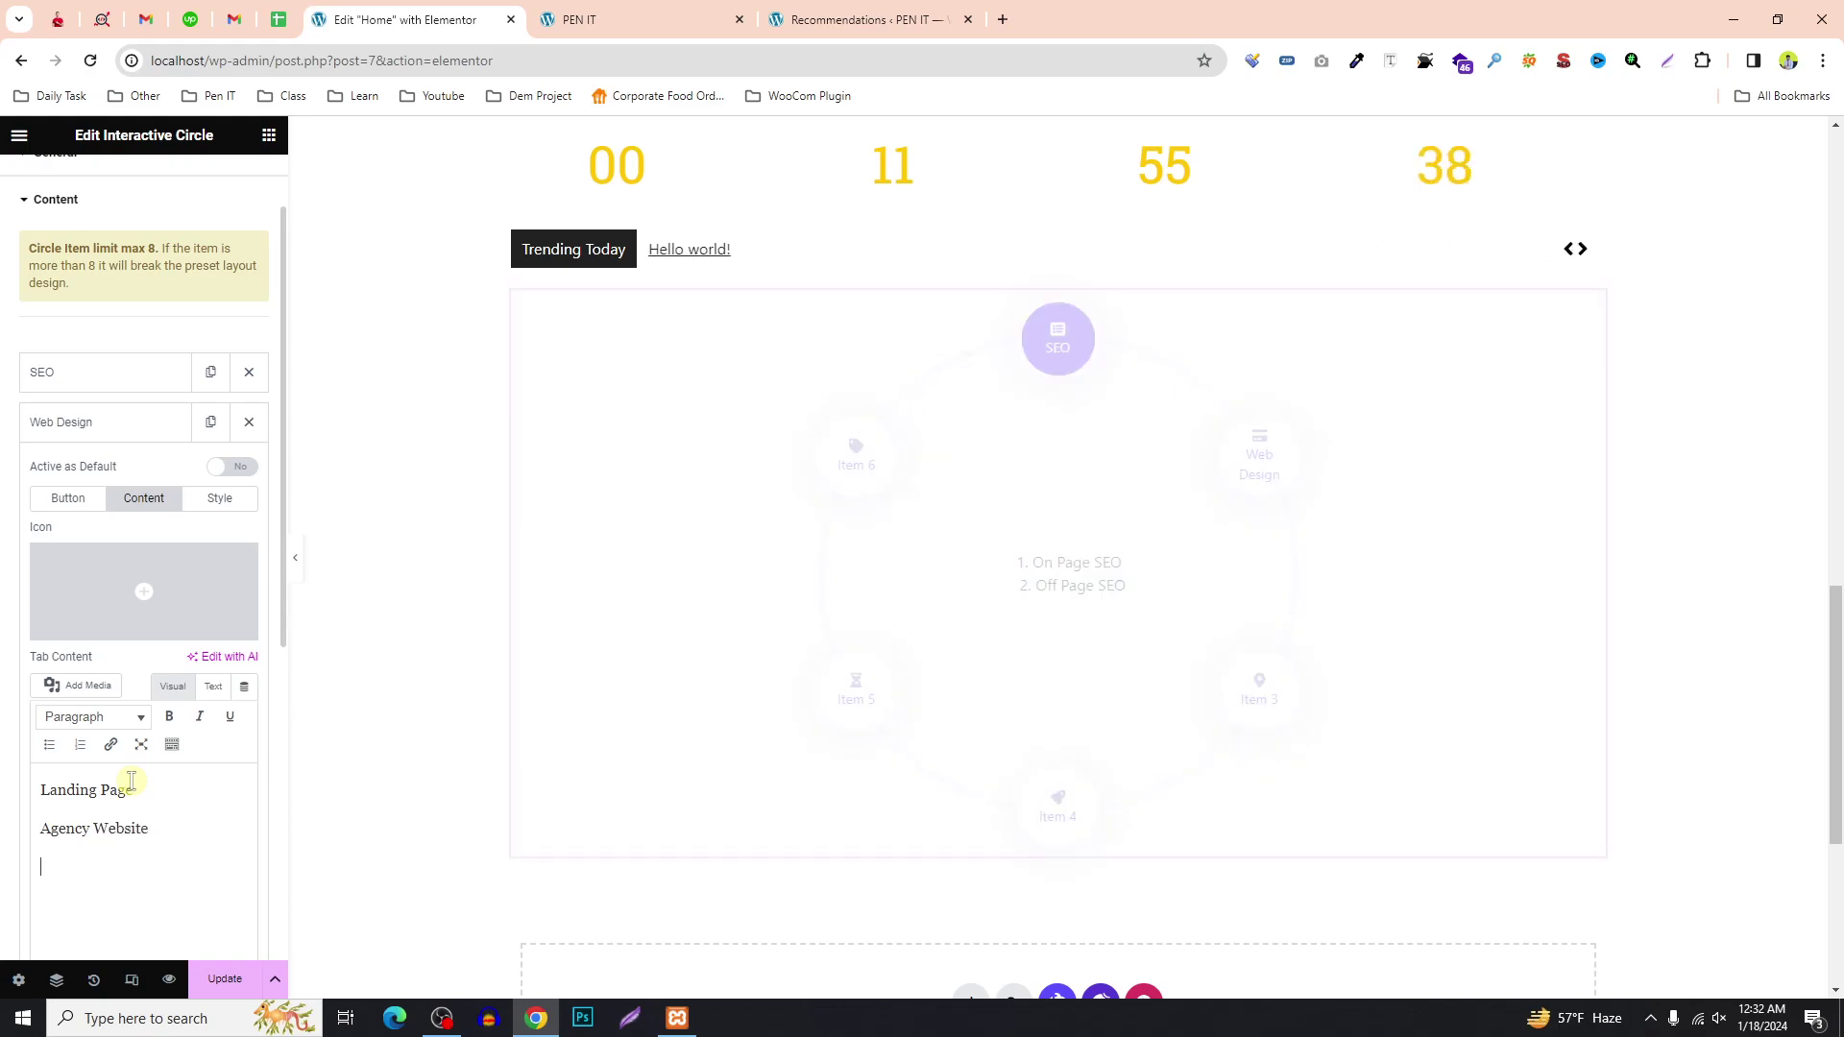
Add a third line reading Restaurant Website to the Web Design content, correcting the spelling of Restaurant.
{"action": "key", "text": "Return"}
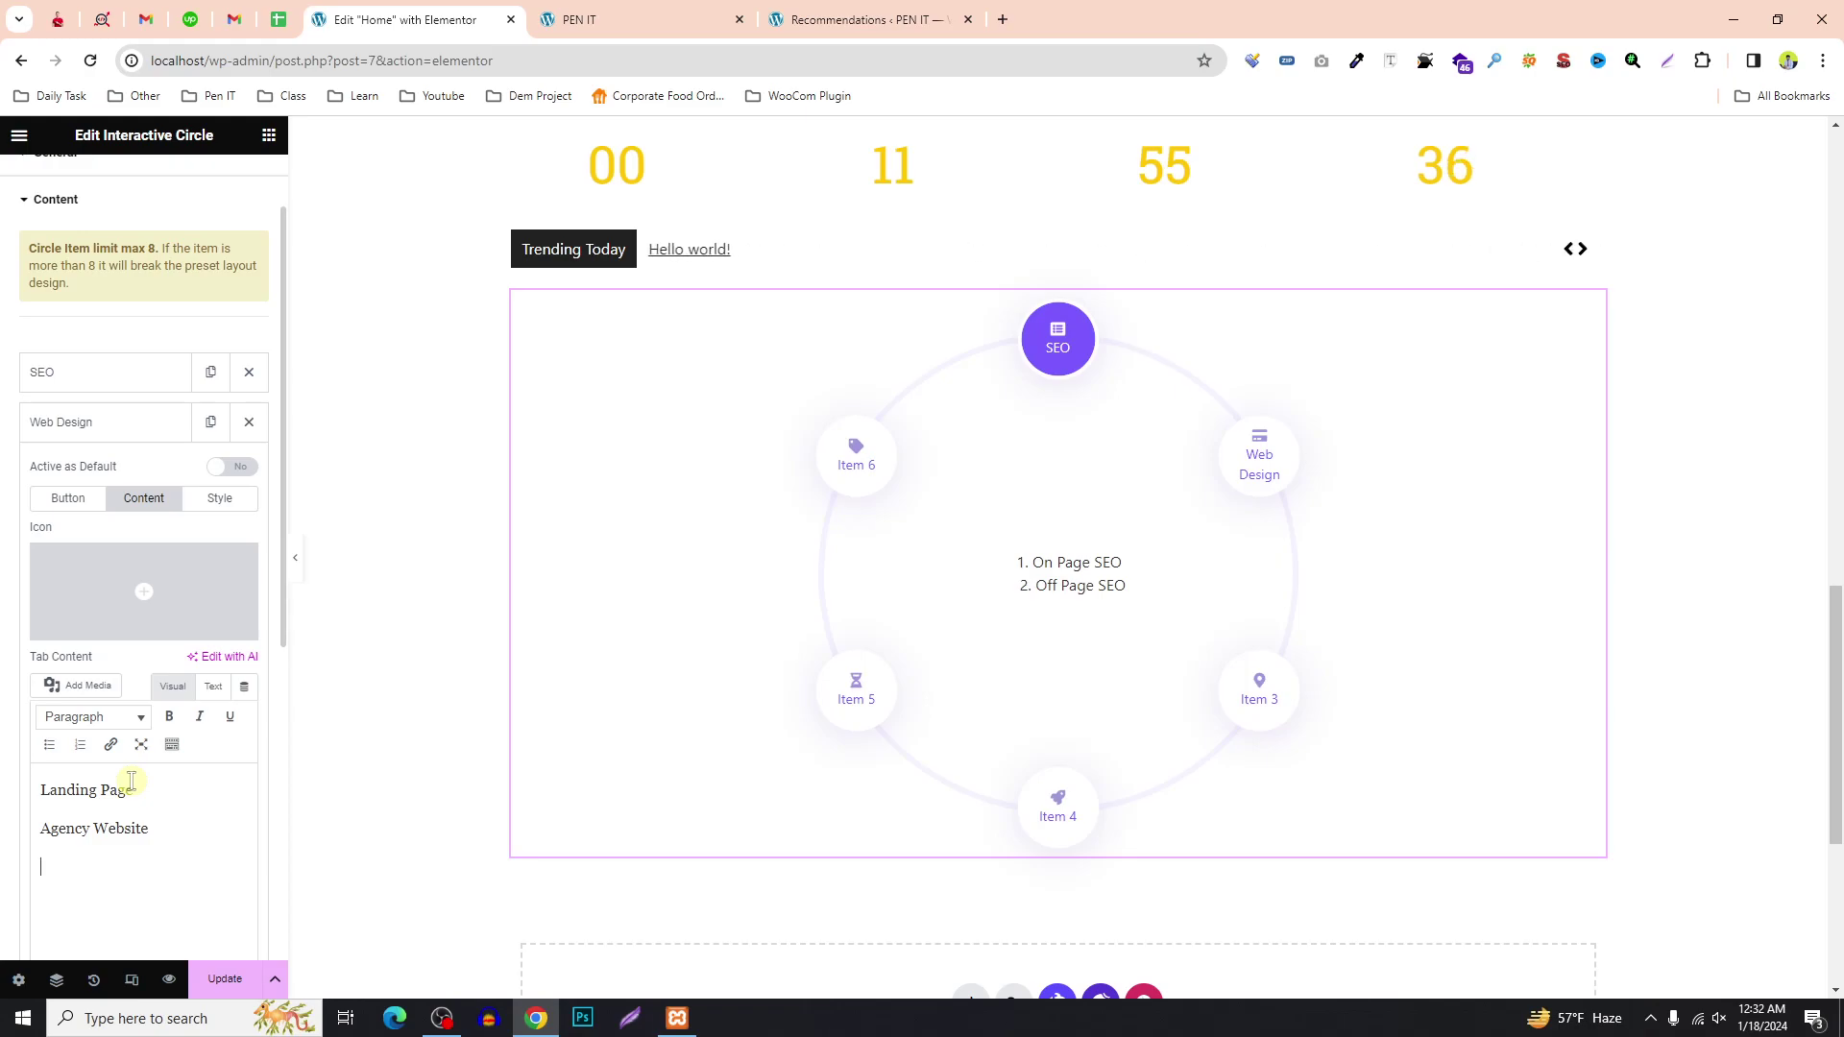
{"action": "type", "text": "Restu"}
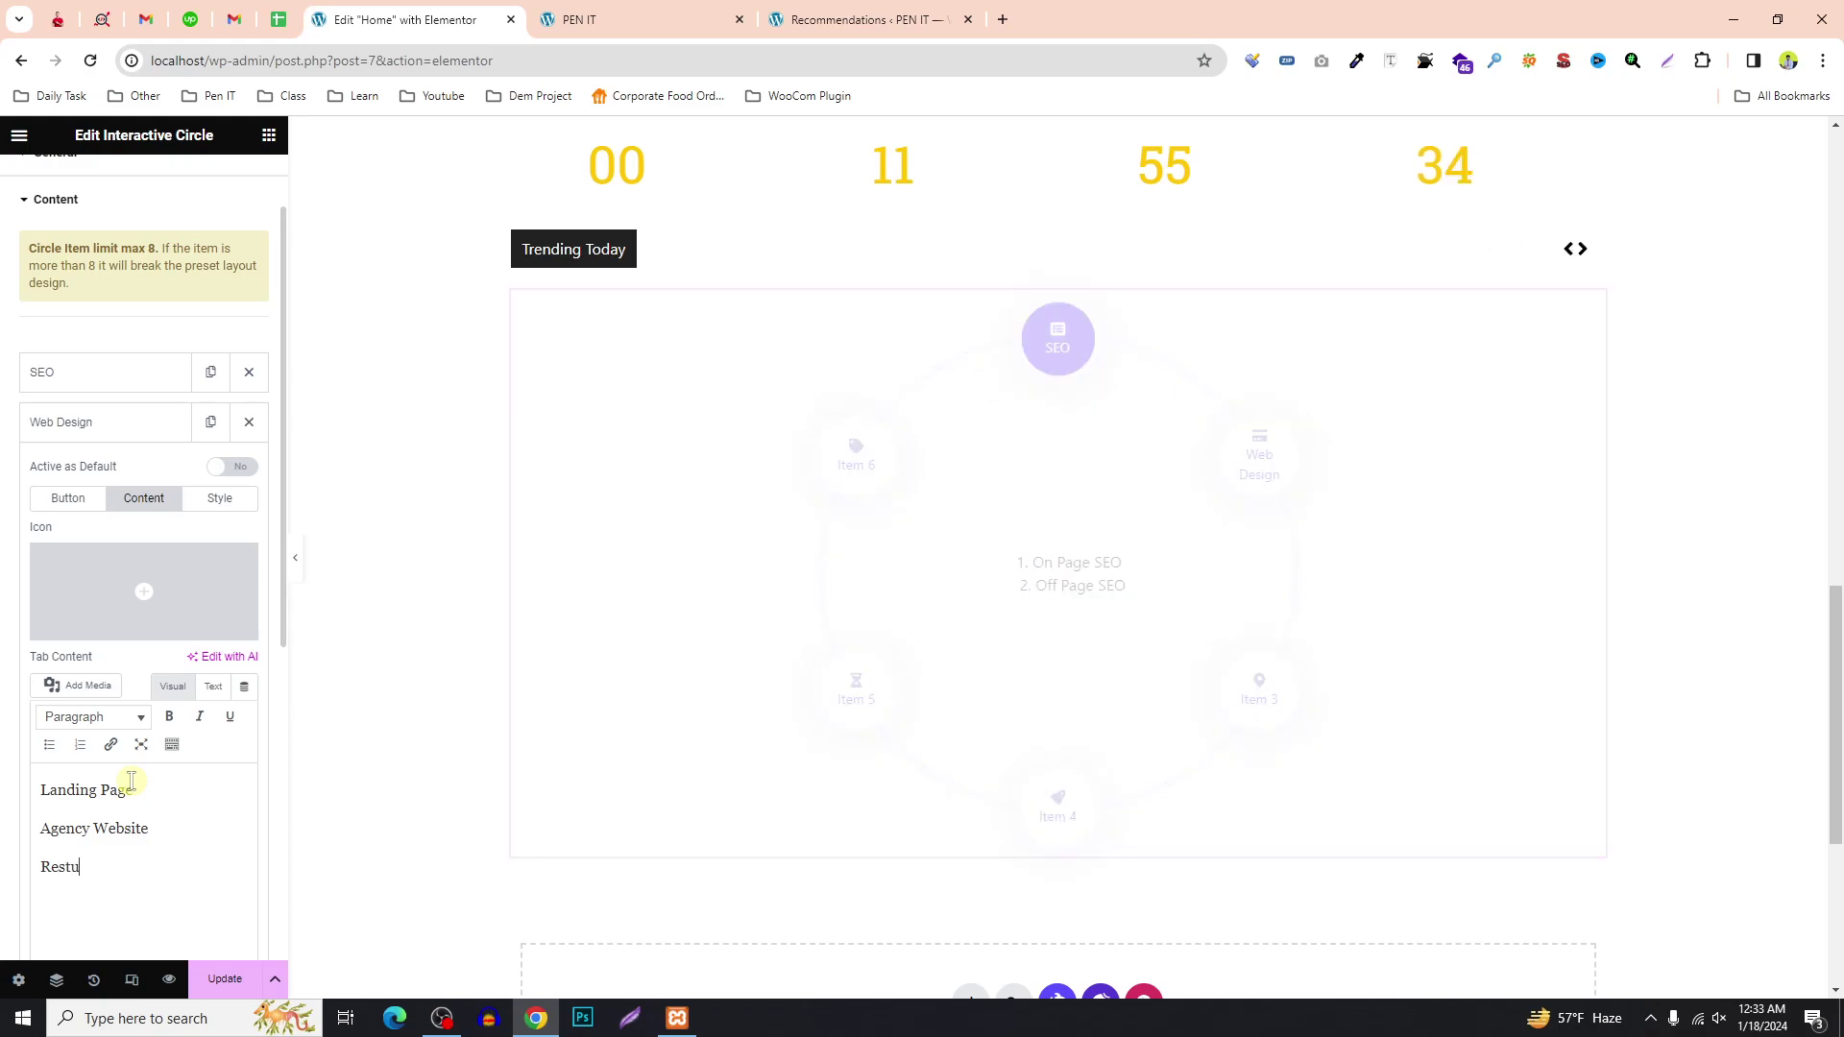
{"action": "type", "text": "rant"}
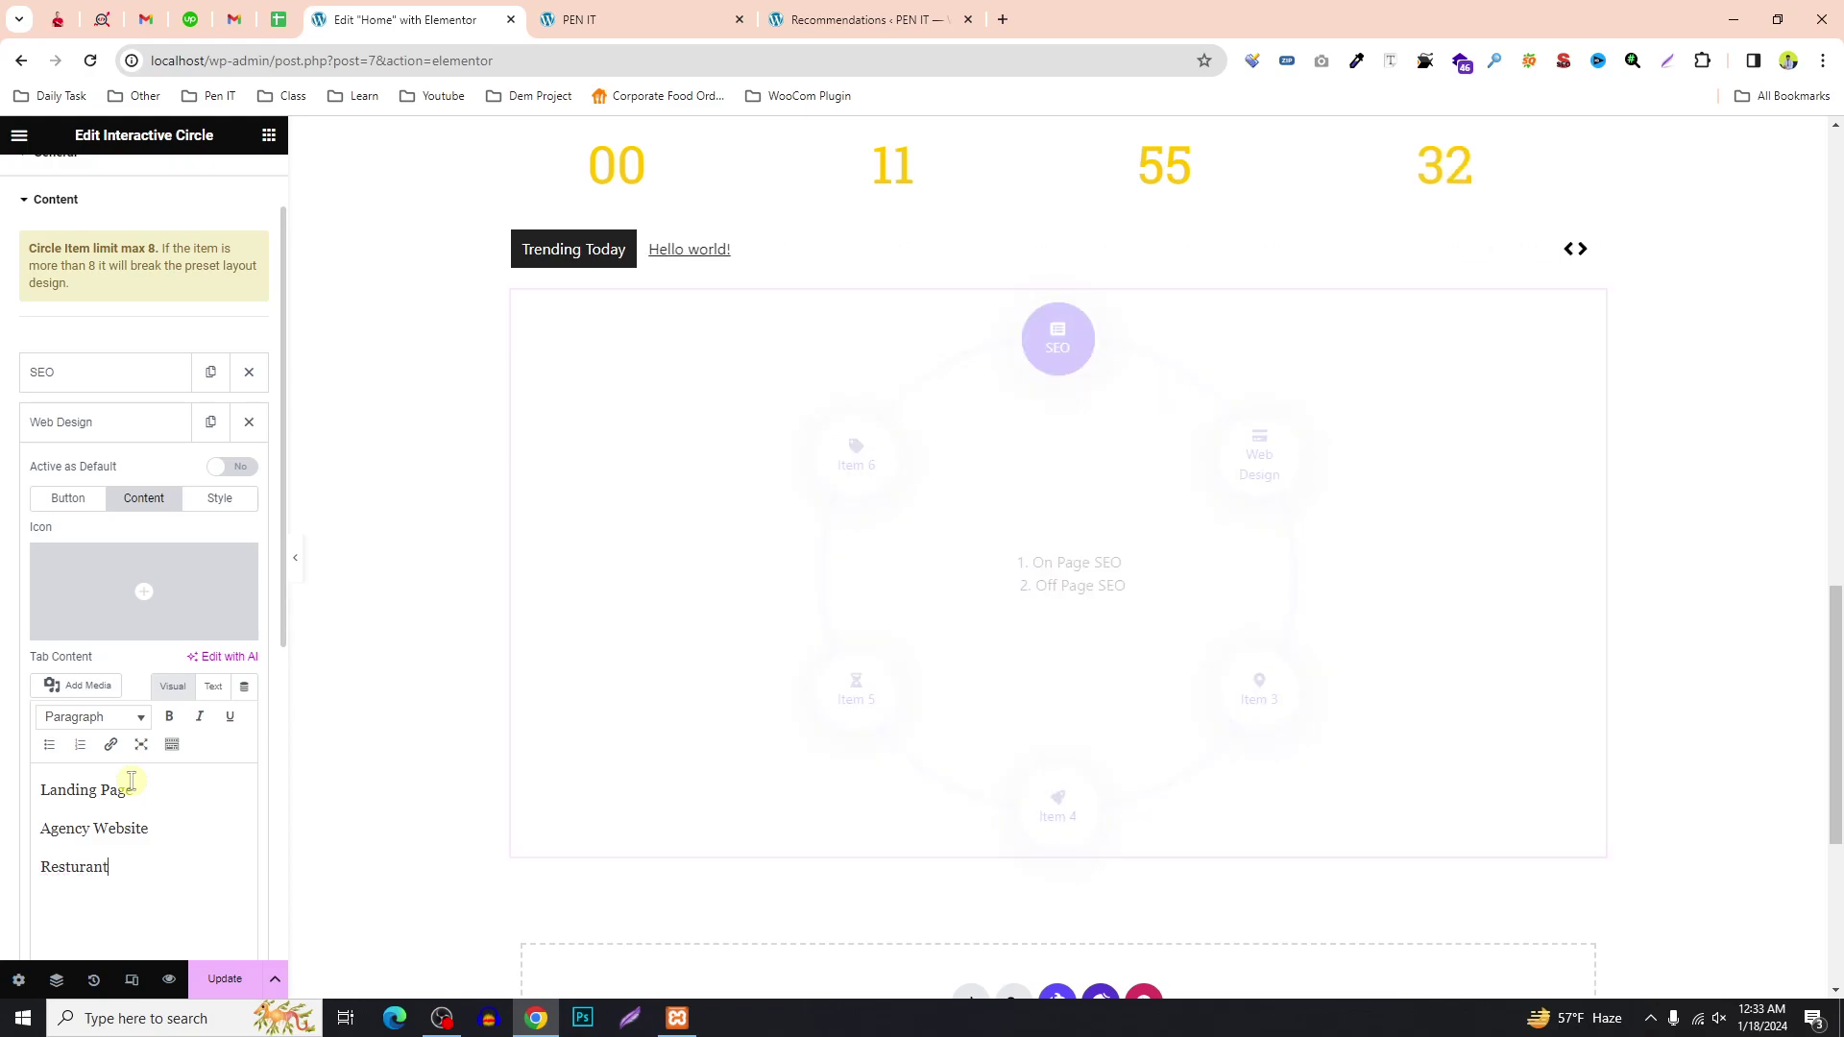
{"action": "type", "text": " Website"}
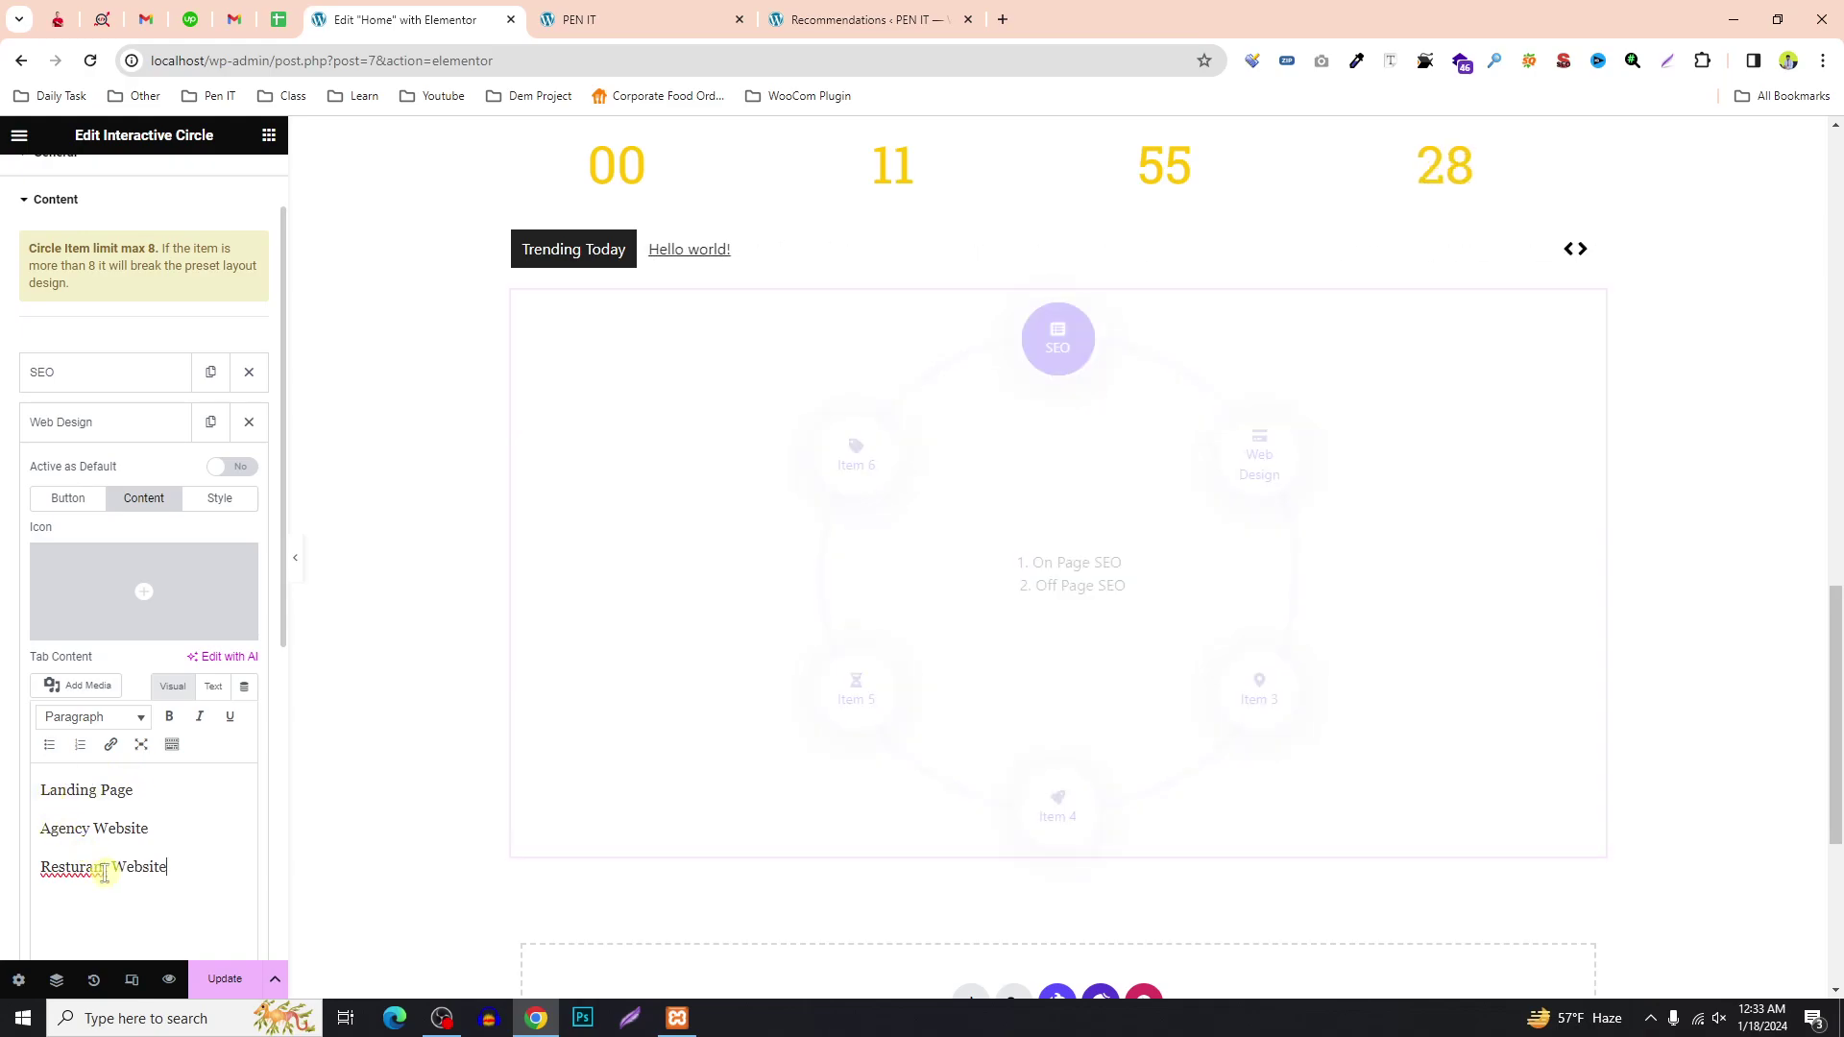
{"action": "right_click", "coordinate": [104, 872]}
{"action": "left_click", "coordinate": [182, 445]}
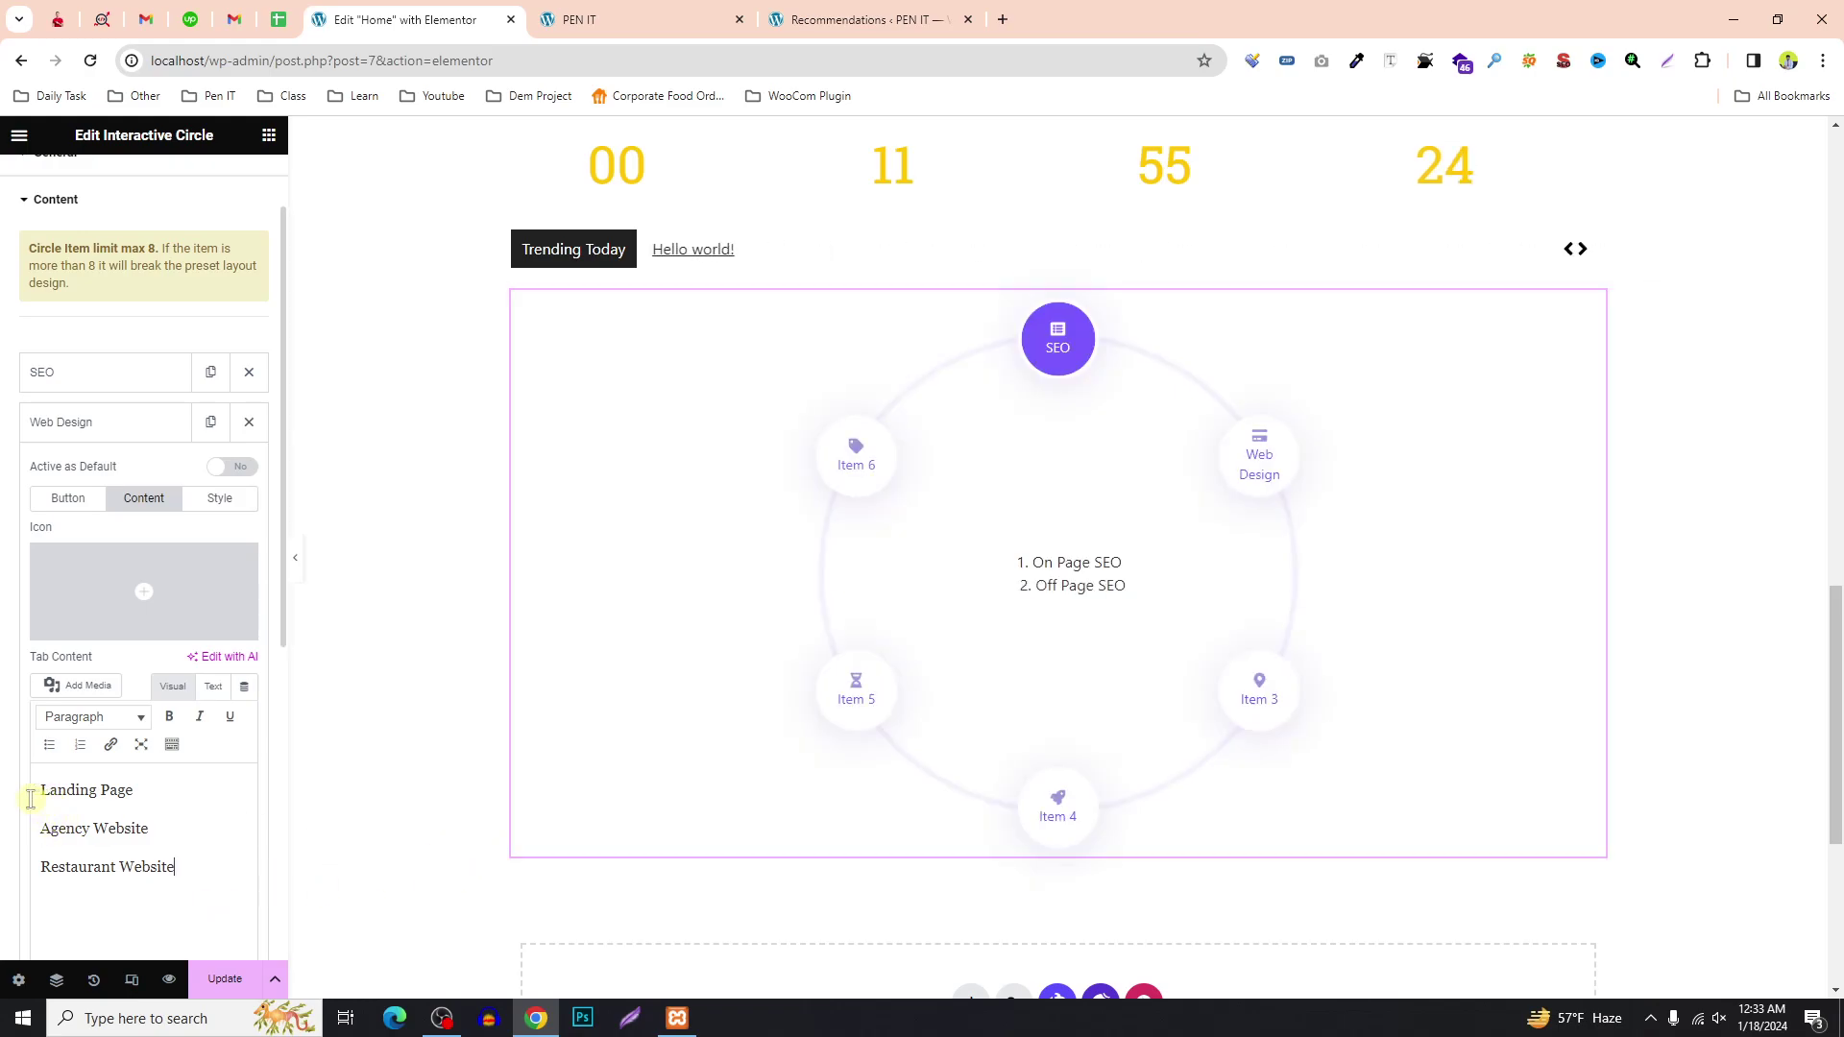
{"action": "type", "text": "1."}
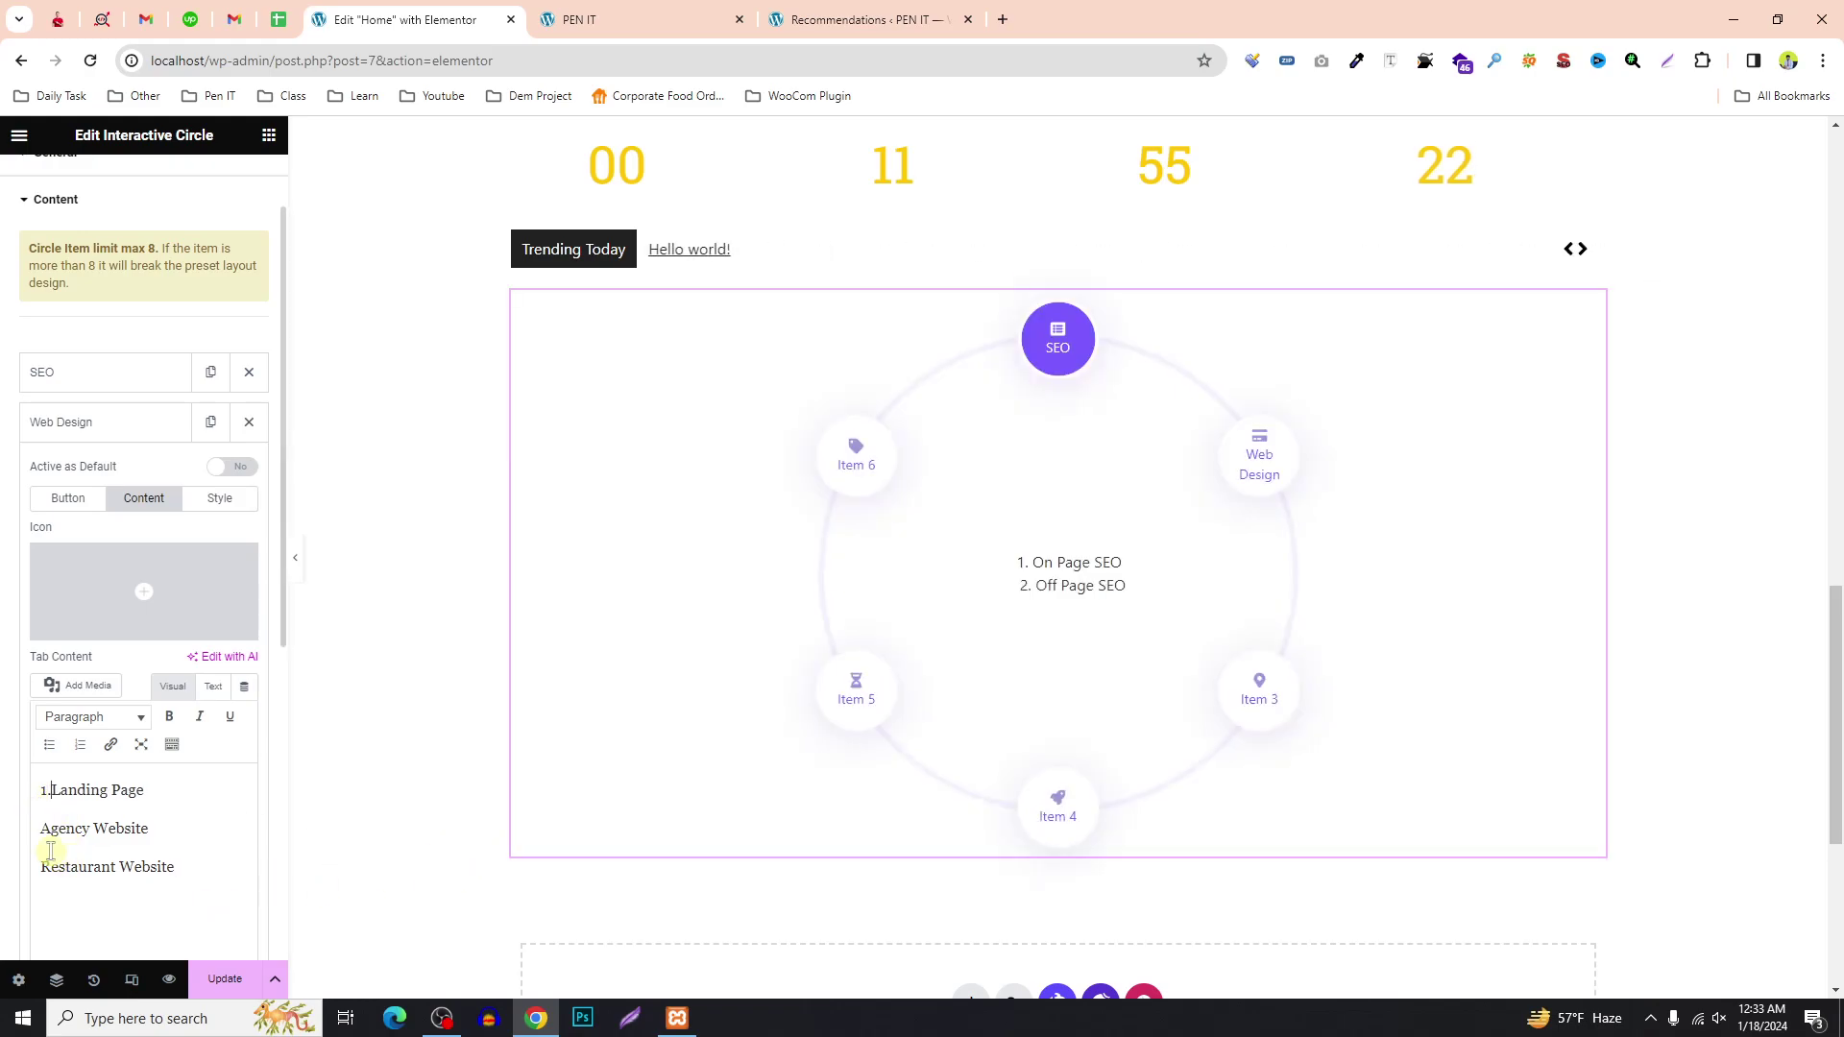
{"action": "left_click", "coordinate": [38, 830]}
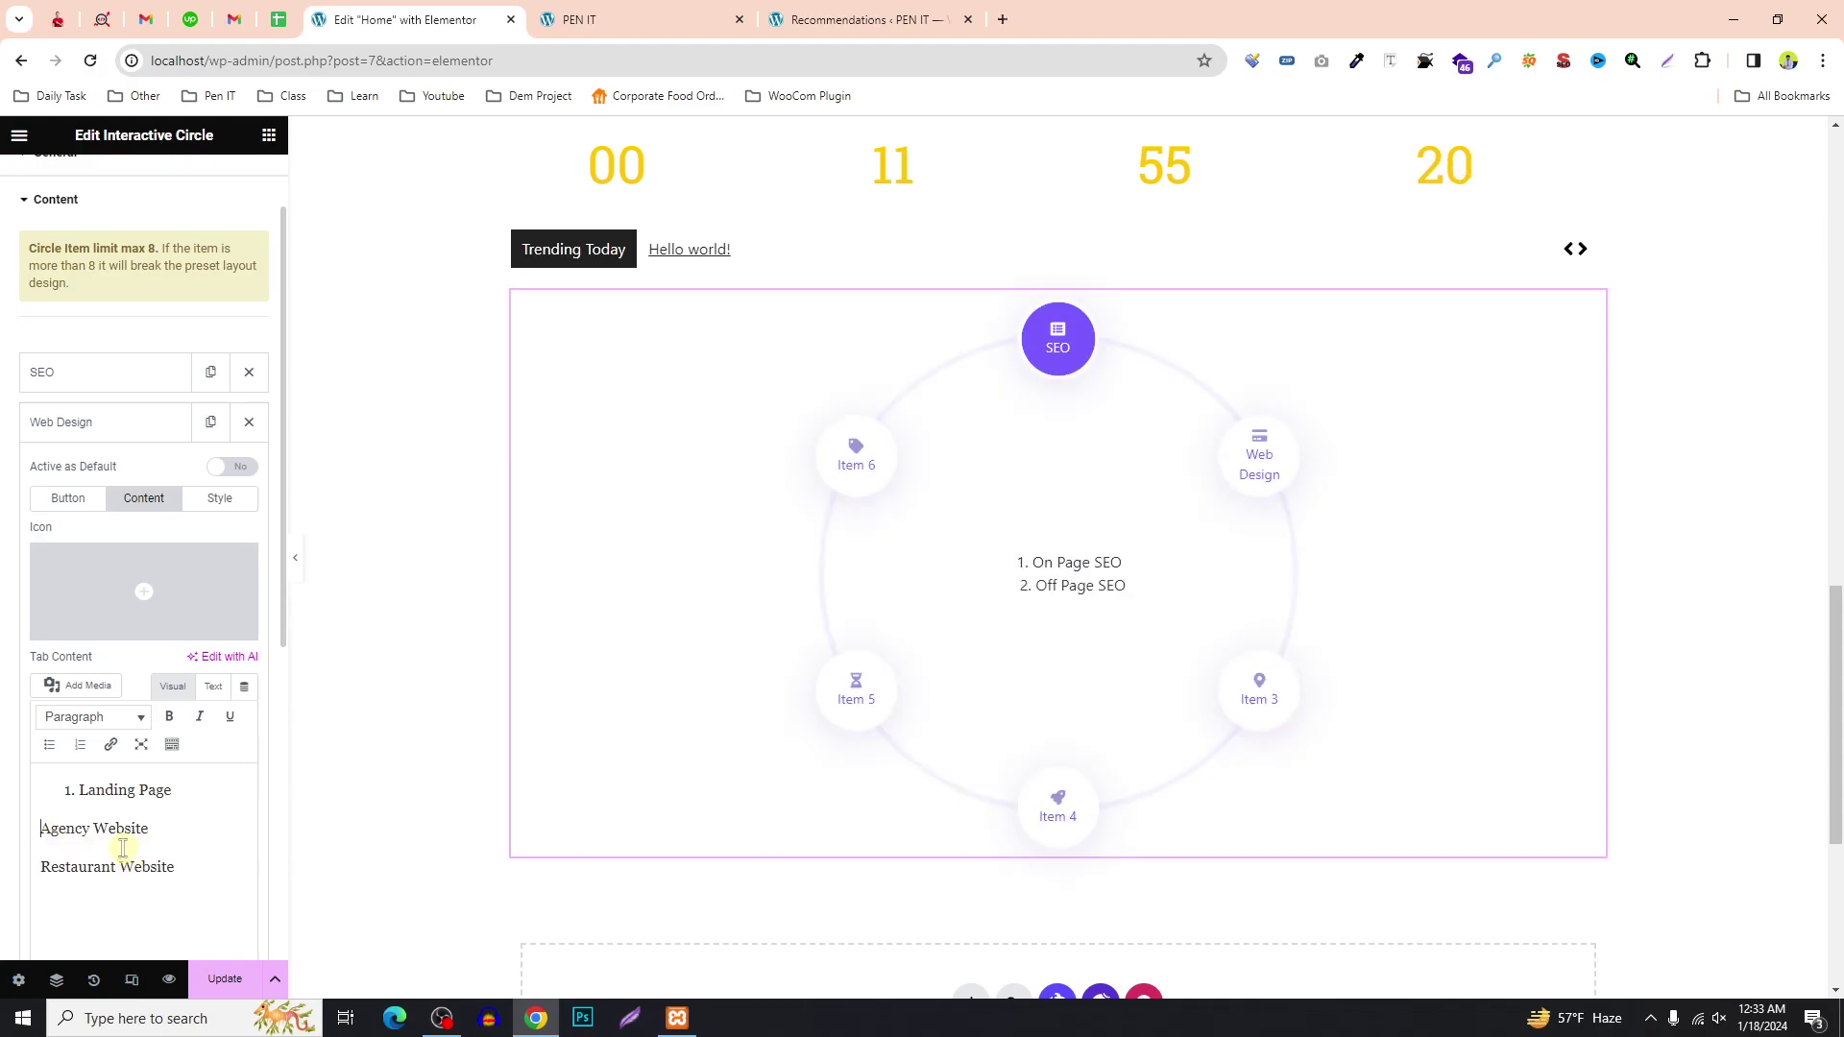
{"action": "type", "text": "2"}
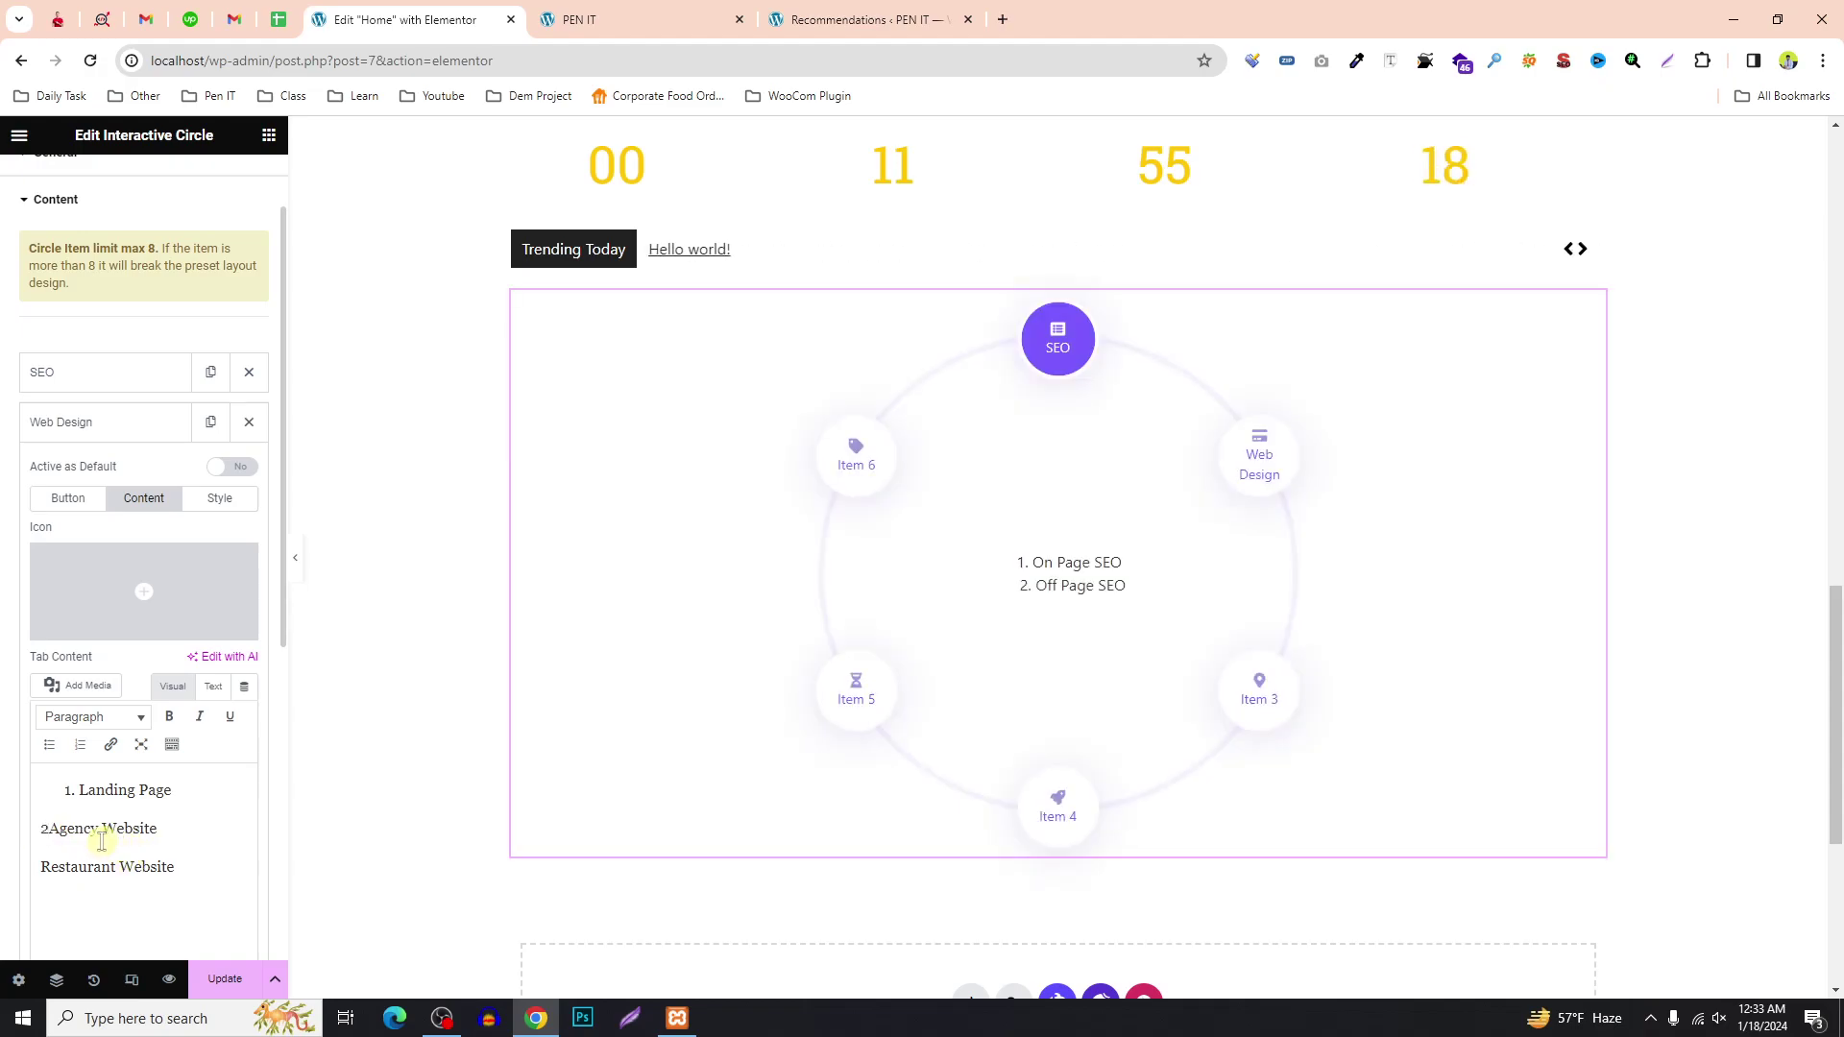
{"action": "left_click", "coordinate": [78, 790]}
{"action": "key", "text": "BackSpace"}
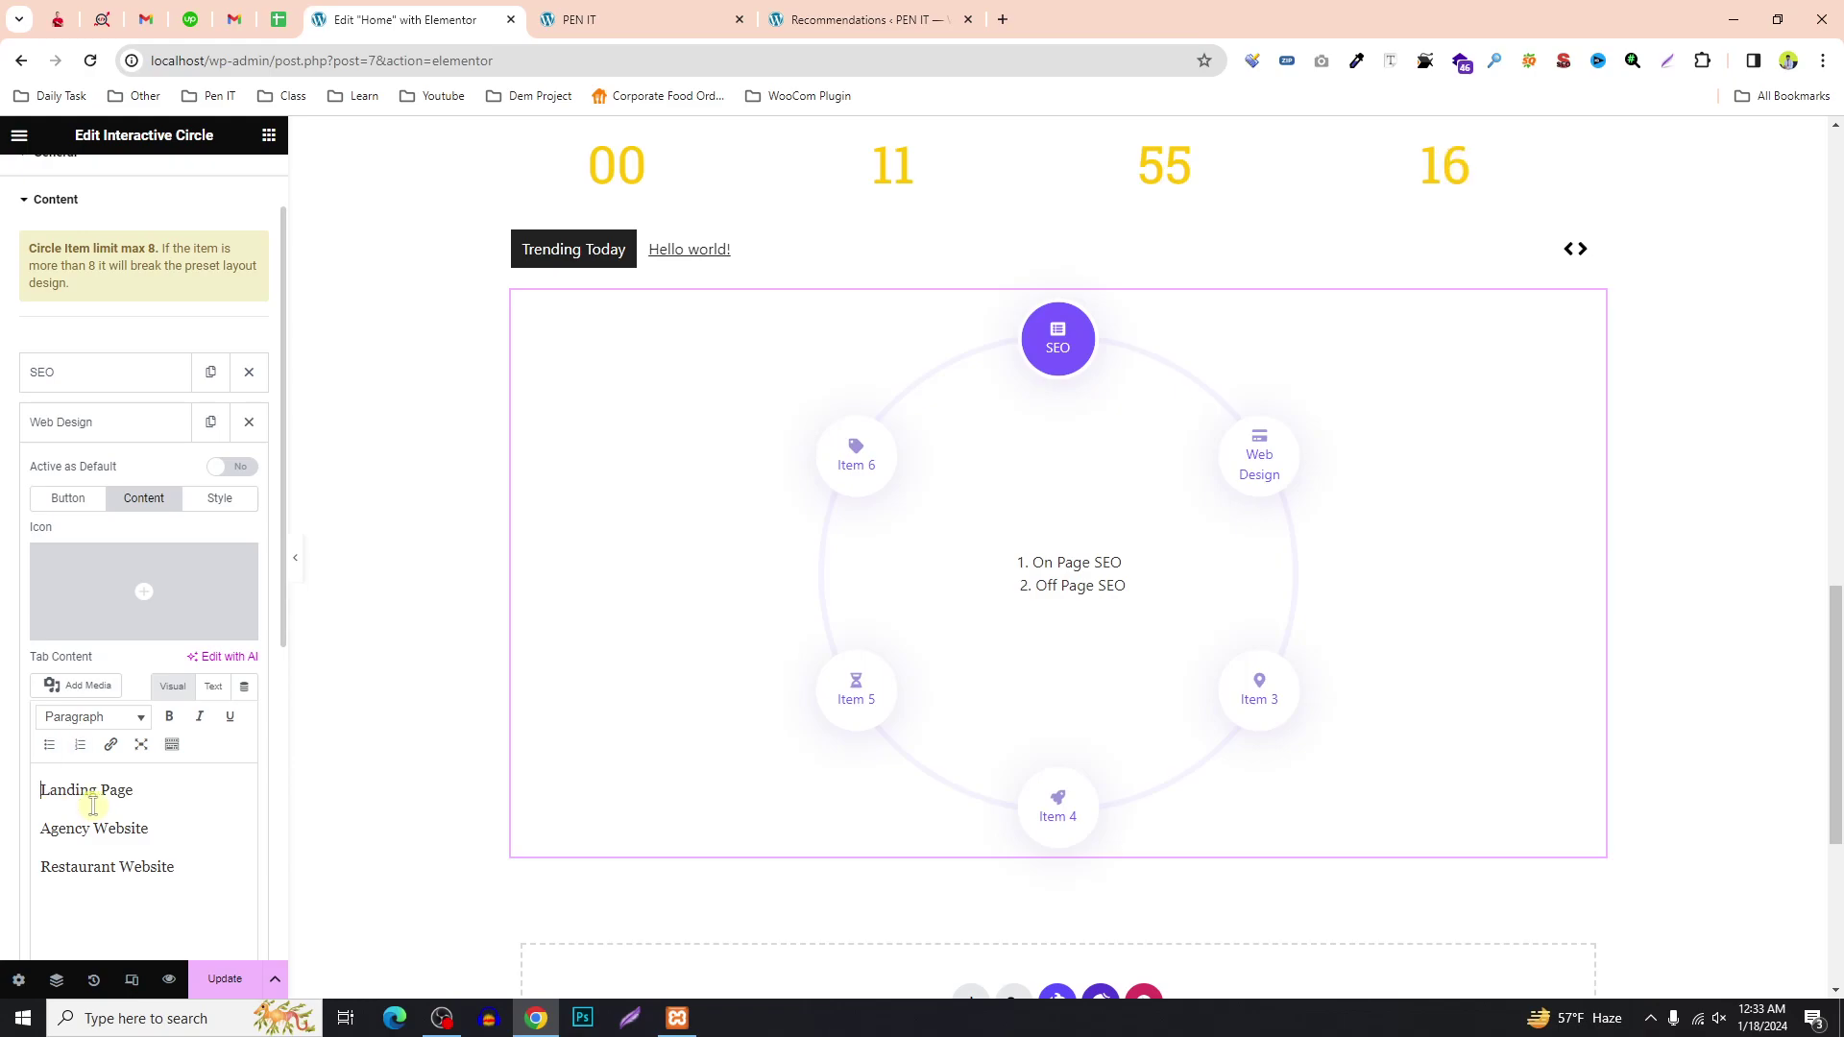
Format the three Web Design content lines as a bulleted list and preview the item in the circle.
{"action": "left_click_drag", "start_coordinate": [173, 867], "coordinate": [38, 786]}
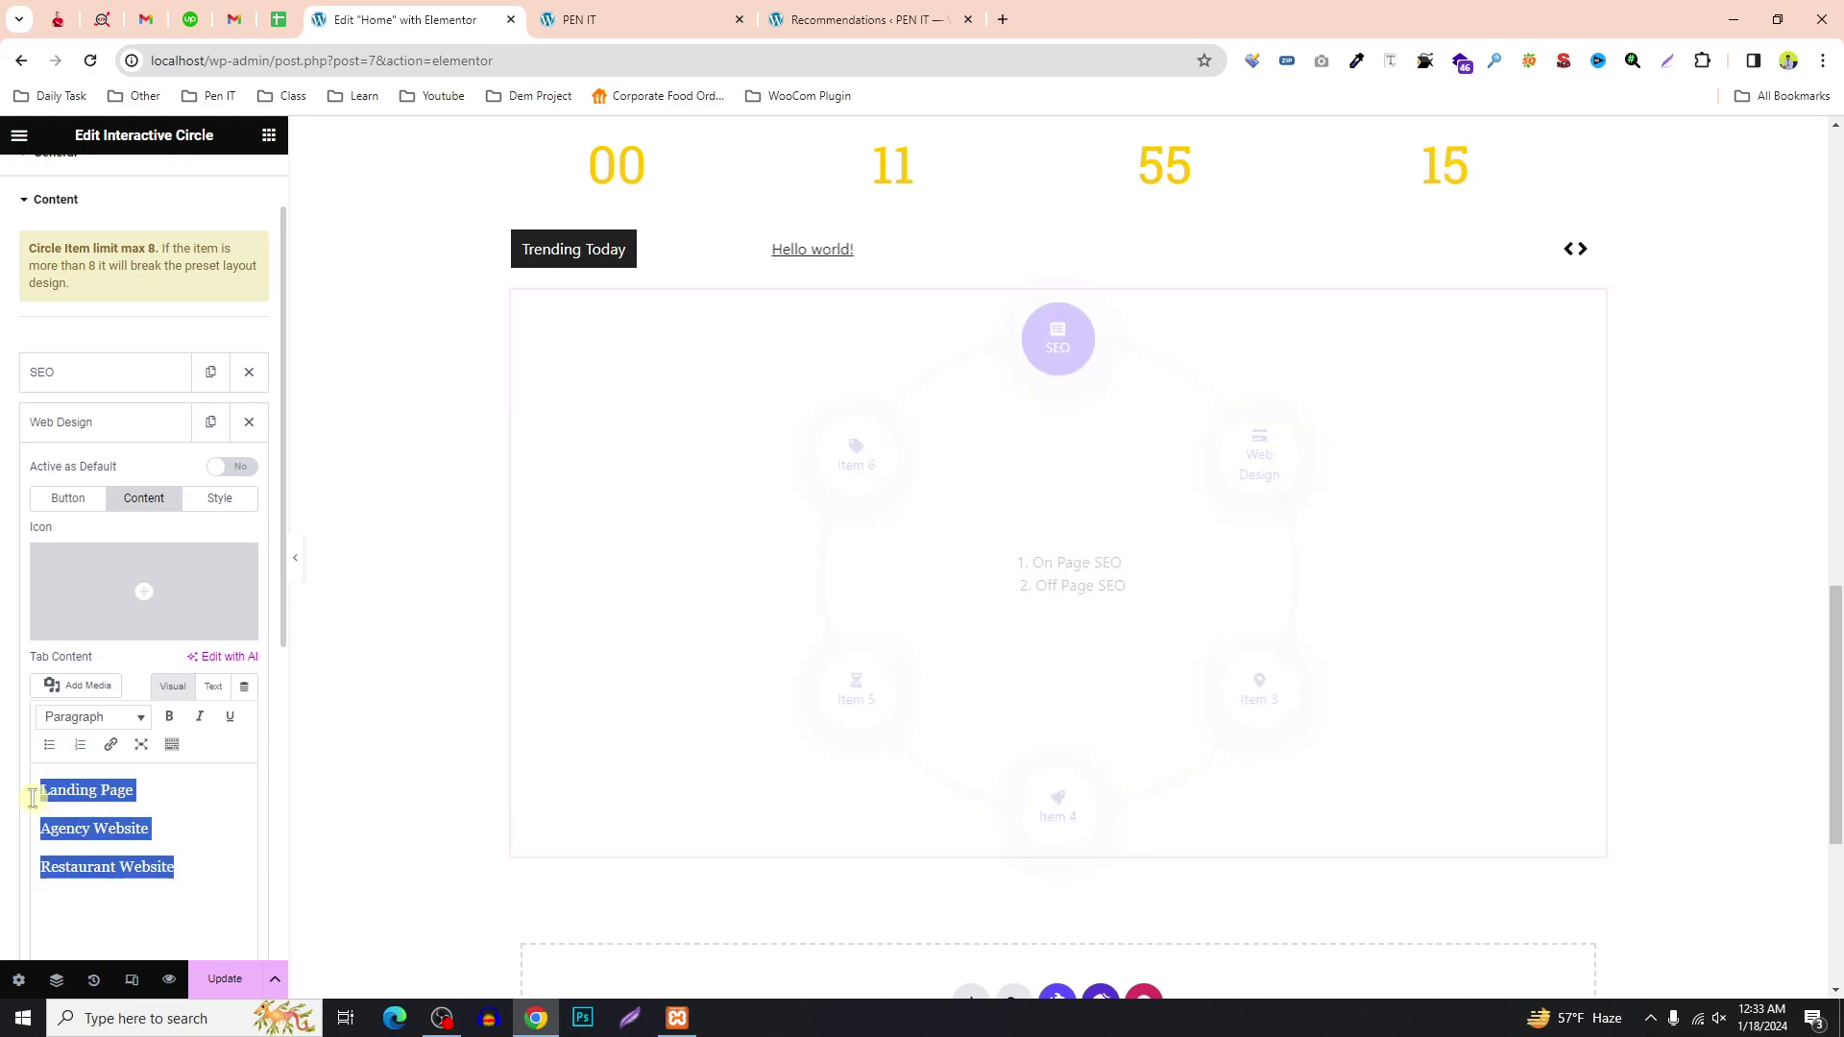
{"action": "left_click", "coordinate": [80, 748]}
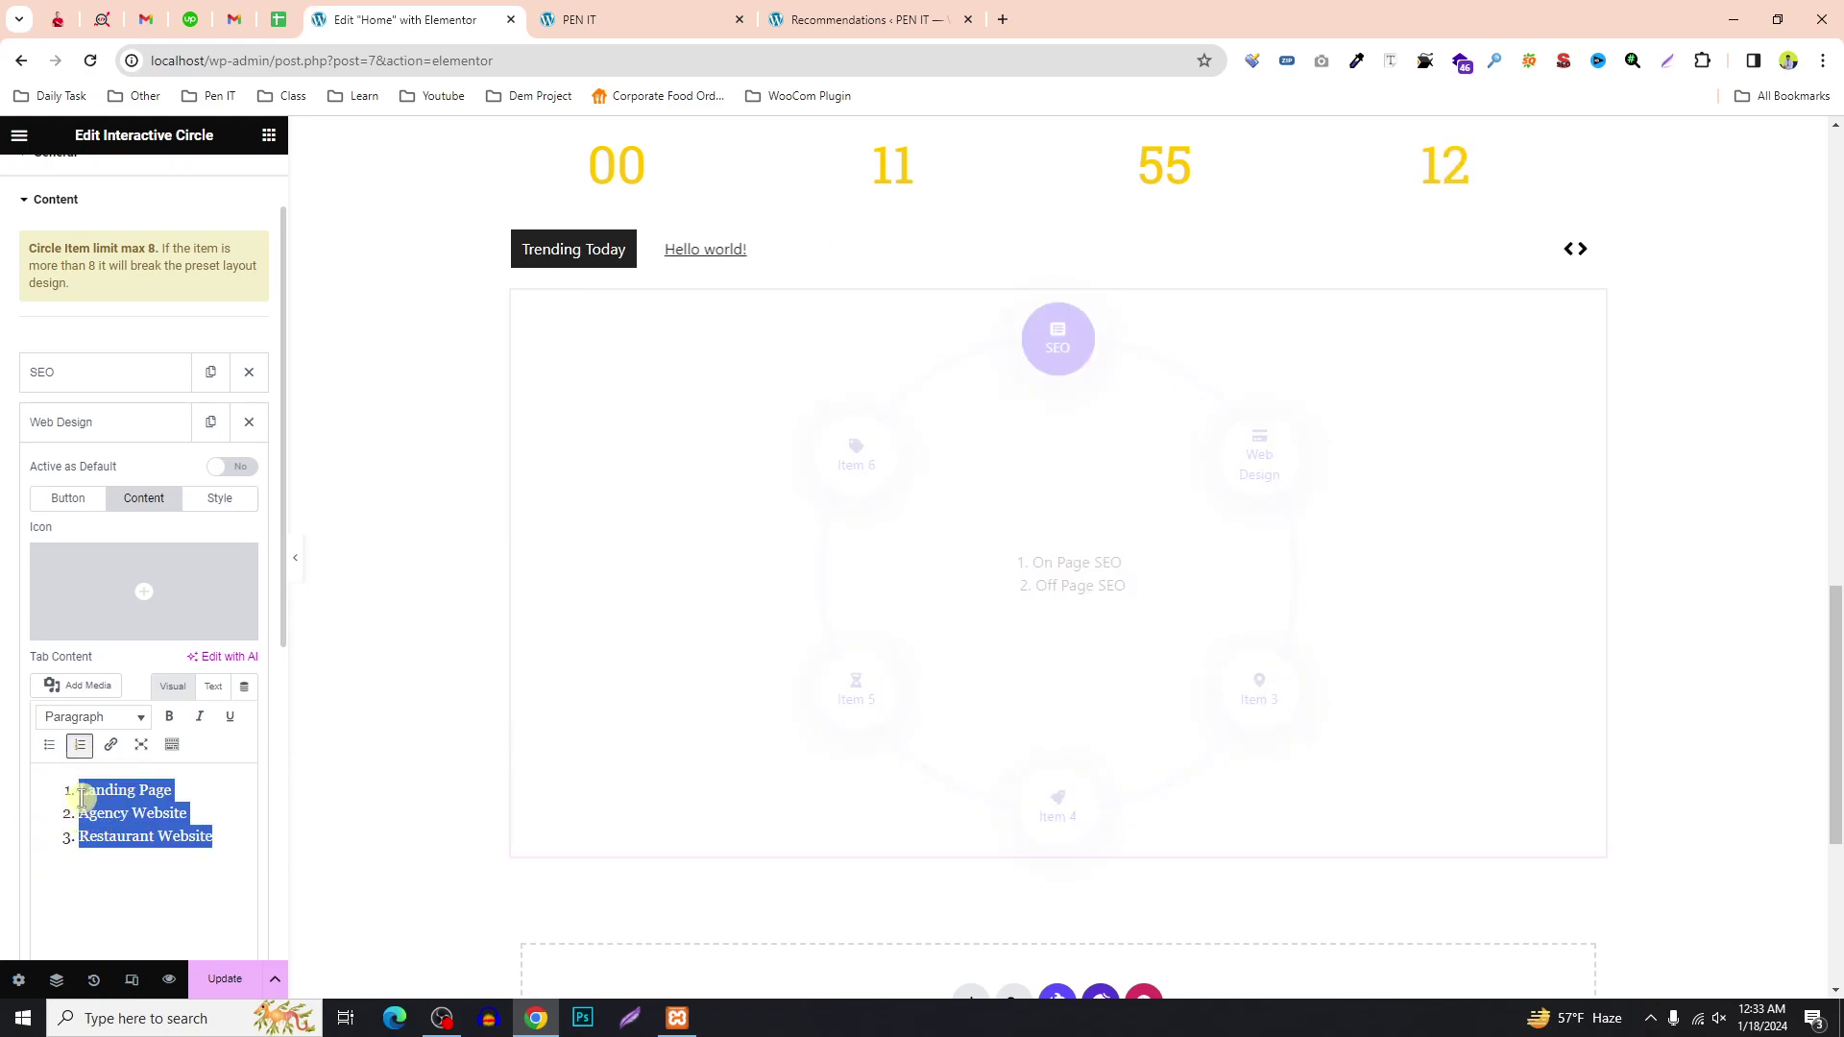
{"action": "left_click", "coordinate": [49, 746]}
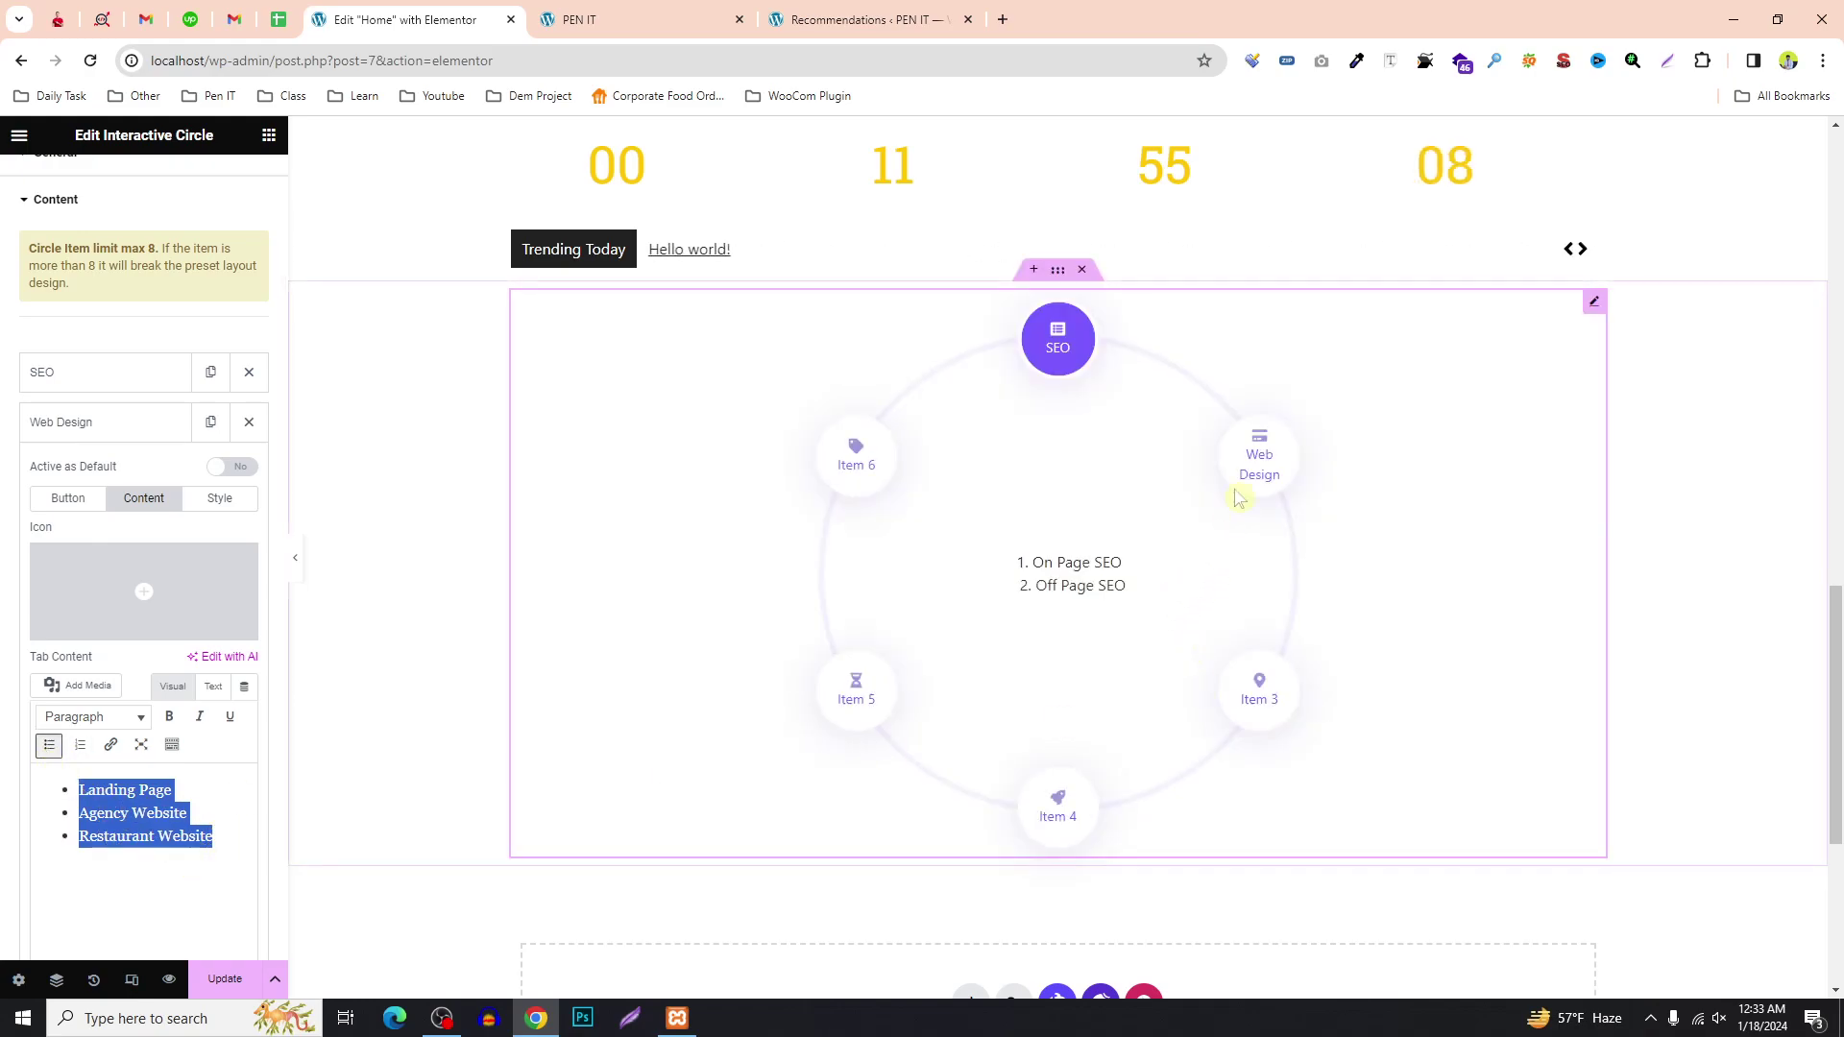
{"action": "left_click", "coordinate": [1249, 466]}
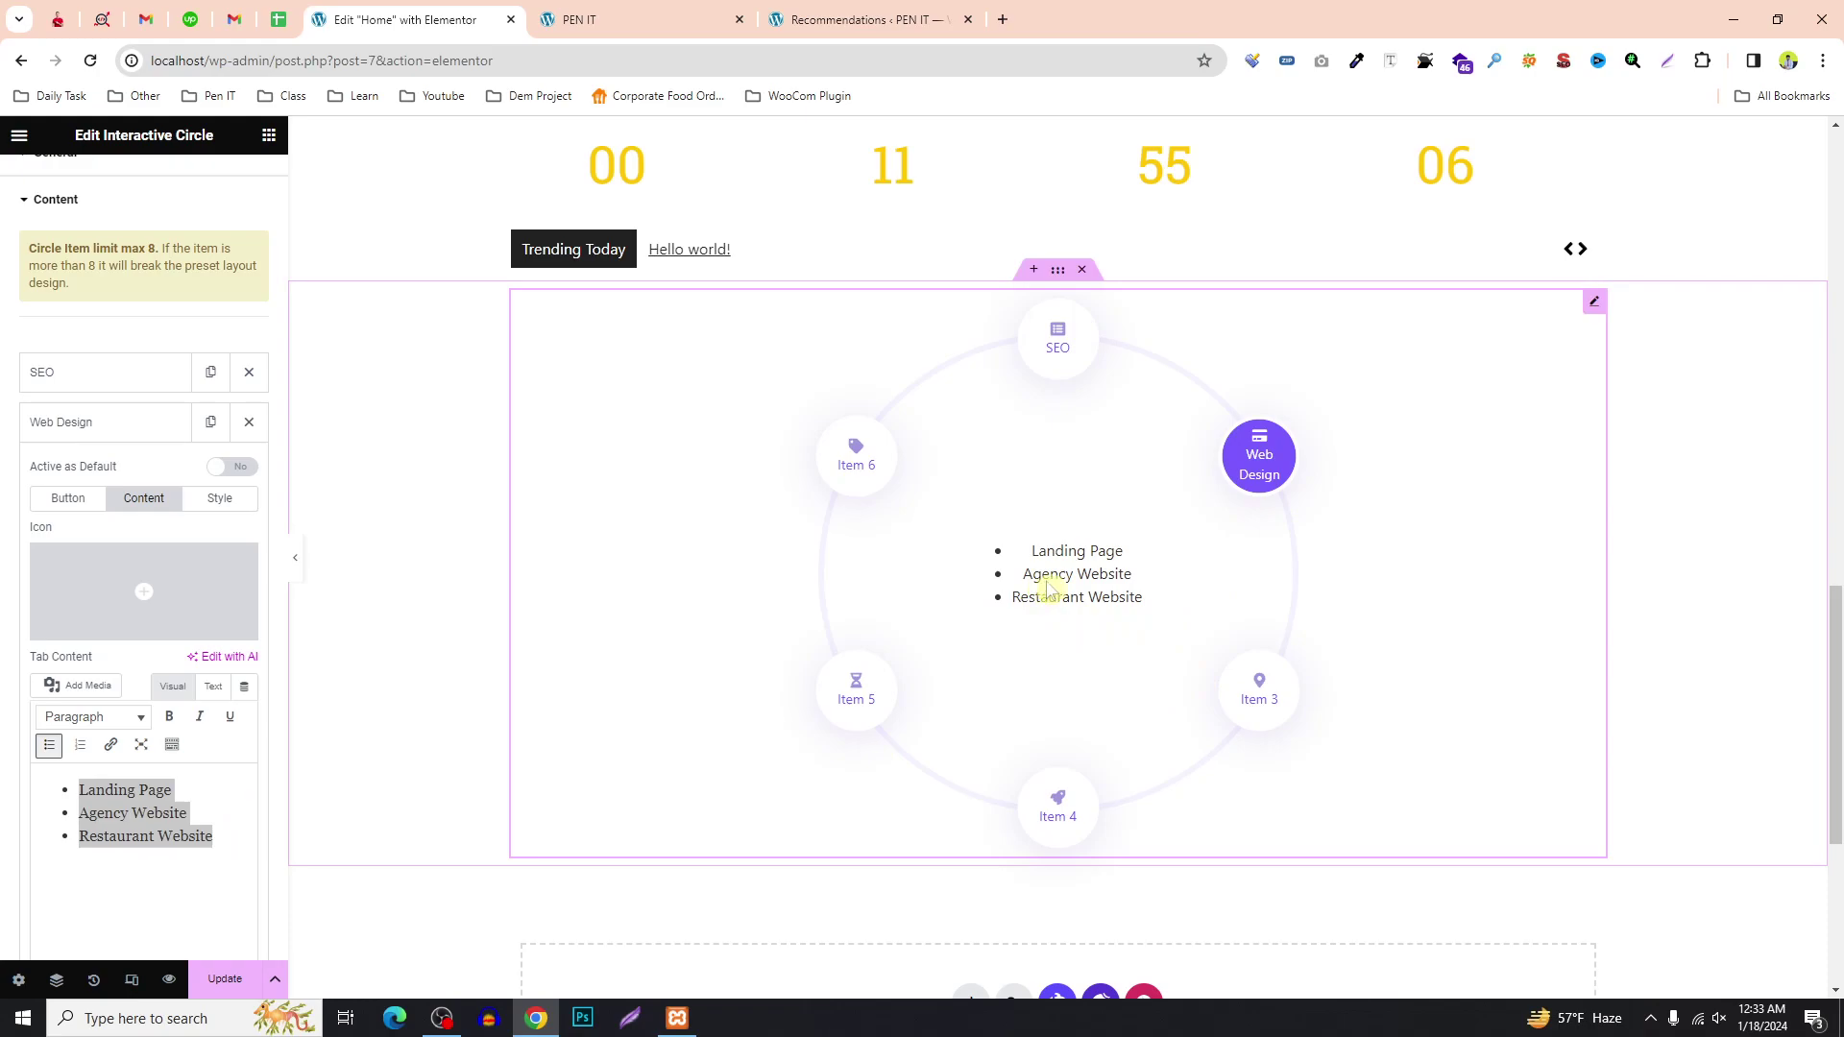
{"action": "scroll", "coordinate": [1165, 687], "scroll_direction": "down", "scroll_amount": 1}
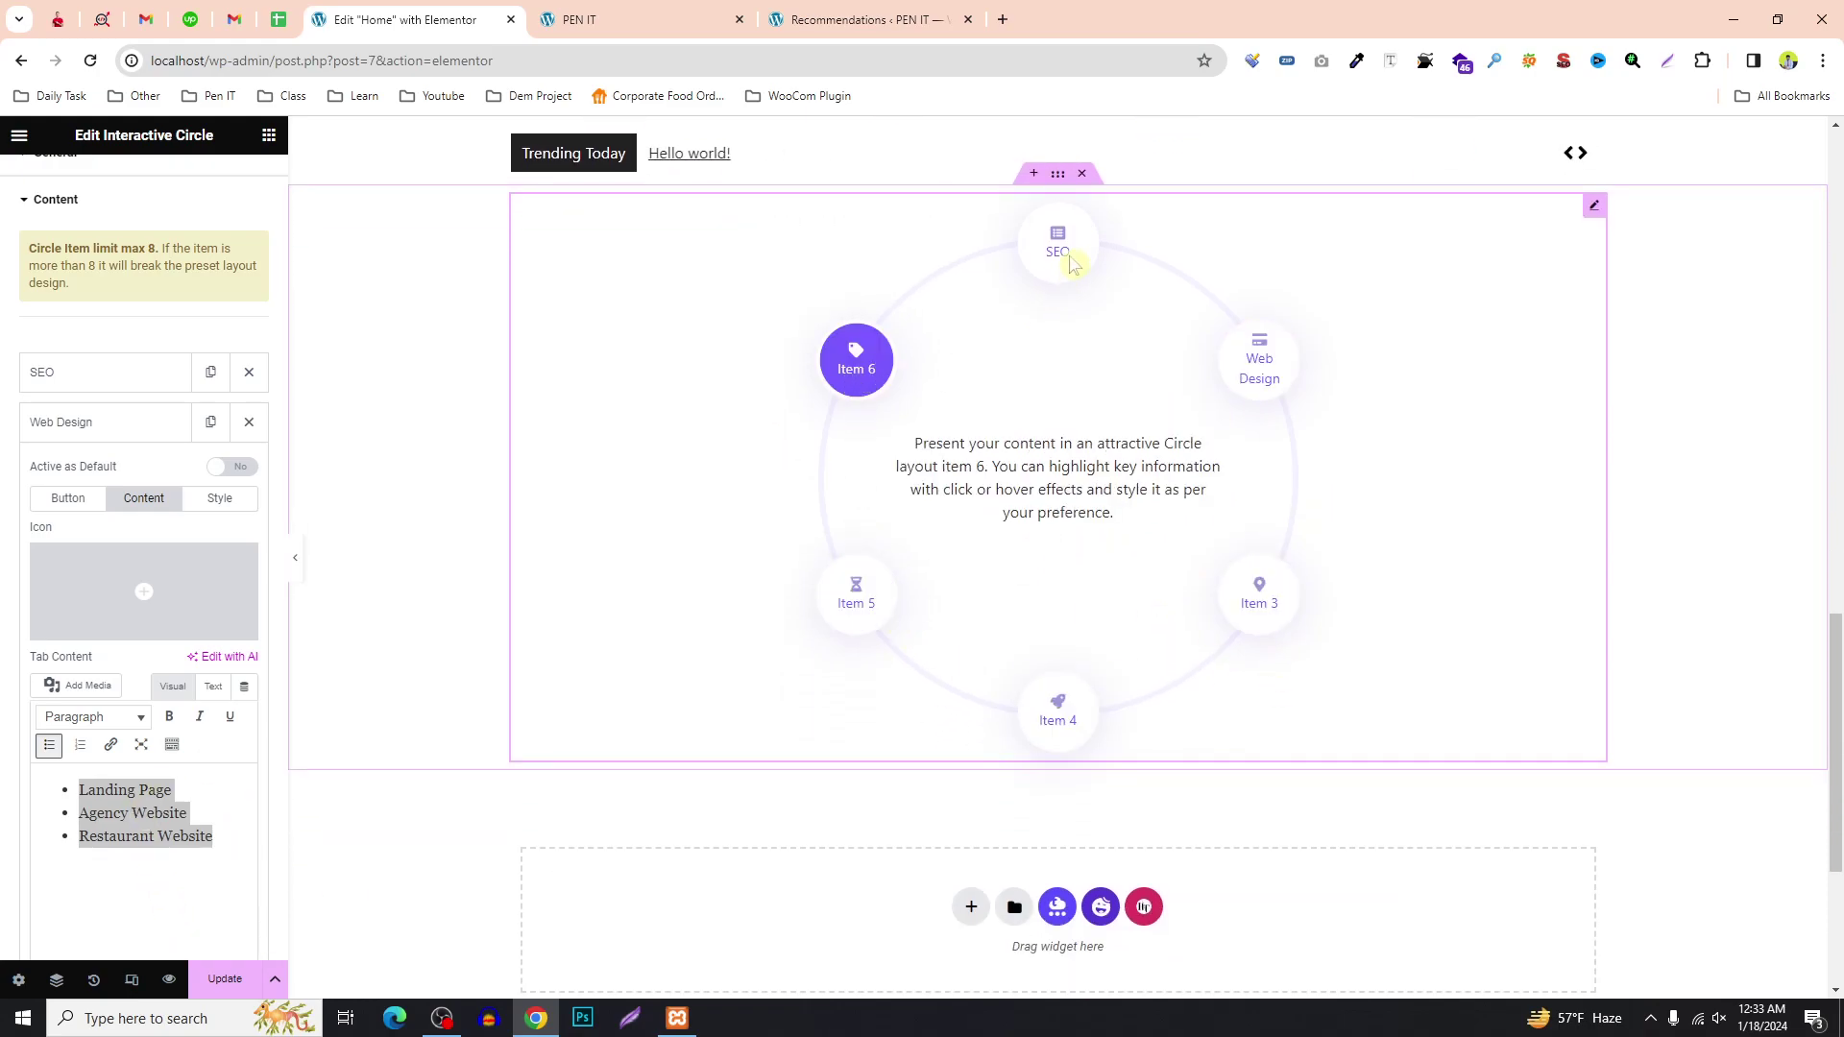
Try Preset 2 as the layout of the Interactive Circle.
{"action": "scroll", "coordinate": [1072, 608], "scroll_direction": "up", "scroll_amount": 2}
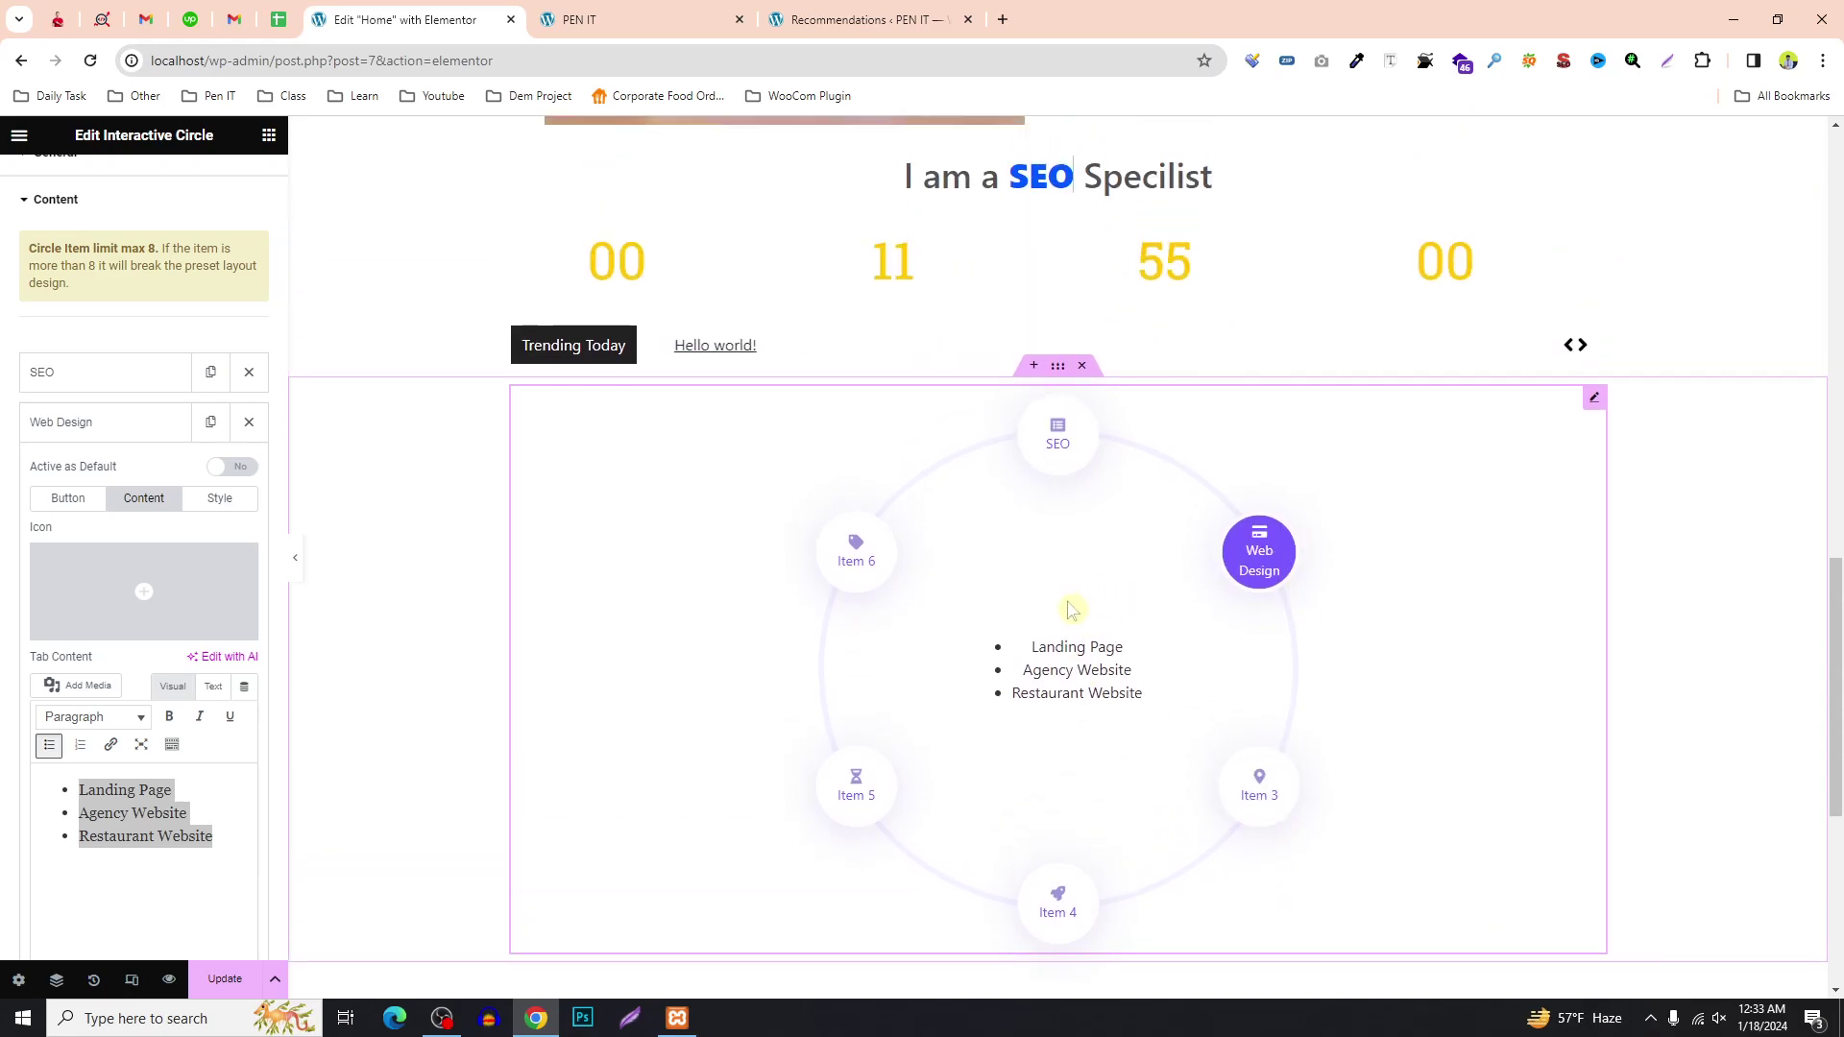
{"action": "scroll", "coordinate": [54, 343], "scroll_direction": "up", "scroll_amount": 1}
{"action": "left_click", "coordinate": [23, 267]}
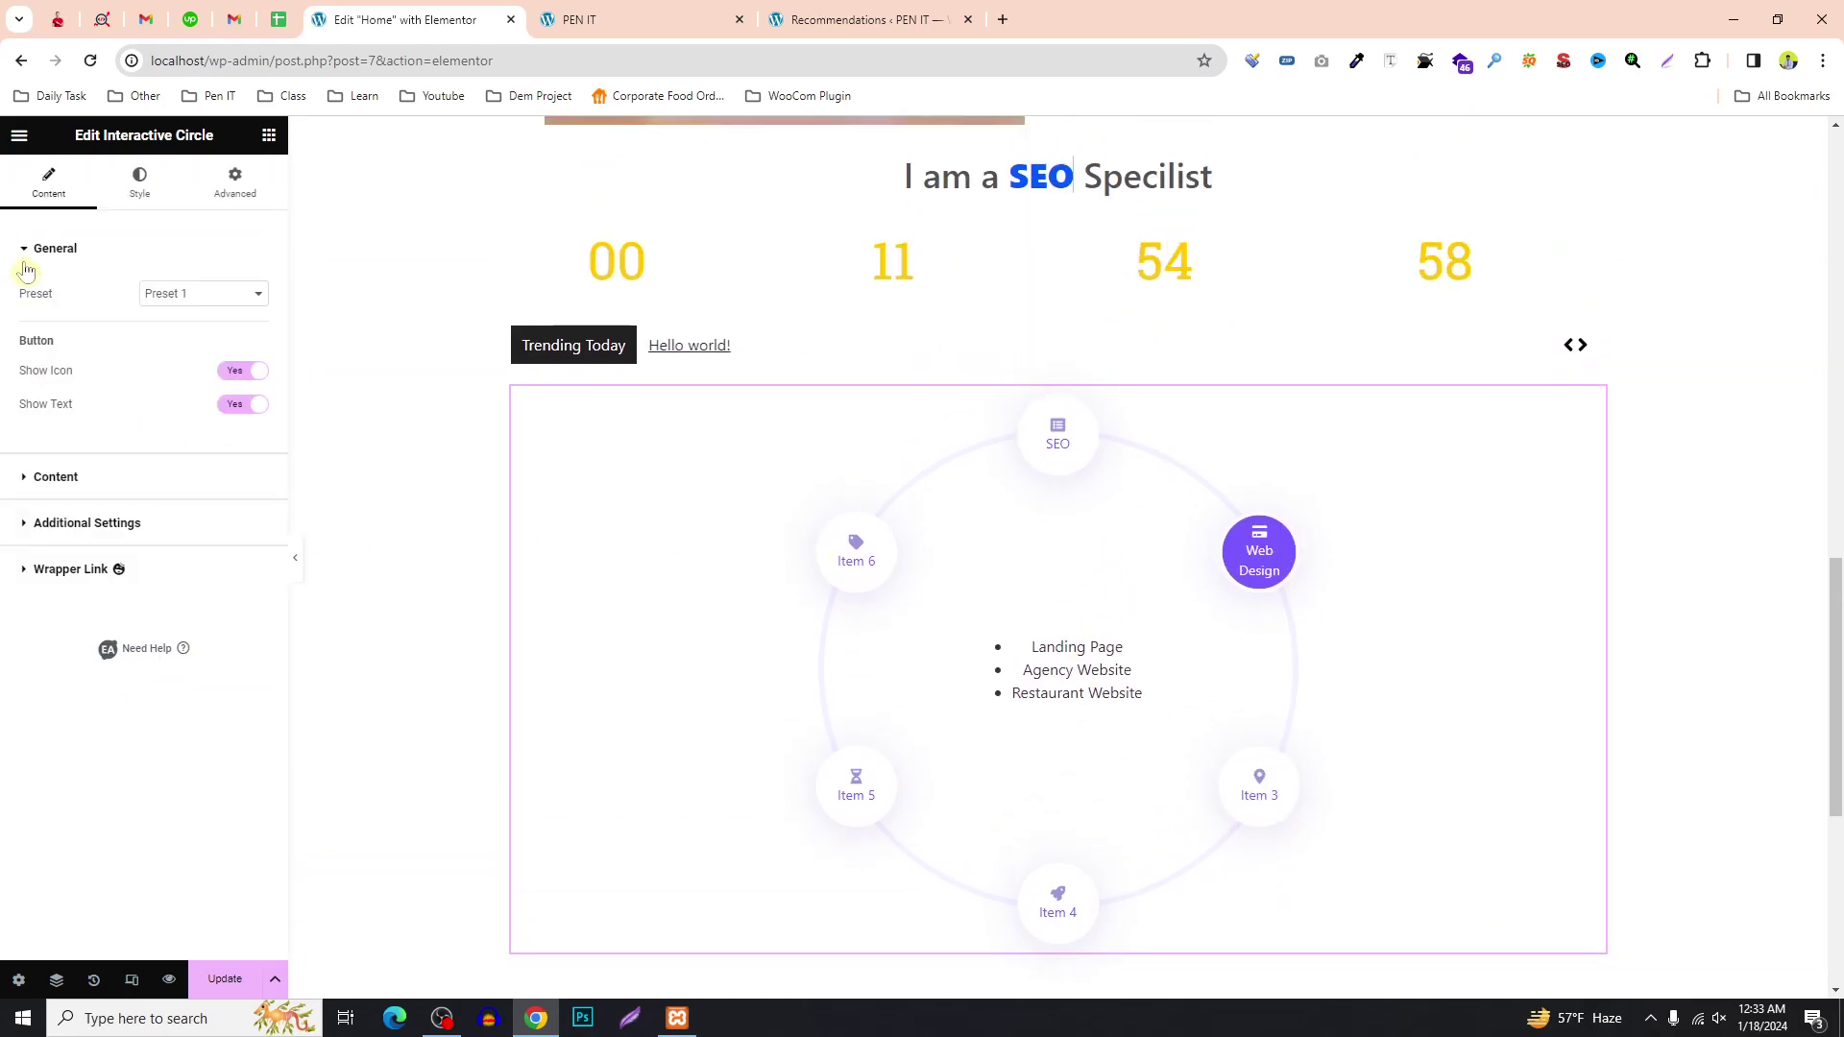
{"action": "left_click", "coordinate": [214, 270]}
{"action": "left_click", "coordinate": [51, 247]}
{"action": "left_click", "coordinate": [198, 293]}
{"action": "left_click", "coordinate": [179, 339]}
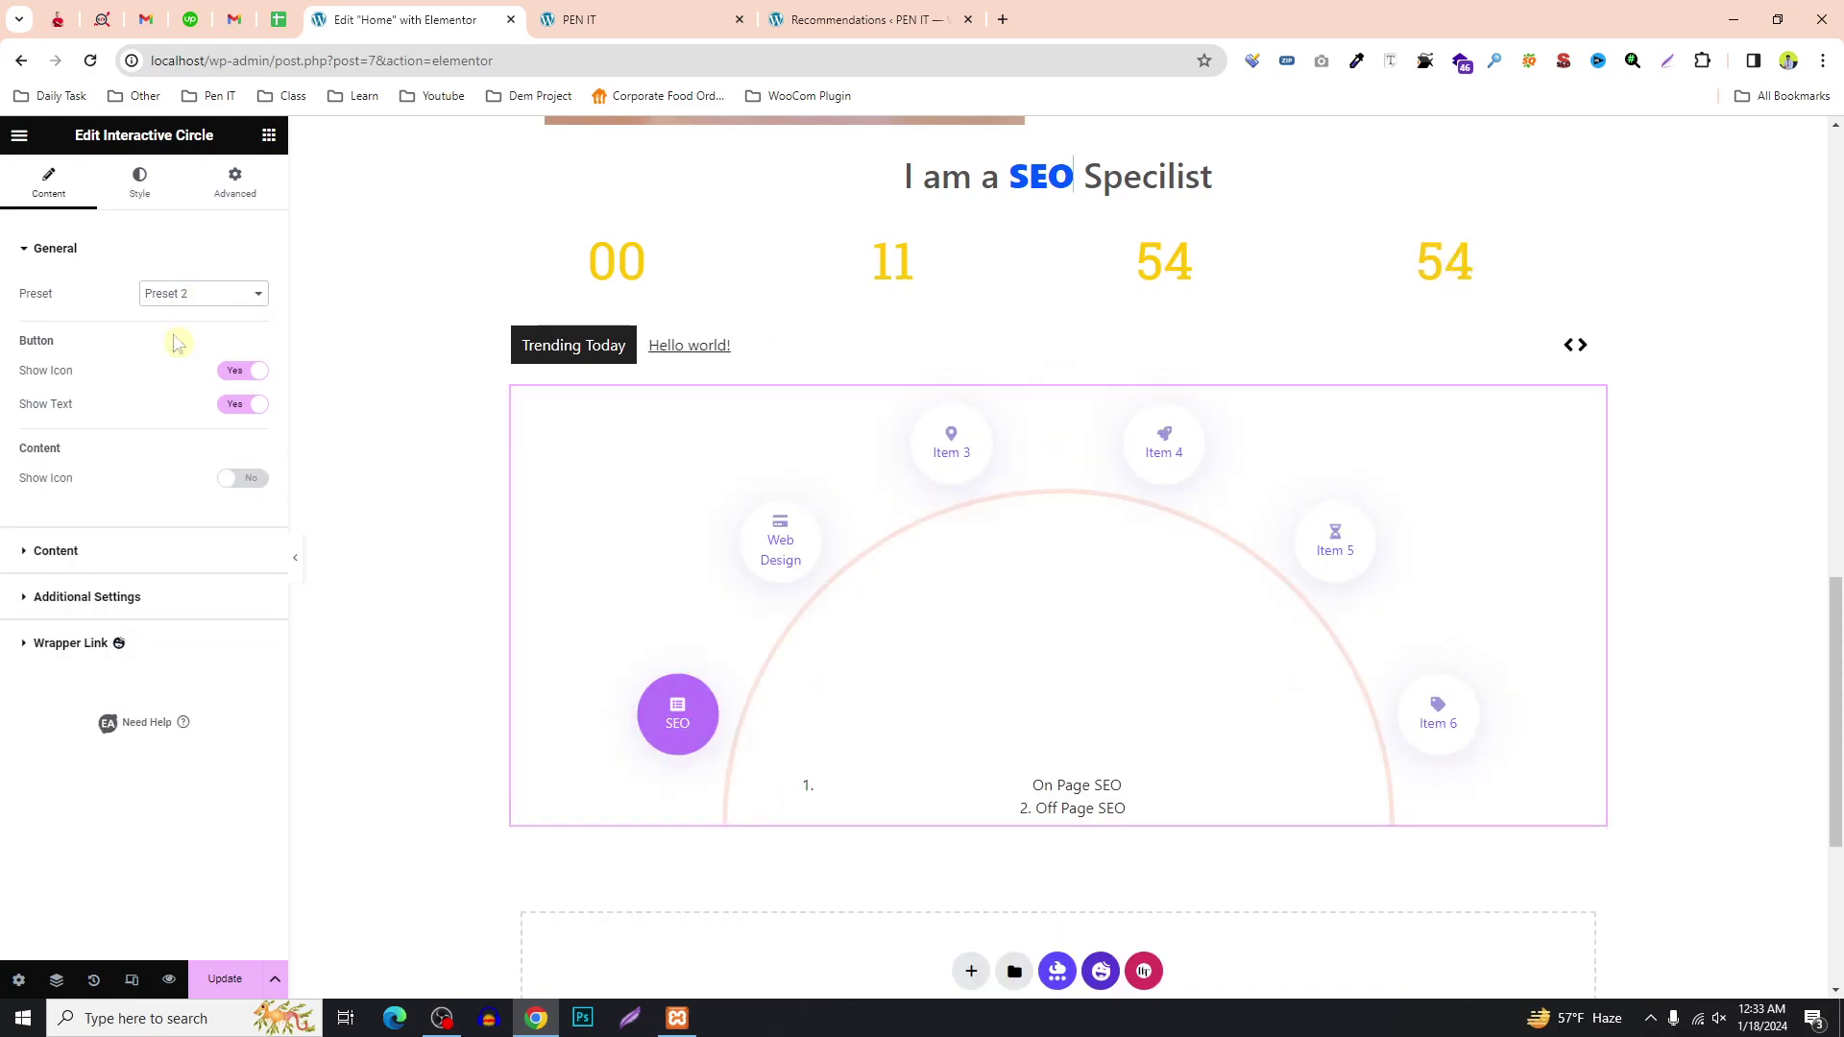
Try Preset 3 on the Interactive Circle and preview its Web Design and Item 6 contents.
{"action": "left_click", "coordinate": [243, 292]}
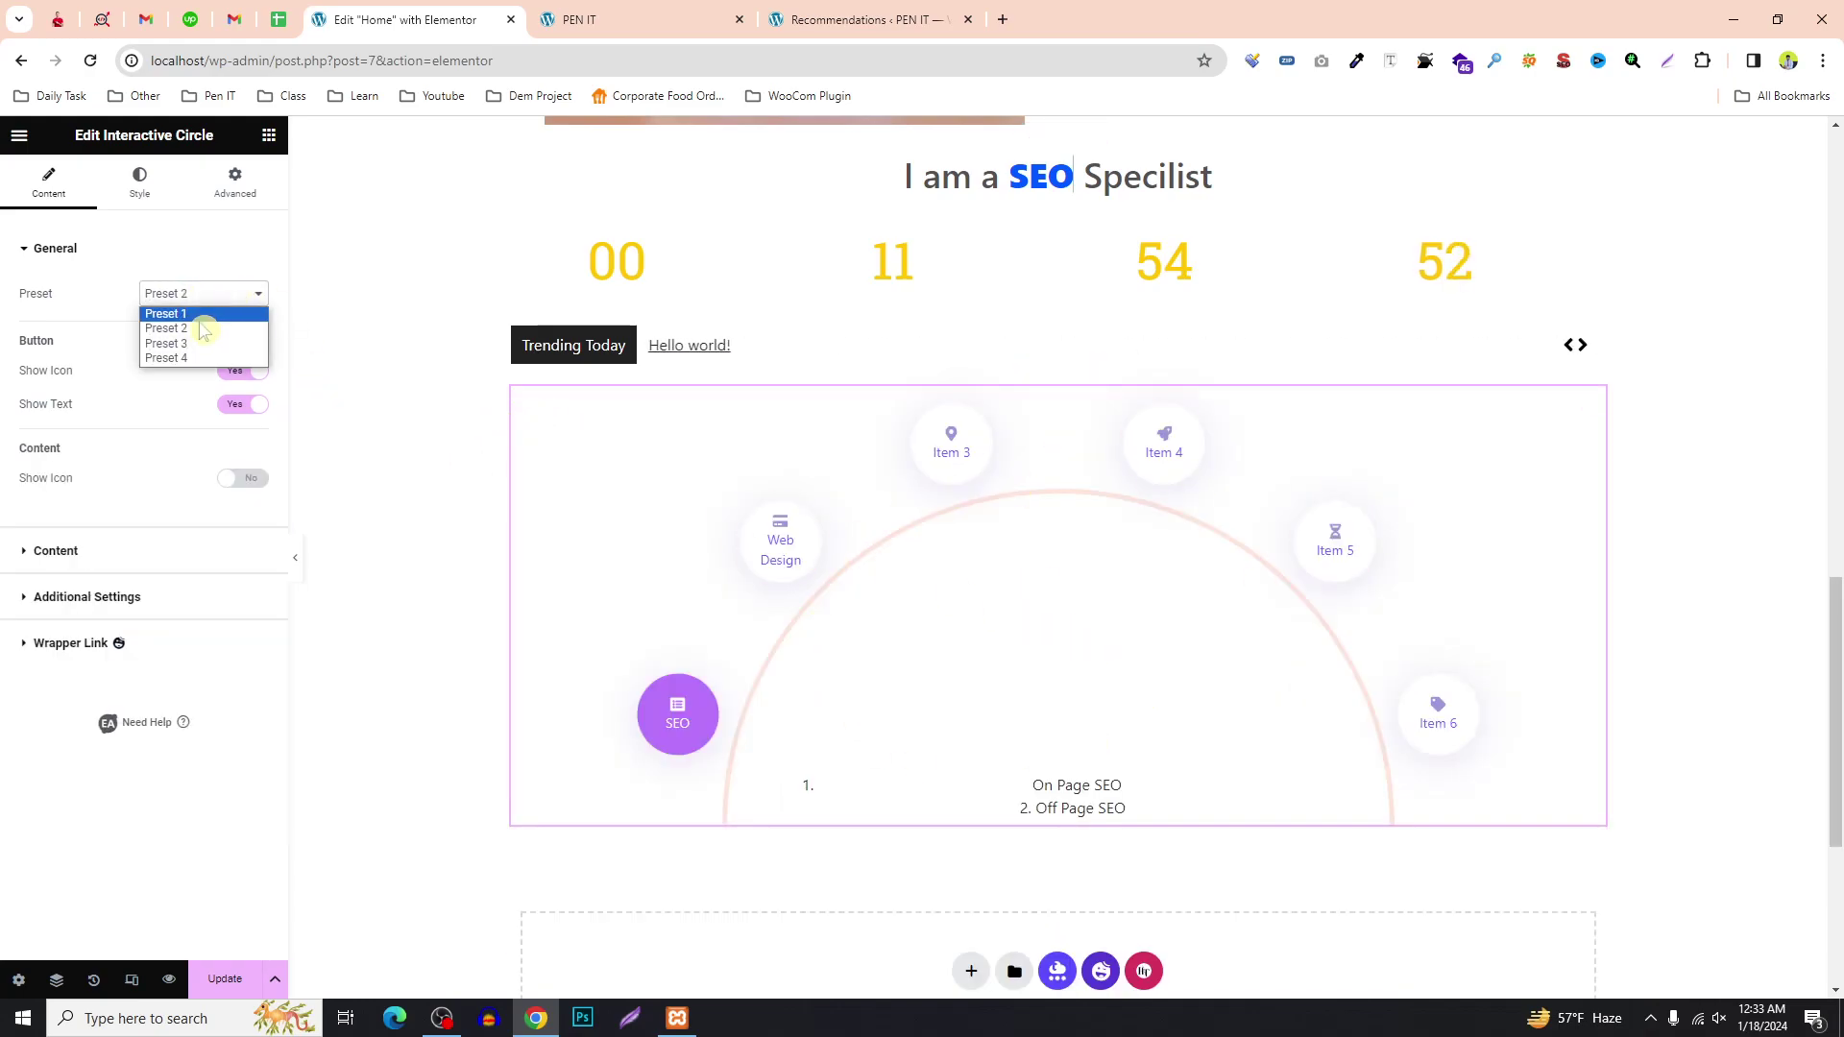
{"action": "left_click", "coordinate": [192, 343]}
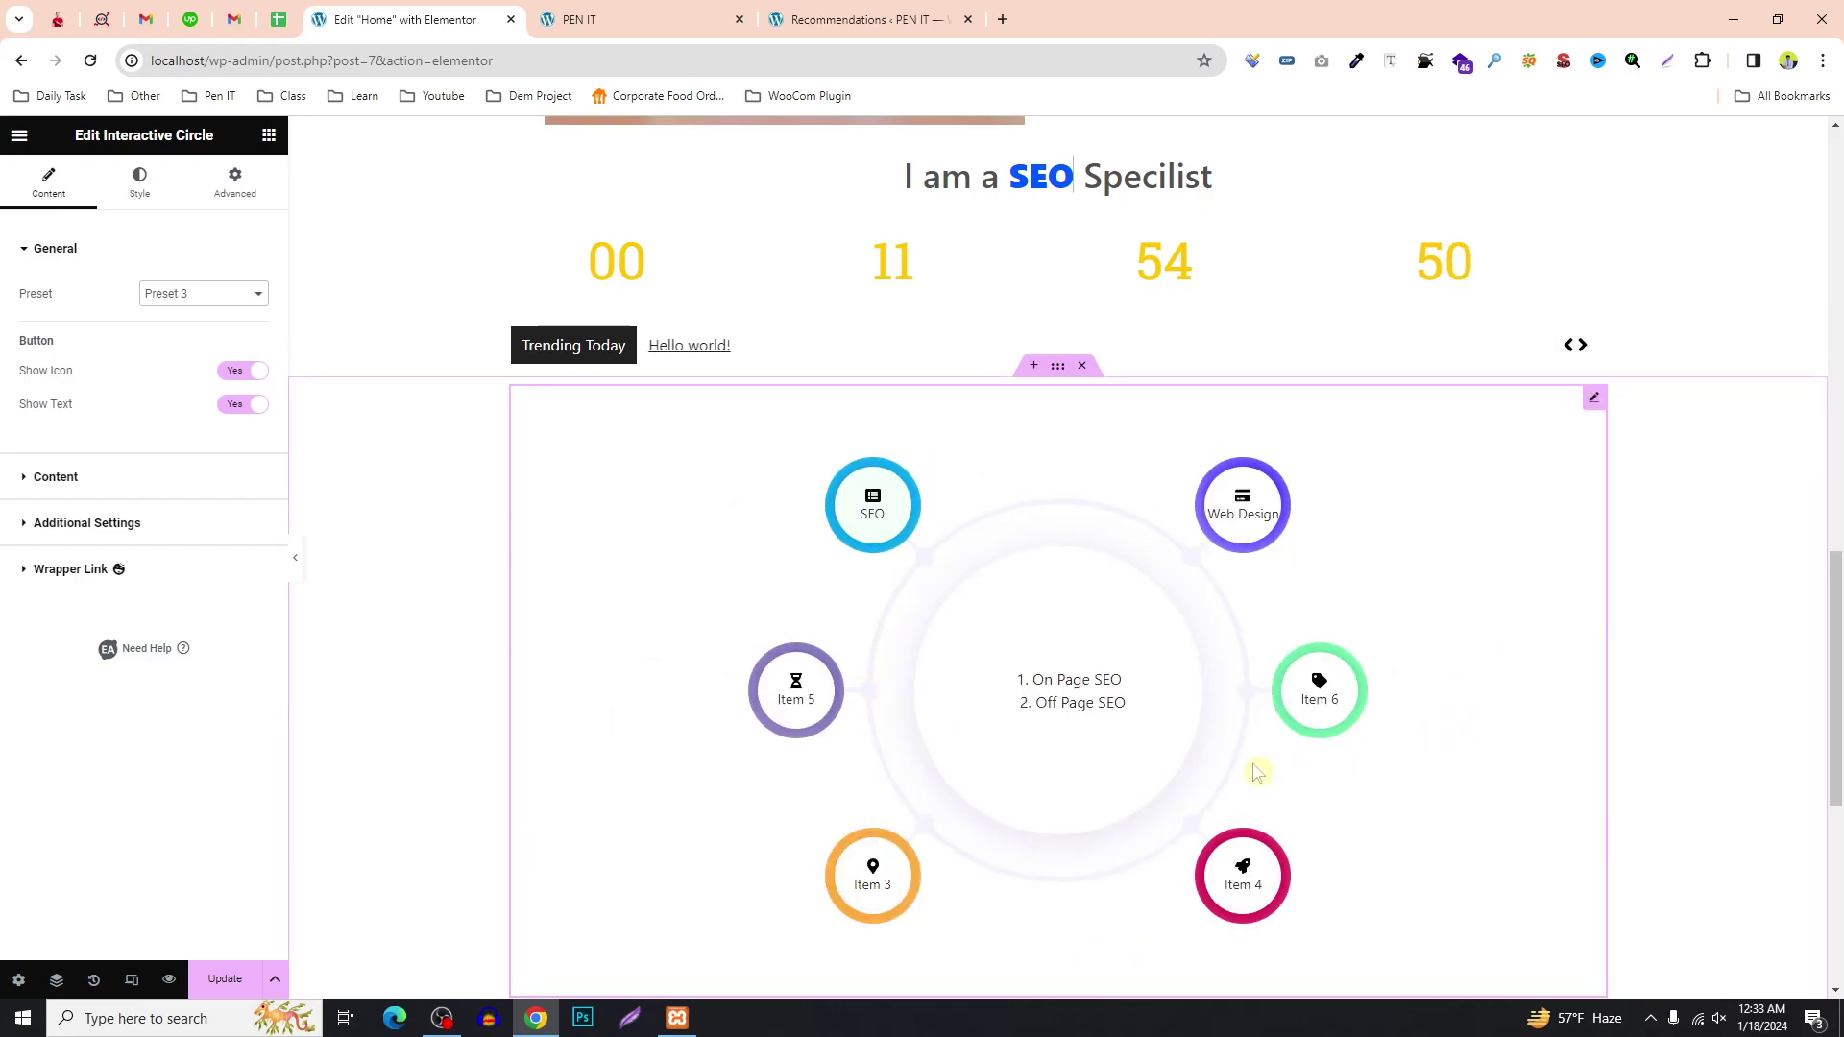
{"action": "left_click", "coordinate": [1250, 538]}
{"action": "left_click", "coordinate": [1318, 690]}
Set the Interactive Circle to Preset 4 and preview the Item 5, Web Design and SEO contents.
{"action": "left_click", "coordinate": [201, 293]}
{"action": "left_click", "coordinate": [190, 358]}
{"action": "scroll", "coordinate": [1350, 588], "scroll_direction": "down", "scroll_amount": 1}
{"action": "left_click", "coordinate": [1349, 588]}
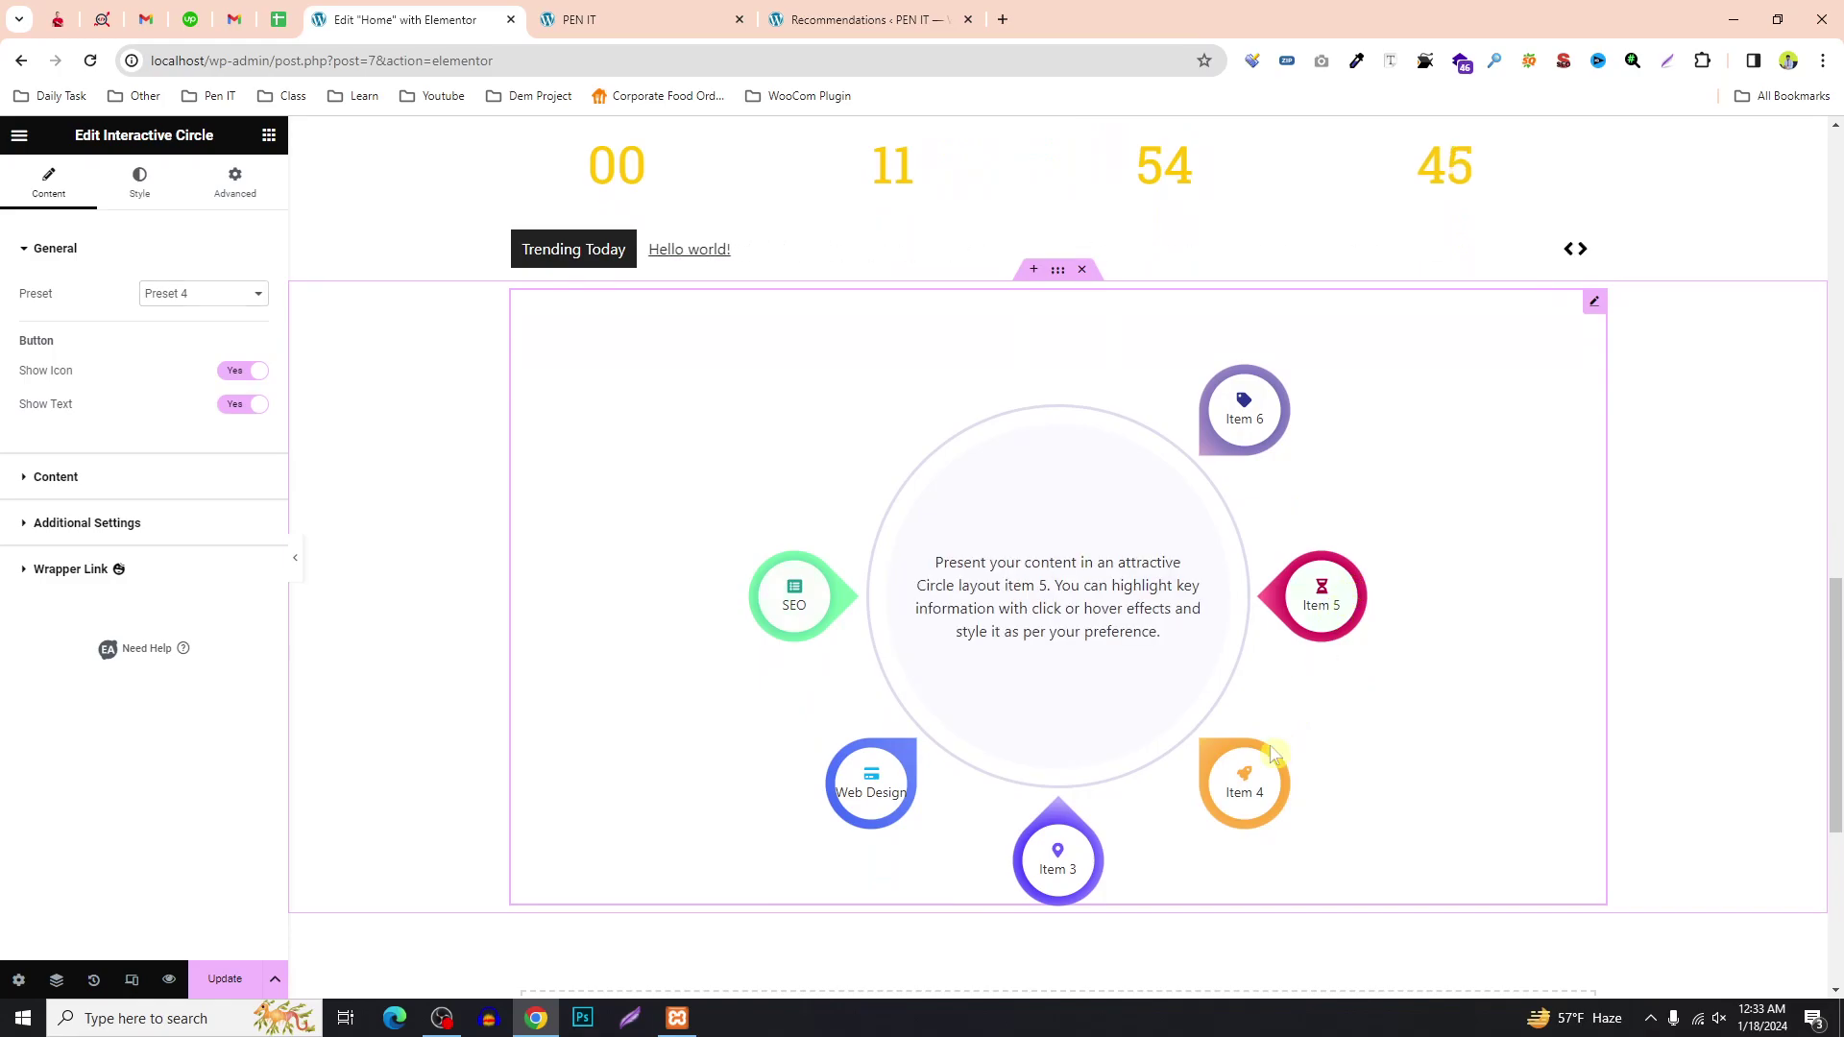
{"action": "left_click", "coordinate": [851, 814]}
{"action": "left_click", "coordinate": [793, 597]}
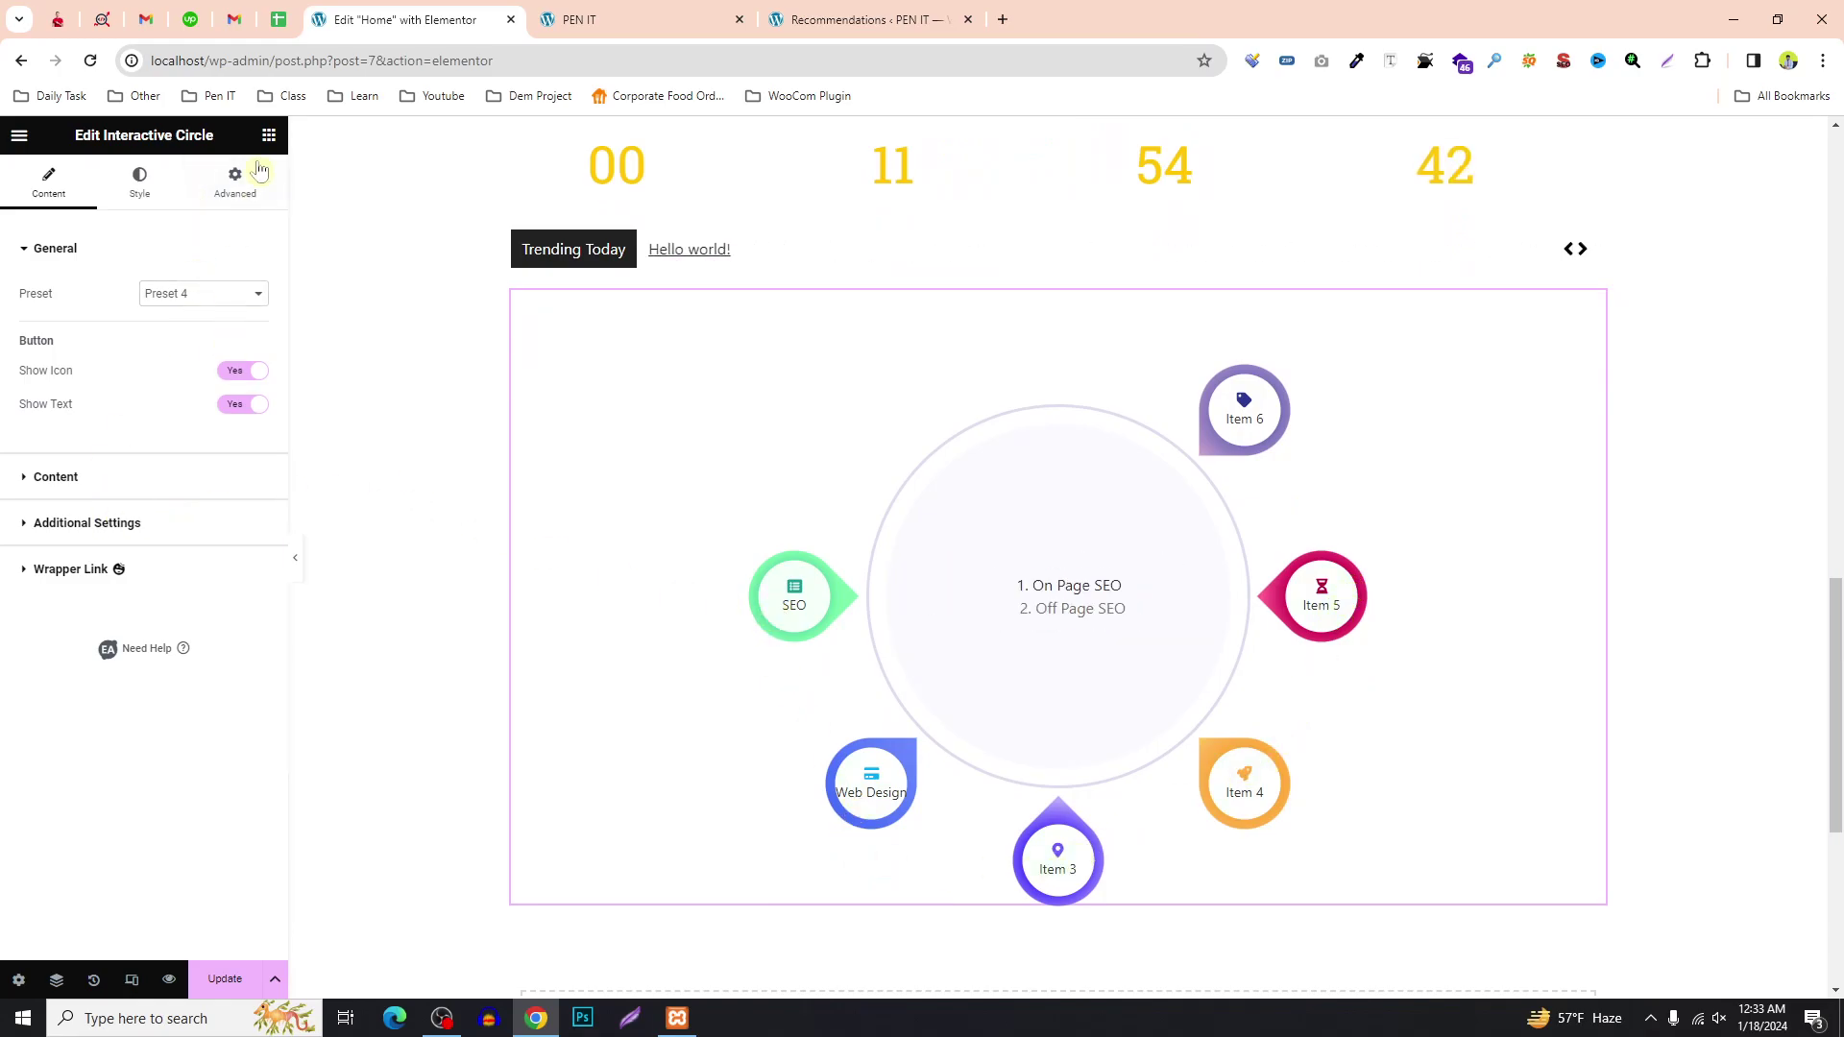
Add an NFT Gallery widget below the Interactive Circle and look over its query source options.
{"action": "left_click", "coordinate": [268, 134]}
{"action": "scroll", "coordinate": [115, 576], "scroll_direction": "down", "scroll_amount": 4}
{"action": "scroll", "coordinate": [208, 602], "scroll_direction": "down", "scroll_amount": 7}
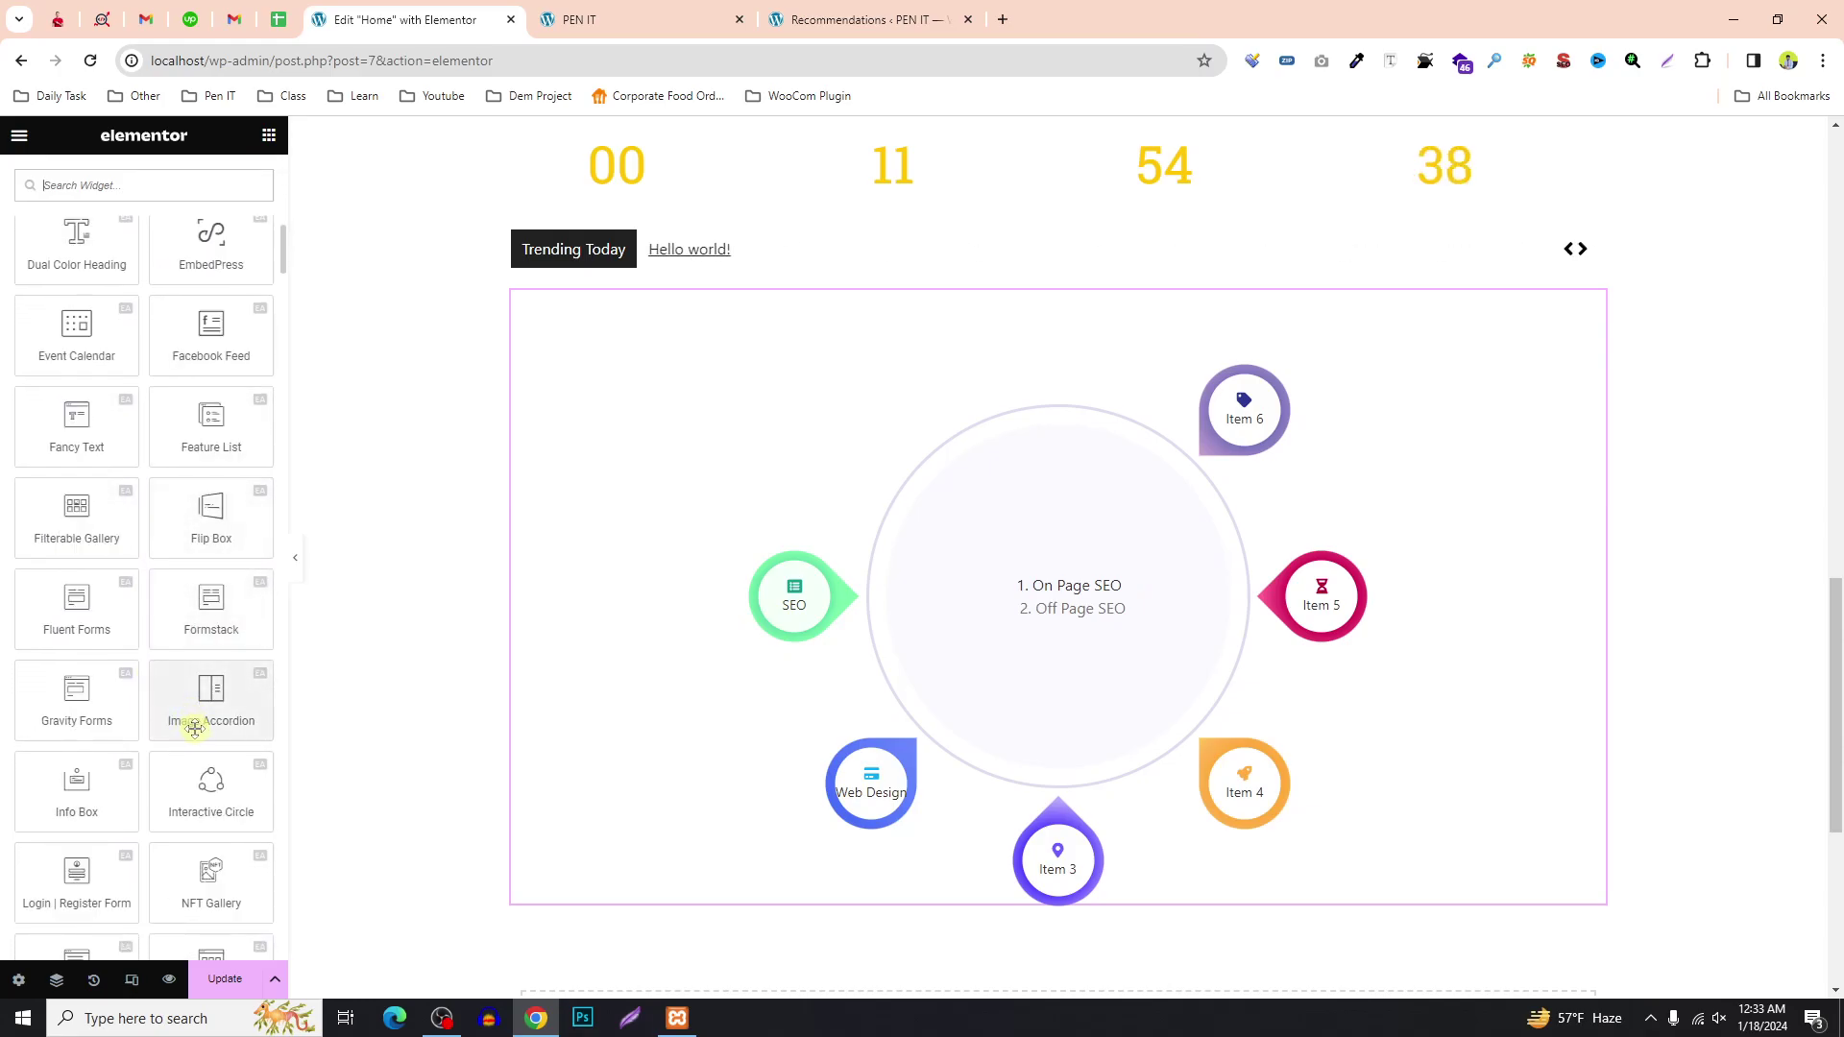
{"action": "scroll", "coordinate": [202, 740], "scroll_direction": "down", "scroll_amount": 1}
{"action": "scroll", "coordinate": [228, 759], "scroll_direction": "down", "scroll_amount": 1}
{"action": "left_click_drag", "start_coordinate": [211, 687], "coordinate": [1128, 467]}
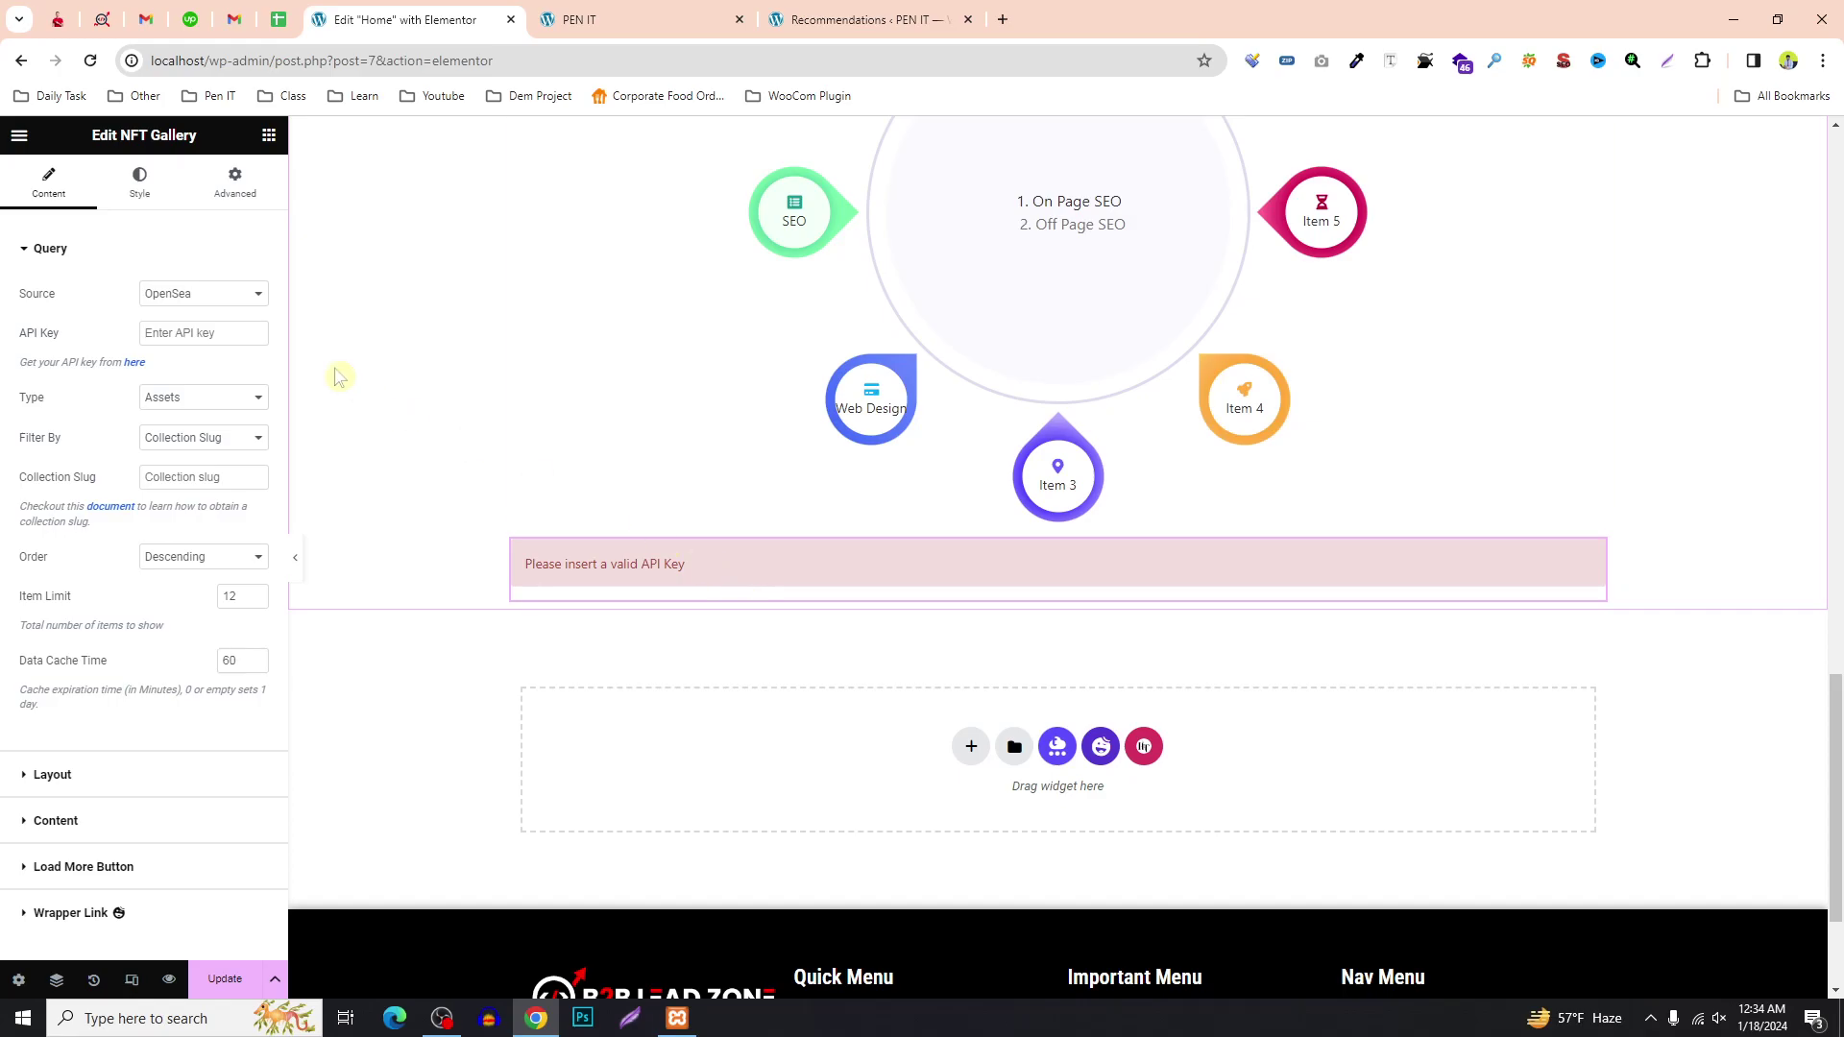
{"action": "left_click", "coordinate": [182, 295]}
{"action": "left_click", "coordinate": [245, 242]}
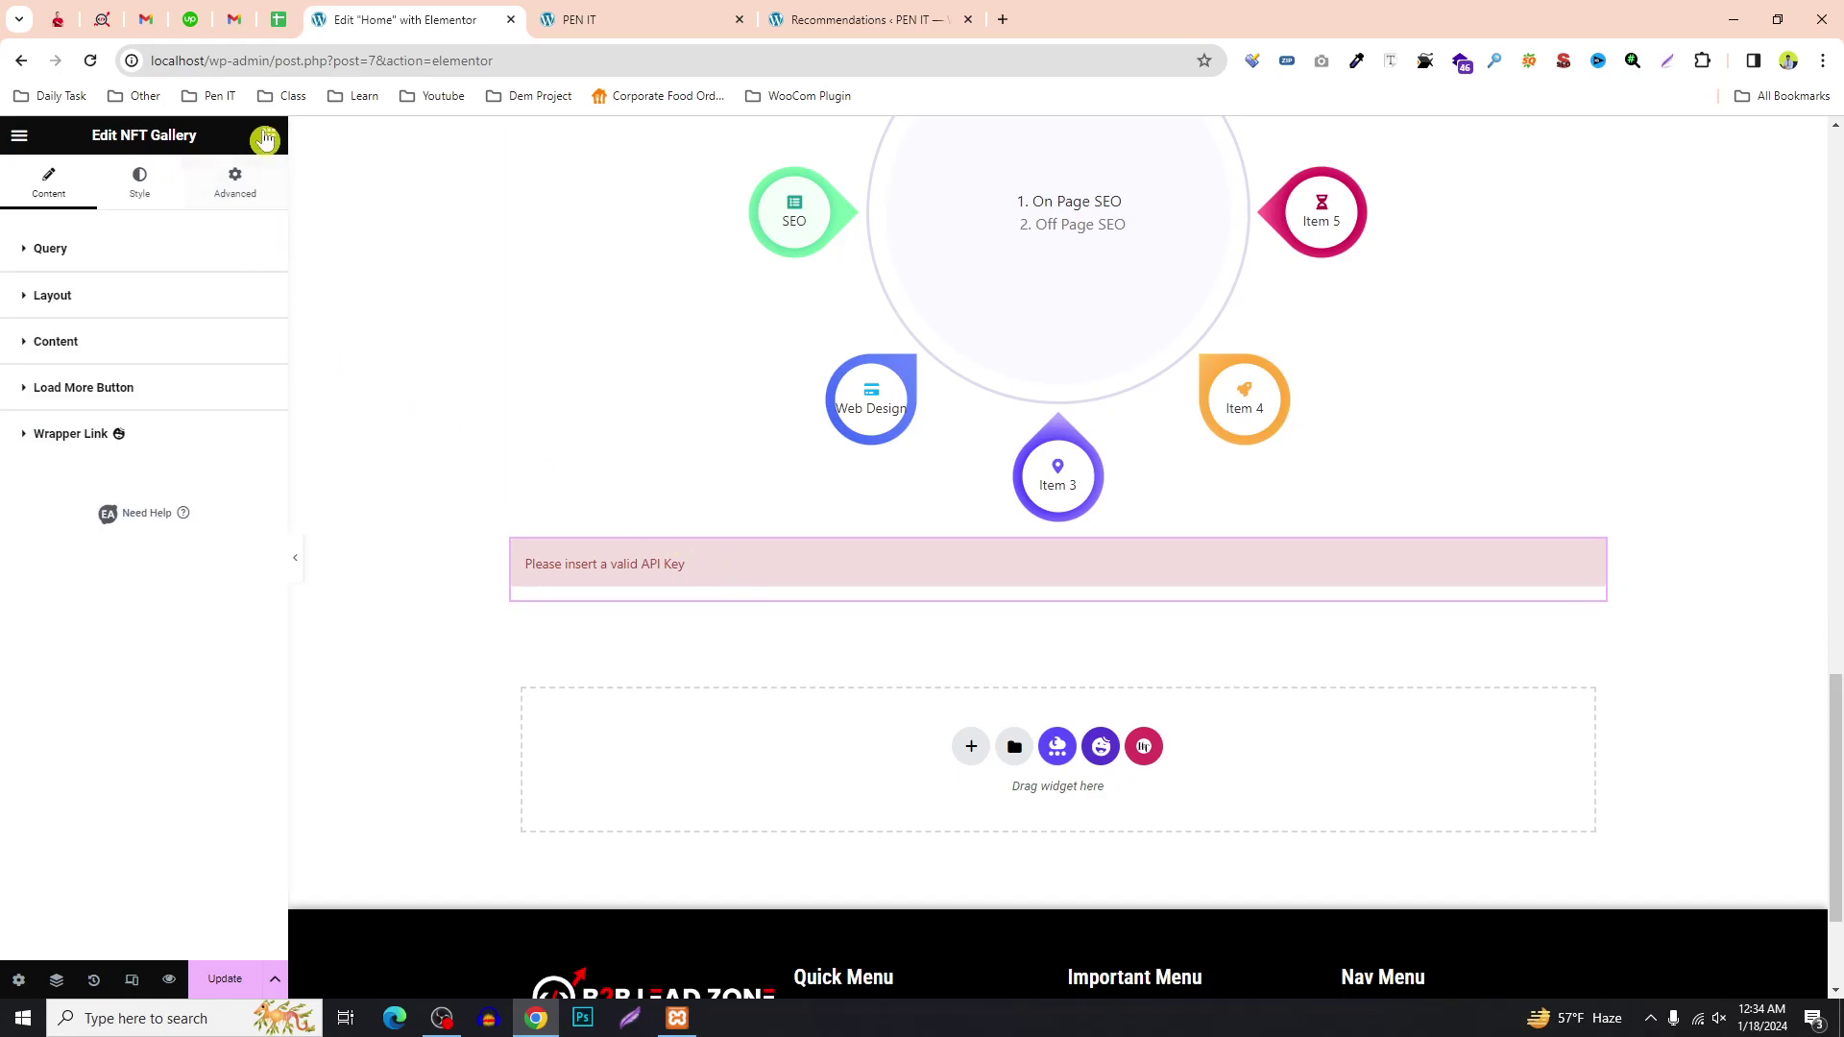
Add a Dual Color Heading widget below the NFT Gallery.
{"action": "left_click", "coordinate": [266, 138]}
{"action": "scroll", "coordinate": [207, 613], "scroll_direction": "down", "scroll_amount": 10}
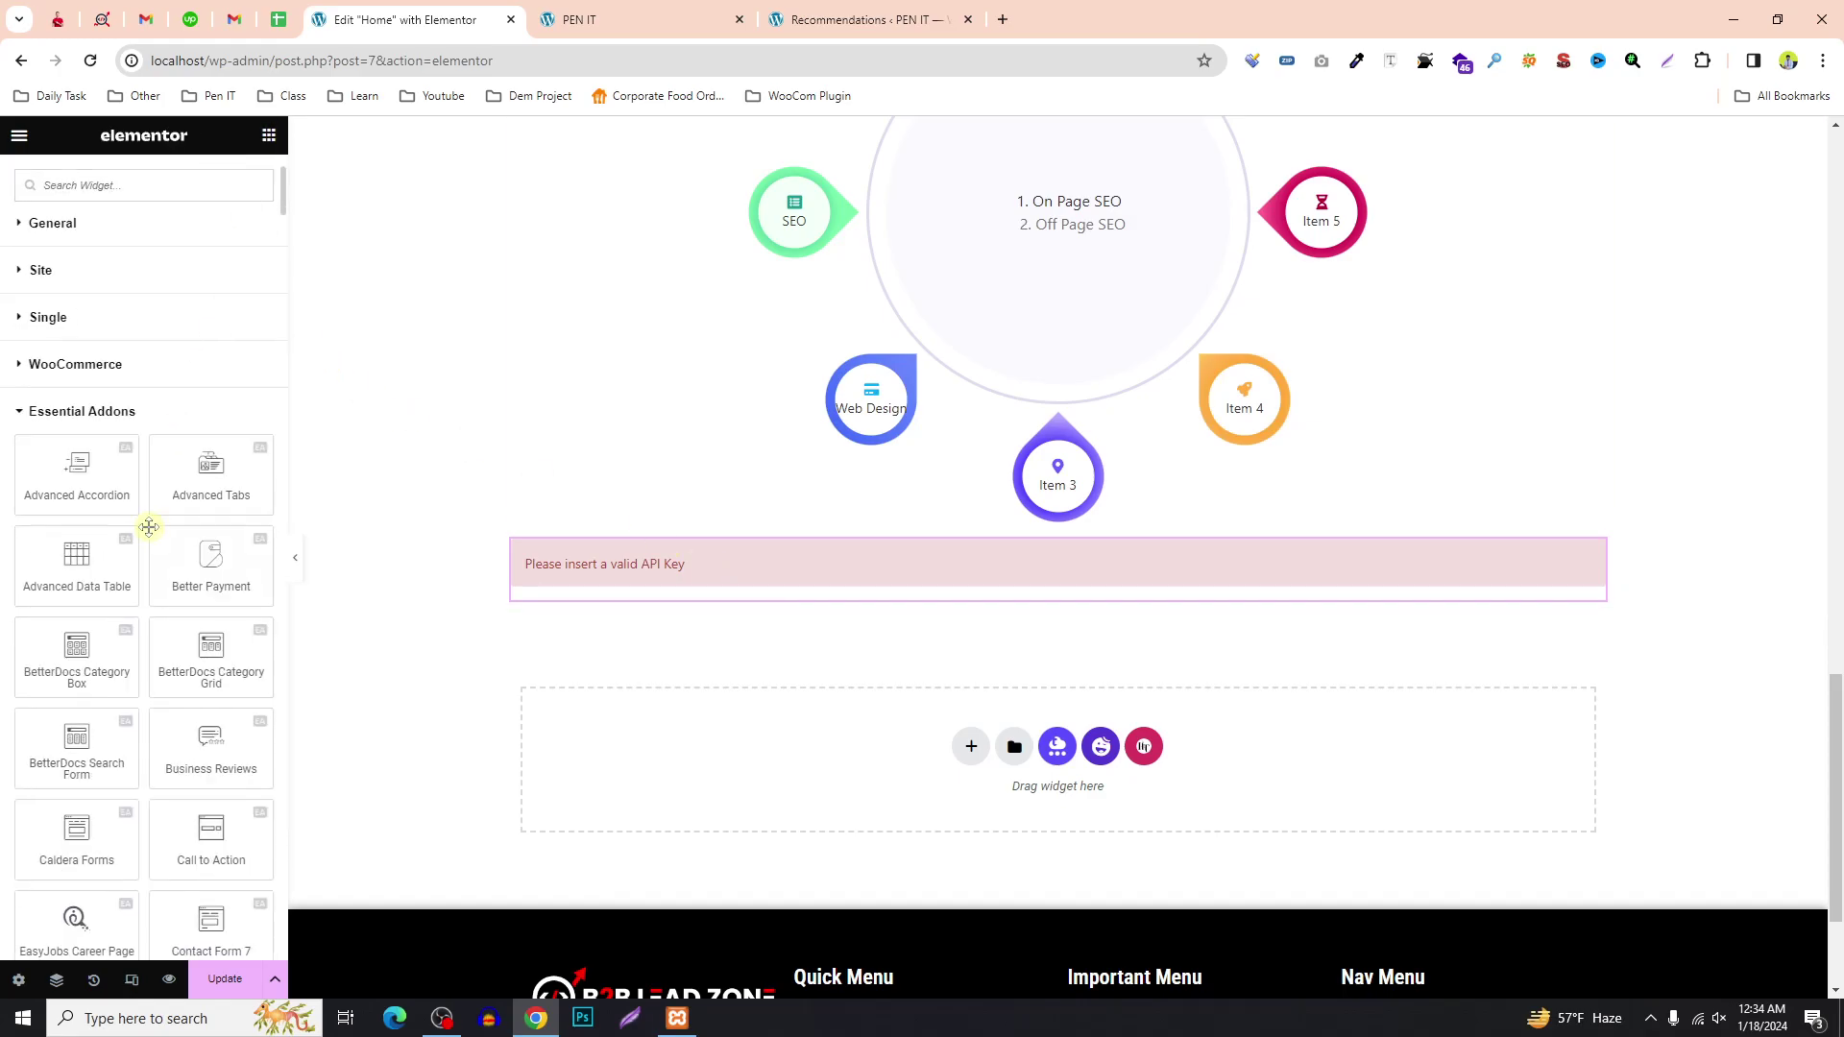
{"action": "left_click_drag", "start_coordinate": [77, 437], "coordinate": [124, 461]}
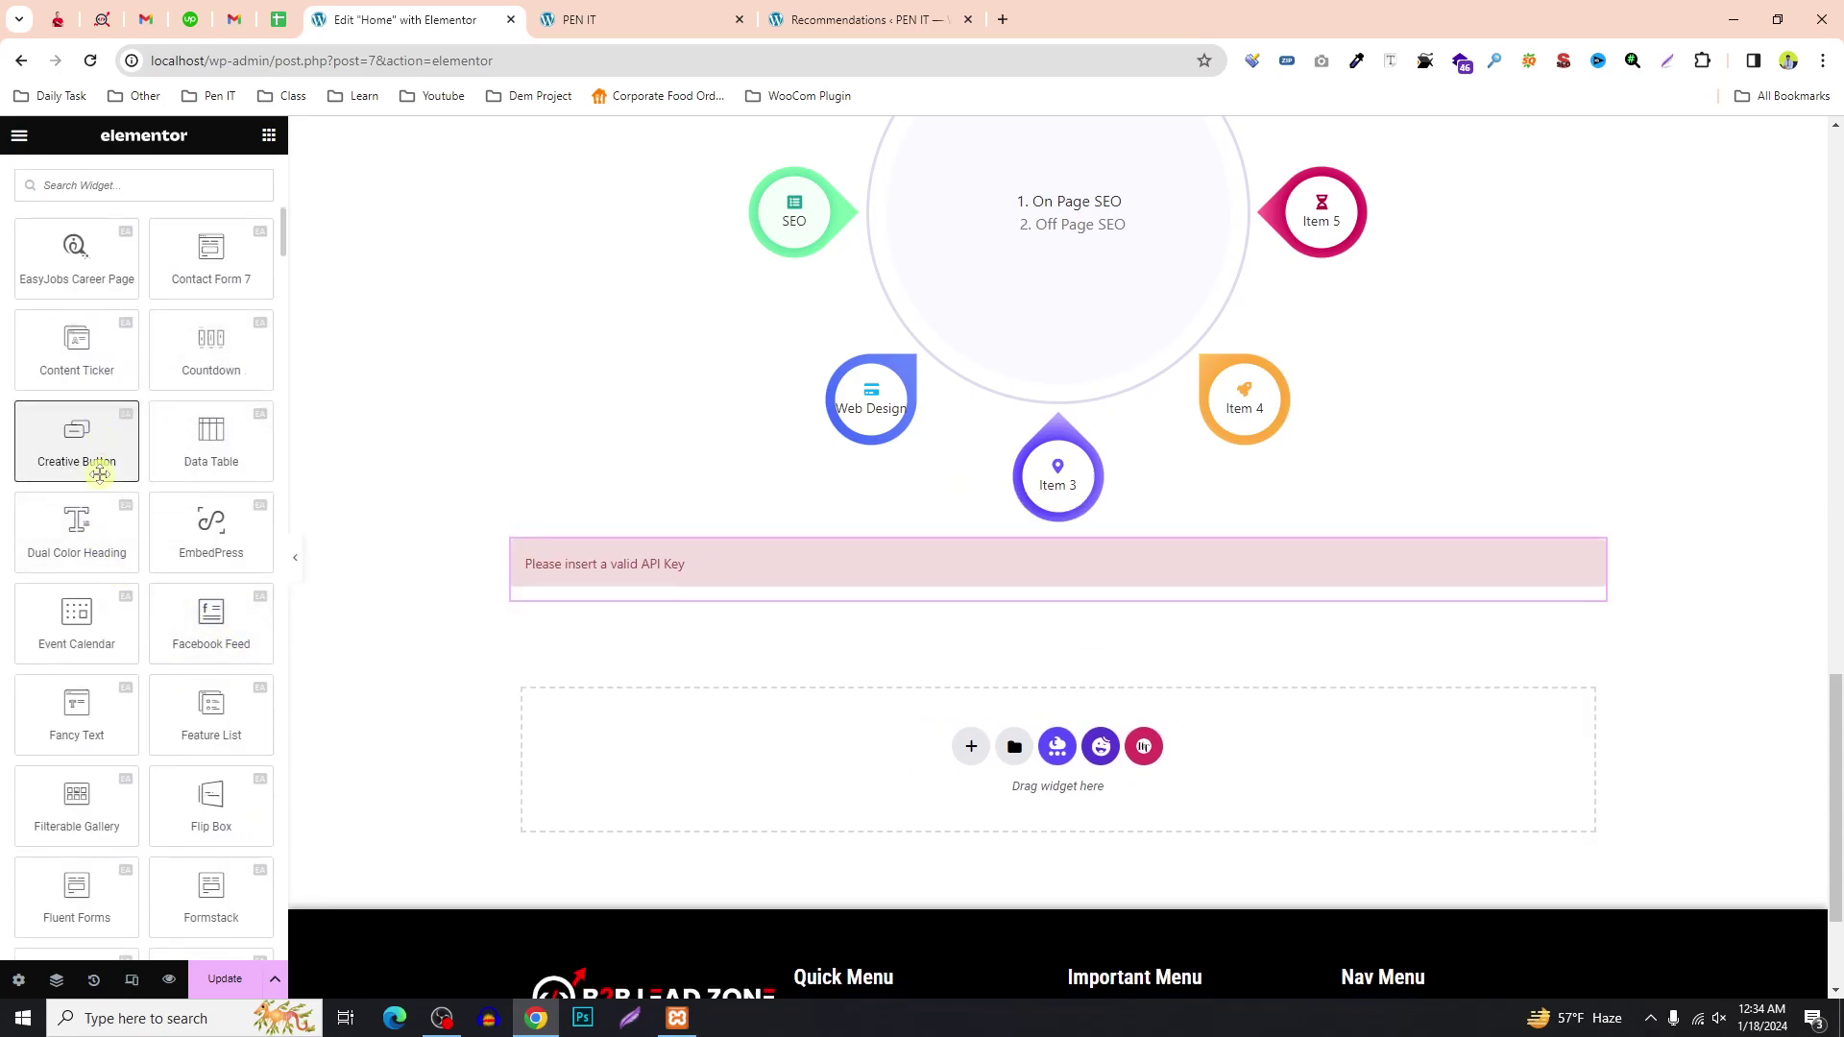
{"action": "left_click_drag", "start_coordinate": [78, 540], "coordinate": [1219, 584]}
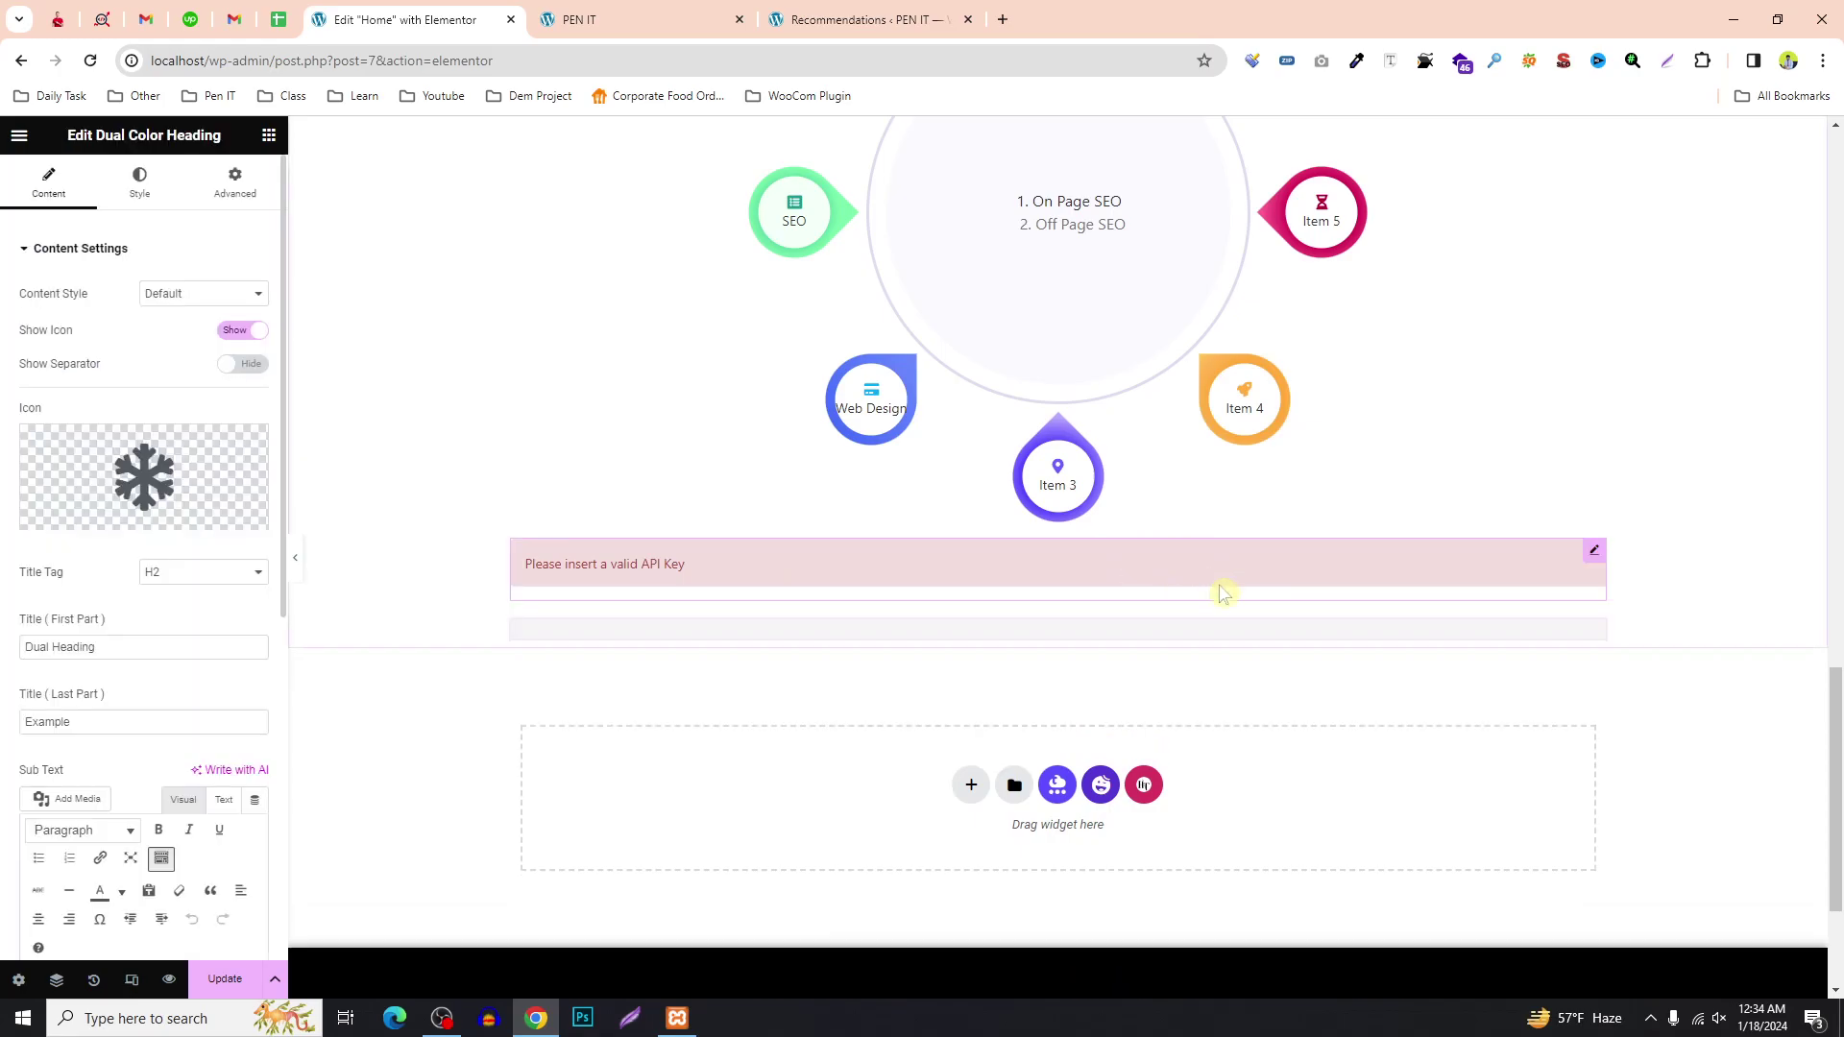
{"action": "scroll", "coordinate": [1047, 596], "scroll_direction": "down", "scroll_amount": 1}
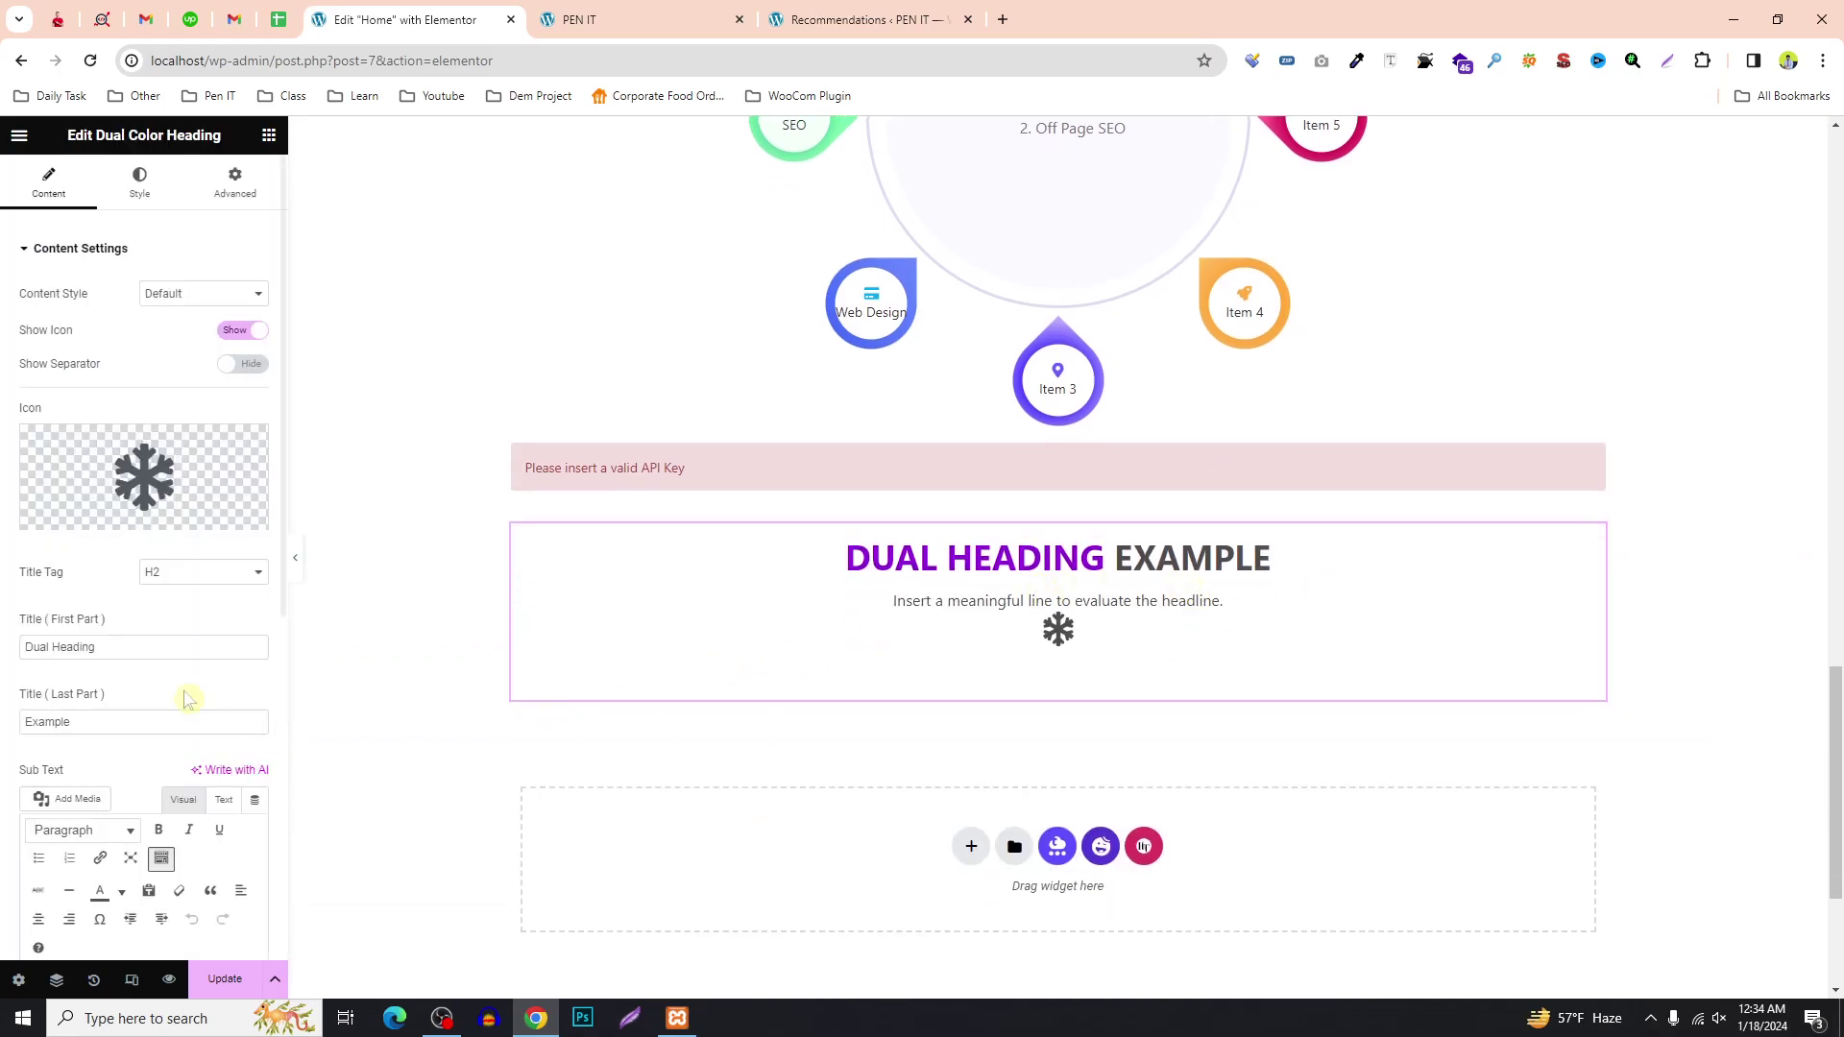
Remove the snowflake icon and the sub text from the dual color heading.
{"action": "left_click", "coordinate": [248, 445]}
{"action": "scroll", "coordinate": [157, 788], "scroll_direction": "down", "scroll_amount": 3}
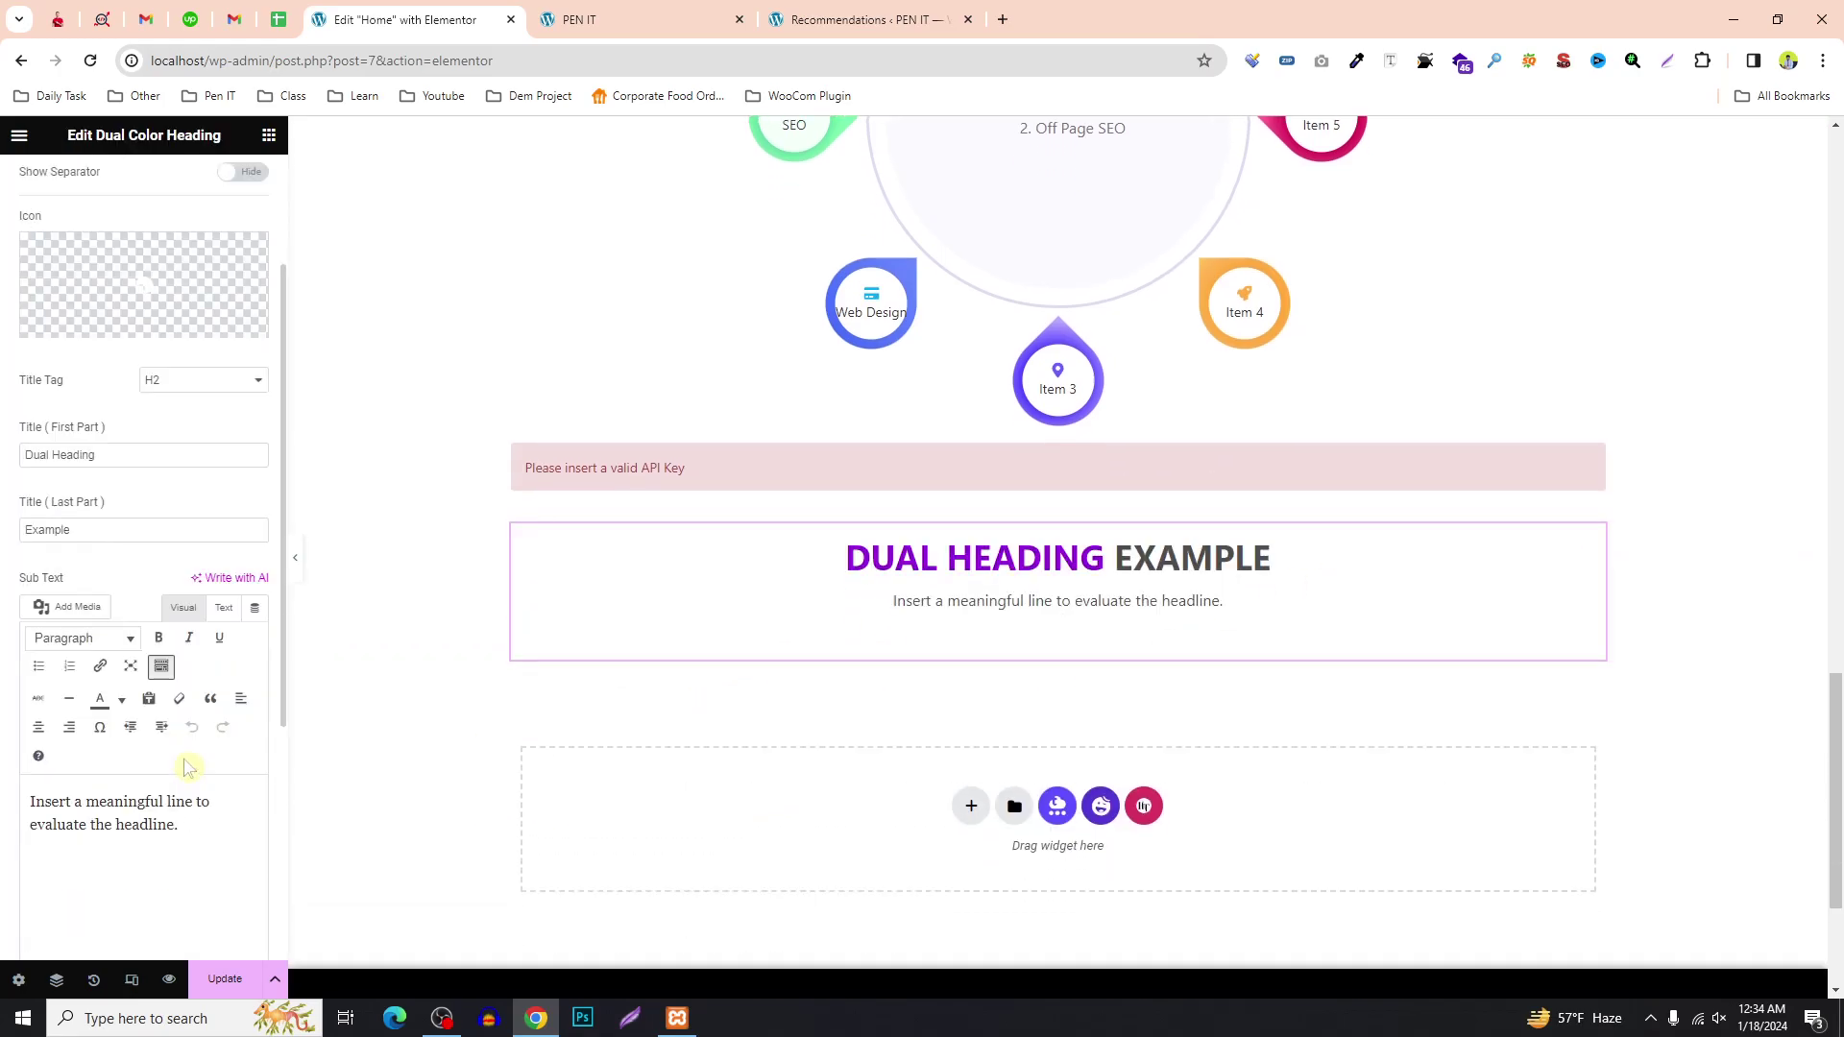
{"action": "triple_click", "coordinate": [144, 726]}
{"action": "key", "text": "BackSpace"}
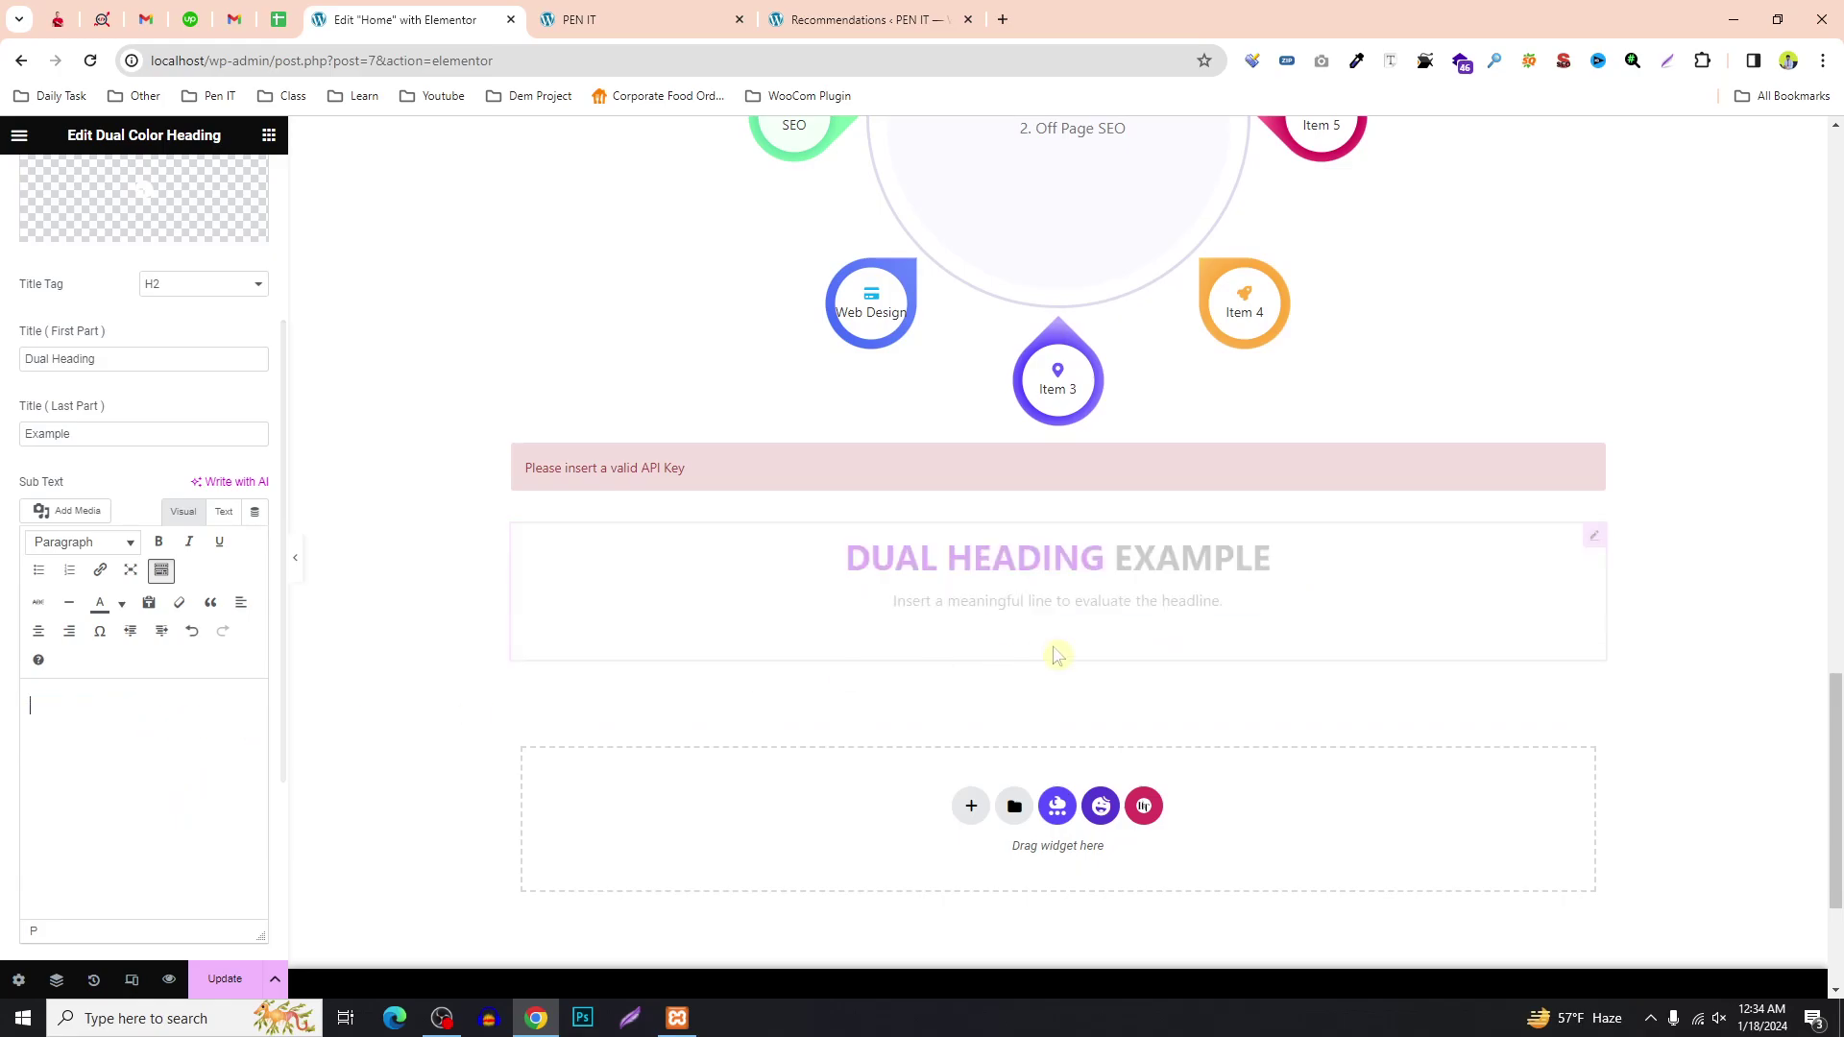
Replace the heading's first title part with Web and its last part with Design.
{"action": "scroll", "coordinate": [1056, 624], "scroll_direction": "up", "scroll_amount": 1}
{"action": "scroll", "coordinate": [27, 421], "scroll_direction": "up", "scroll_amount": 1}
{"action": "triple_click", "coordinate": [87, 453]}
{"action": "key", "text": "BackSpace"}
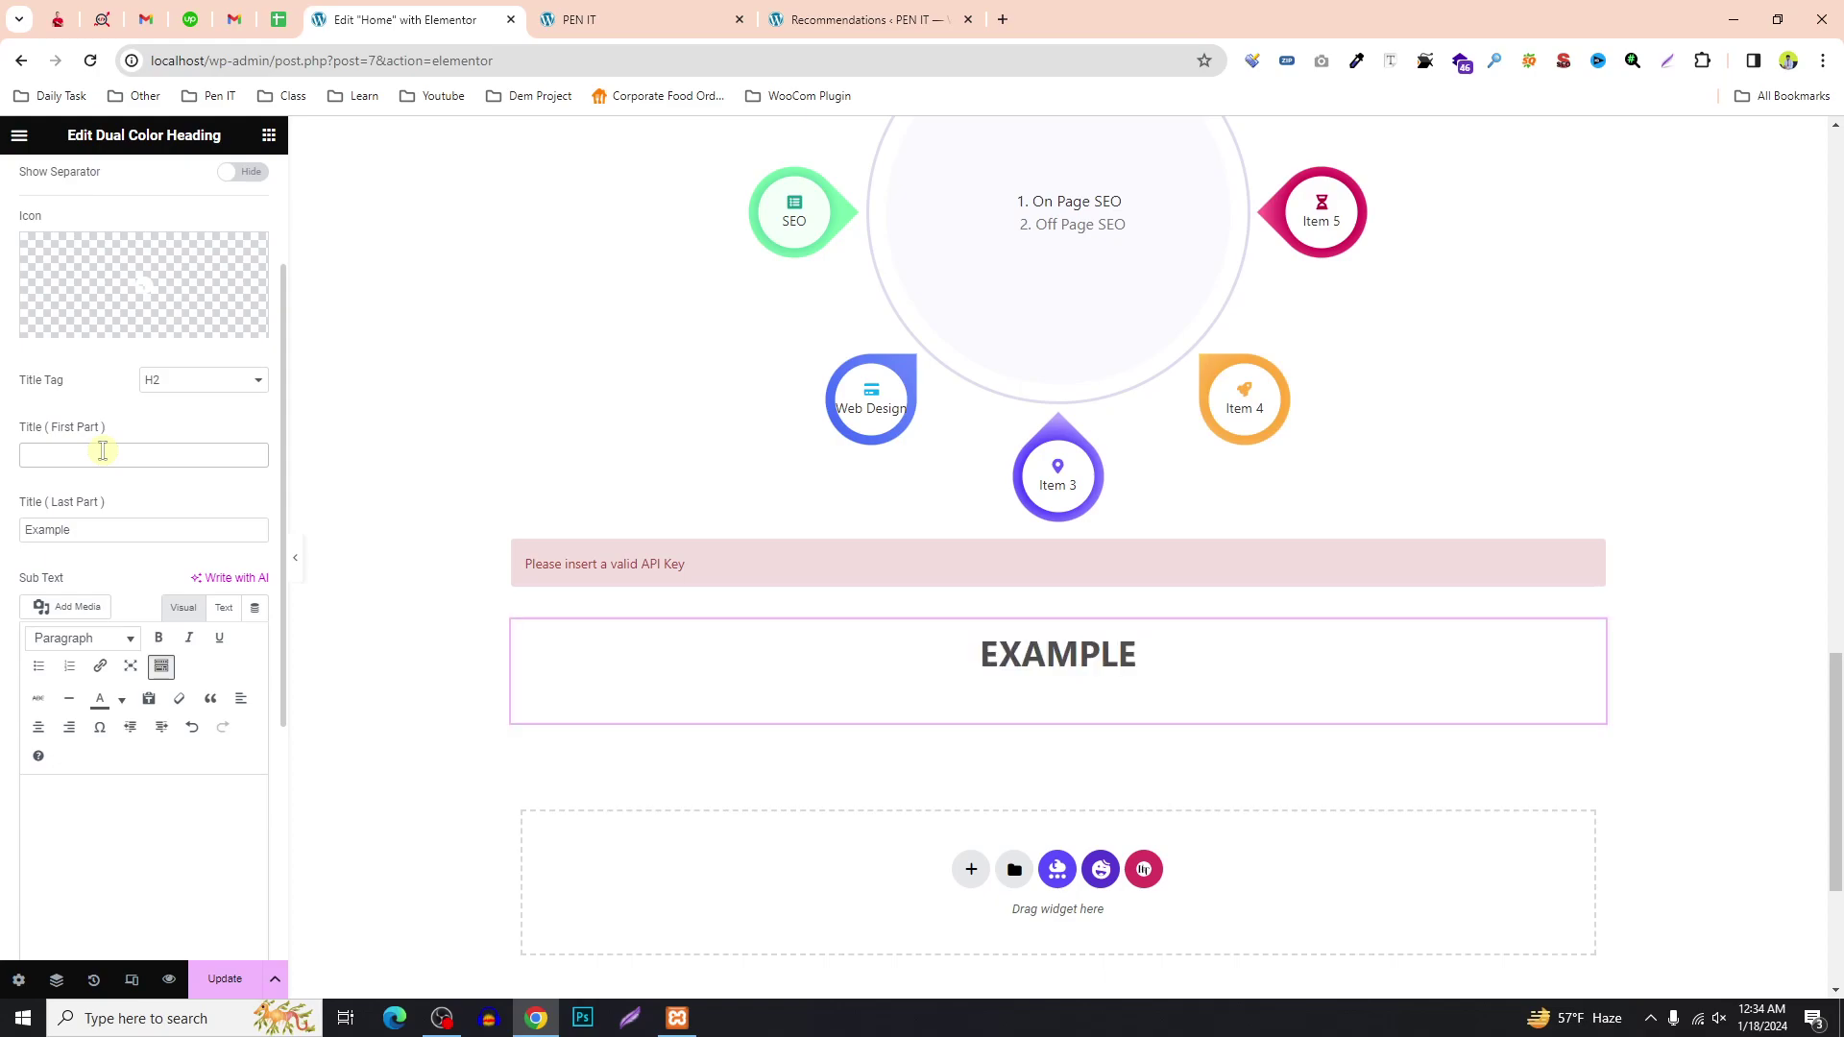
{"action": "type", "text": "Web"}
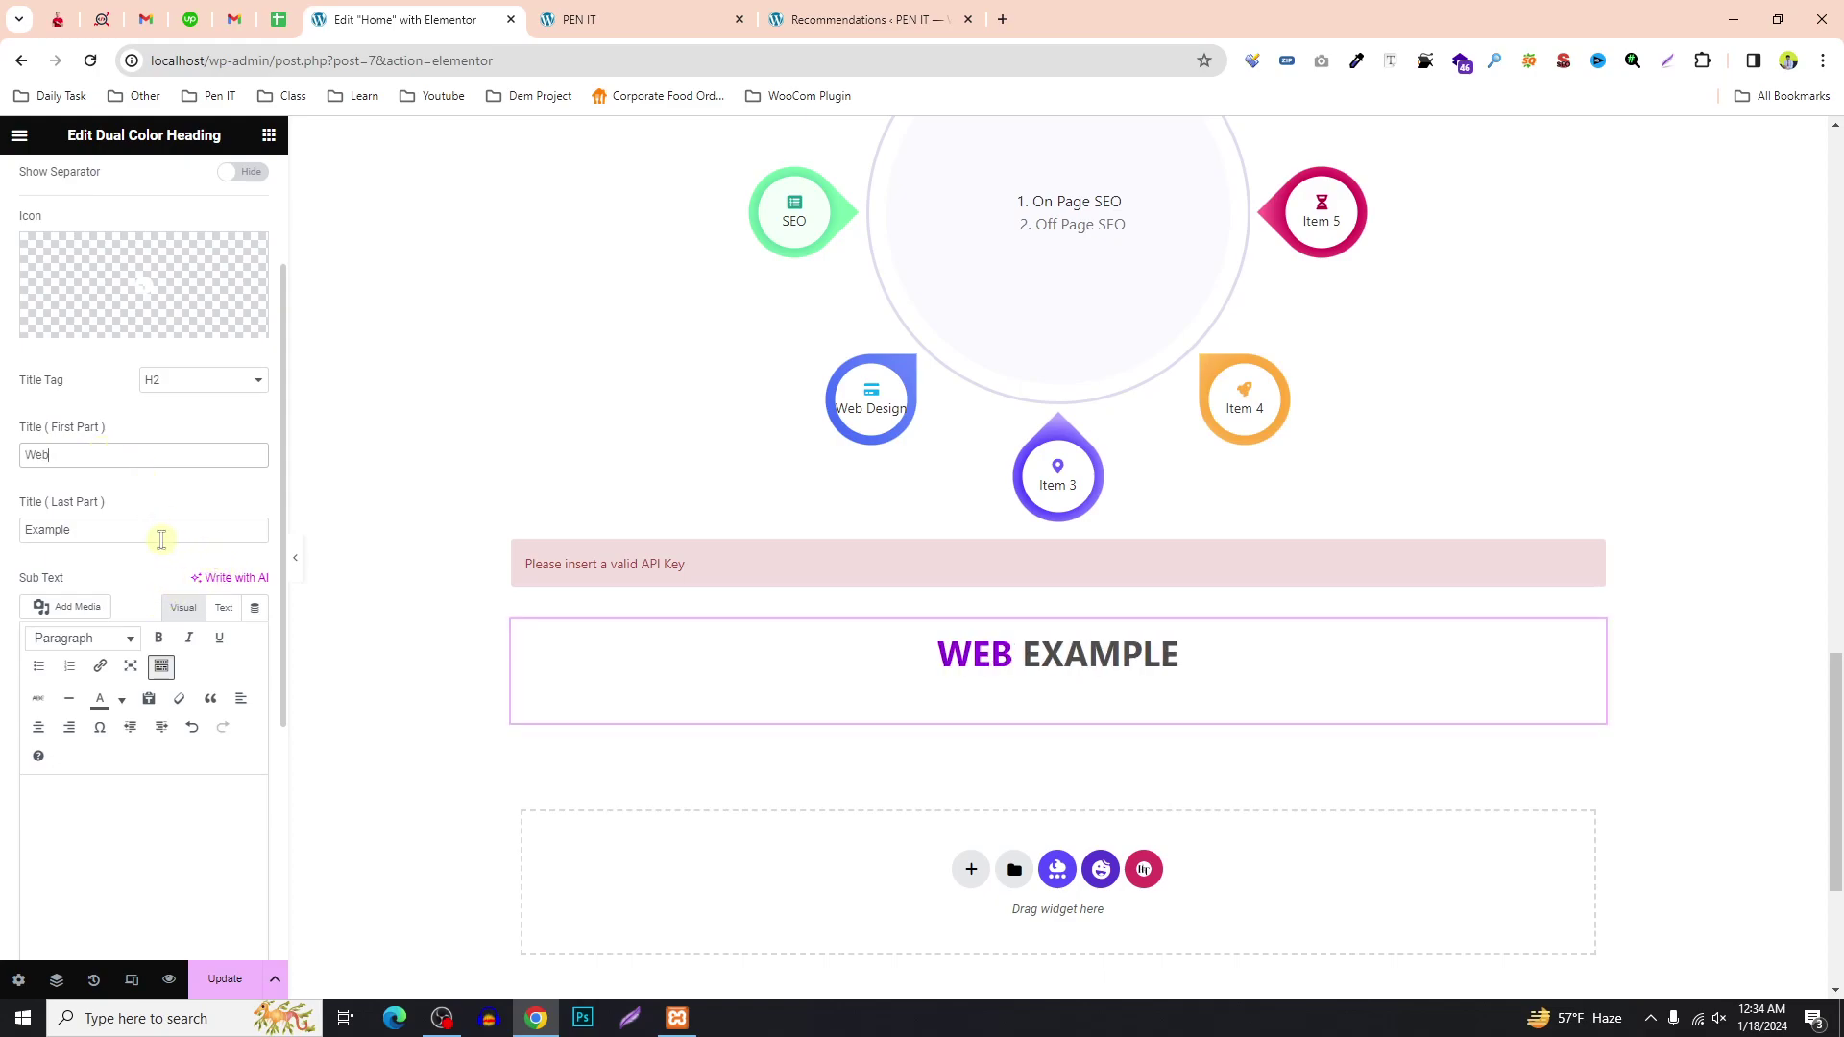
{"action": "type", "text": "Design"}
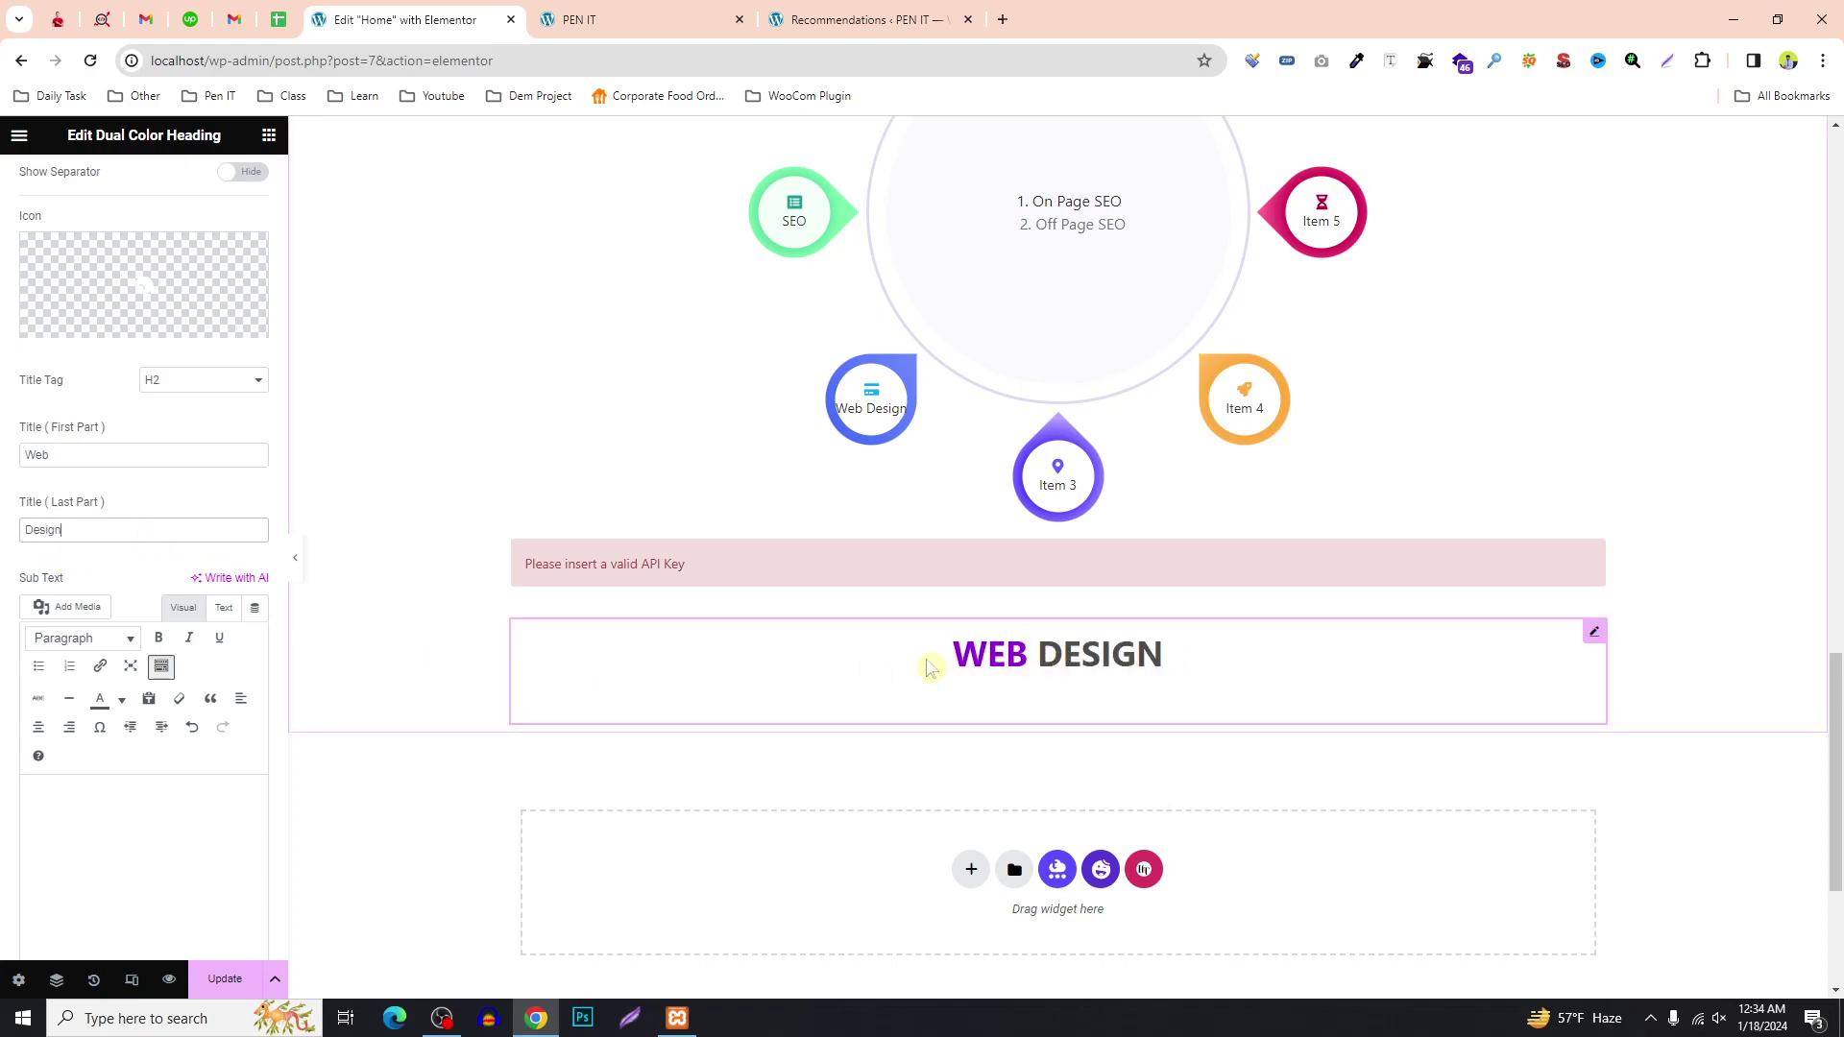
{"action": "scroll", "coordinate": [1059, 651], "scroll_direction": "down", "scroll_amount": 1}
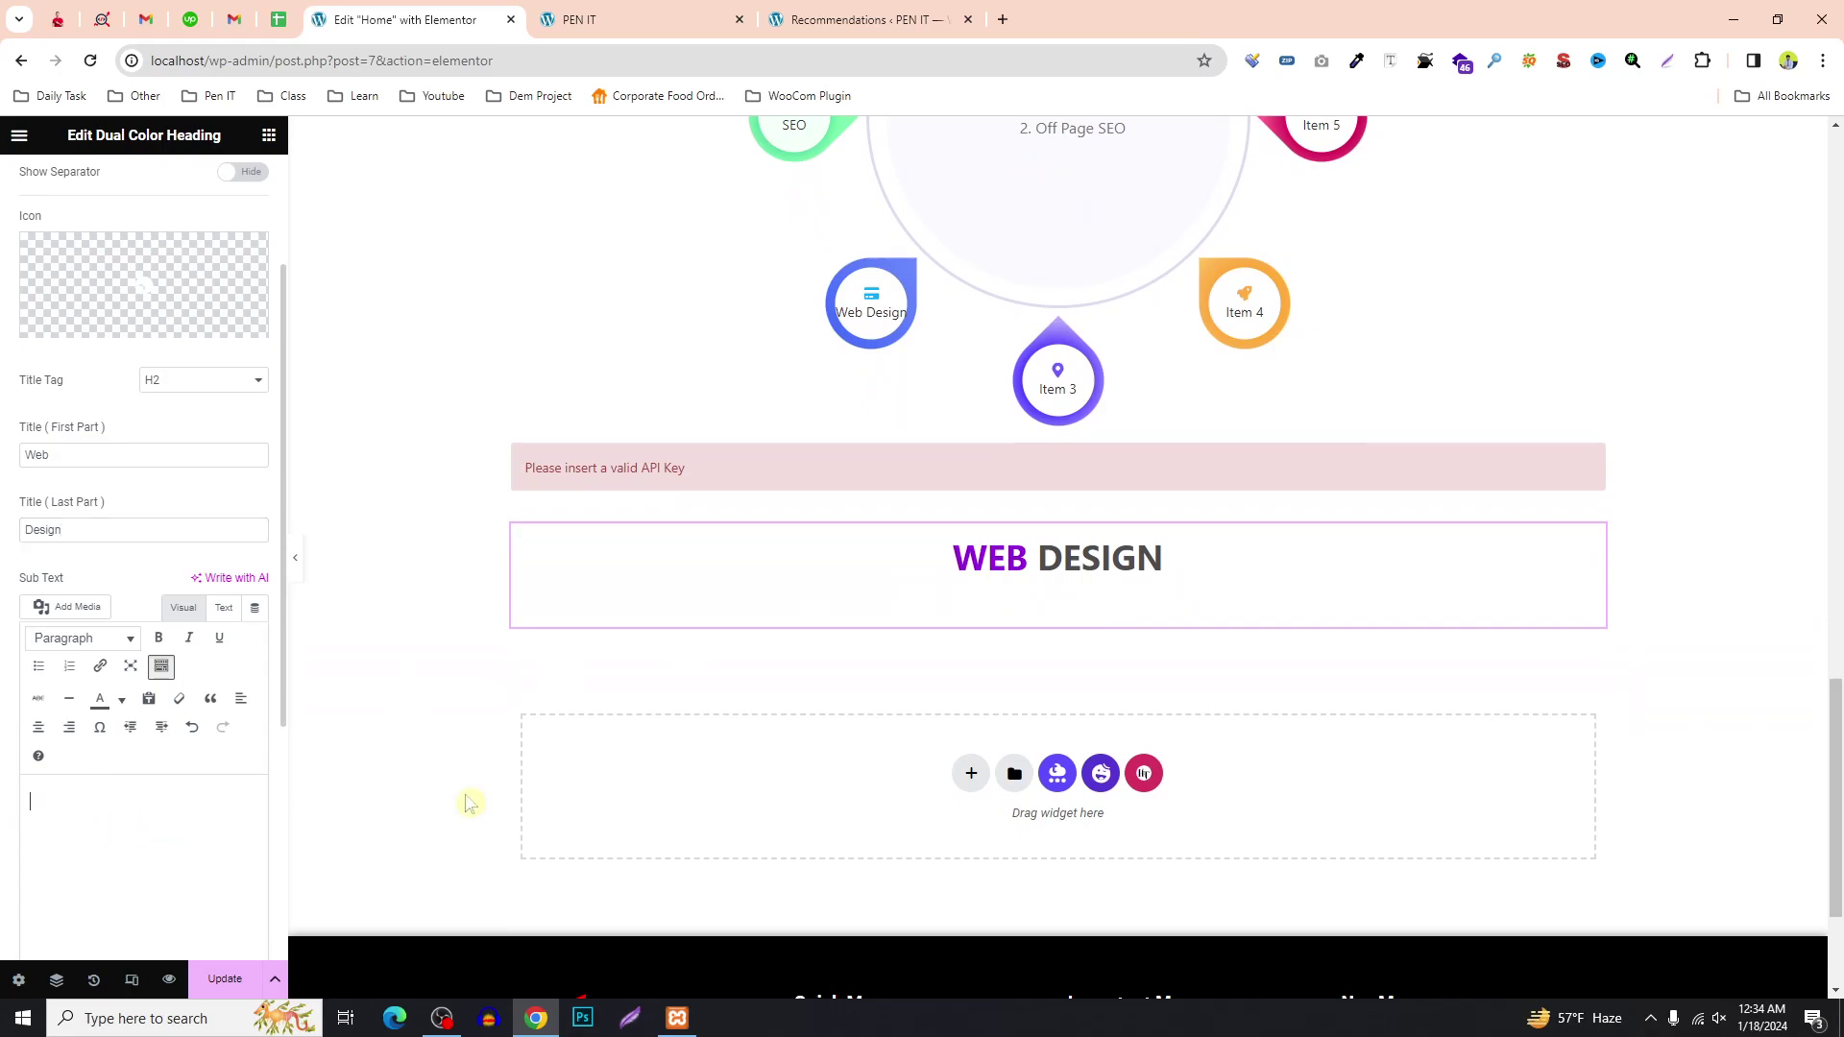
Set the dual heading's main title color to a light red and its solid dual color to black.
{"action": "scroll", "coordinate": [144, 278], "scroll_direction": "up", "scroll_amount": 5}
{"action": "left_click", "coordinate": [140, 181]}
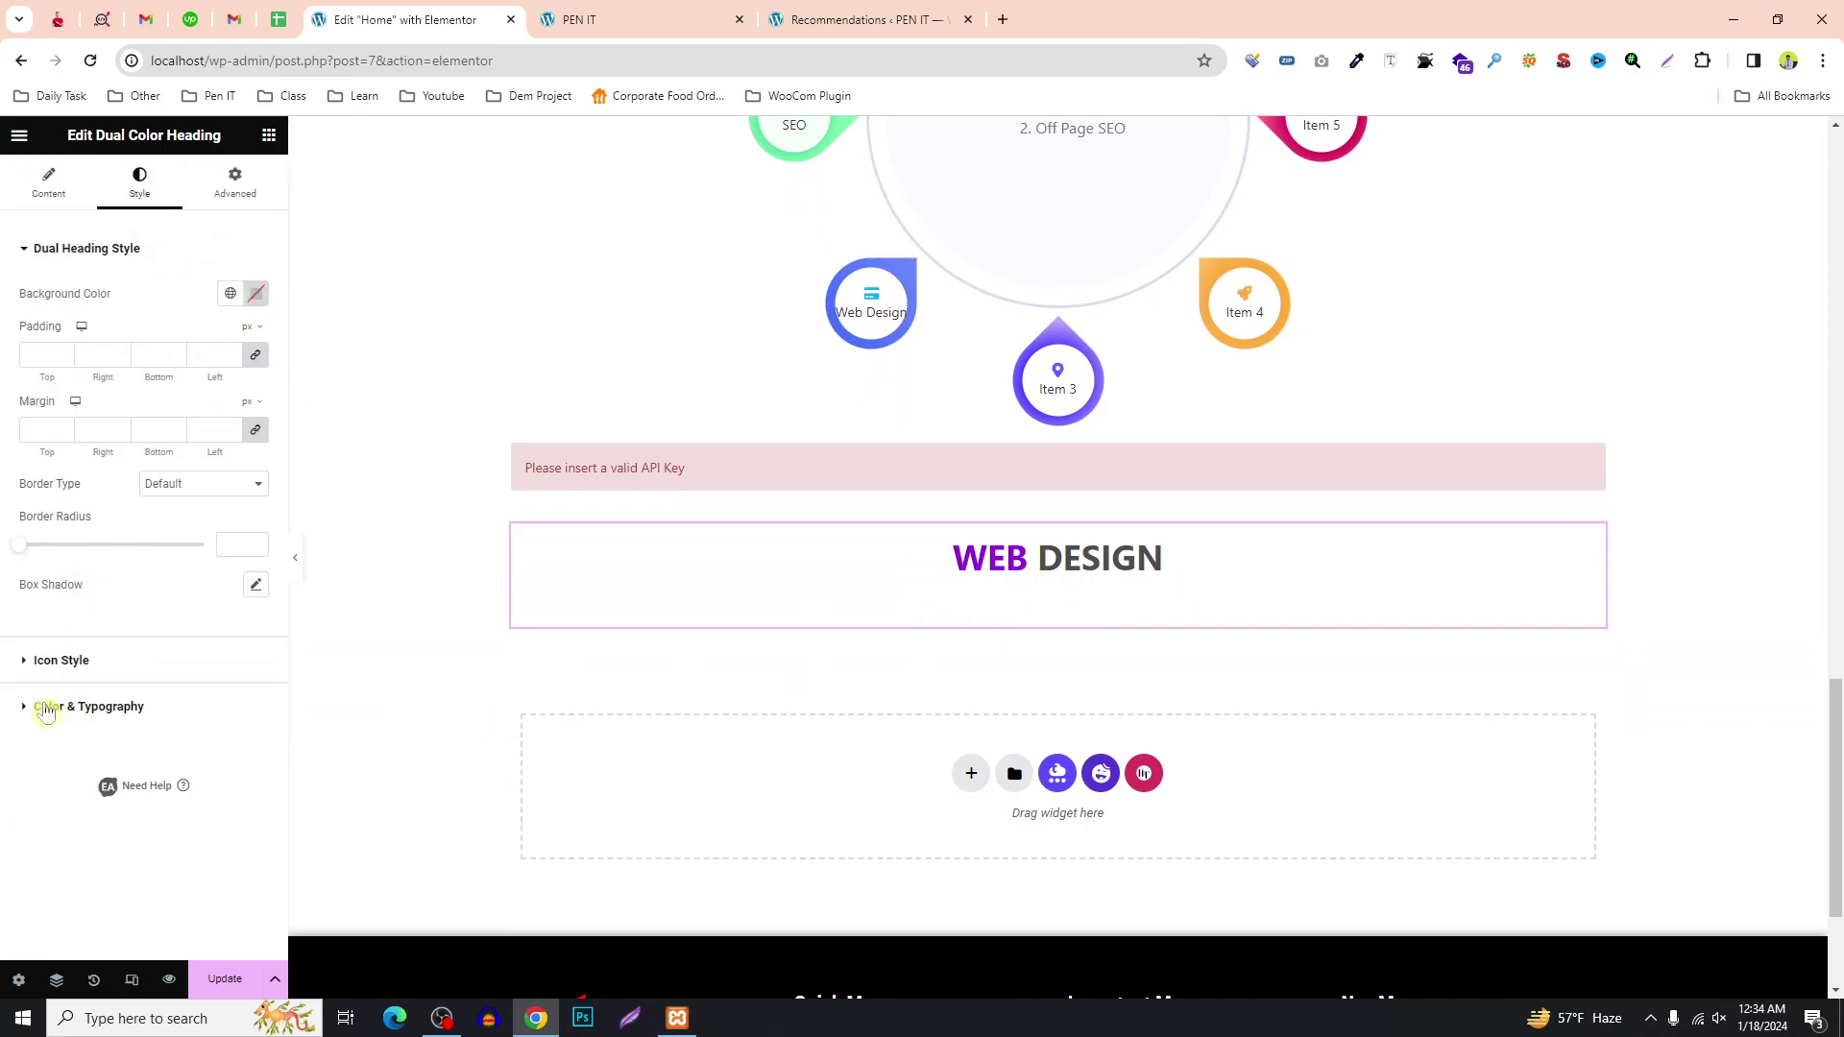
{"action": "left_click", "coordinate": [97, 711]}
{"action": "left_click", "coordinate": [257, 411]}
{"action": "left_click", "coordinate": [366, 492]}
{"action": "left_click", "coordinate": [447, 456]}
{"action": "left_click", "coordinate": [257, 493]}
{"action": "left_click_drag", "start_coordinate": [182, 669], "coordinate": [5, 801]}
{"action": "left_click", "coordinate": [203, 823]}
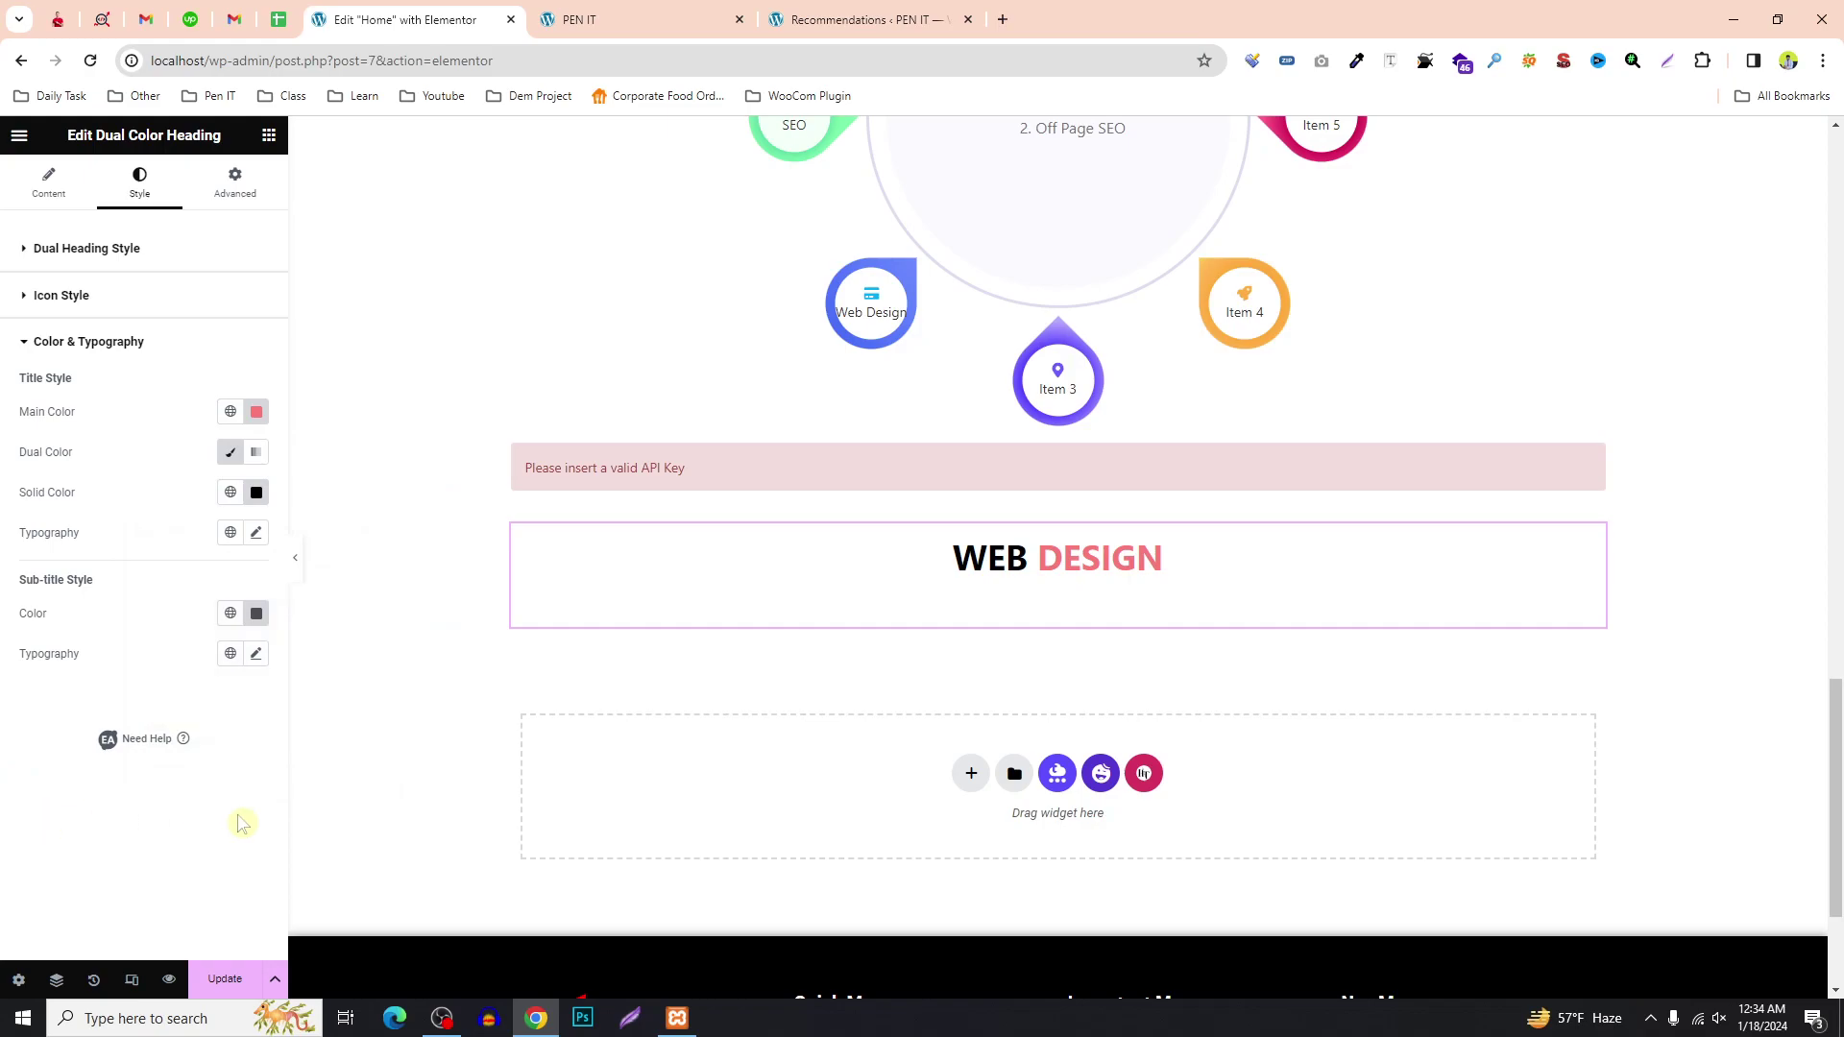
Change the dual heading's main title color to pure red, #FF0000.
{"action": "left_click", "coordinate": [257, 411]}
{"action": "left_click", "coordinate": [366, 492]}
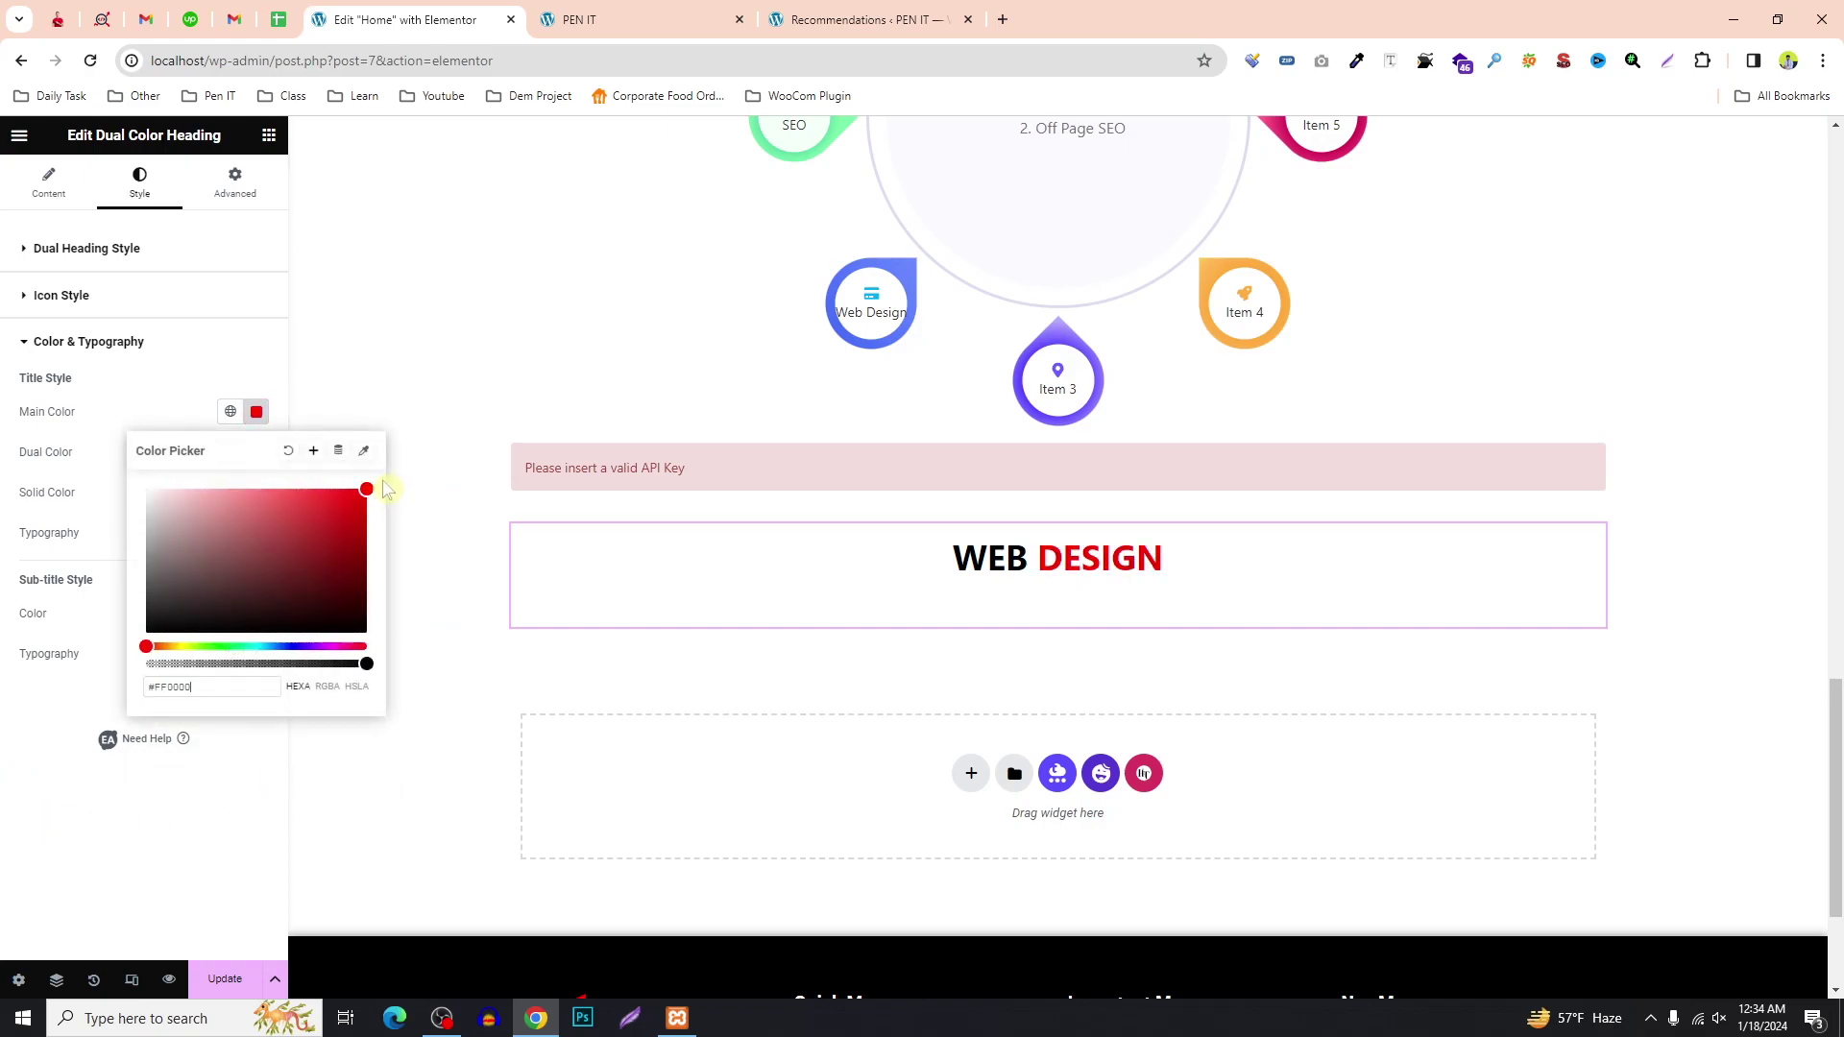
{"action": "left_click", "coordinate": [485, 410]}
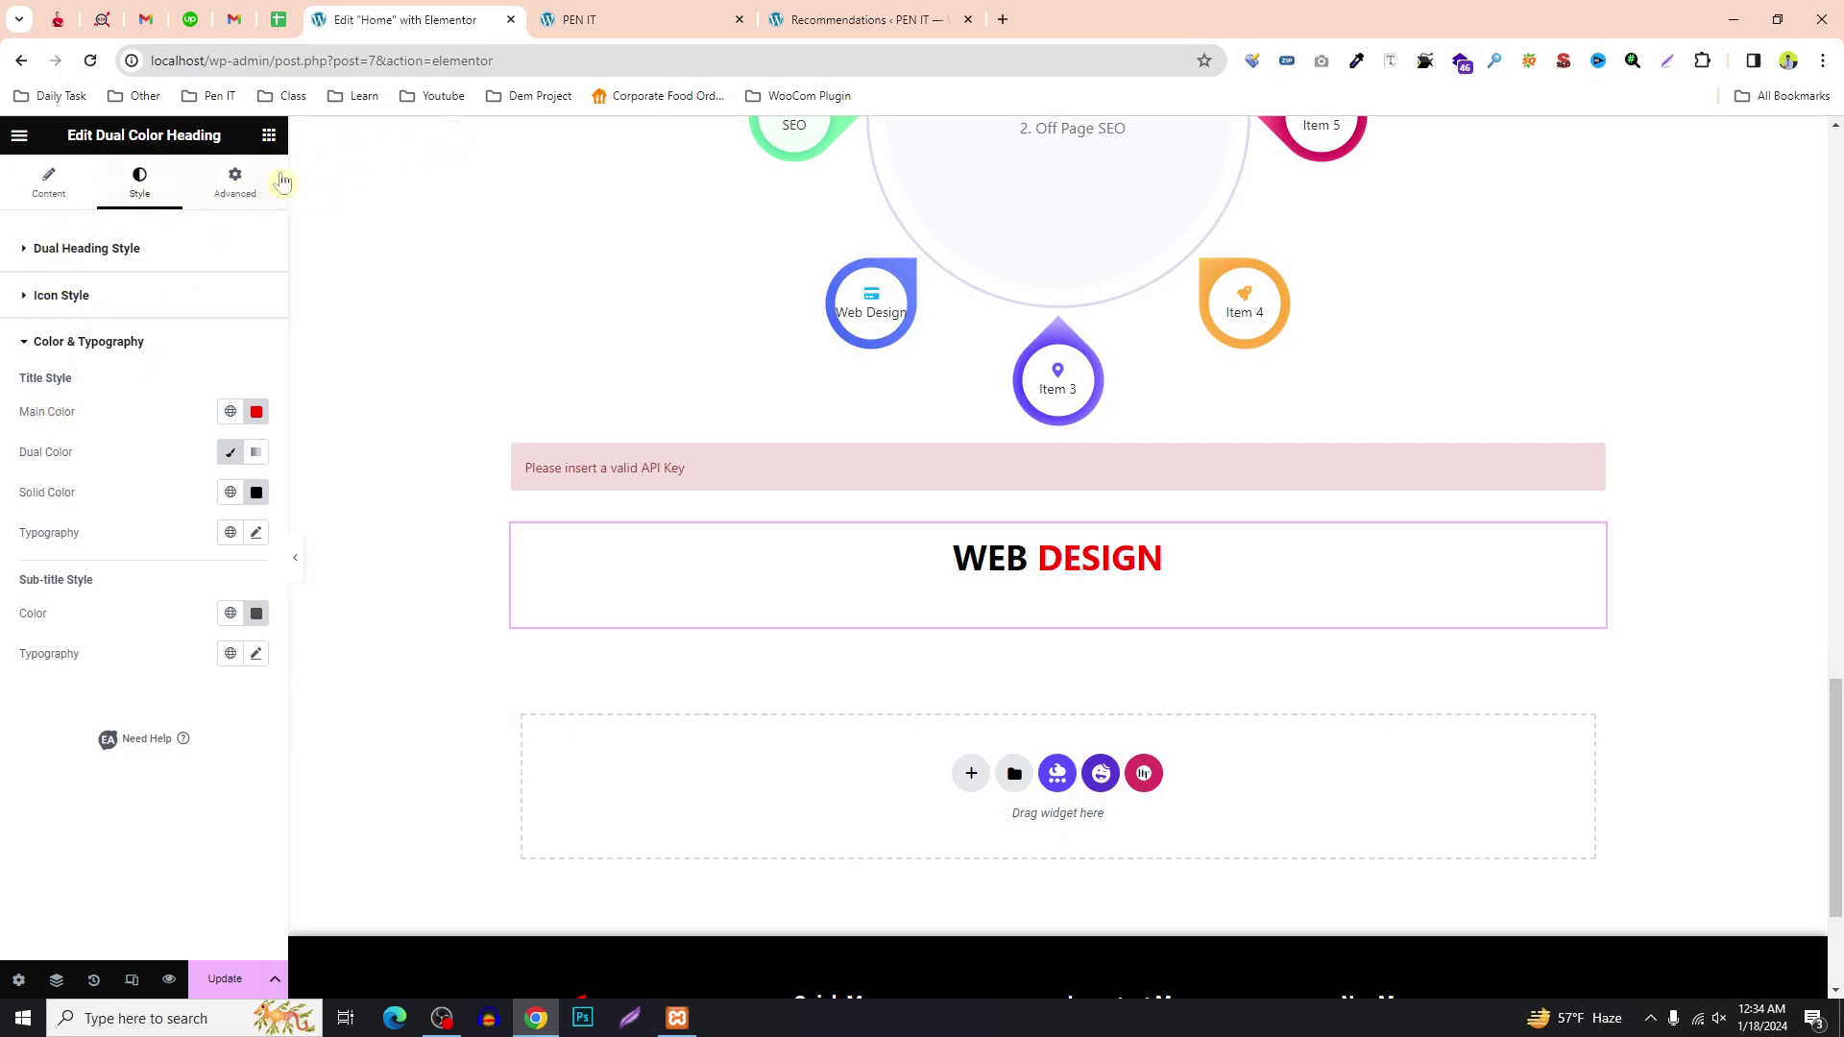
Add the Essential Addons Progress Bar widget below the Web Design heading.
{"action": "left_click", "coordinate": [269, 136]}
{"action": "scroll", "coordinate": [163, 576], "scroll_direction": "down", "scroll_amount": 10}
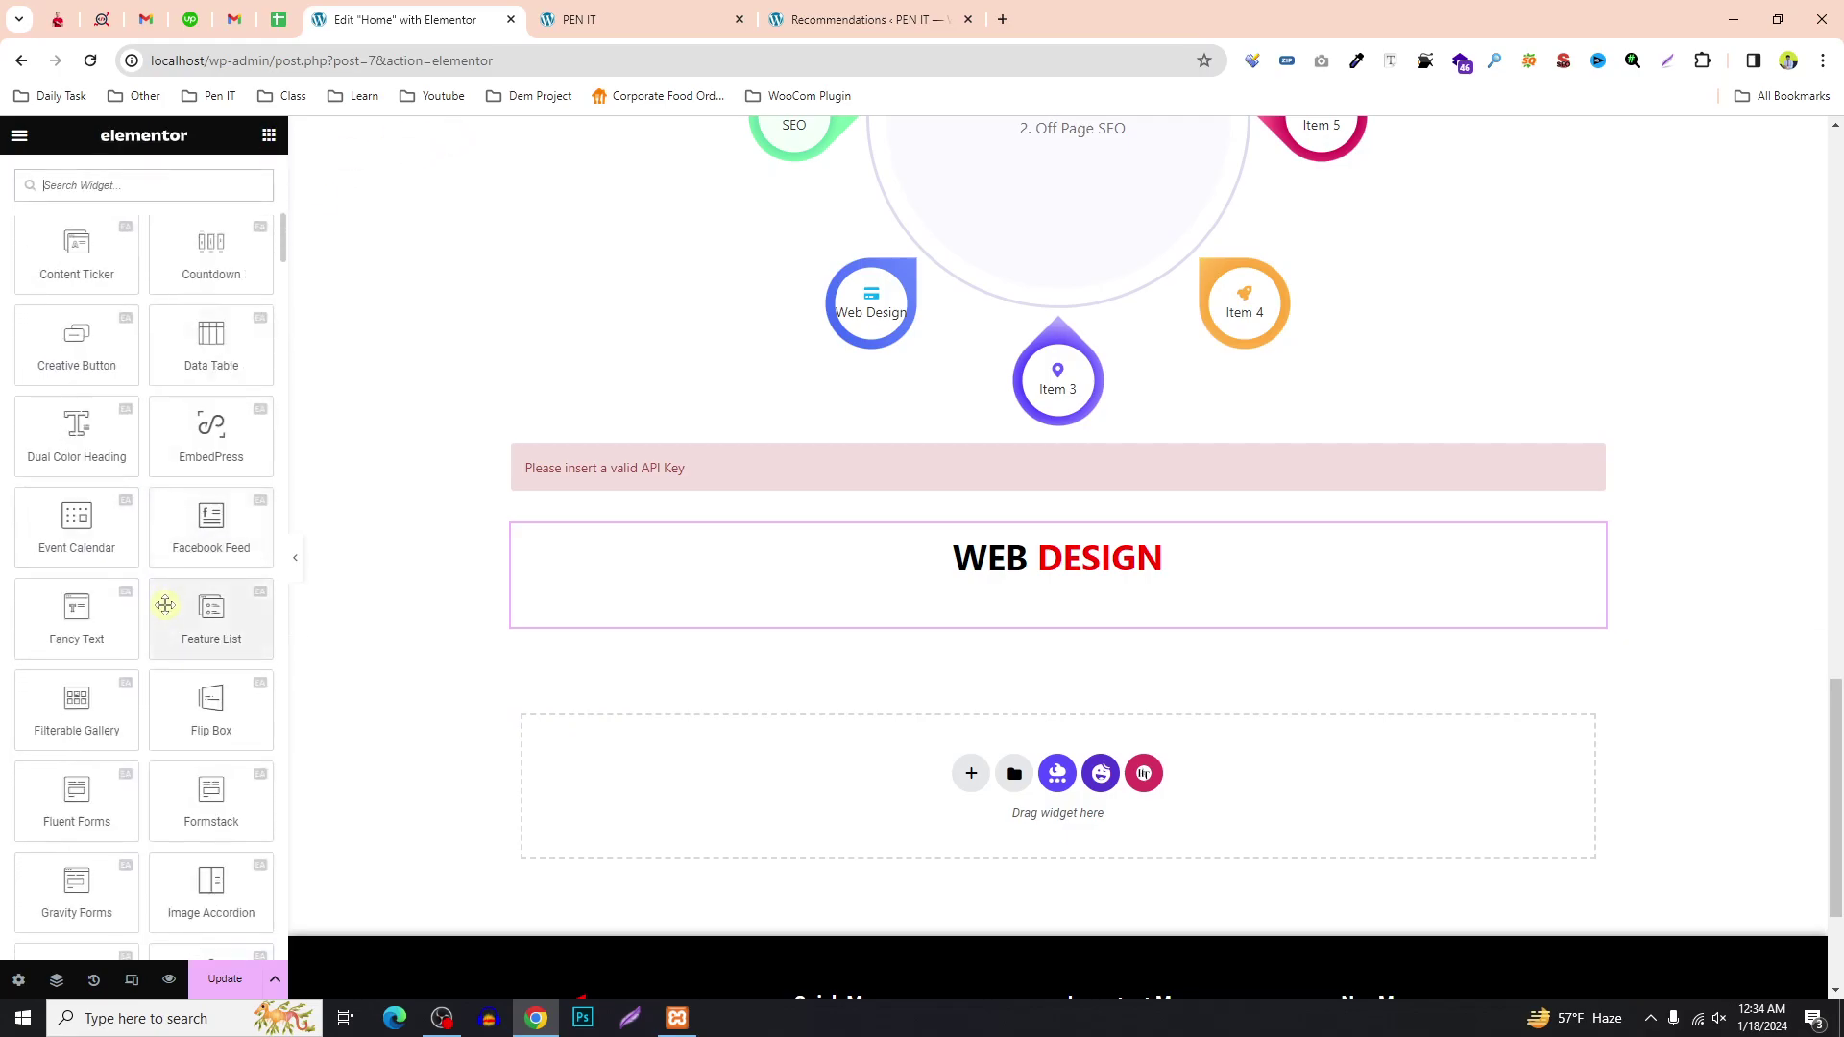
{"action": "scroll", "coordinate": [241, 778], "scroll_direction": "down", "scroll_amount": 5}
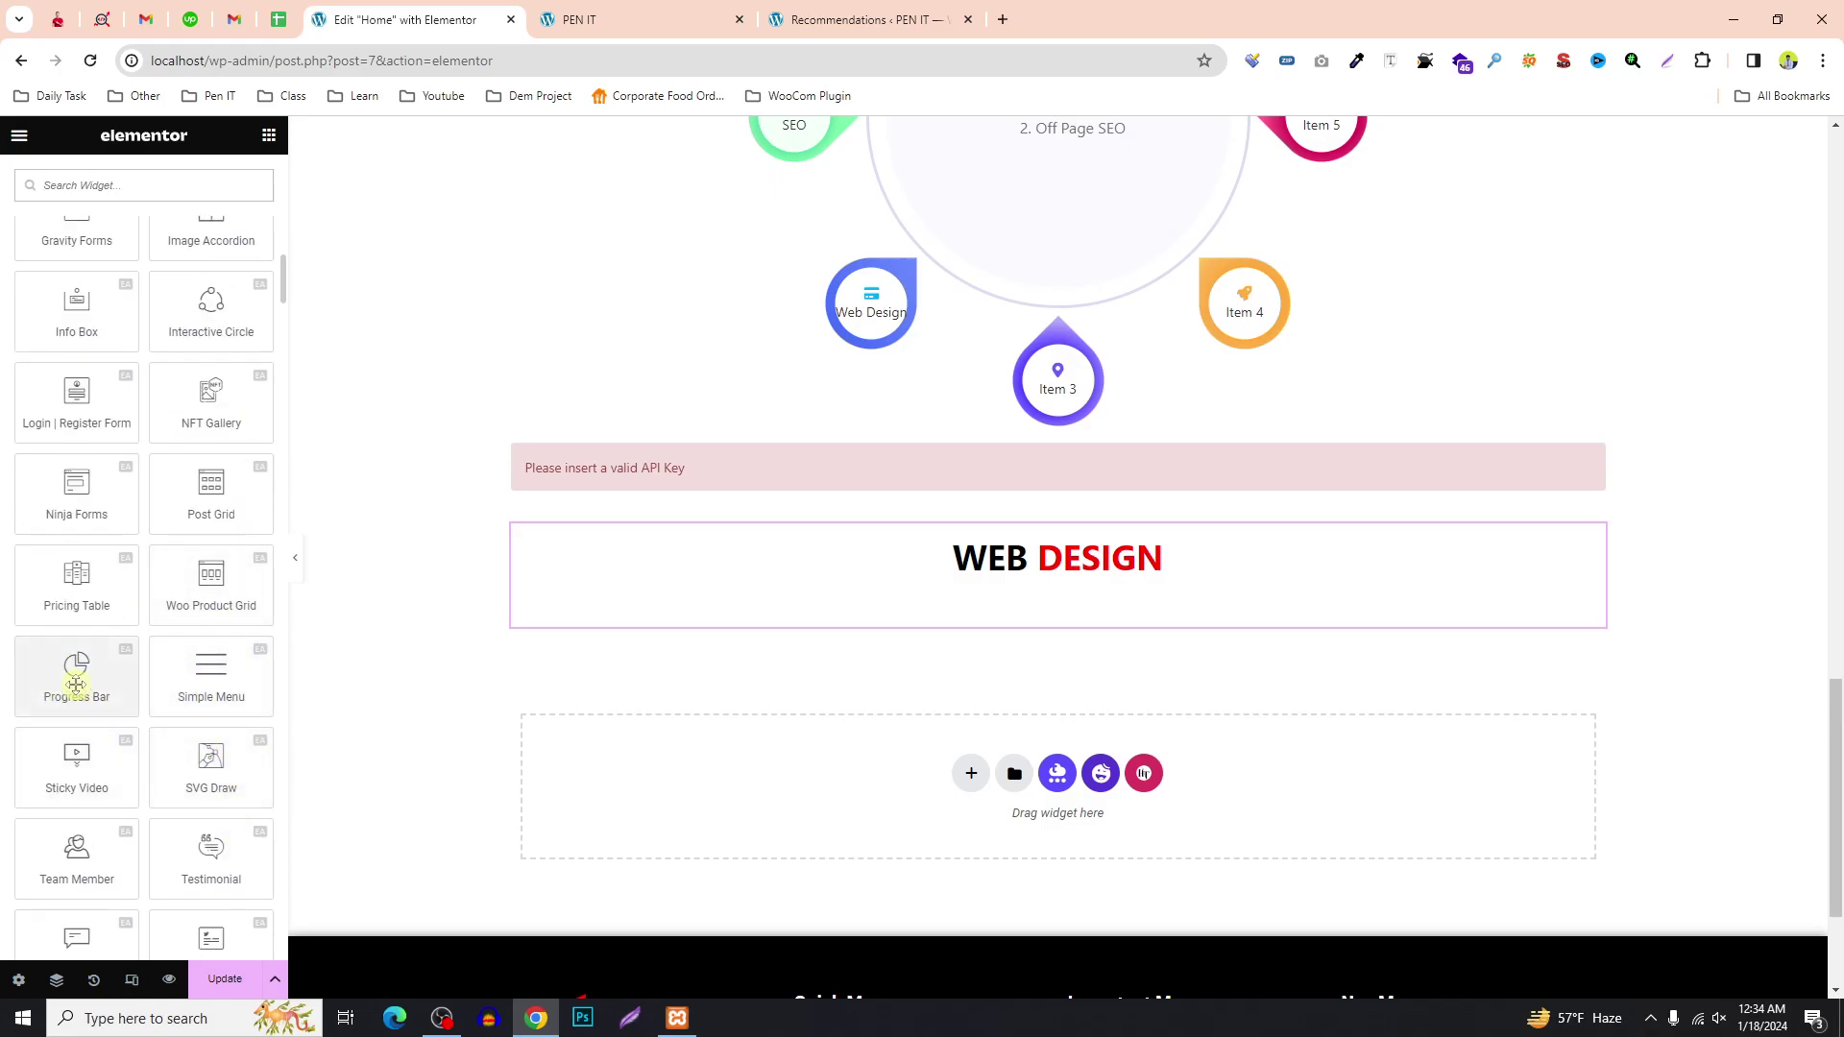
{"action": "left_click_drag", "start_coordinate": [59, 681], "coordinate": [1030, 591]}
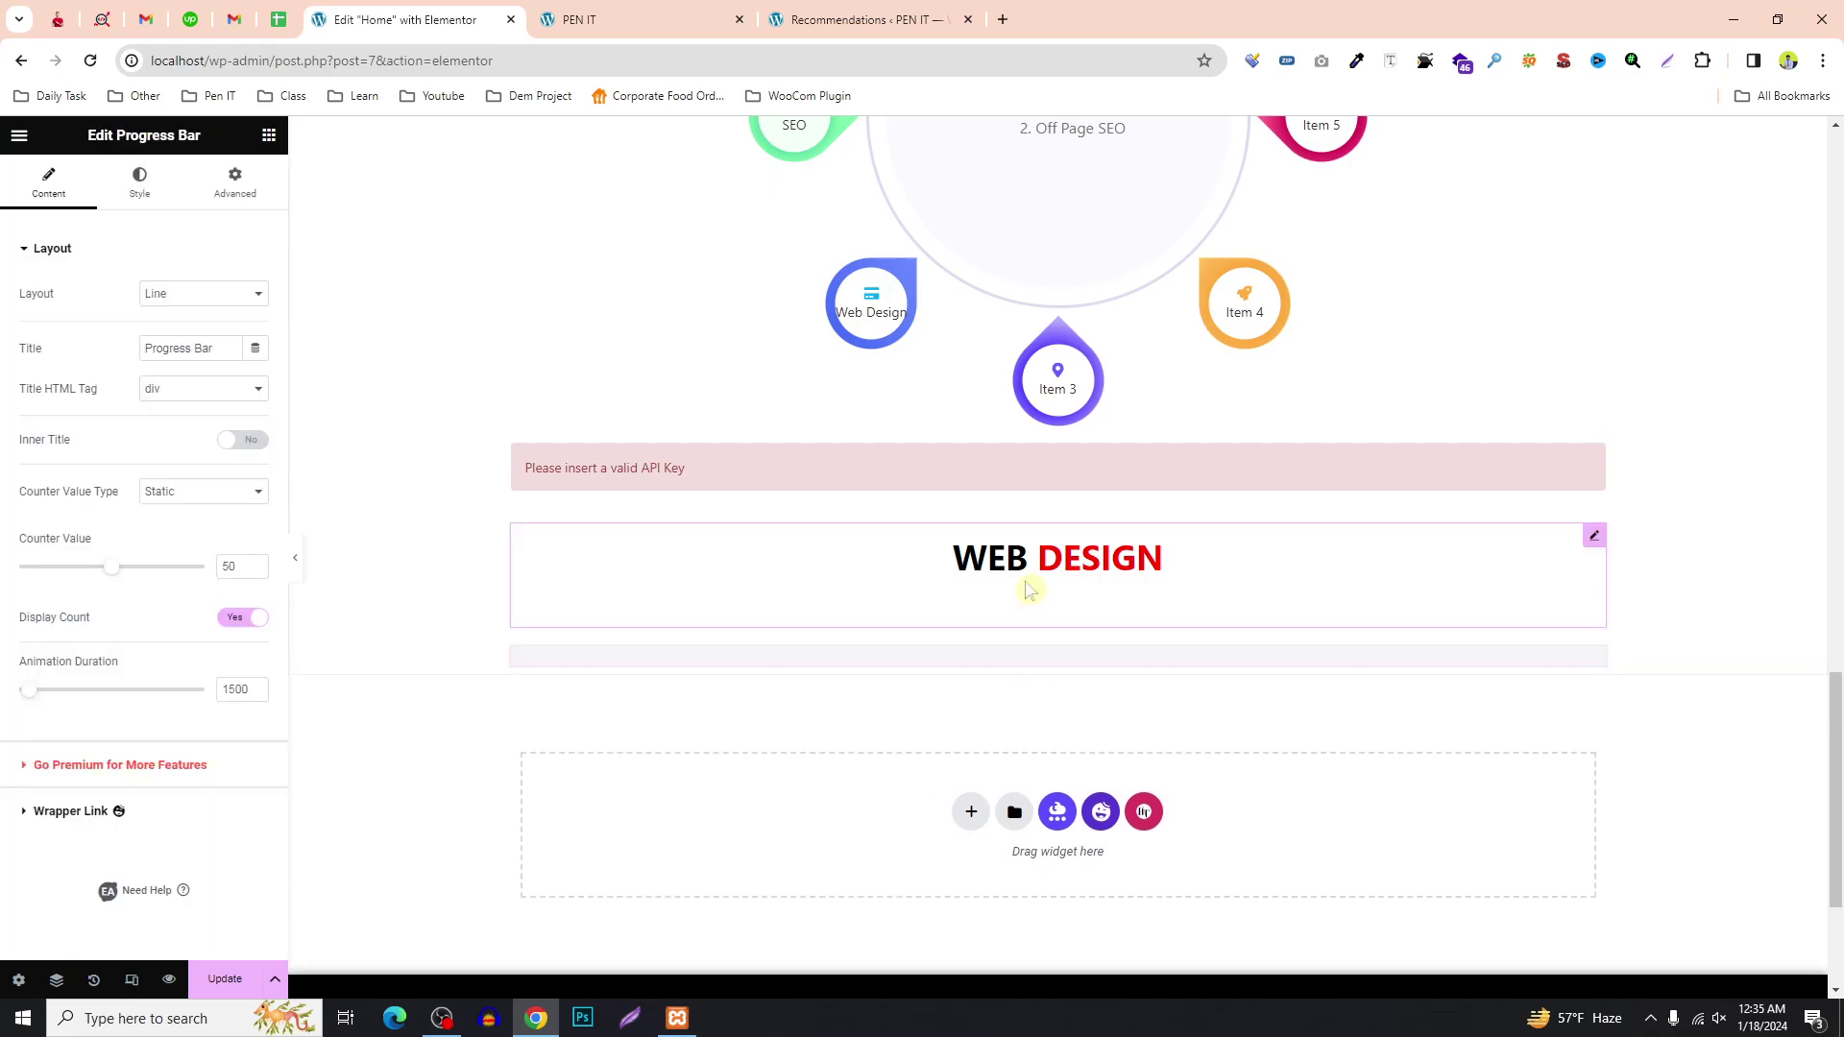
{"action": "scroll", "coordinate": [960, 576], "scroll_direction": "down", "scroll_amount": 2}
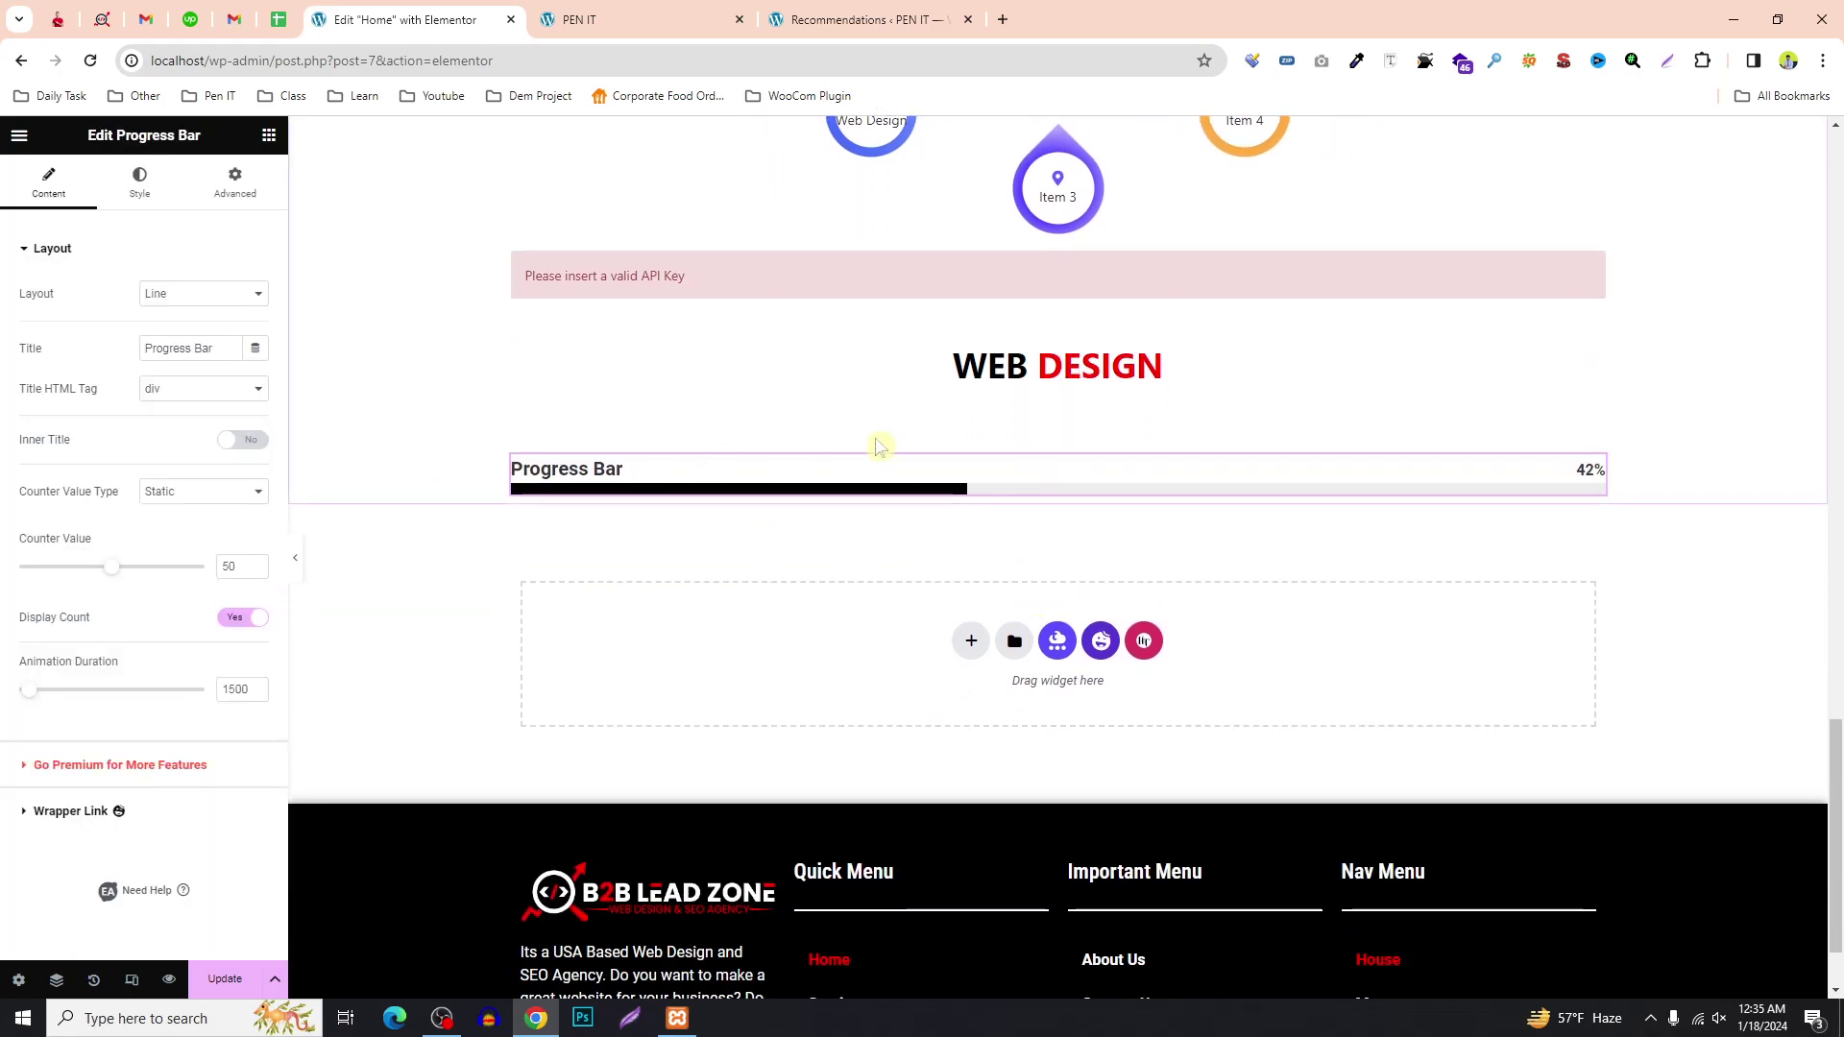
Try the Circle layout on the progress bar and switch it to Half Circle.
{"action": "left_click", "coordinate": [194, 294]}
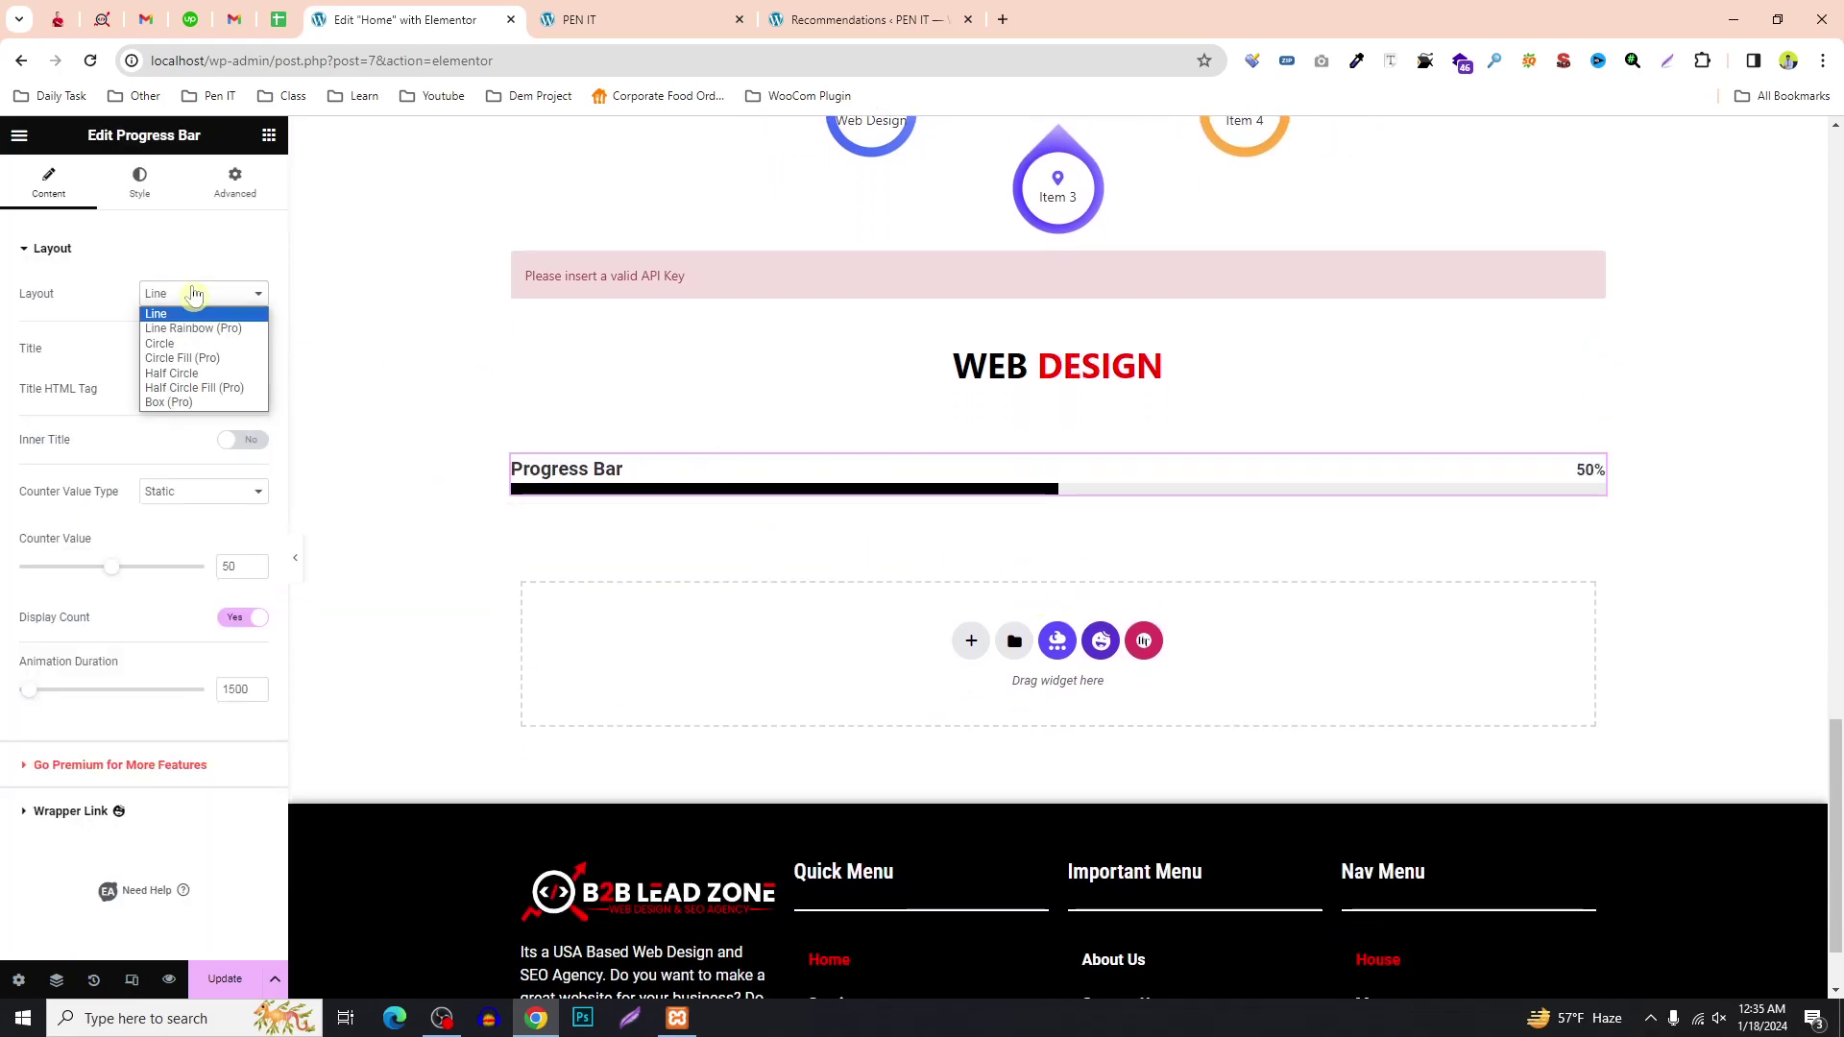
{"action": "left_click", "coordinate": [183, 344]}
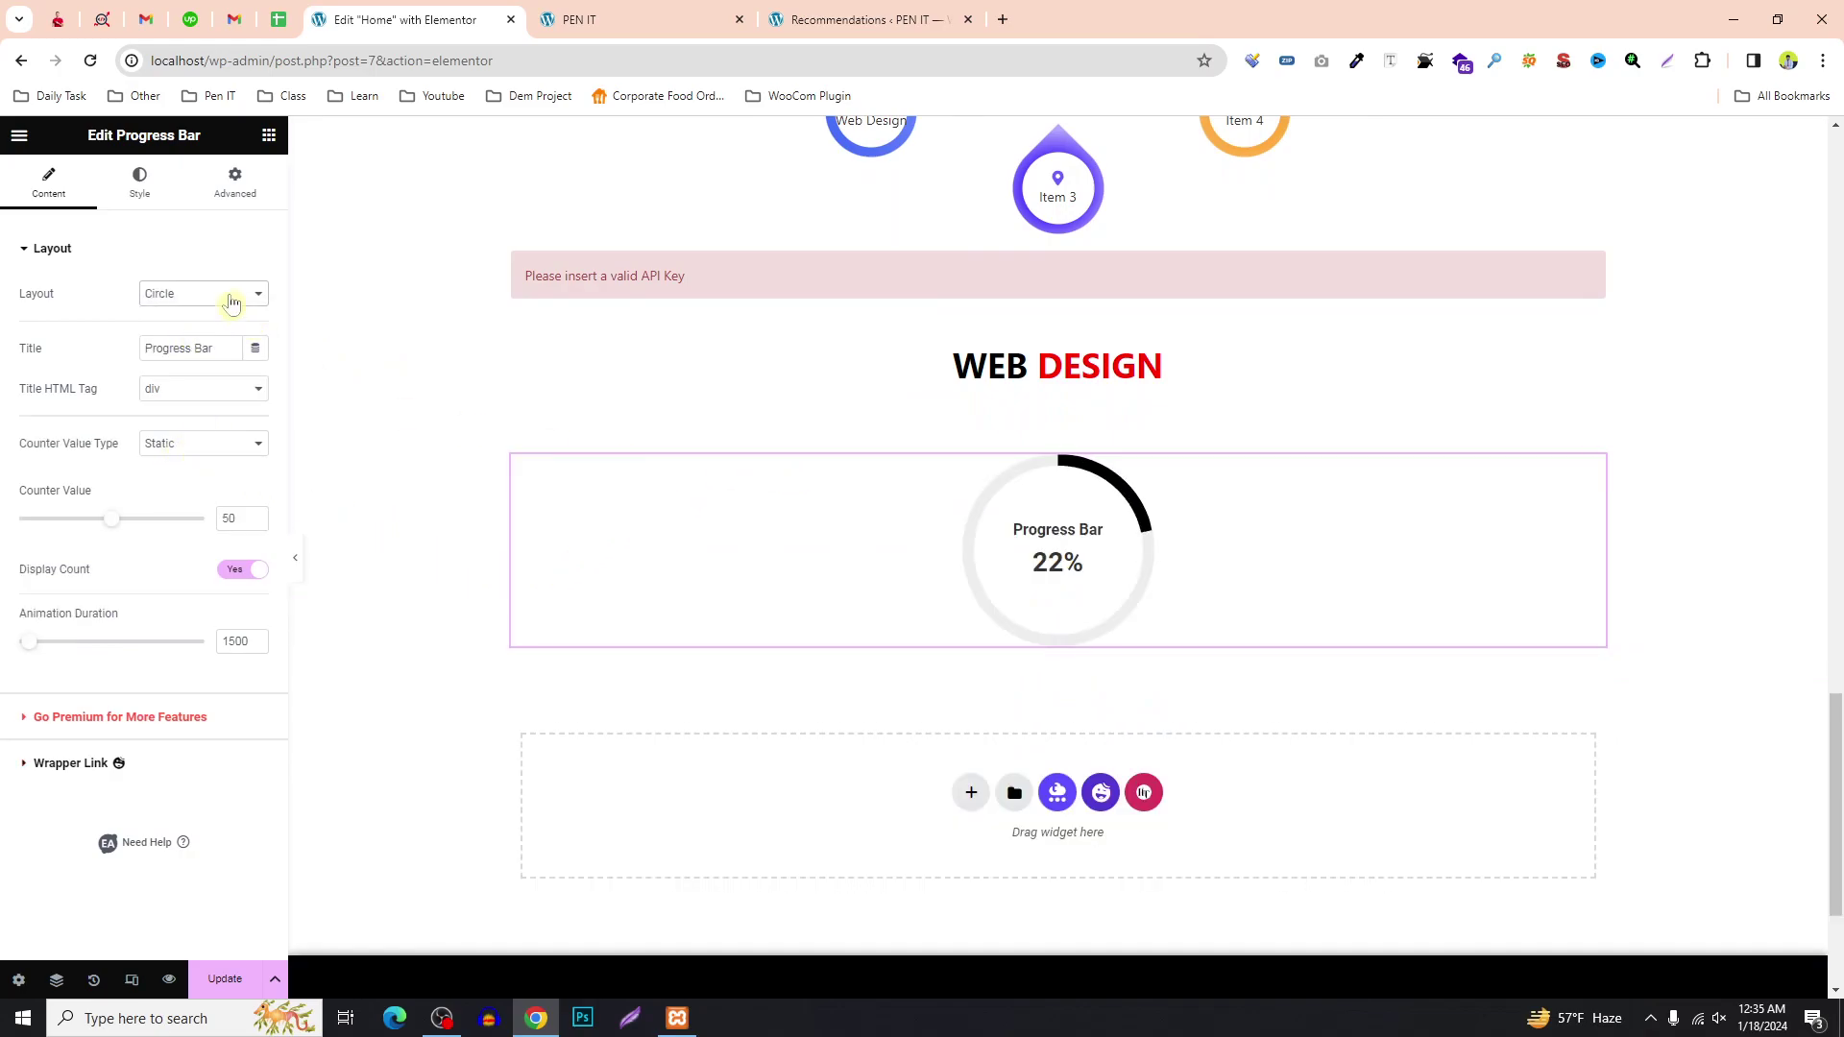
{"action": "left_click", "coordinate": [234, 296]}
{"action": "left_click", "coordinate": [171, 374]}
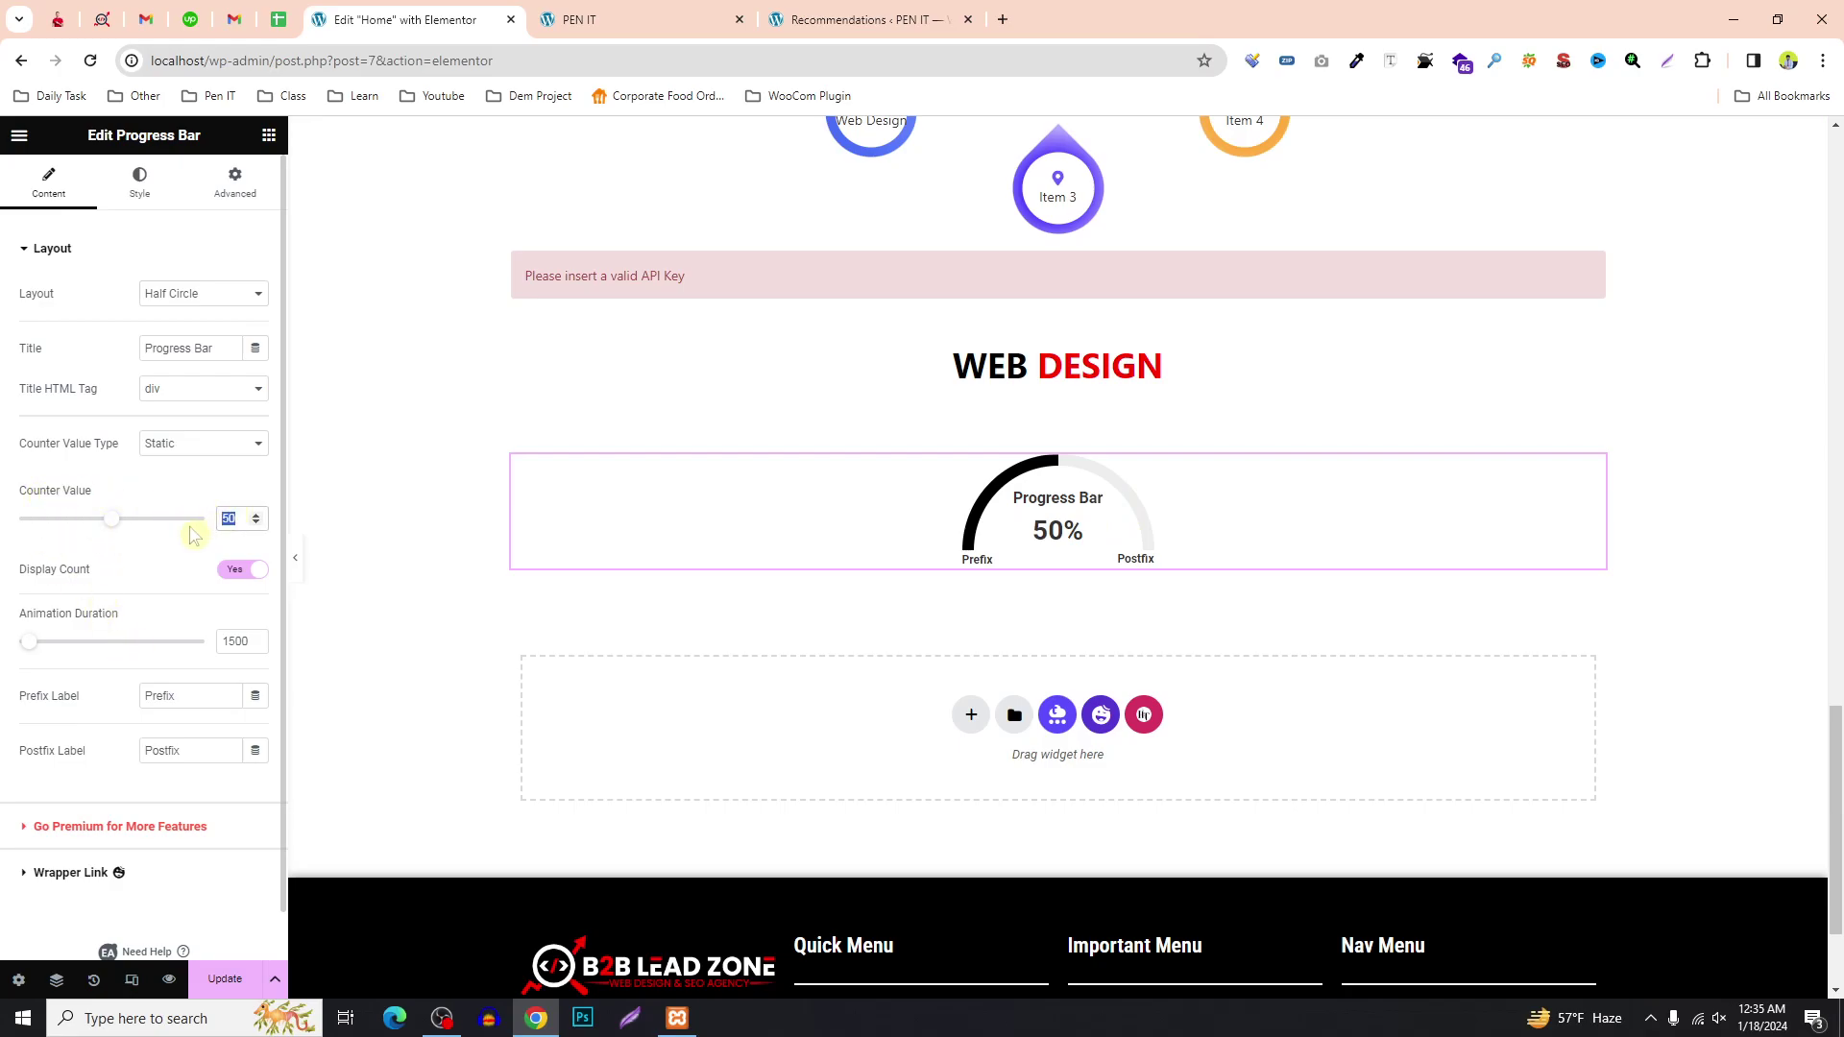
Fill in the progress bar with counter value 100, title SEO, prefix label Basic and postfix label Advancede.
{"action": "type", "text": "100"}
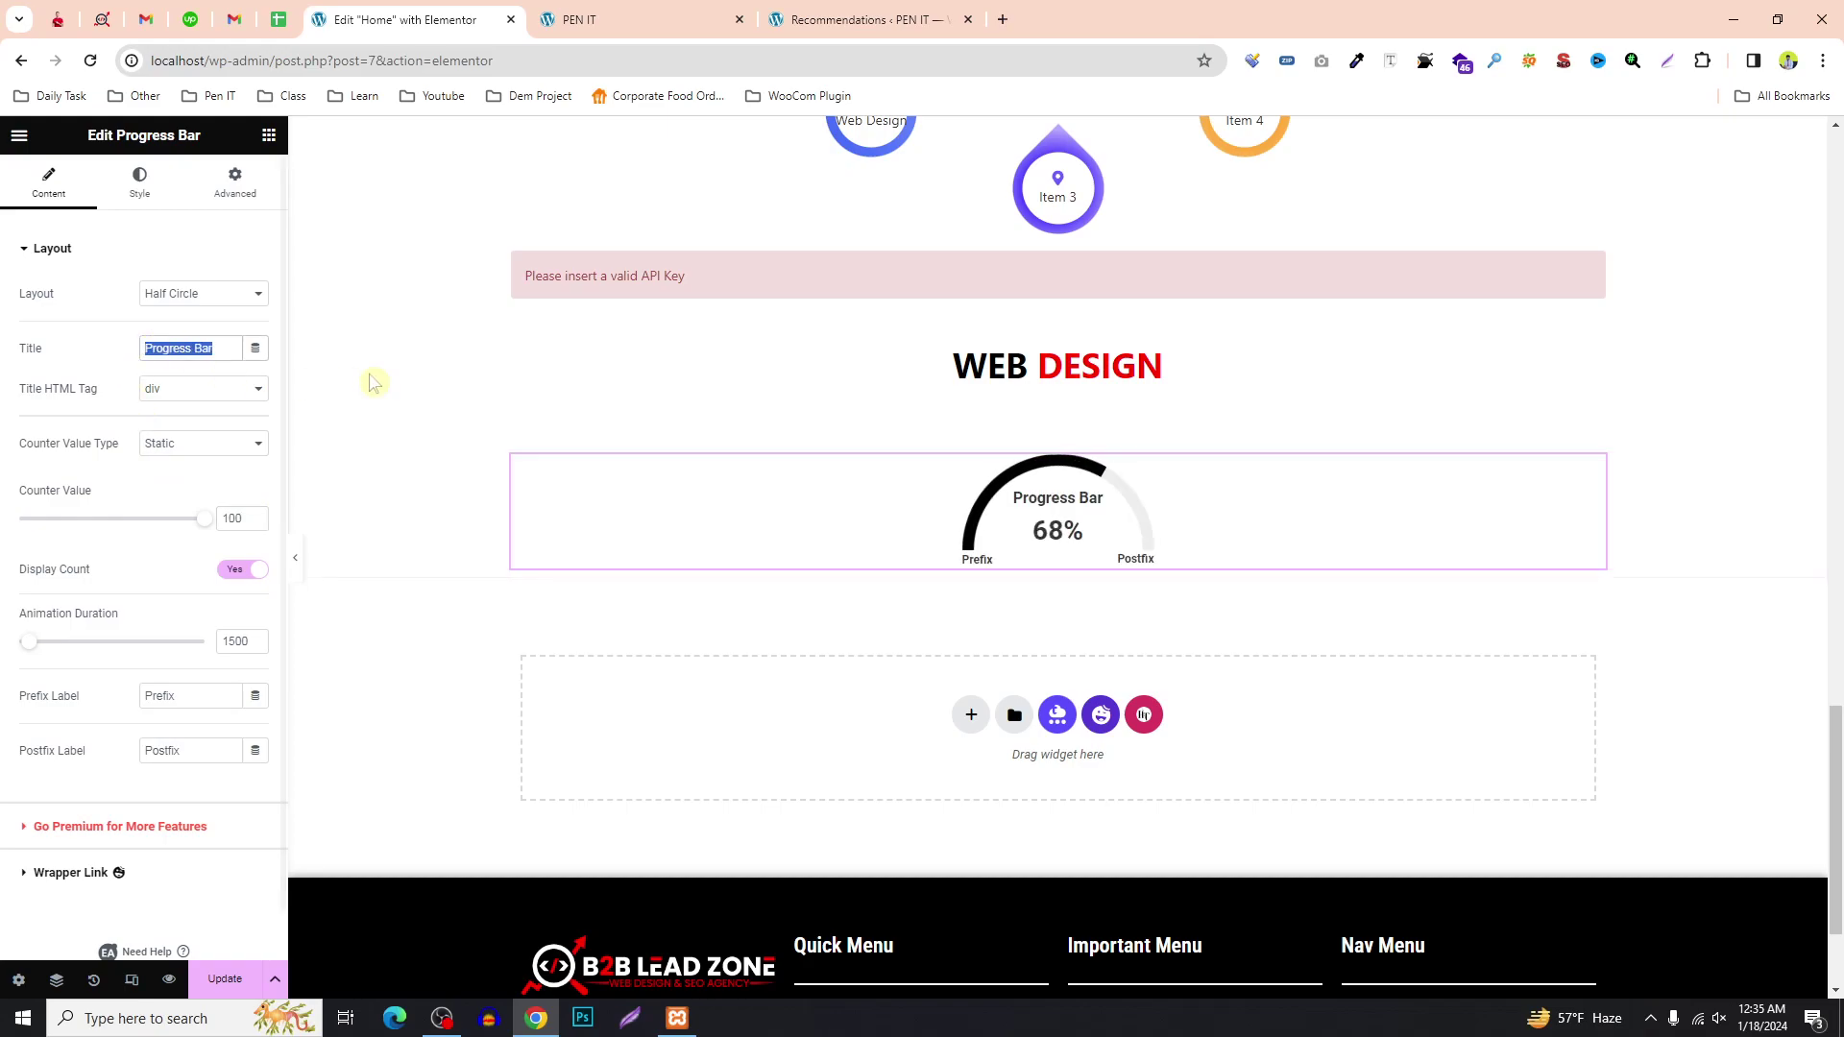
{"action": "type", "text": "SEO"}
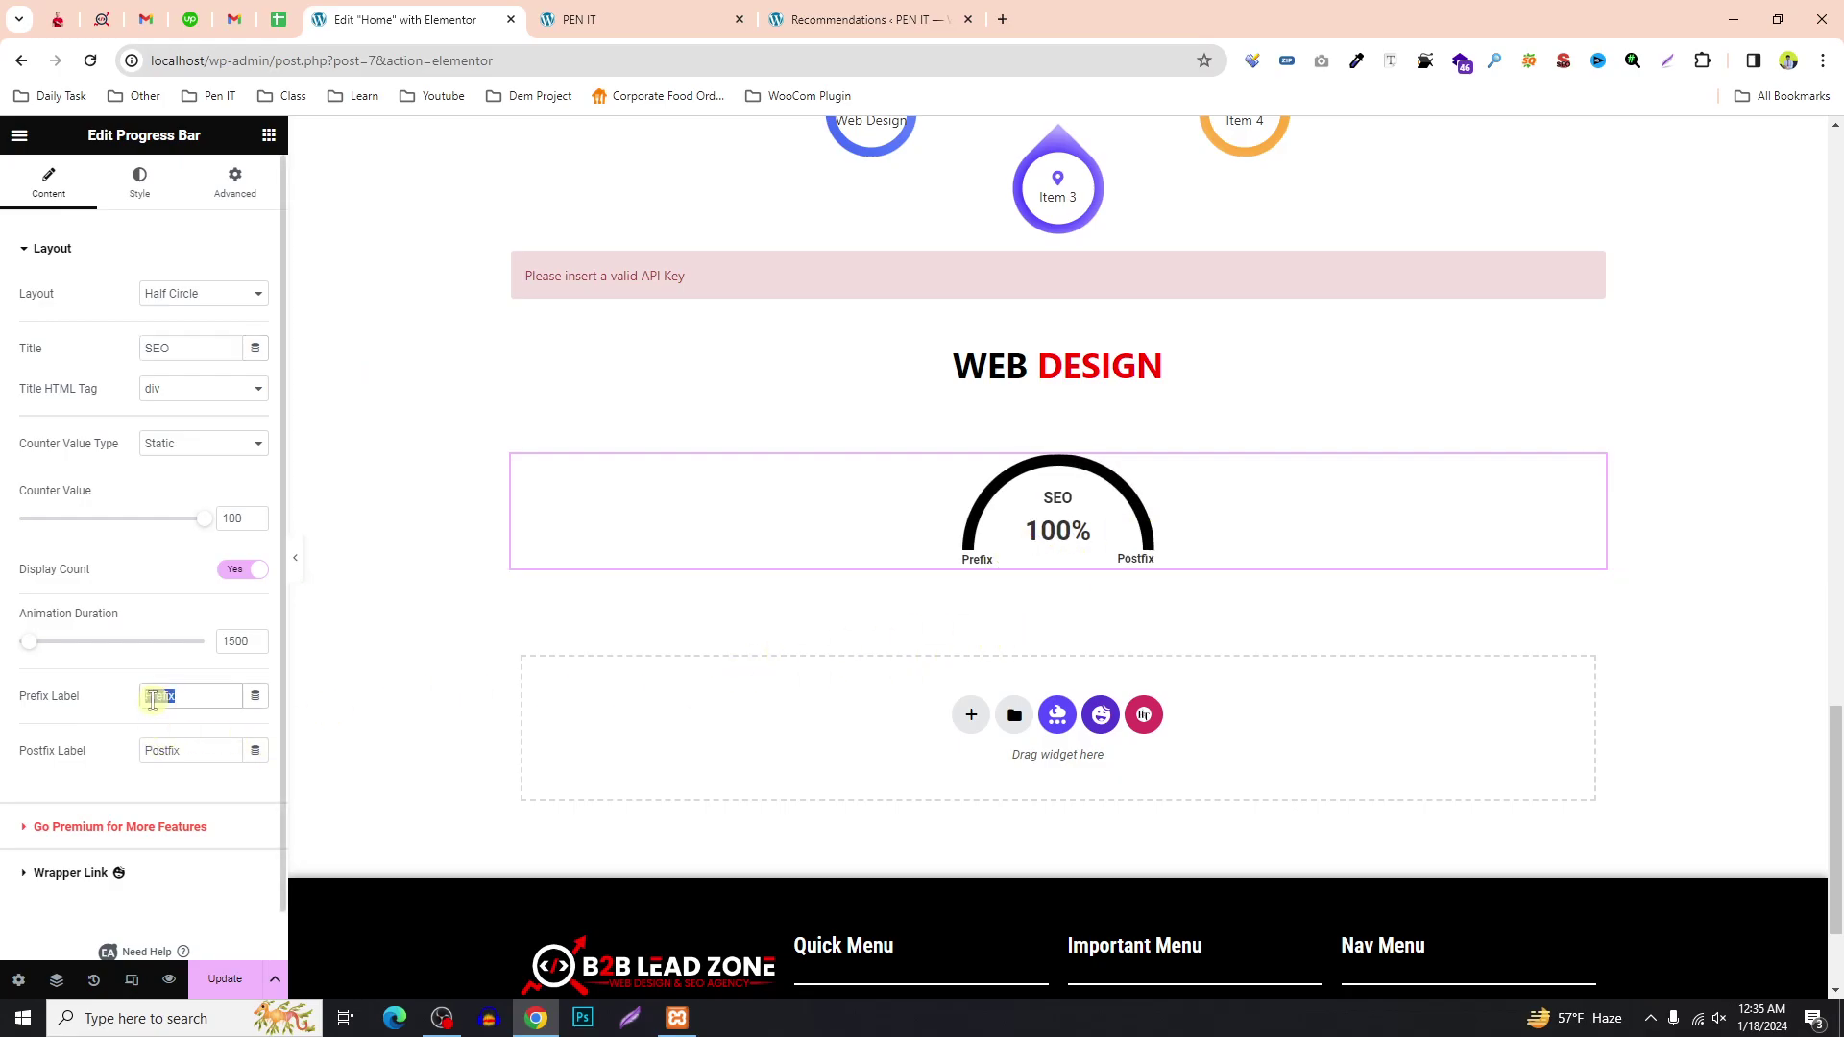
{"action": "type", "text": "Basic"}
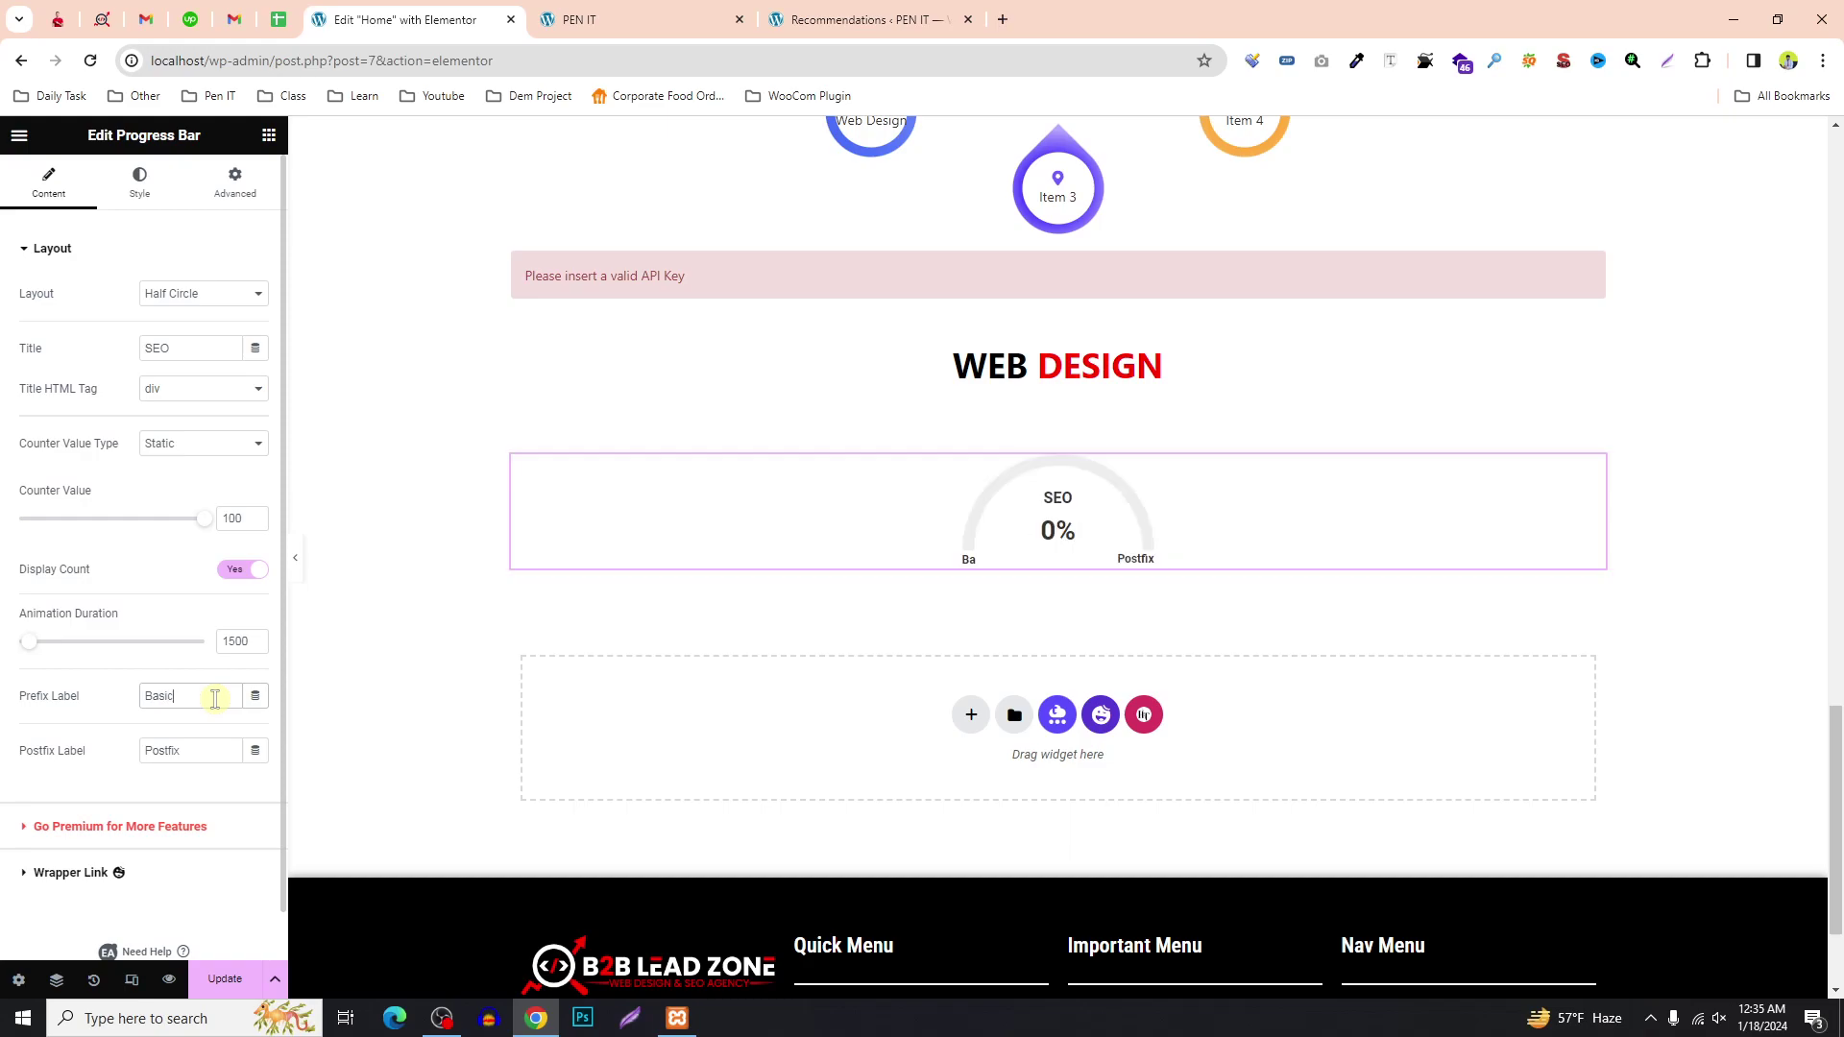
{"action": "type", "text": "Advancede"}
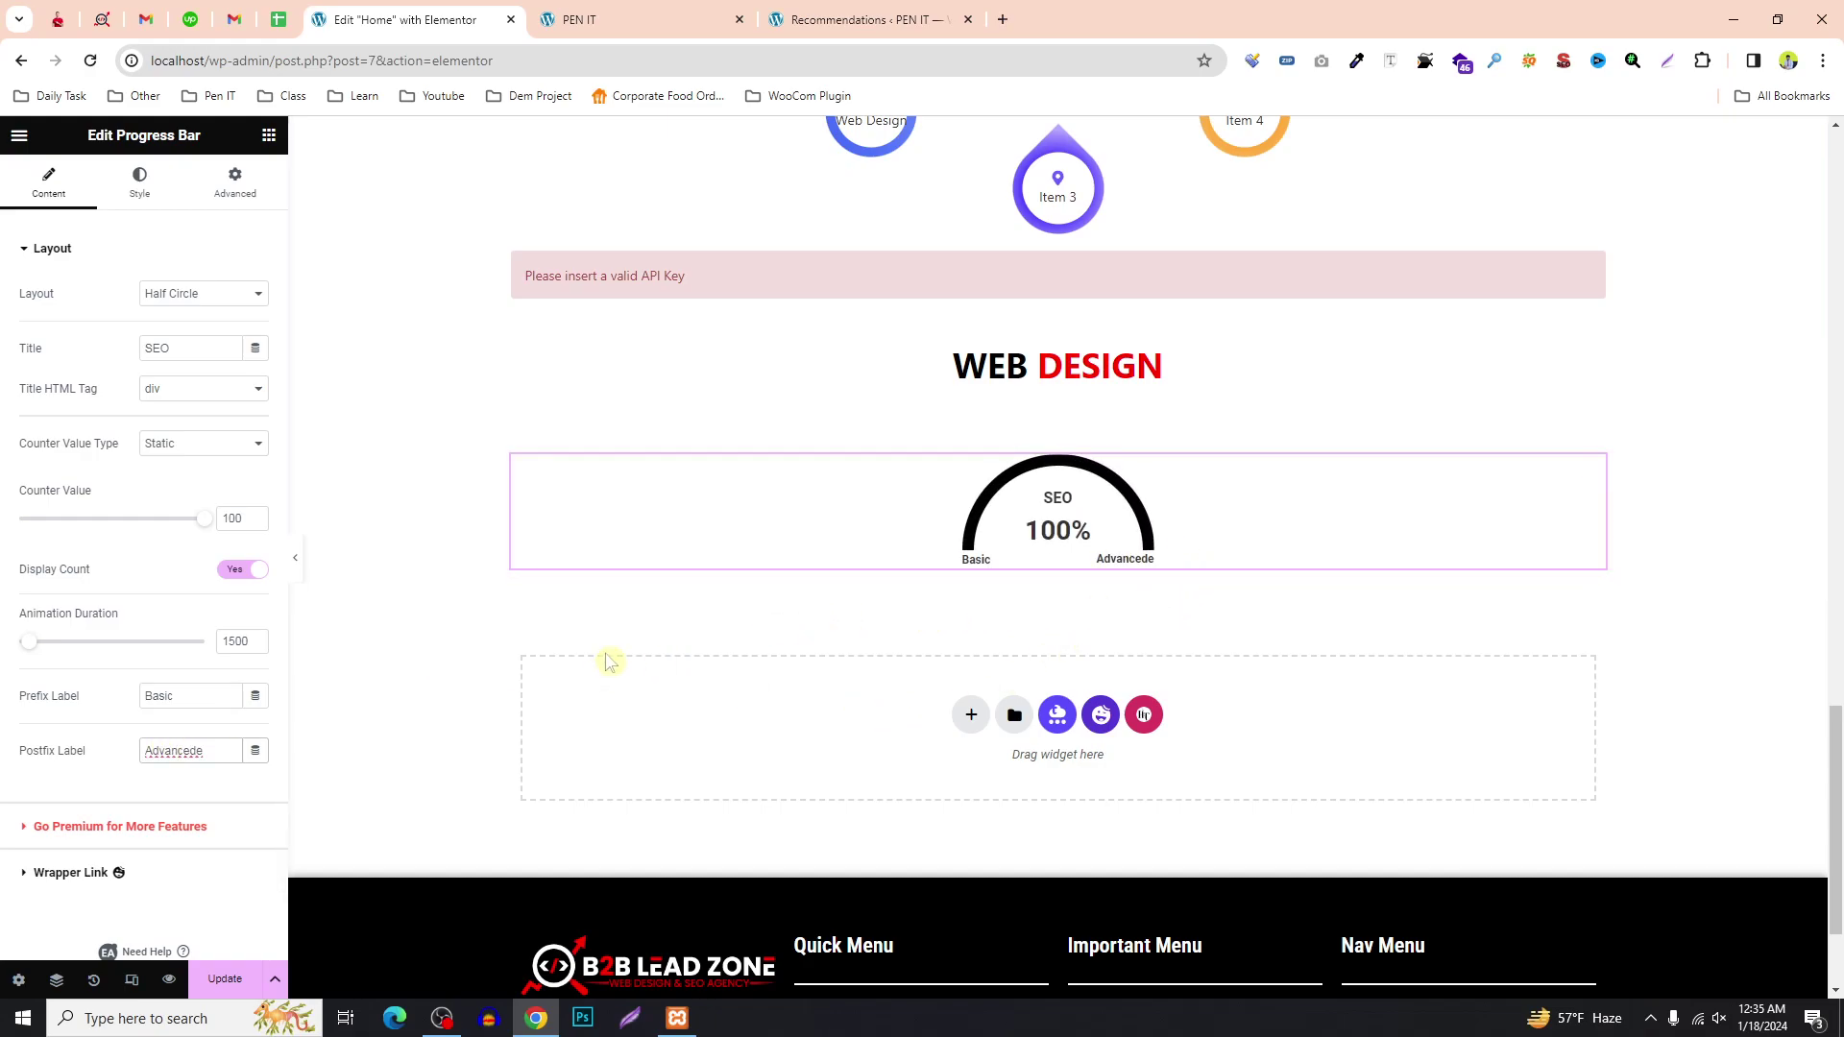
Correct the progress bar's postfix label to Advanced.
{"action": "key", "text": "BackSpace"}
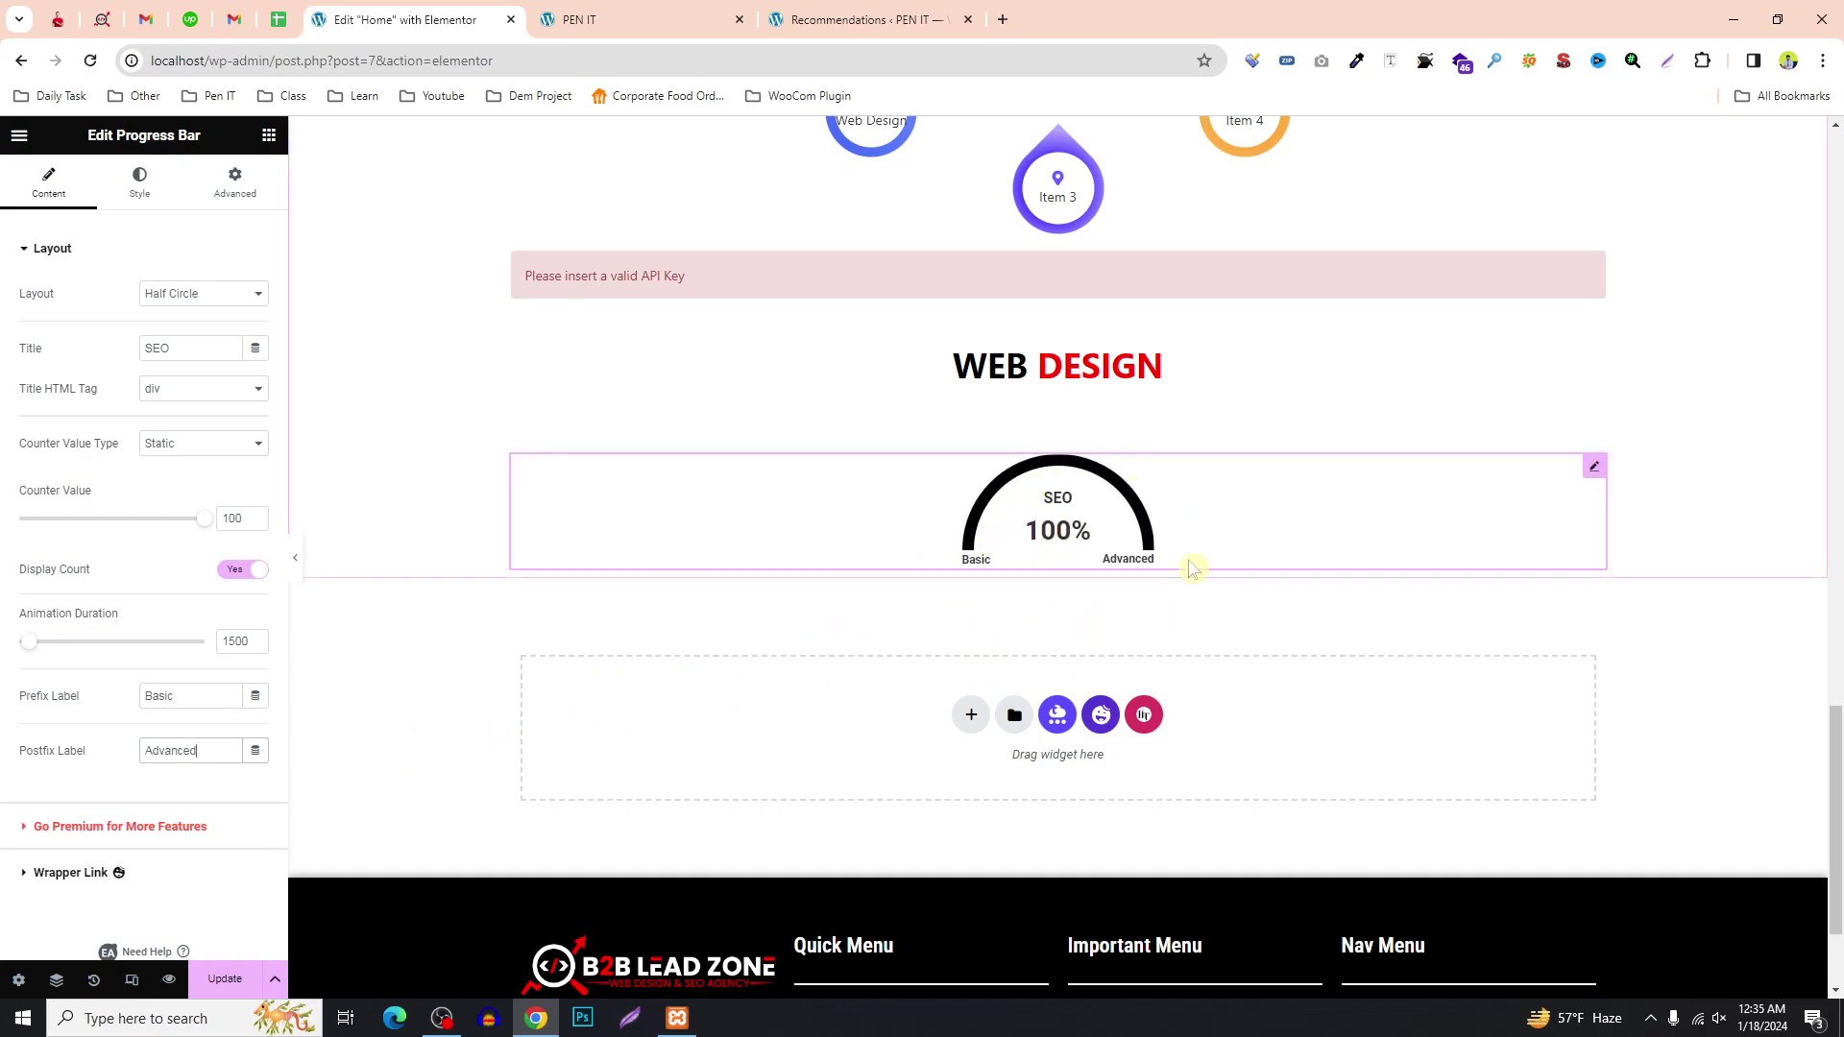
{"action": "right_click", "coordinate": [1024, 518]}
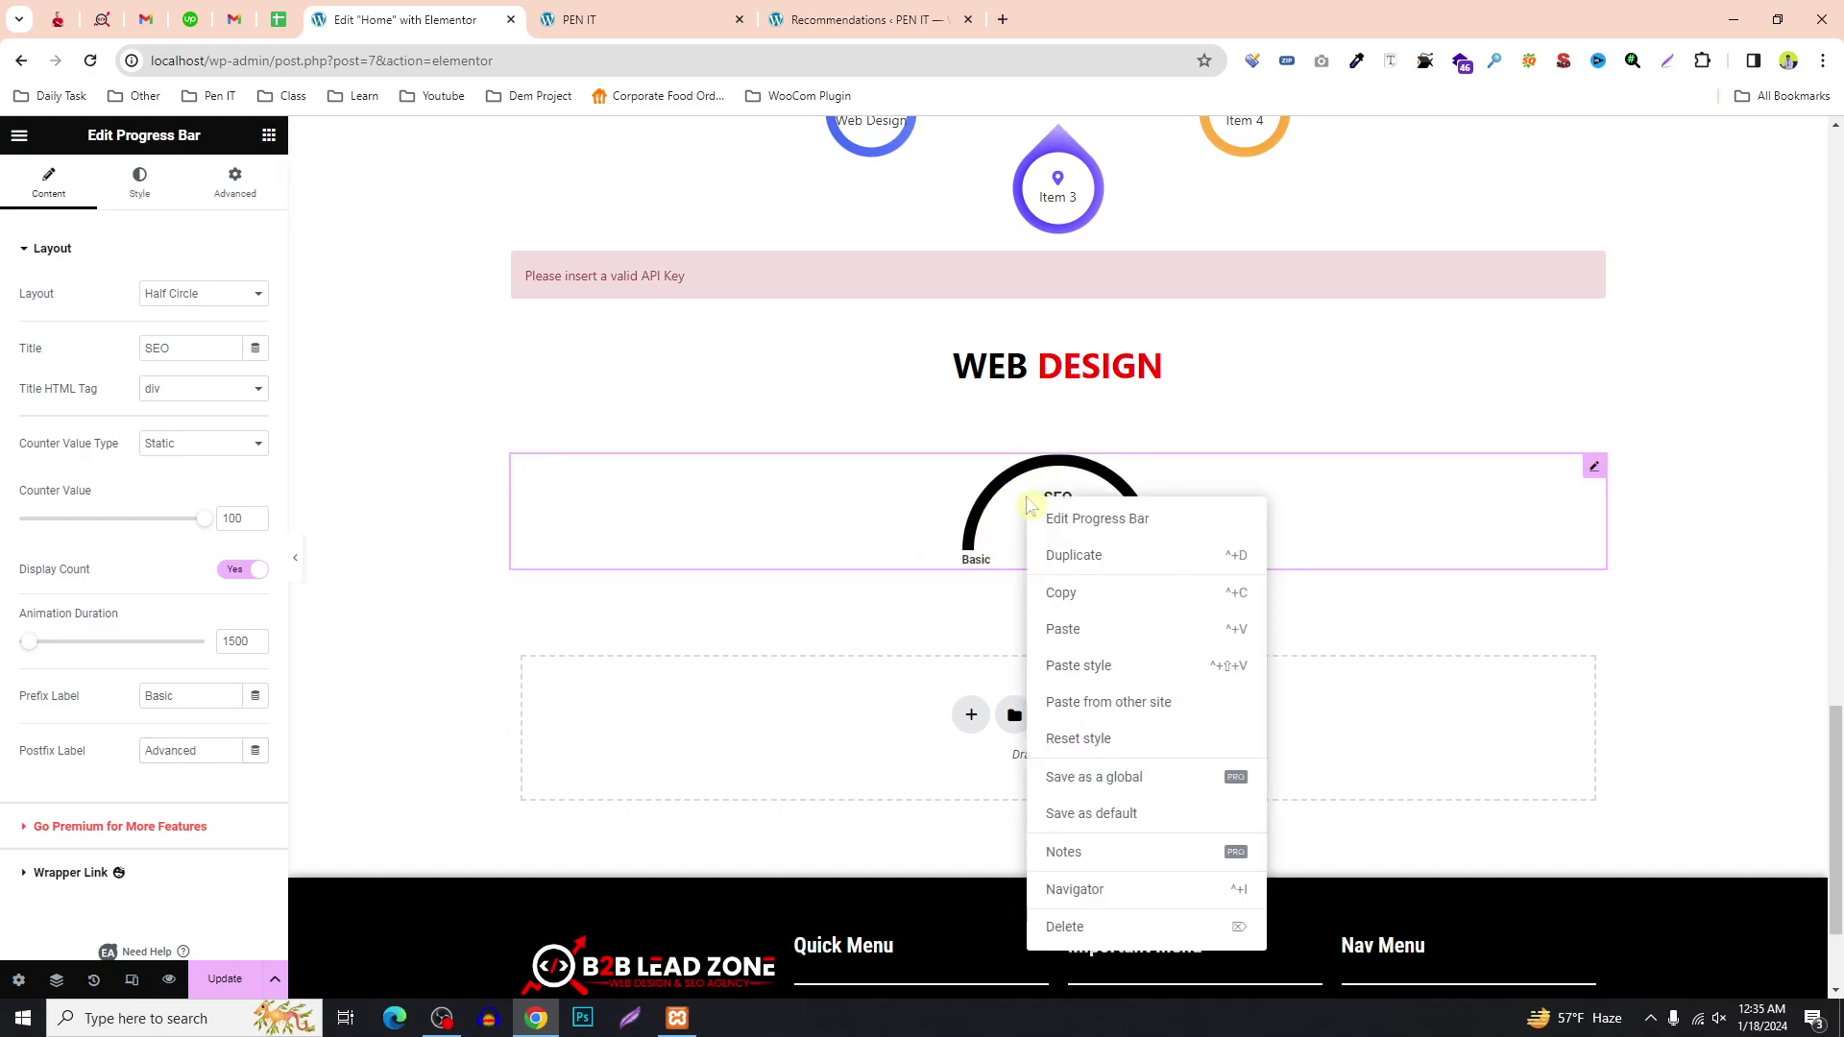
Add a single-column container below the SEO progress bar and move the progress bar into it.
{"action": "left_click", "coordinate": [269, 136]}
{"action": "left_click", "coordinate": [69, 277]}
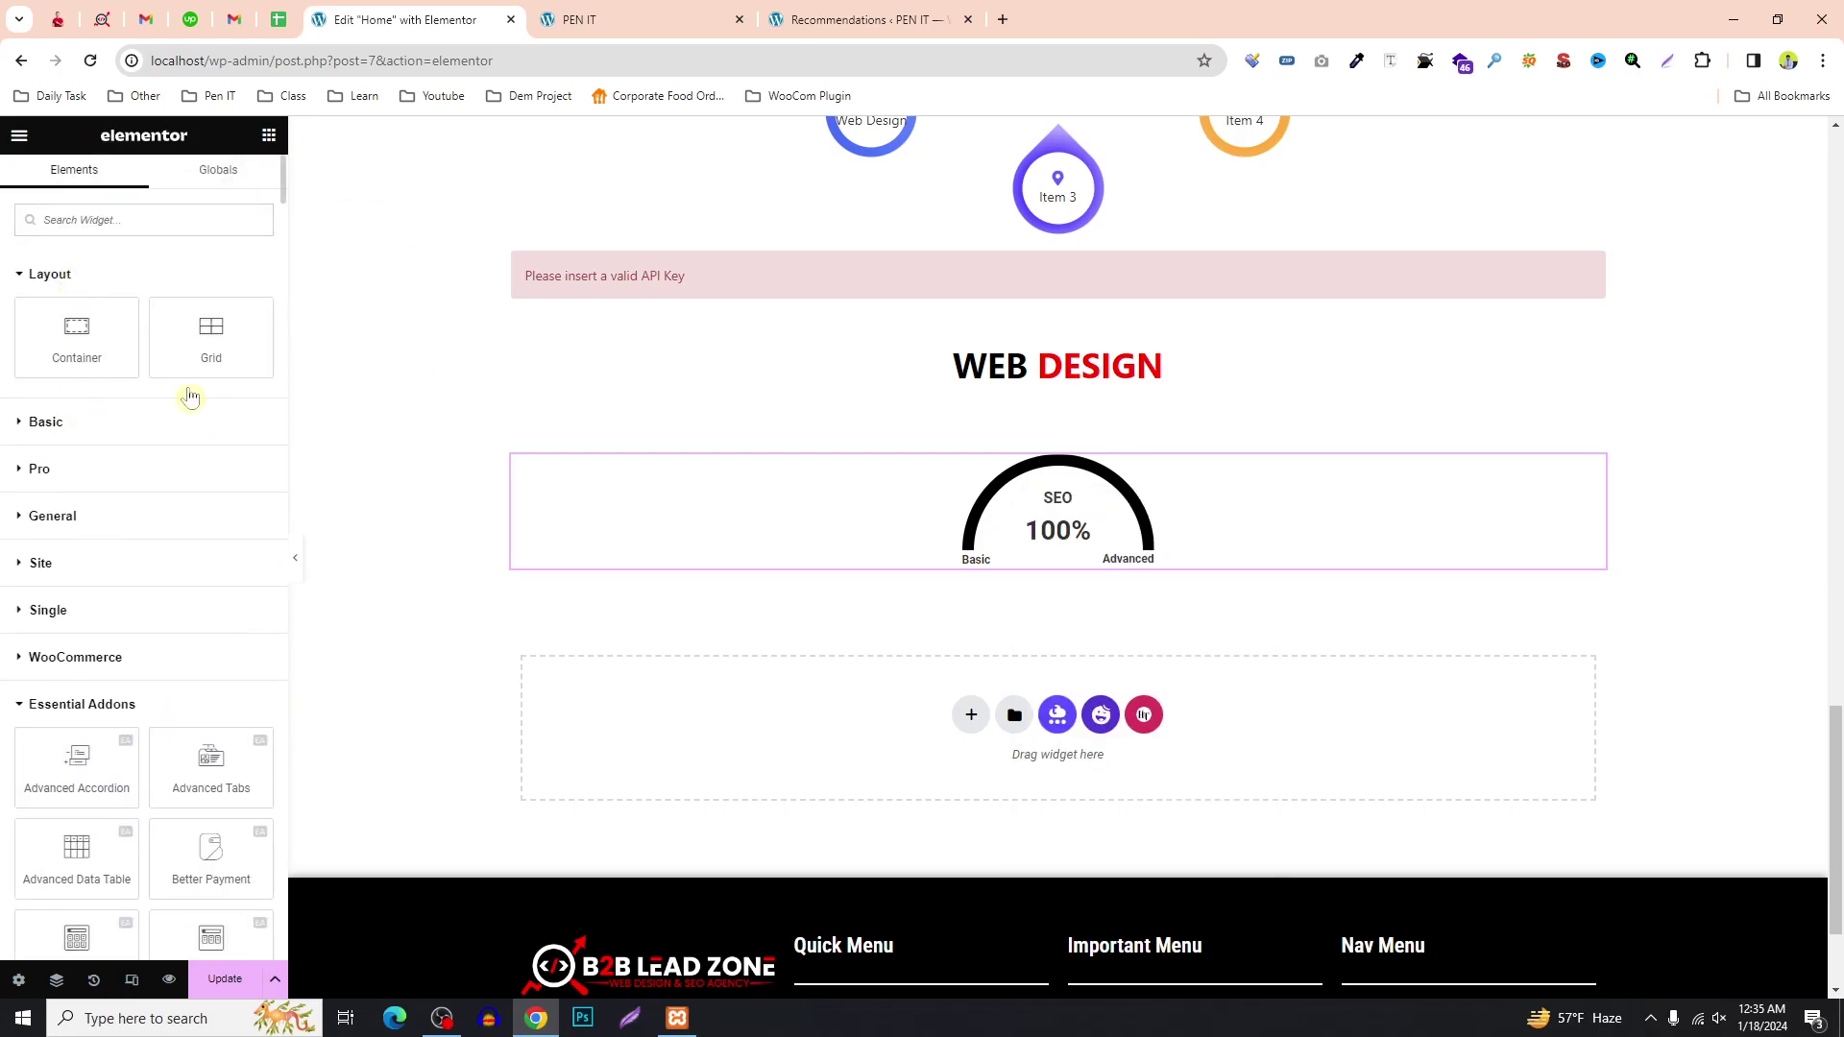
{"action": "left_click", "coordinate": [971, 716]}
{"action": "left_click", "coordinate": [970, 779]}
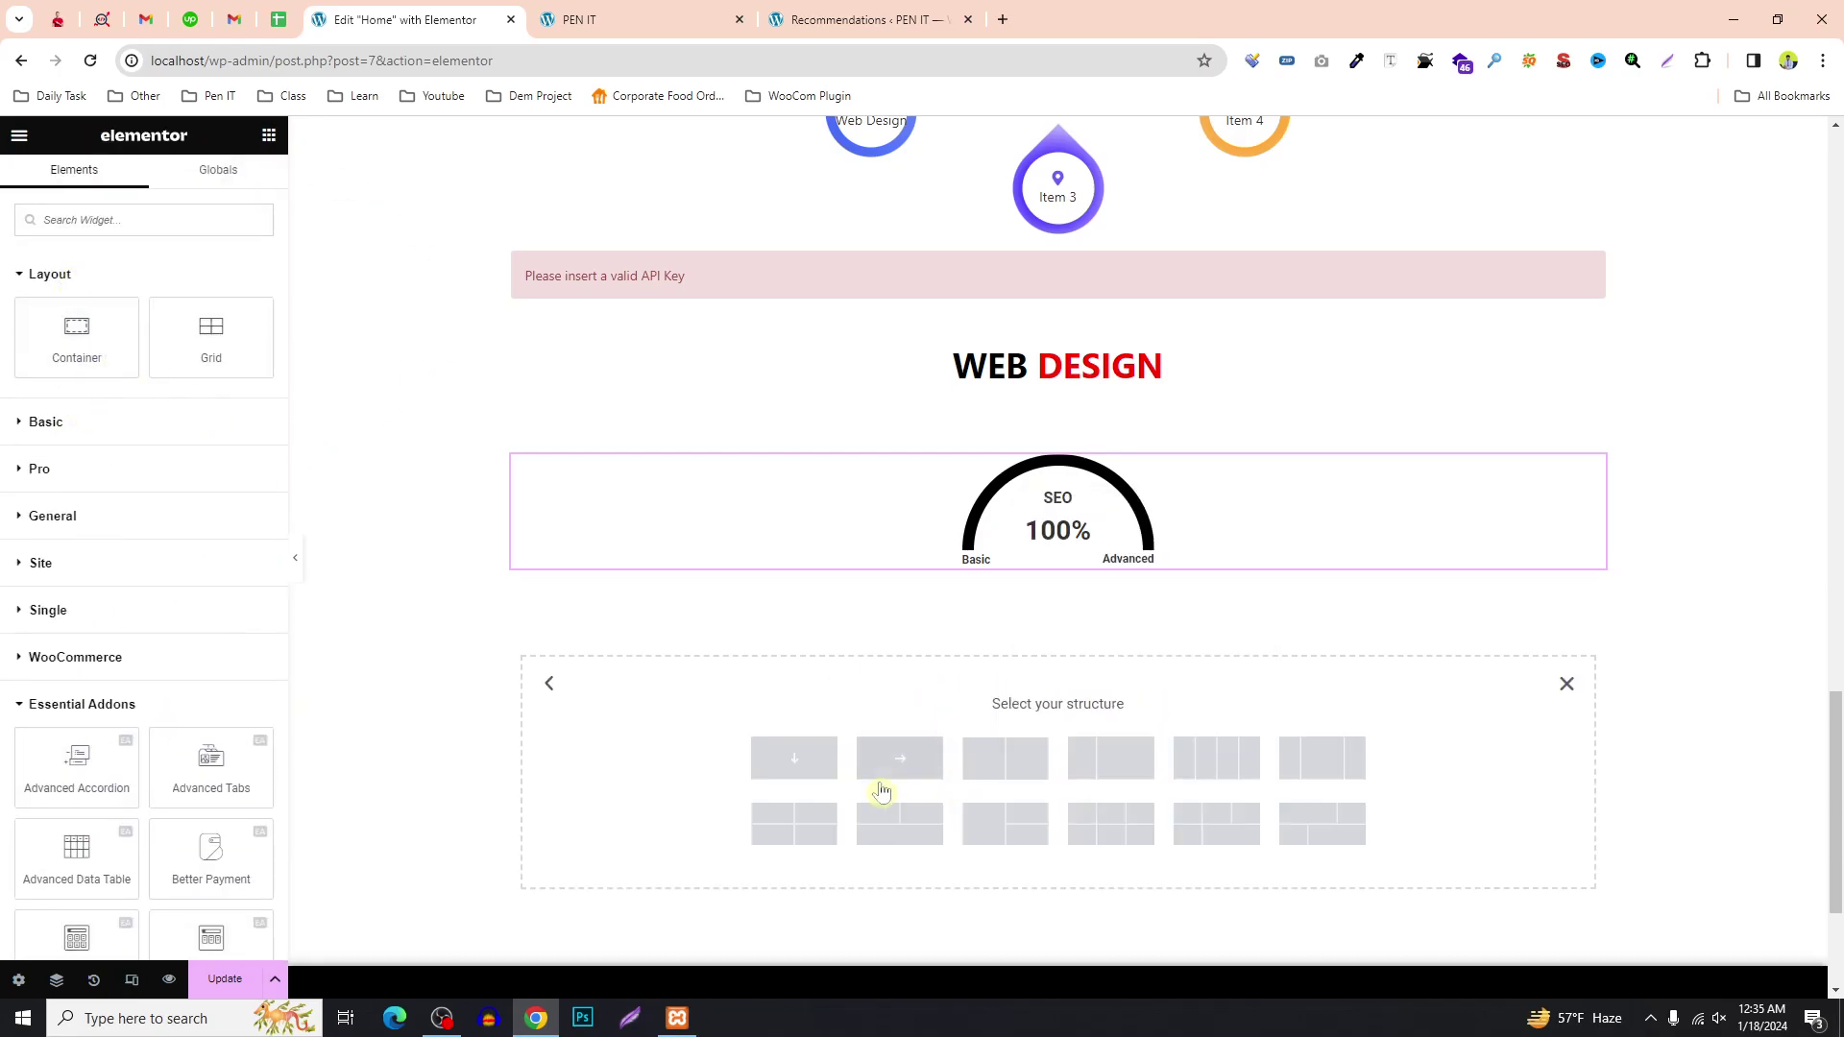
{"action": "left_click", "coordinate": [828, 767]}
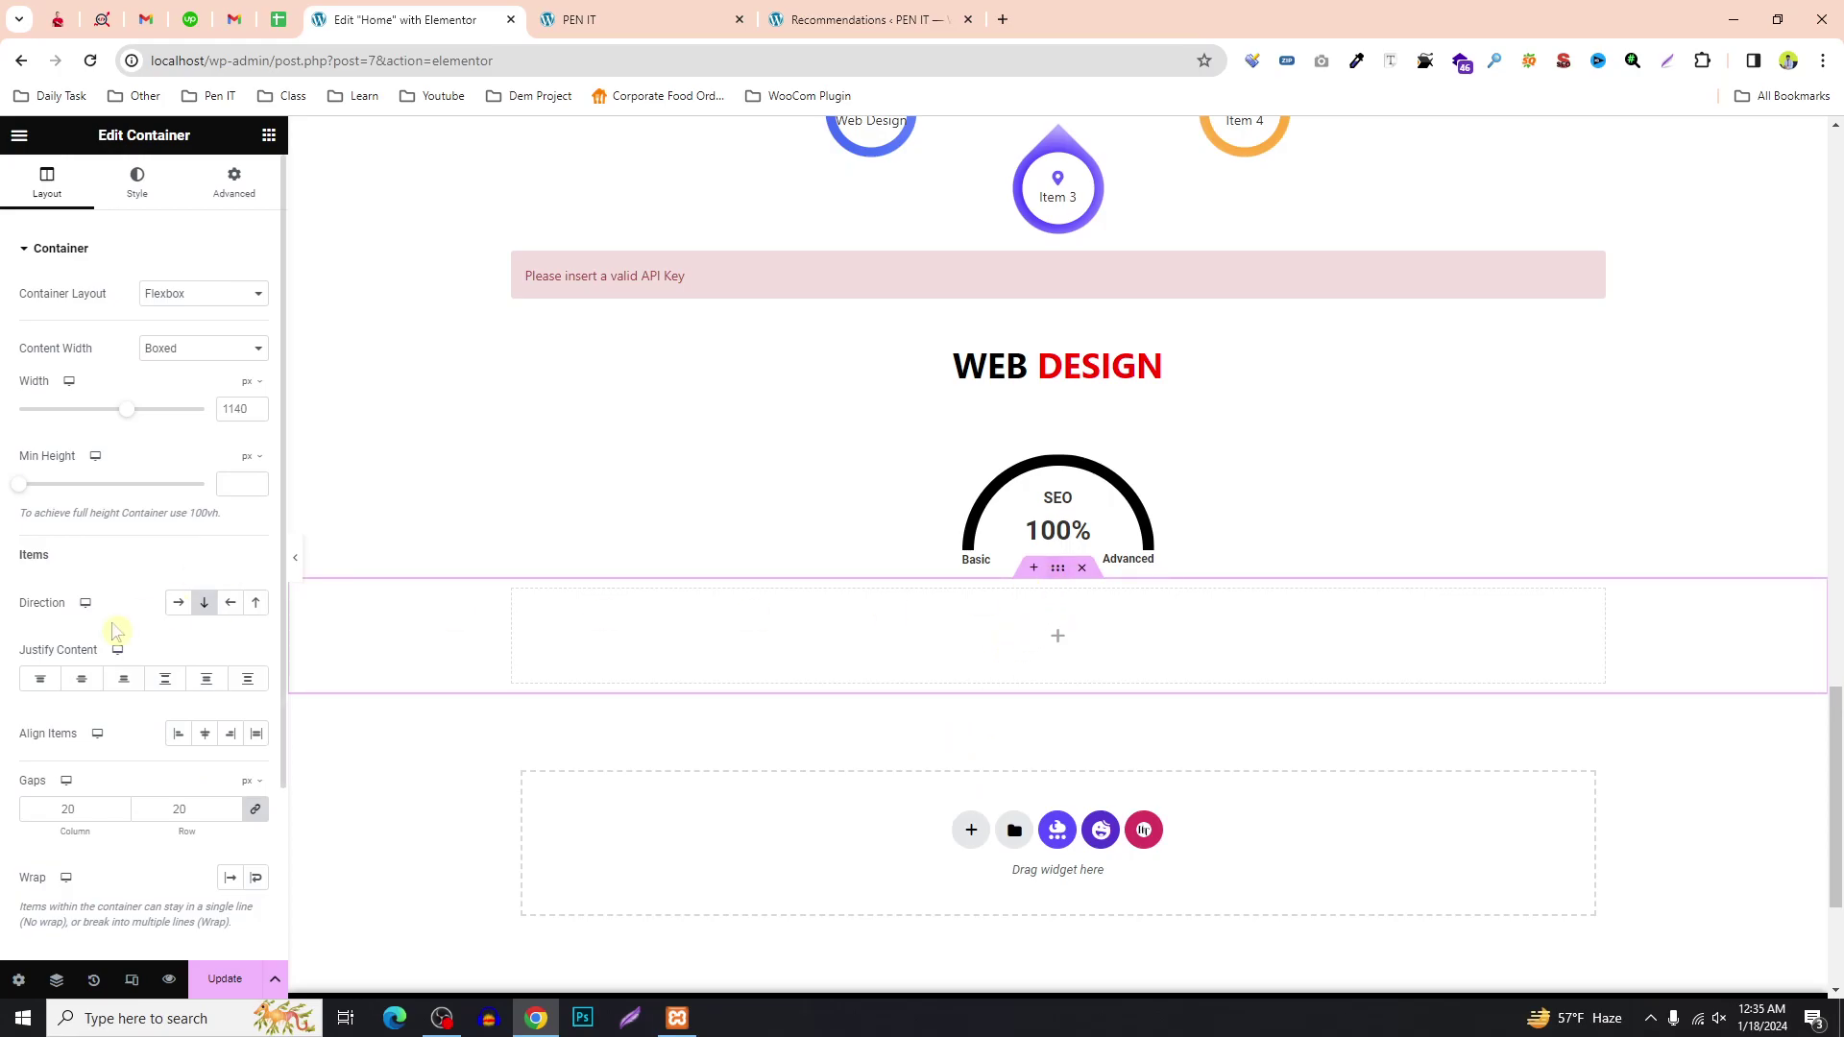
{"action": "left_click_drag", "start_coordinate": [1042, 538], "coordinate": [975, 634]}
Duplicate the half-circle SEO progress bar four times to form a row of five.
{"action": "right_click", "coordinate": [579, 492]}
{"action": "left_click", "coordinate": [611, 543]}
{"action": "right_click", "coordinate": [823, 497]}
{"action": "left_click", "coordinate": [888, 557]}
{"action": "right_click", "coordinate": [1063, 511]}
{"action": "left_click", "coordinate": [1151, 568]}
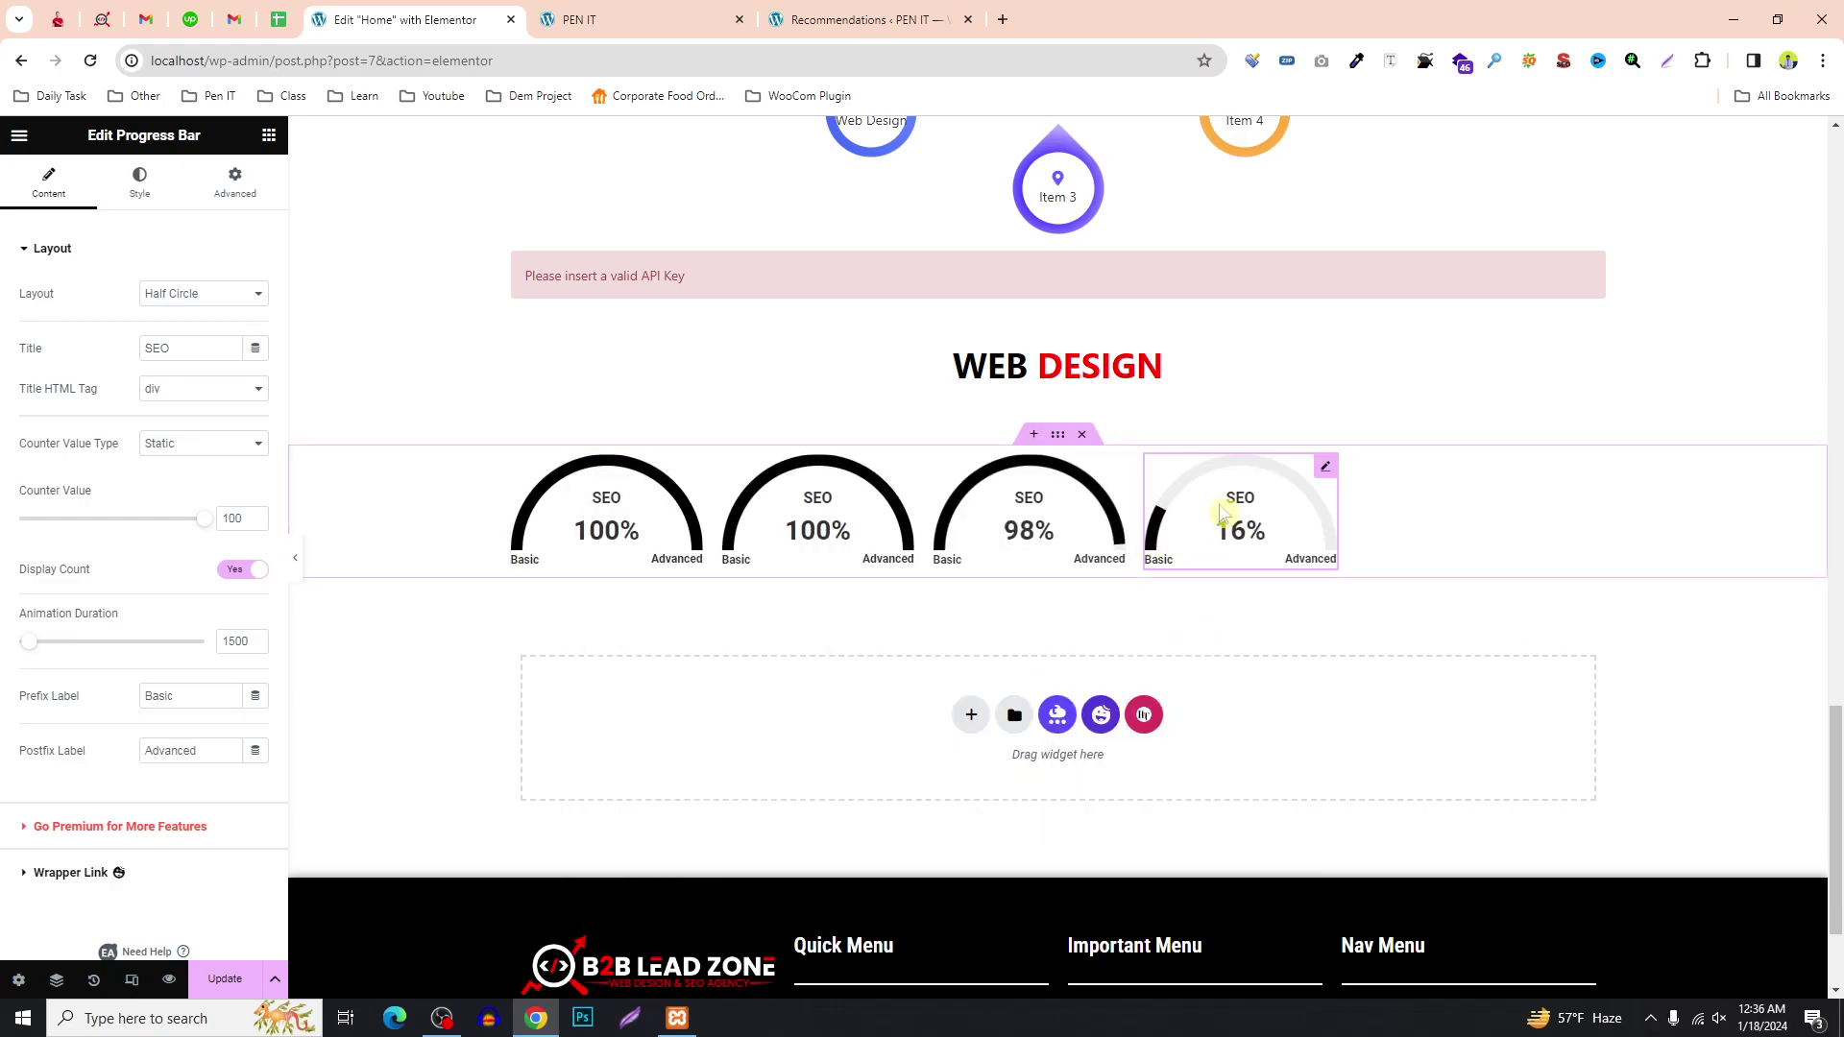
{"action": "right_click", "coordinate": [1222, 503]}
{"action": "left_click", "coordinate": [1303, 578]}
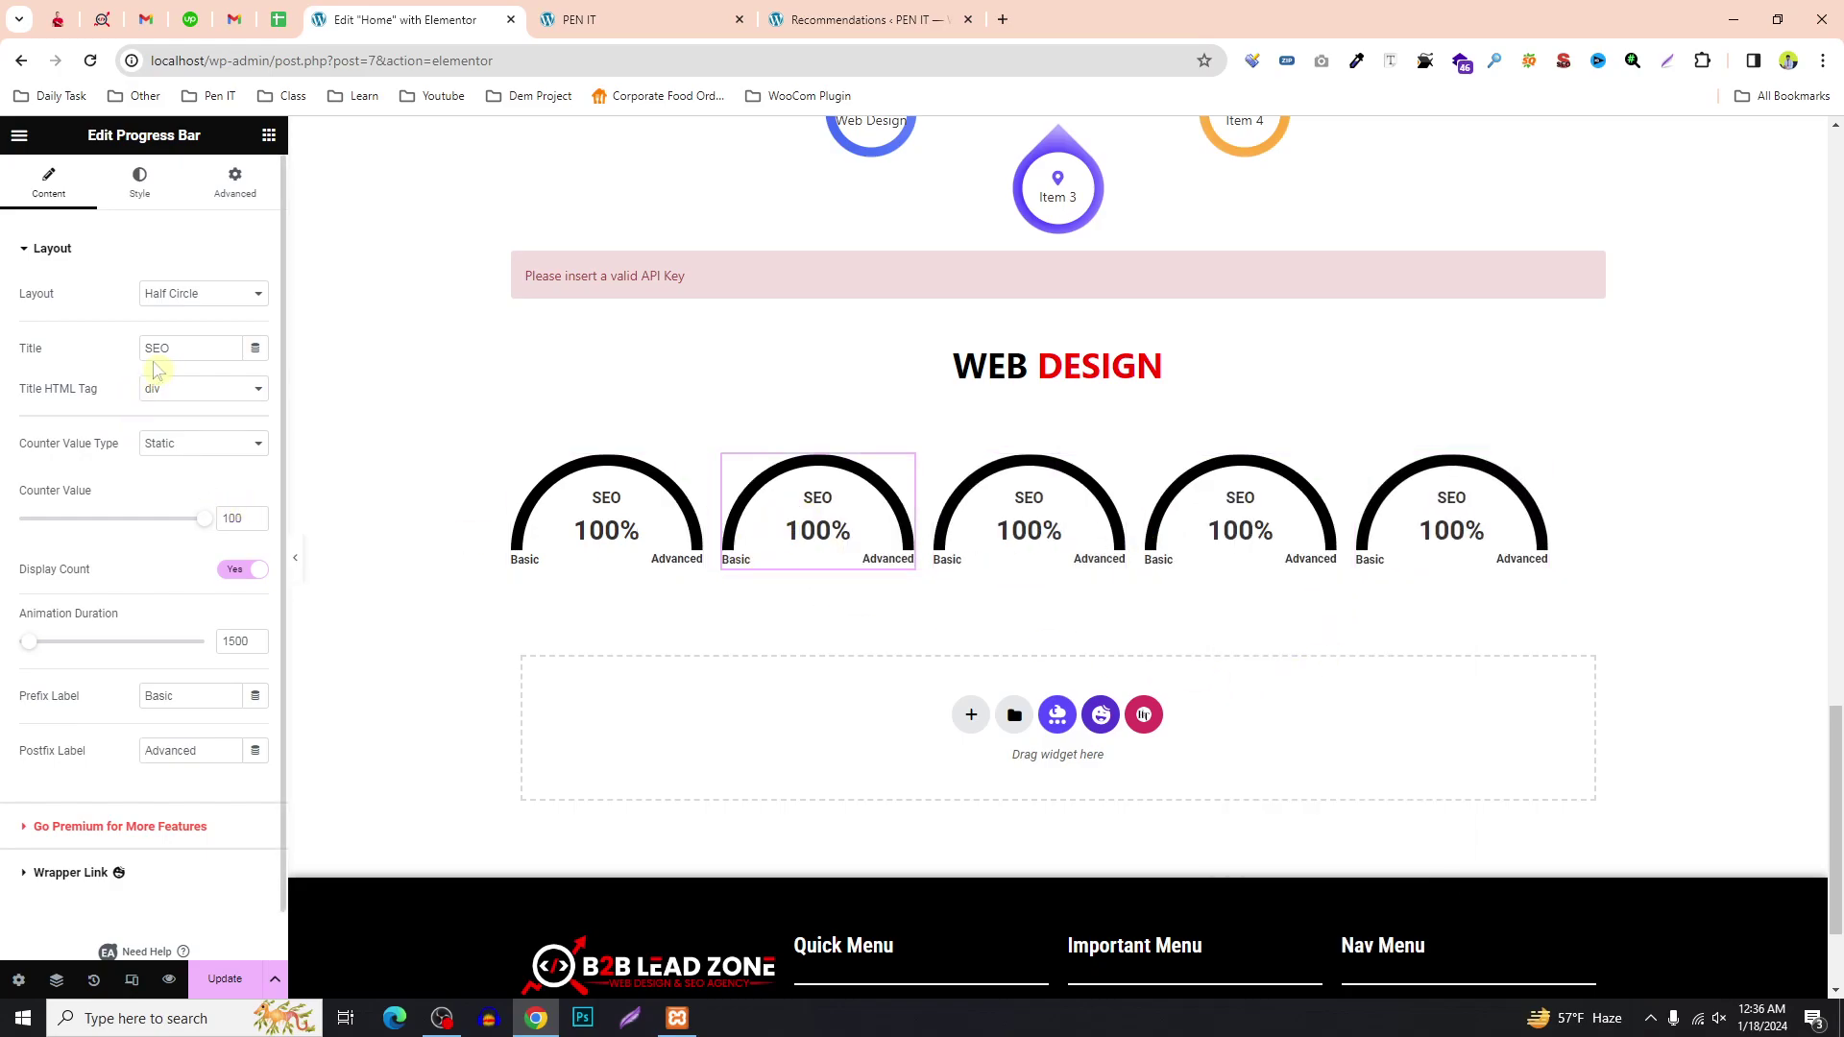
Retitle the second progress bar SMM and the third one Web Design.
{"action": "type", "text": "SMM"}
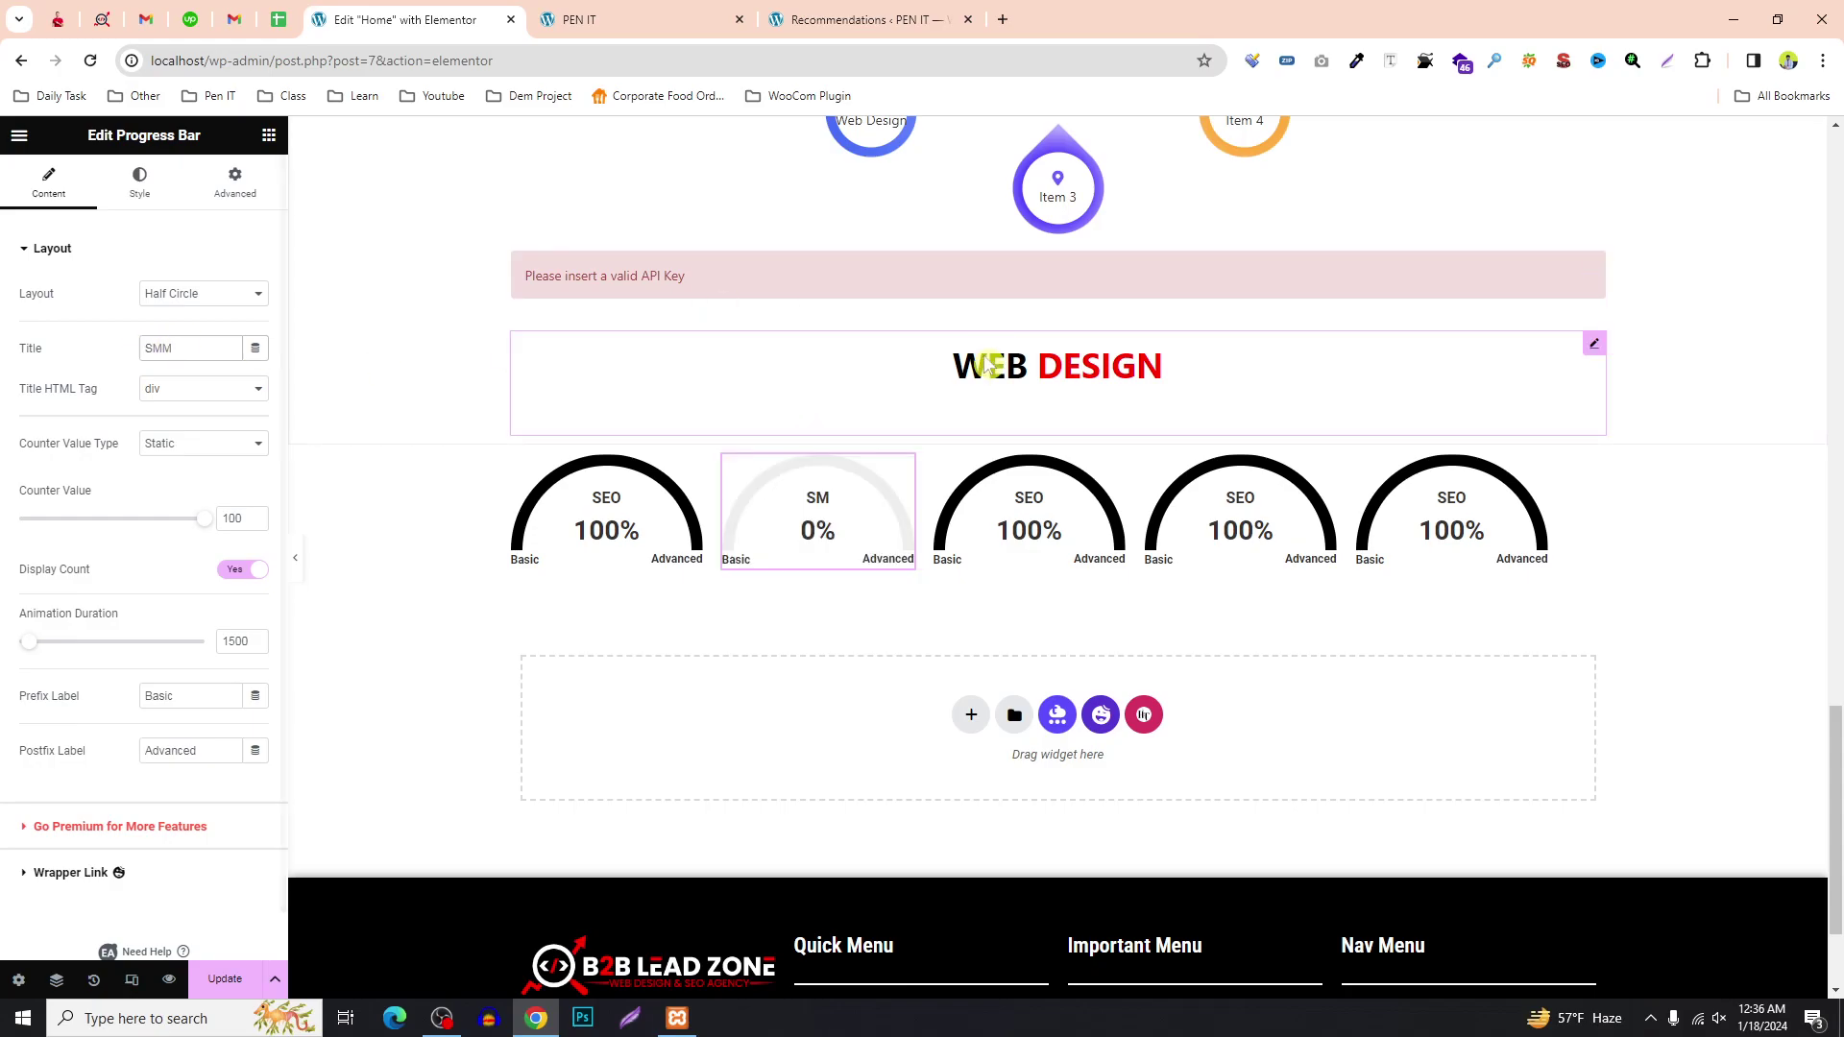
{"action": "left_click", "coordinate": [1037, 518]}
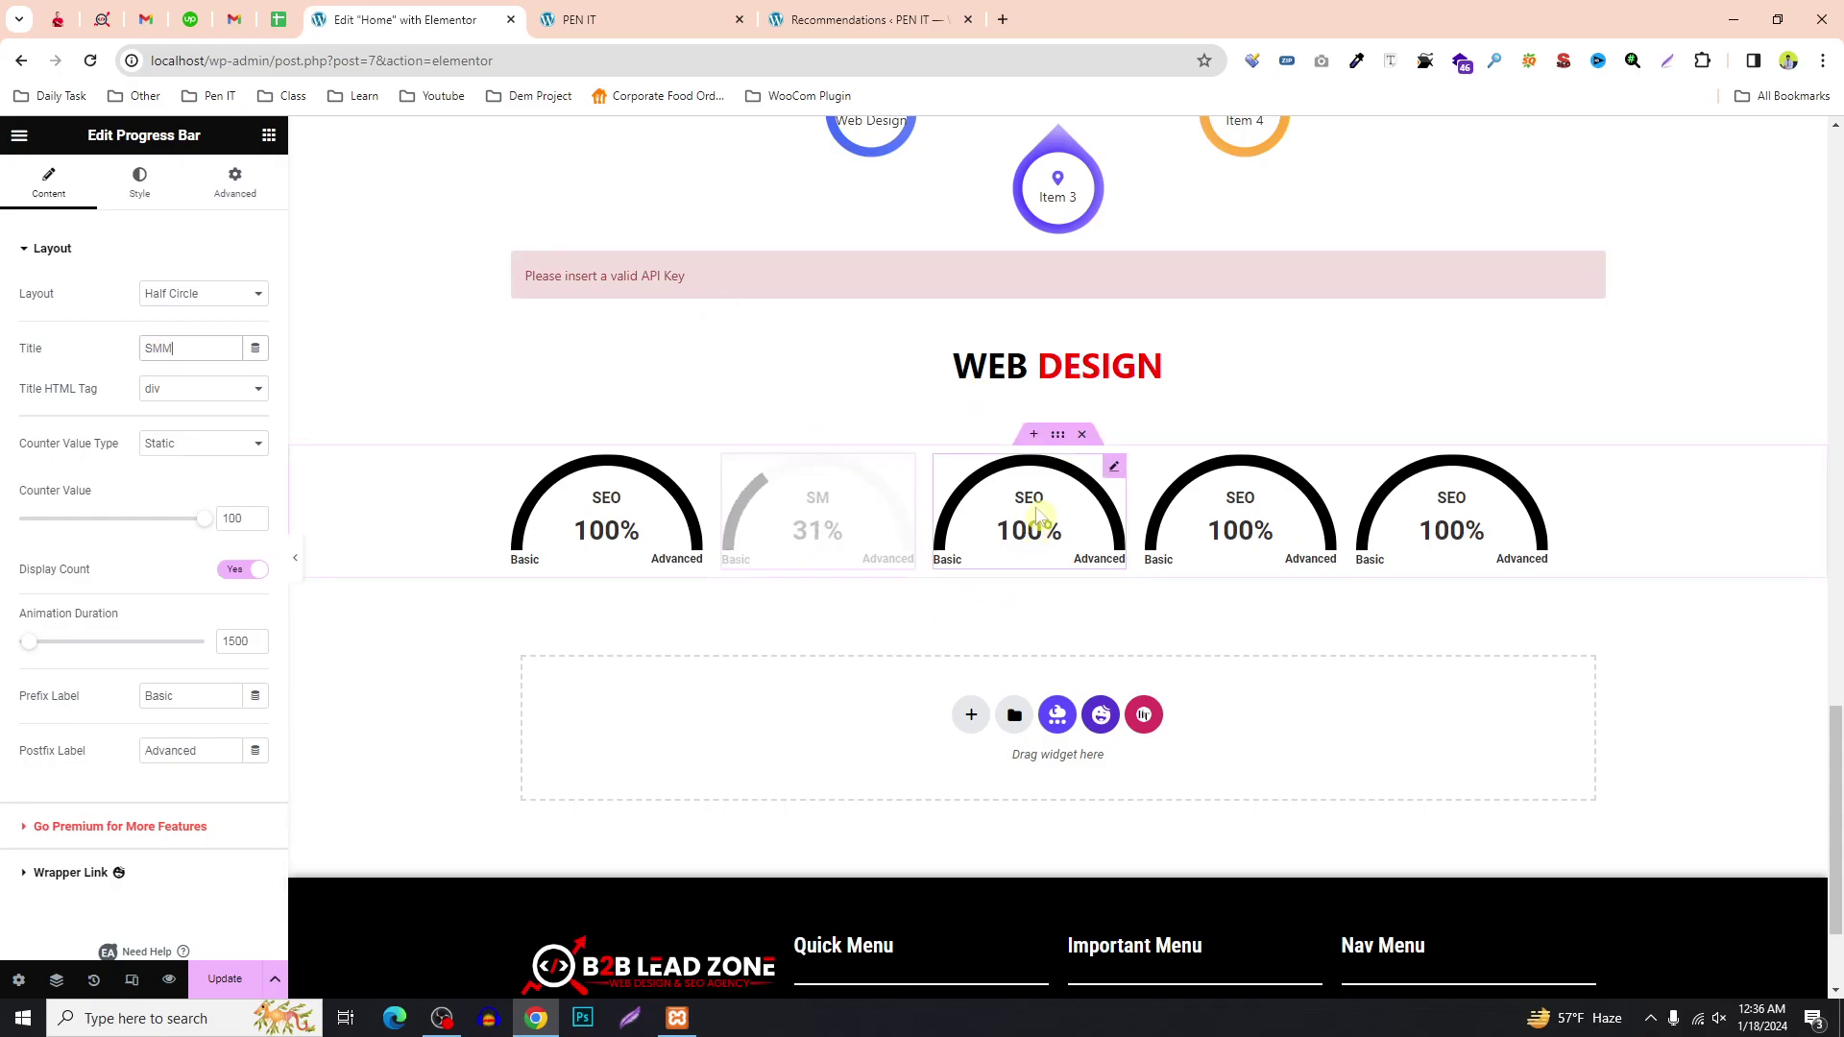
{"action": "double_click", "coordinate": [152, 350]}
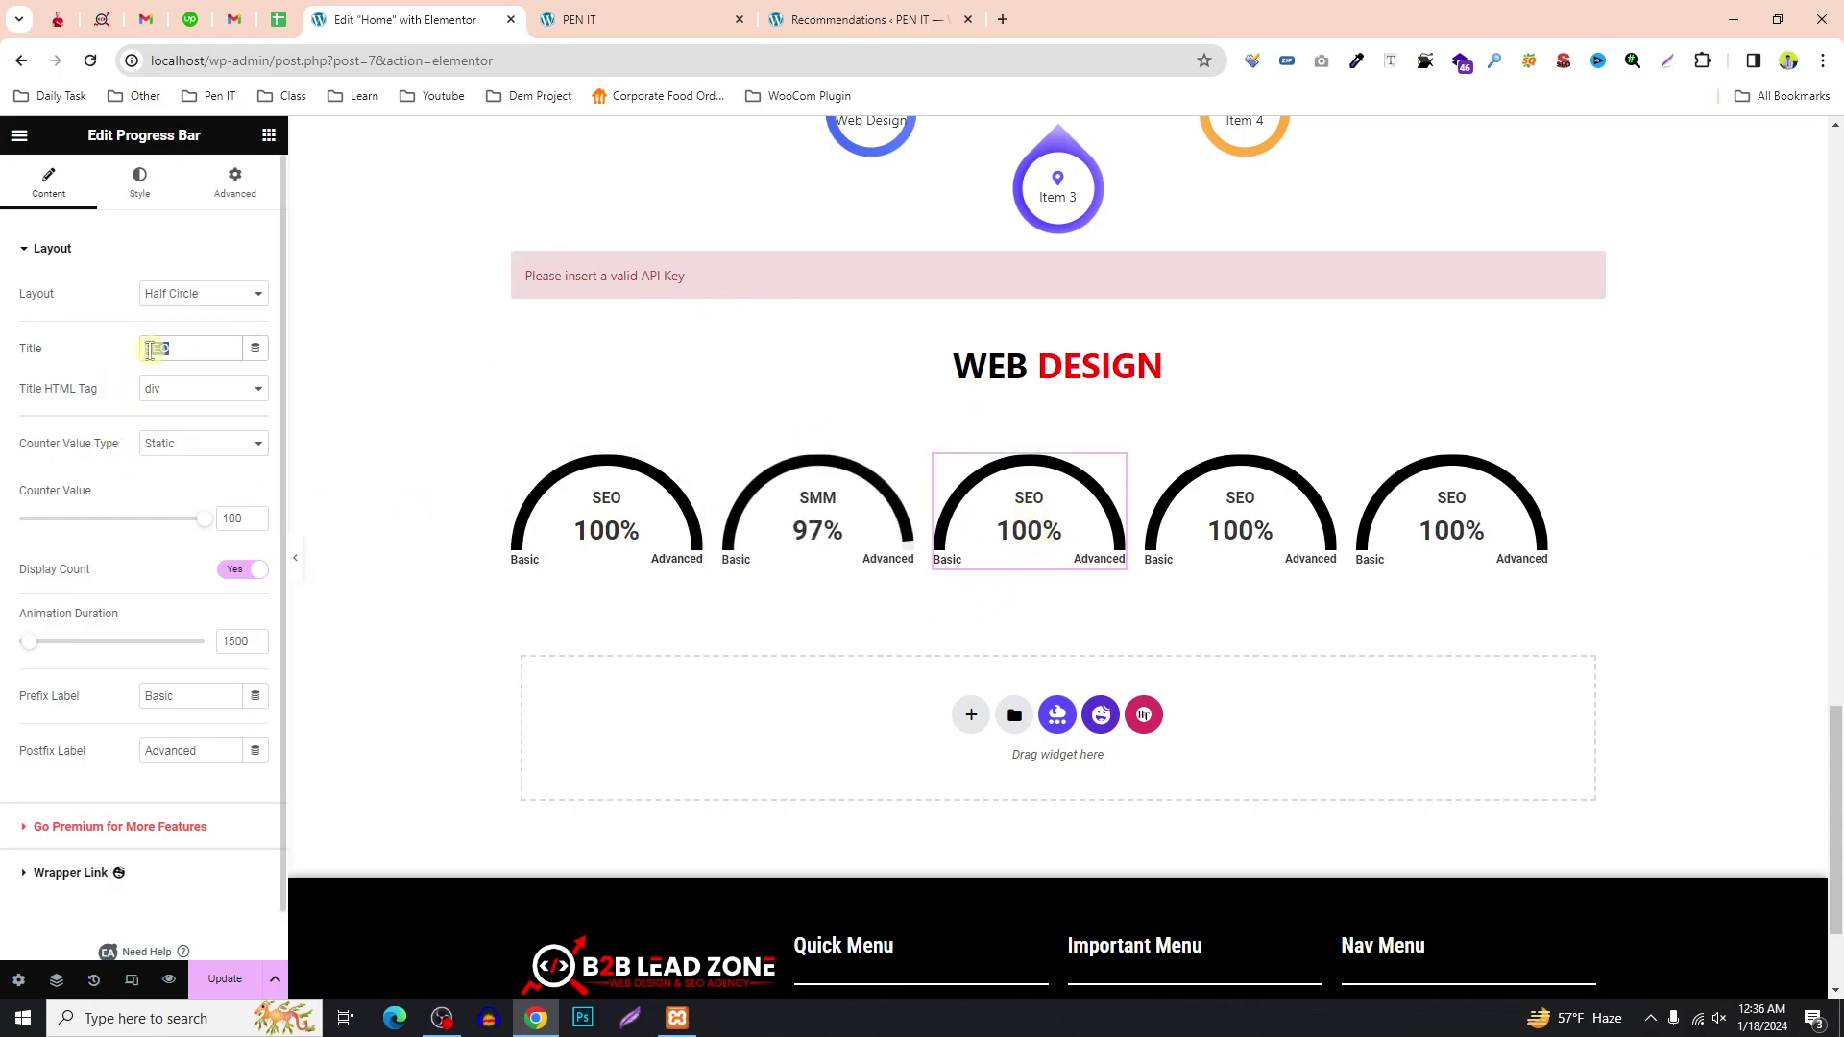
{"action": "type", "text": "Web Design"}
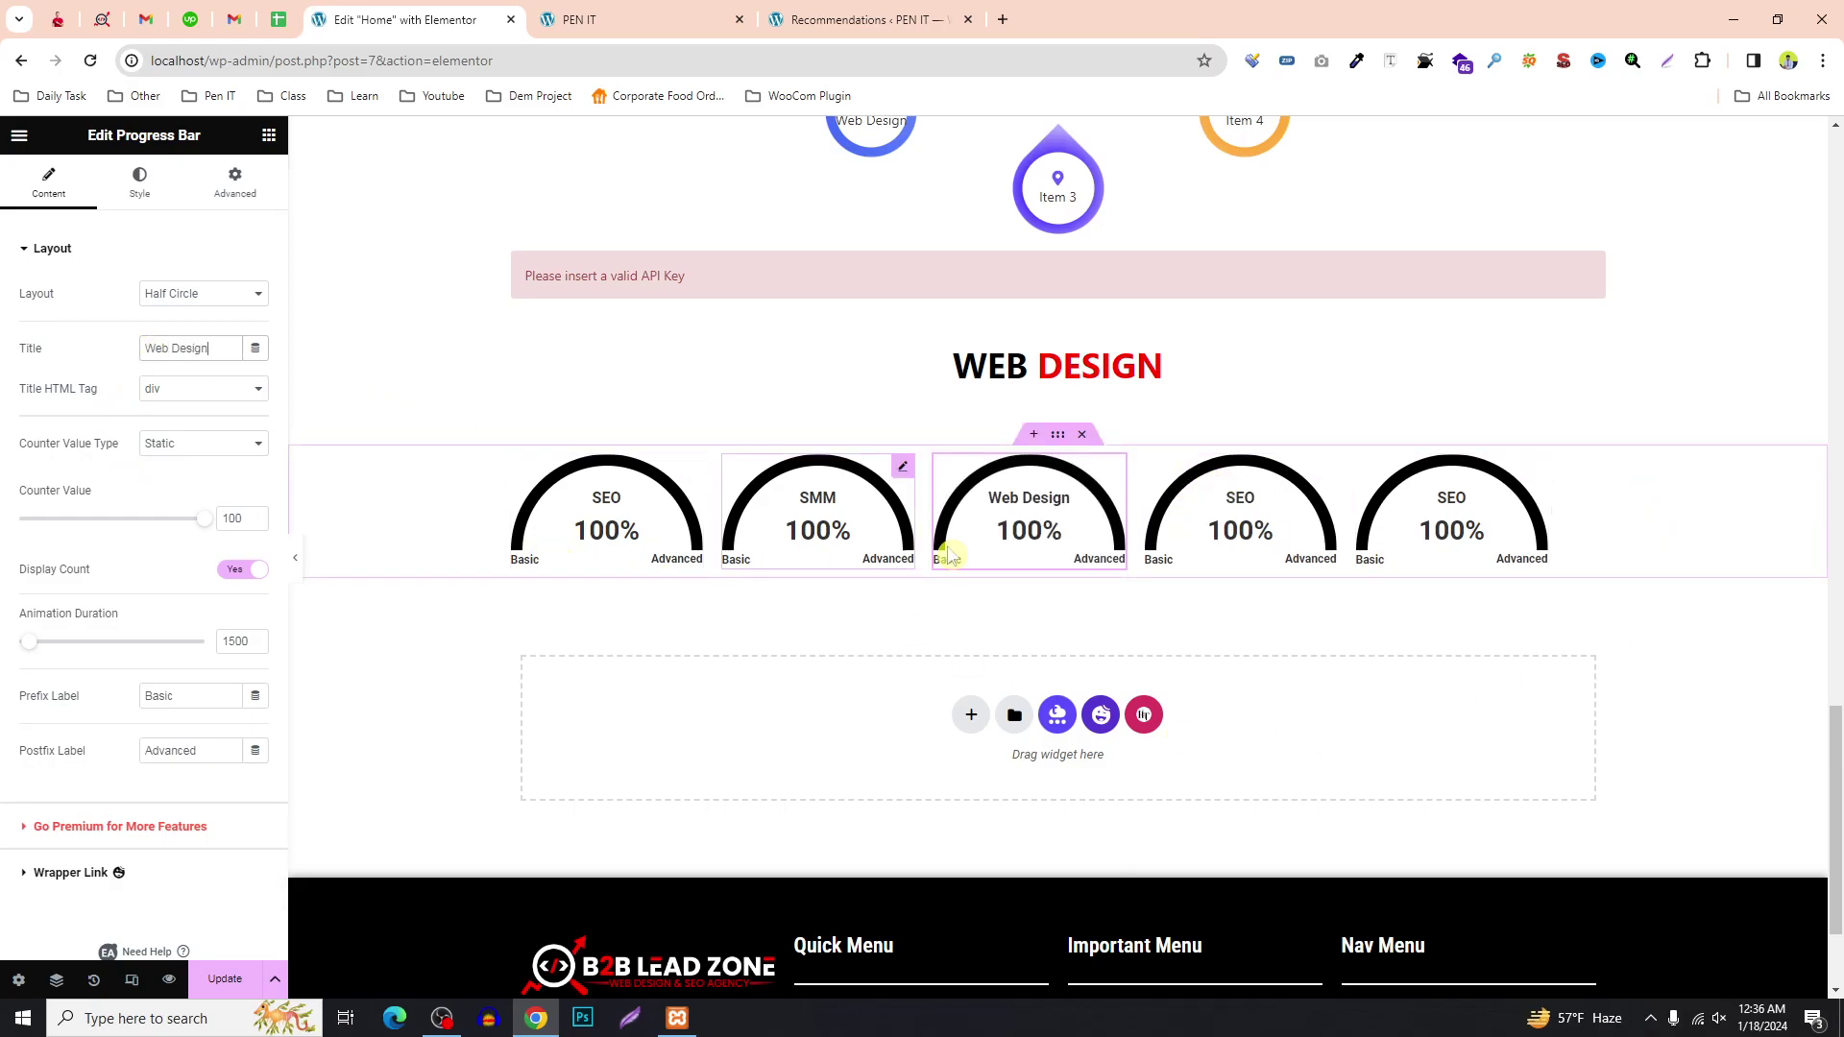
Change the dual color heading's first part to MY and its last part to Skills.
{"action": "left_click", "coordinate": [989, 382]}
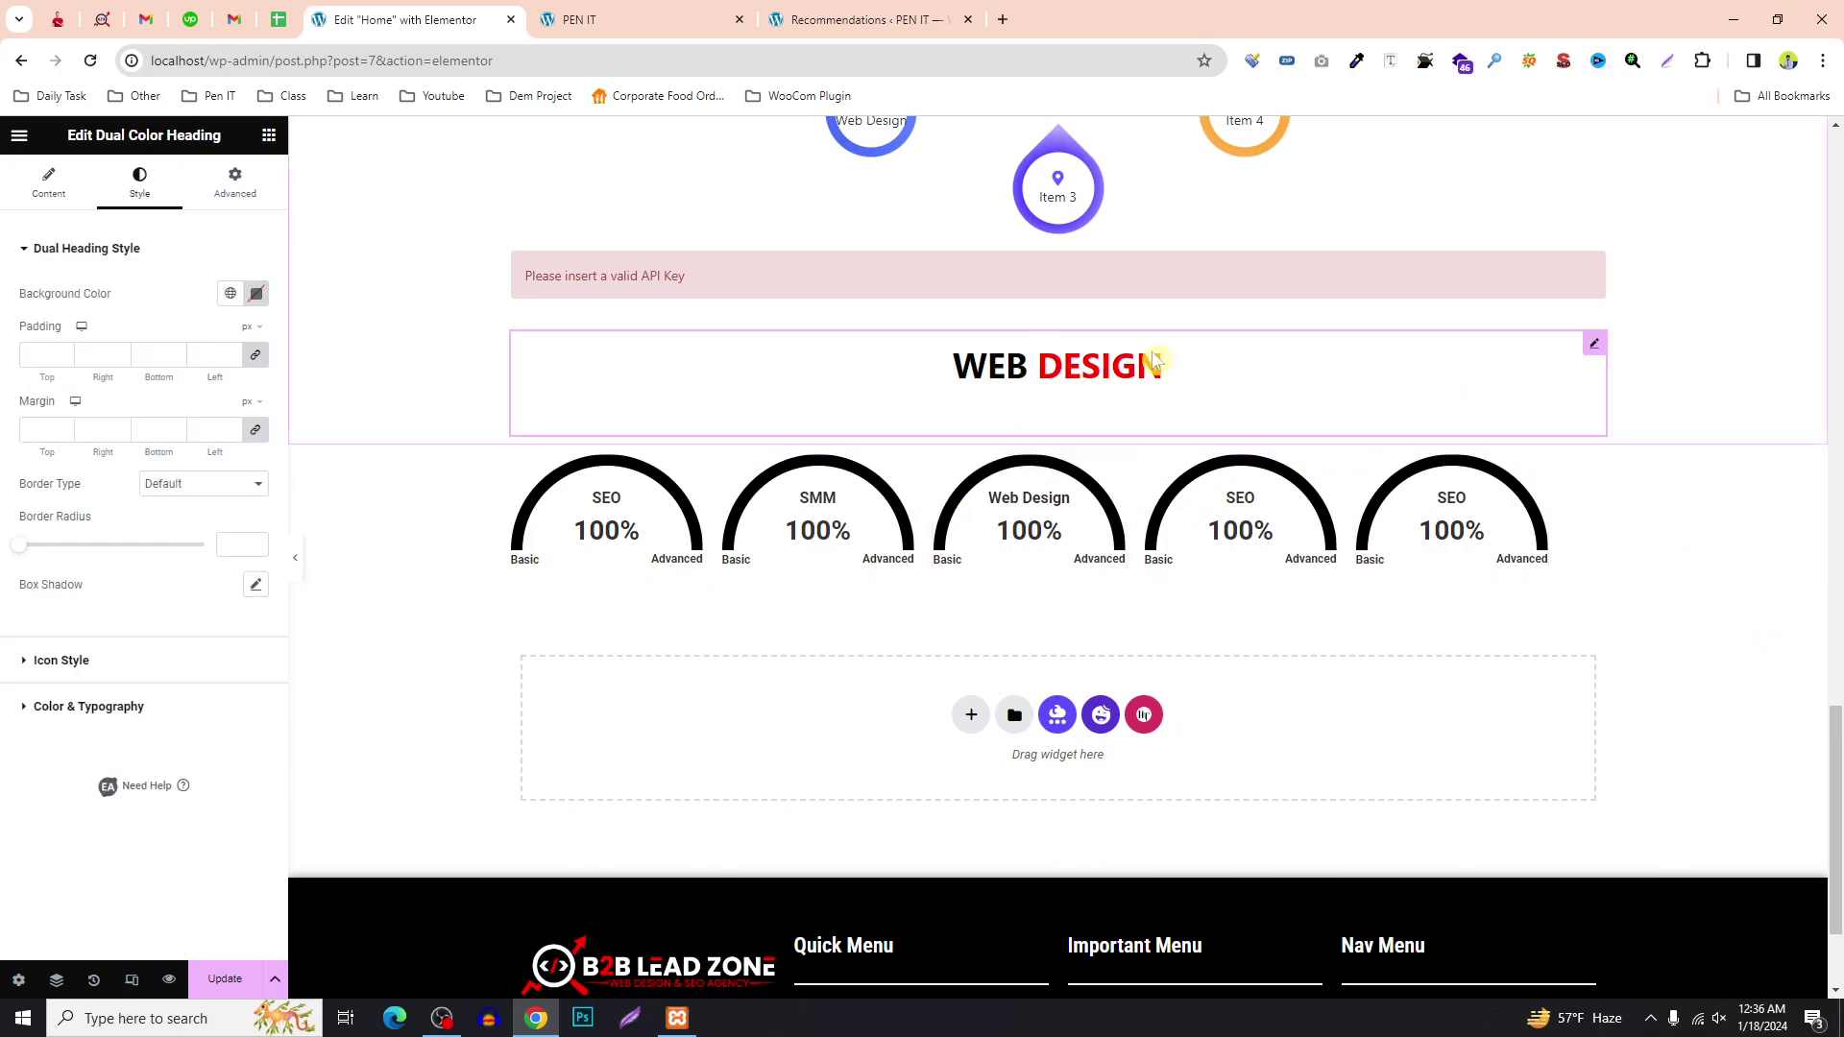
{"action": "left_click", "coordinate": [46, 182]}
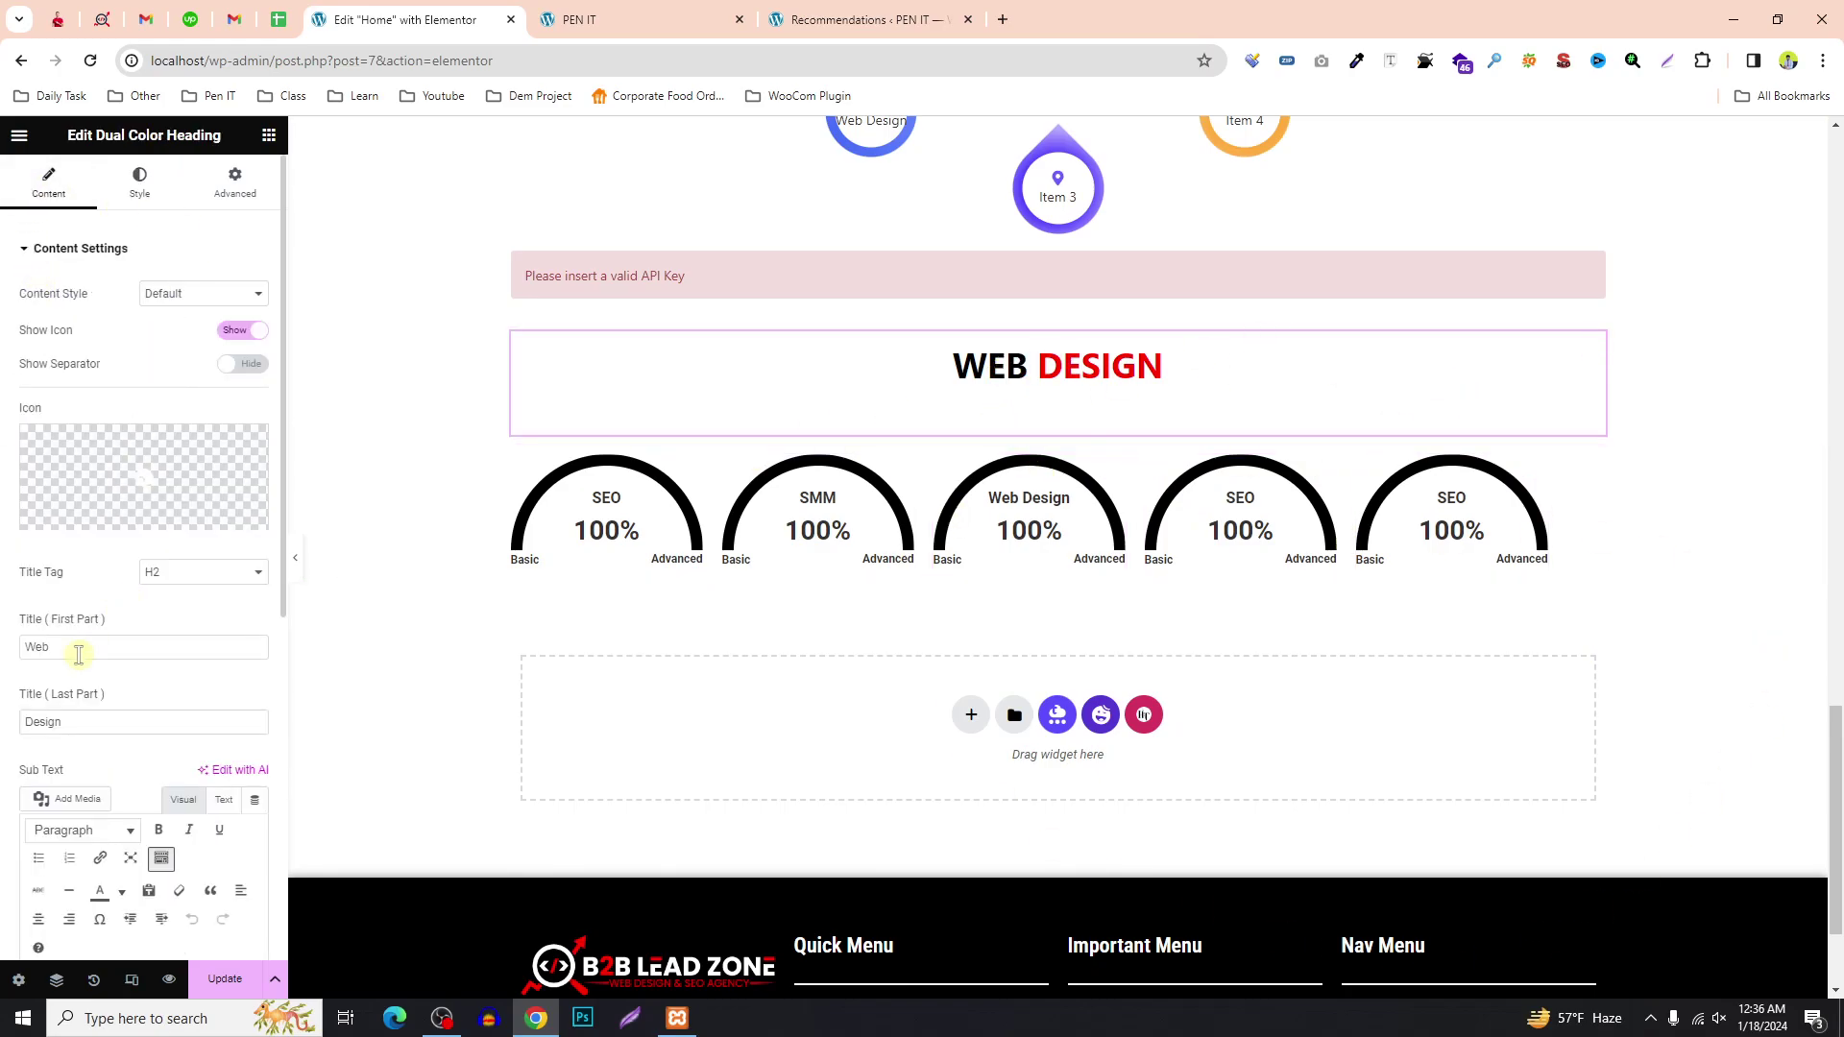
{"action": "type", "text": "MY"}
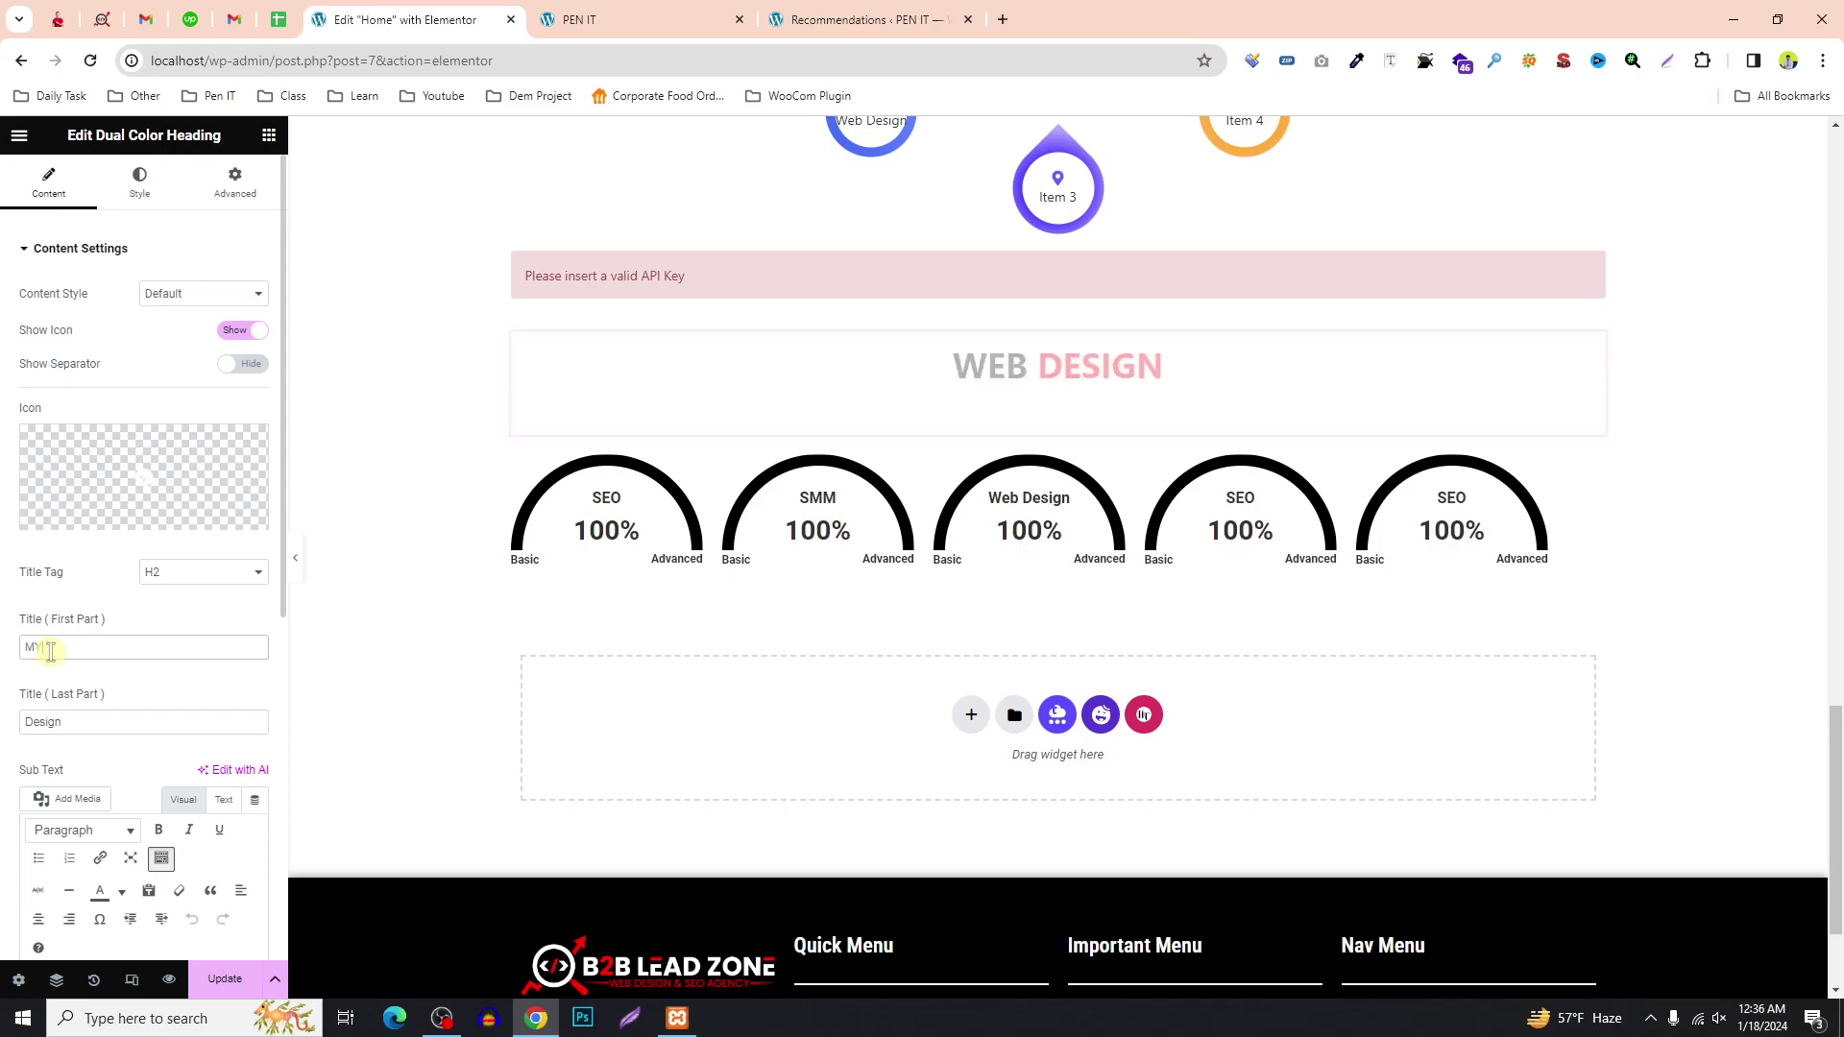
{"action": "double_click", "coordinate": [49, 723]}
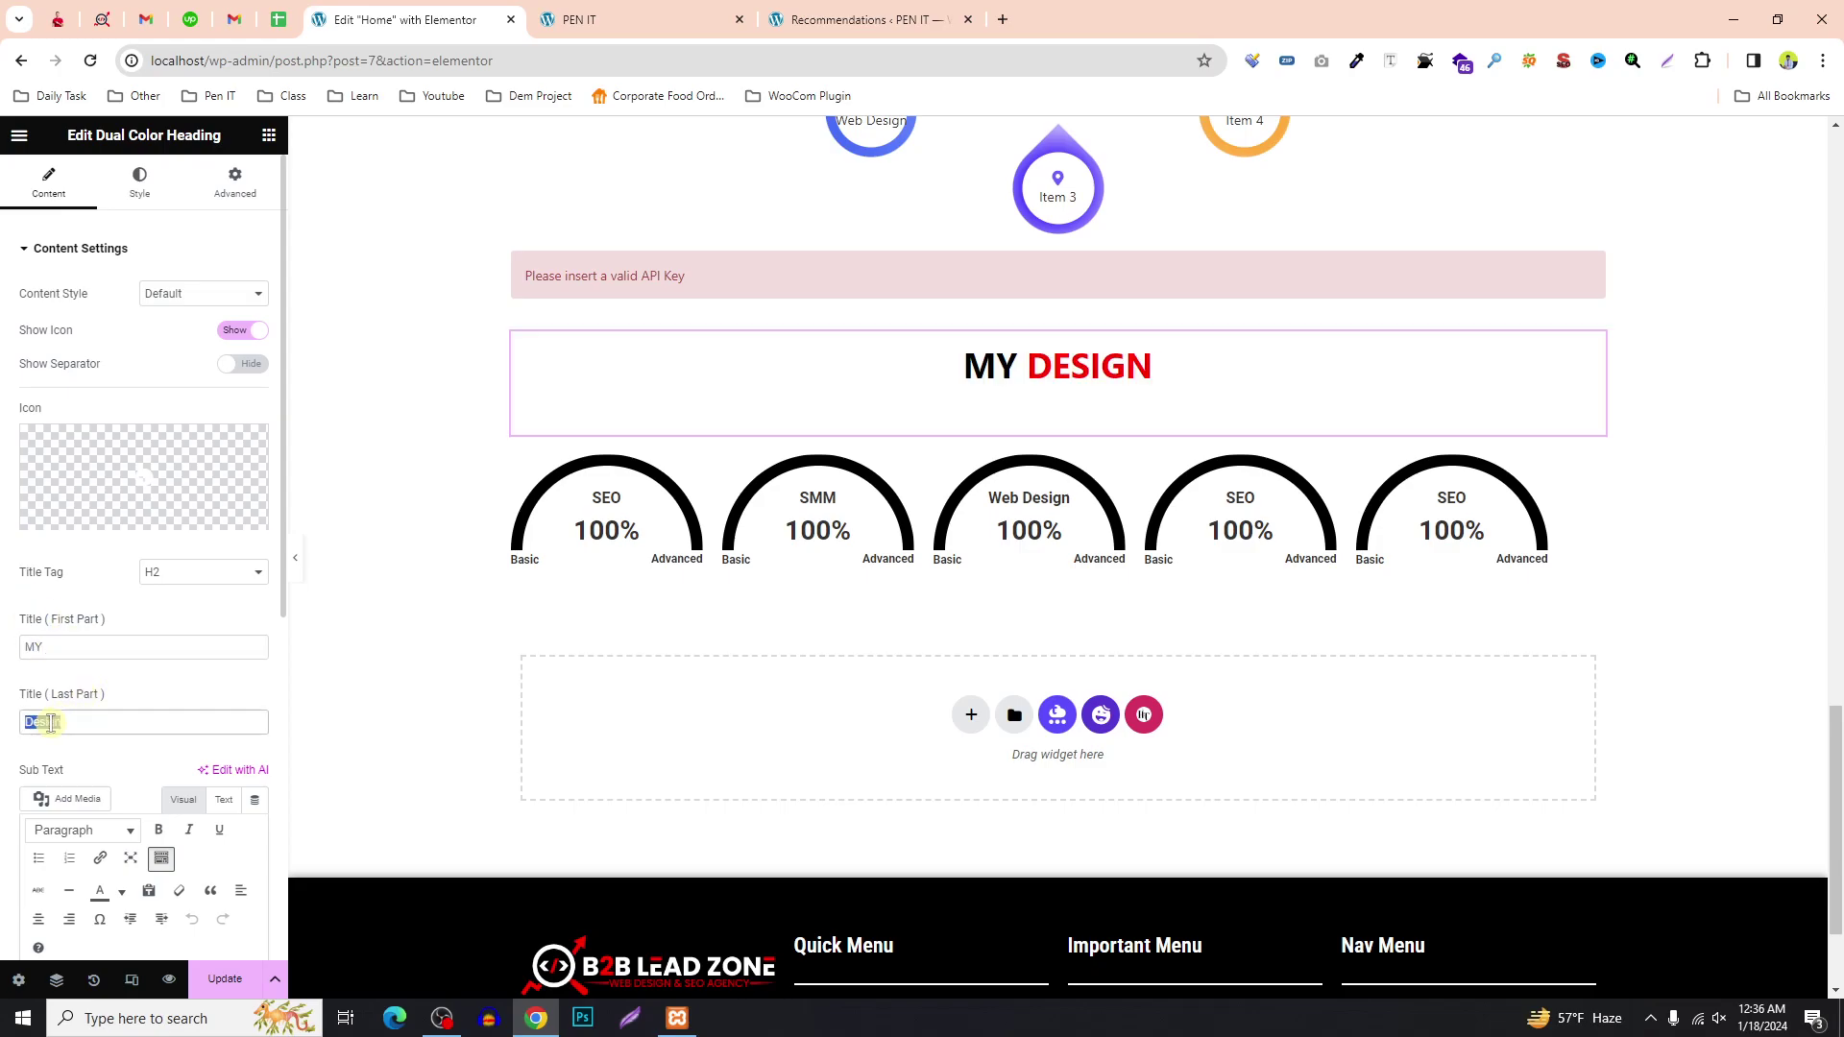
{"action": "type", "text": "Skil"}
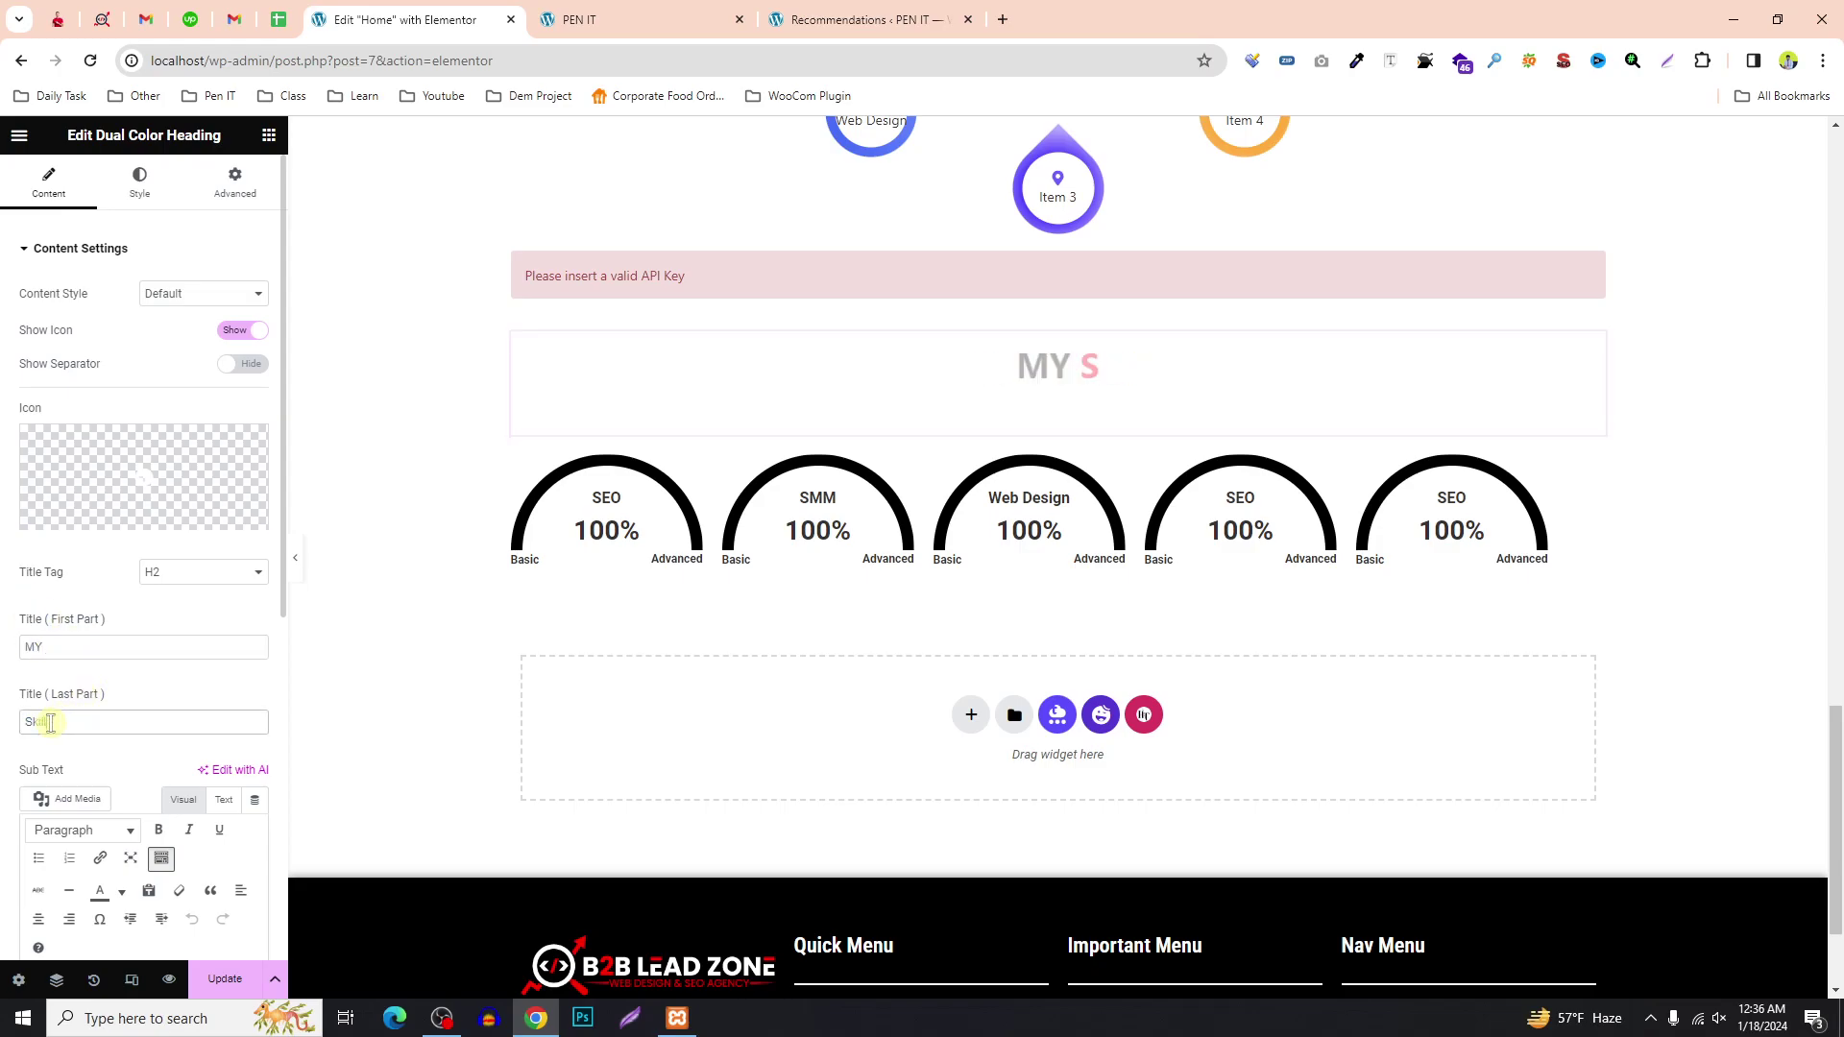
{"action": "type", "text": "ls"}
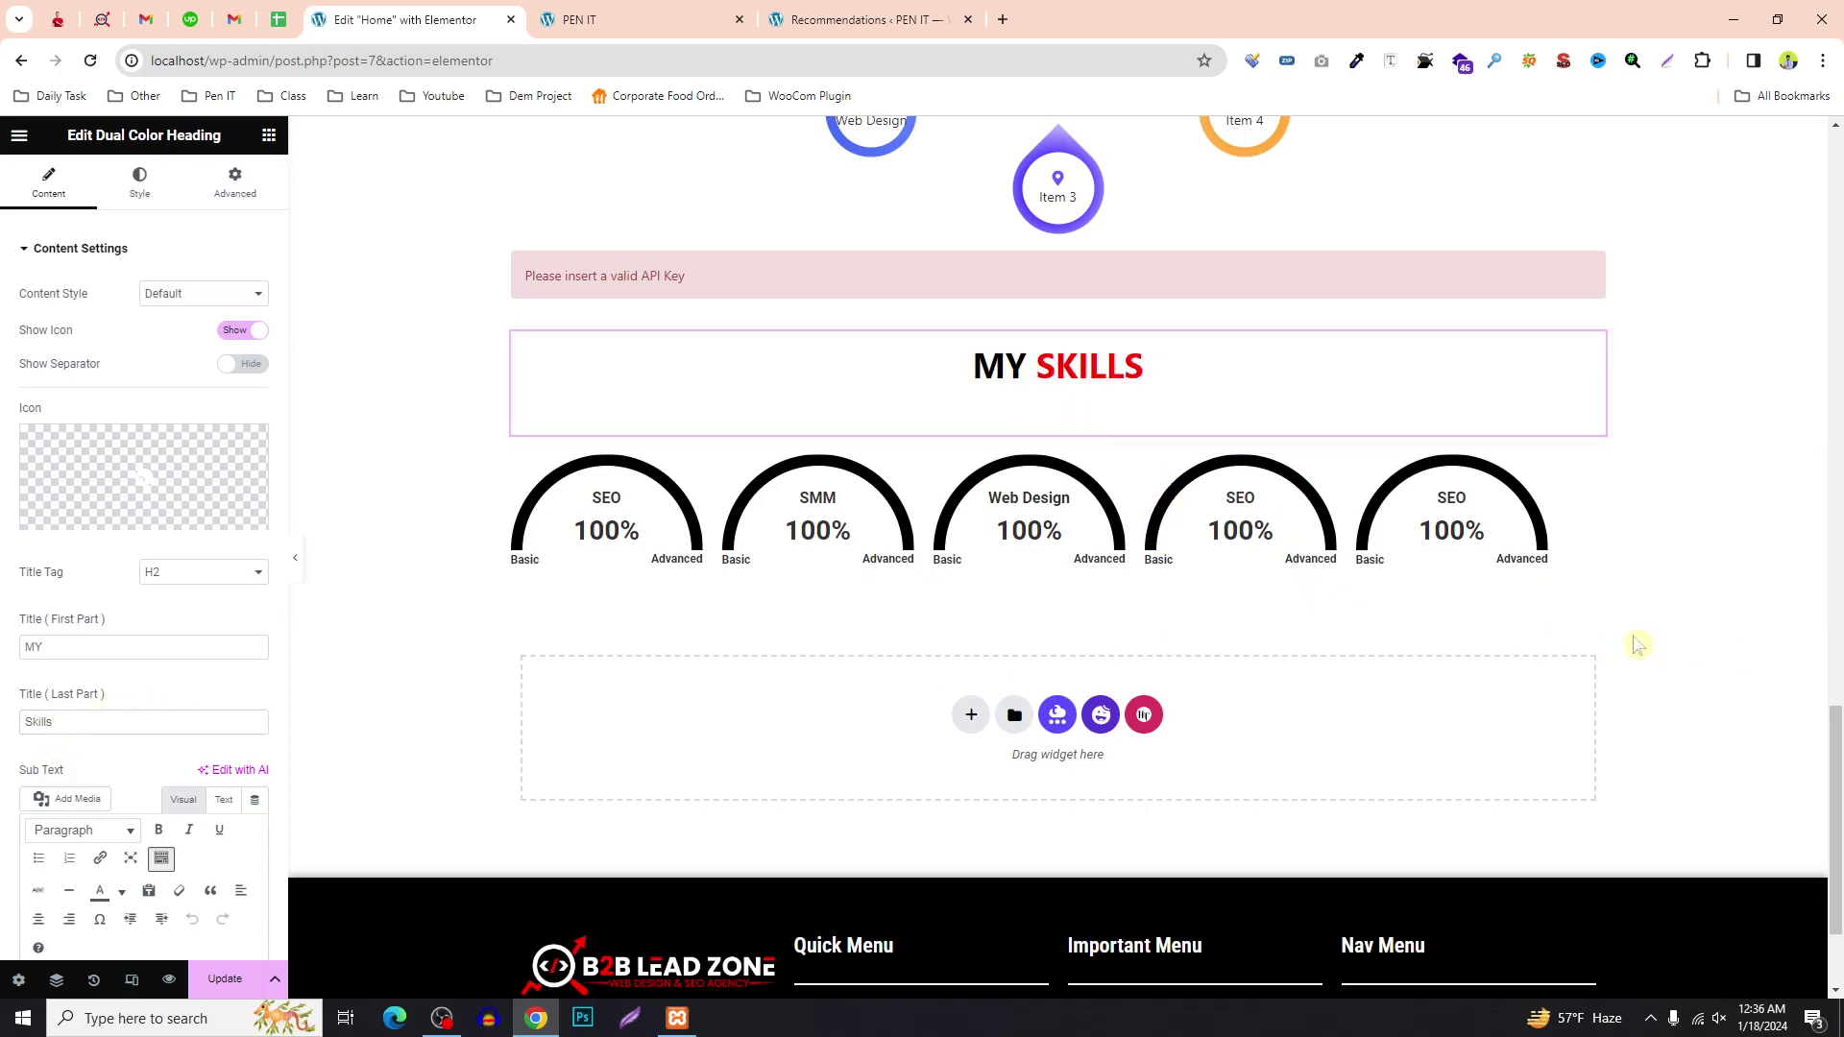
Add an empty single-column container below the row of progress bars.
{"action": "scroll", "coordinate": [672, 768], "scroll_direction": "down", "scroll_amount": 1}
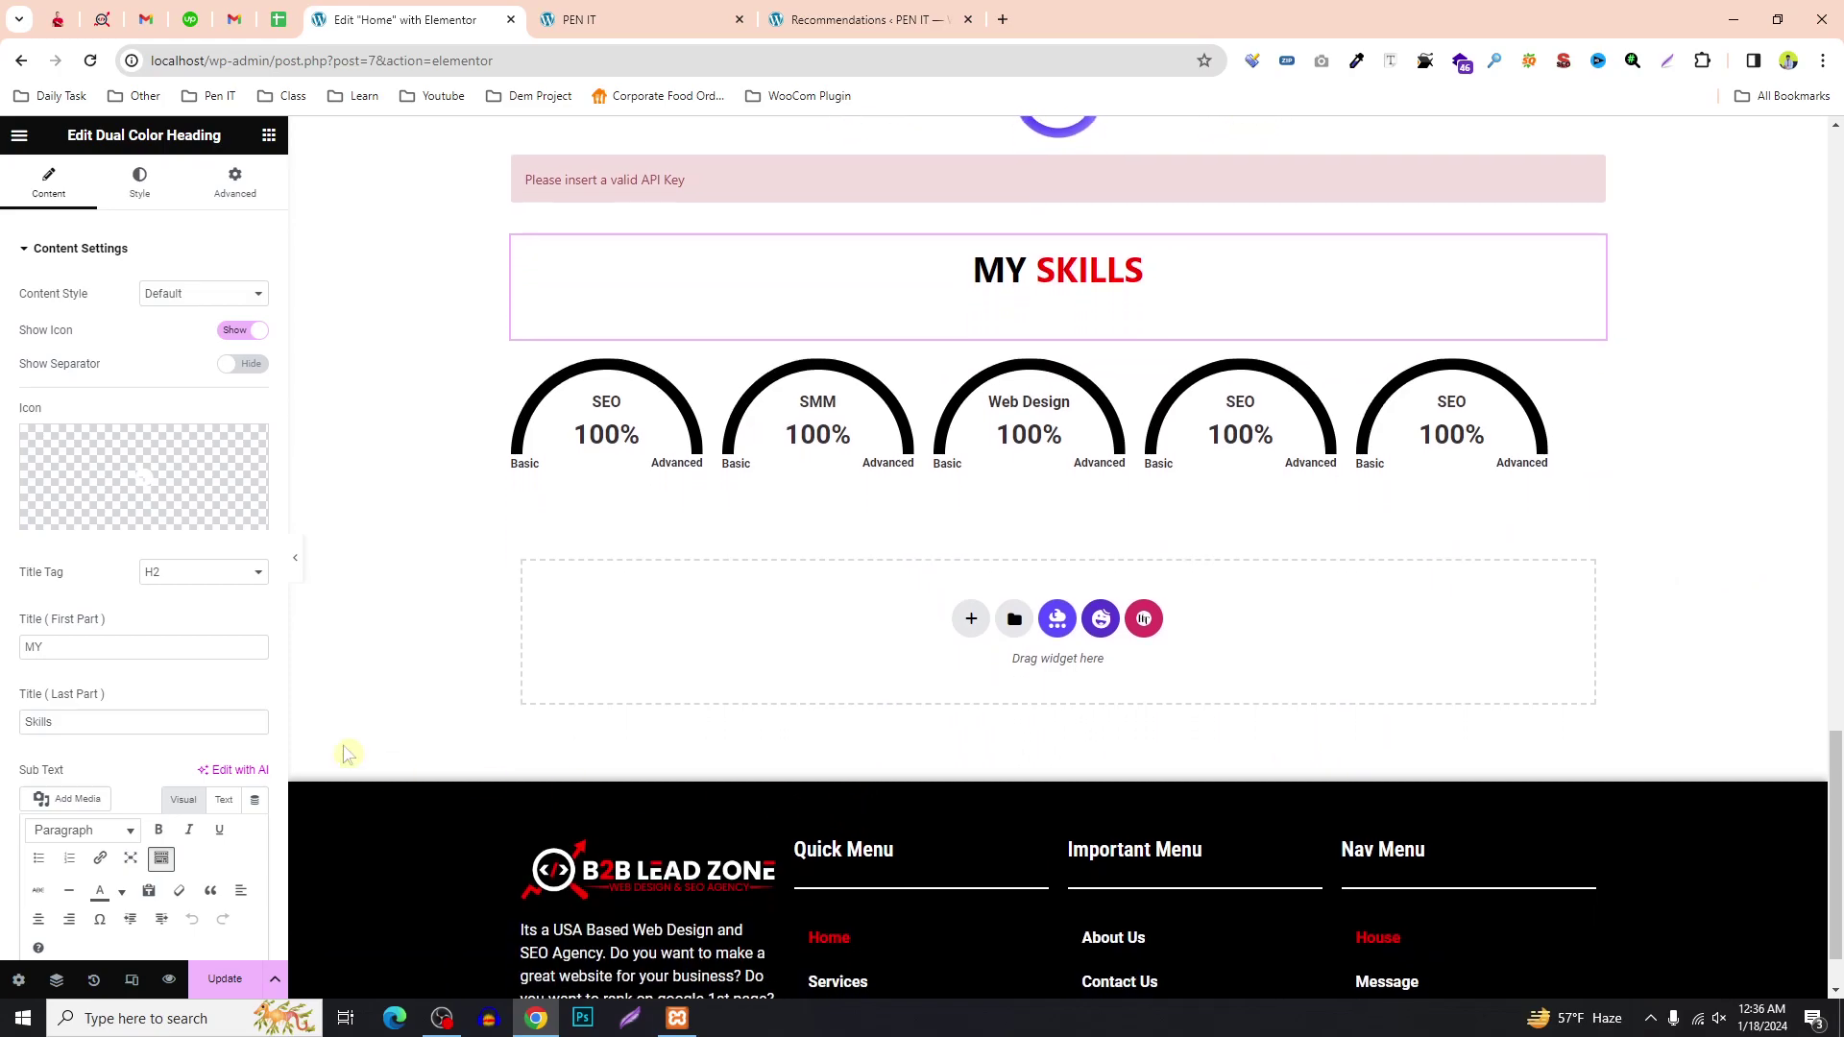
{"action": "scroll", "coordinate": [1031, 760], "scroll_direction": "up", "scroll_amount": 2}
{"action": "left_click", "coordinate": [966, 814]}
{"action": "left_click", "coordinate": [998, 870]}
{"action": "left_click", "coordinate": [793, 859]}
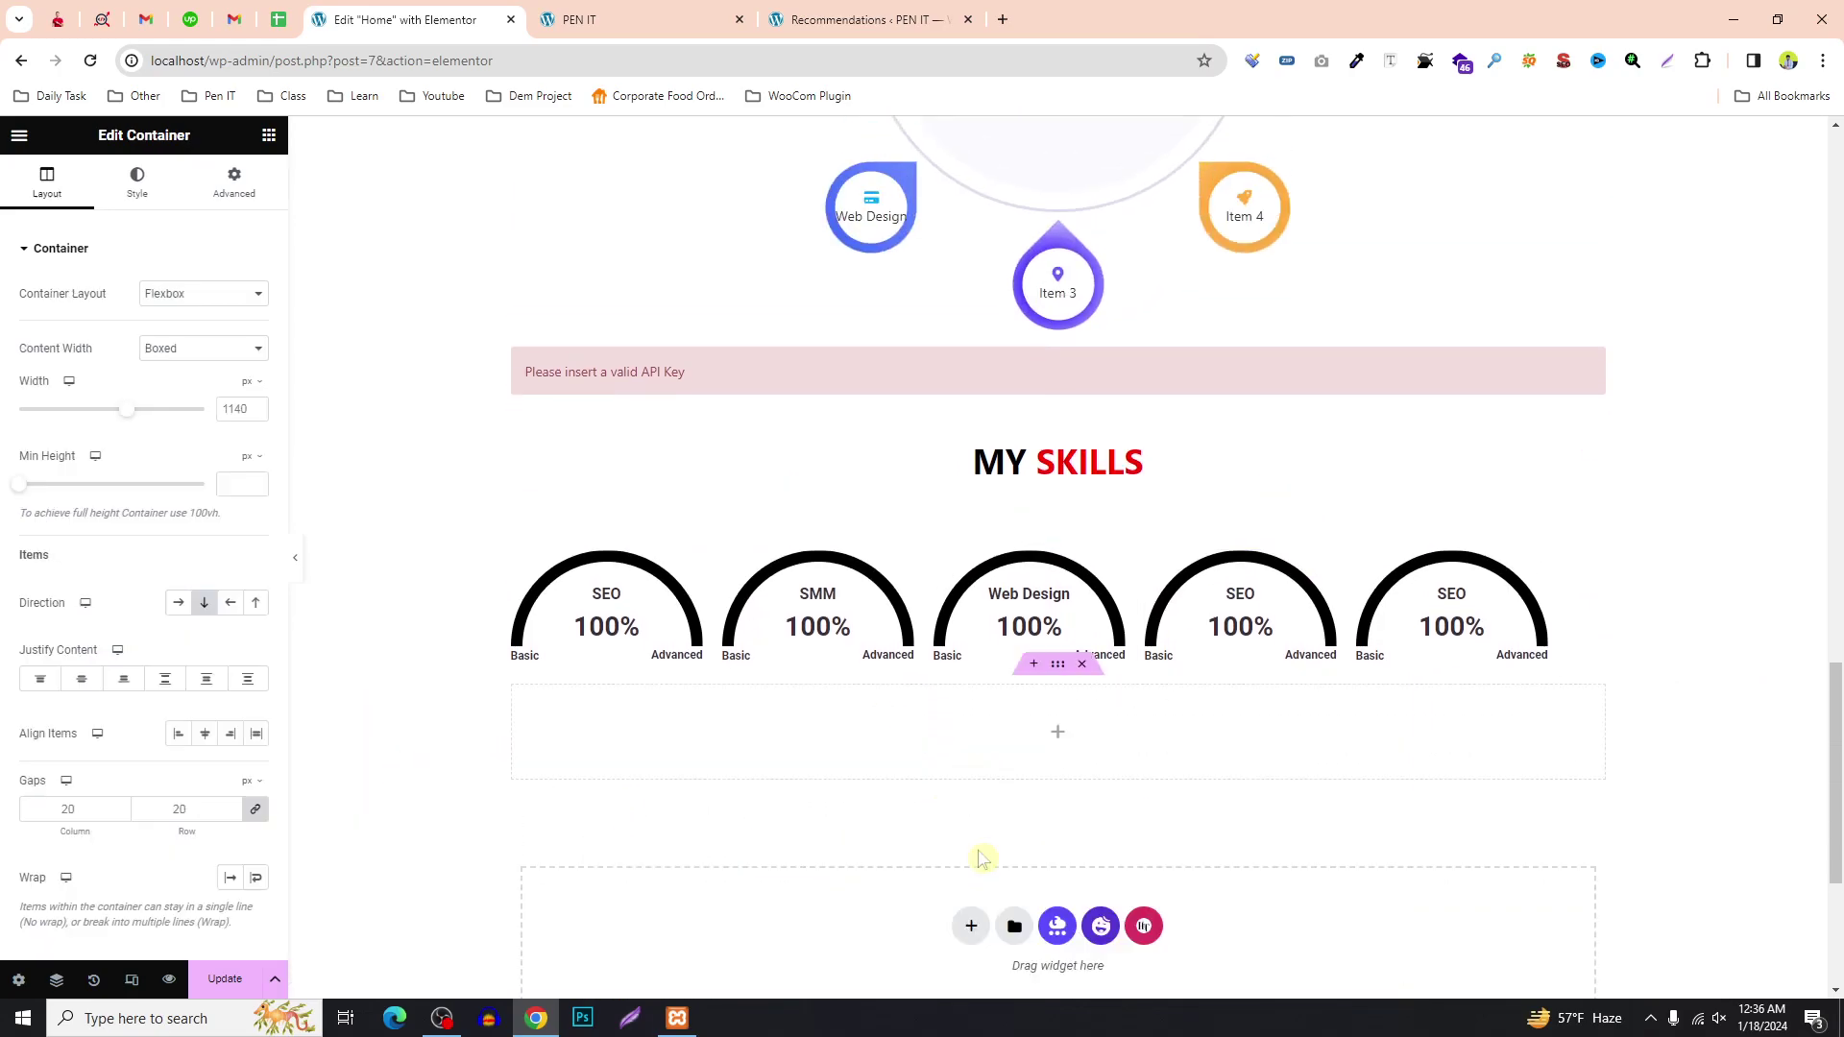
Look through the free and locked Essential Addons widgets down to the Happy Addons section.
{"action": "left_click", "coordinate": [269, 134]}
{"action": "scroll", "coordinate": [178, 638], "scroll_direction": "down", "scroll_amount": 2}
{"action": "scroll", "coordinate": [195, 646], "scroll_direction": "down", "scroll_amount": 2}
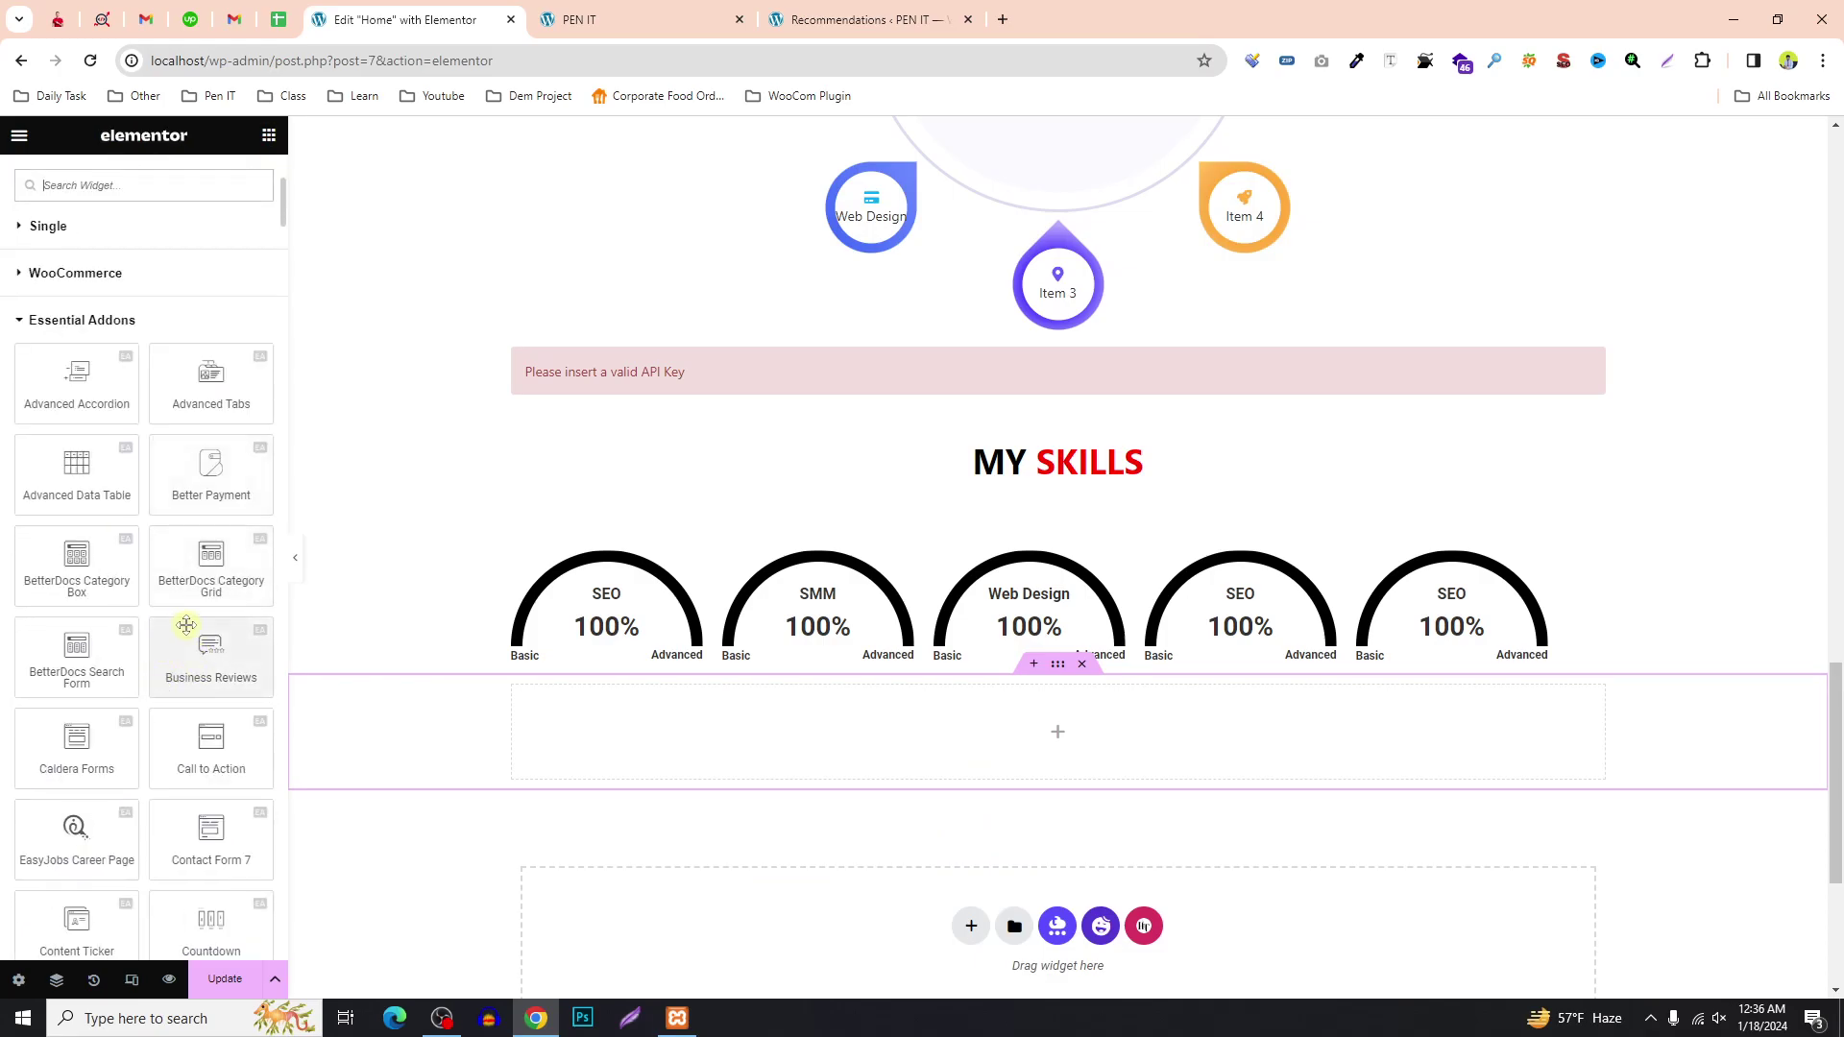
{"action": "scroll", "coordinate": [190, 519], "scroll_direction": "down", "scroll_amount": 1}
{"action": "scroll", "coordinate": [191, 538], "scroll_direction": "down", "scroll_amount": 4}
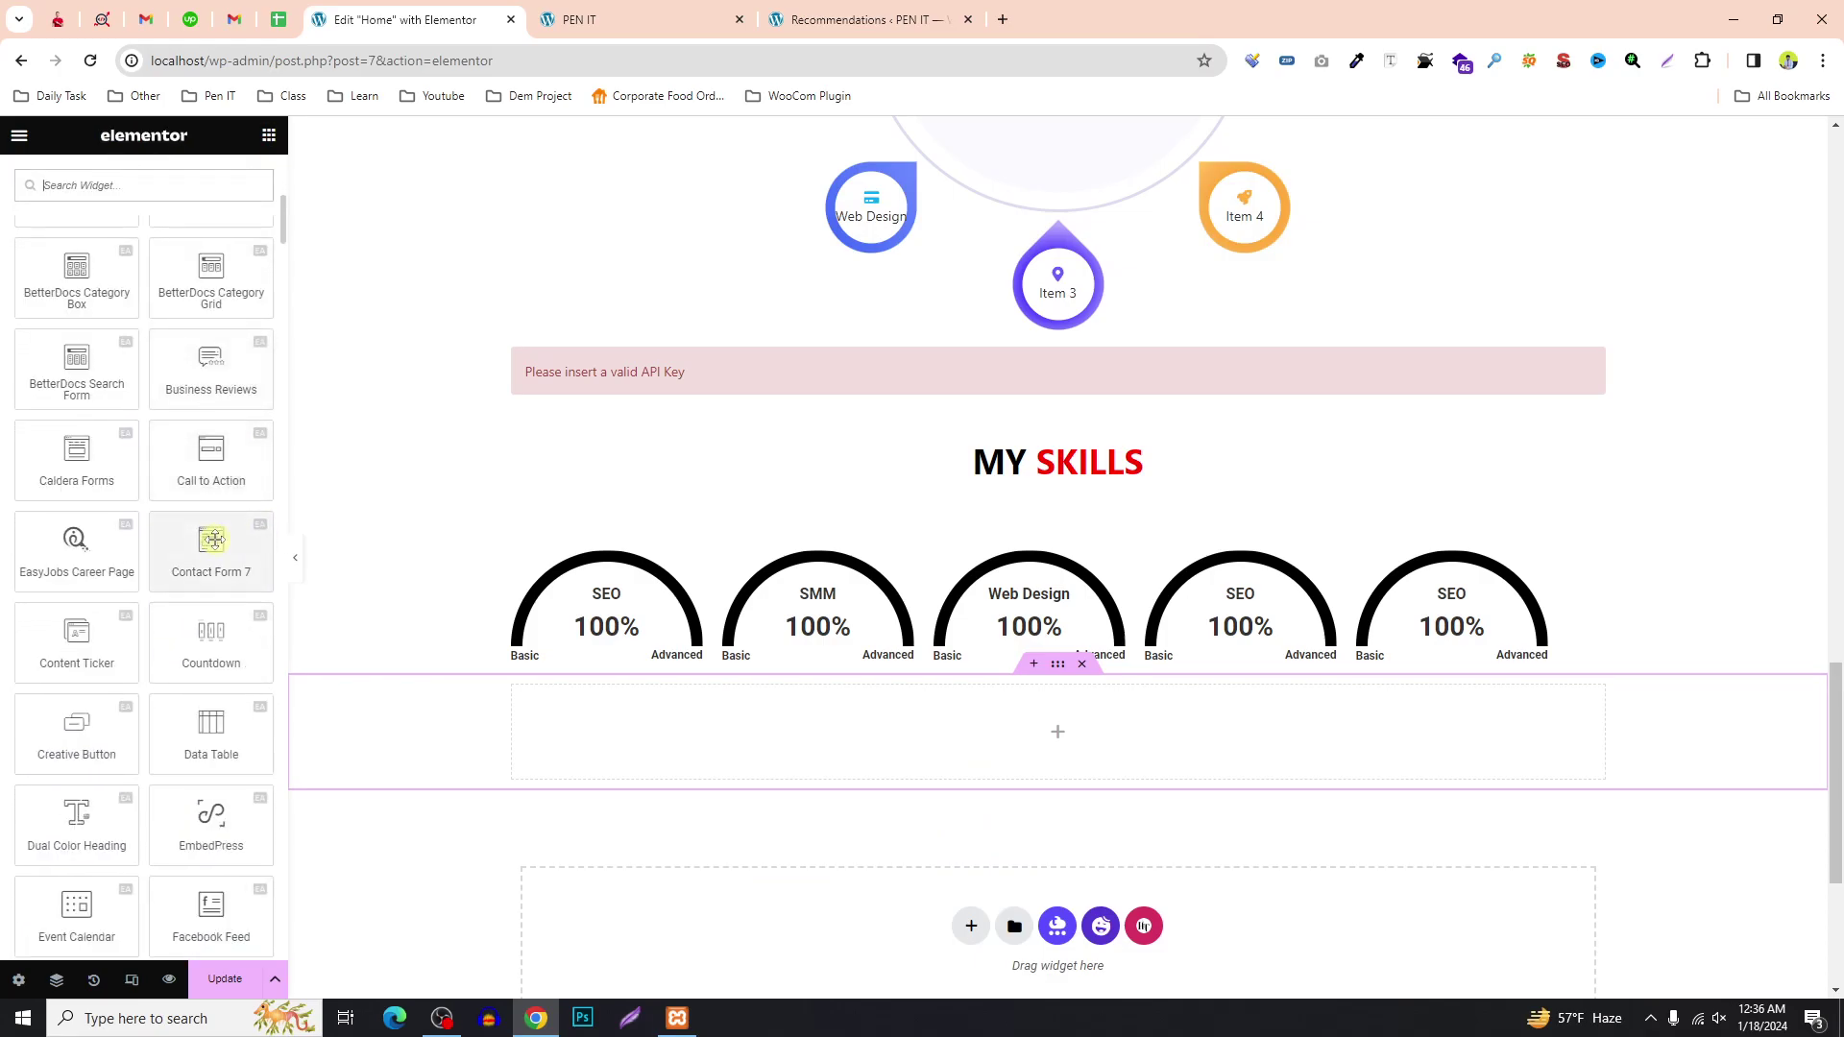
{"action": "scroll", "coordinate": [176, 648], "scroll_direction": "down", "scroll_amount": 3}
{"action": "scroll", "coordinate": [176, 653], "scroll_direction": "down", "scroll_amount": 5}
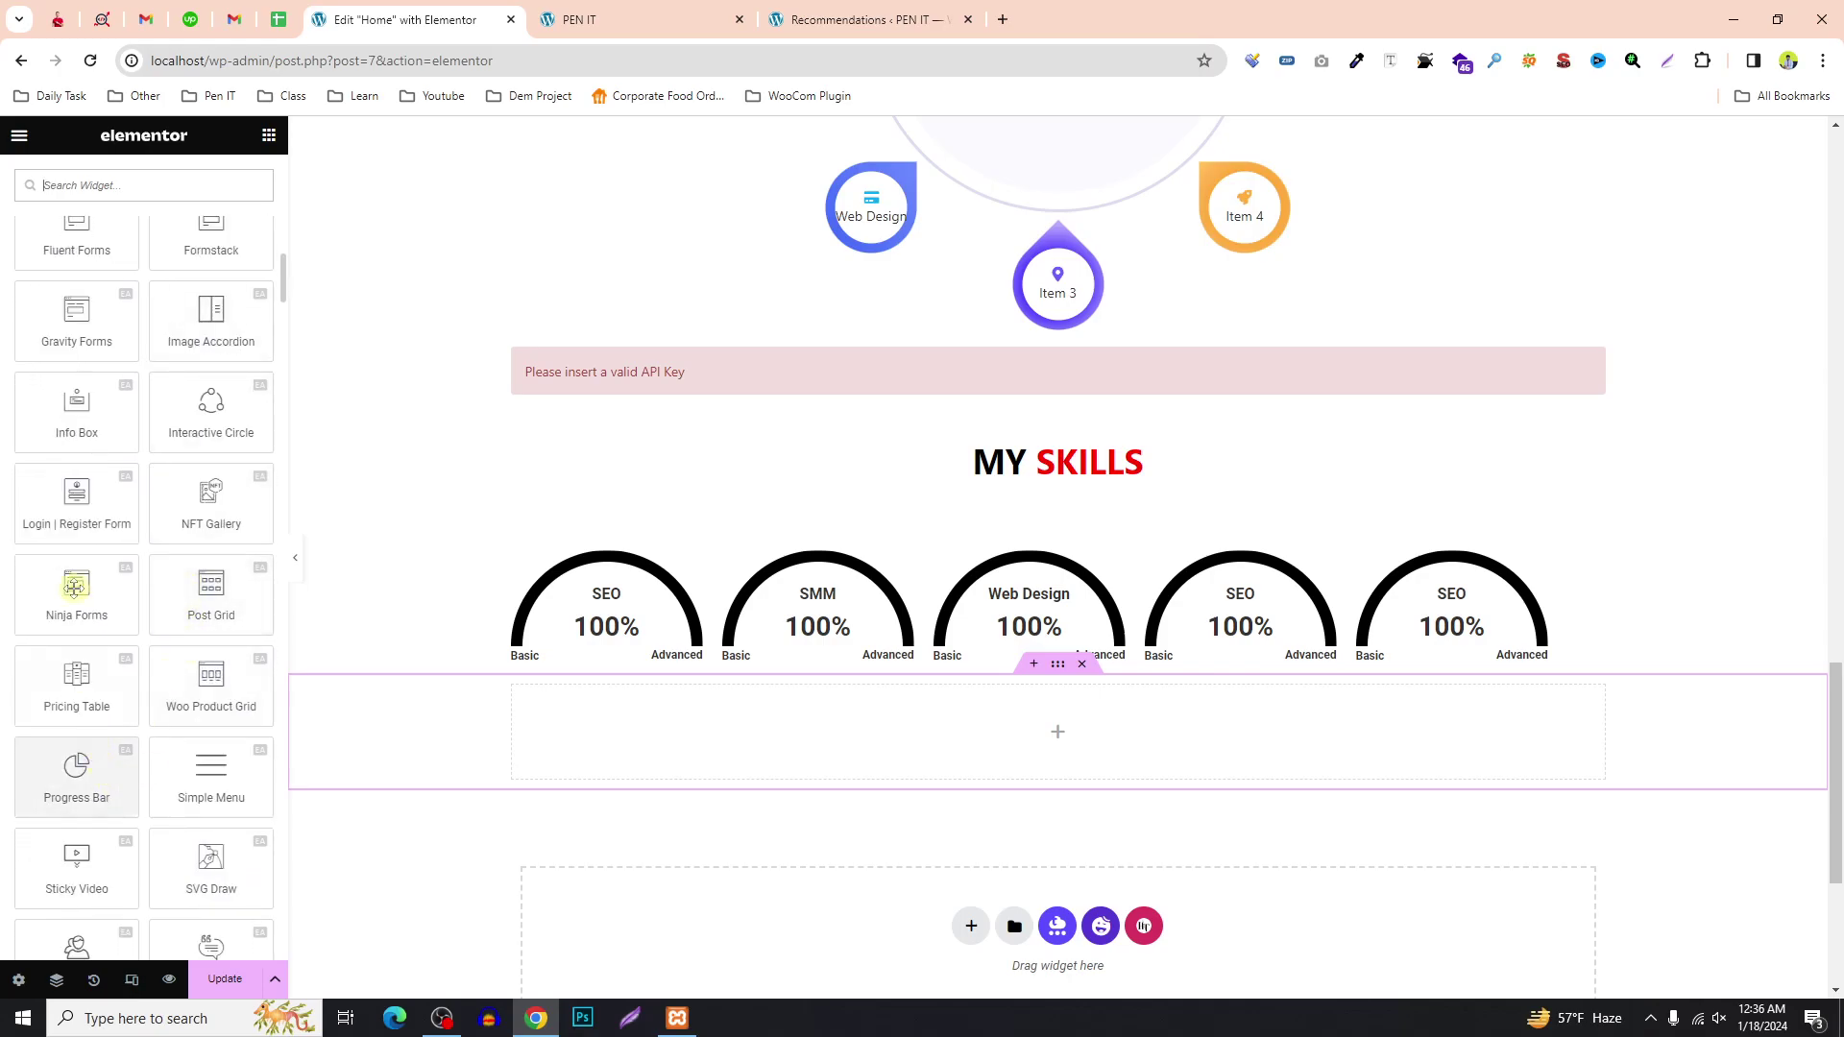
{"action": "scroll", "coordinate": [144, 663], "scroll_direction": "down", "scroll_amount": 2}
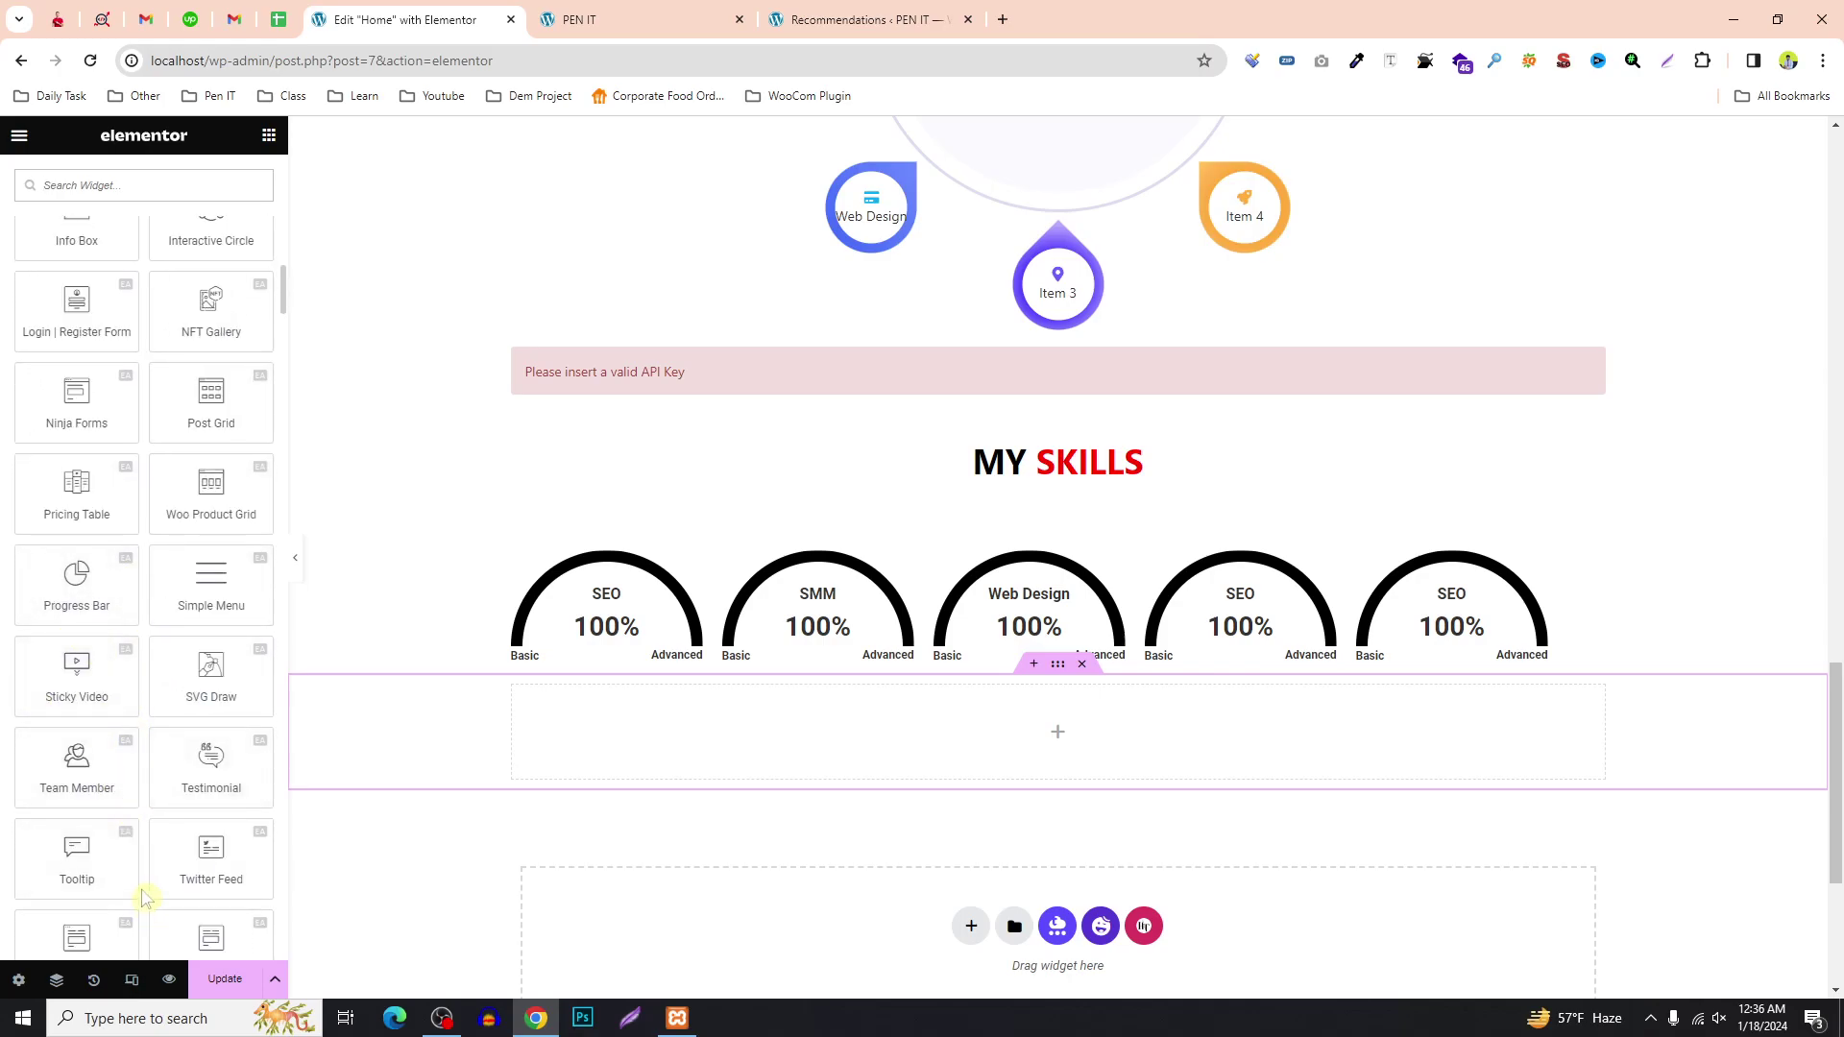
{"action": "scroll", "coordinate": [146, 711], "scroll_direction": "down", "scroll_amount": 2}
{"action": "scroll", "coordinate": [152, 692], "scroll_direction": "down", "scroll_amount": 2}
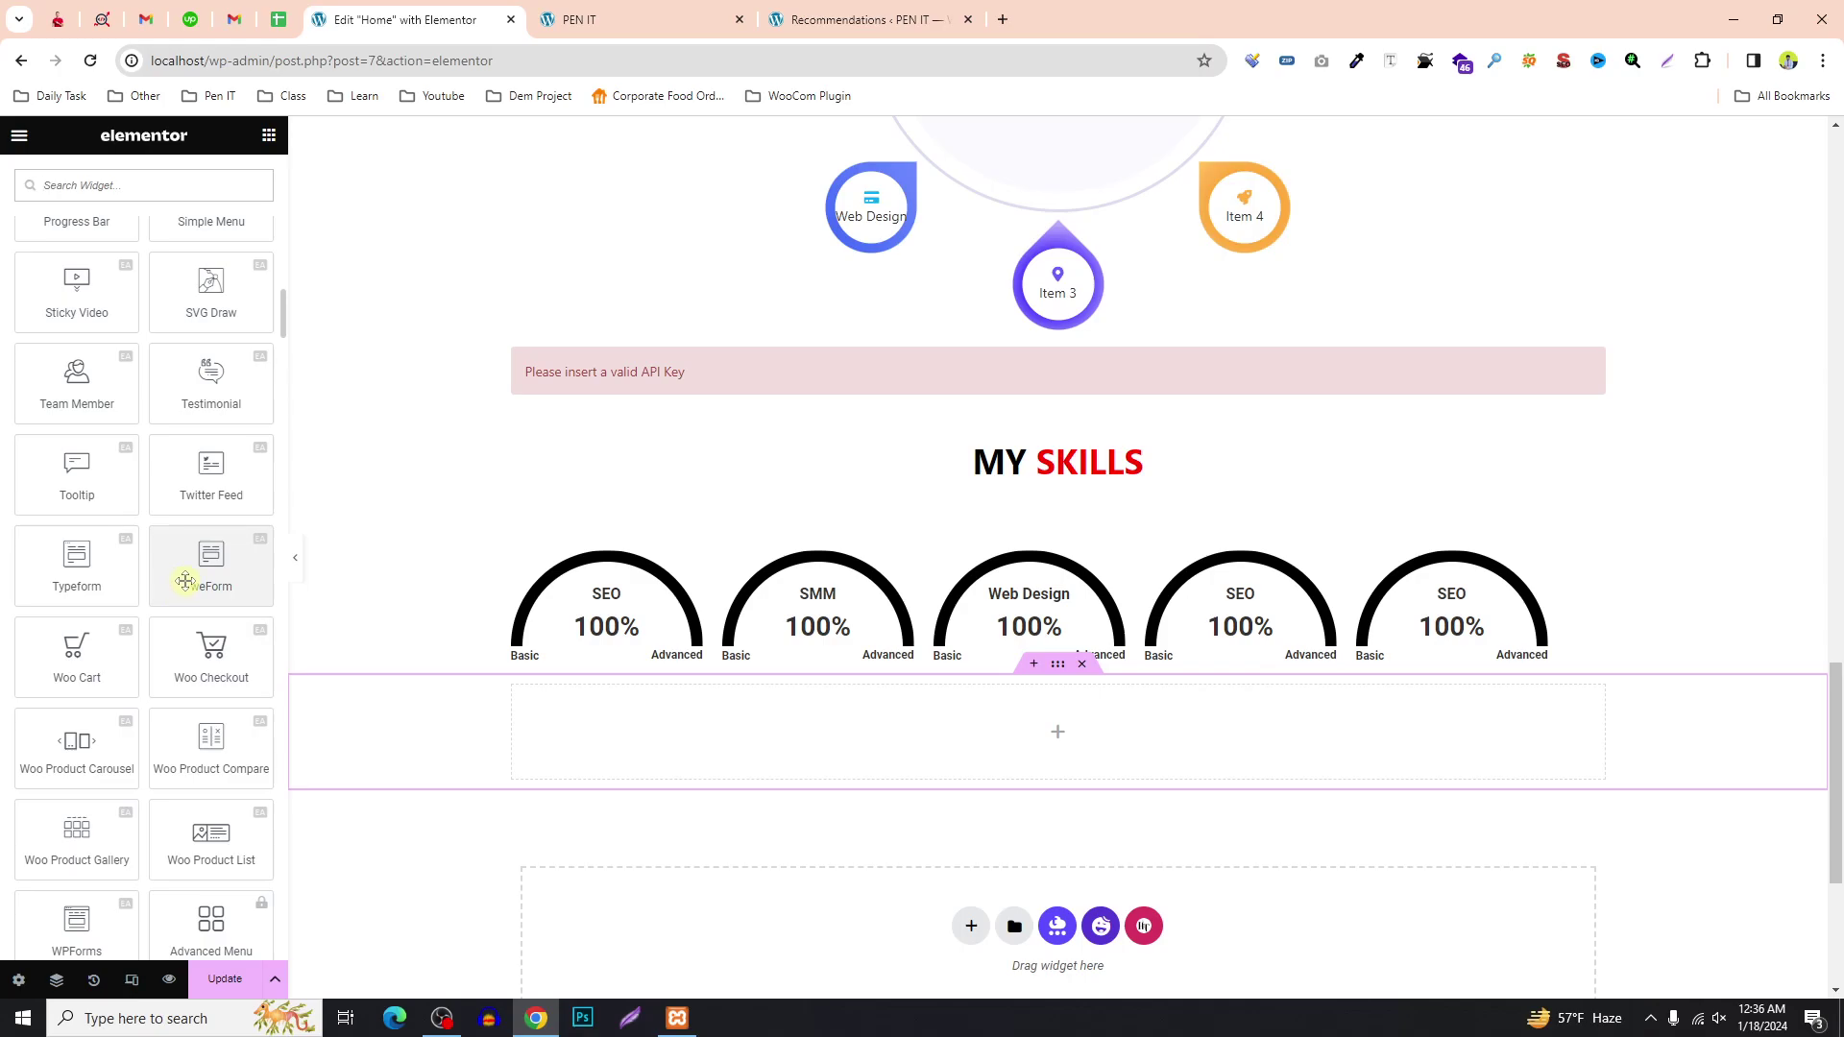
{"action": "scroll", "coordinate": [194, 566], "scroll_direction": "down", "scroll_amount": 2}
{"action": "scroll", "coordinate": [194, 566], "scroll_direction": "down", "scroll_amount": 2}
{"action": "scroll", "coordinate": [204, 562], "scroll_direction": "down", "scroll_amount": 9}
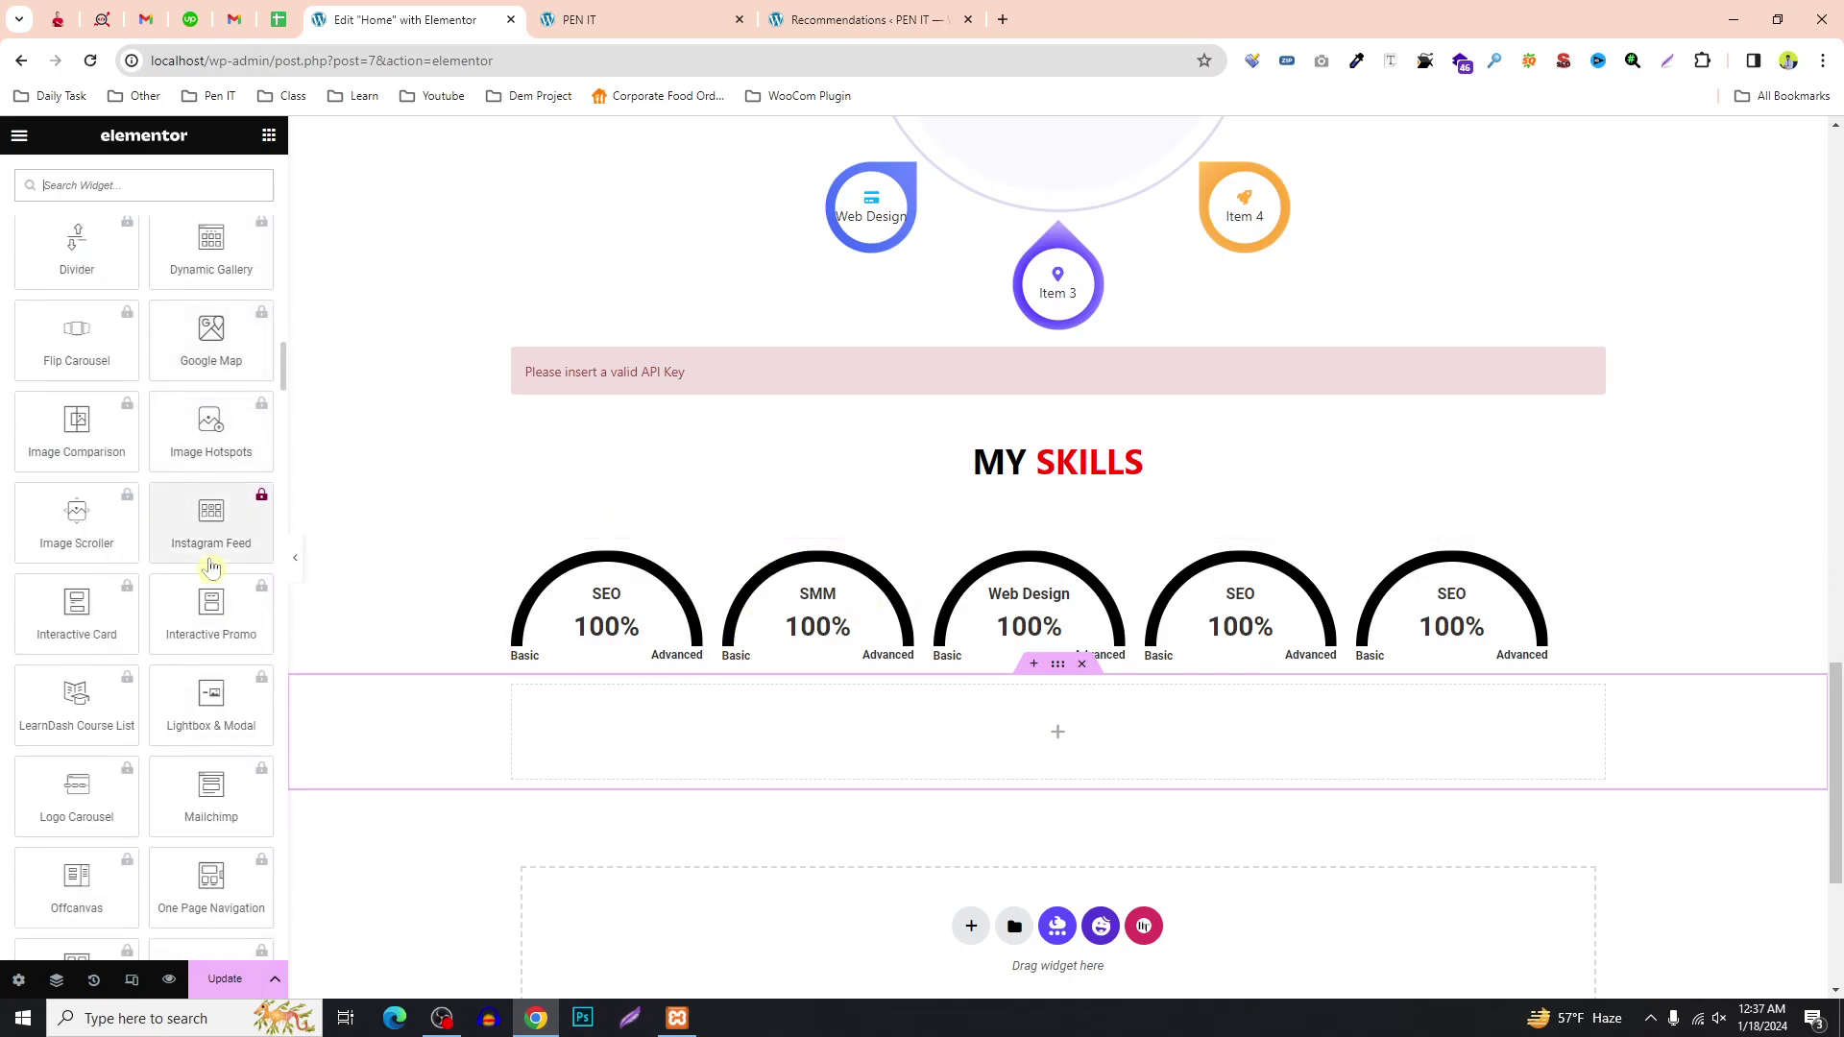
{"action": "scroll", "coordinate": [212, 572], "scroll_direction": "down", "scroll_amount": 7}
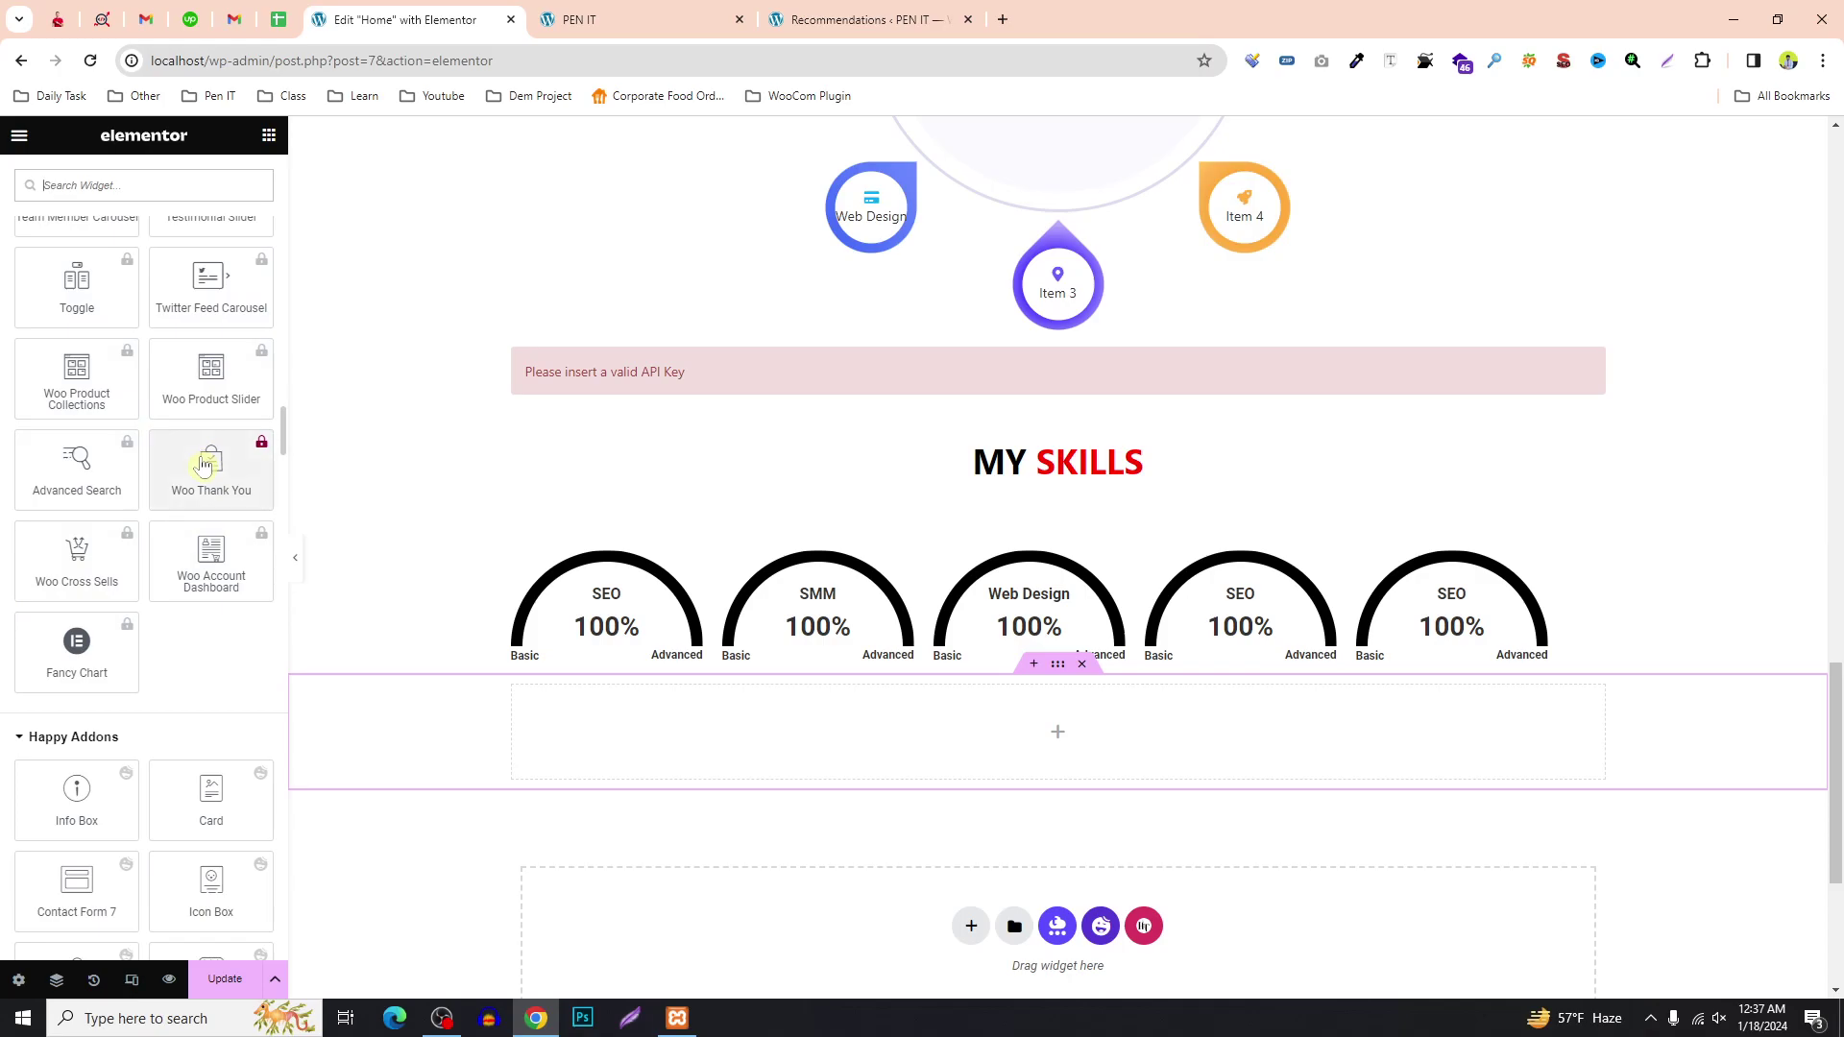
Add the Happy Addons Icon Box to the empty container and duplicate it once.
{"action": "scroll", "coordinate": [211, 595], "scroll_direction": "down", "scroll_amount": 7}
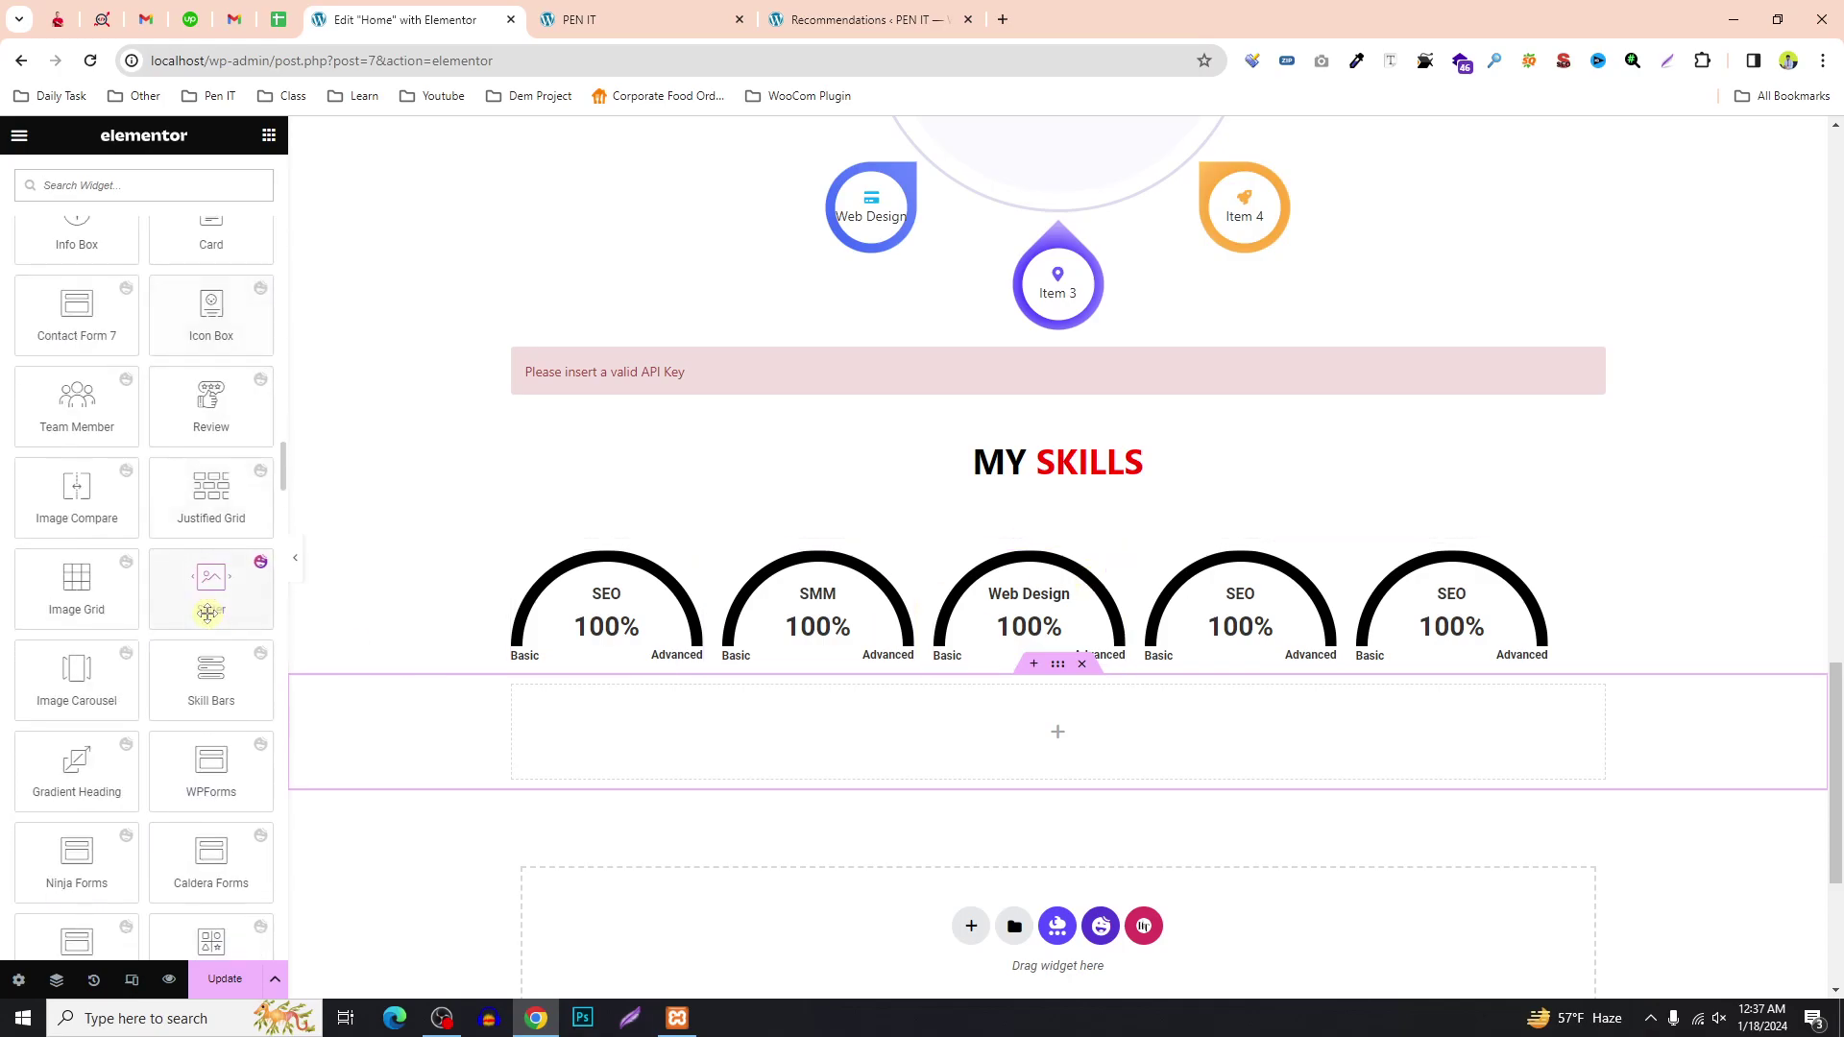
{"action": "scroll", "coordinate": [215, 595], "scroll_direction": "up", "scroll_amount": 1}
{"action": "left_click_drag", "start_coordinate": [213, 307], "coordinate": [1018, 706]}
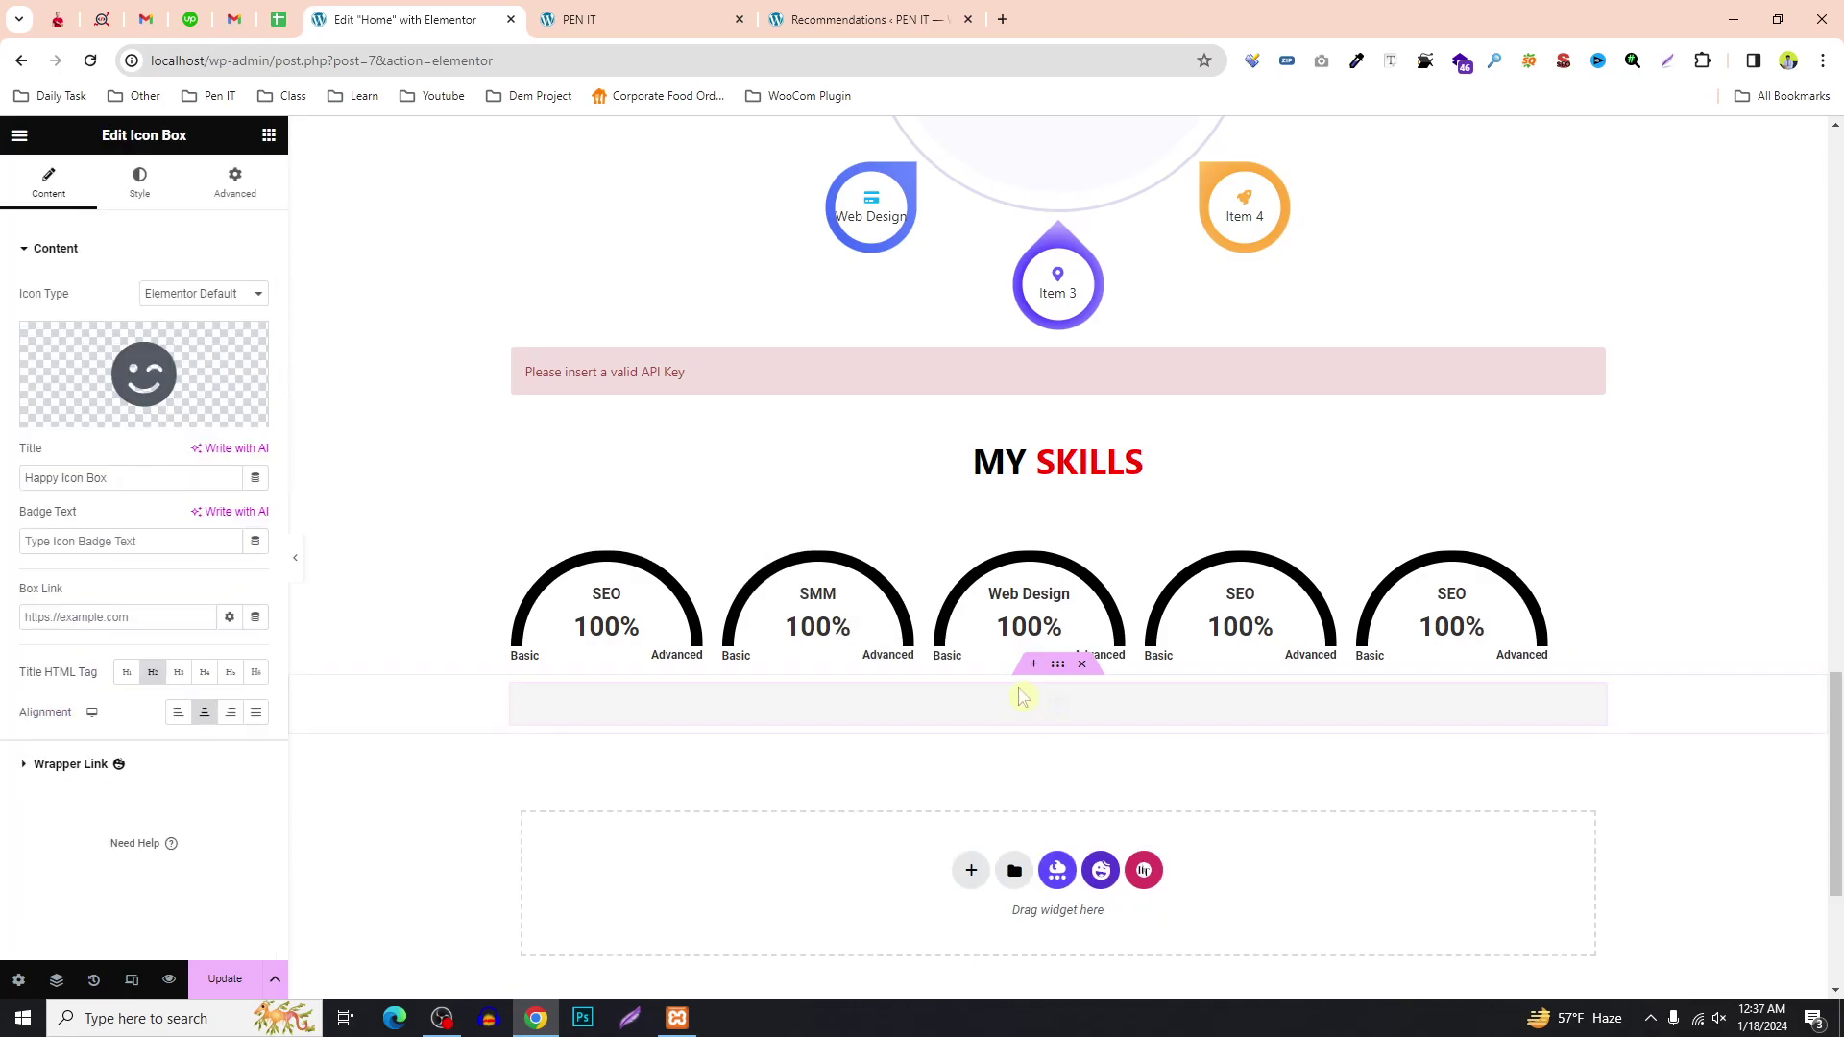
{"action": "right_click", "coordinate": [1004, 750]}
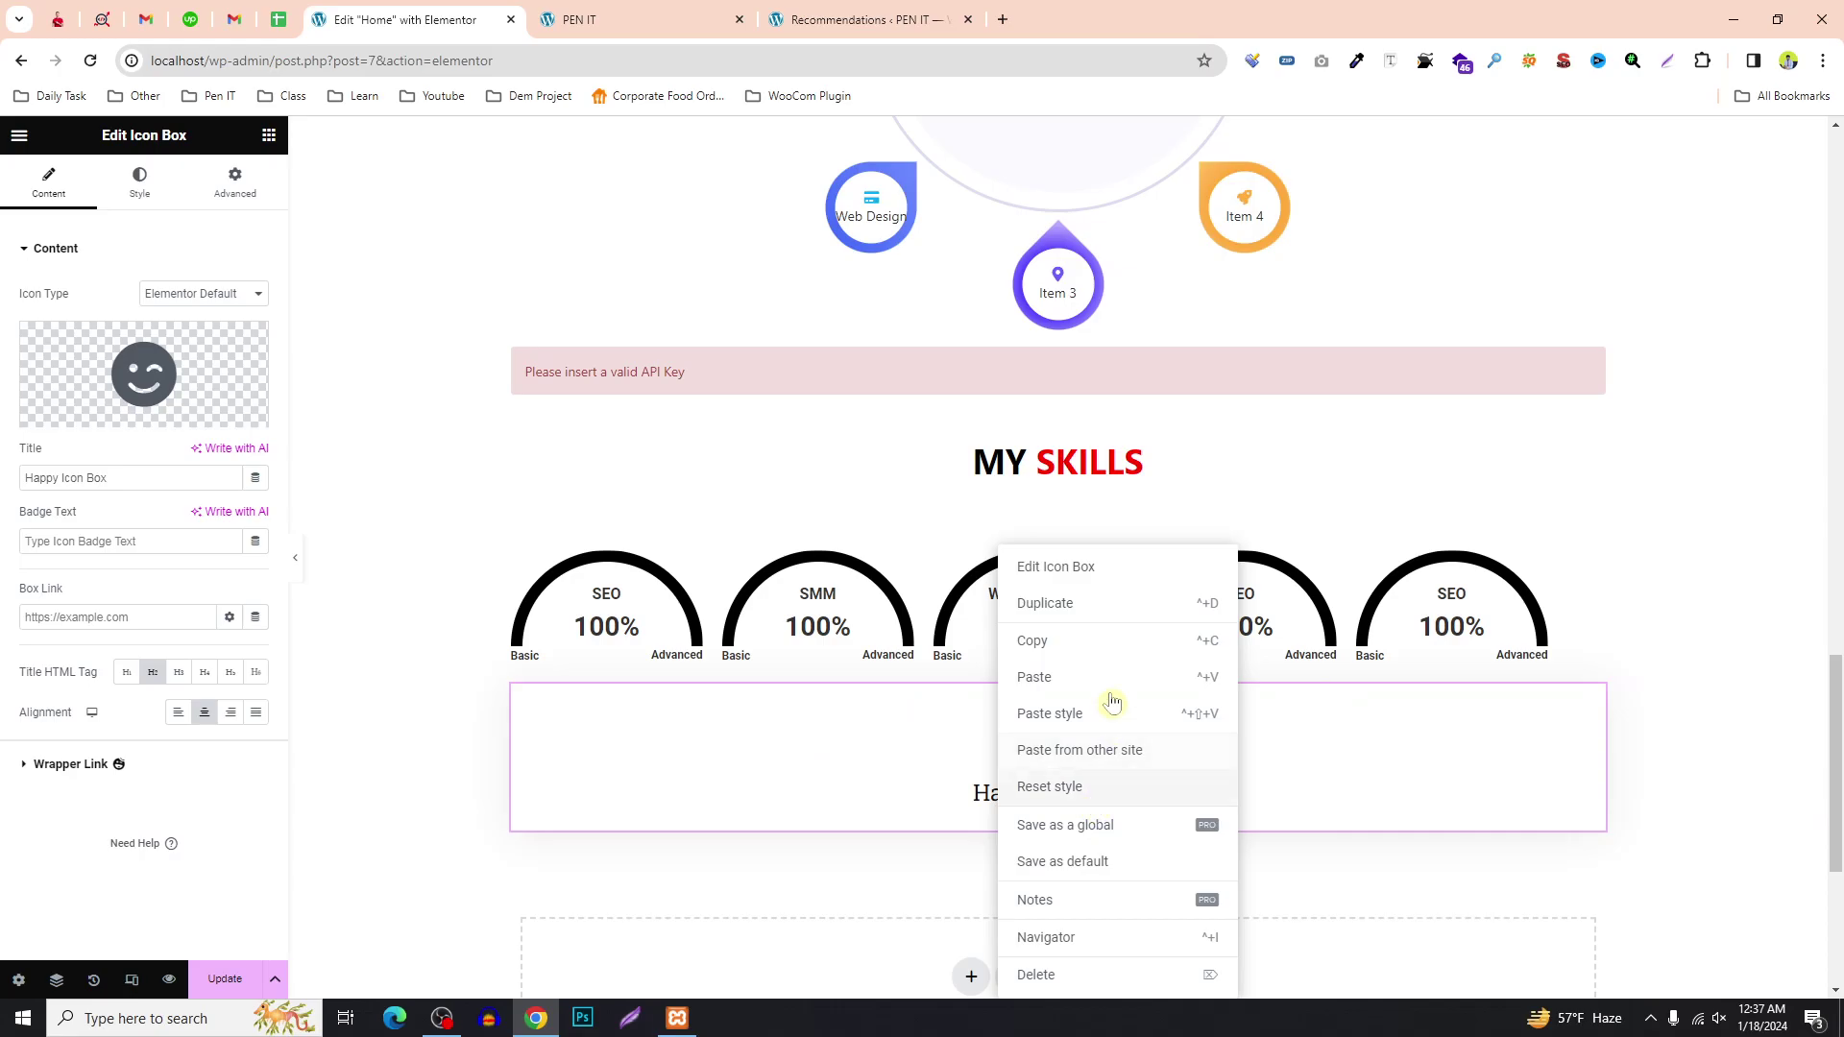
{"action": "left_click", "coordinate": [1070, 601]}
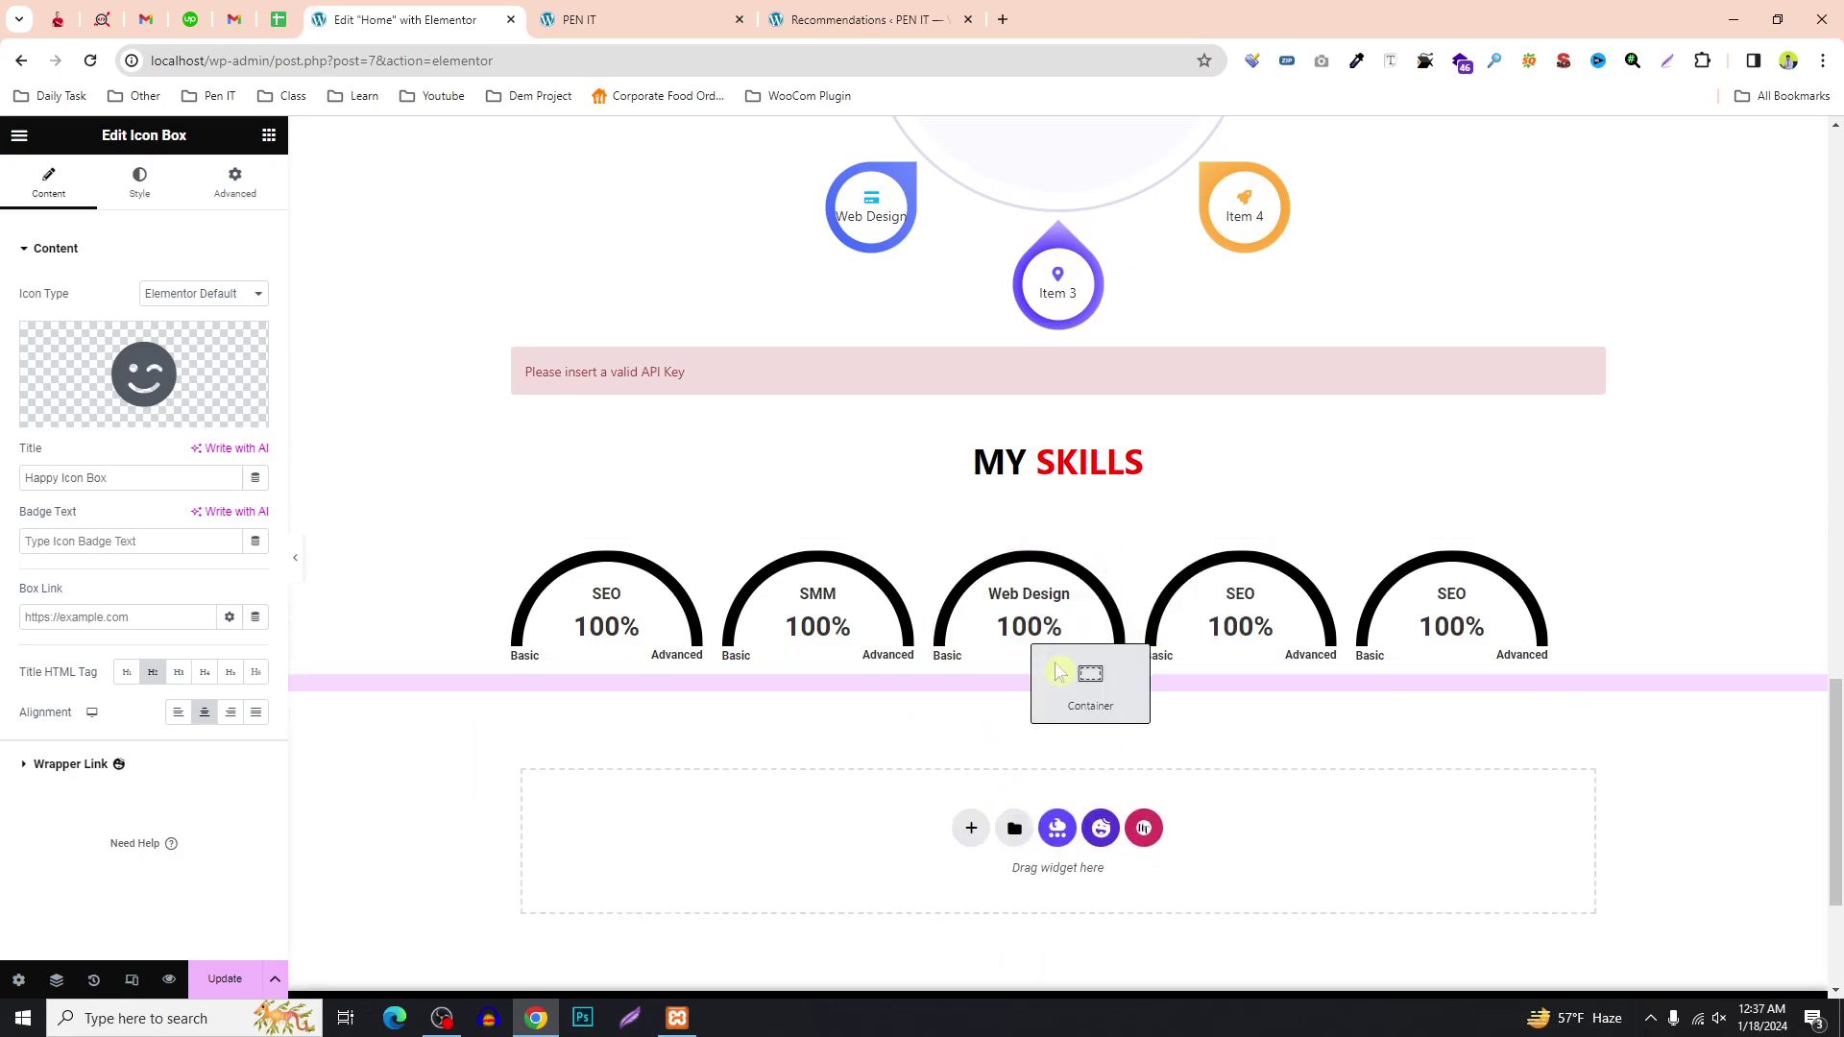
Set the icon box container's direction to a horizontal row and duplicate the box two more times to make four.
{"action": "left_click", "coordinate": [1047, 667]}
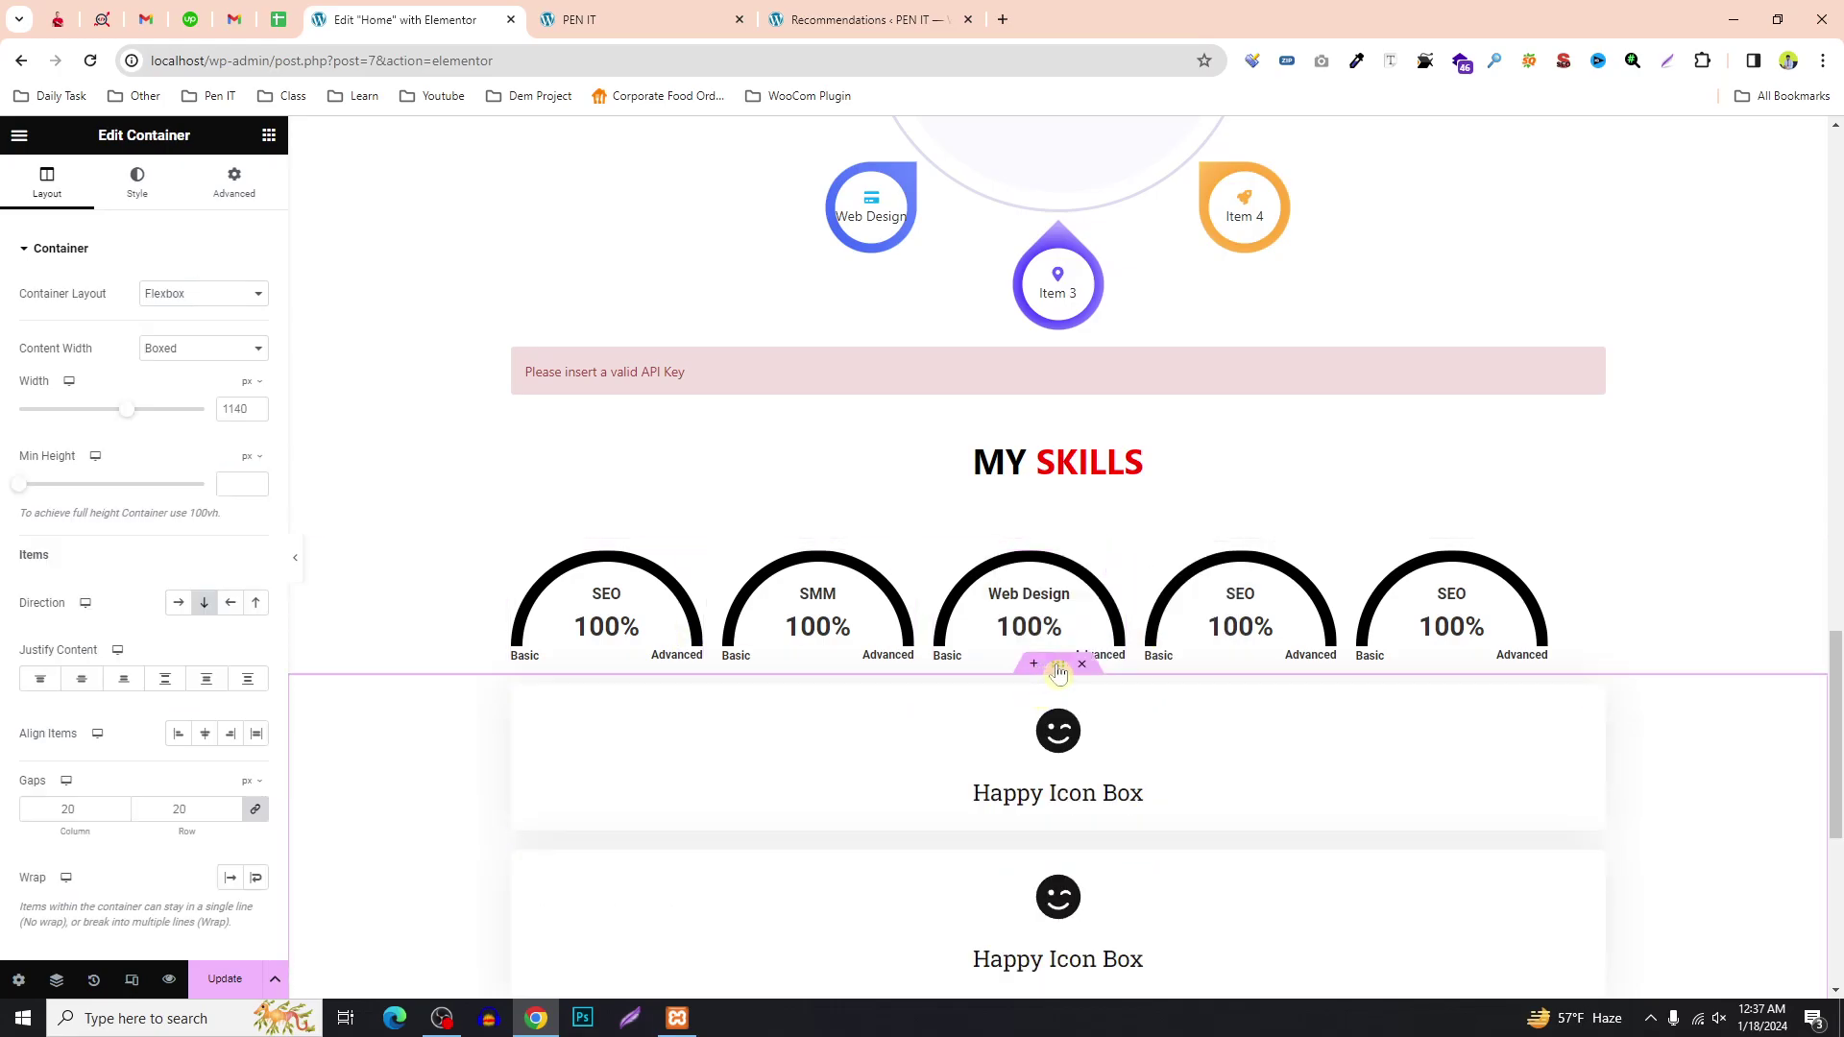
{"action": "left_click", "coordinate": [177, 602]}
{"action": "scroll", "coordinate": [862, 629], "scroll_direction": "down", "scroll_amount": 1}
{"action": "right_click", "coordinate": [862, 629]}
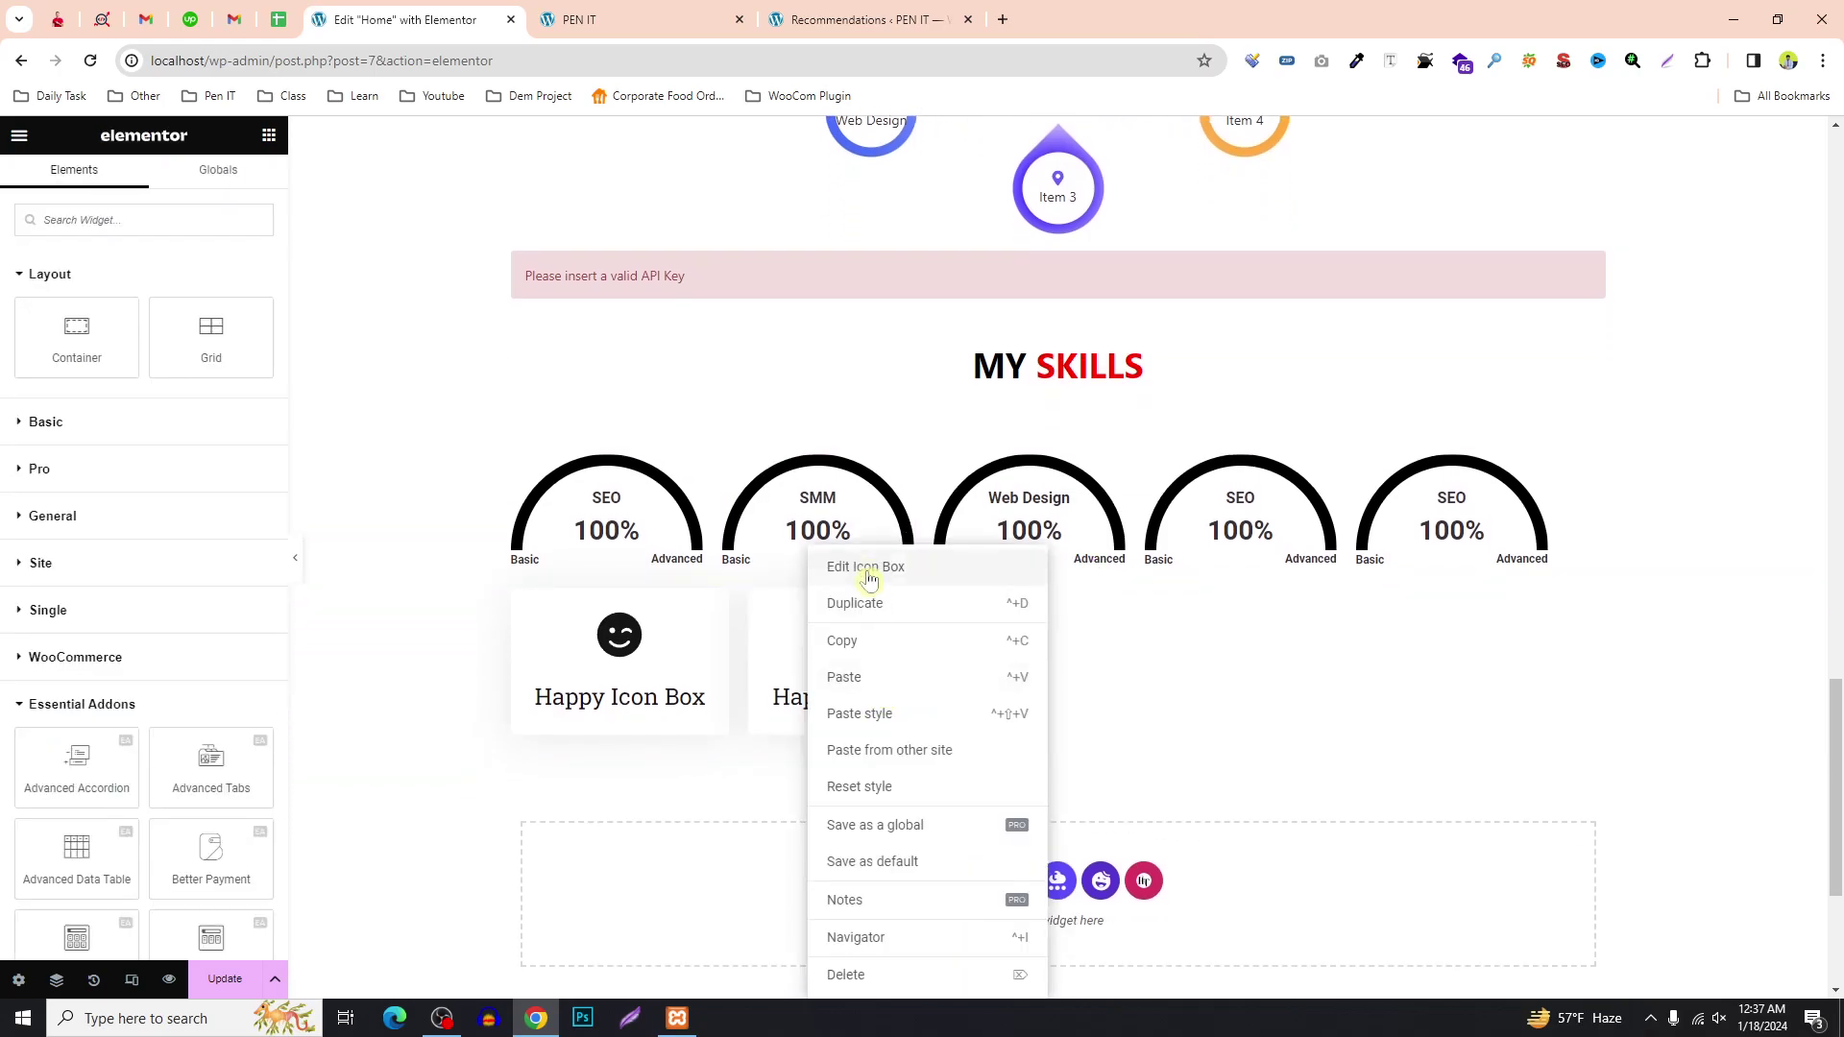
{"action": "left_click", "coordinate": [865, 601]}
{"action": "right_click", "coordinate": [1091, 662]}
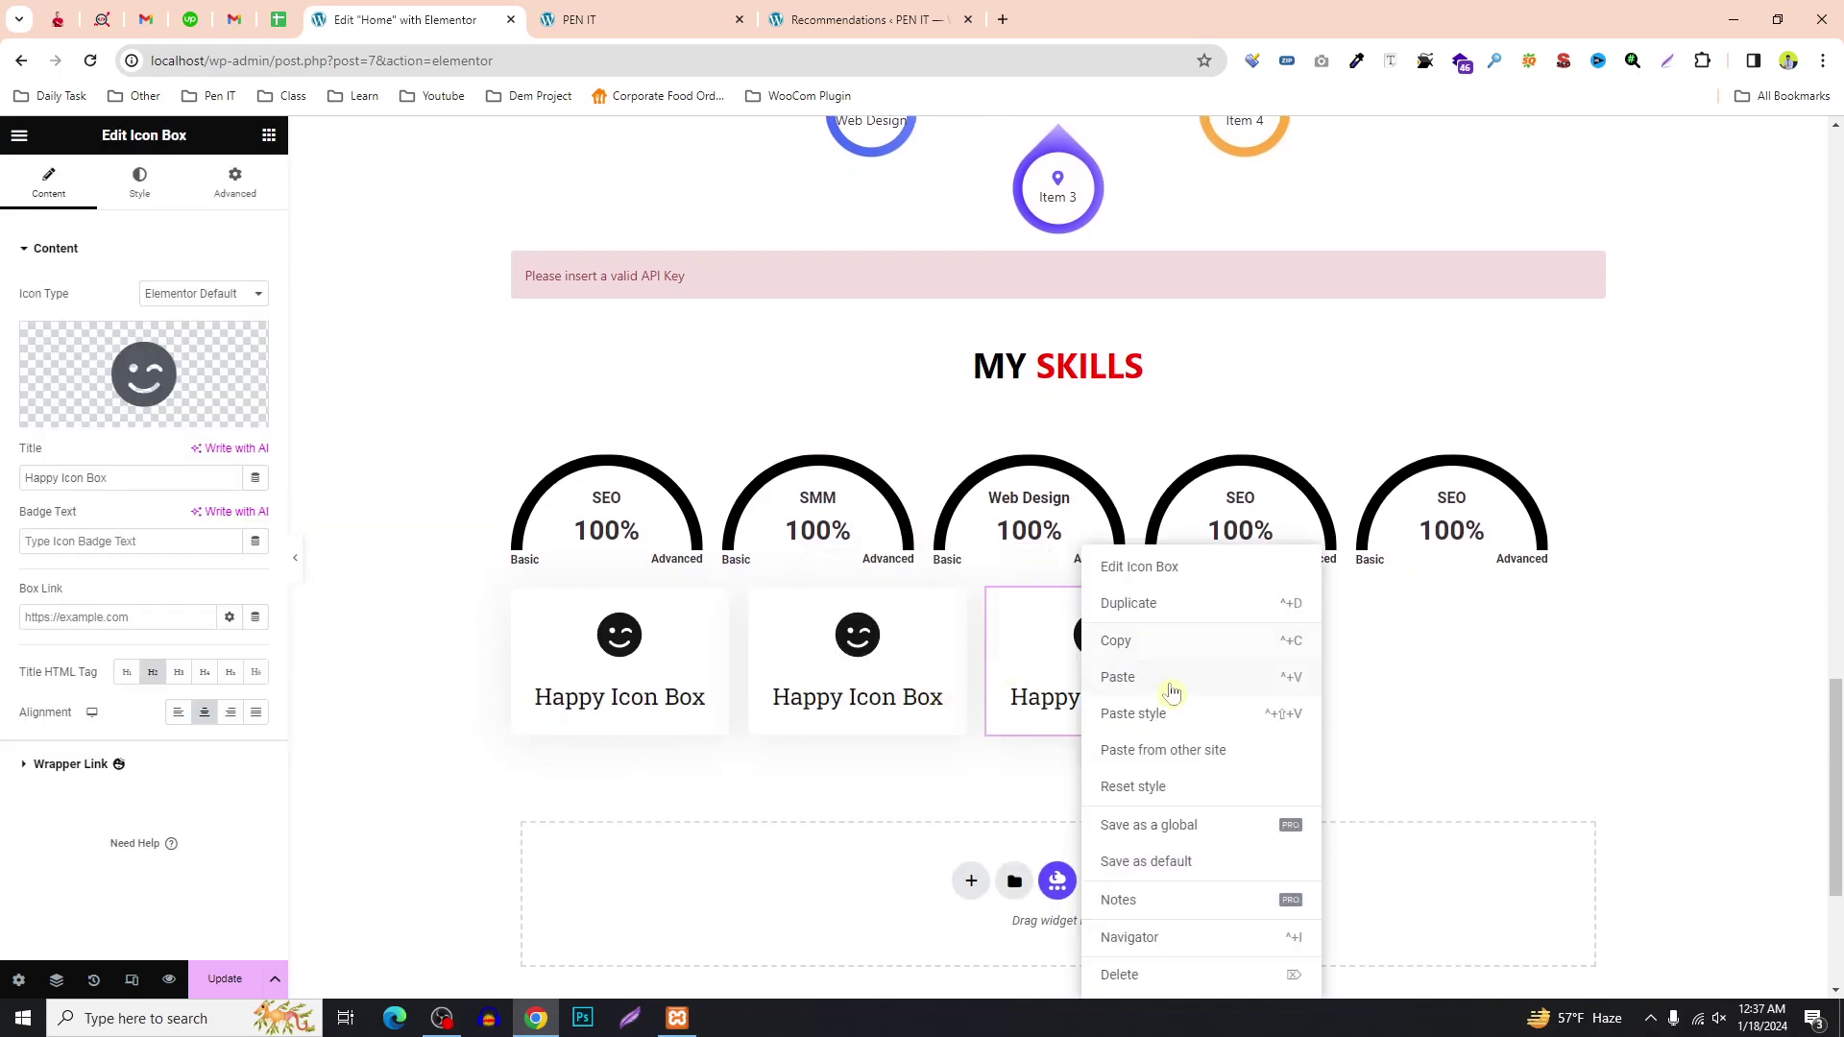
{"action": "left_click", "coordinate": [1165, 607]}
Change the first icon box's title to SEO.
{"action": "left_click", "coordinate": [646, 704]}
{"action": "triple_click", "coordinate": [116, 488]}
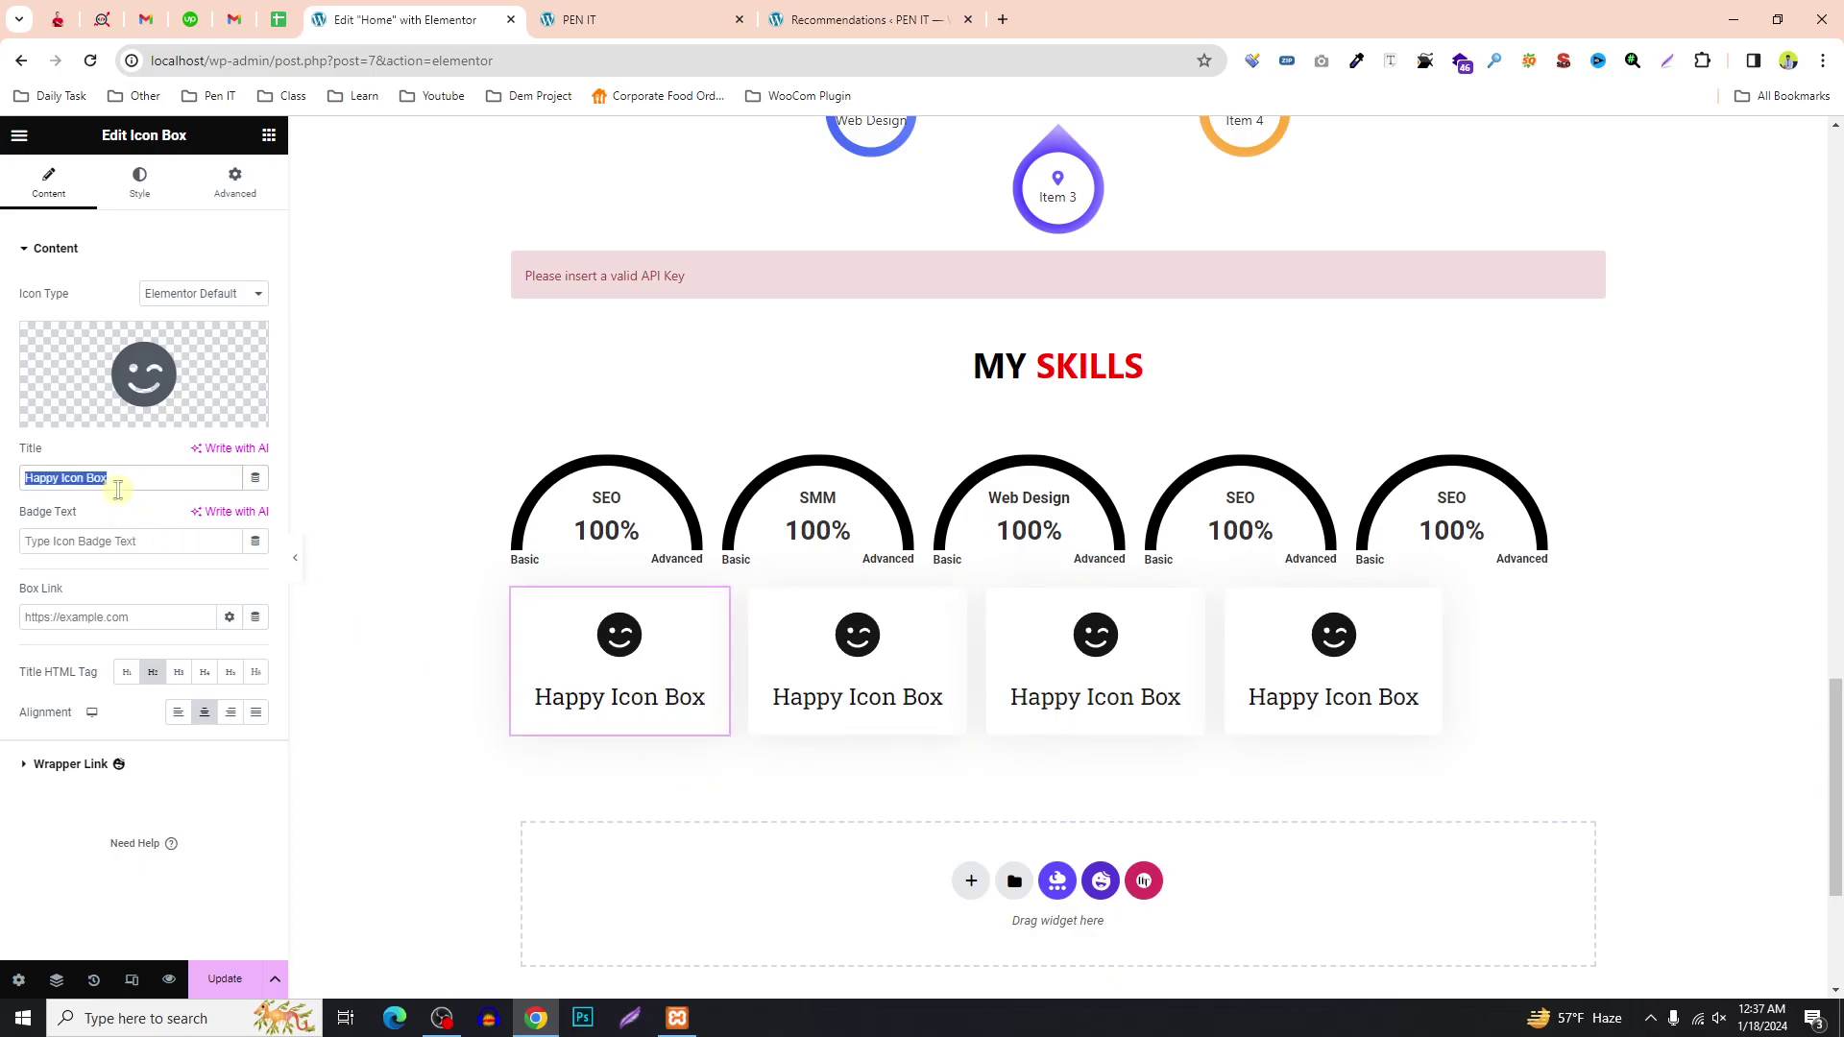
{"action": "type", "text": "SEO"}
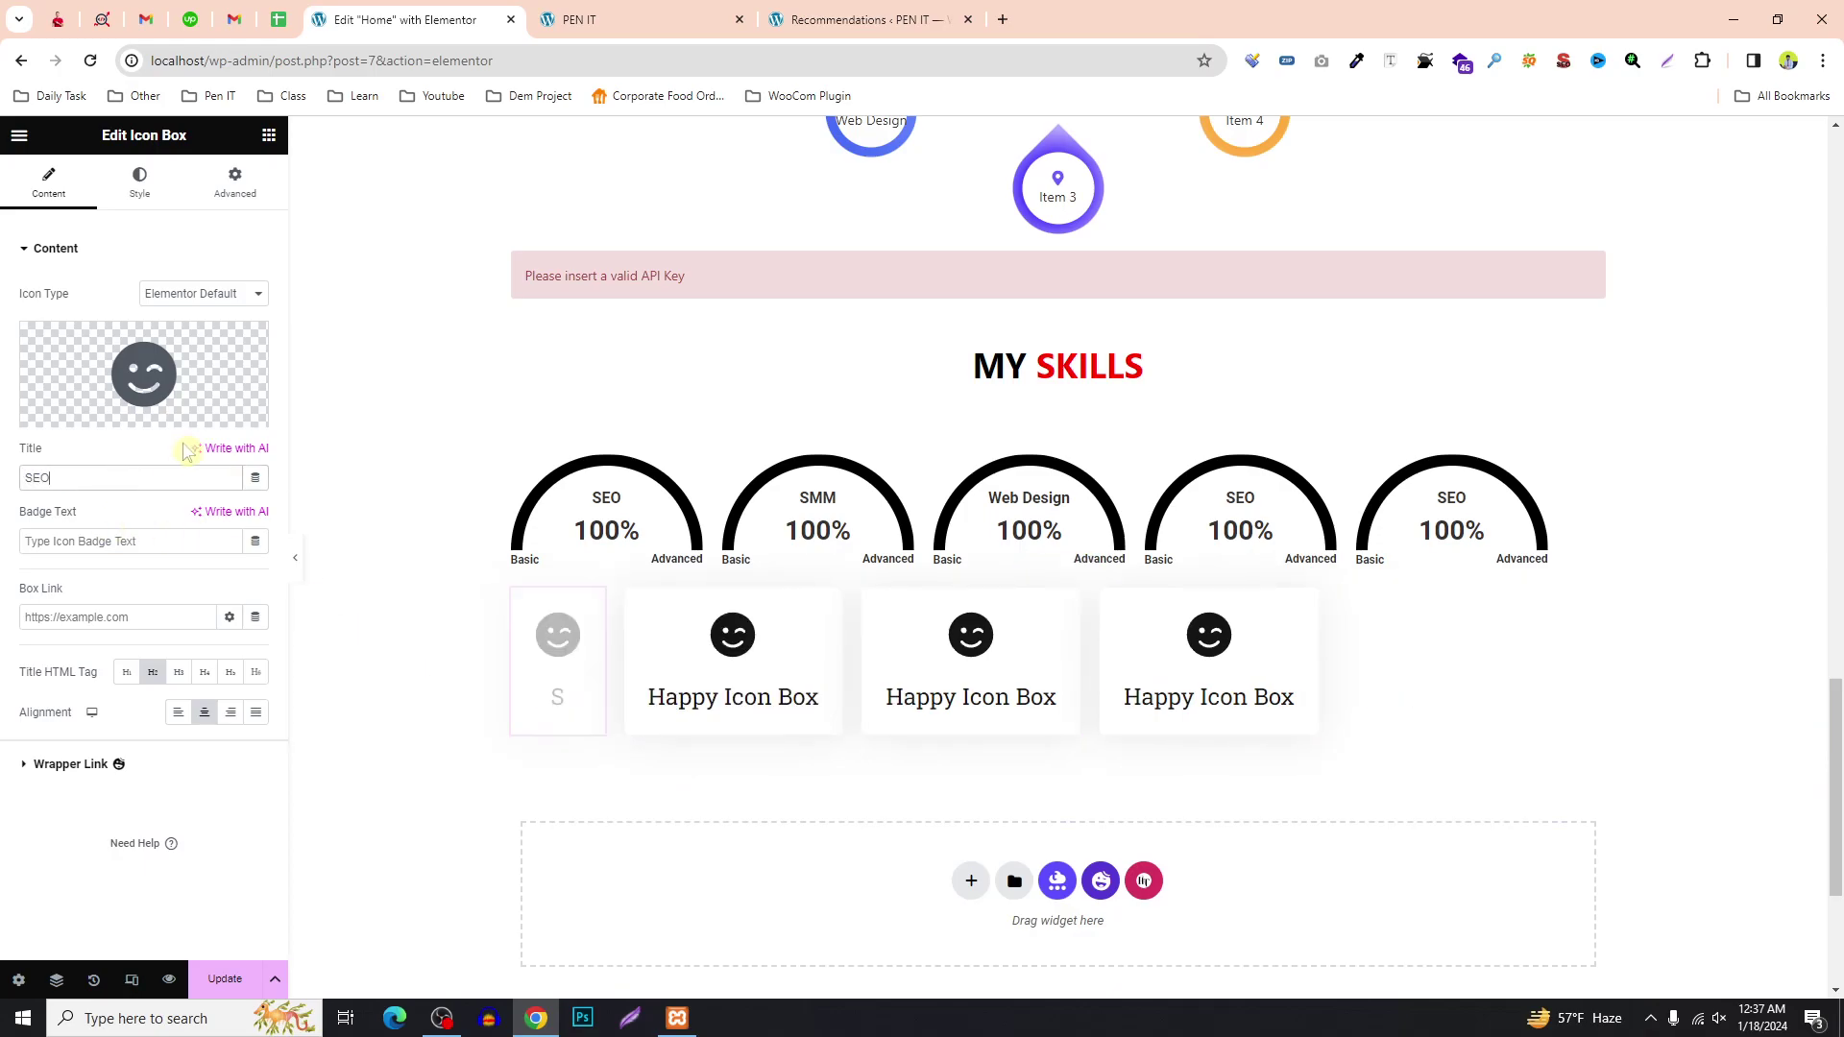
Replace the SEO icon box's icon with the Snowflake icon from the icon library.
{"action": "left_click", "coordinate": [81, 414]}
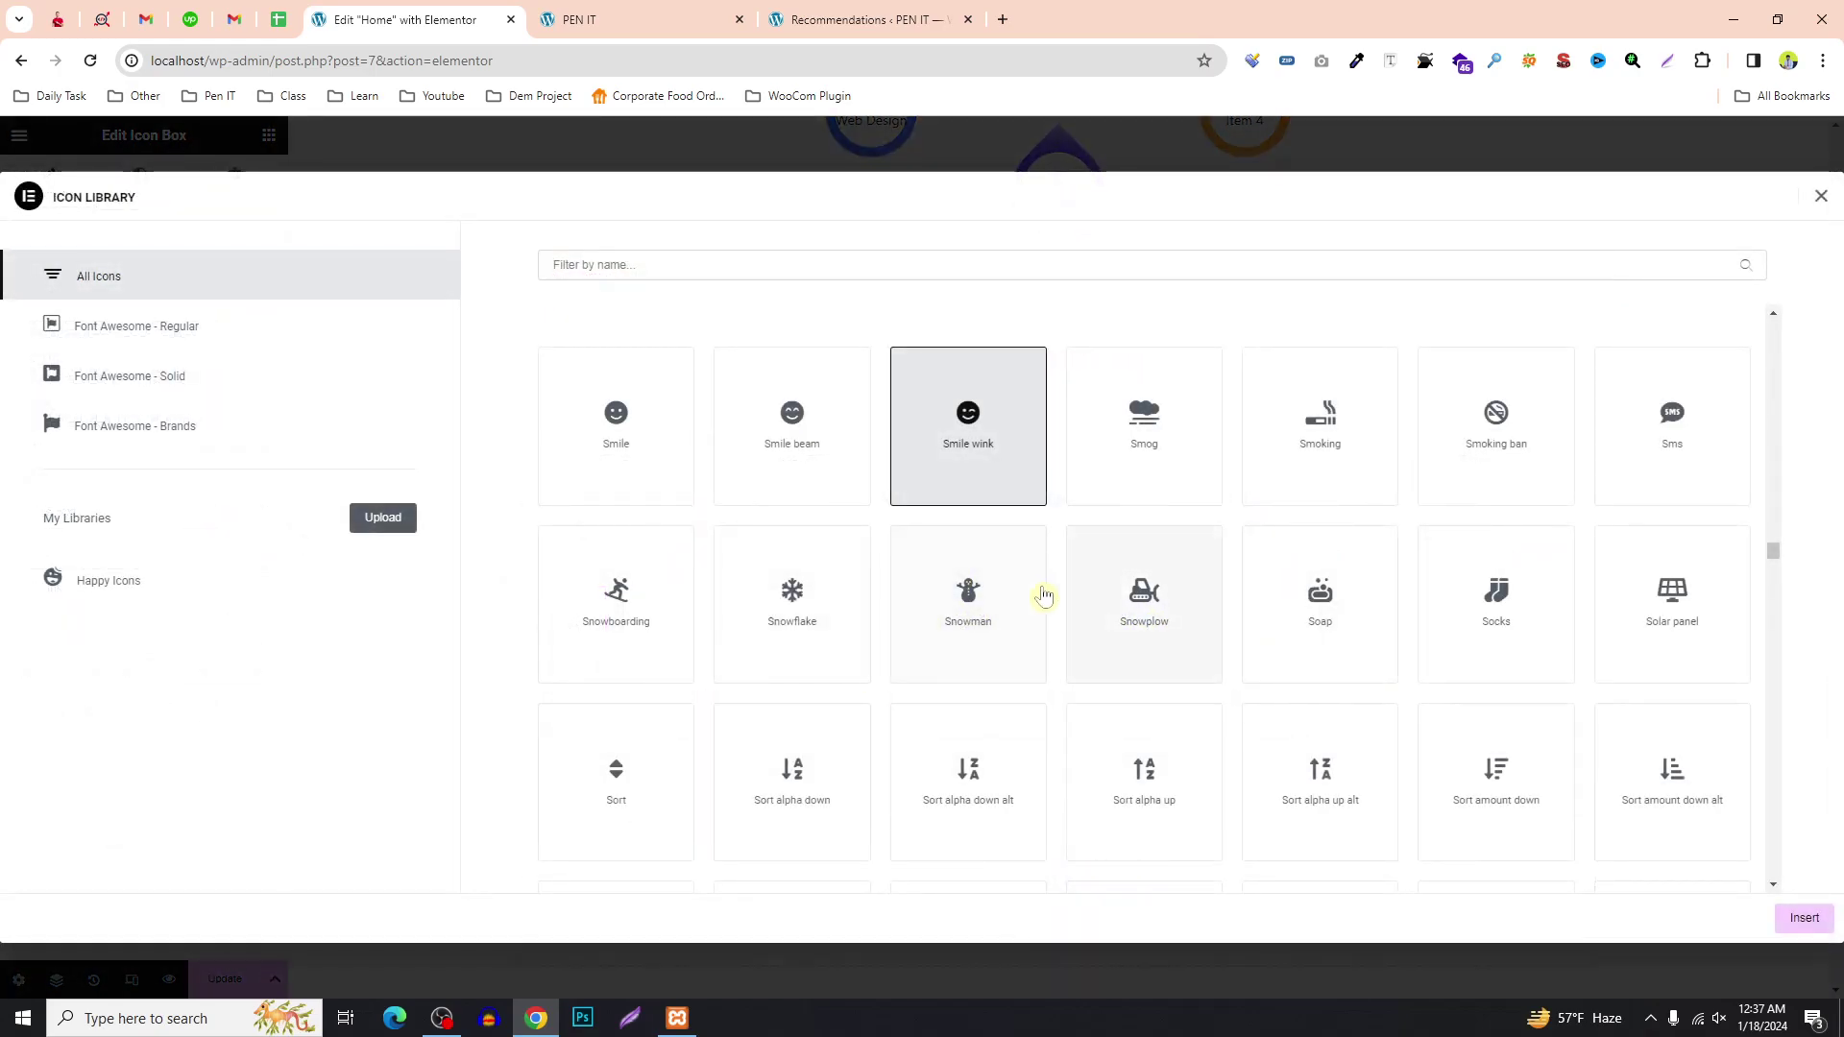
{"action": "left_click", "coordinate": [813, 626]}
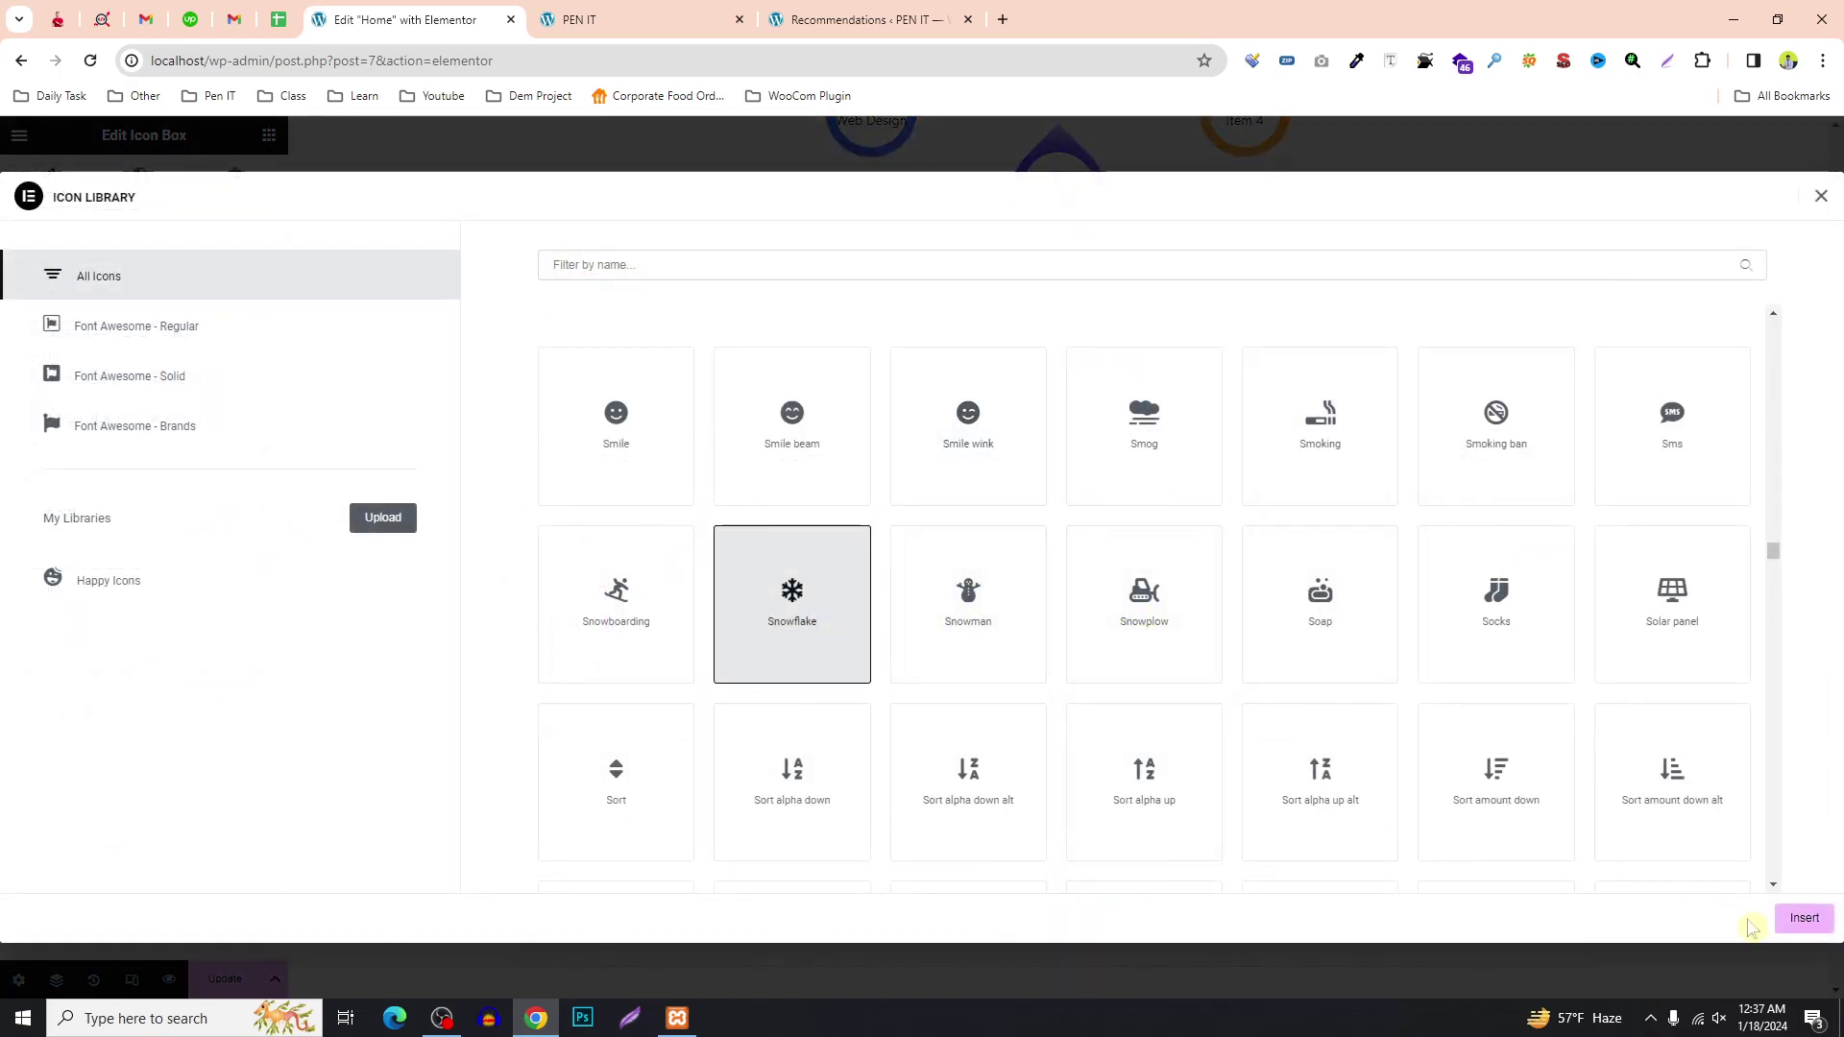
{"action": "left_click", "coordinate": [1804, 919]}
Change the second icon box's title to Web Design.
{"action": "left_click", "coordinate": [786, 649]}
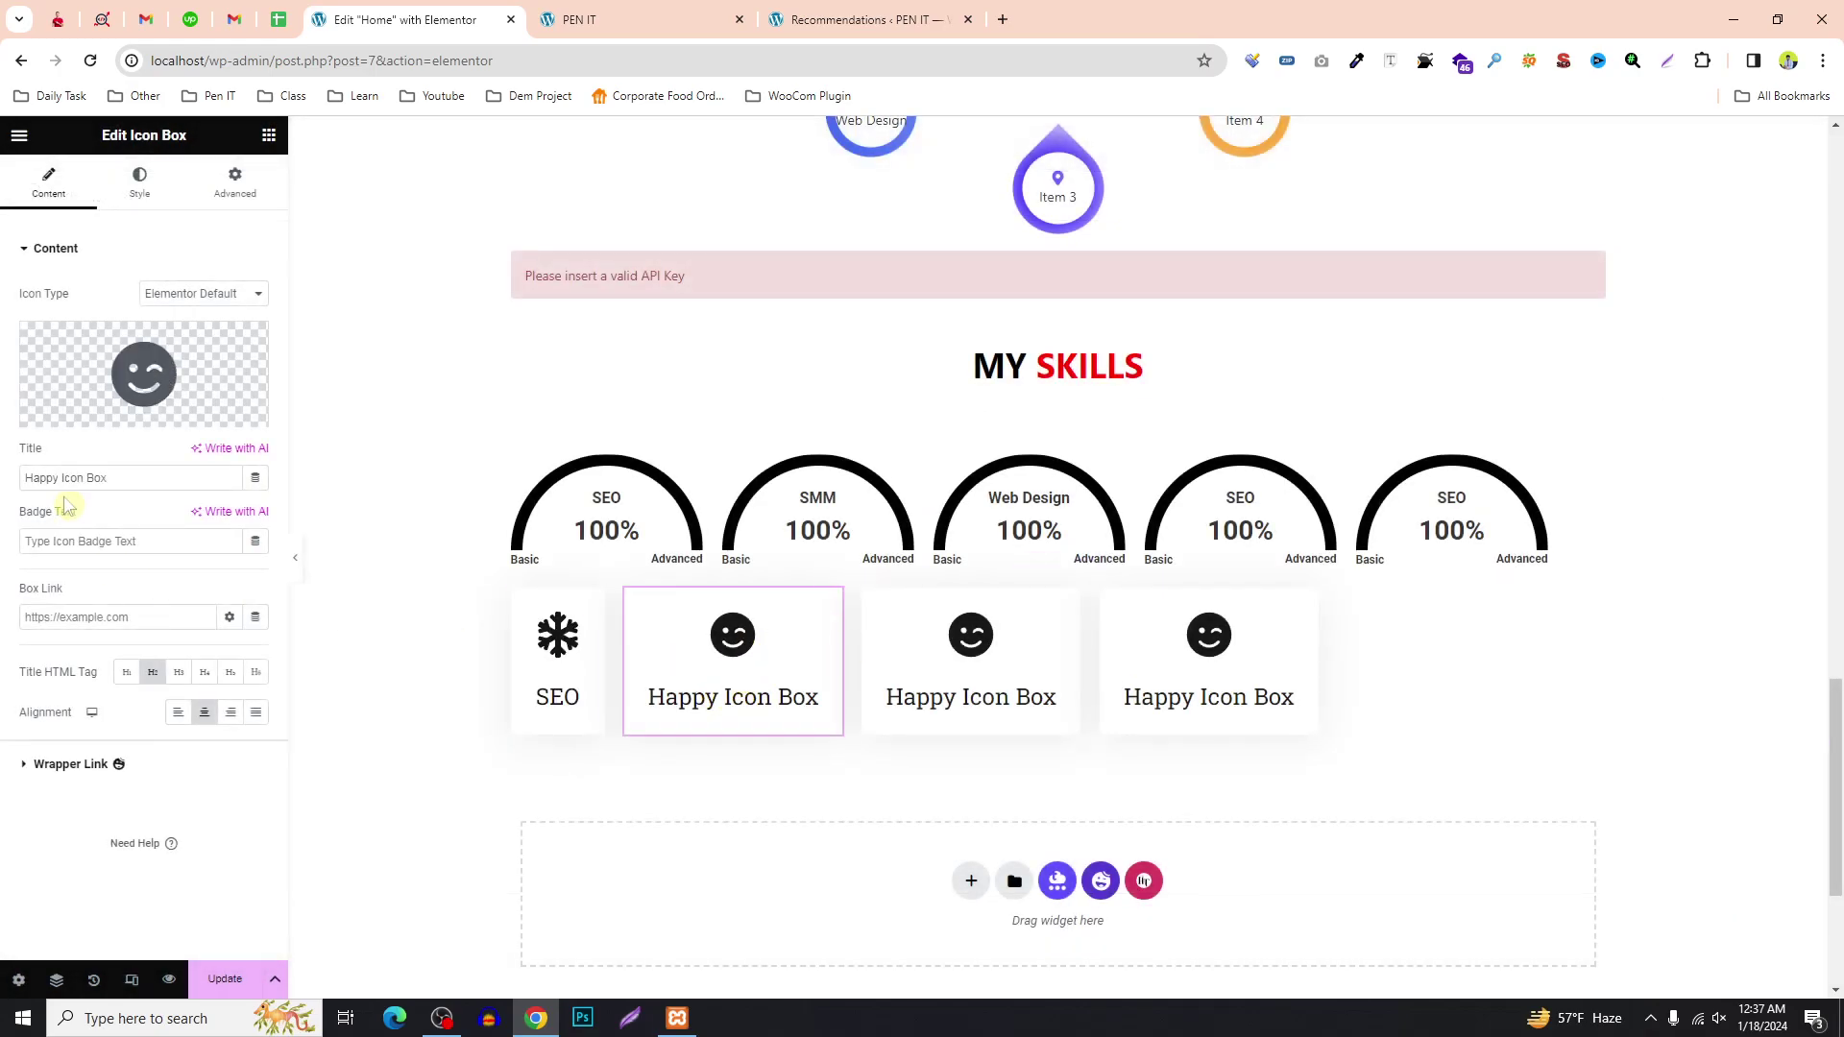
{"action": "triple_click", "coordinate": [94, 482]}
{"action": "type", "text": "Web Design"}
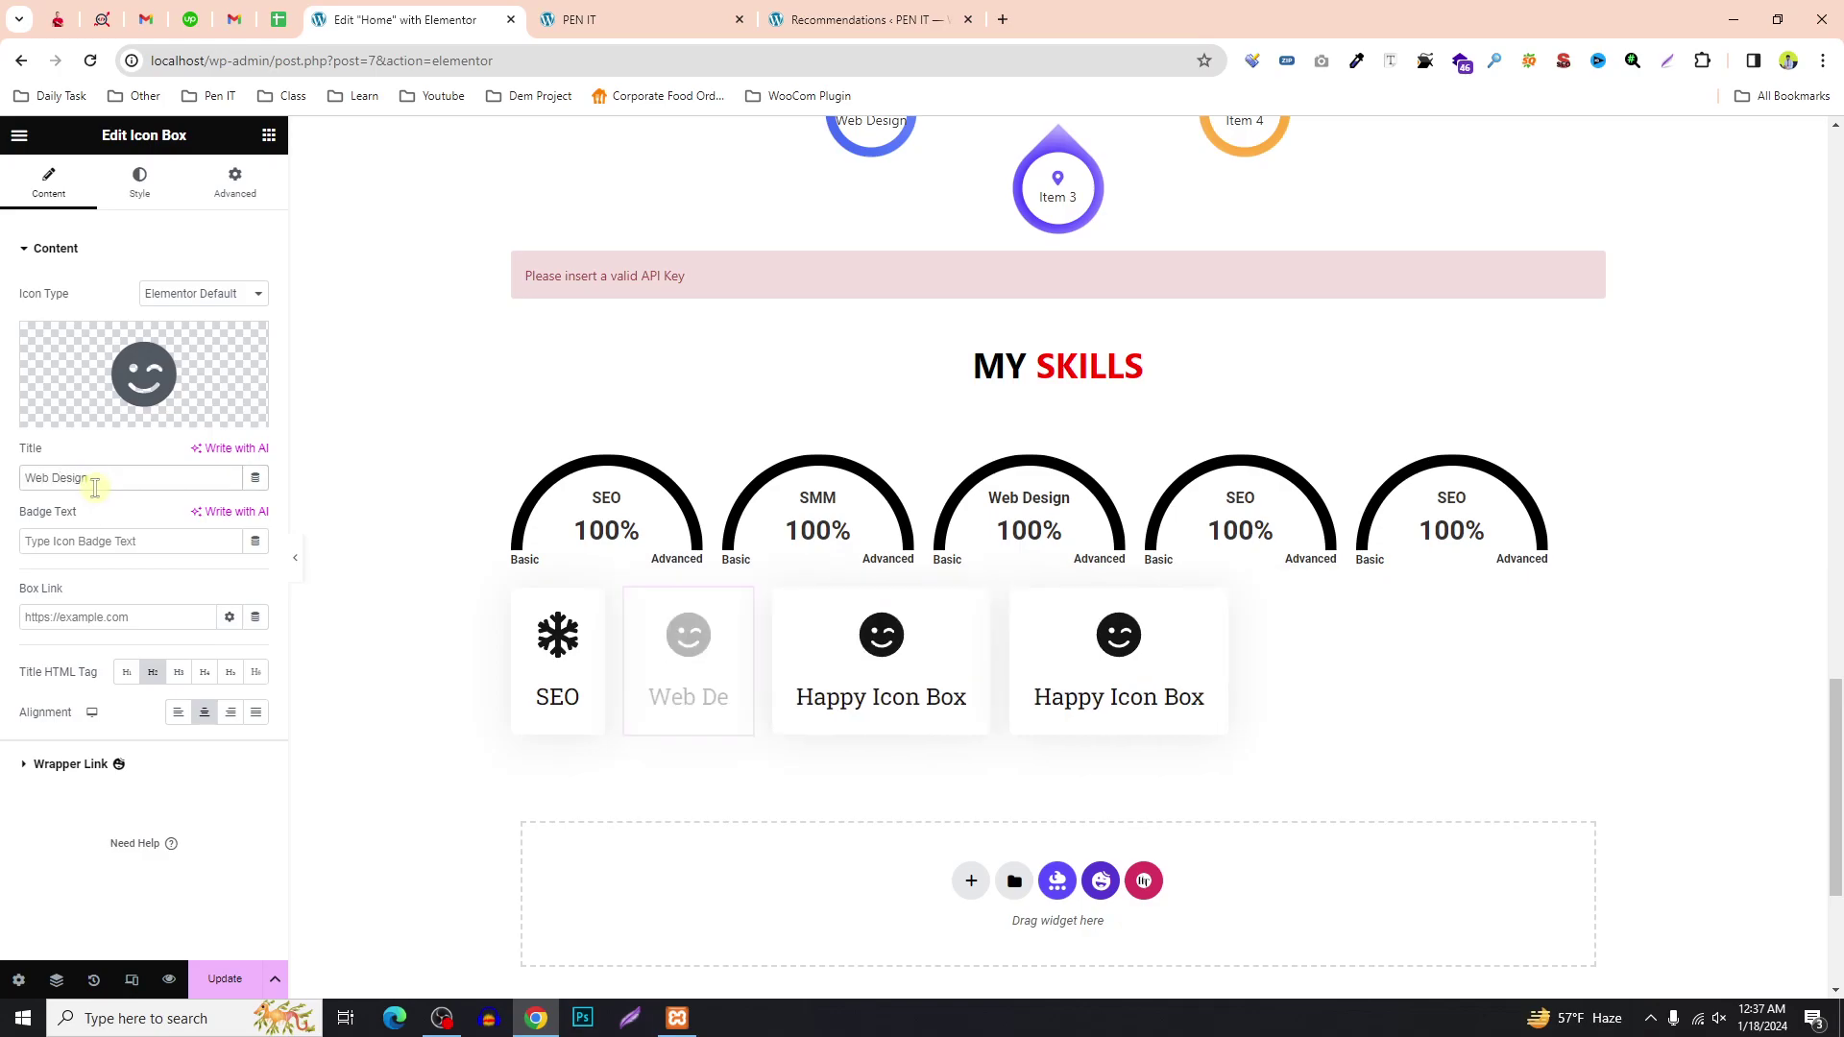
Return to the widget list and look through the Essential Addons widgets for another one to add.
{"action": "scroll", "coordinate": [1402, 641], "scroll_direction": "down", "scroll_amount": 2}
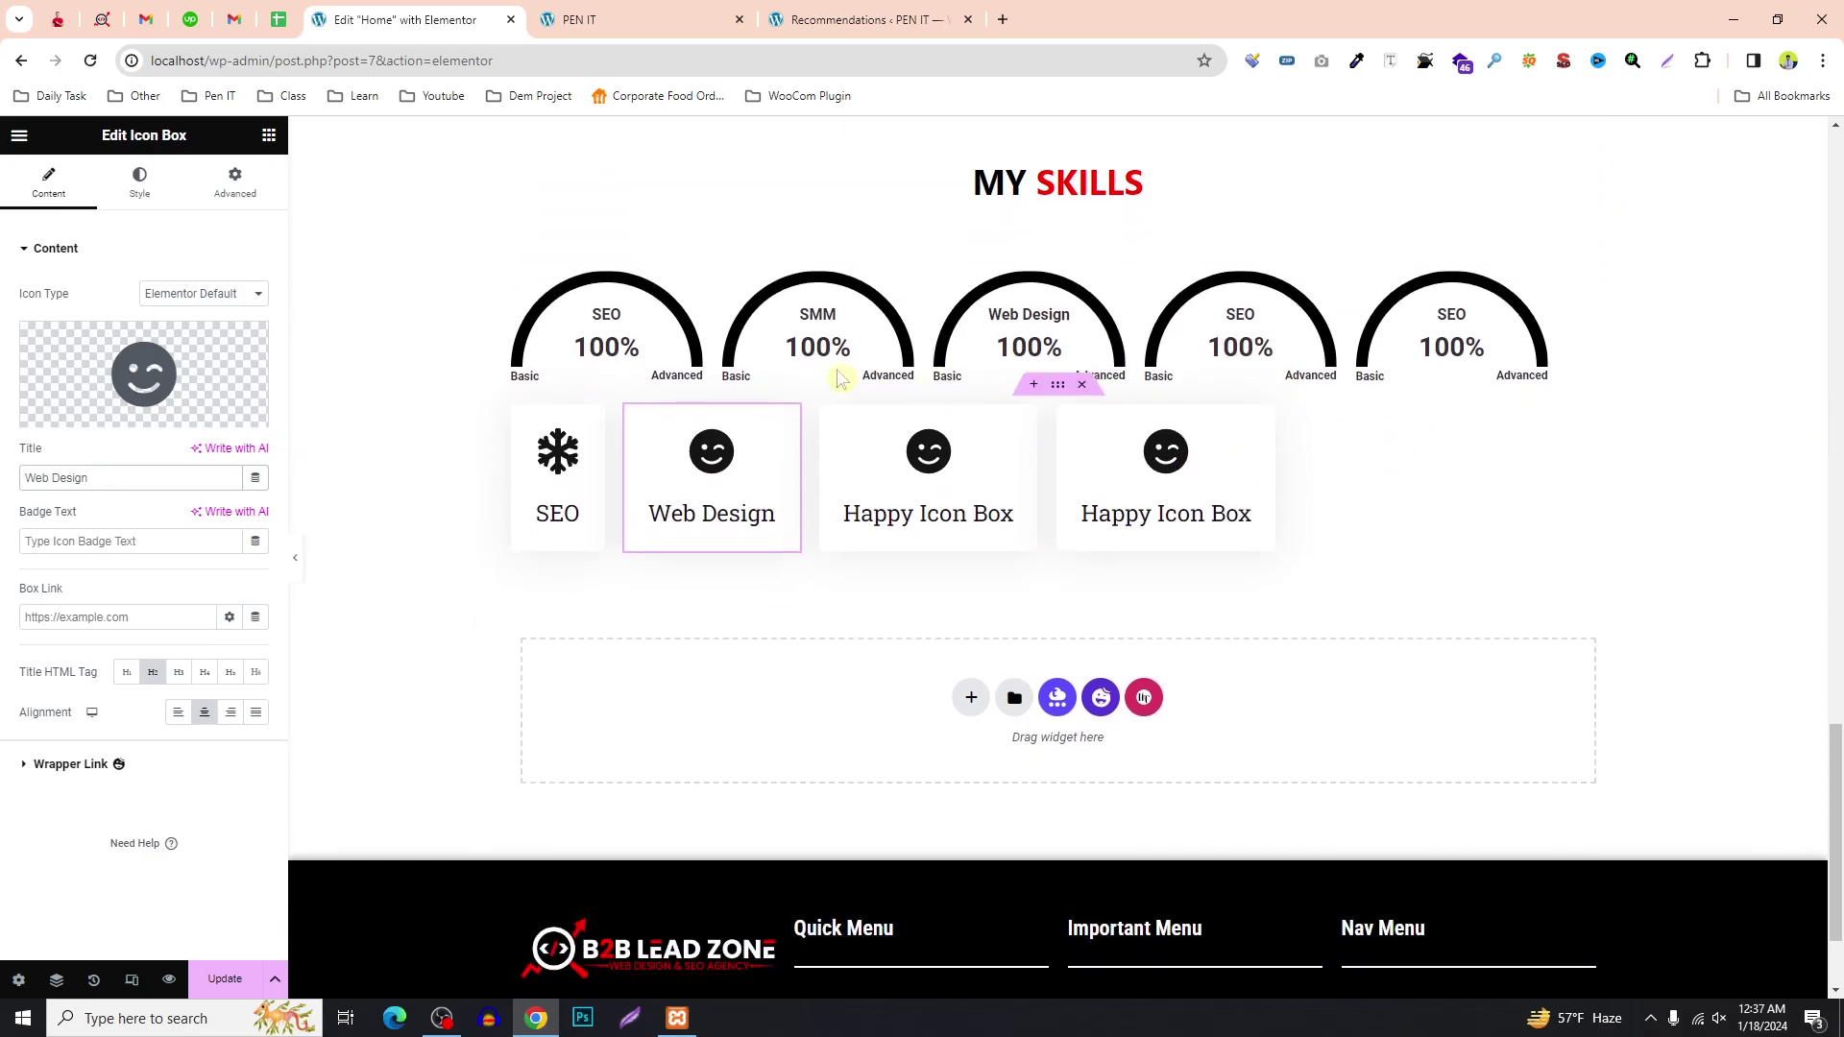
{"action": "left_click", "coordinate": [269, 134]}
{"action": "scroll", "coordinate": [182, 538], "scroll_direction": "down", "scroll_amount": 12}
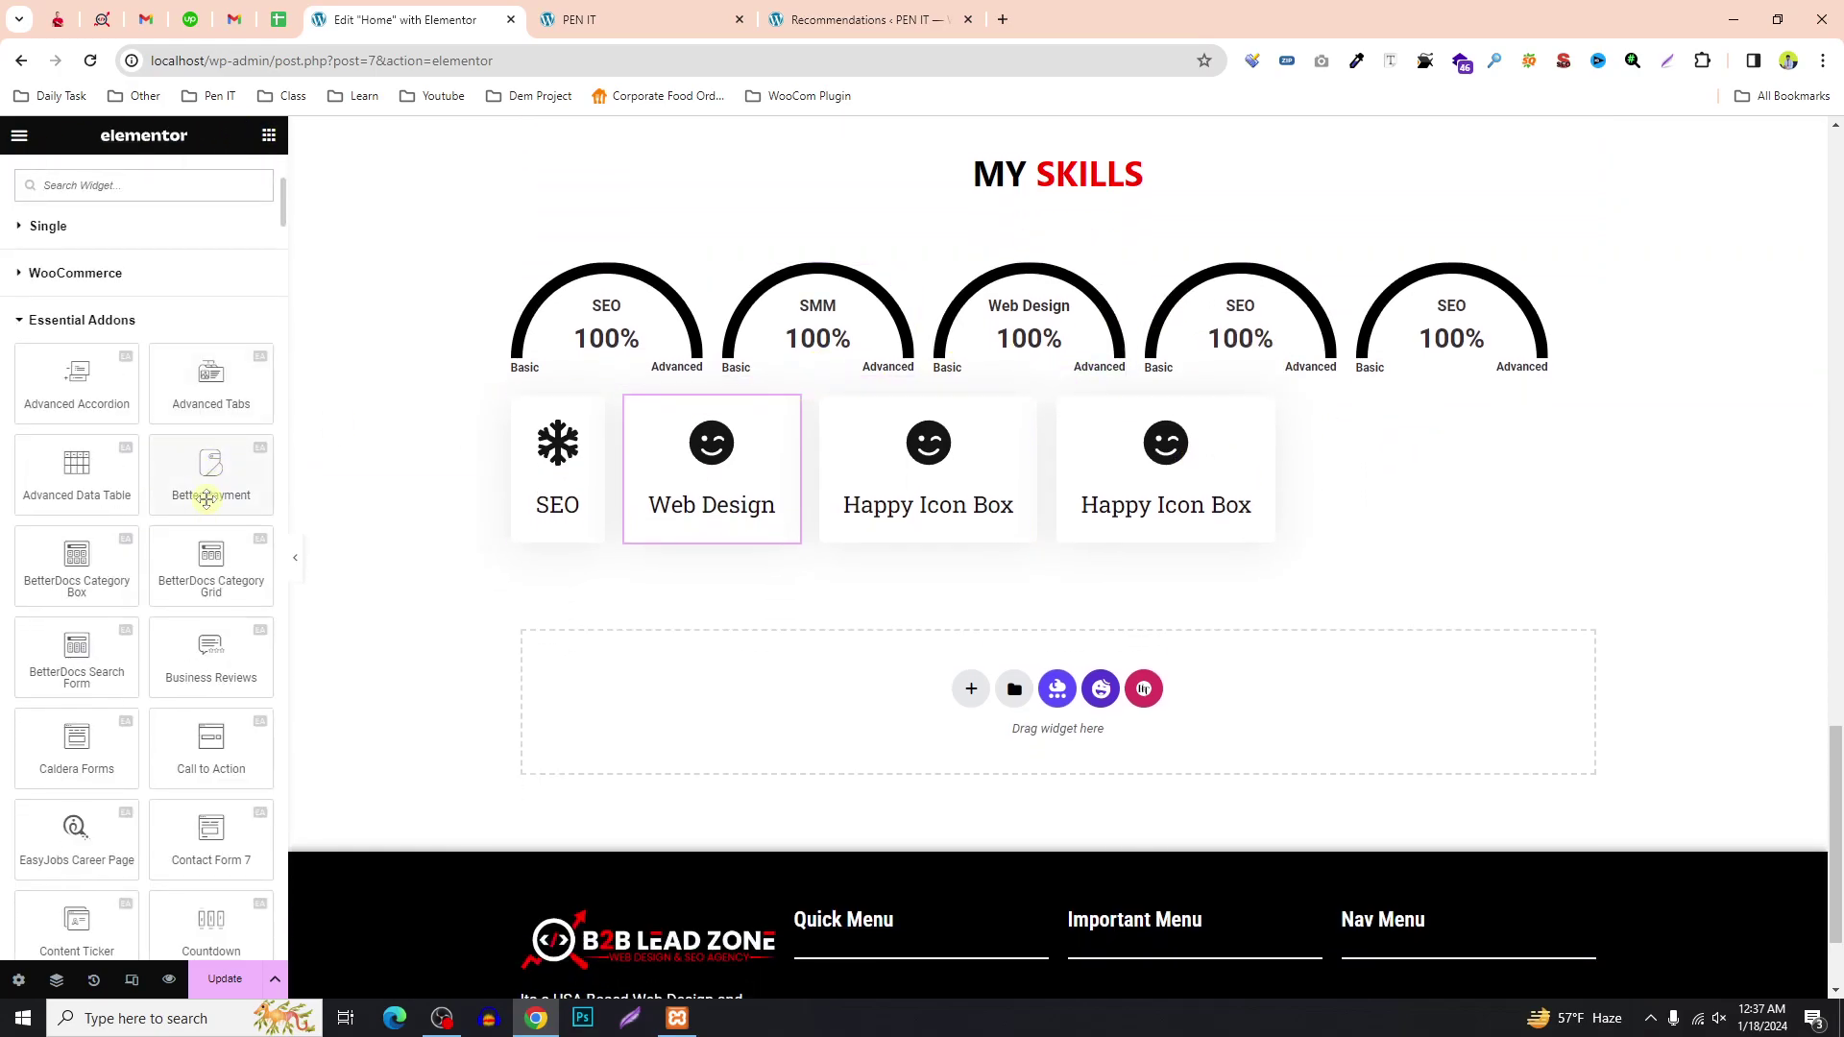
{"action": "scroll", "coordinate": [182, 739], "scroll_direction": "down", "scroll_amount": 10}
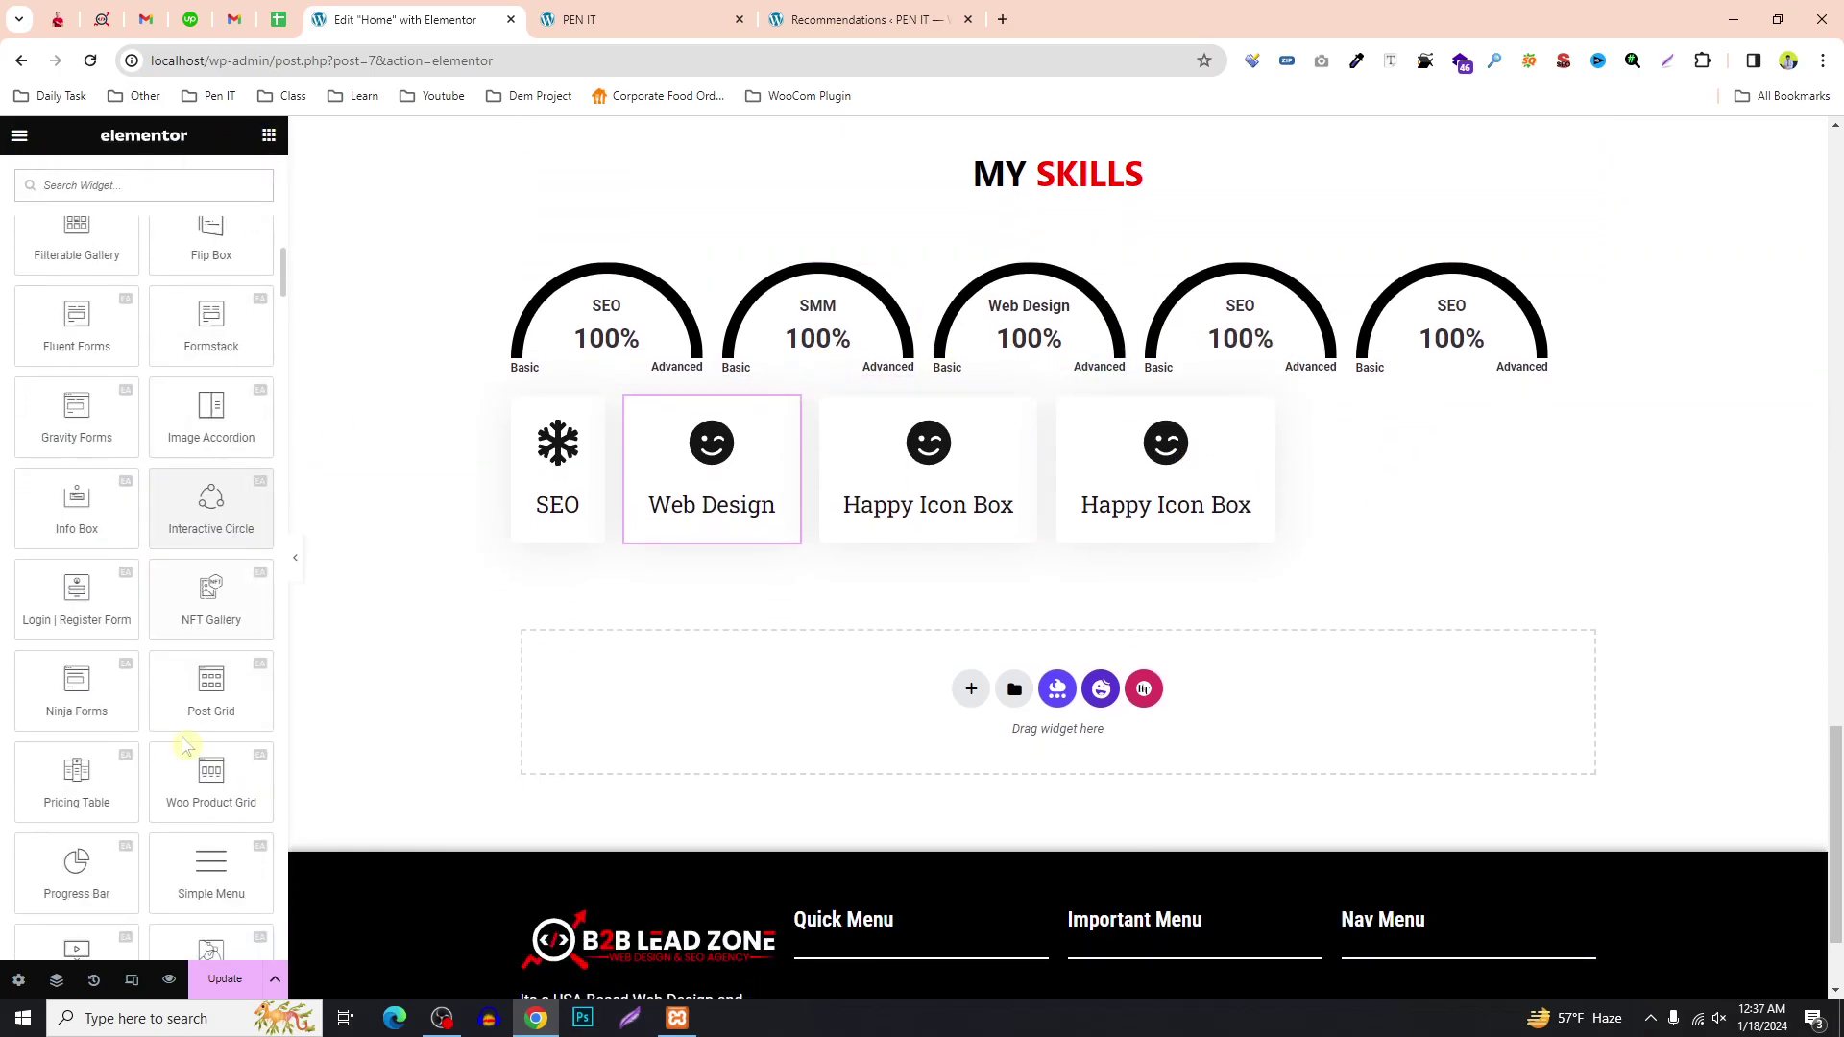